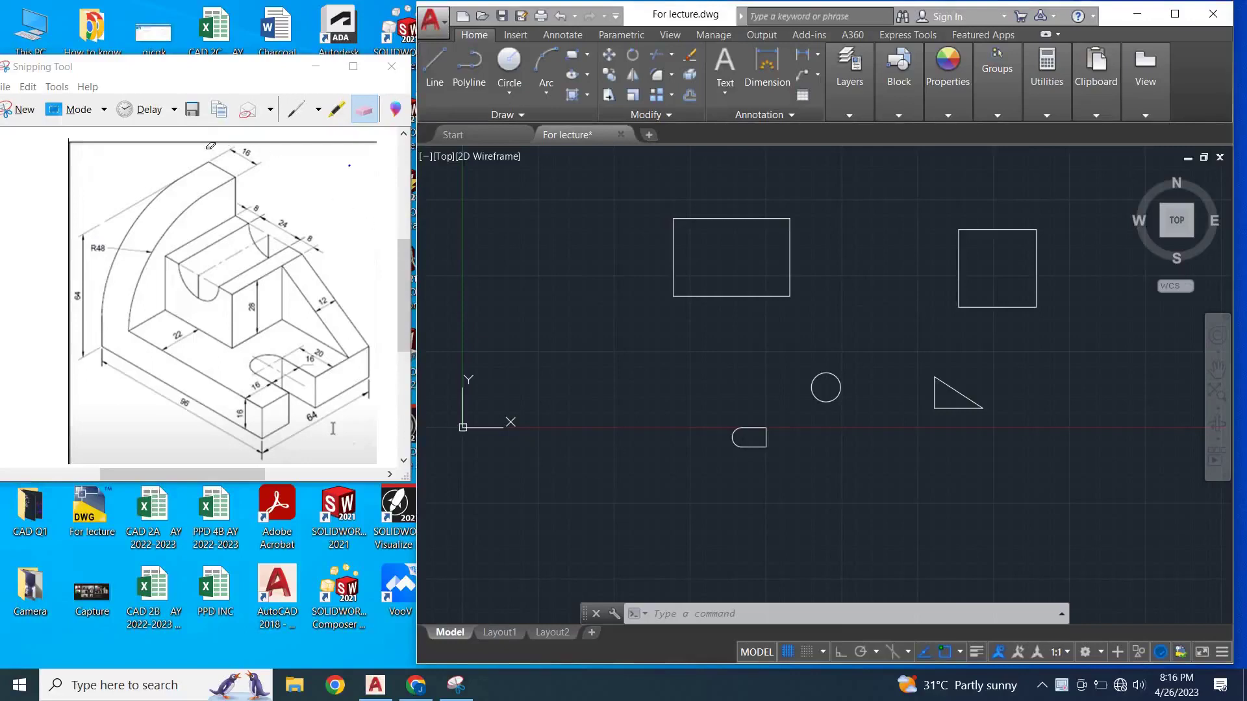
- Loop a blue pen stroke around the isometric part drawing in Snipping Tool
click(295, 110)
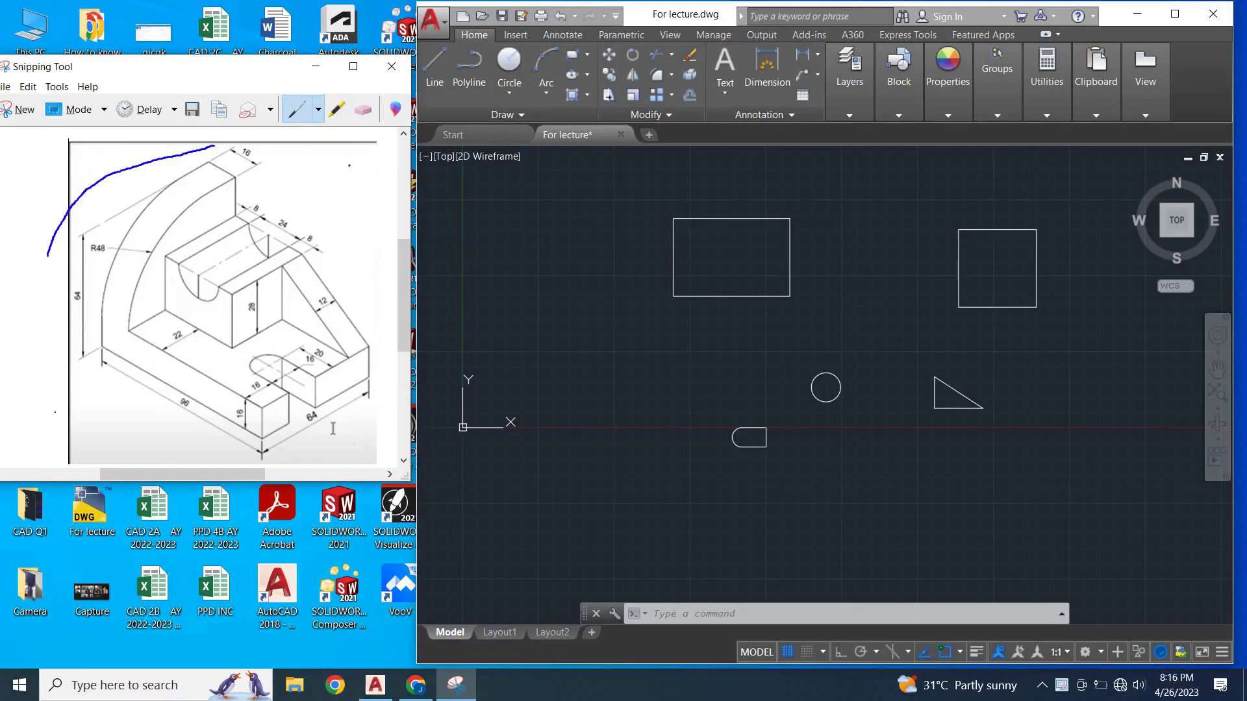
drag(259, 465, 323, 458)
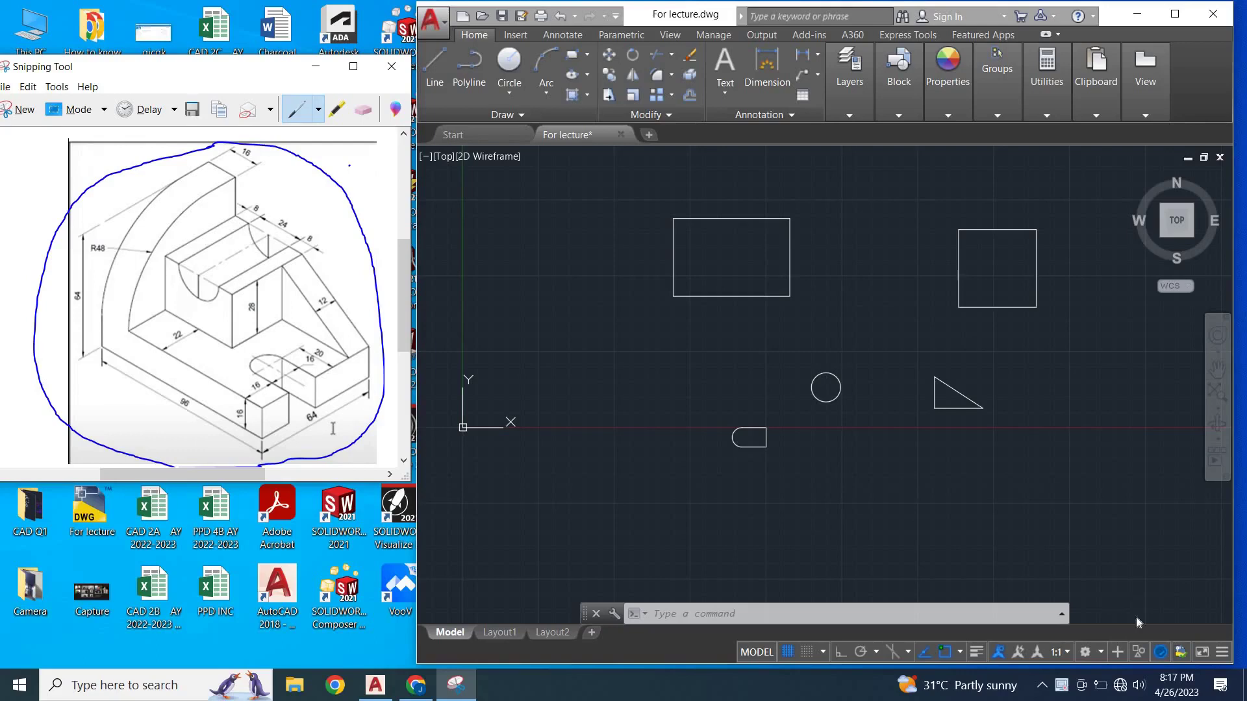
- Choose 3D Modeling from the status-bar Workspace Switching menu
click(1087, 654)
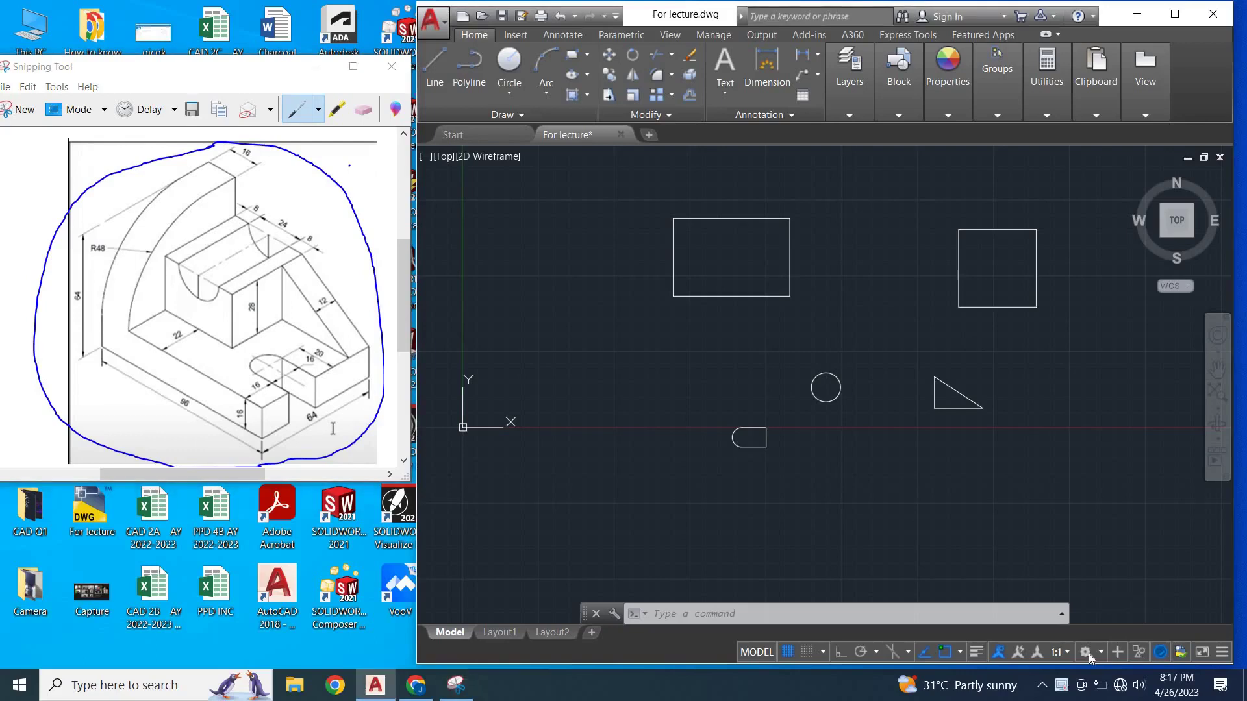
click(1087, 655)
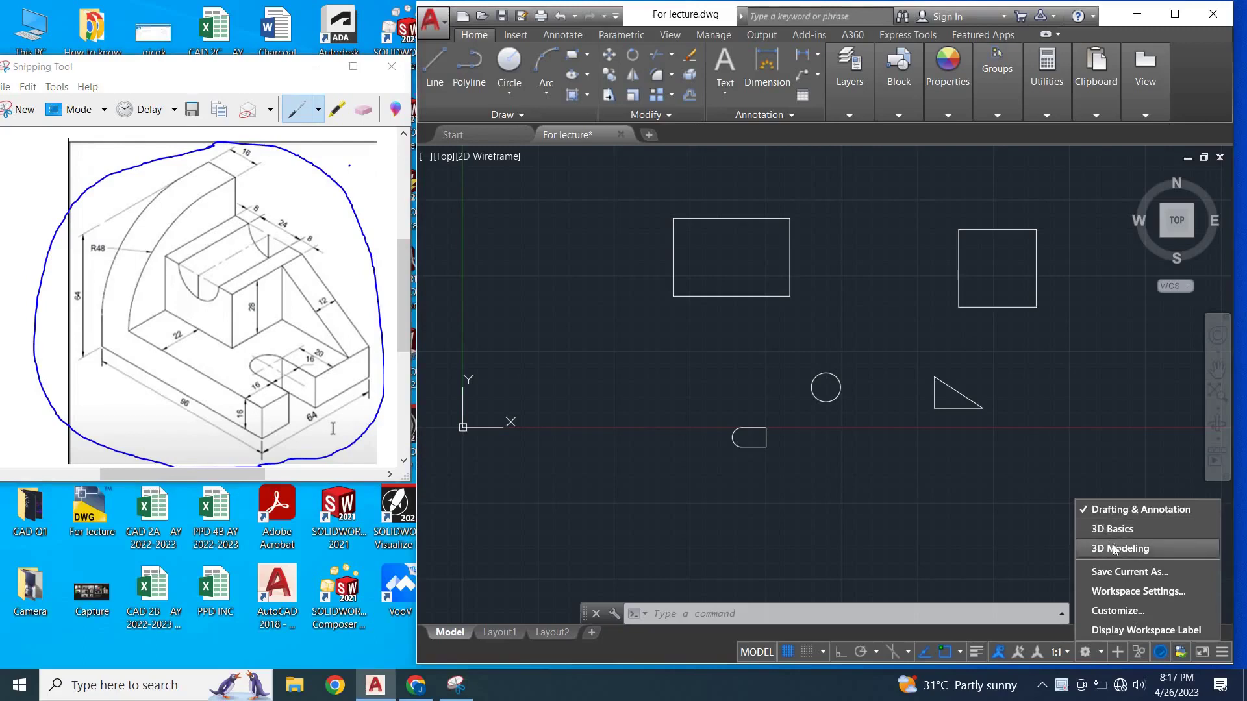
click(767, 364)
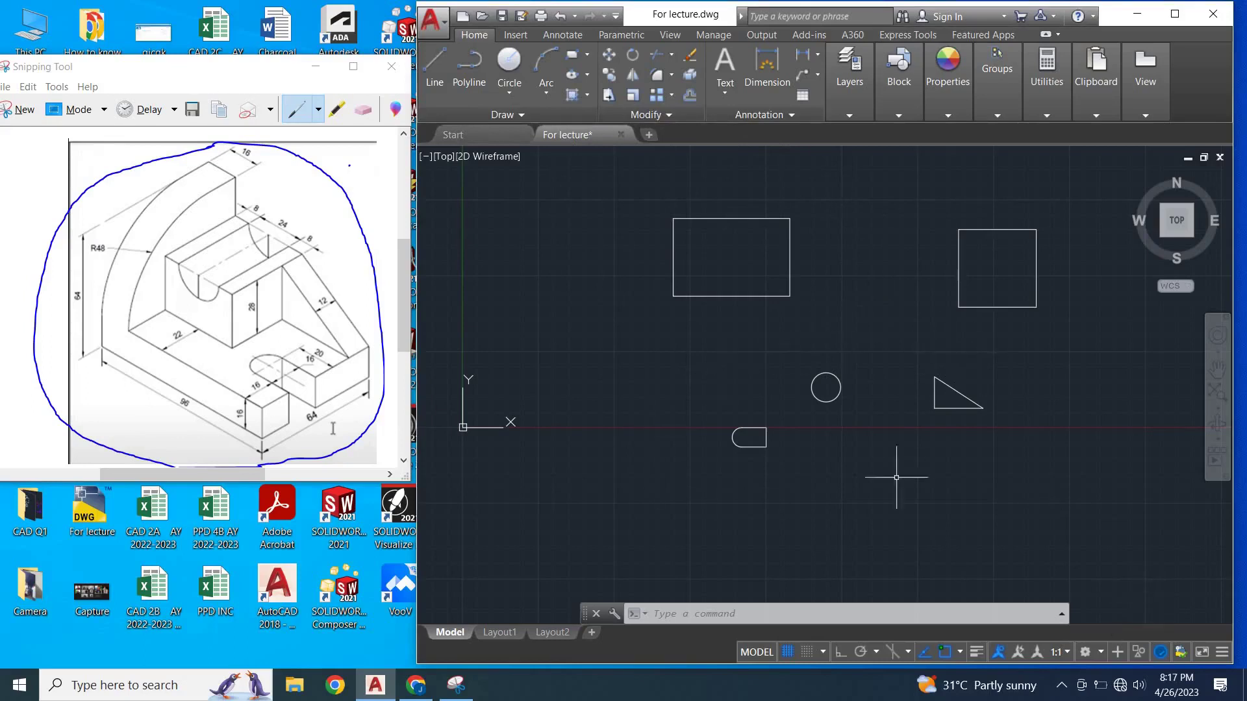
click(1100, 653)
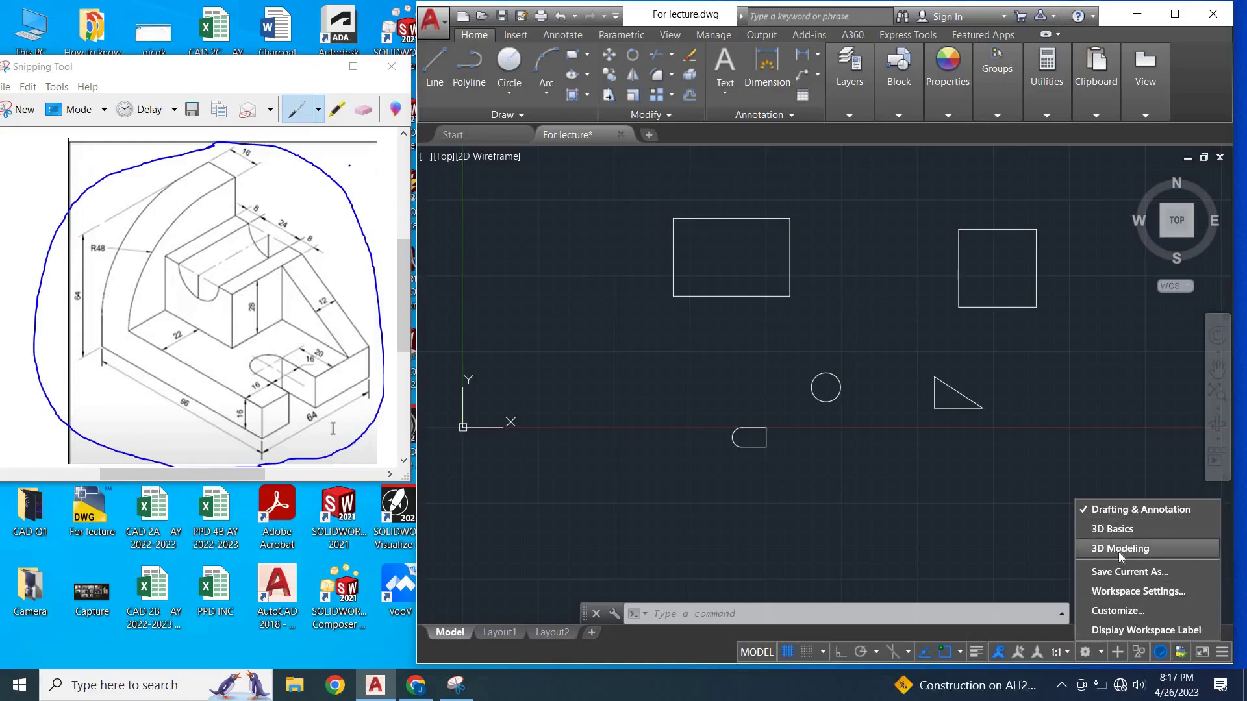
click(1120, 552)
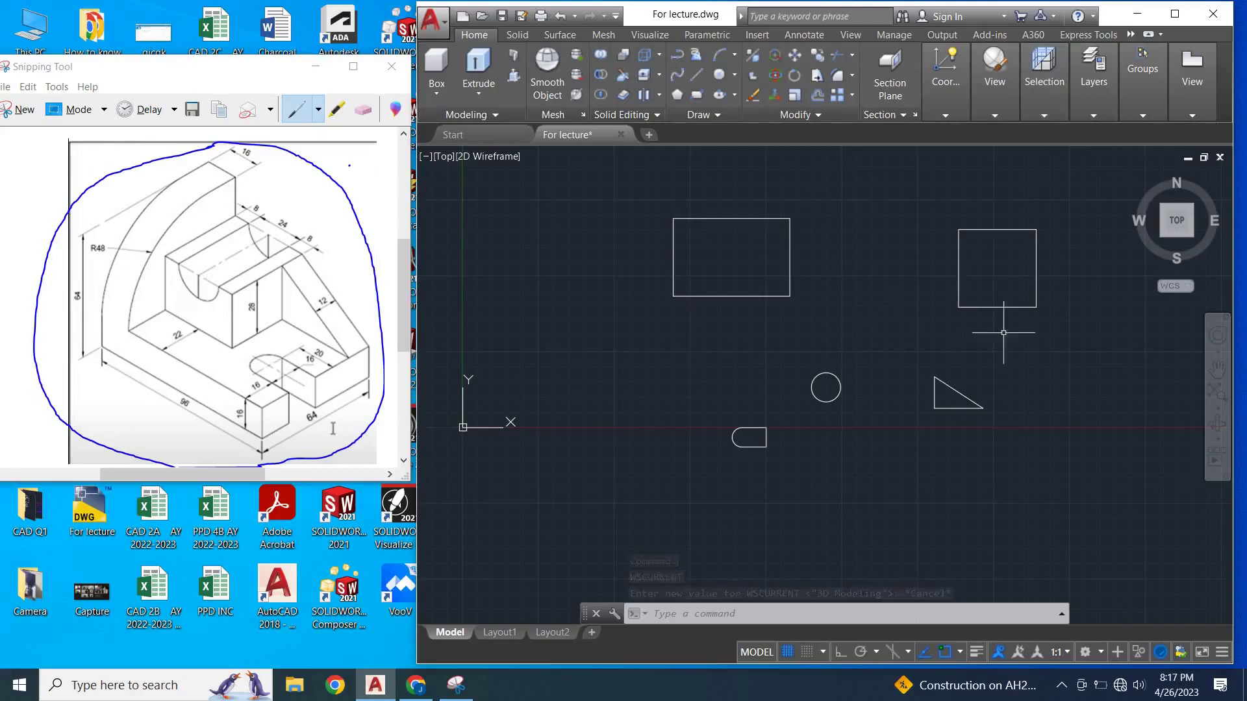
- Extrude the left rectangle to a height of 16 with the Extrude tool
scroll(812, 343, down, 2)
scroll(747, 312, up, 2)
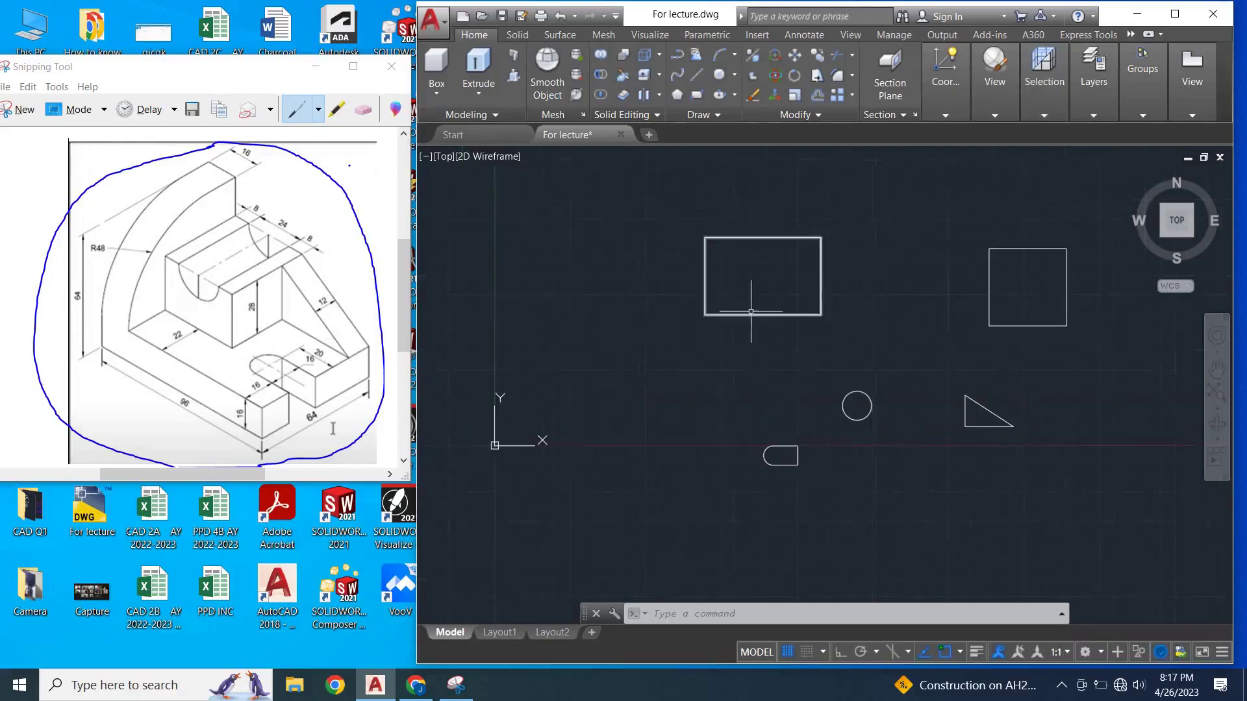
click(746, 316)
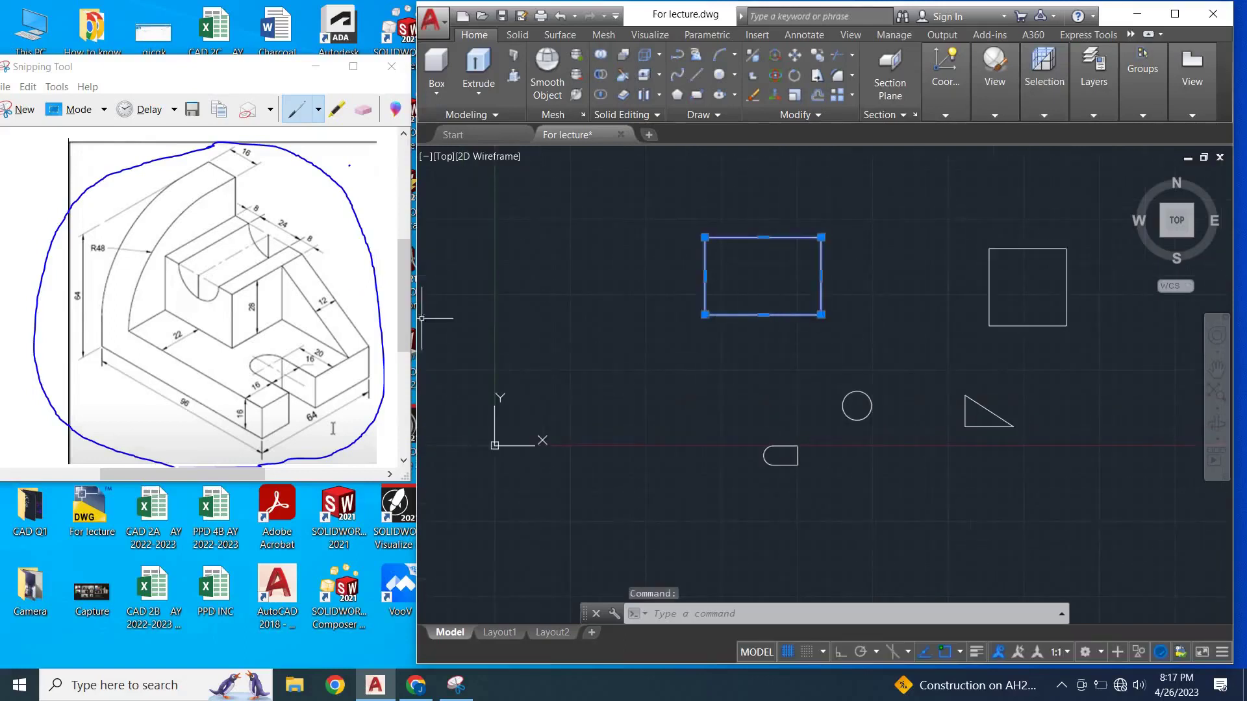
key(Escape)
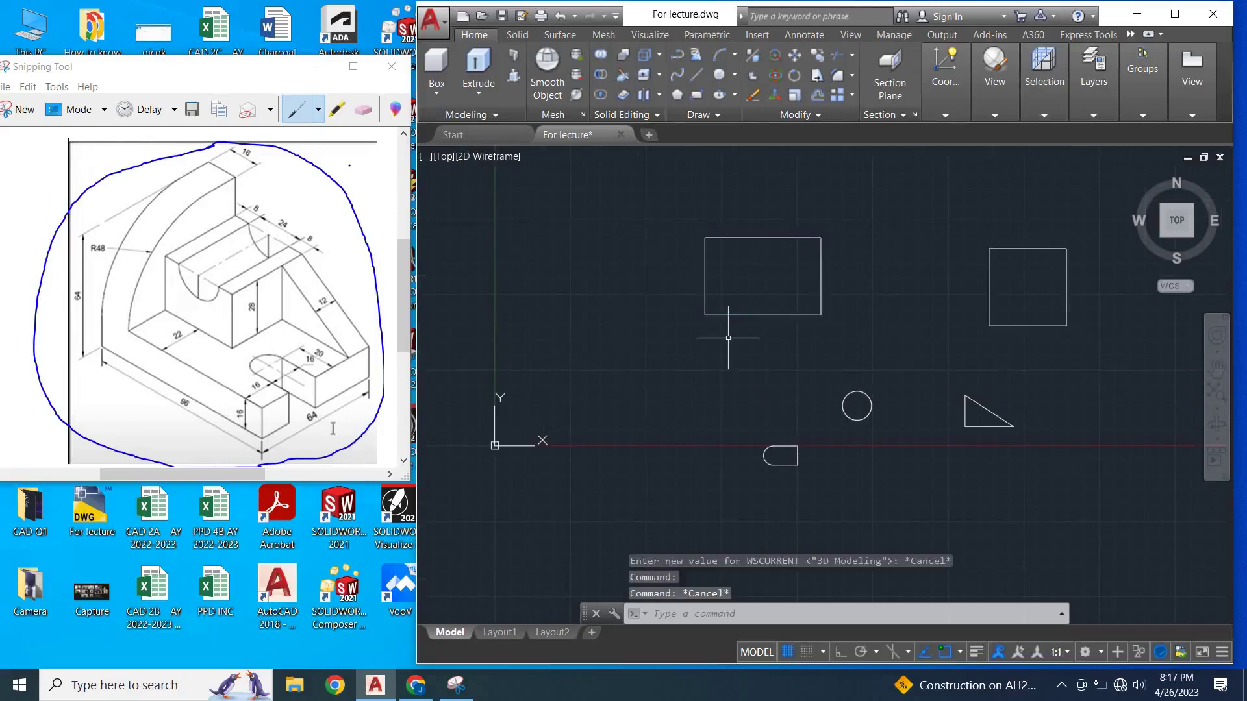
click(478, 65)
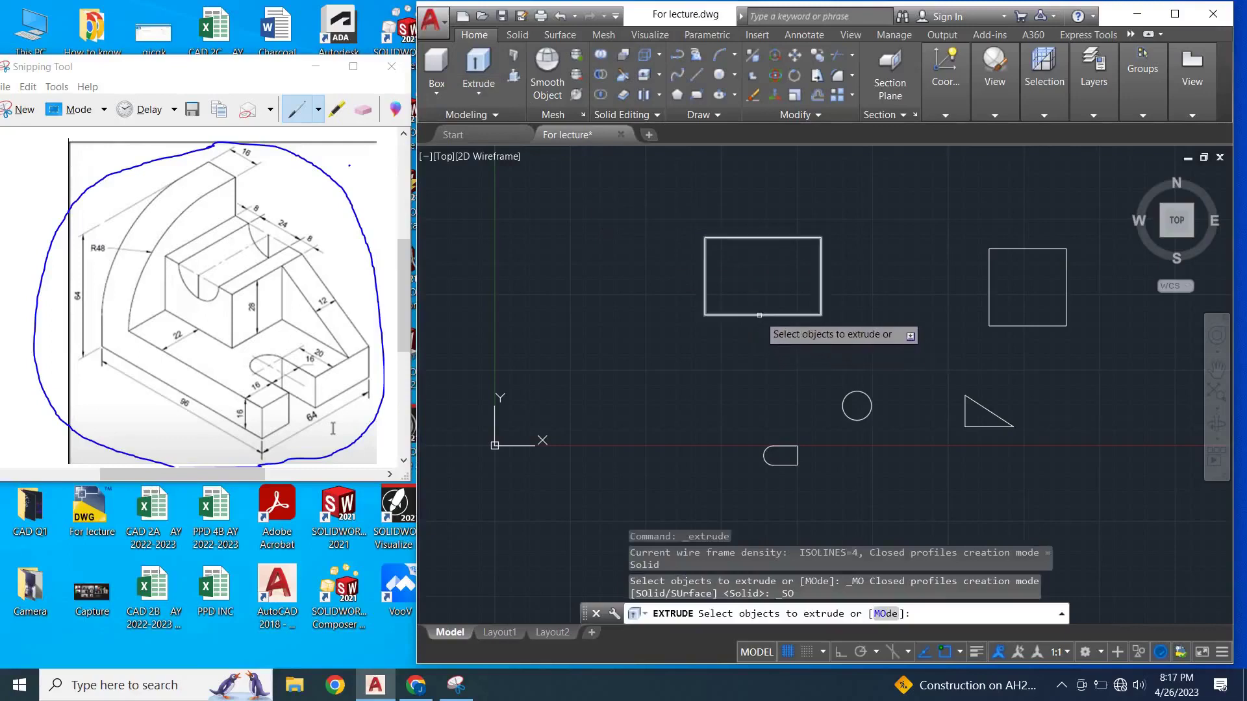
click(759, 315)
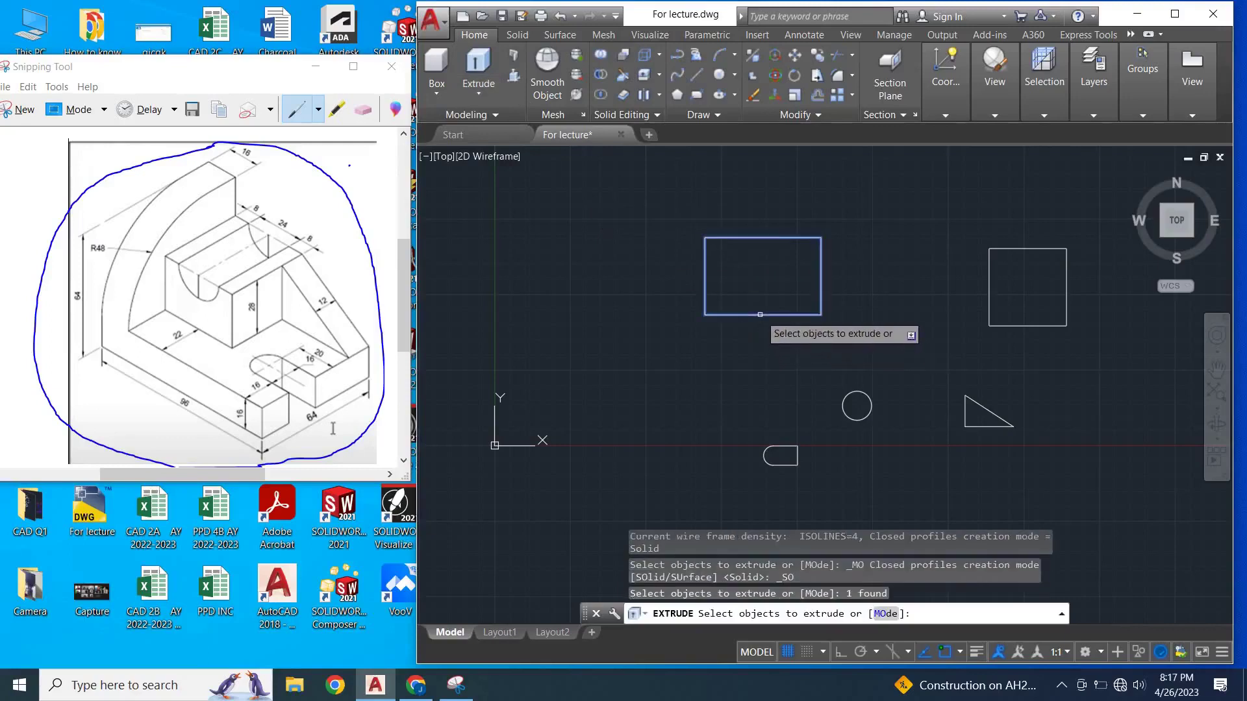
key(Return)
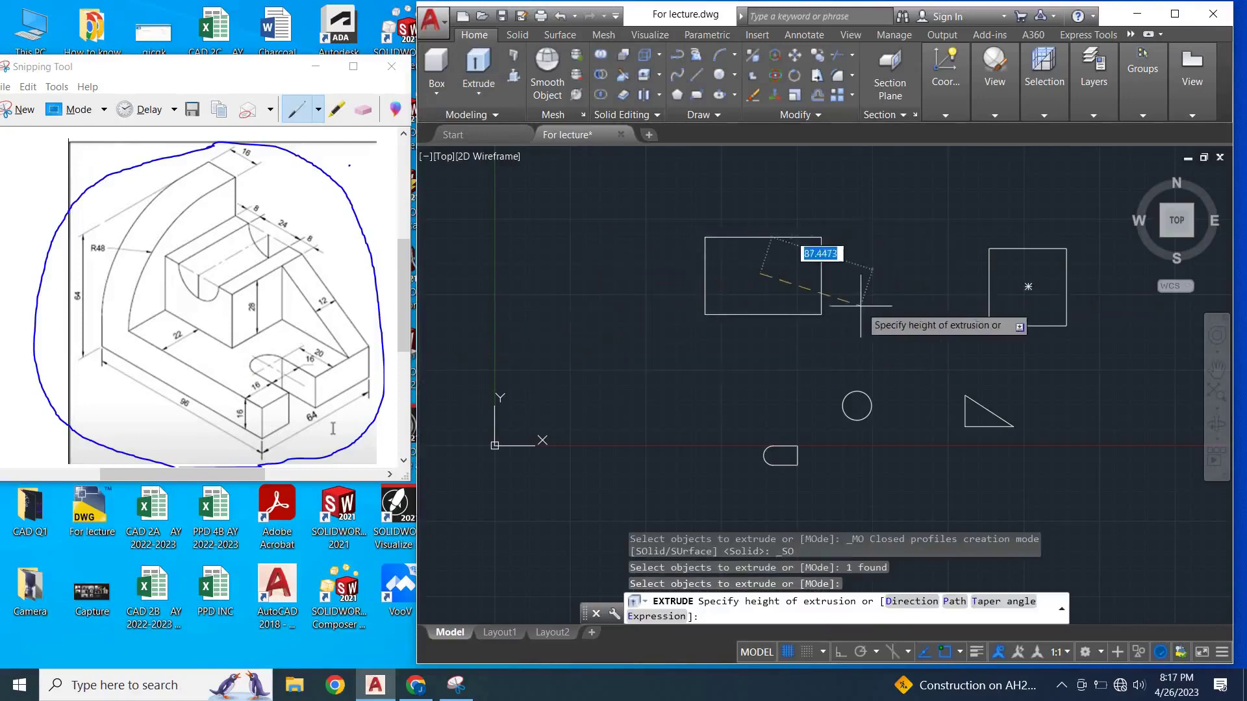
text(1)
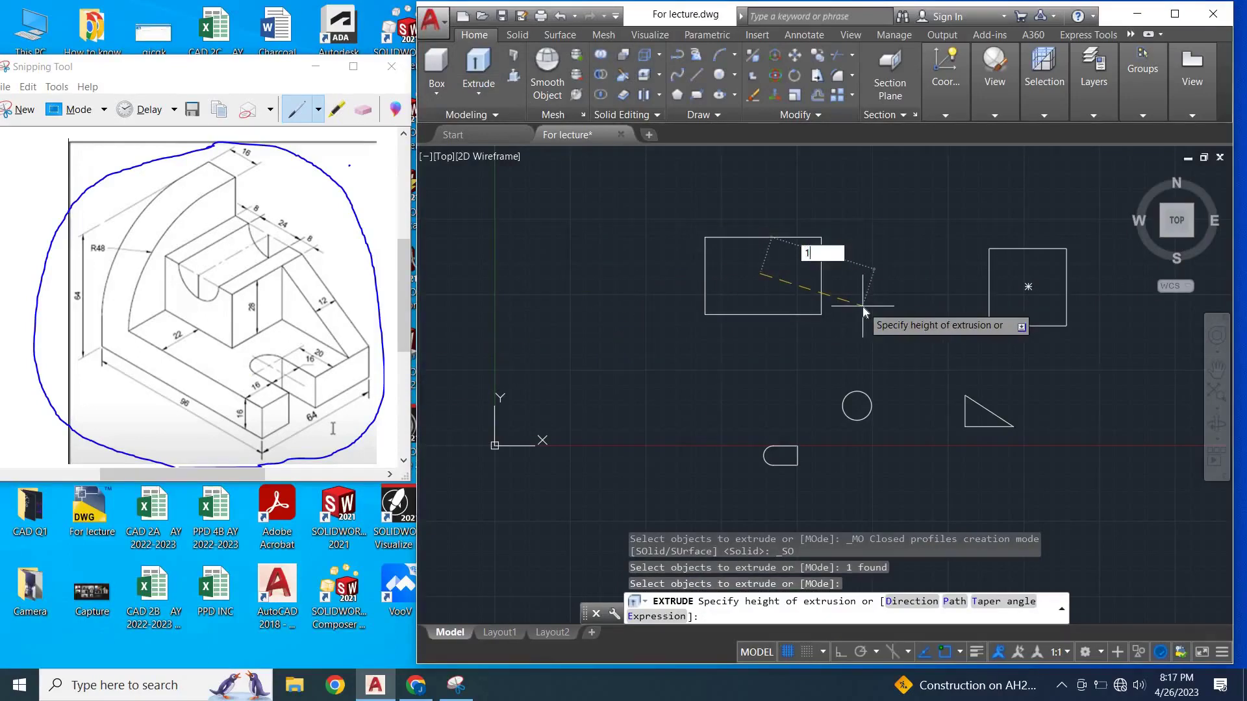
text(6)
key(Return)
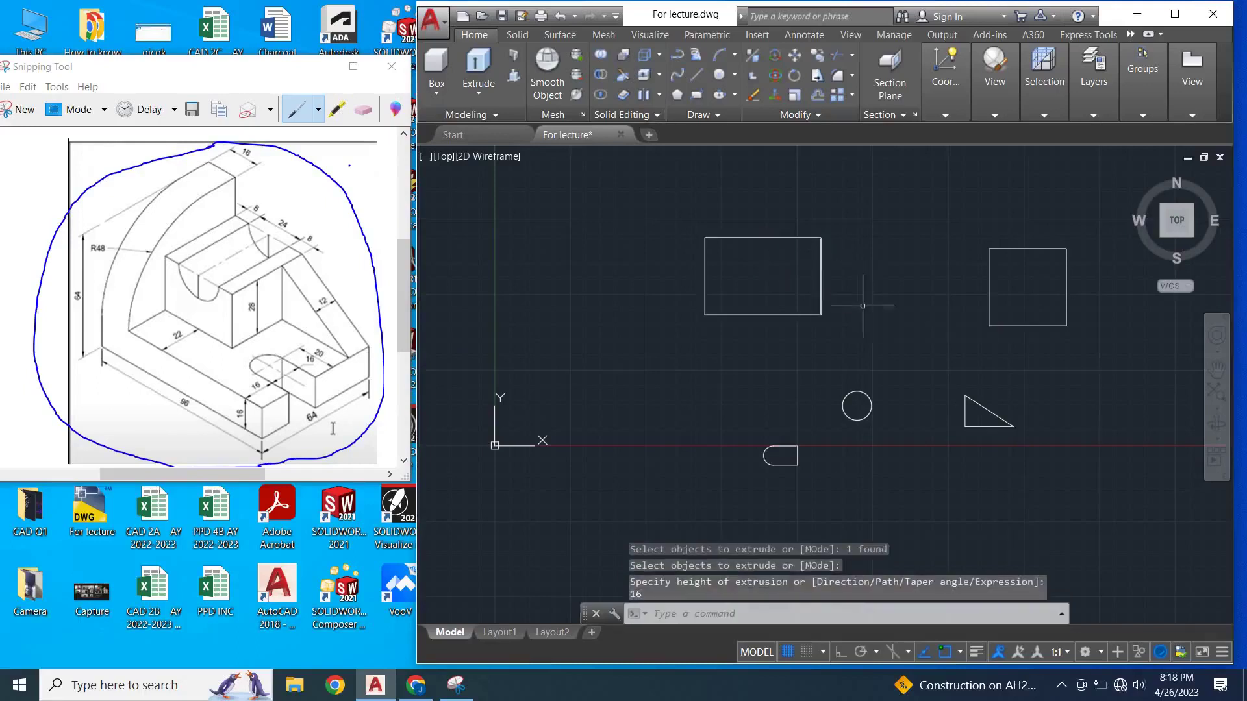
click(1218, 439)
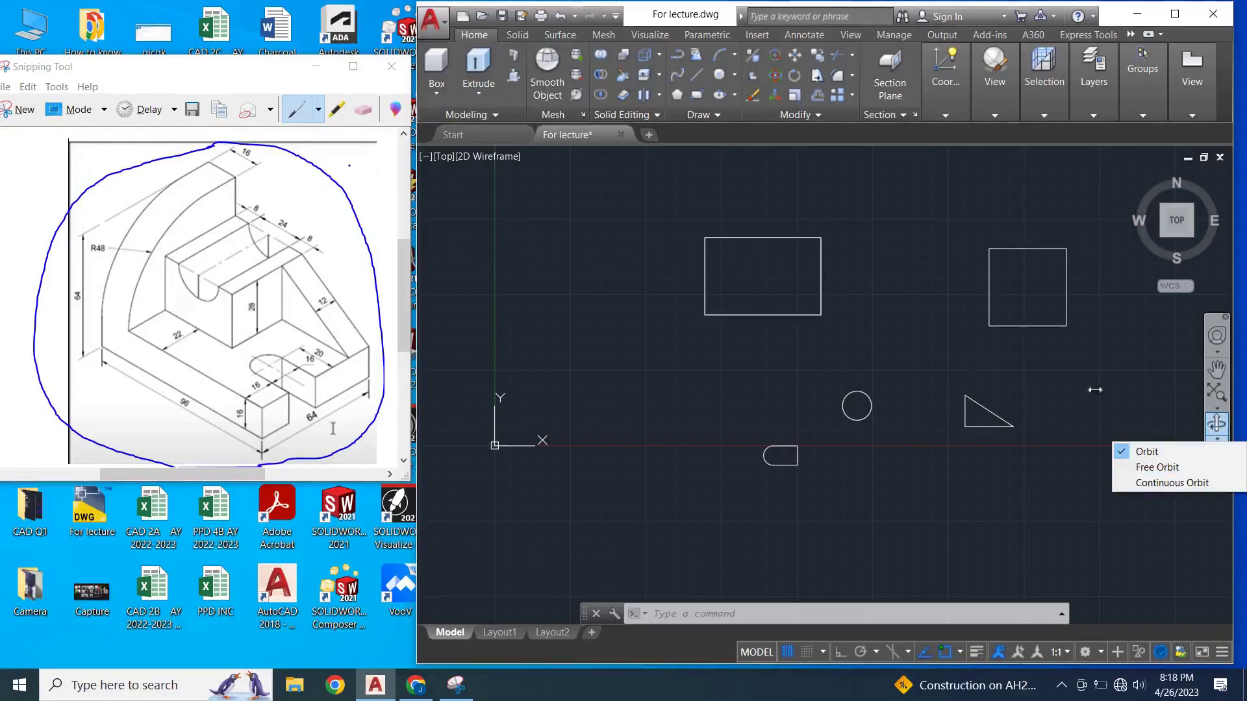
- Orbit the view to an oblique angle and zoom in on the 16-unit box
click(938, 341)
click(925, 369)
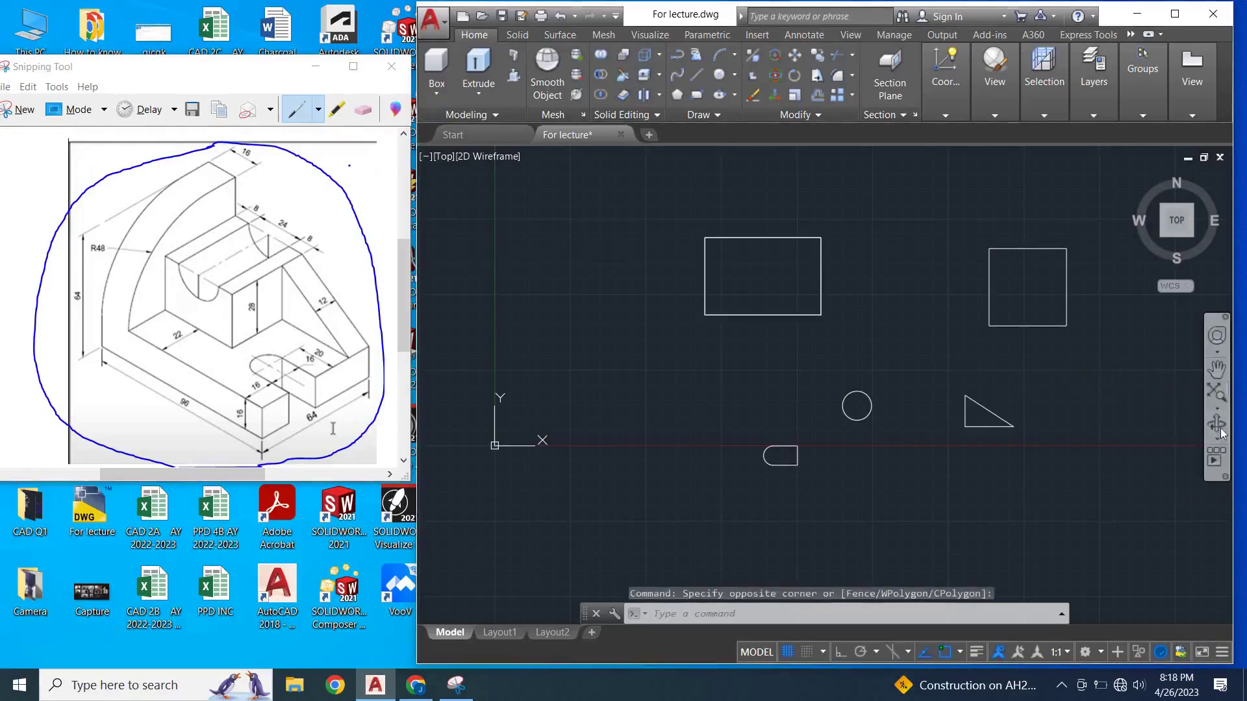
shift+middle_drag(869, 356, 885, 342)
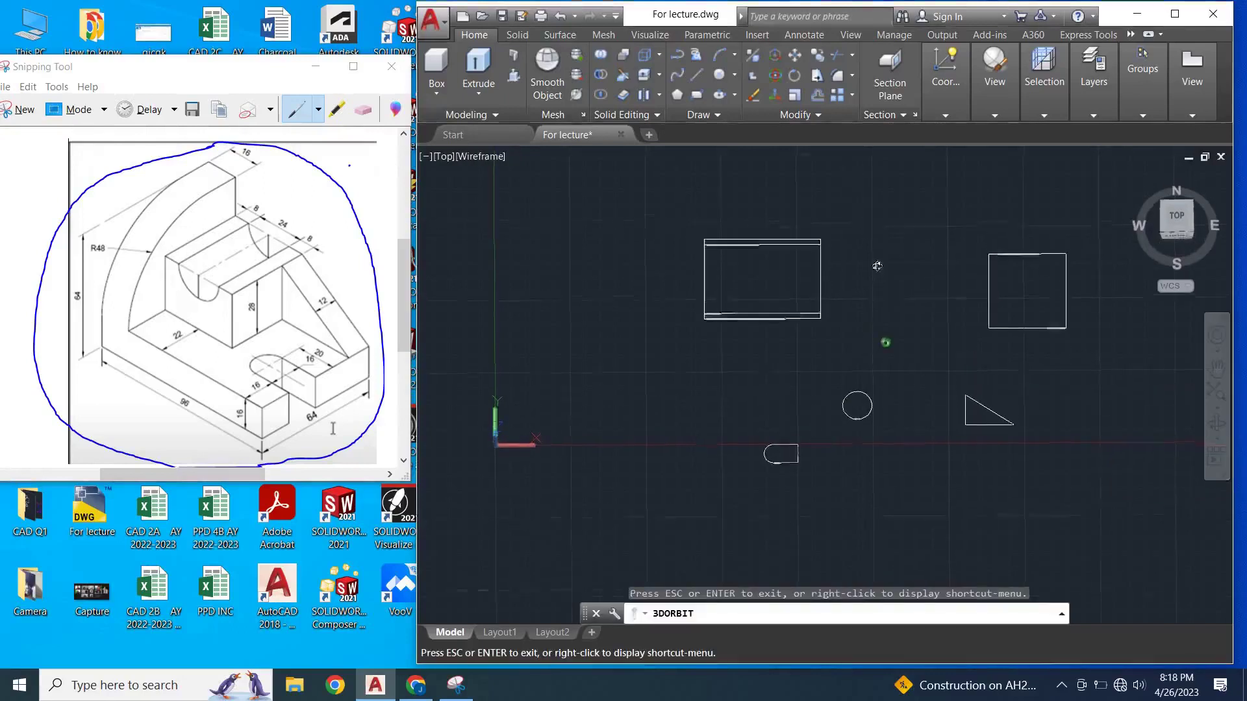
mouse_move(831, 343)
mouse_down()
mouse_move(838, 325)
mouse_move(832, 374)
mouse_up()
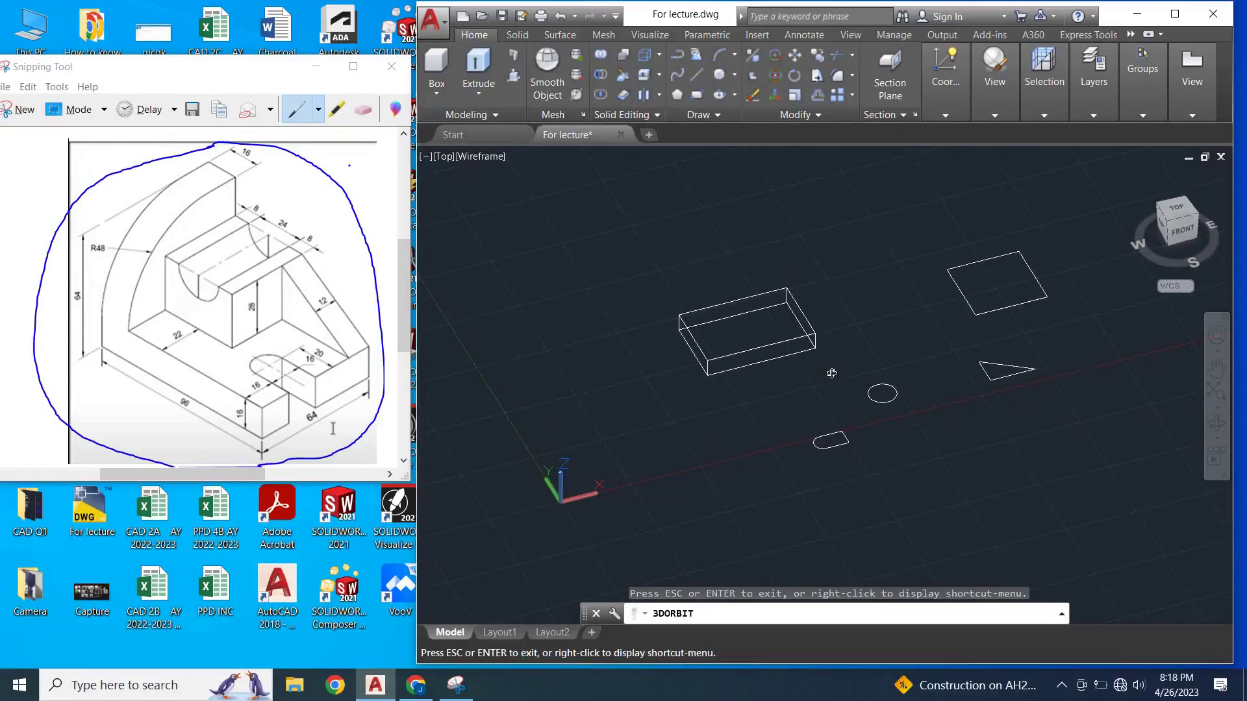
key(Escape)
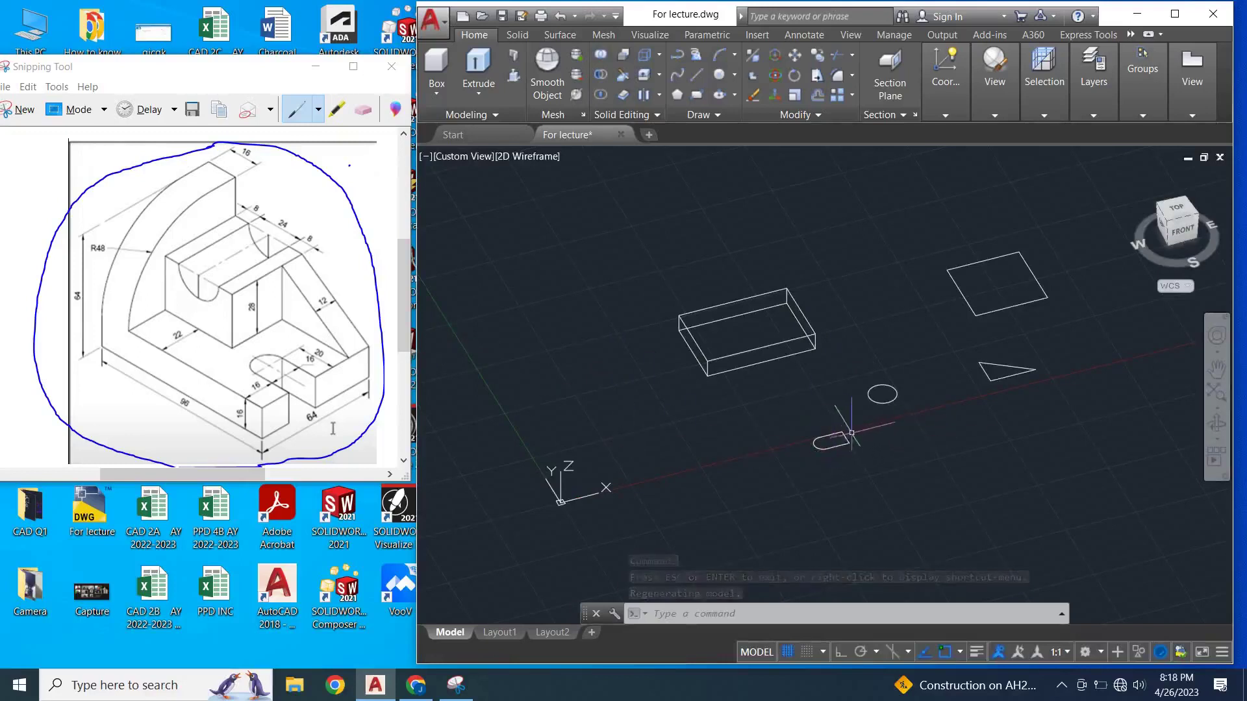
scroll(850, 435, up, 2)
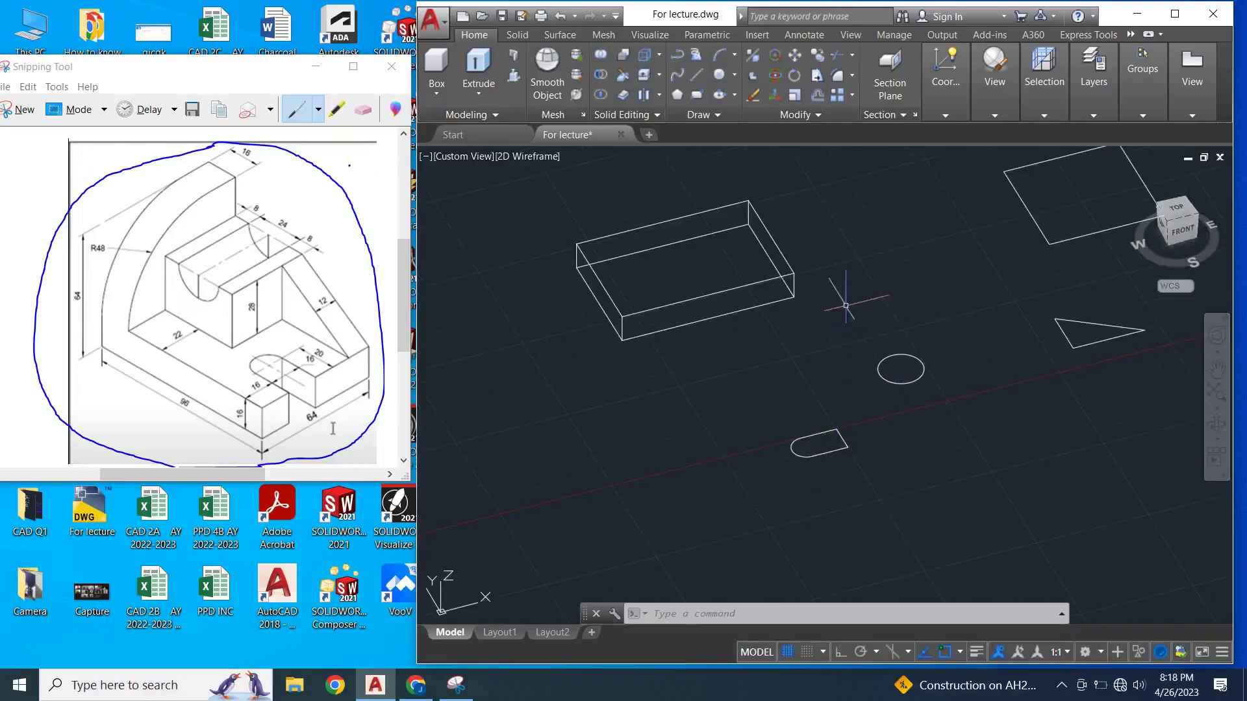
drag(859, 410, 851, 418)
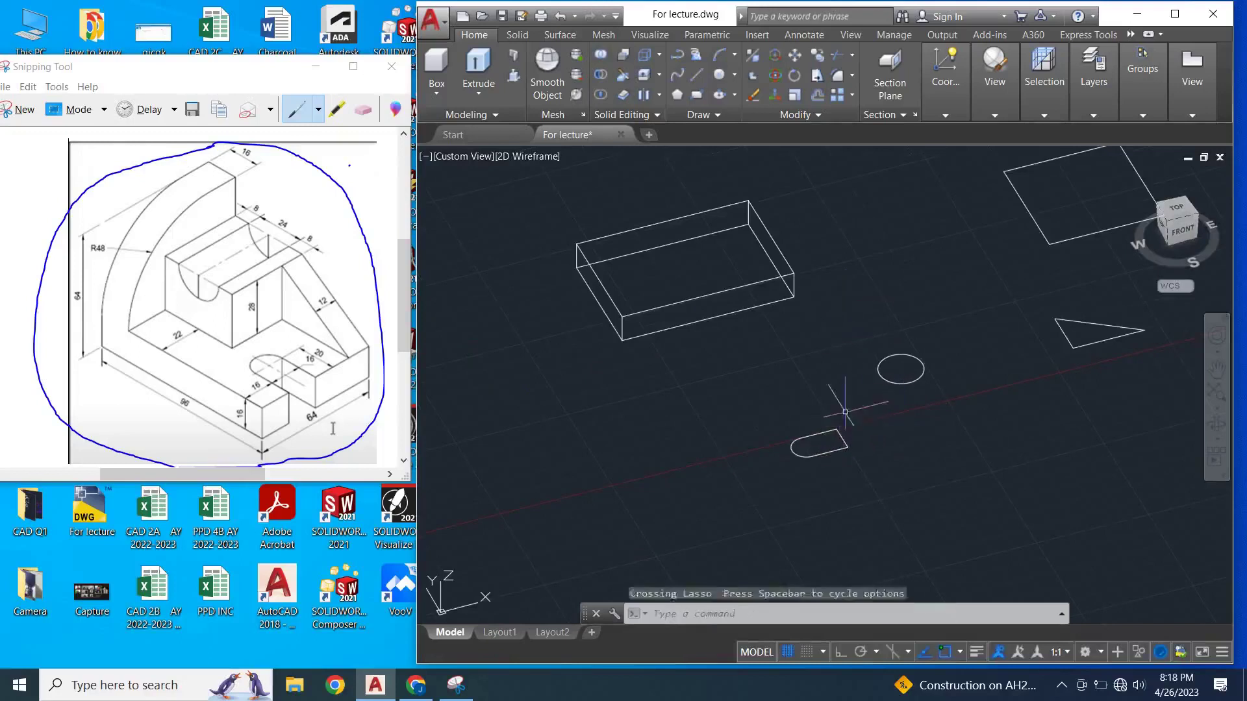
- Extrude the window-selected rounded slot profile 16 units and zoom in to check it
click(844, 396)
click(478, 65)
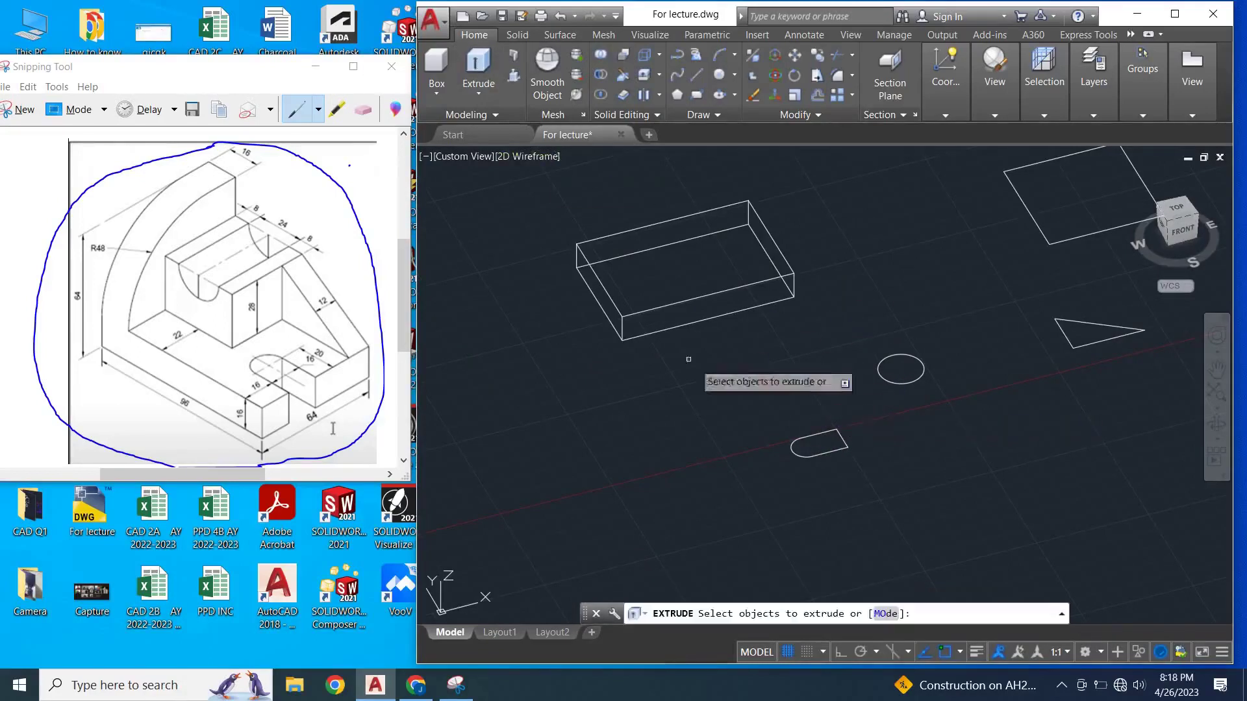
drag(867, 419, 895, 495)
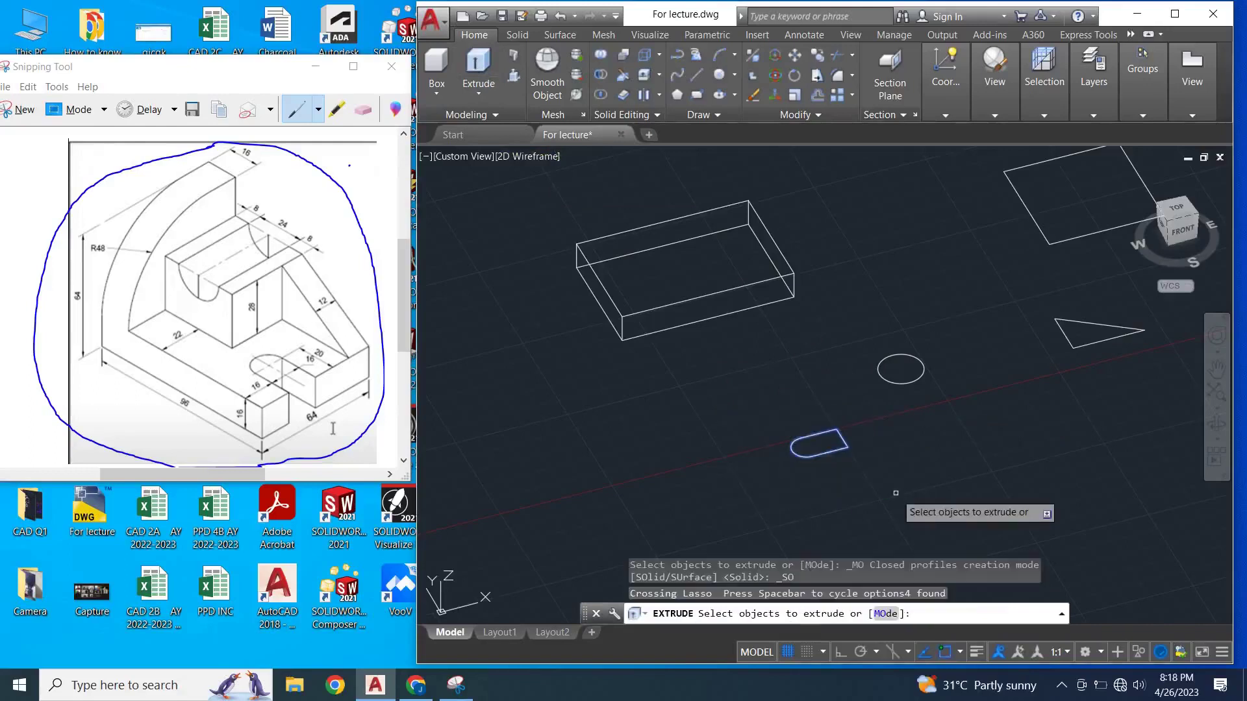
key(Return)
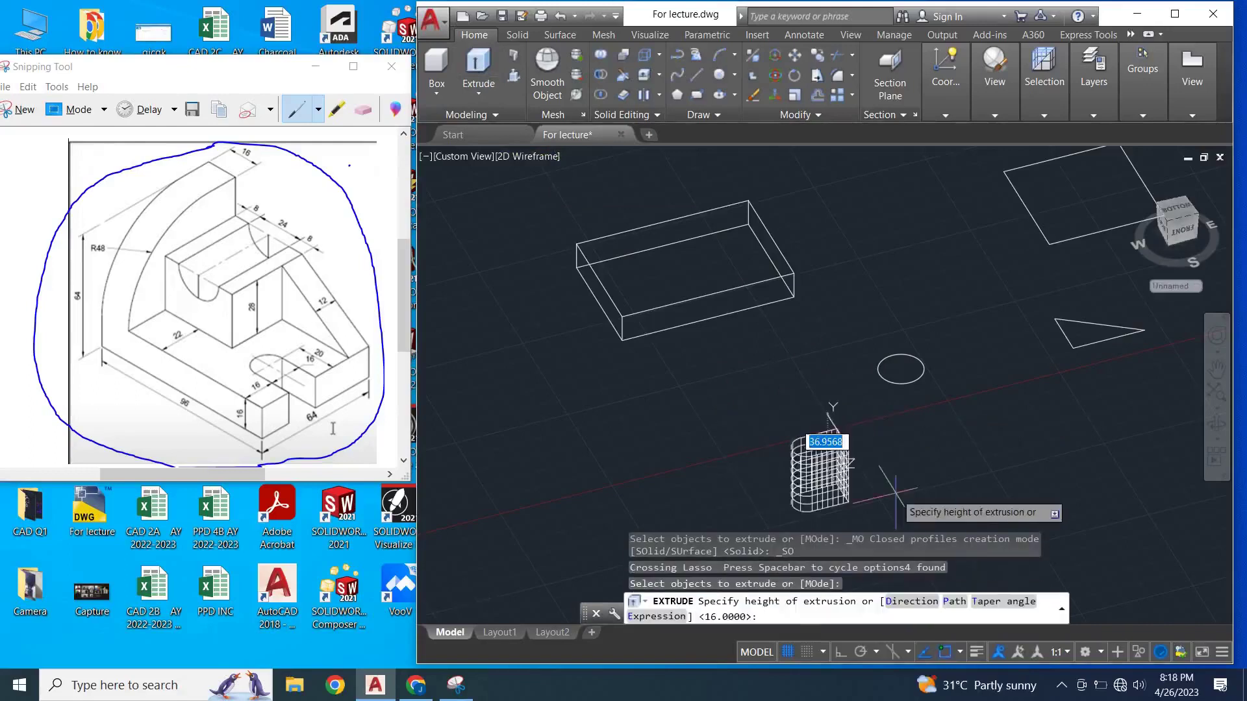
text(16)
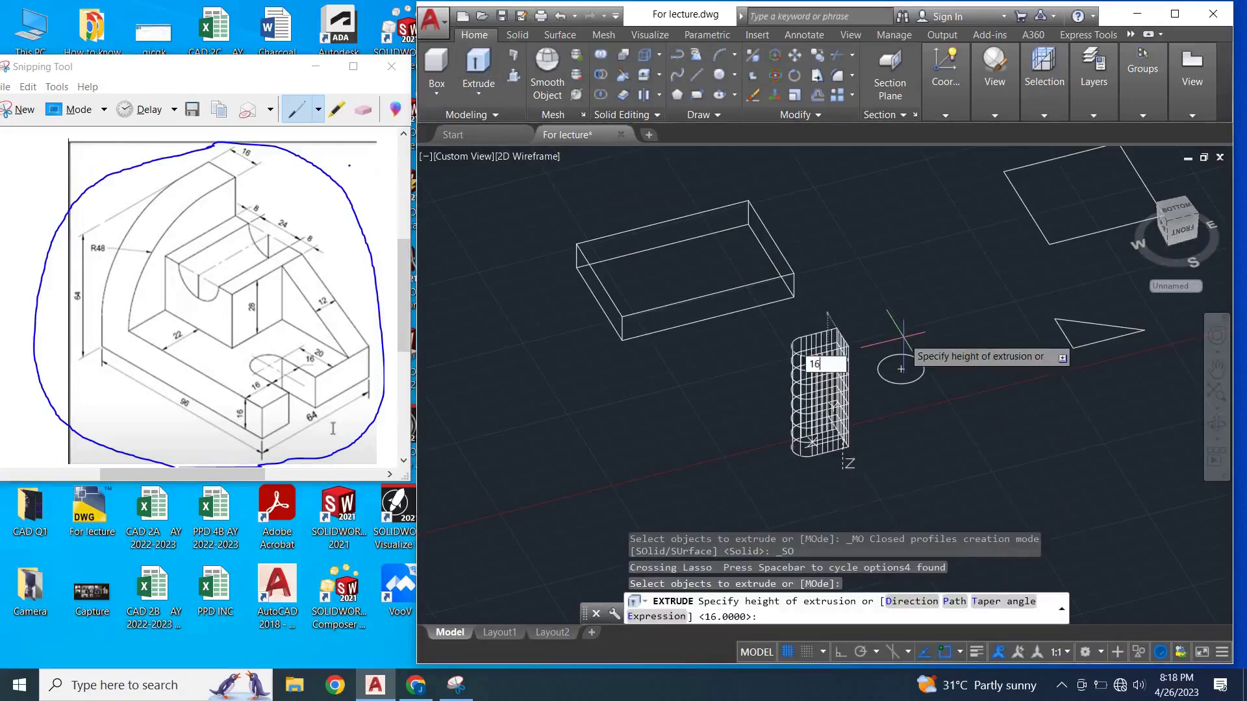
key(Return)
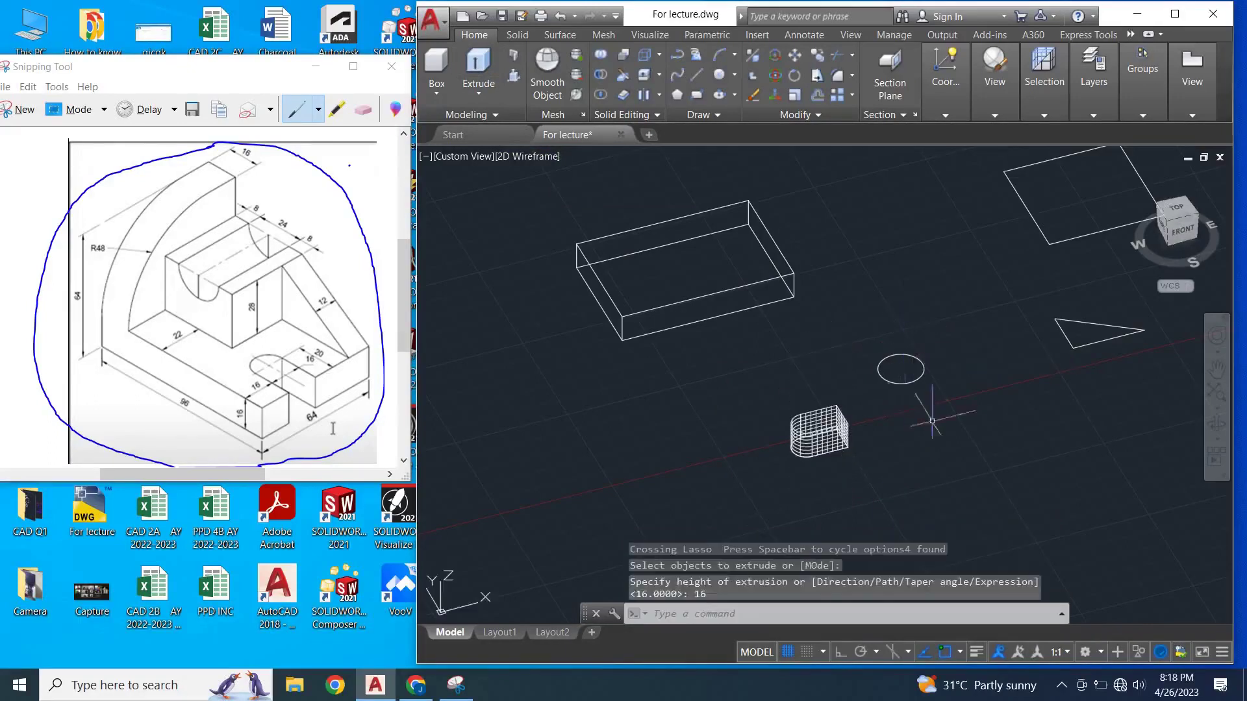
scroll(817, 419, up, 2)
scroll(817, 419, up, 2)
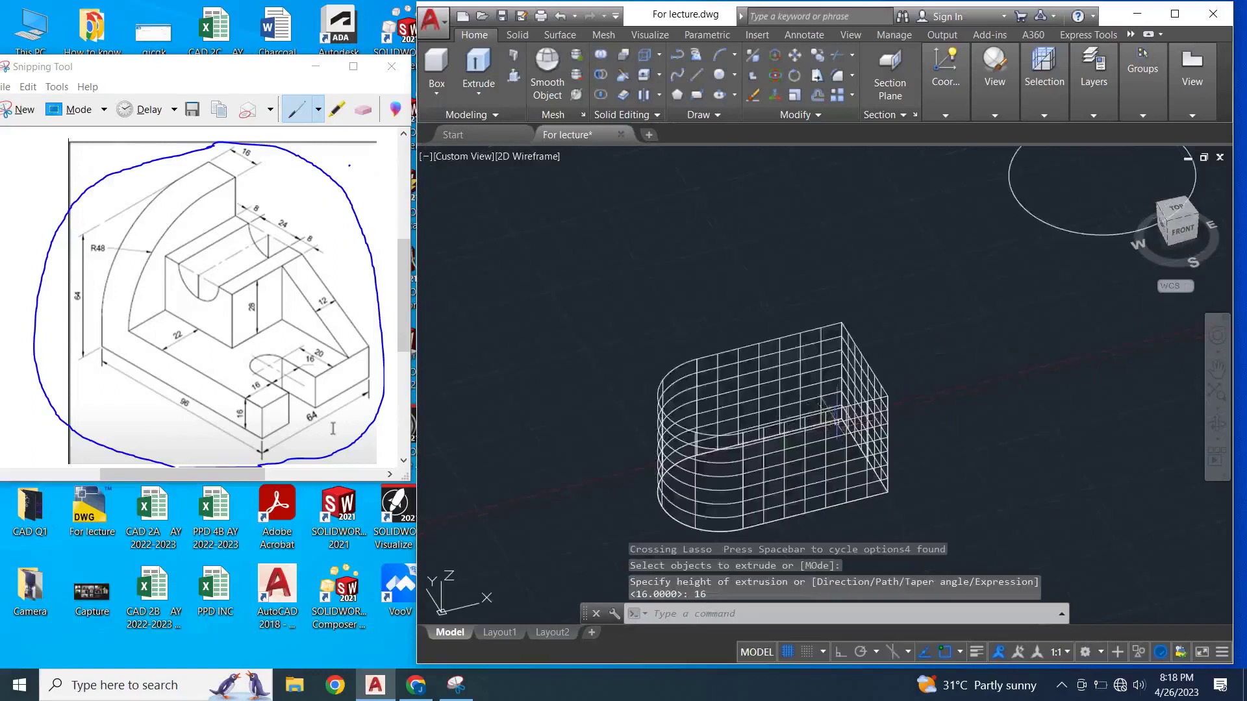
scroll(812, 416, down, 5)
scroll(828, 425, up, 5)
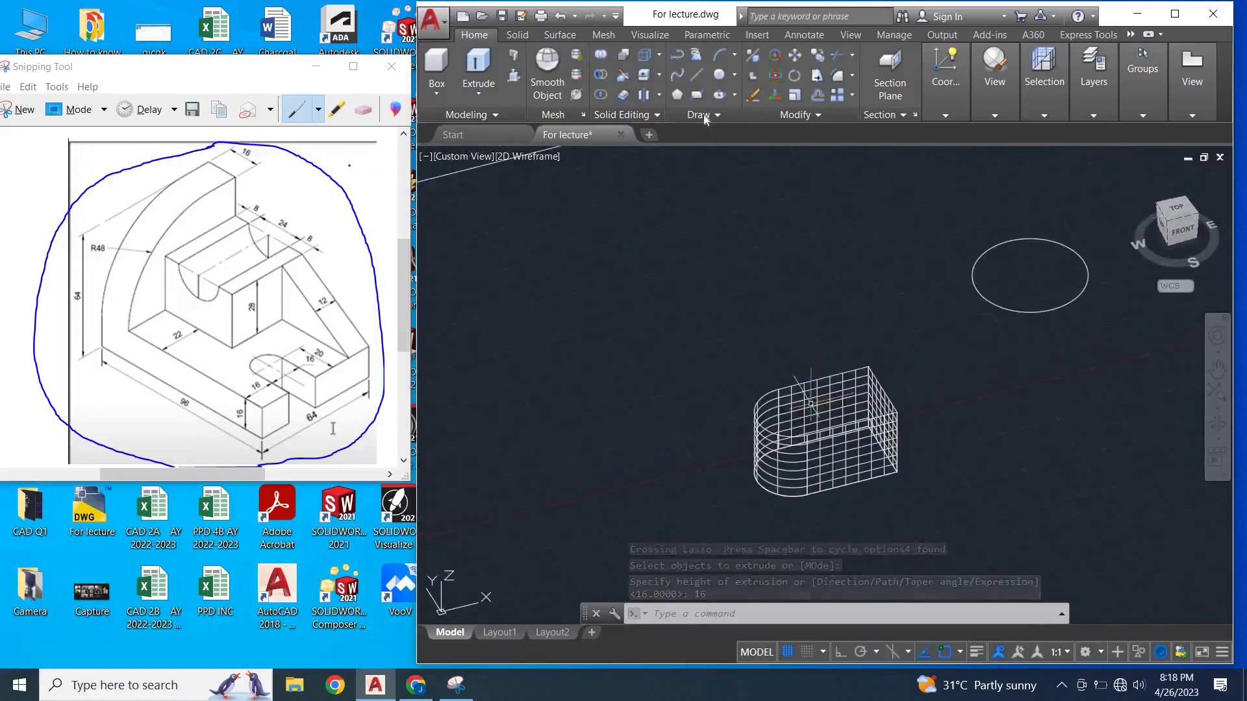
- Switch the visual style to Shaded
click(654, 34)
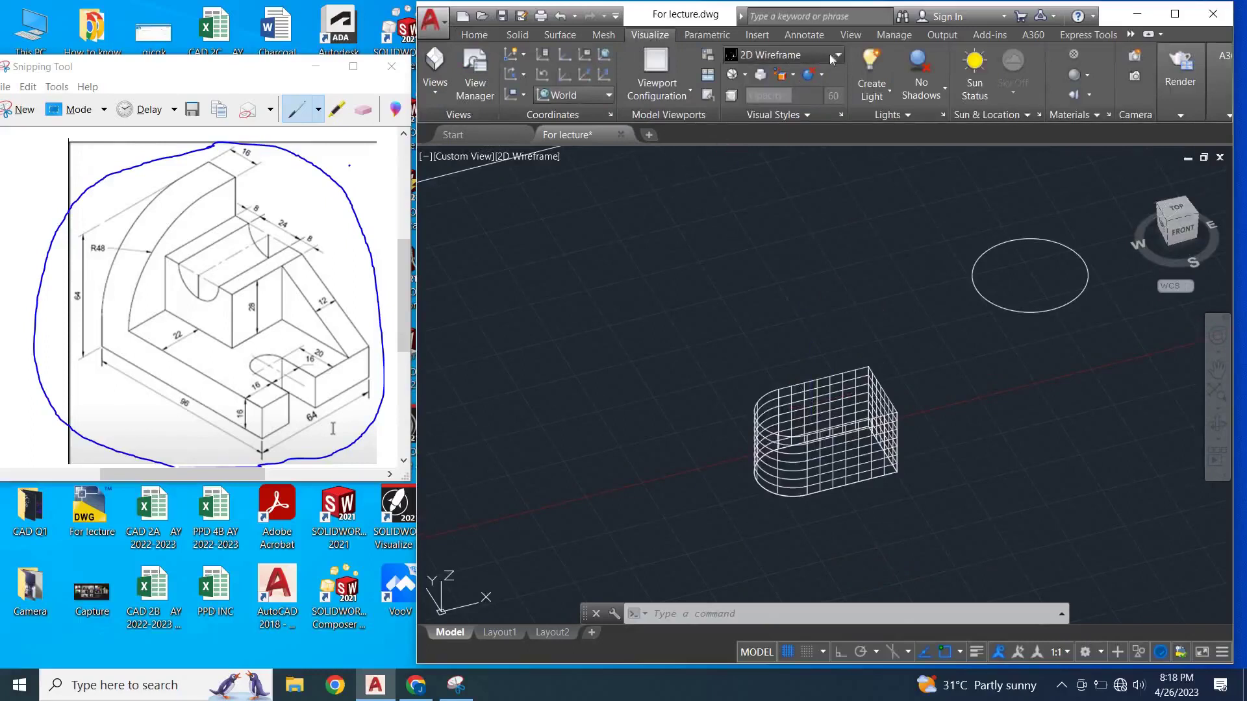
click(832, 57)
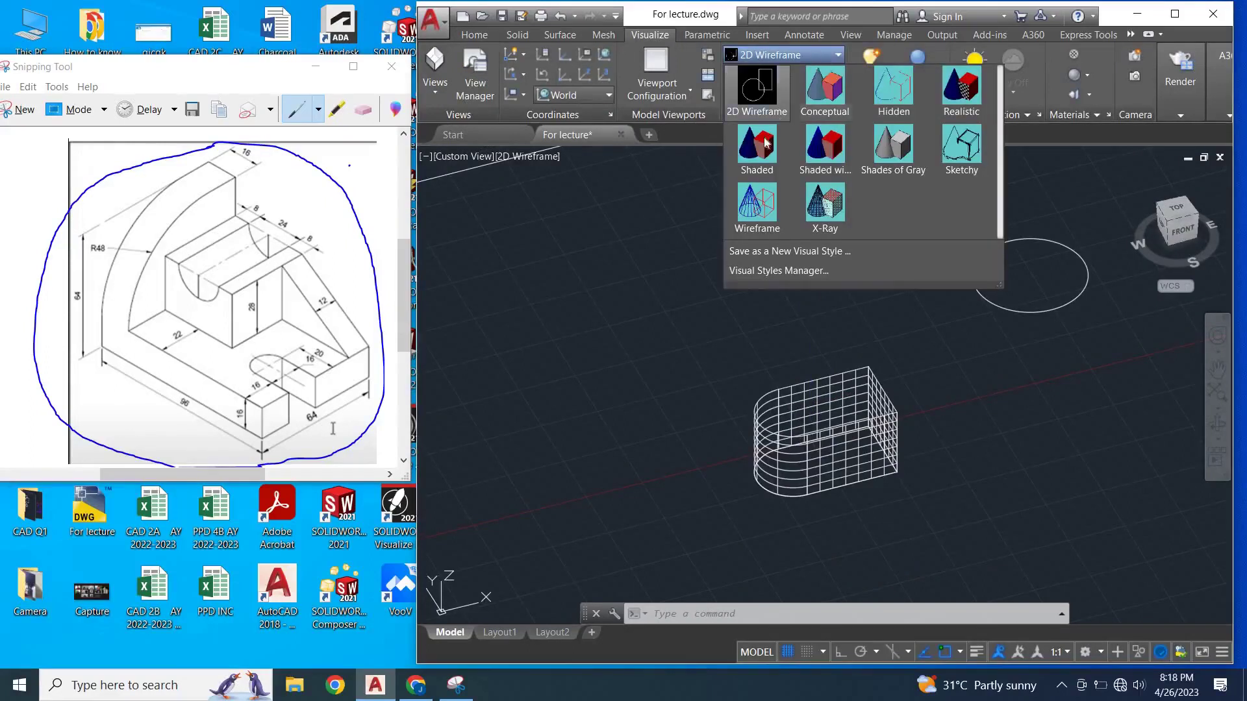
click(758, 151)
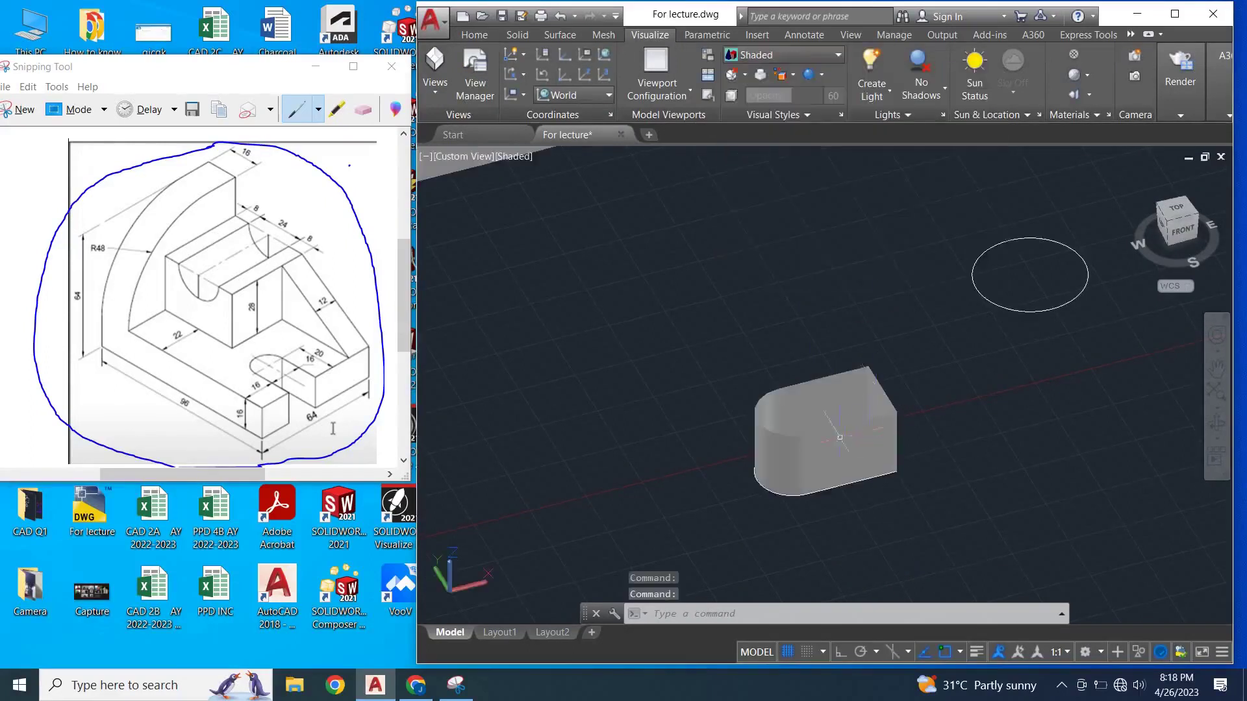
scroll(857, 429, up, 1)
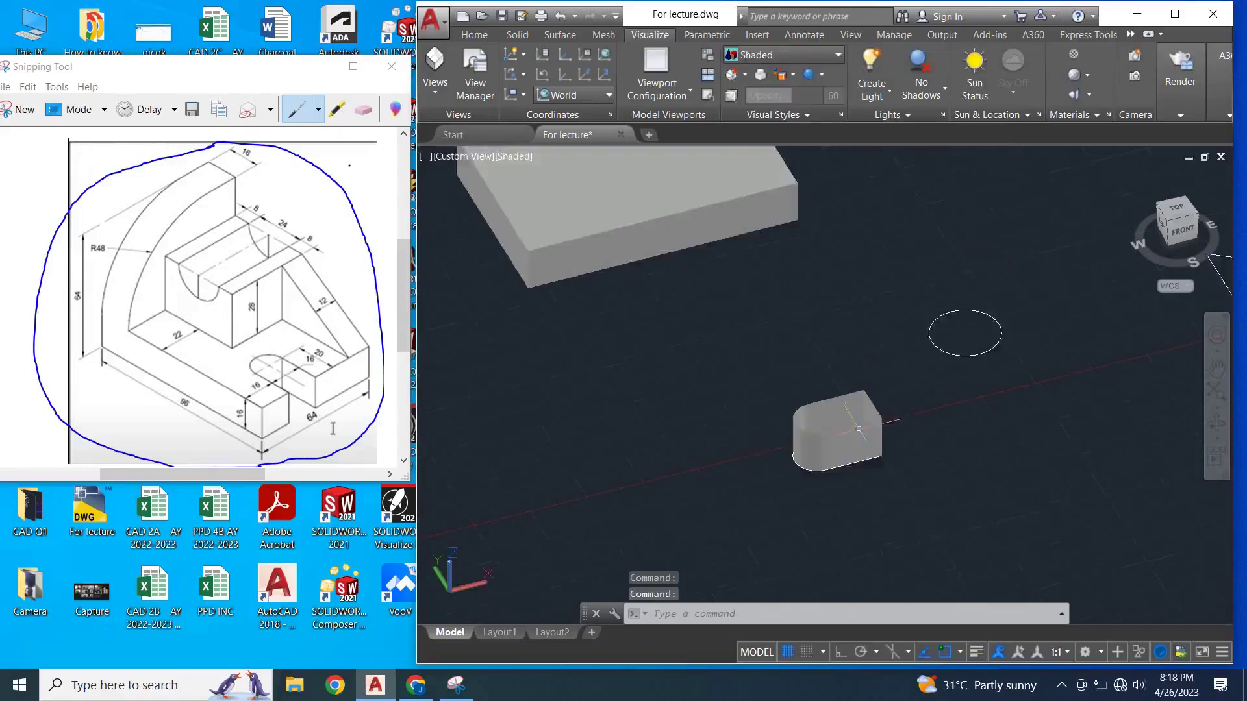
- Orbit to inspect the hollow slot extrusion, then undo the view and style changes
click(1218, 429)
mouse_move(868, 446)
mouse_down()
mouse_move(850, 430)
mouse_move(862, 452)
mouse_up()
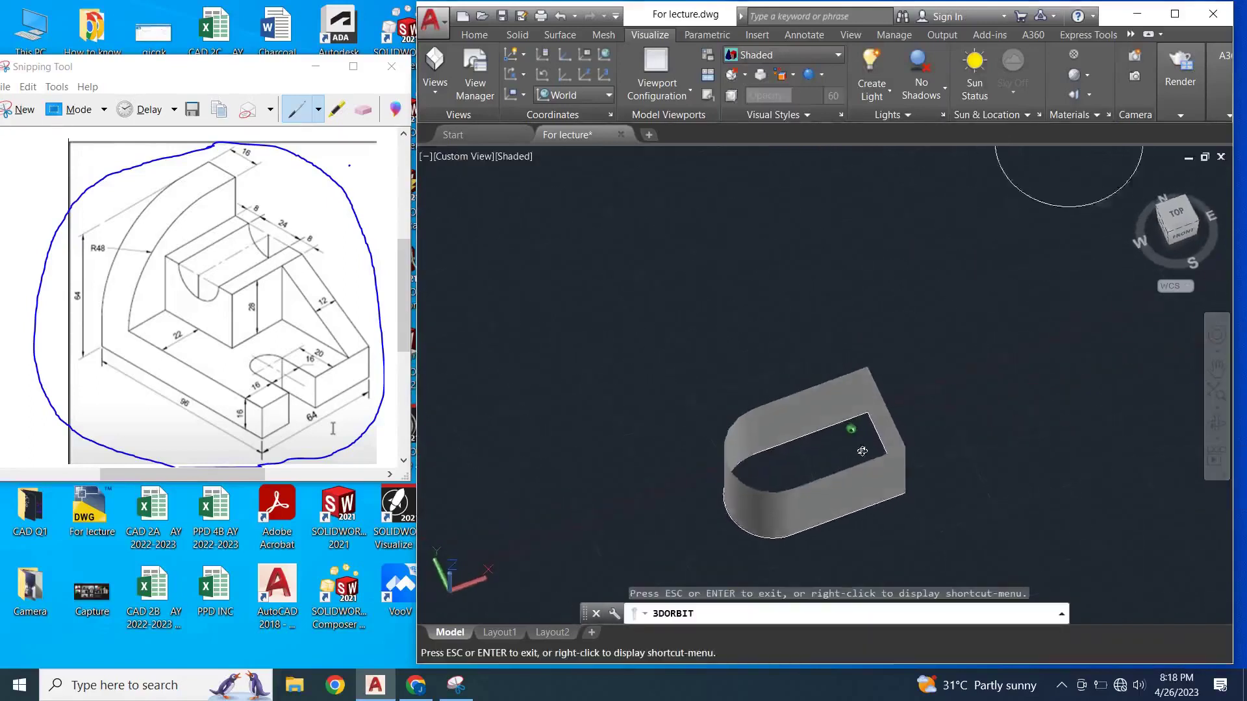
scroll(870, 428, down, 1)
scroll(873, 419, down, 1)
scroll(878, 414, down, 1)
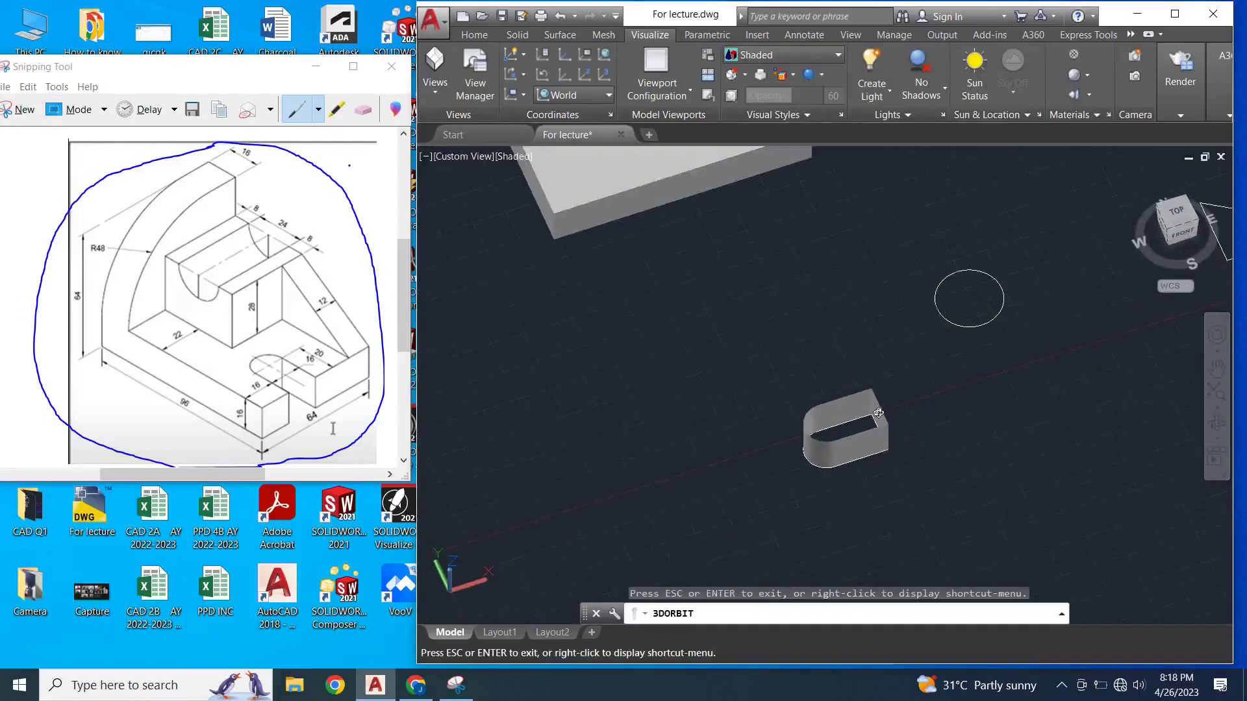
key(Escape)
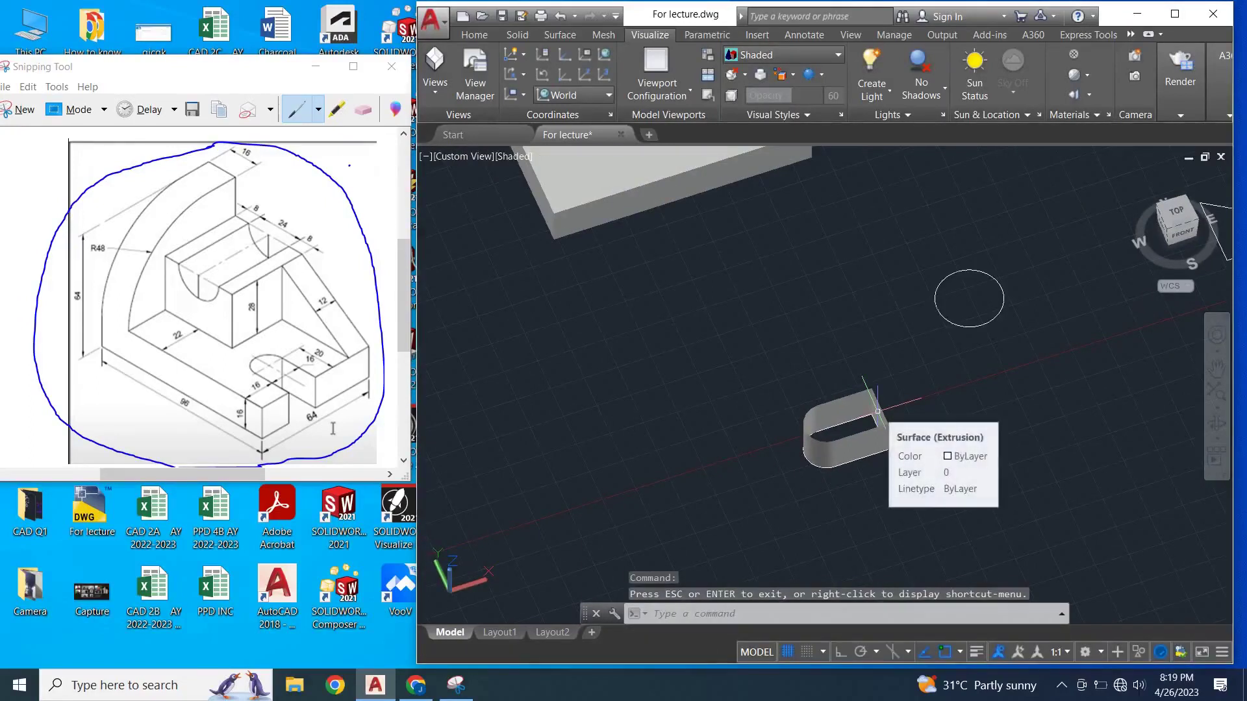
key(ctrl+z)
key(ctrl+z)
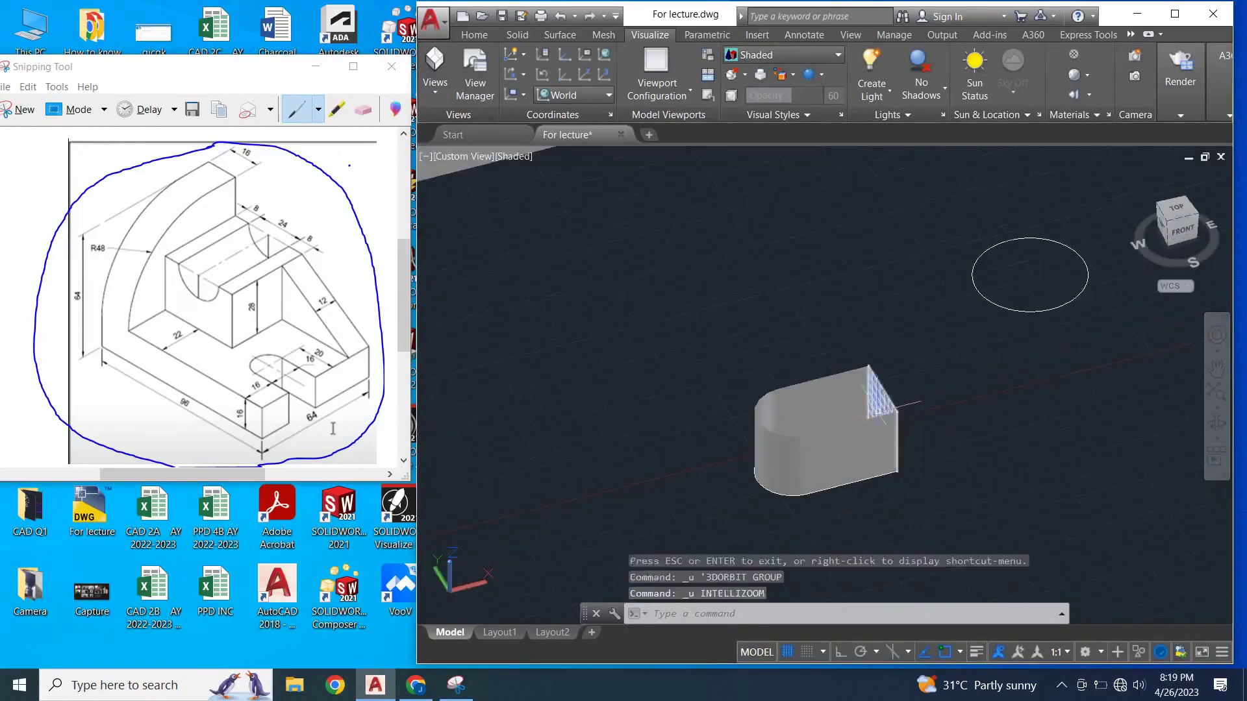
key(ctrl+z)
- Undo back to the flat slot outline and join its four pieces into one polyline with JN
key(ctrl+z)
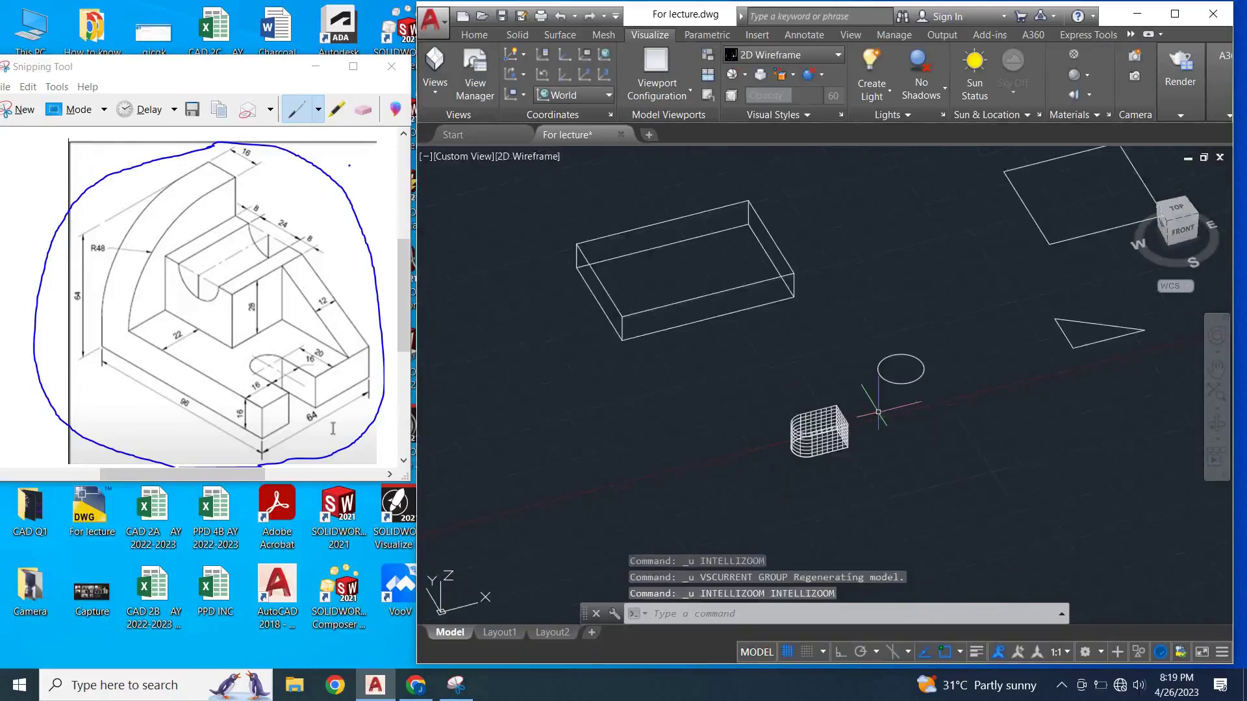
key(ctrl+z)
drag(876, 431, 838, 484)
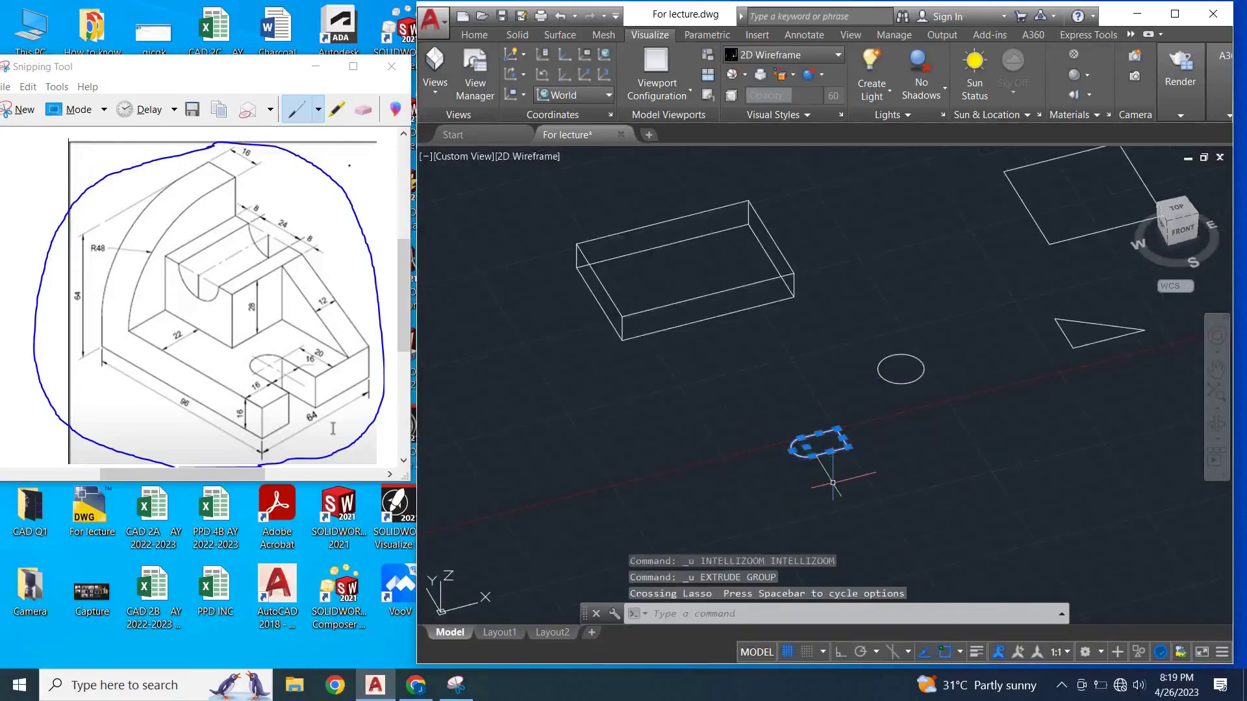
text(j)
text(n)
key(Return)
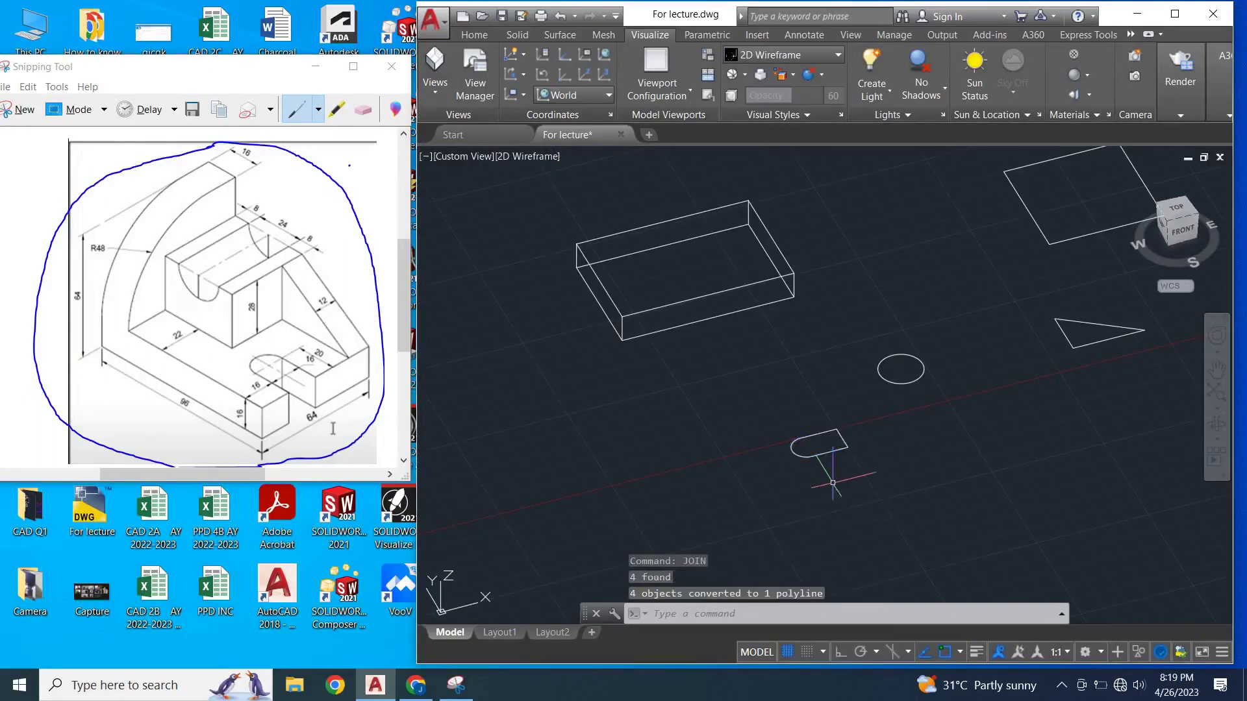
click(845, 443)
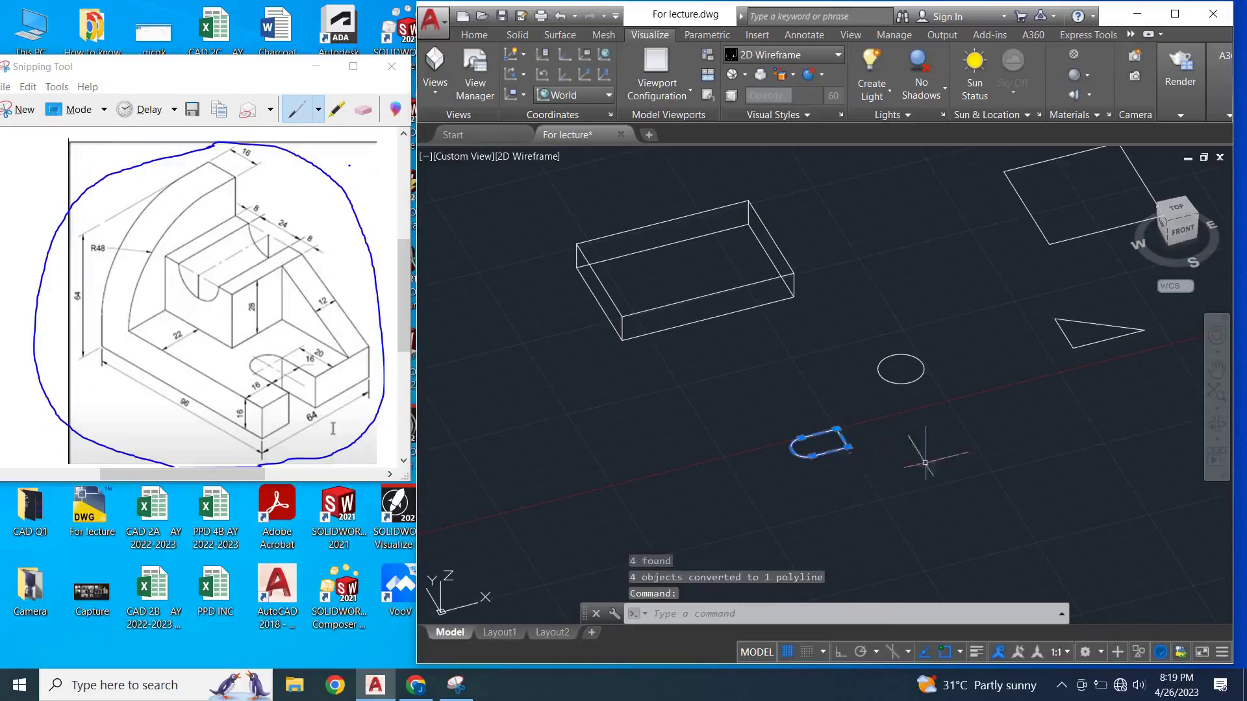
key(Escape)
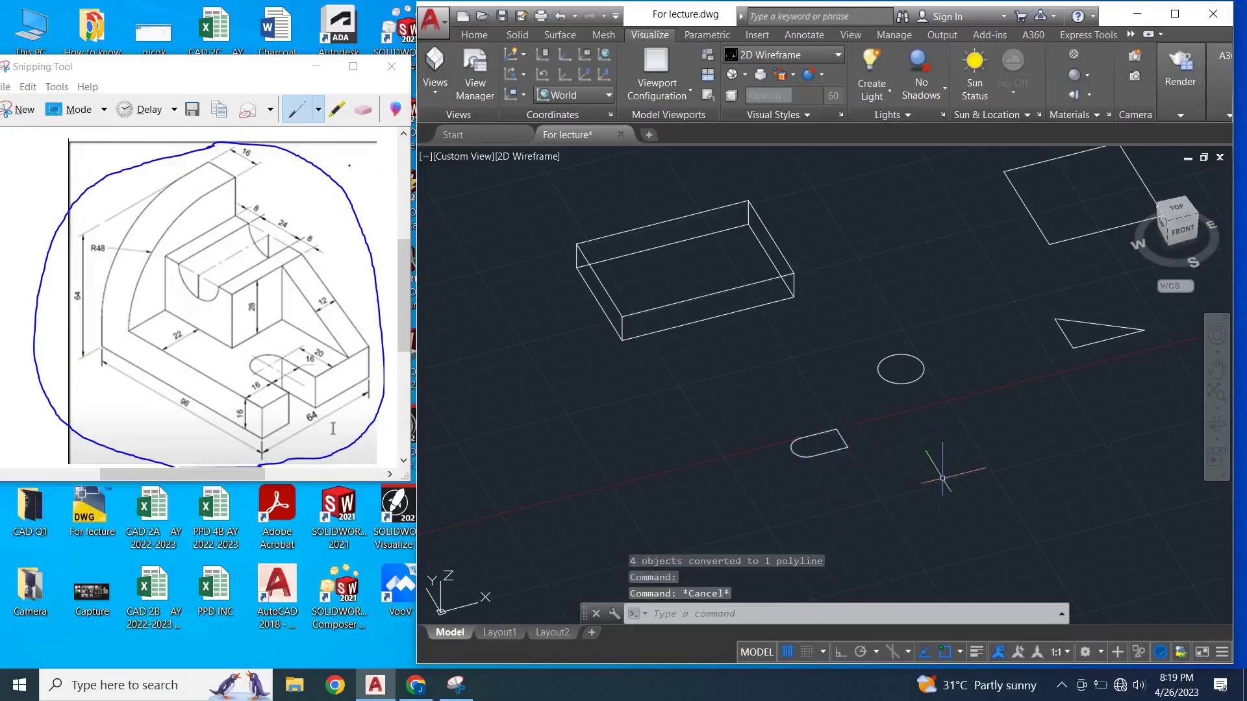
- Close the saved views window and start Extrude from the Home tab
click(475, 77)
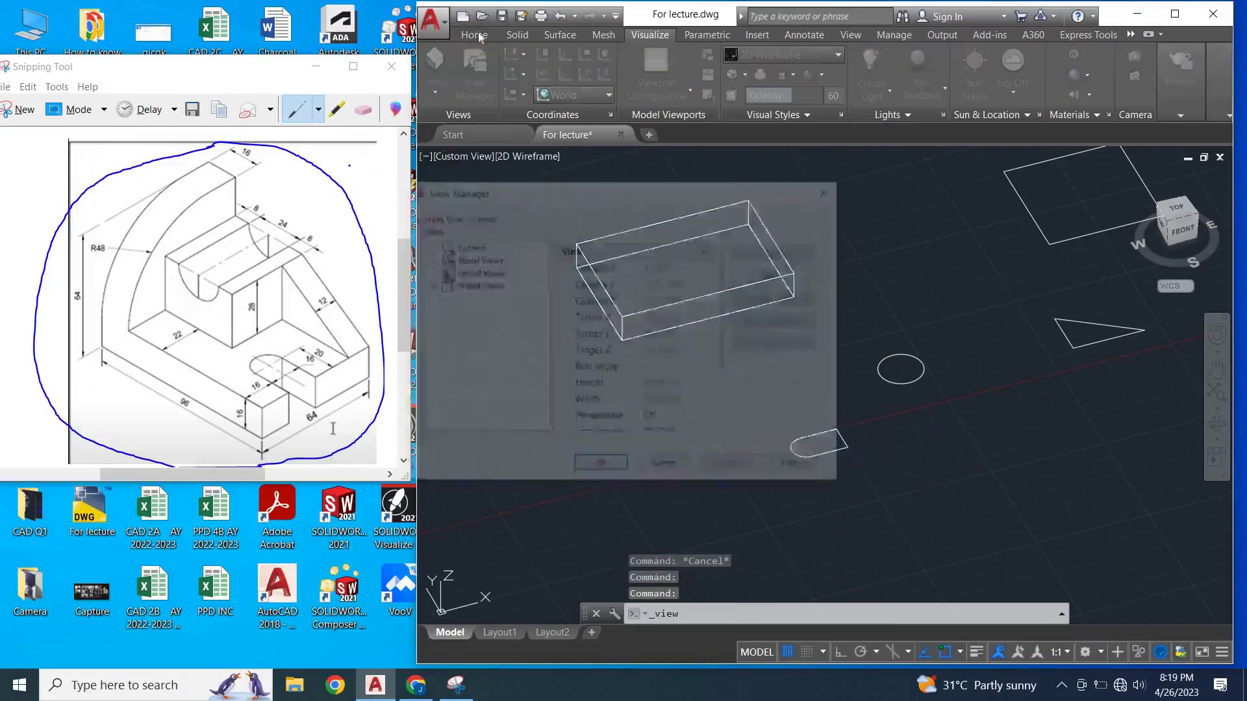
click(831, 189)
click(481, 37)
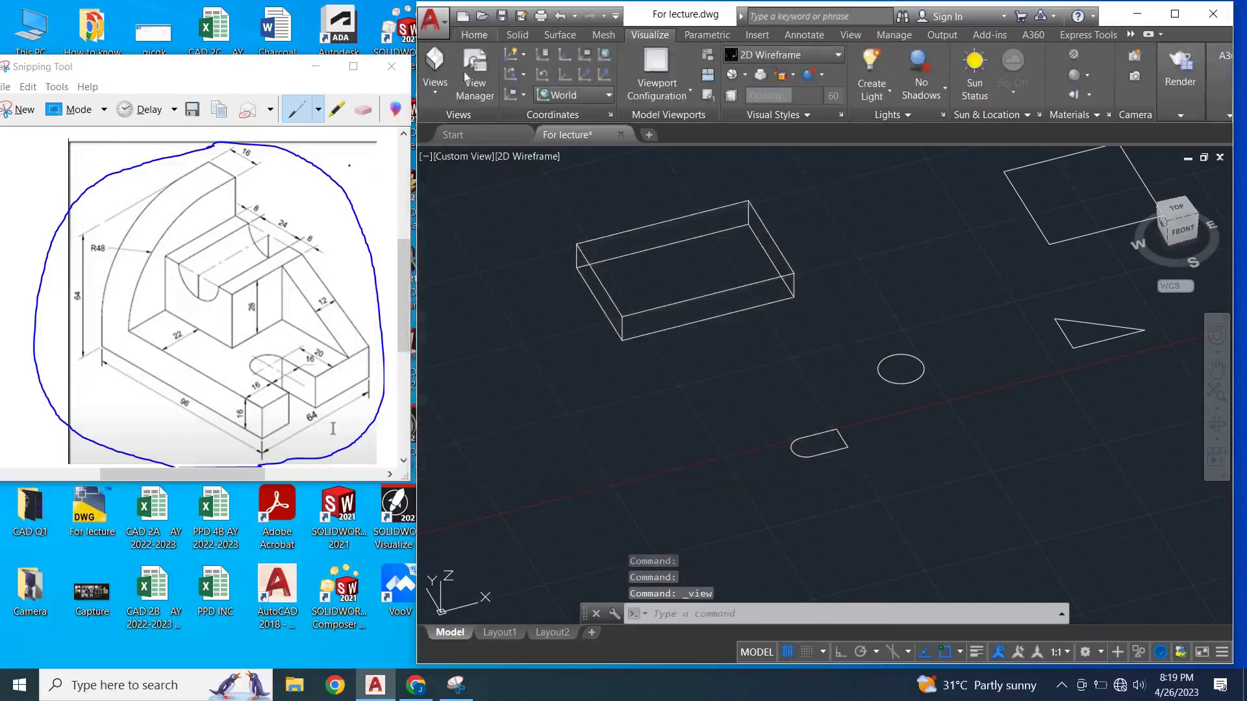
click(479, 72)
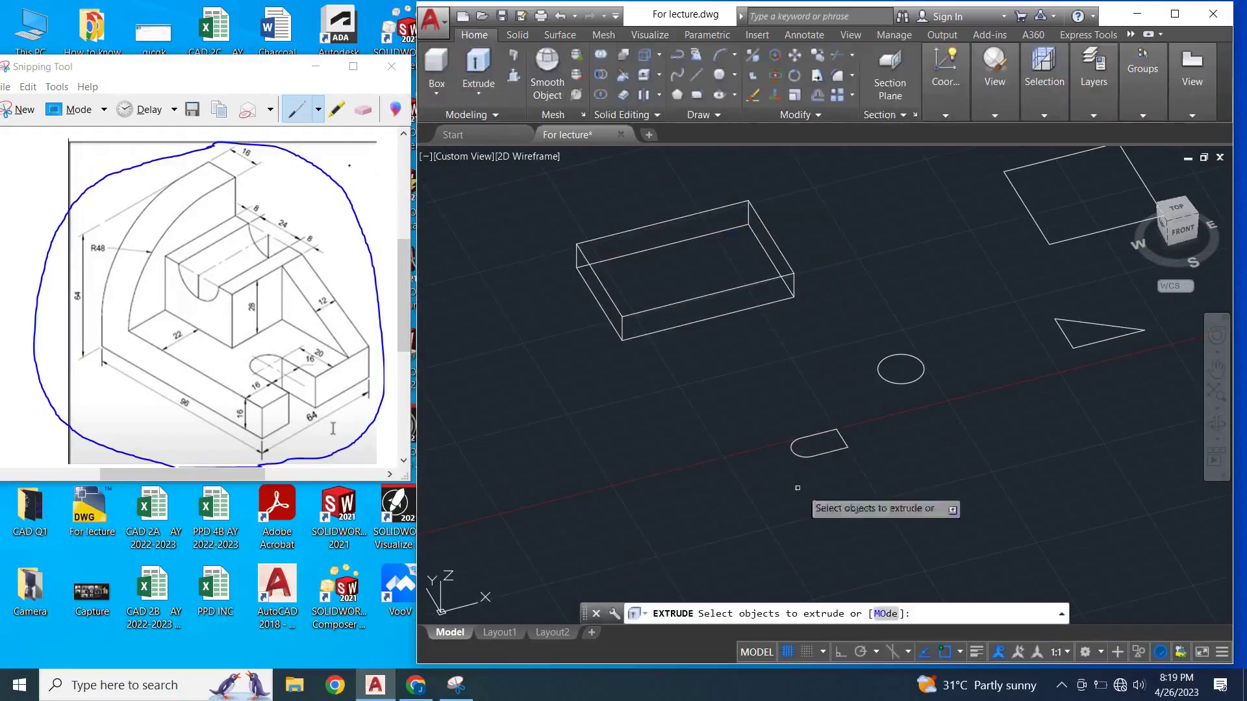
- Extrude the joined slot polyline 16 units into a closed solid
click(824, 451)
key(Return)
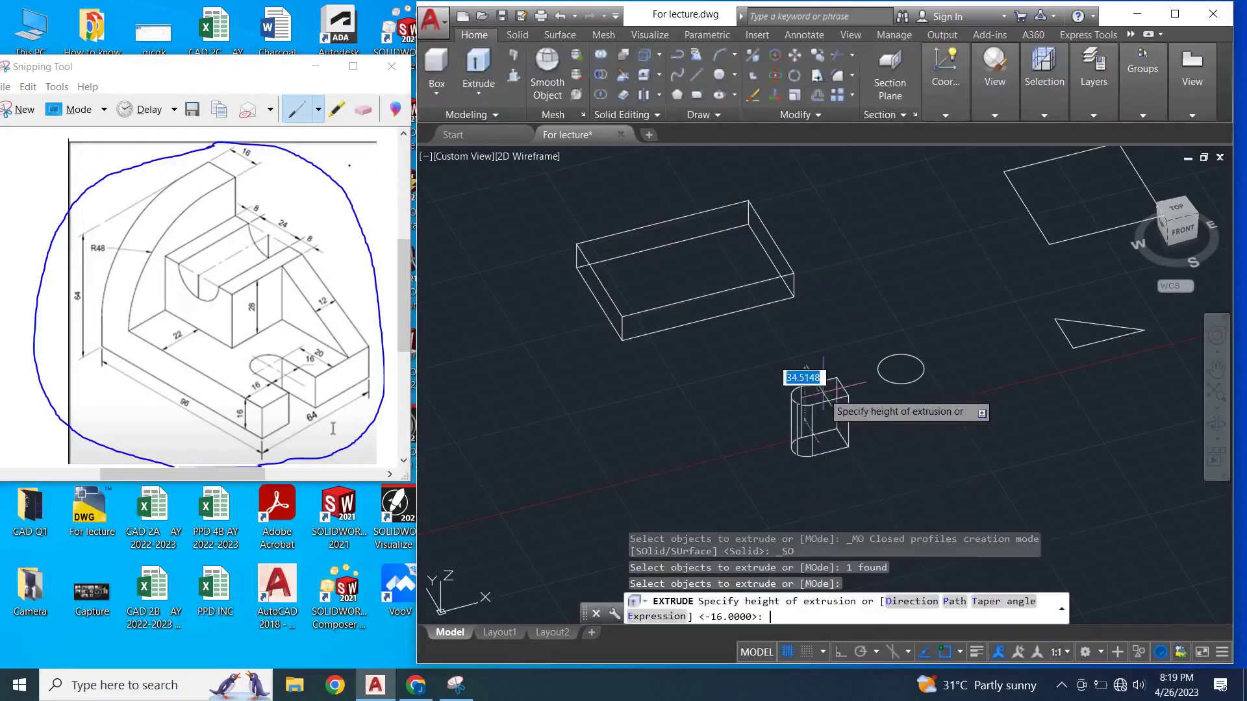
text(16)
key(Return)
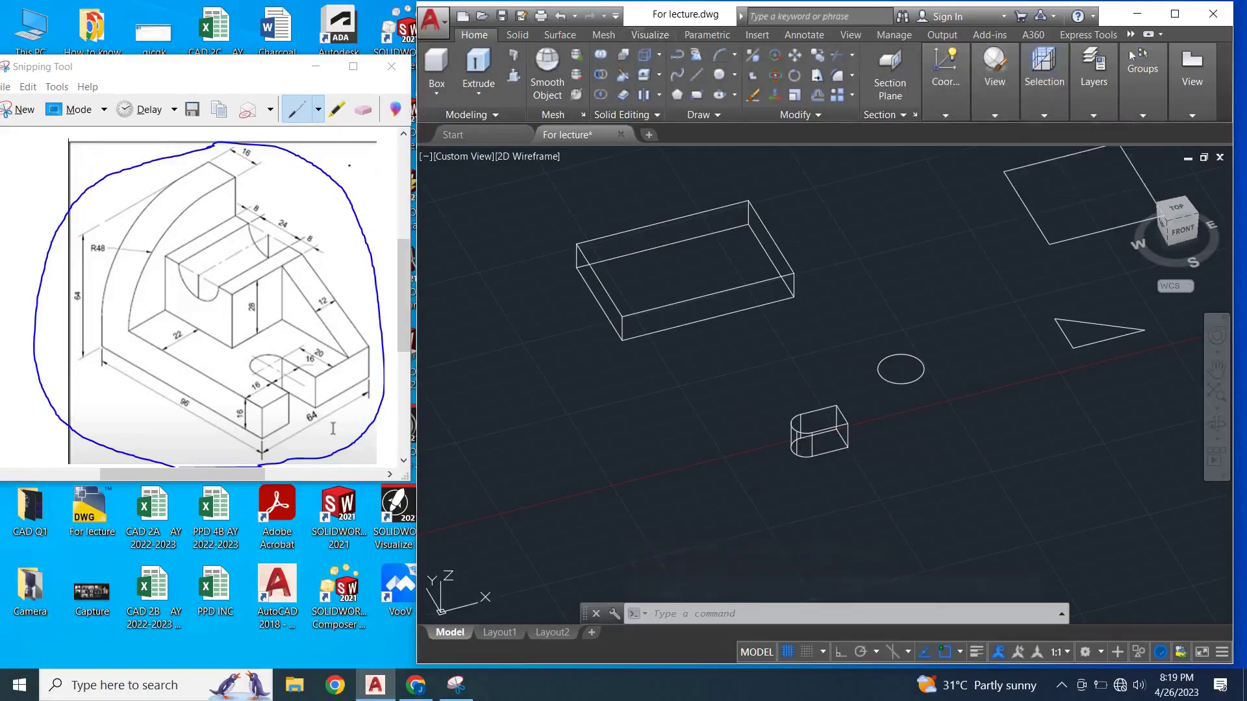
- Maximize AutoCAD, apply the Shaded visual style, then restore the window beside the reference
click(1175, 13)
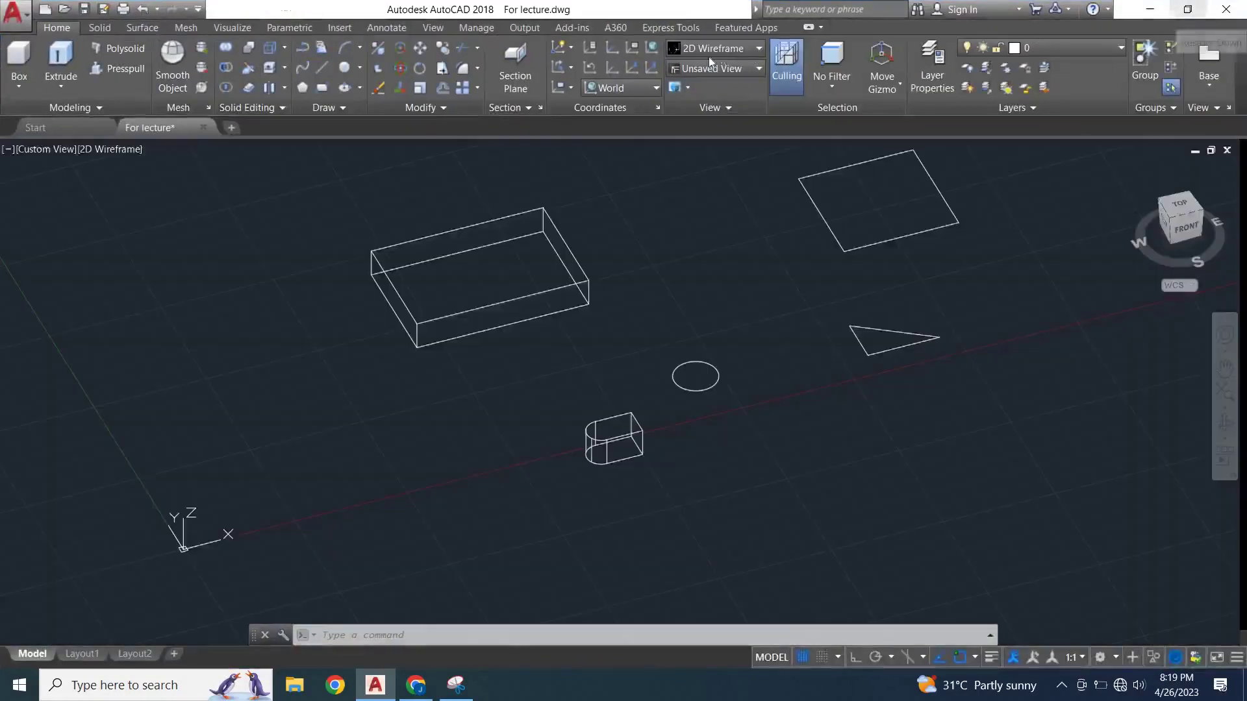
click(755, 50)
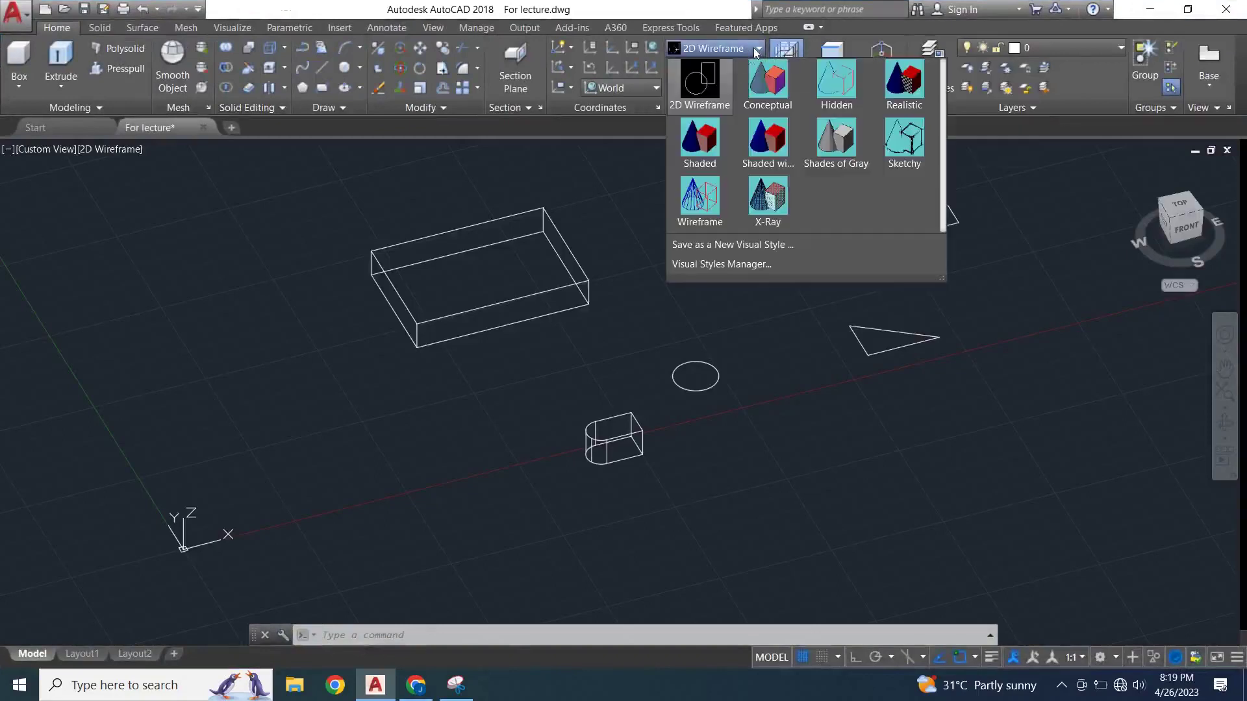
click(698, 151)
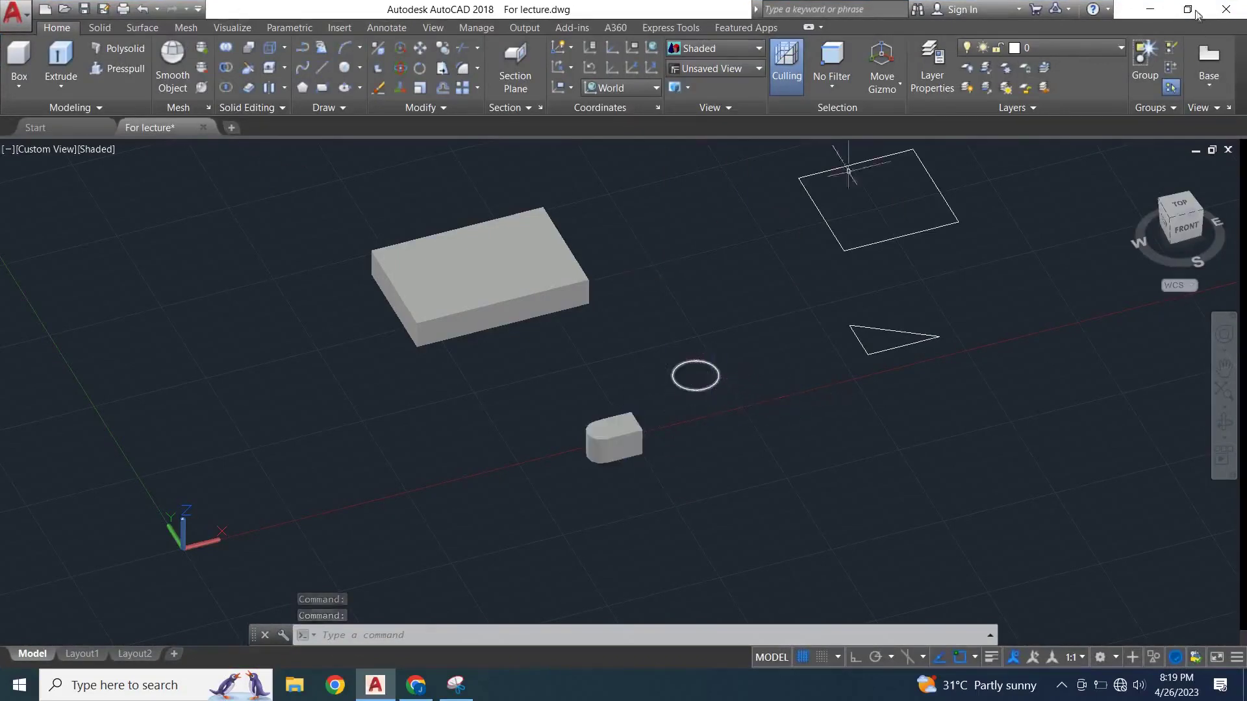
click(1190, 10)
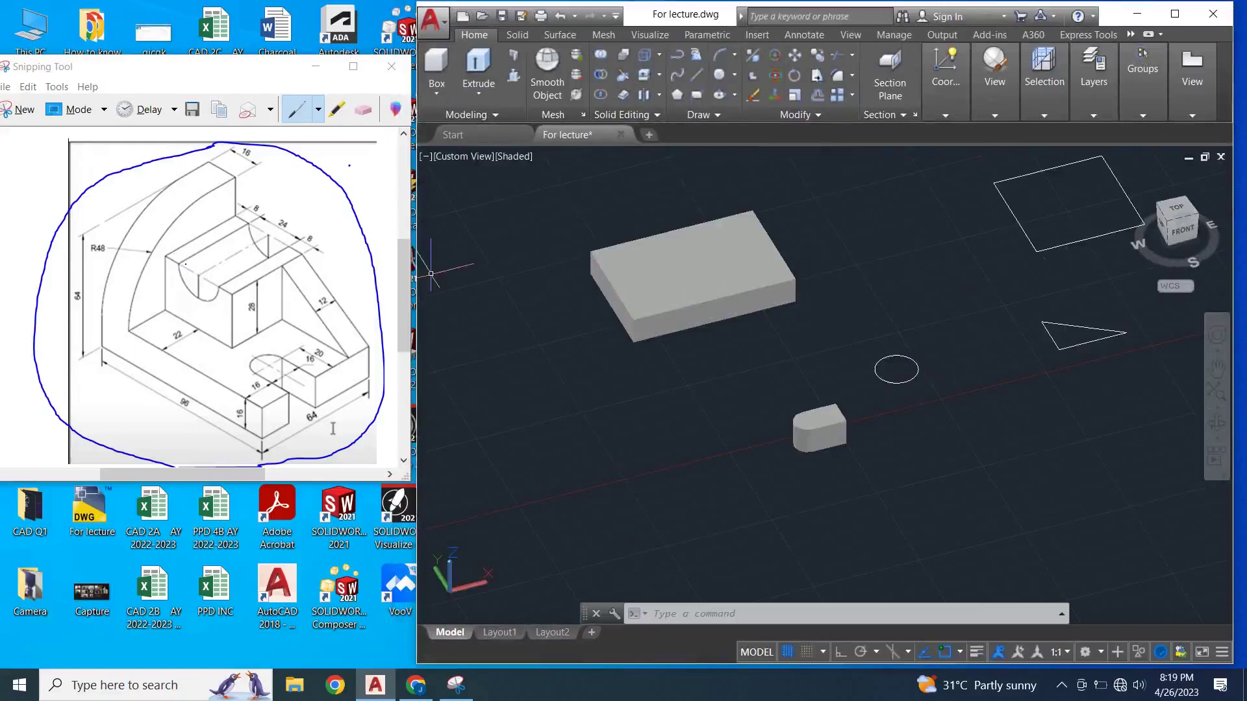
- Extrude the circle to a picked height, then pen-mark the groove's top edge on the reference
click(182, 283)
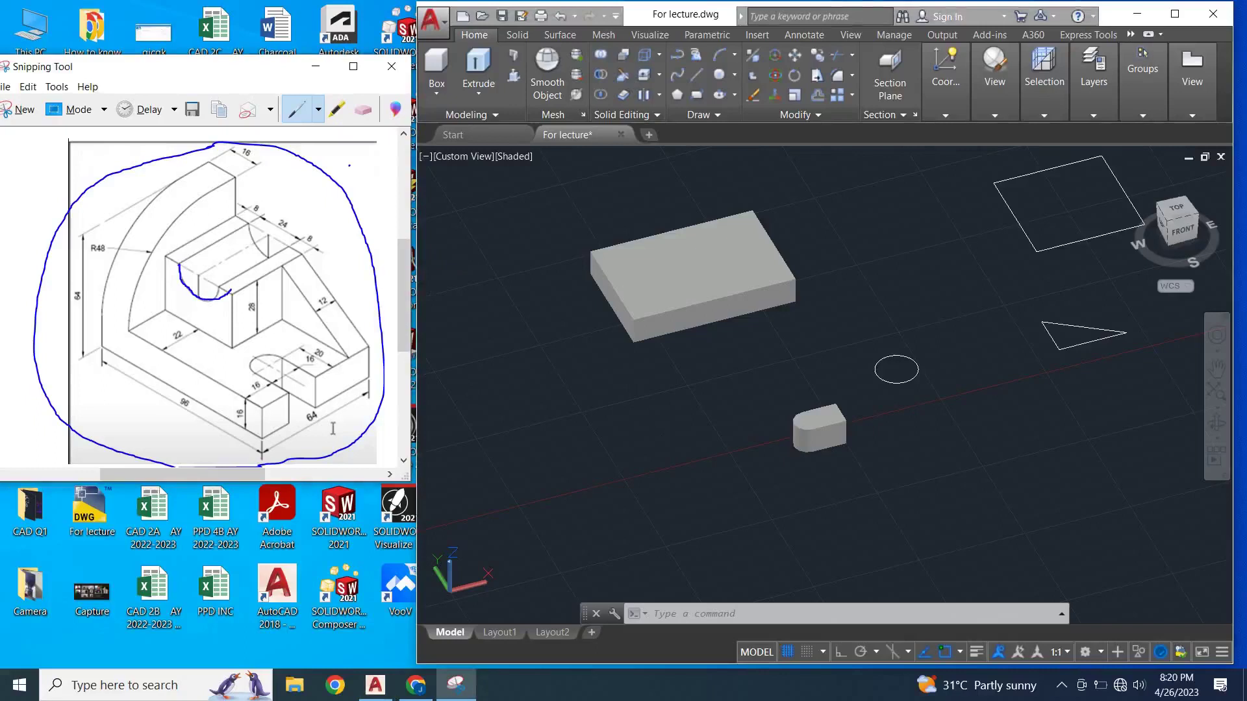
click(672, 417)
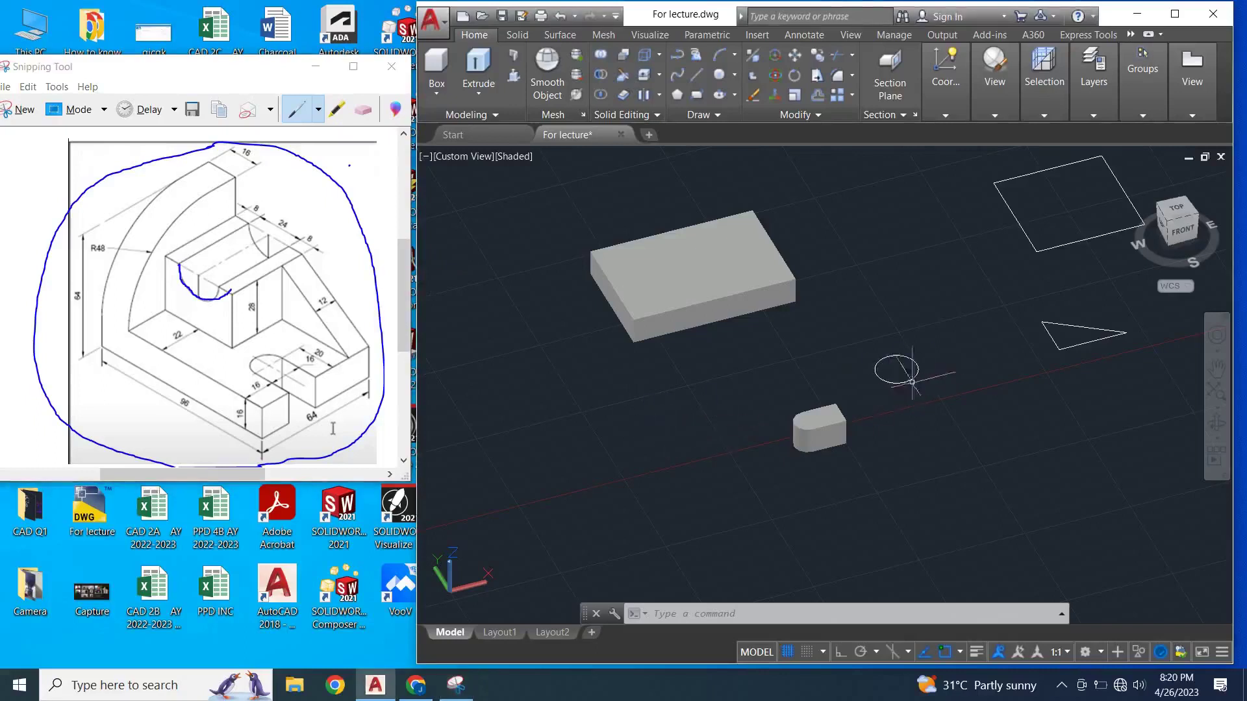
click(478, 65)
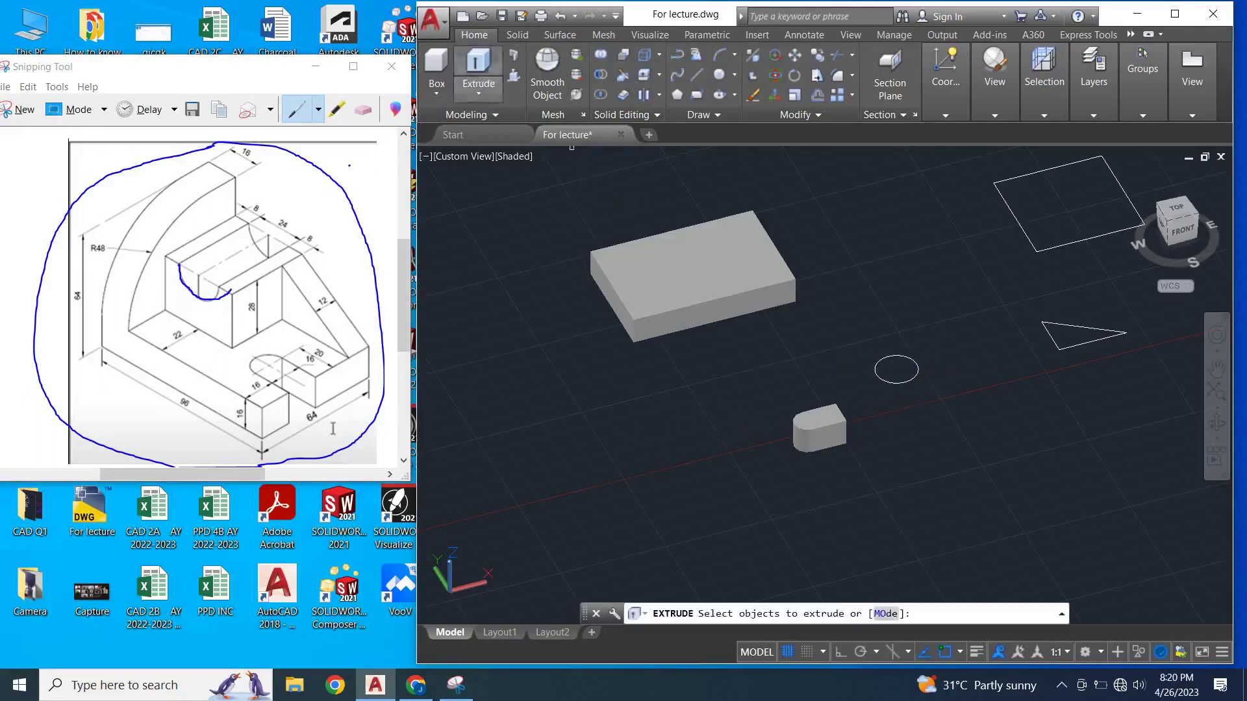
click(892, 382)
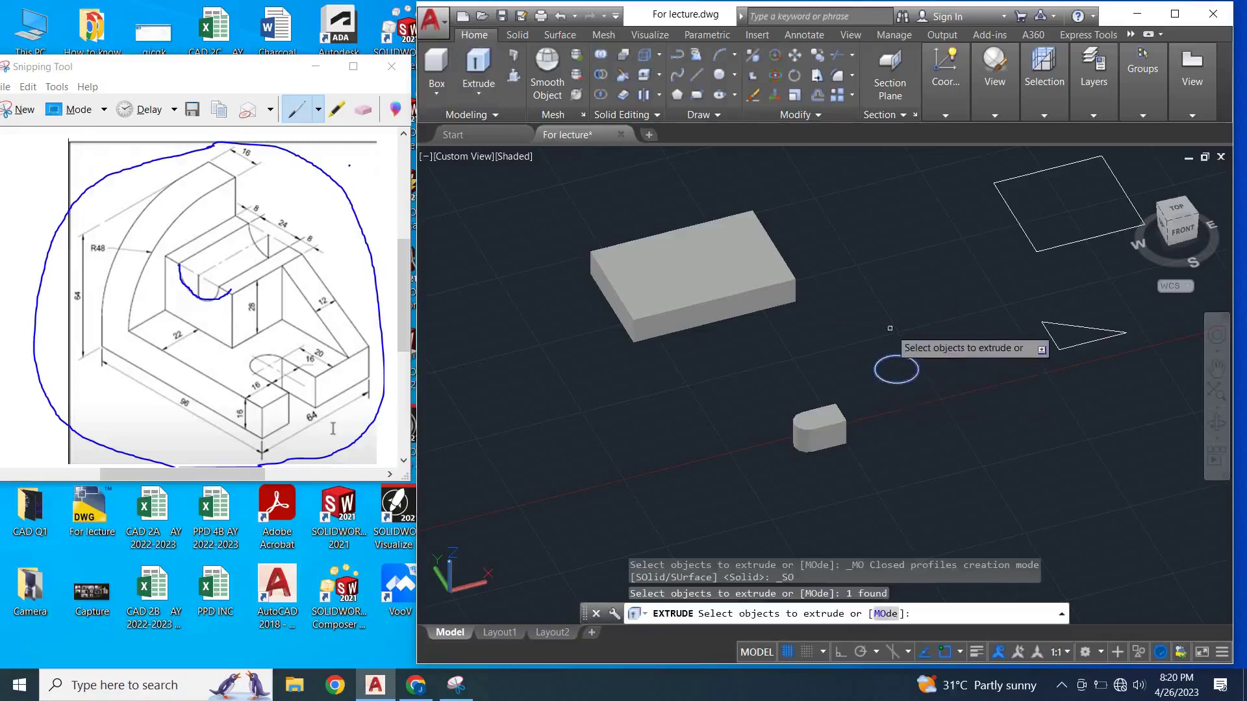
key(Return)
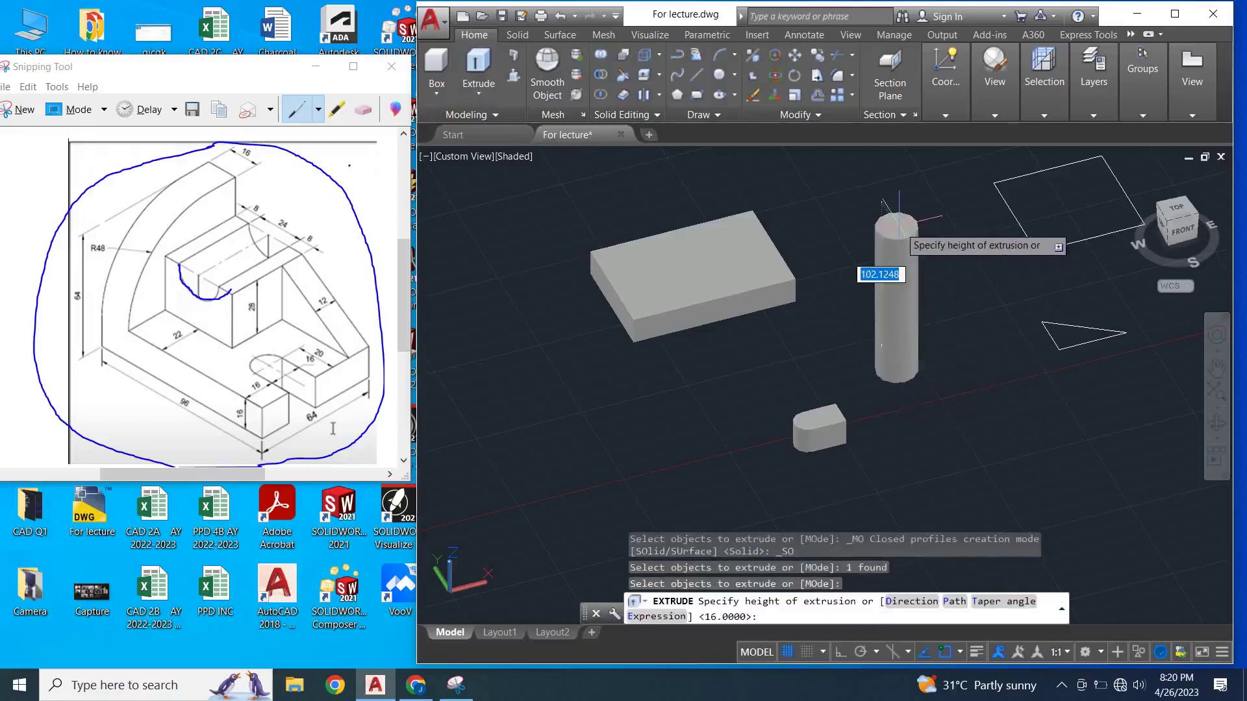
click(899, 220)
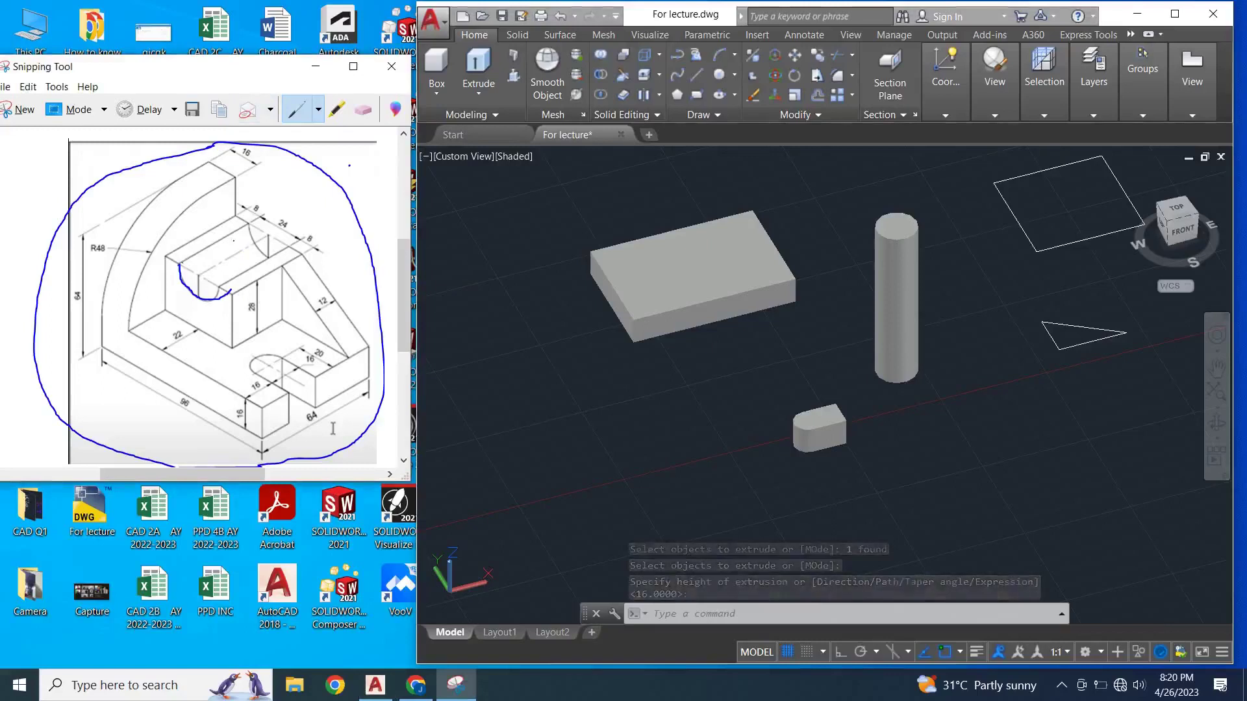
drag(182, 263, 259, 224)
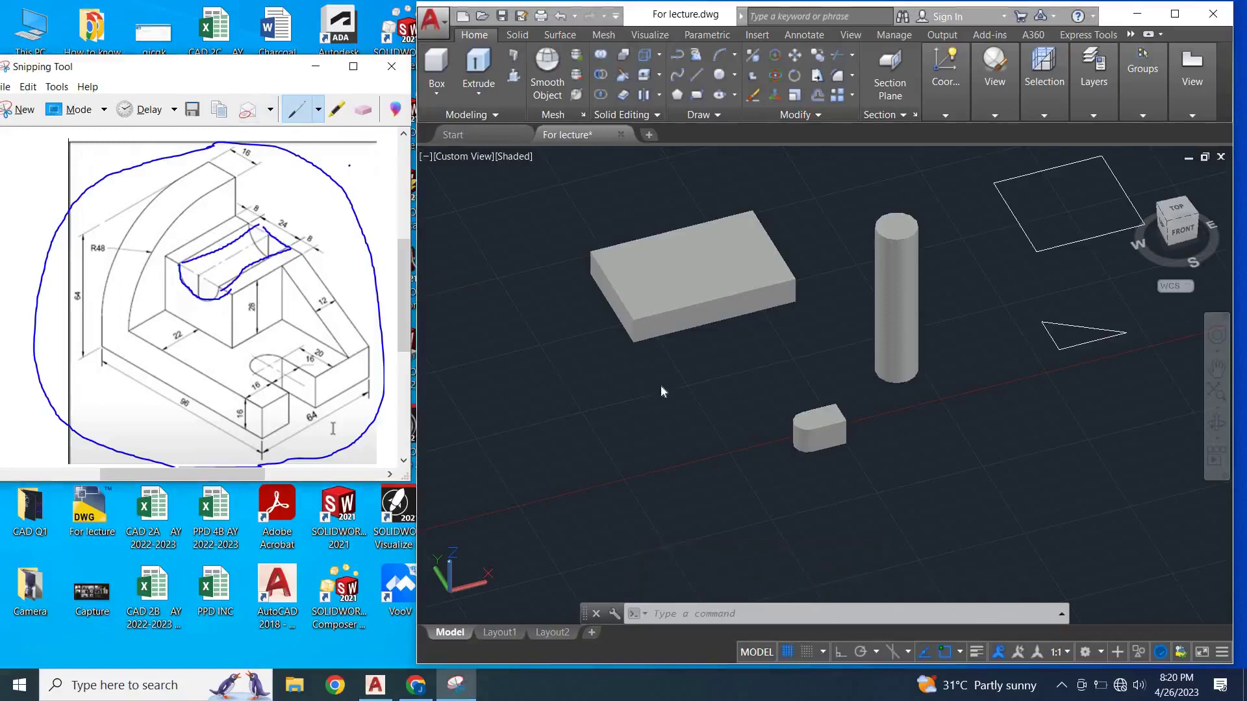
- Check the rectangular outline and reference sketch, then clear the selection
click(659, 385)
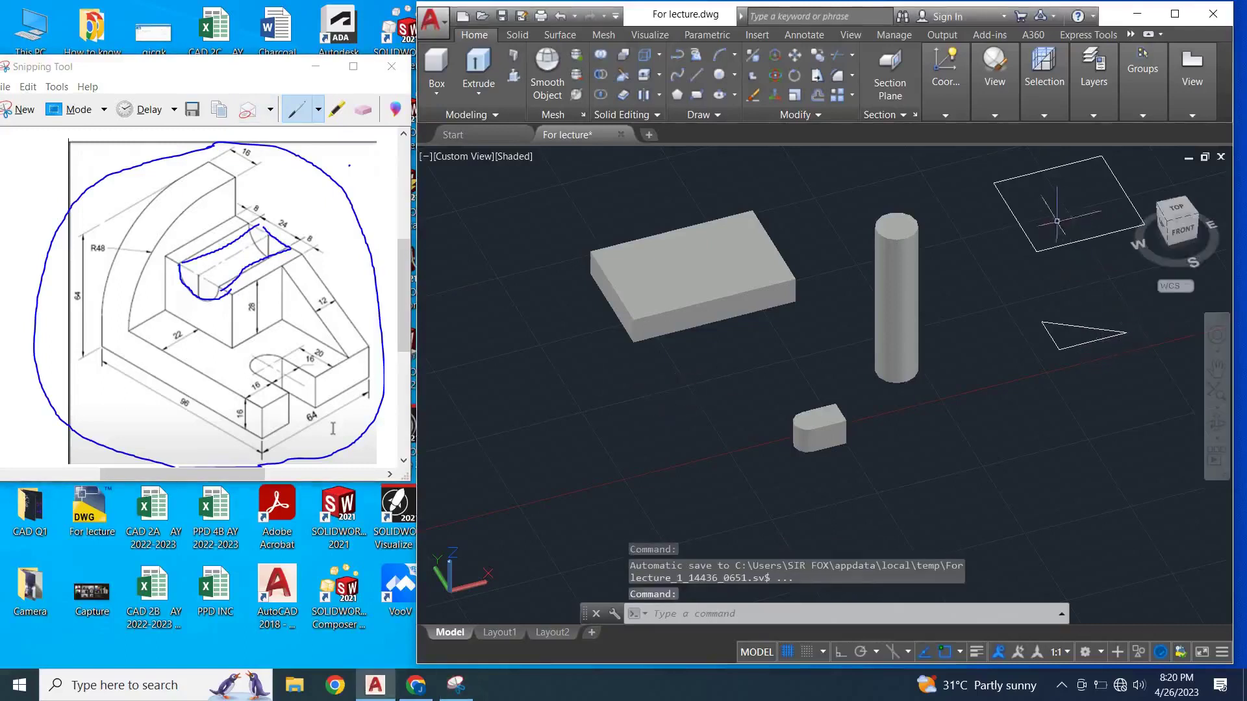
click(1038, 248)
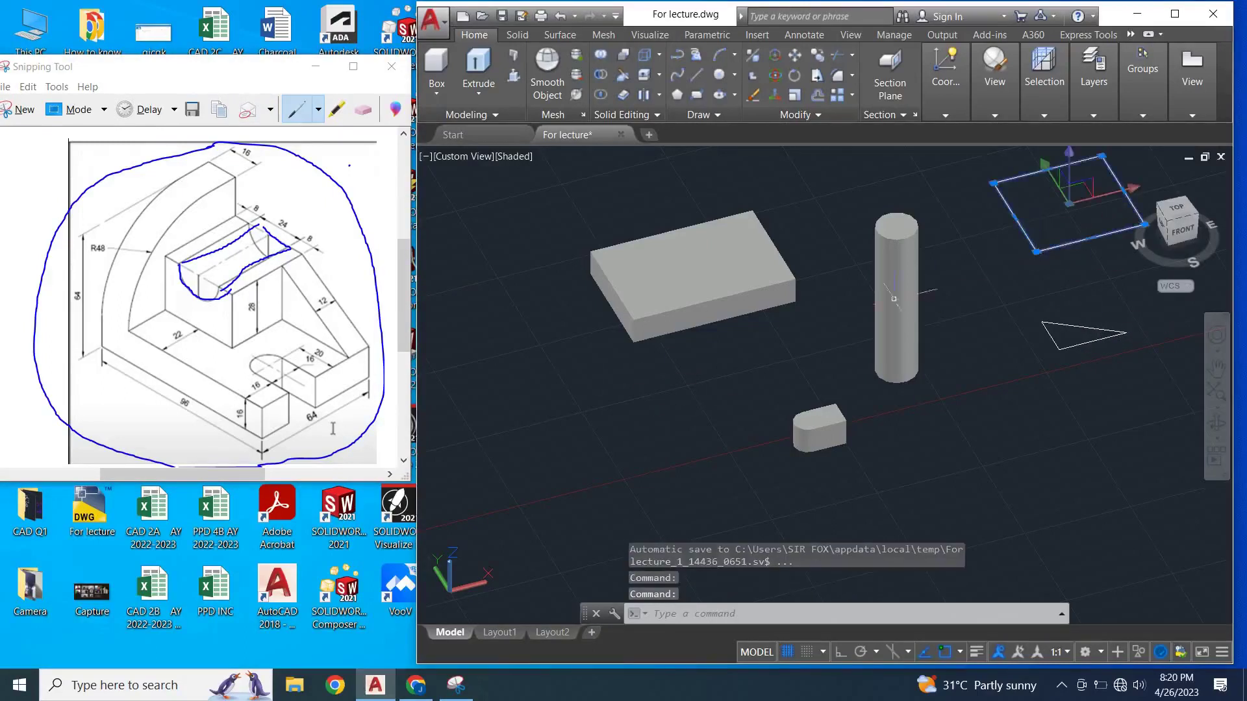
key(Escape)
key(Escape)
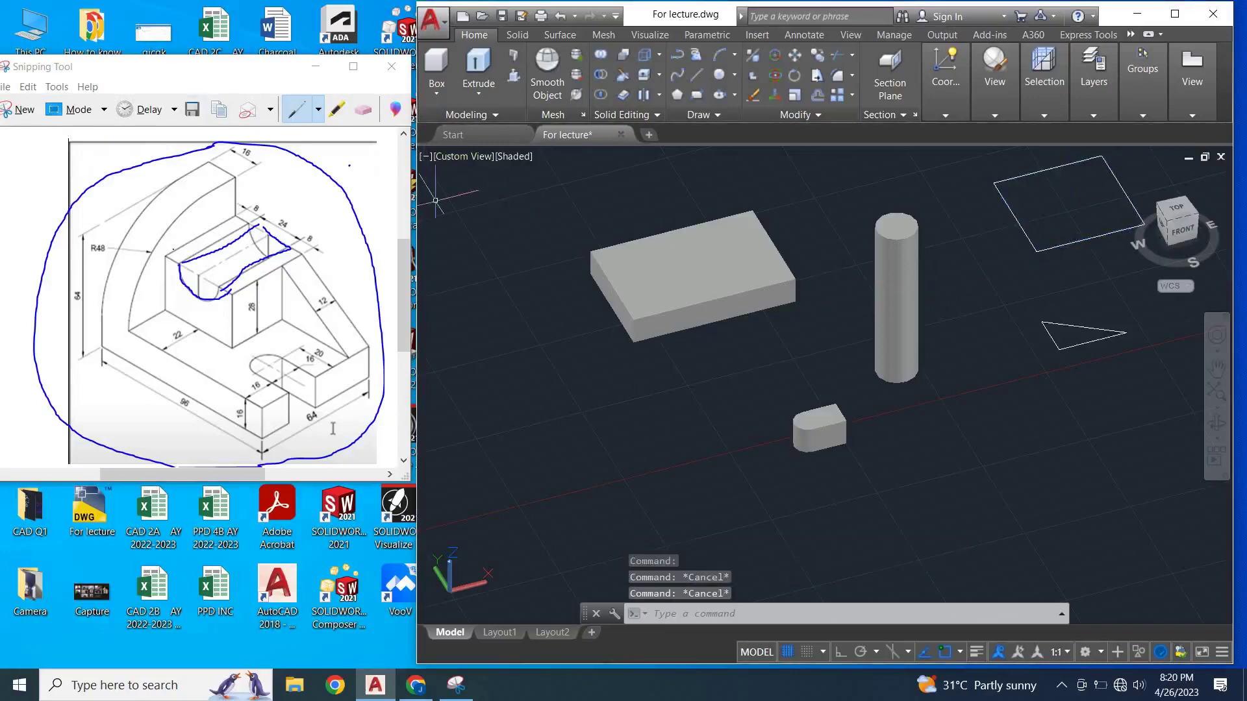
click(165, 257)
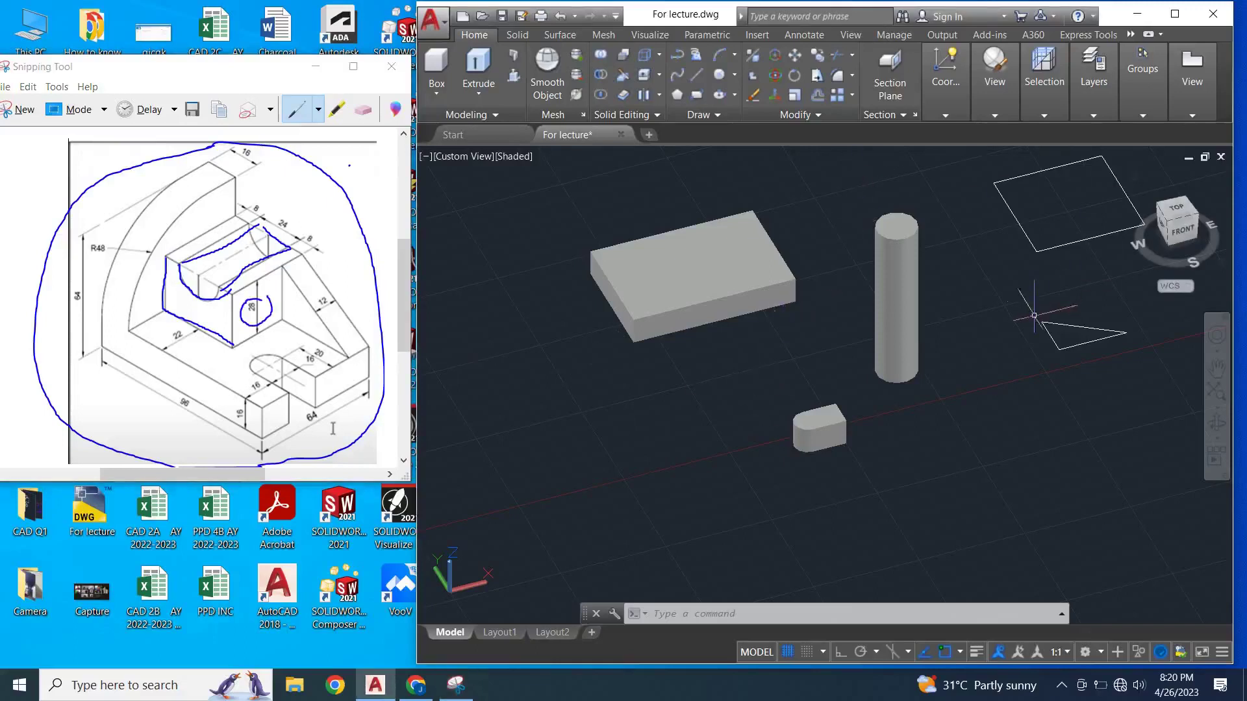
middle_drag(977, 345, 974, 343)
key(Escape)
key(Escape)
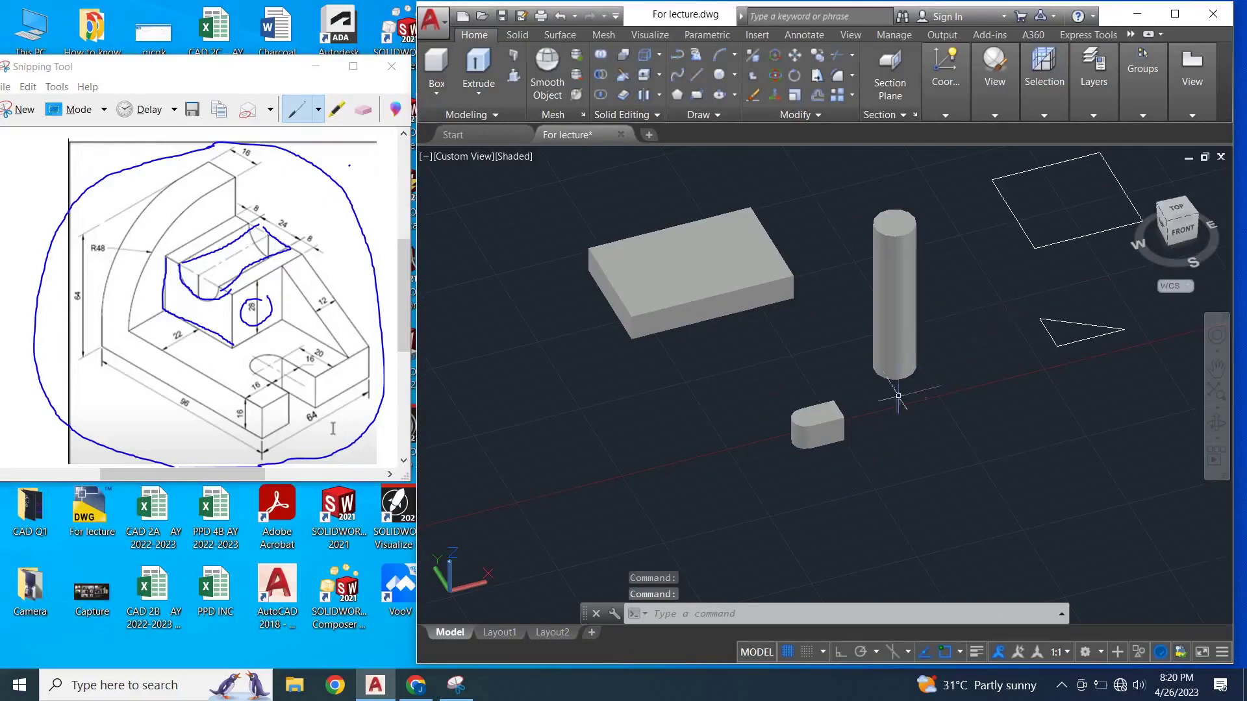
key(Escape)
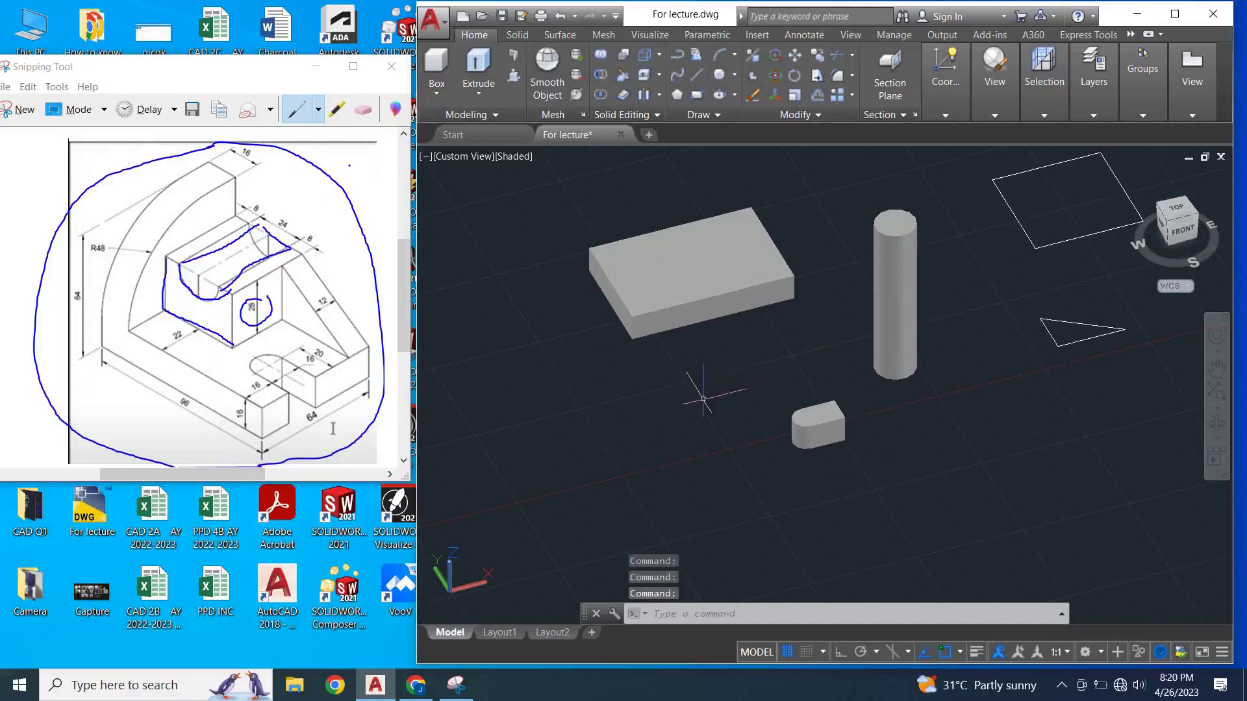
- Pan the view left and down to frame the rectangle
right_click(827, 358)
click(789, 351)
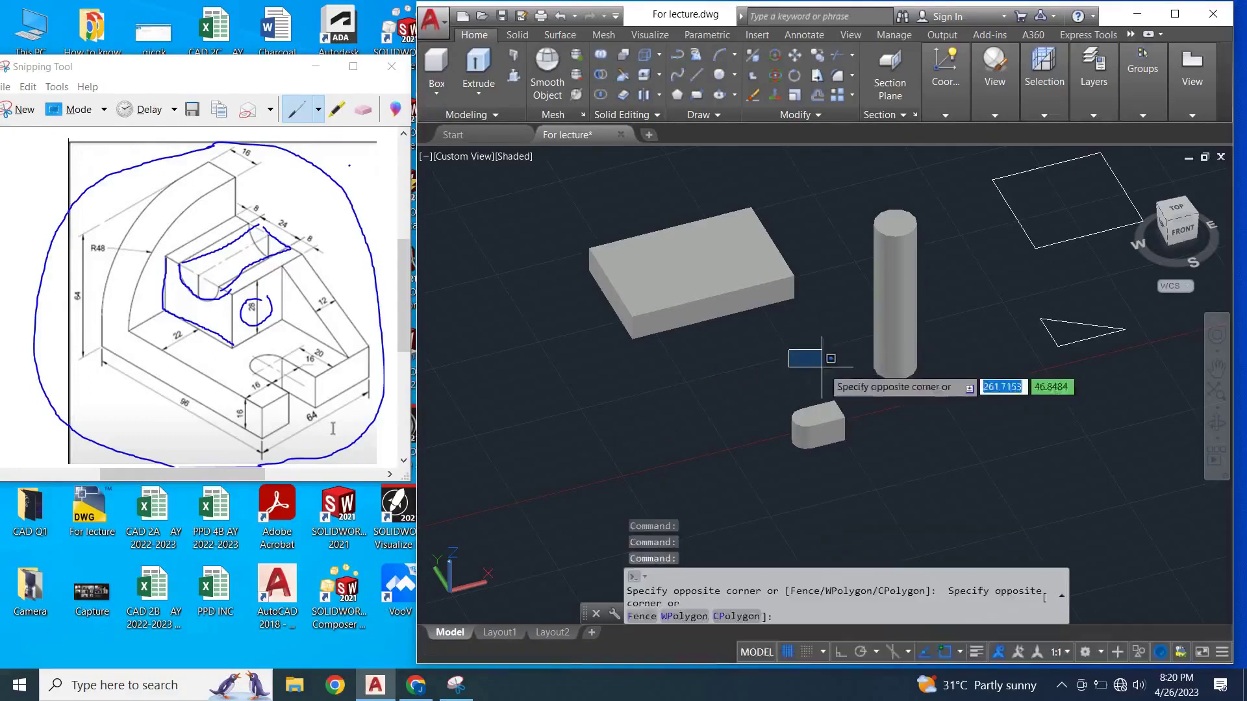
click(823, 357)
text(p)
key(Return)
mouse_move(827, 356)
mouse_down()
mouse_move(669, 397)
mouse_move(632, 431)
mouse_up()
key(Escape)
- Extrude the rectangular outline 28 units into a solid box
click(479, 65)
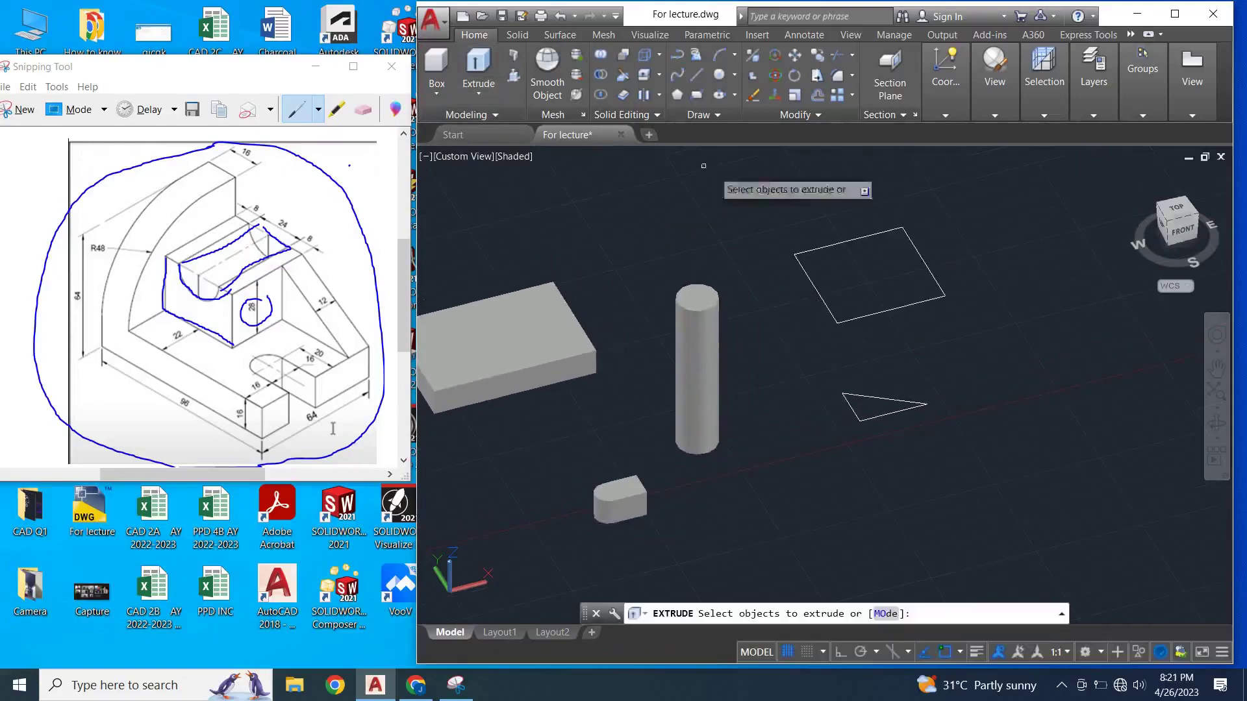
click(867, 316)
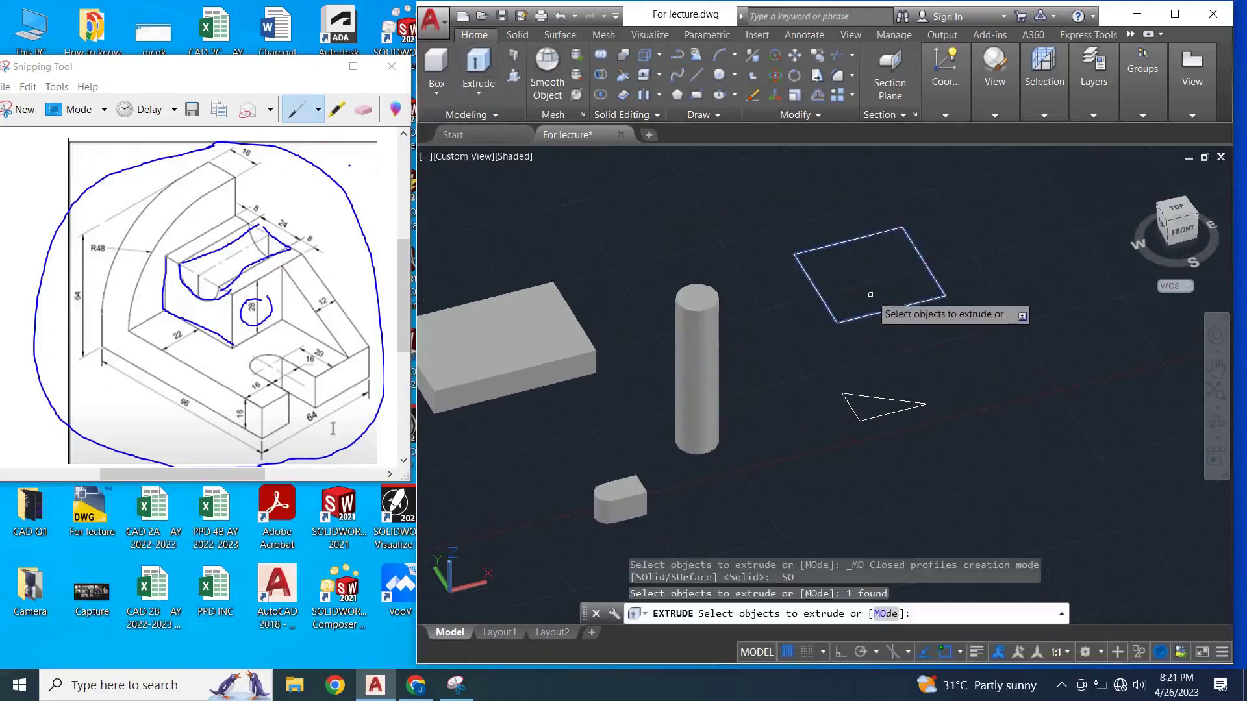
key(Return)
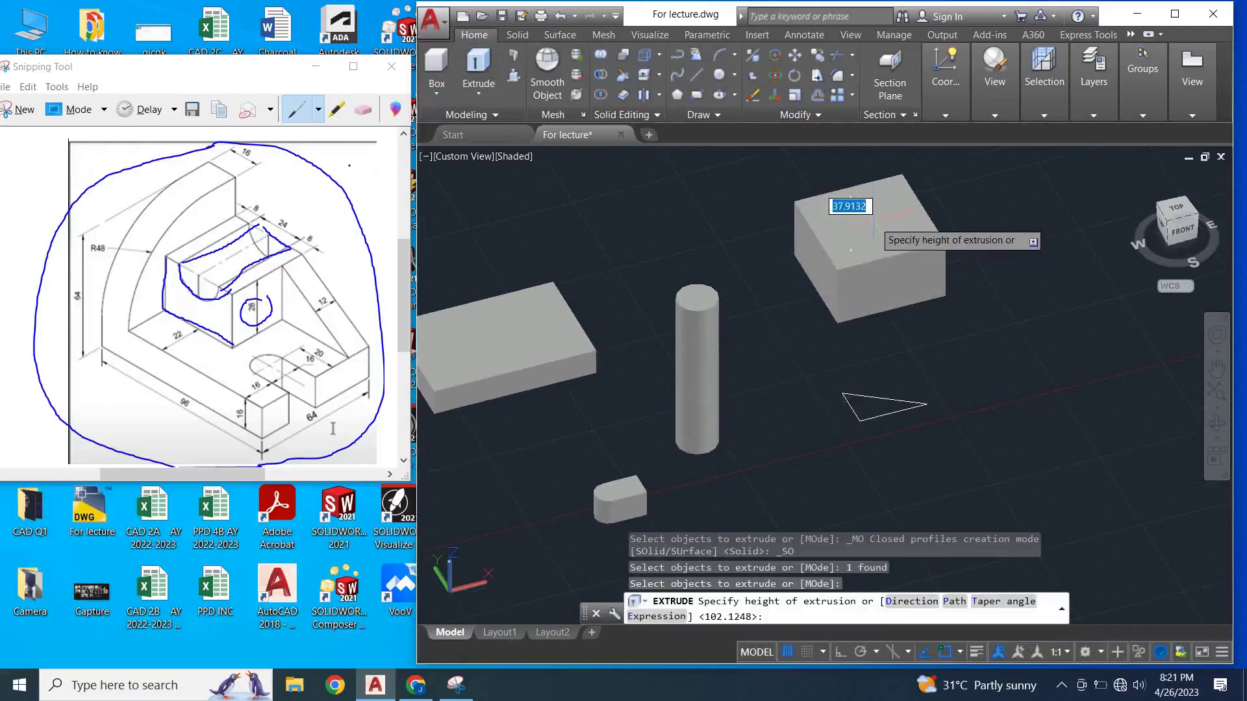
text(28)
key(Return)
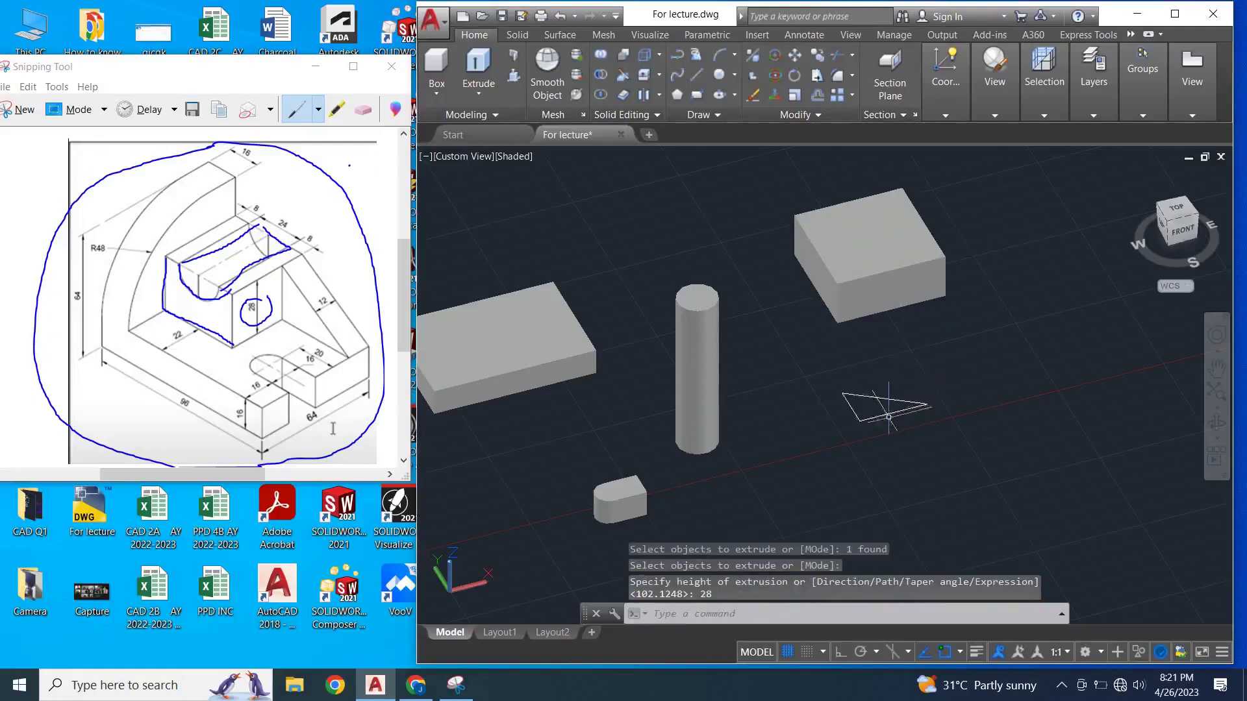
- Extrude the triangle outline 12 units into a wedge solid
click(484, 81)
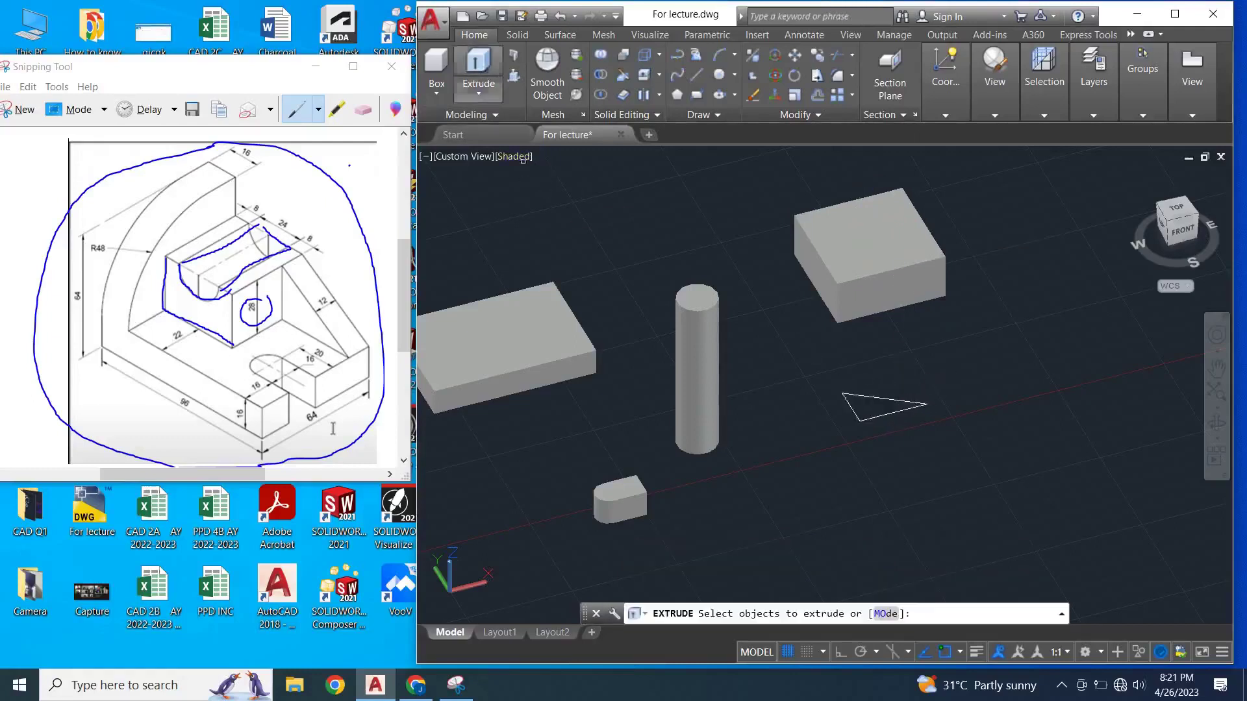
click(888, 414)
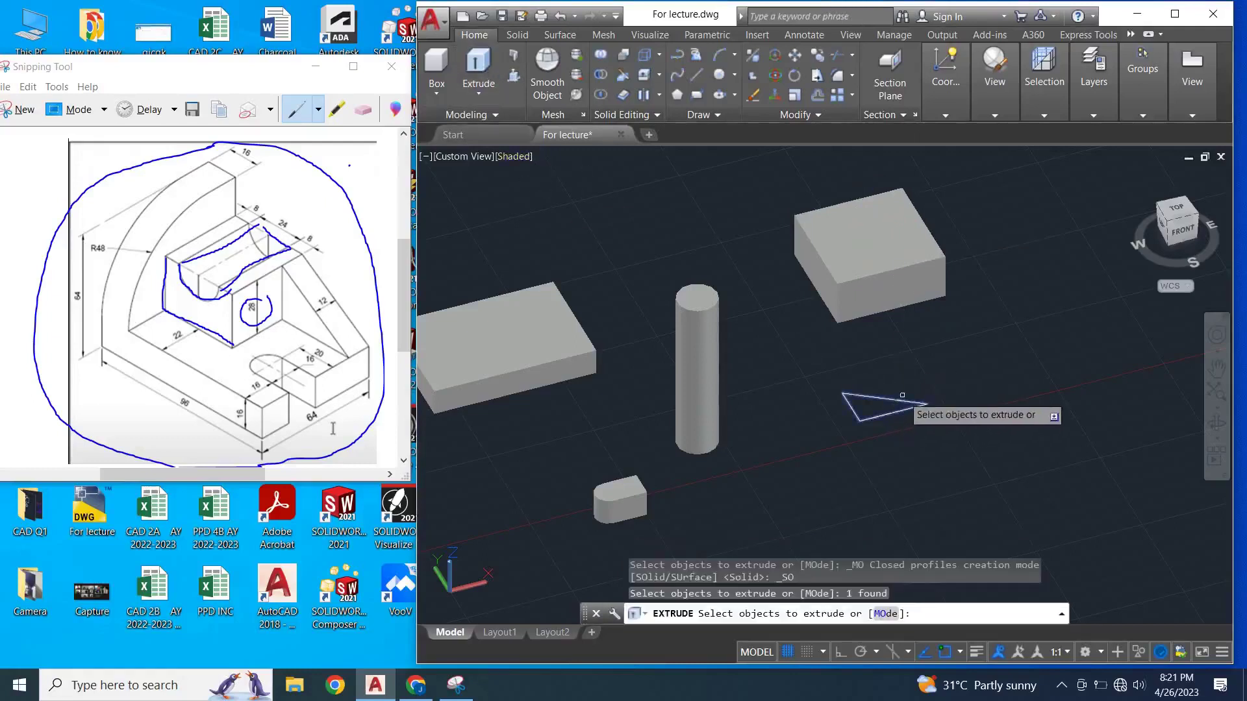
key(Return)
text(12)
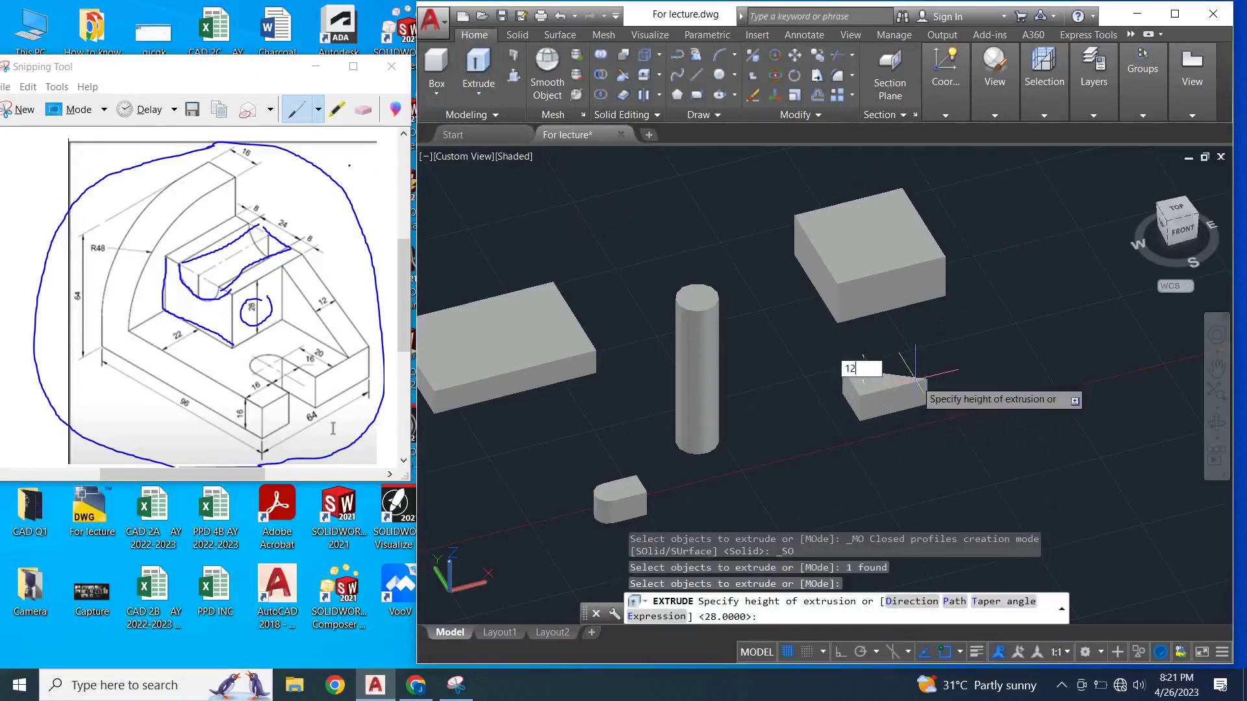
key(Return)
- Pan and zoom to frame all the solids in the view
scroll(915, 375, down, 3)
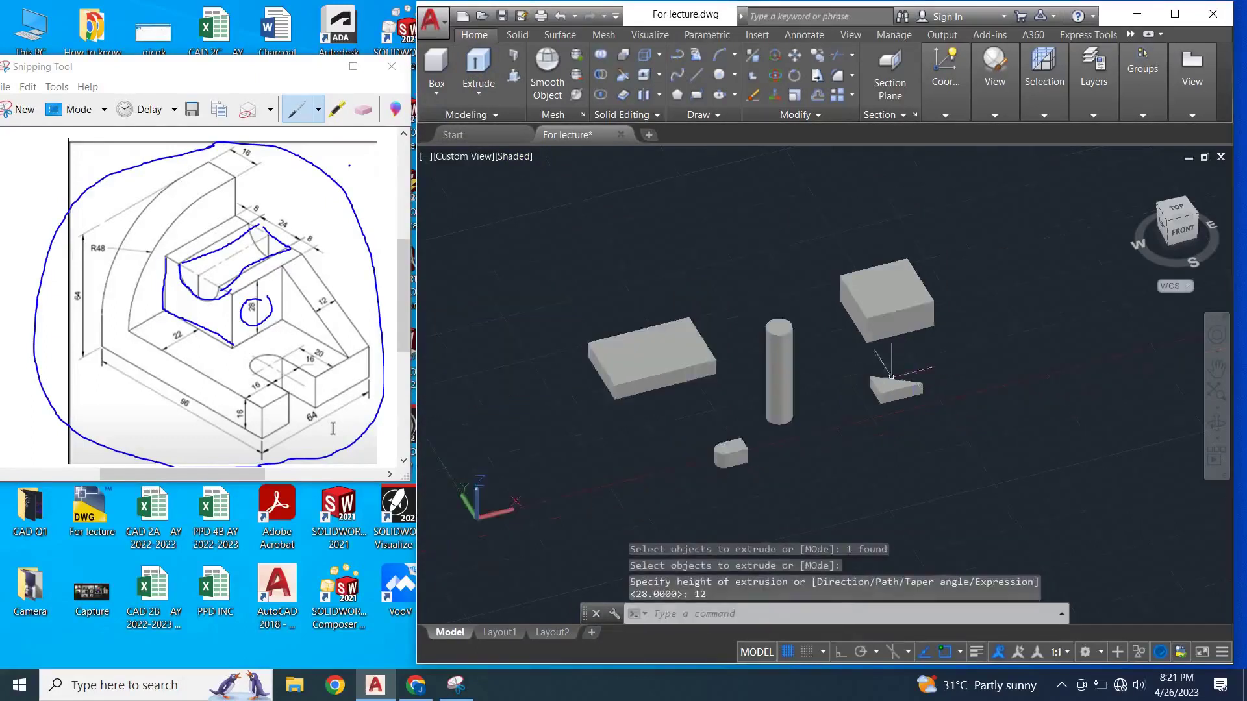
middle_drag(849, 378, 918, 348)
scroll(918, 349, down, 3)
middle_drag(996, 366, 941, 354)
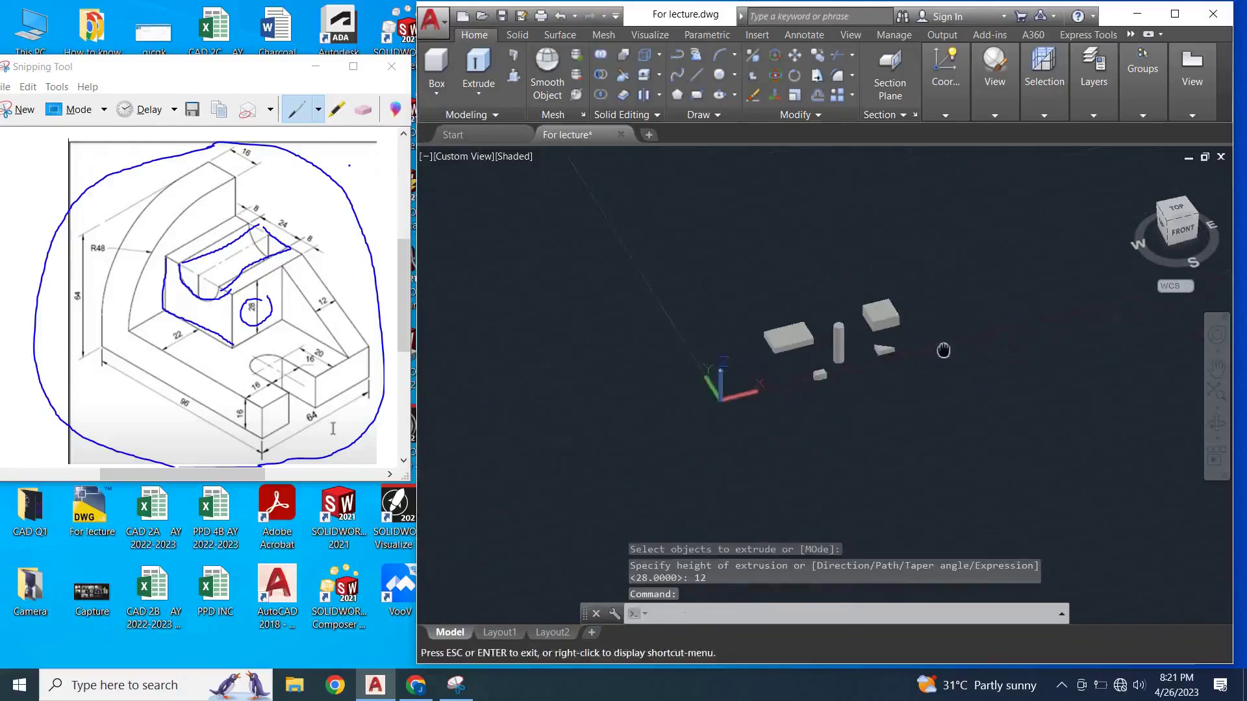
scroll(873, 335, up, 1)
scroll(859, 353, up, 2)
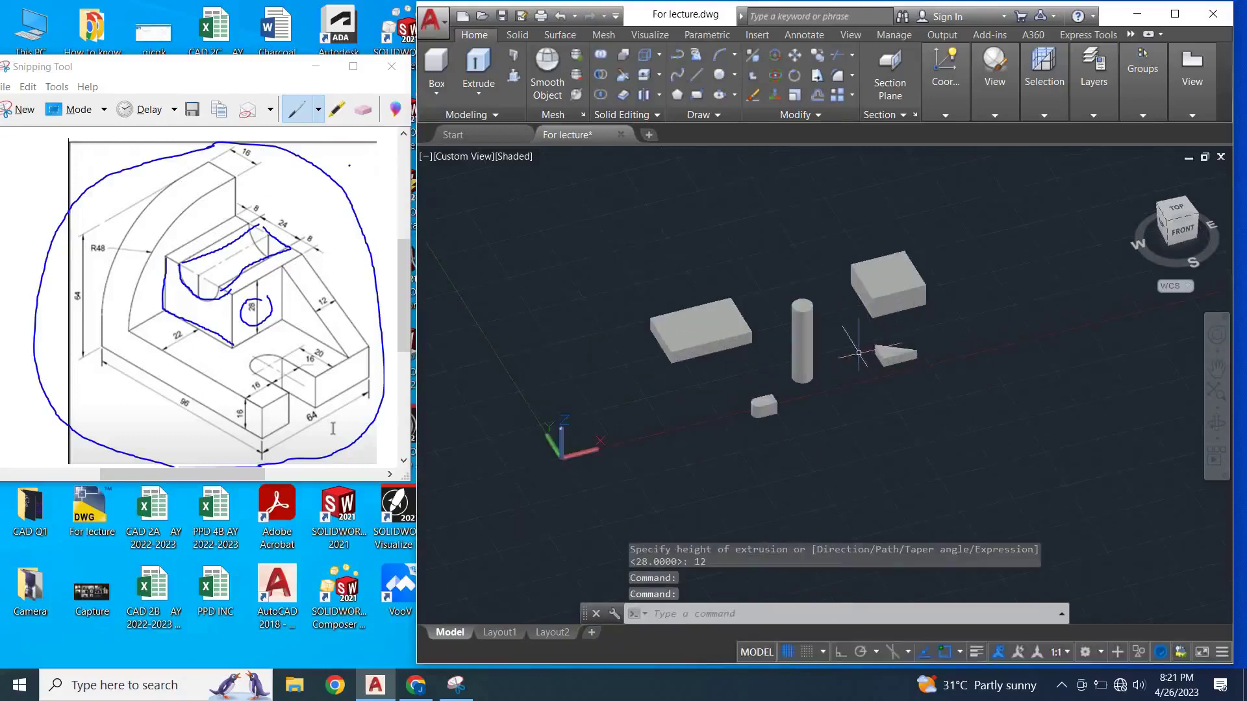
scroll(899, 351, up, 2)
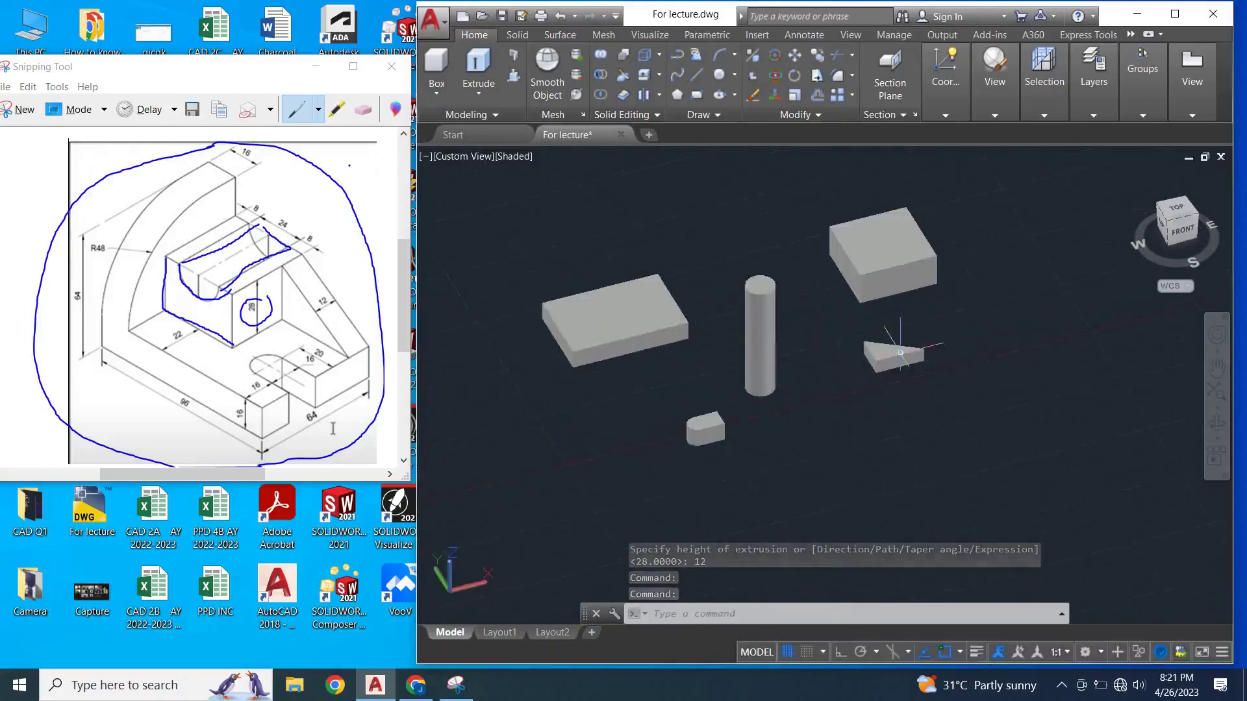
mouse_move(843, 350)
middle_down()
mouse_move(811, 375)
mouse_move(873, 367)
middle_up()
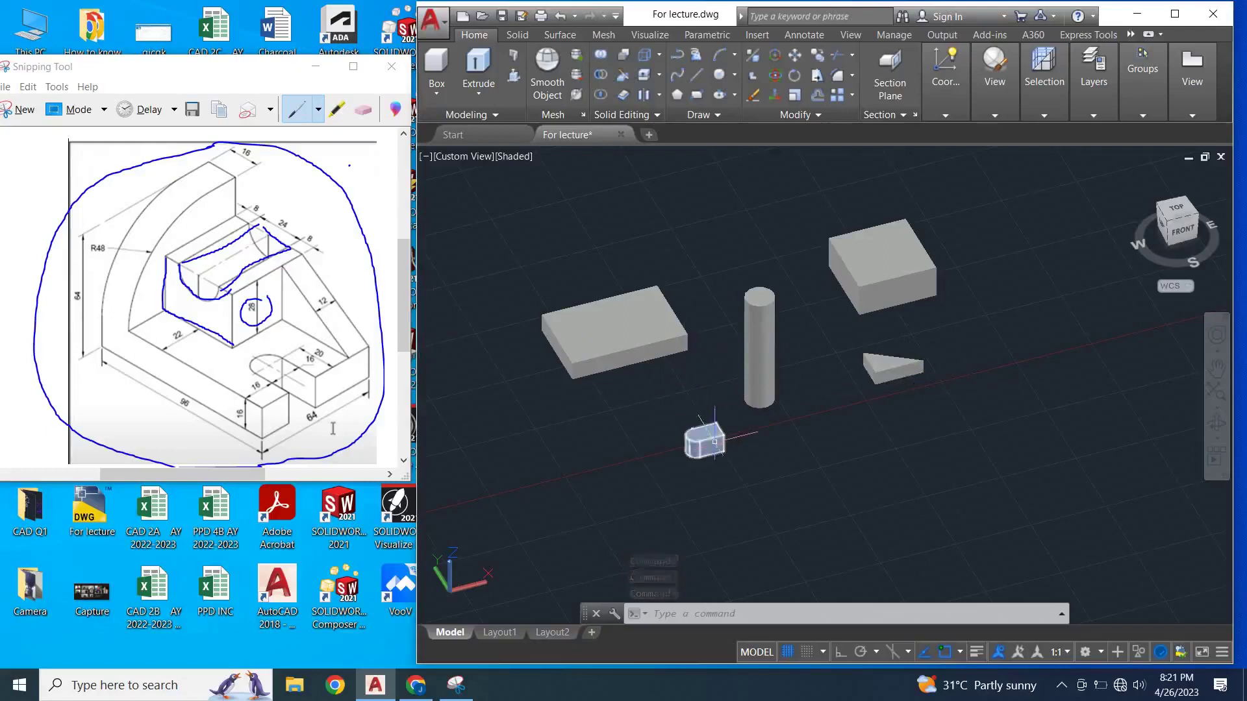
- Select the small rounded block, closing its shortcut and gizmo options
click(705, 441)
right_click(838, 370)
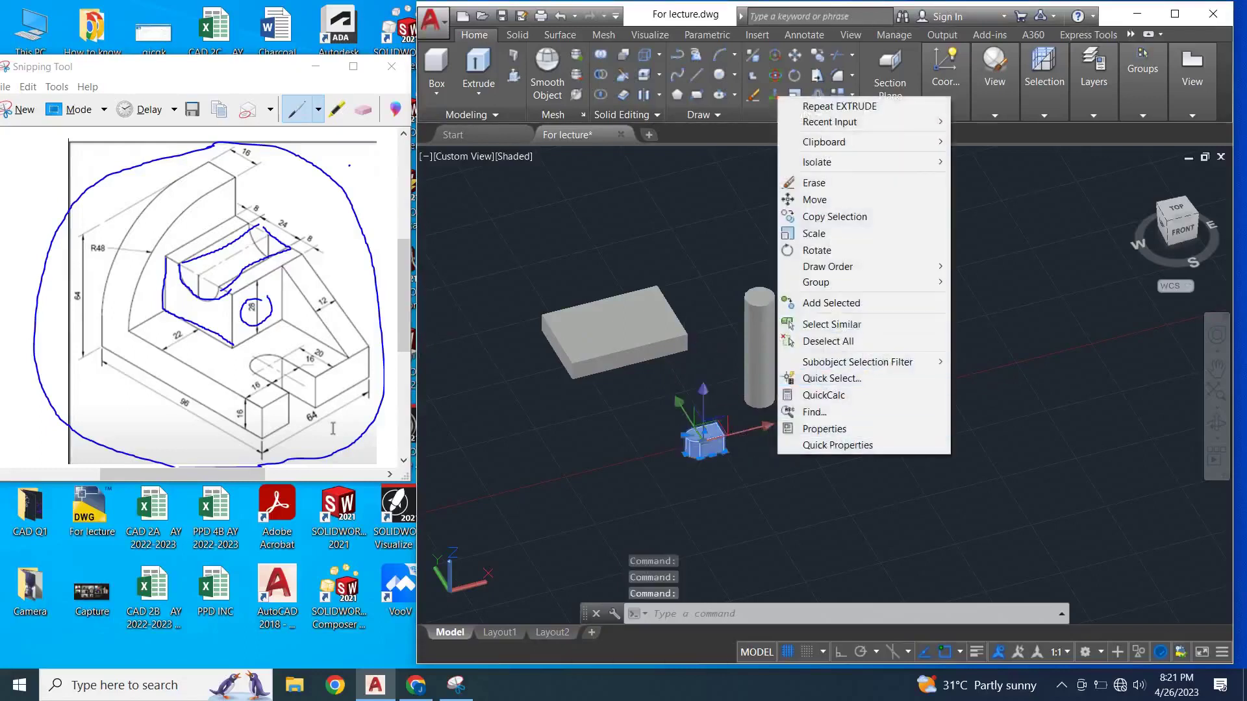
click(754, 486)
key(Escape)
key(Escape)
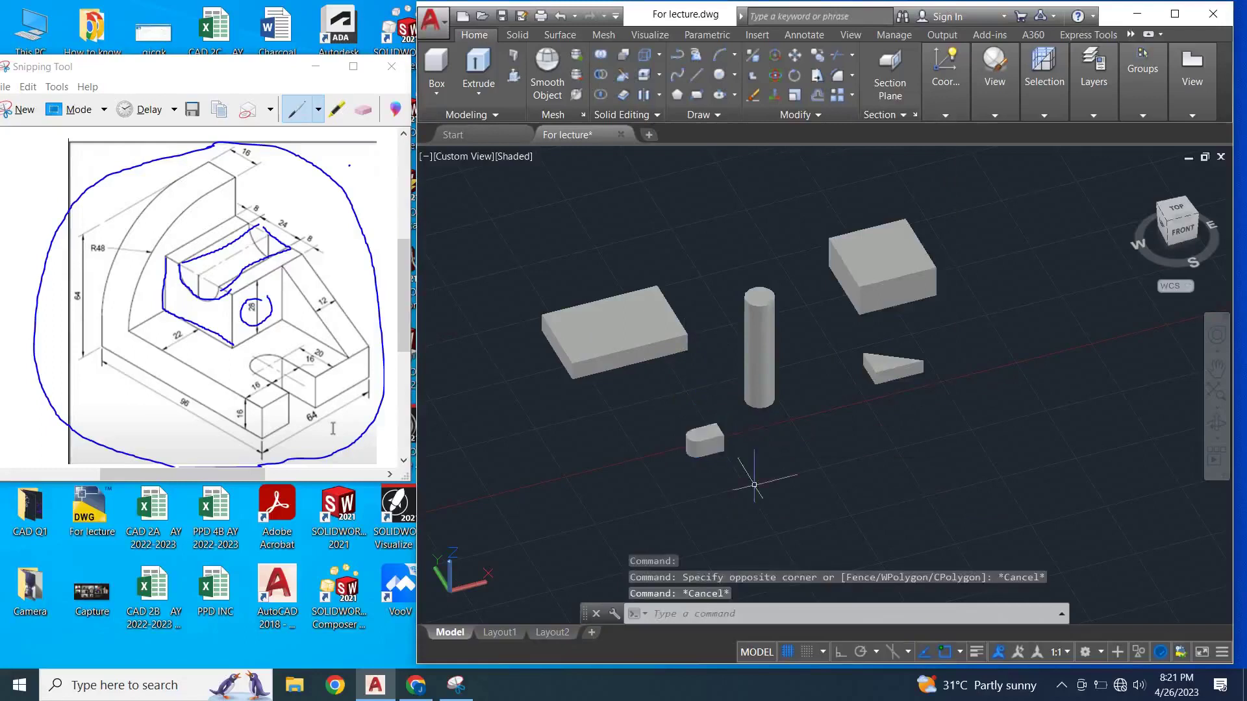
click(705, 440)
right_click(750, 438)
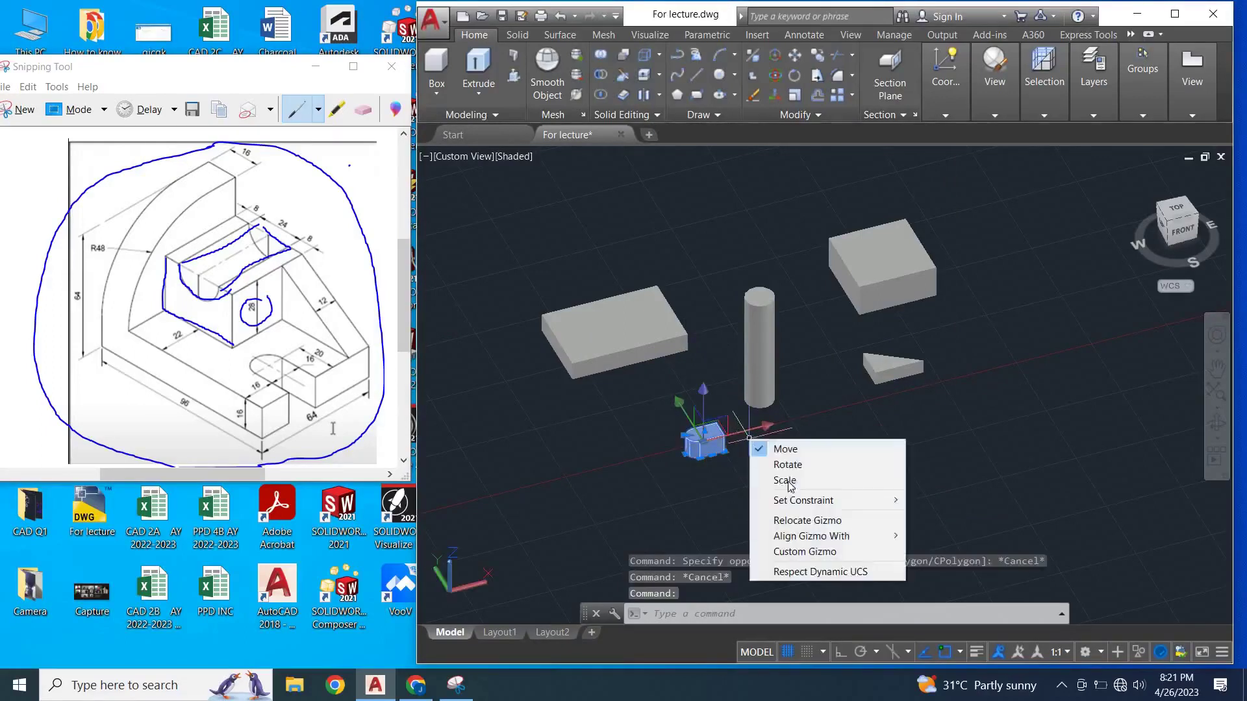
click(740, 429)
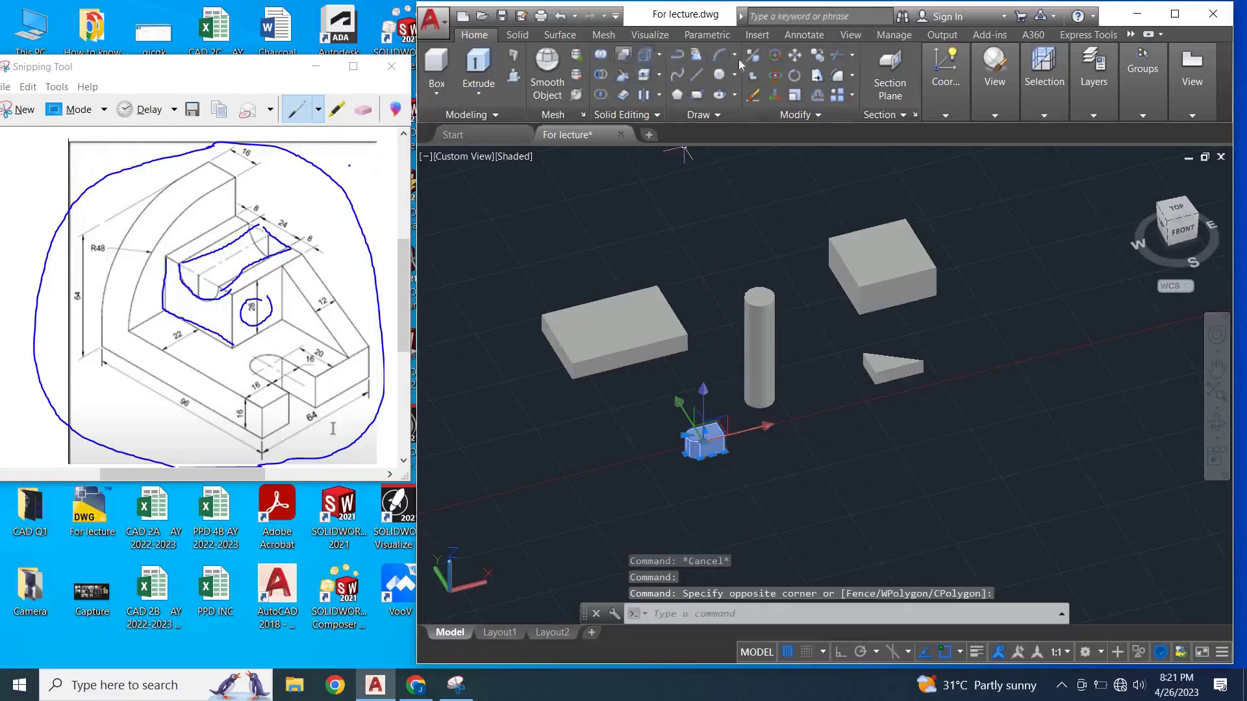
- Move the rounded block from its corner to the base plate's corner
click(795, 60)
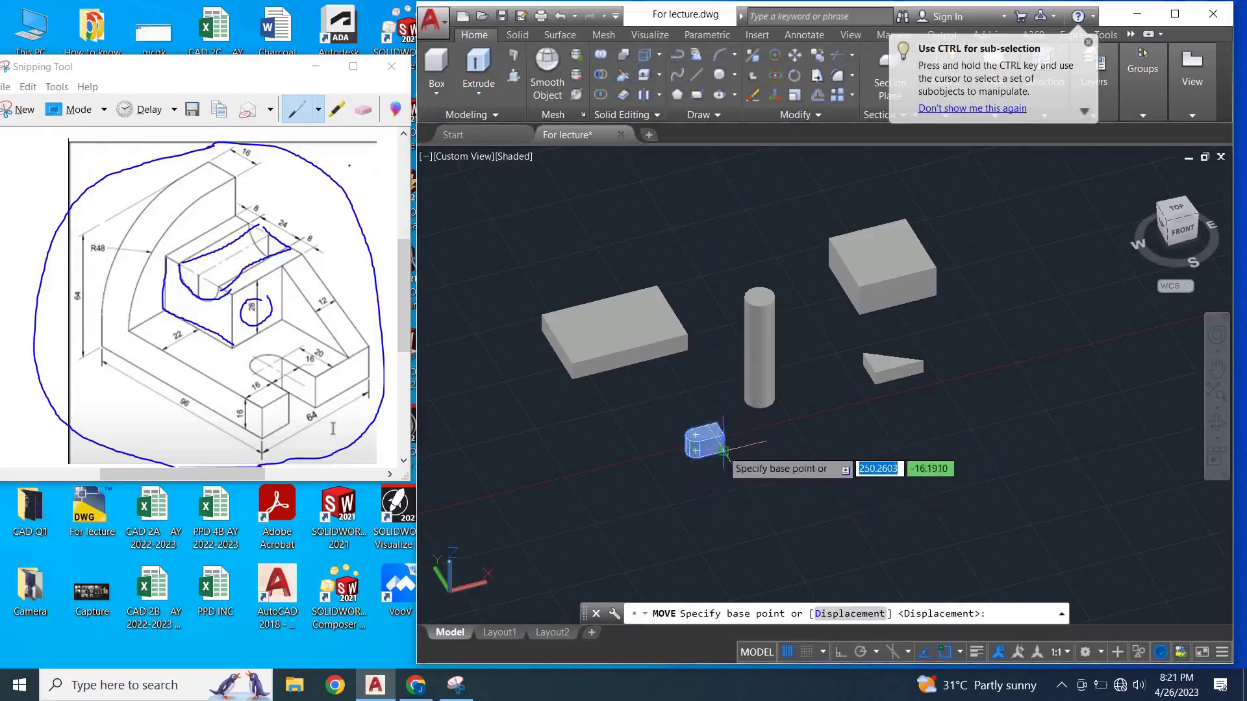
scroll(721, 447, up, 3)
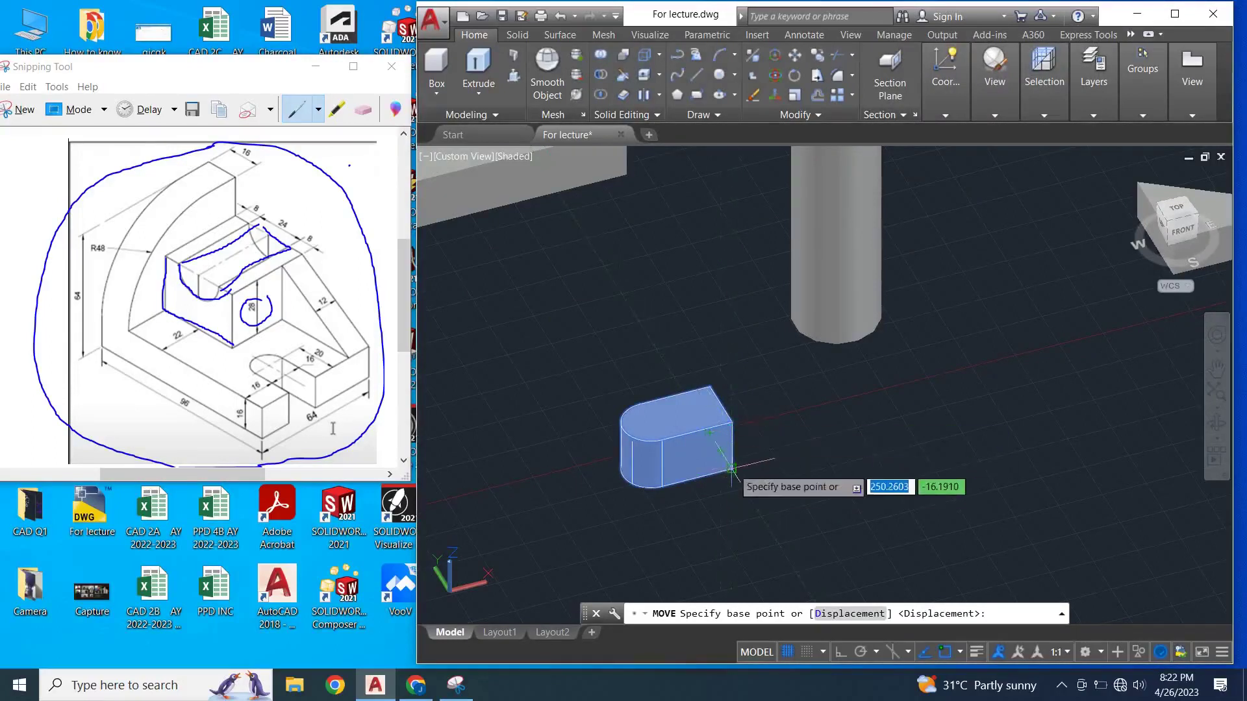
click(732, 468)
scroll(731, 391, down, 3)
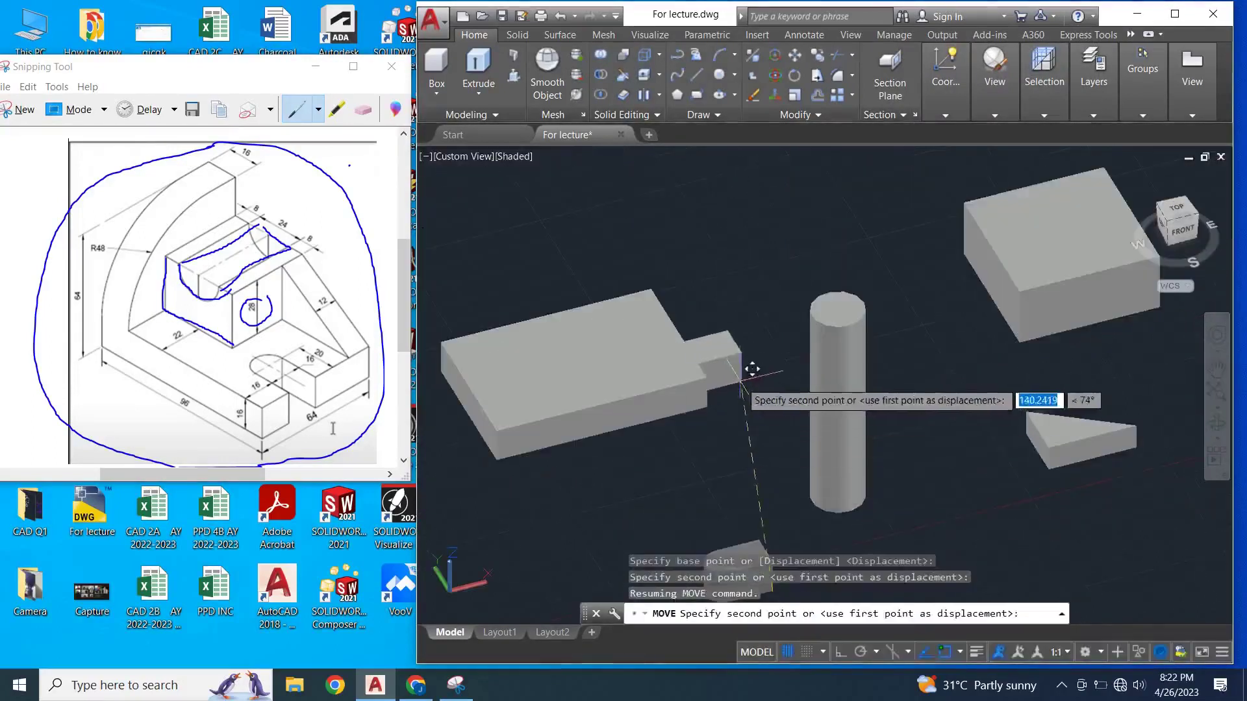
click(718, 390)
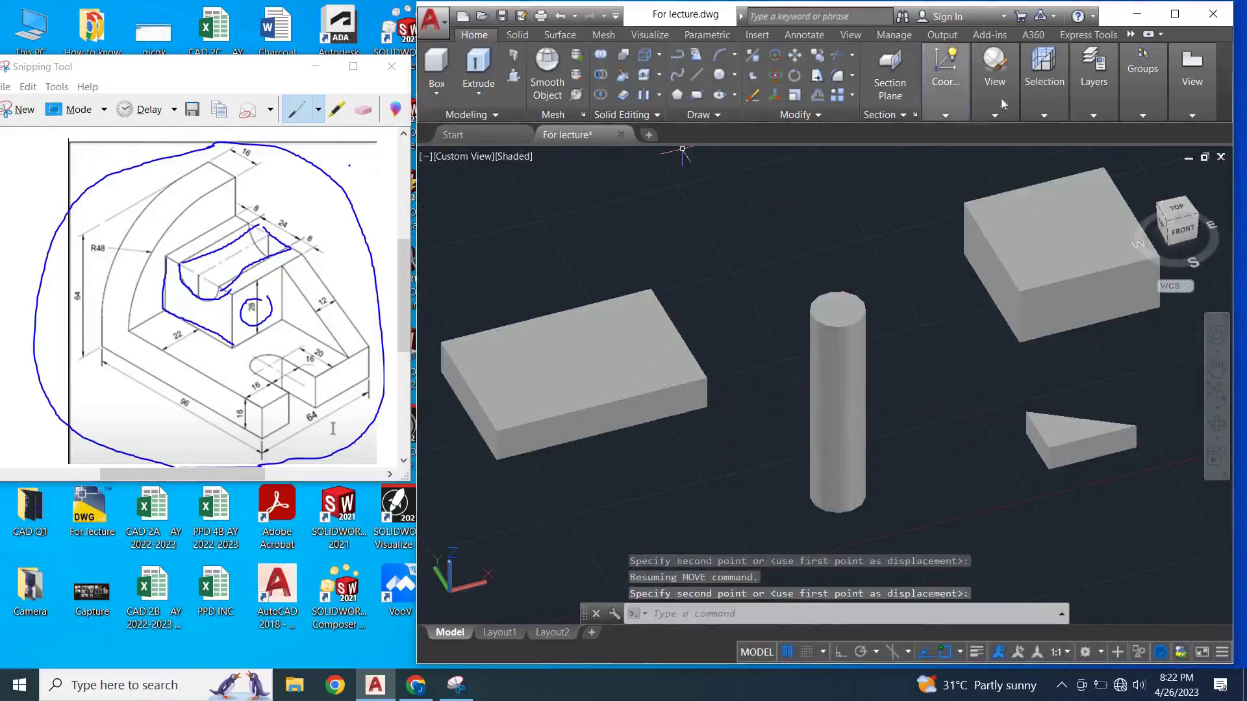
- Switch the display to the 2D Wireframe visual style
click(996, 117)
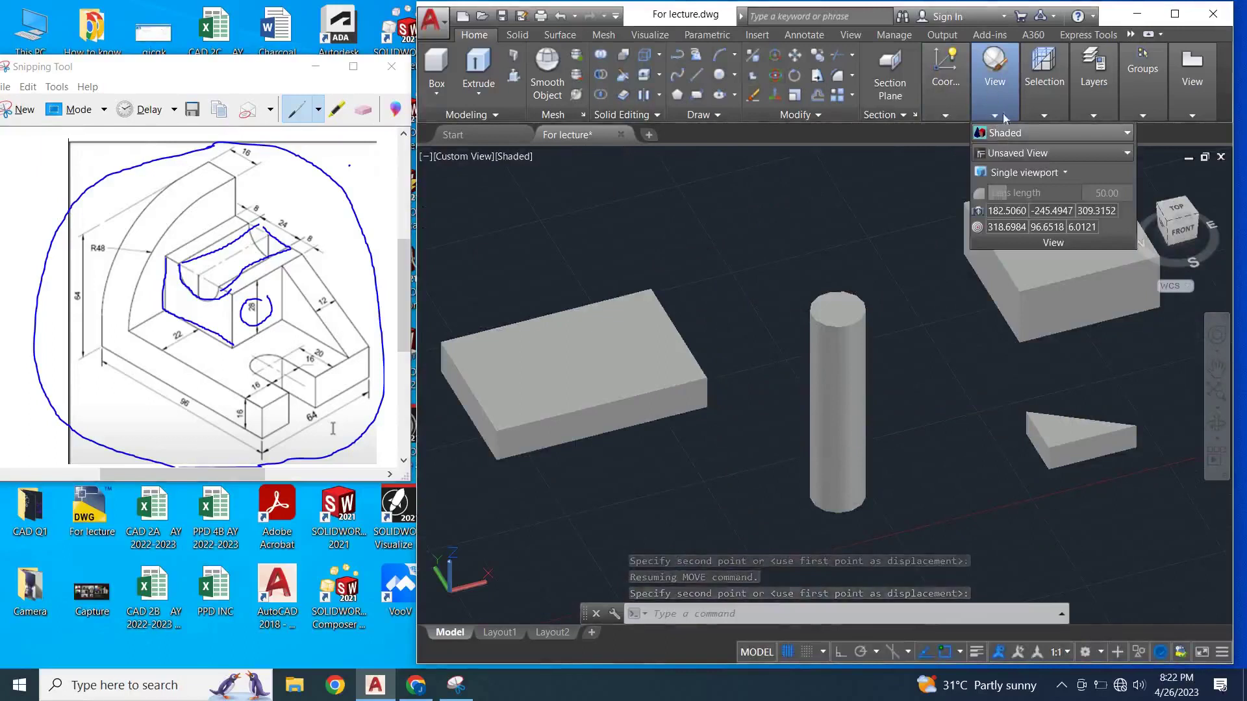
click(1015, 134)
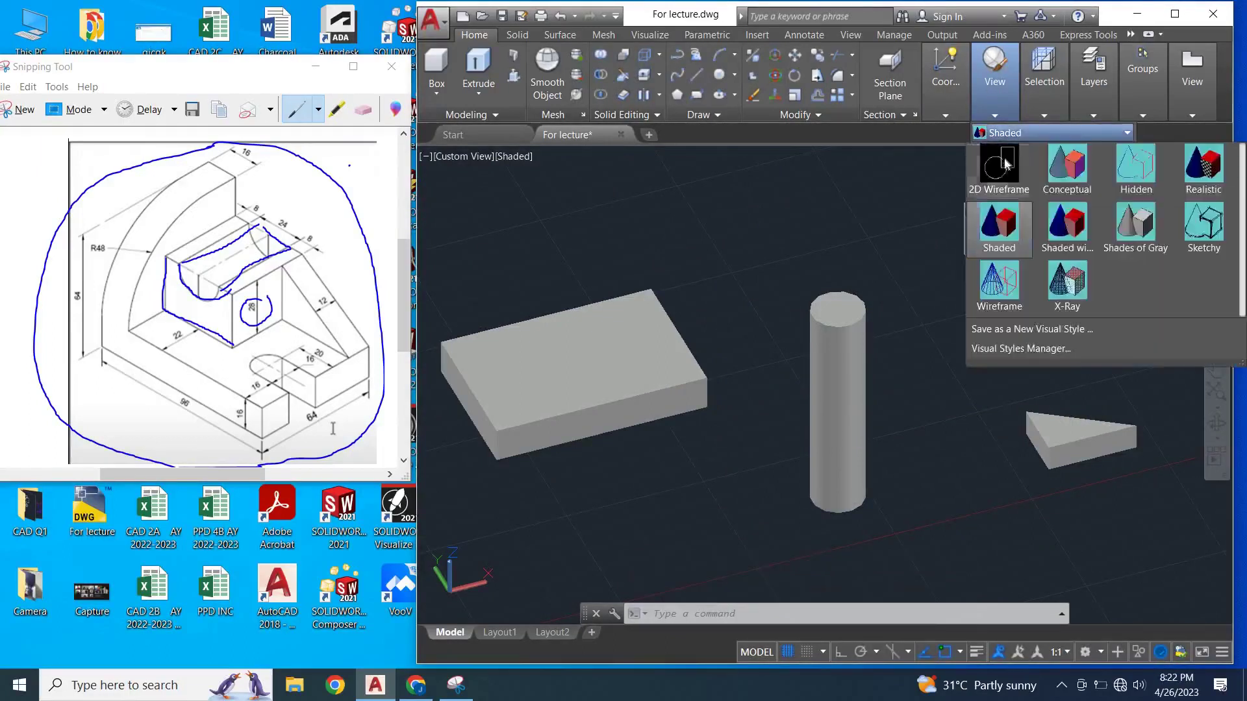
click(980, 166)
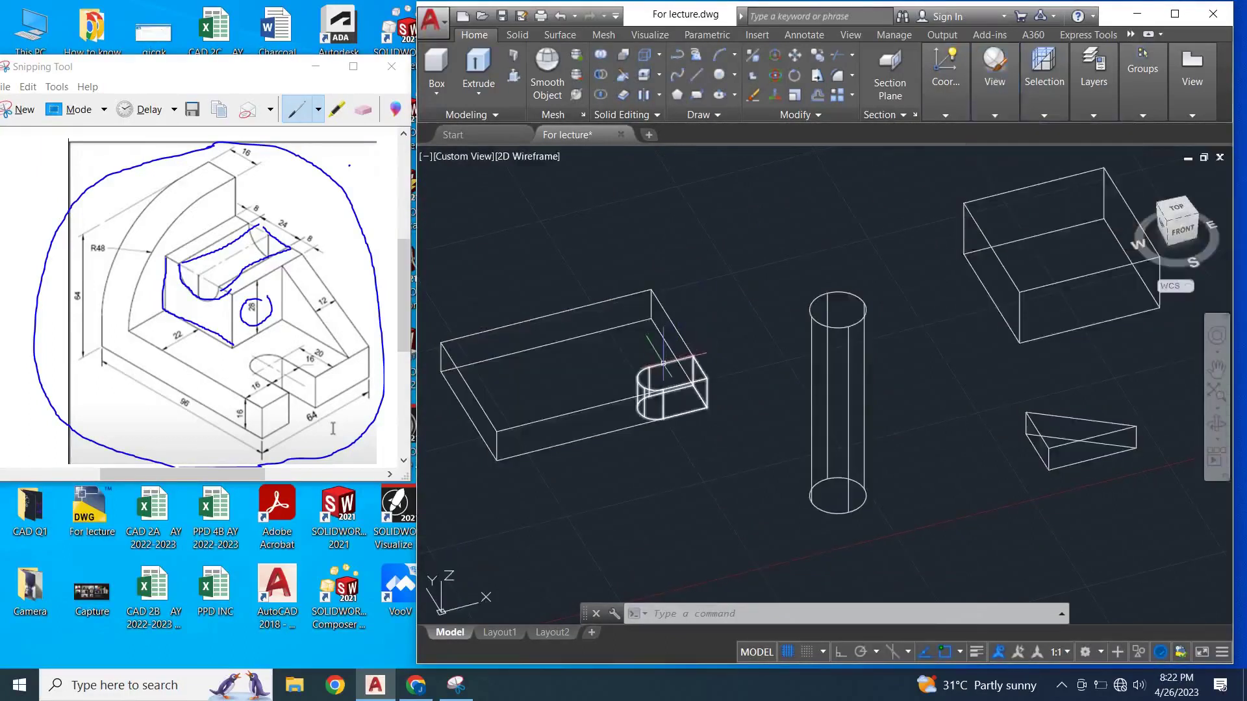
- Move the slot block 16 units with Ortho on, onto the plate's end
drag(783, 460, 673, 374)
right_click(723, 313)
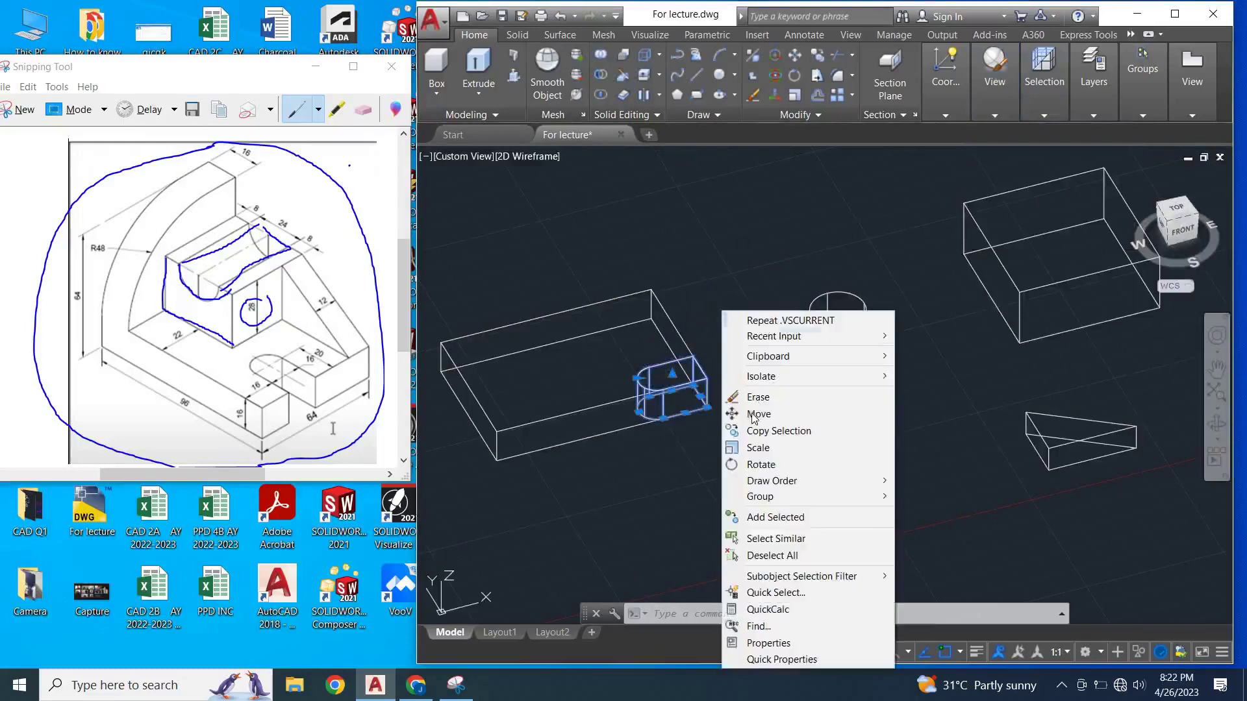
click(758, 421)
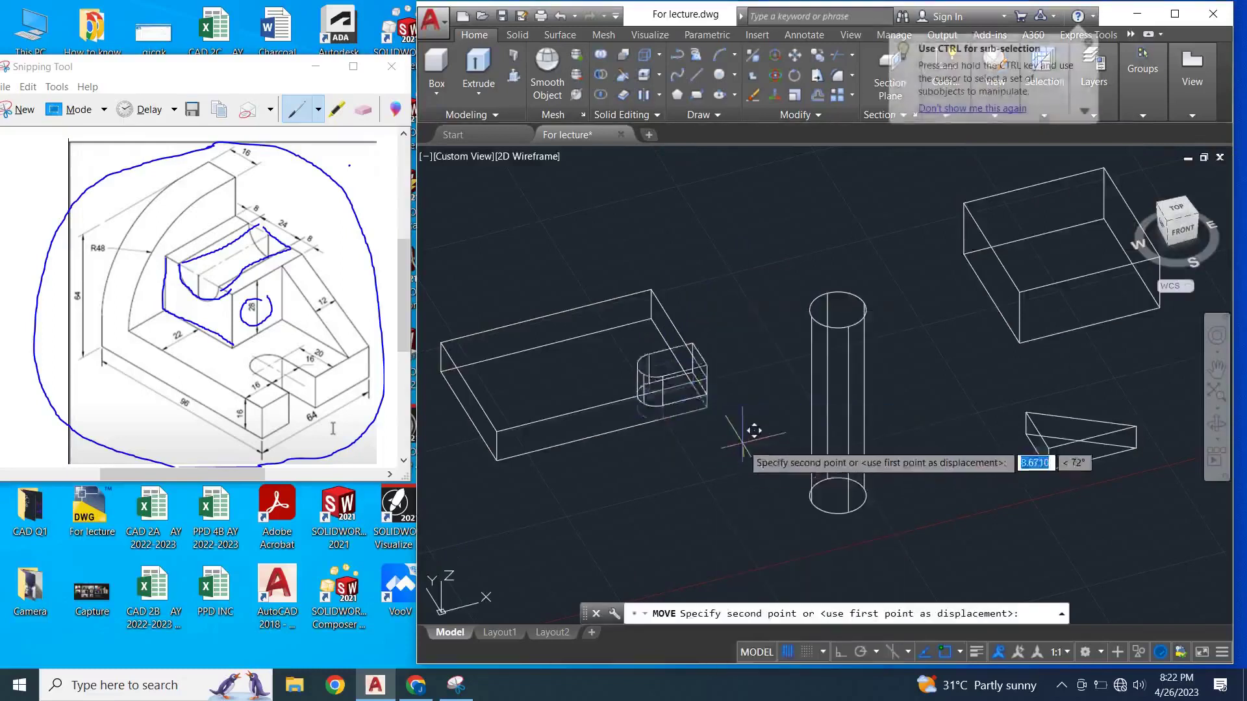
click(844, 655)
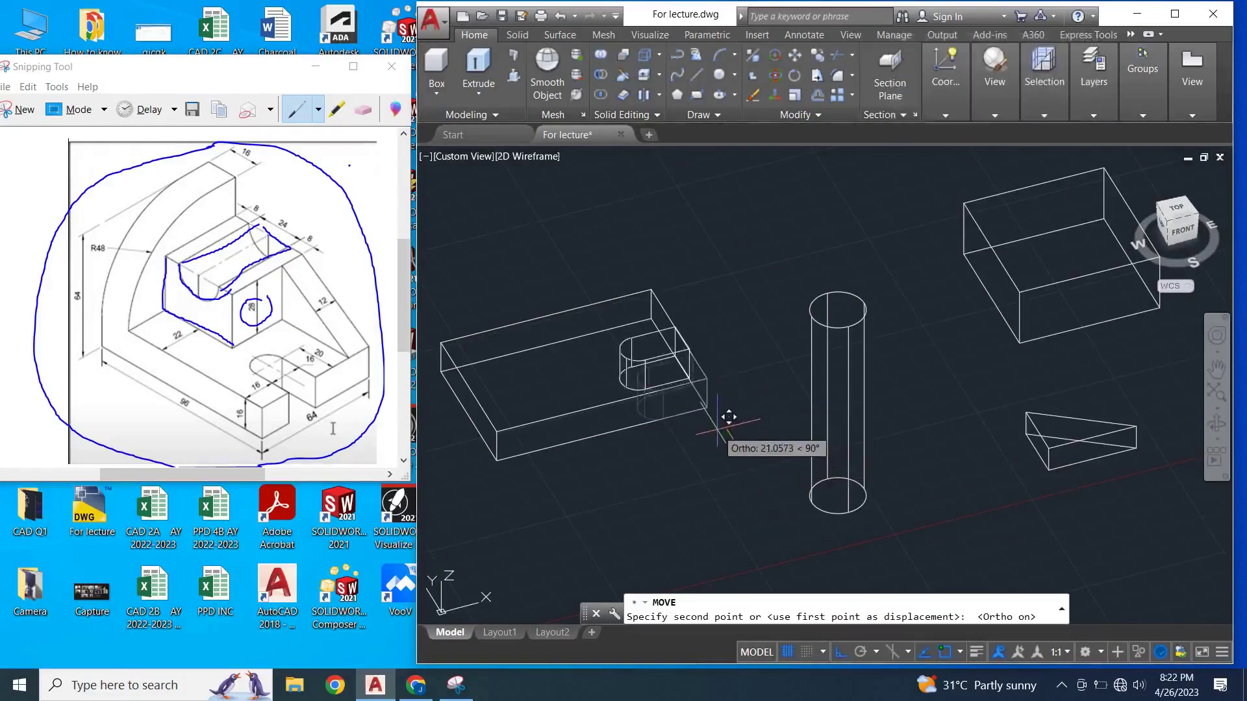
text(1)
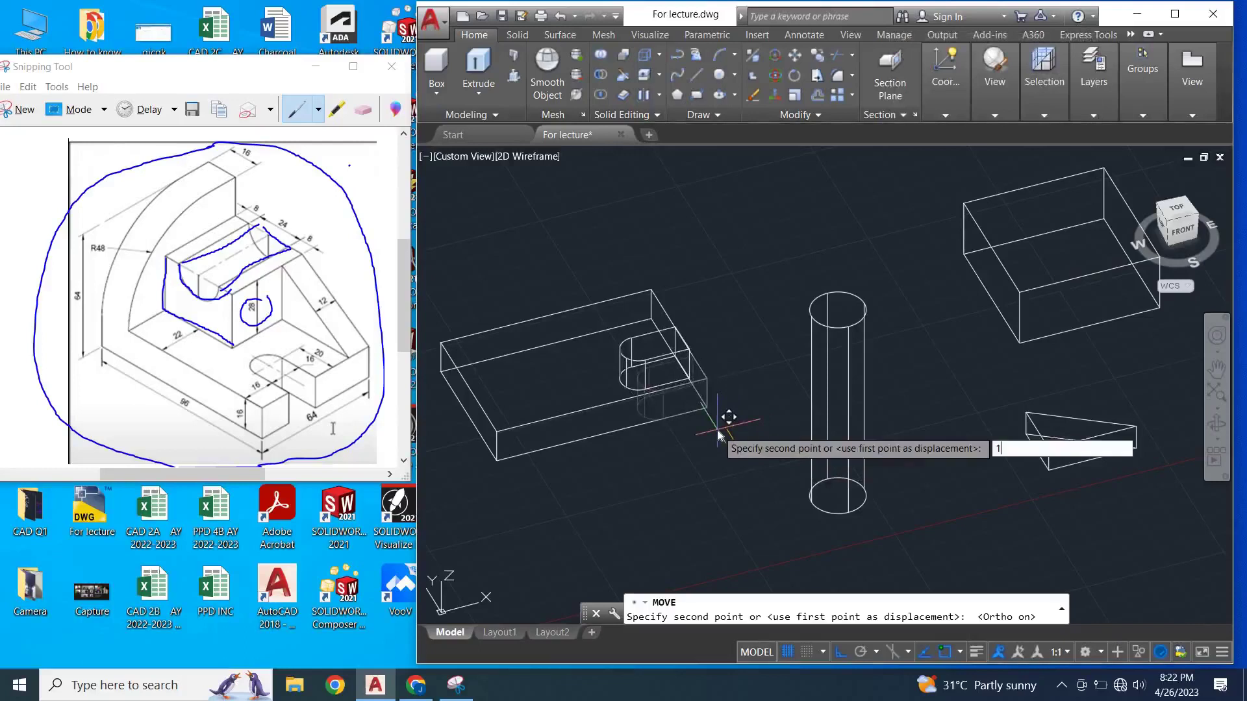
text(6)
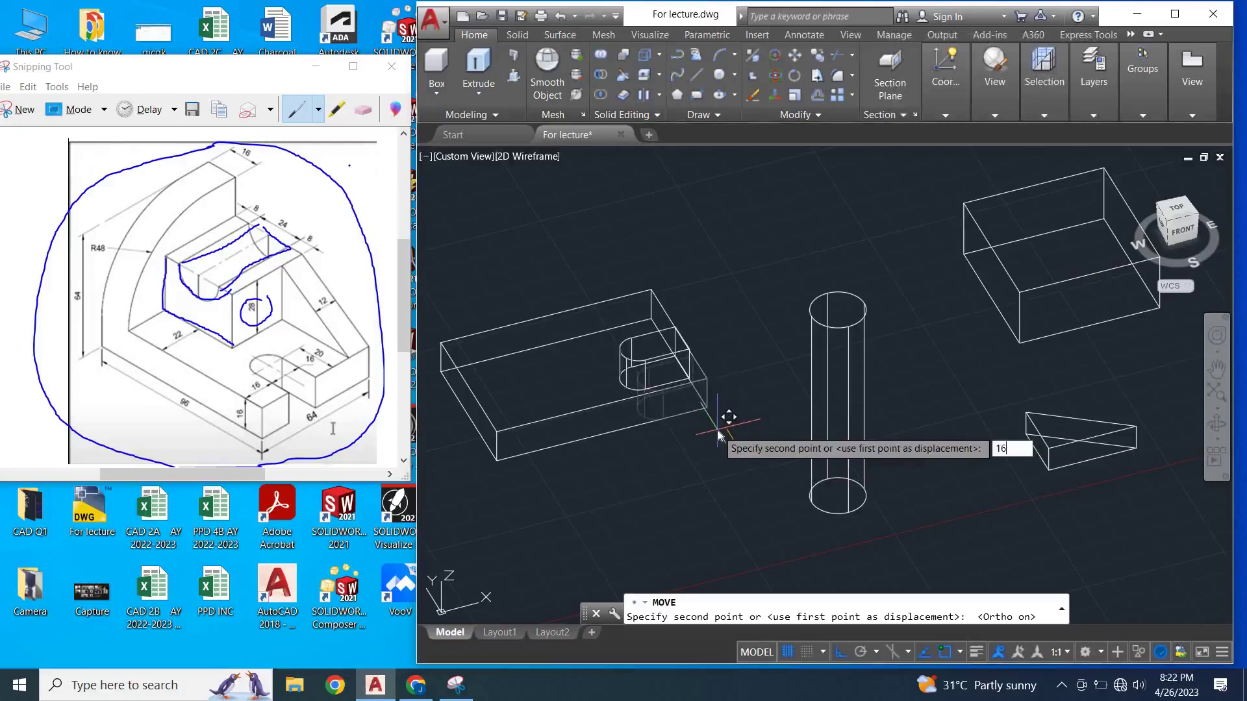
key(Return)
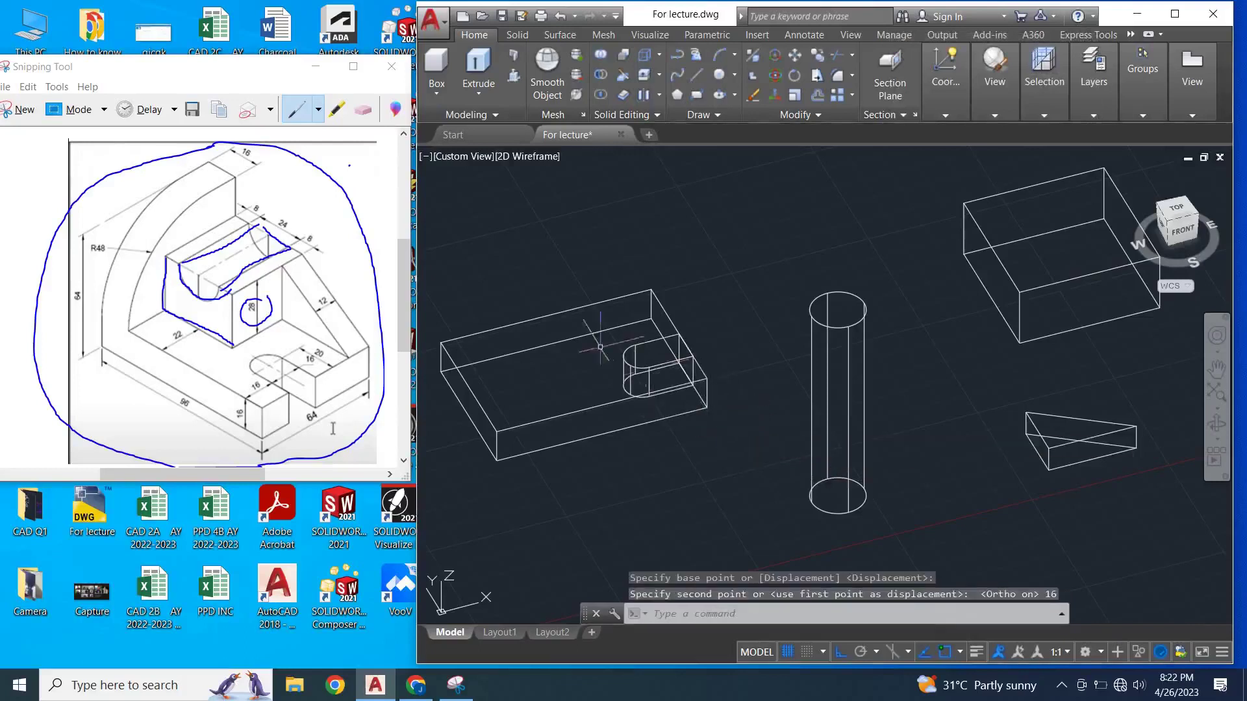
middle_drag(596, 462, 615, 460)
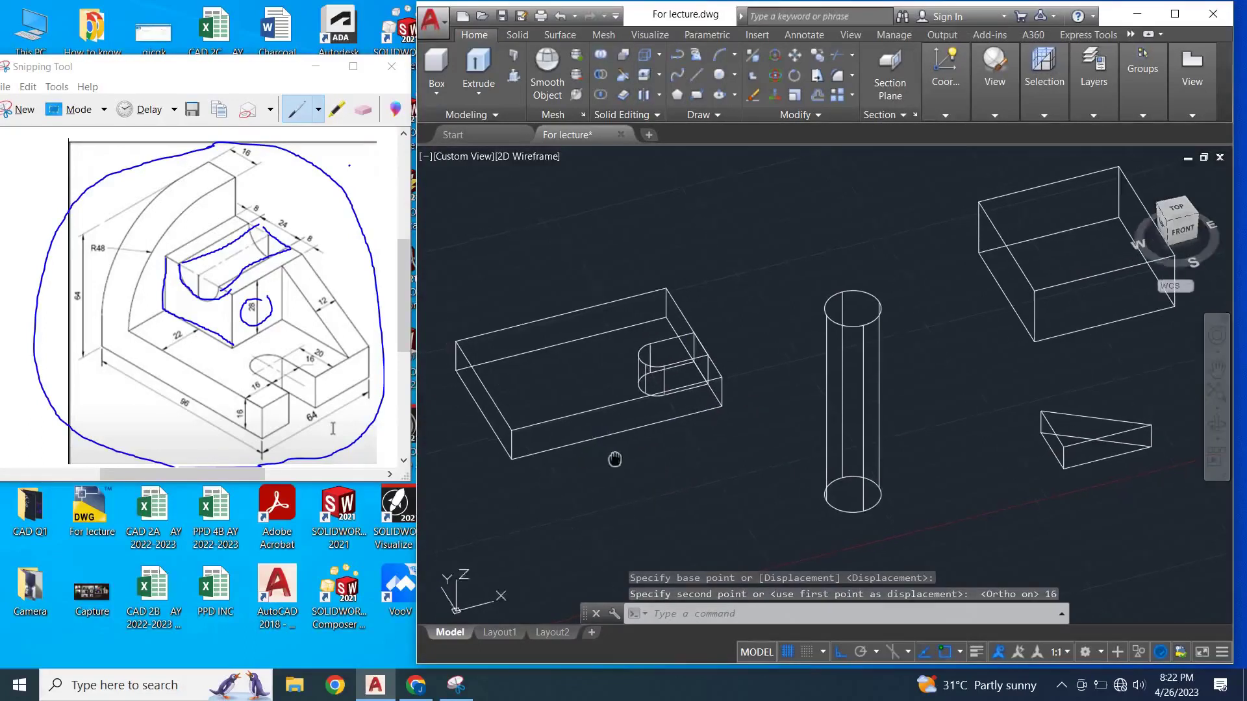
- Subtract the rounded slot block from the base plate box, leaving a rounded notch
click(602, 75)
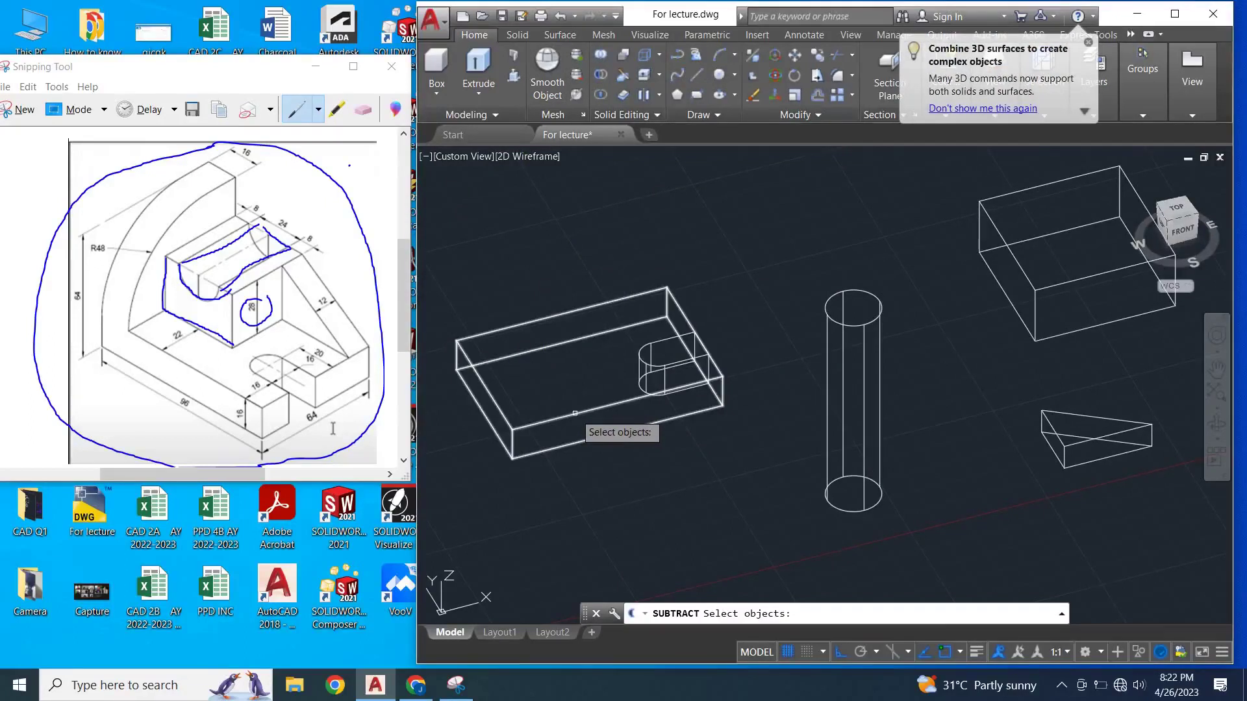
click(575, 413)
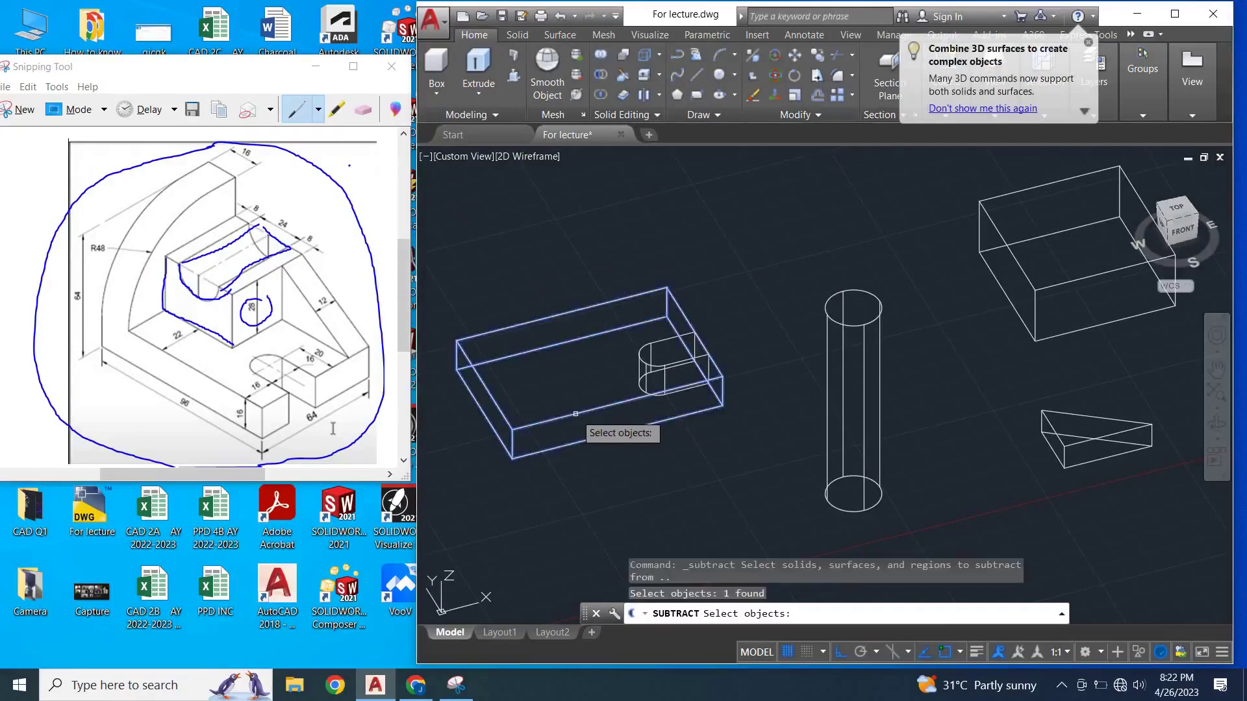
key(Return)
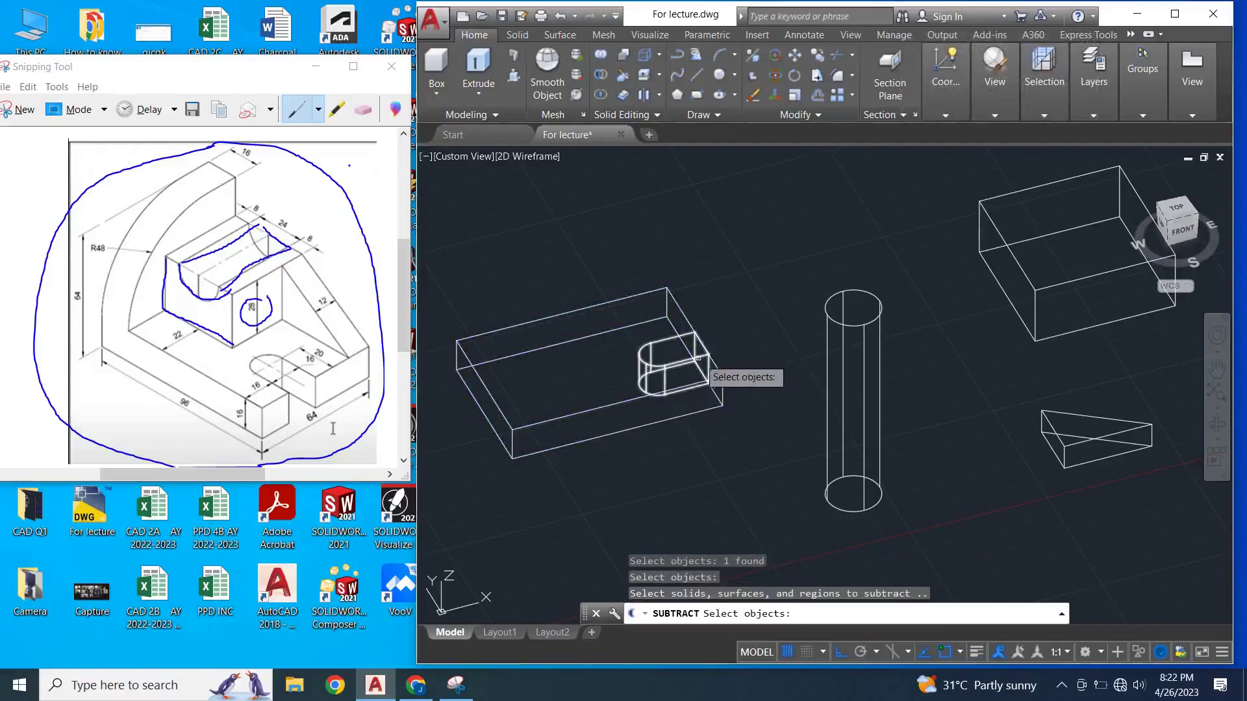
click(655, 366)
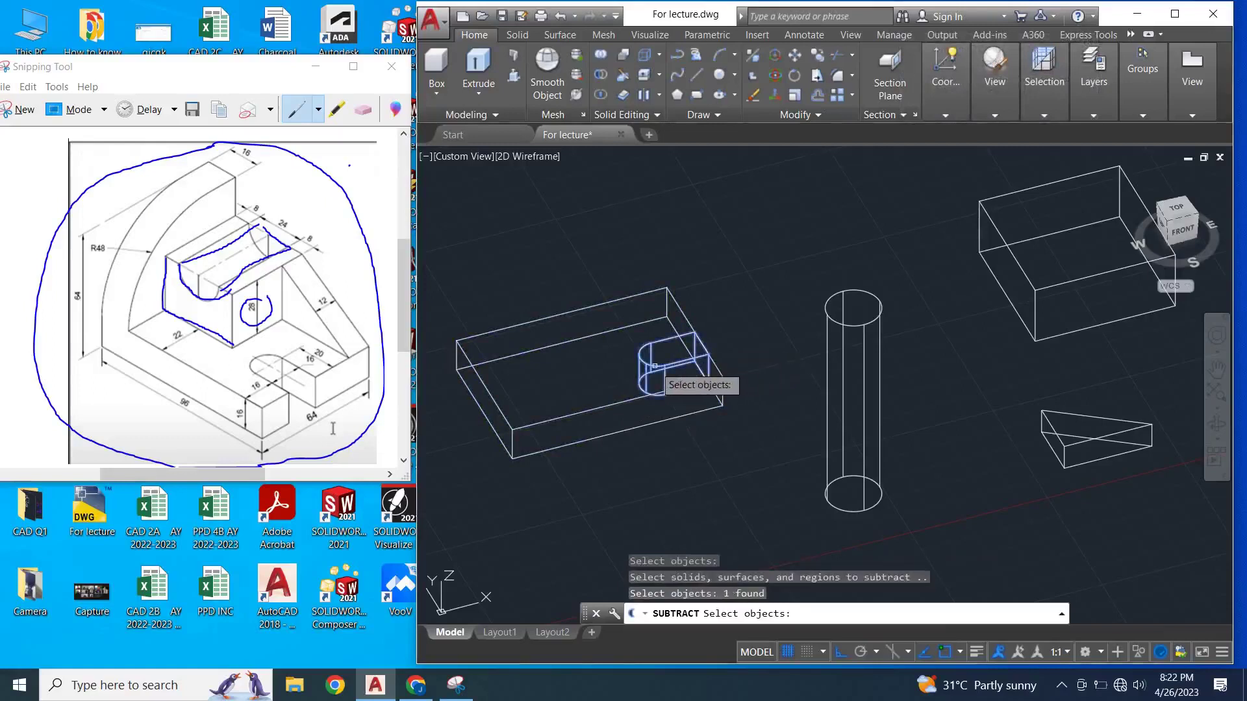
key(Return)
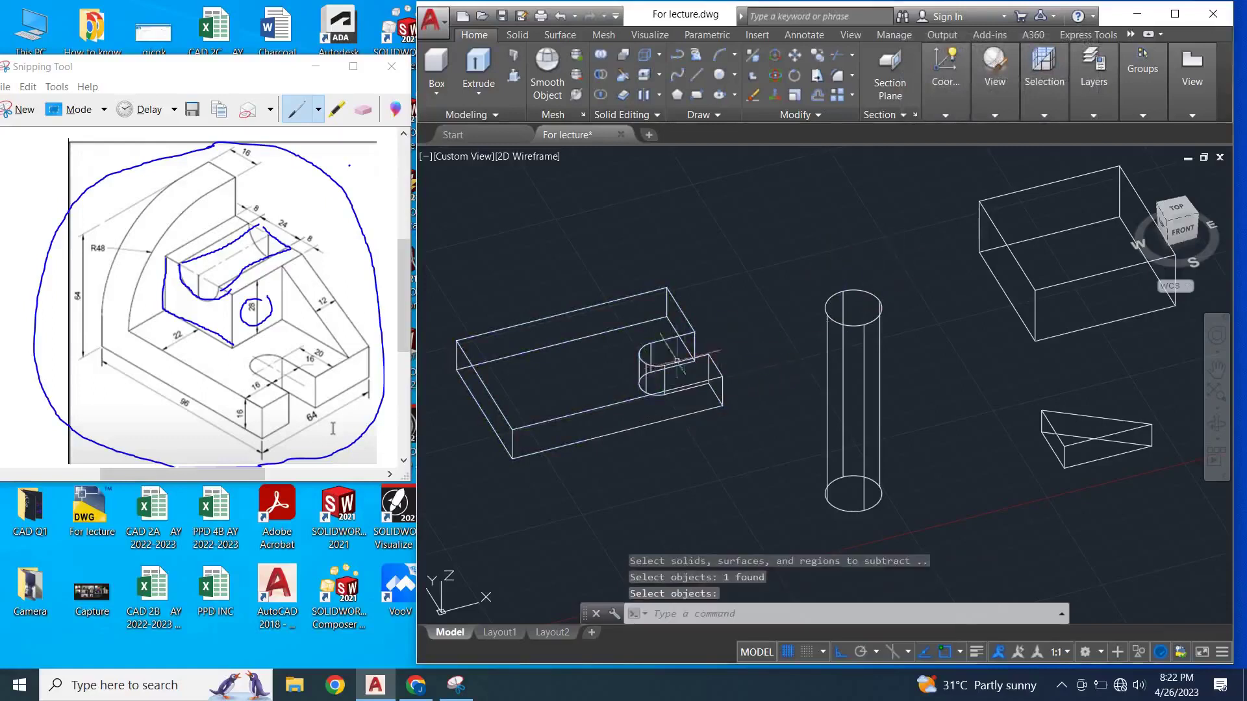
click(997, 115)
click(1000, 132)
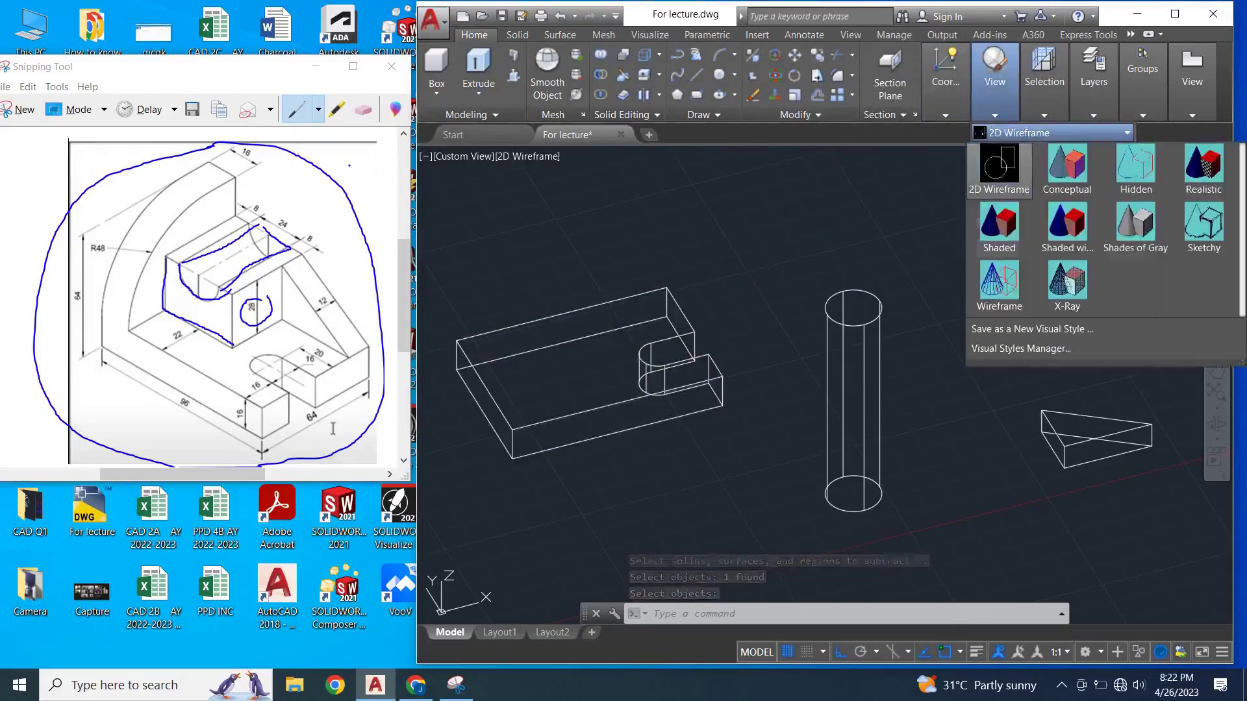
- Apply the Shaded visual style, reframe the solids, and open a blank Drawing1 tab
click(999, 224)
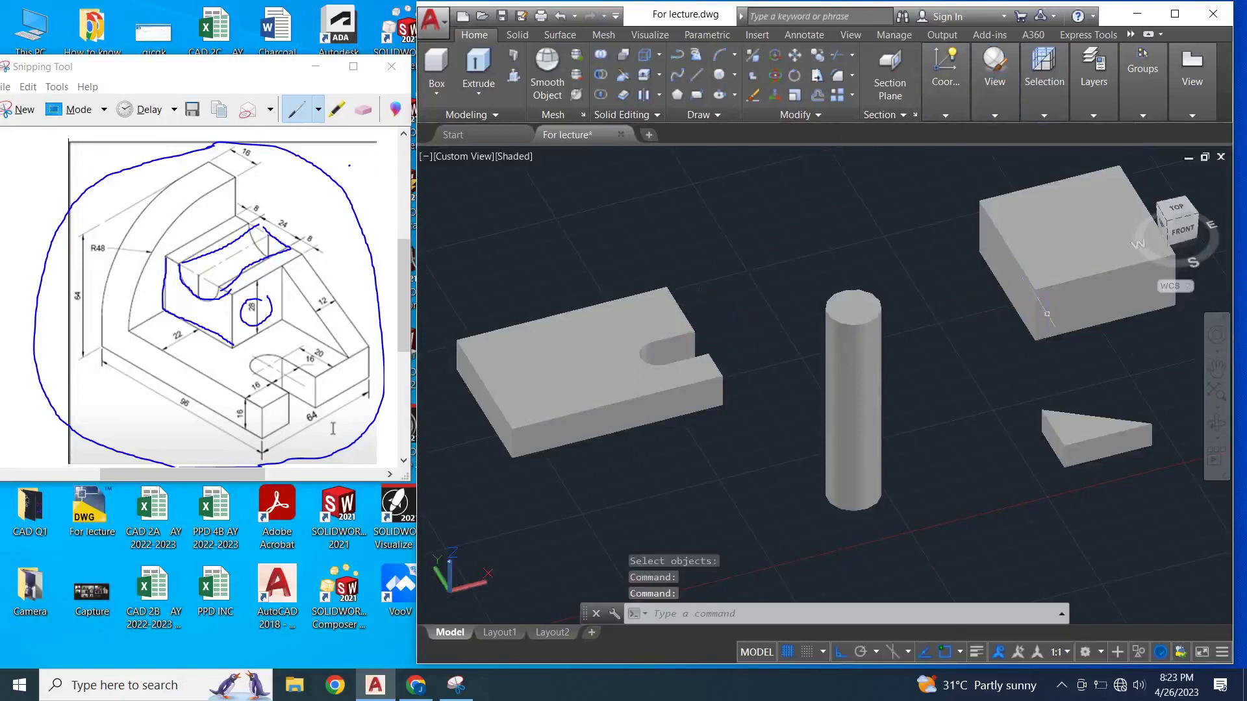
click(1091, 432)
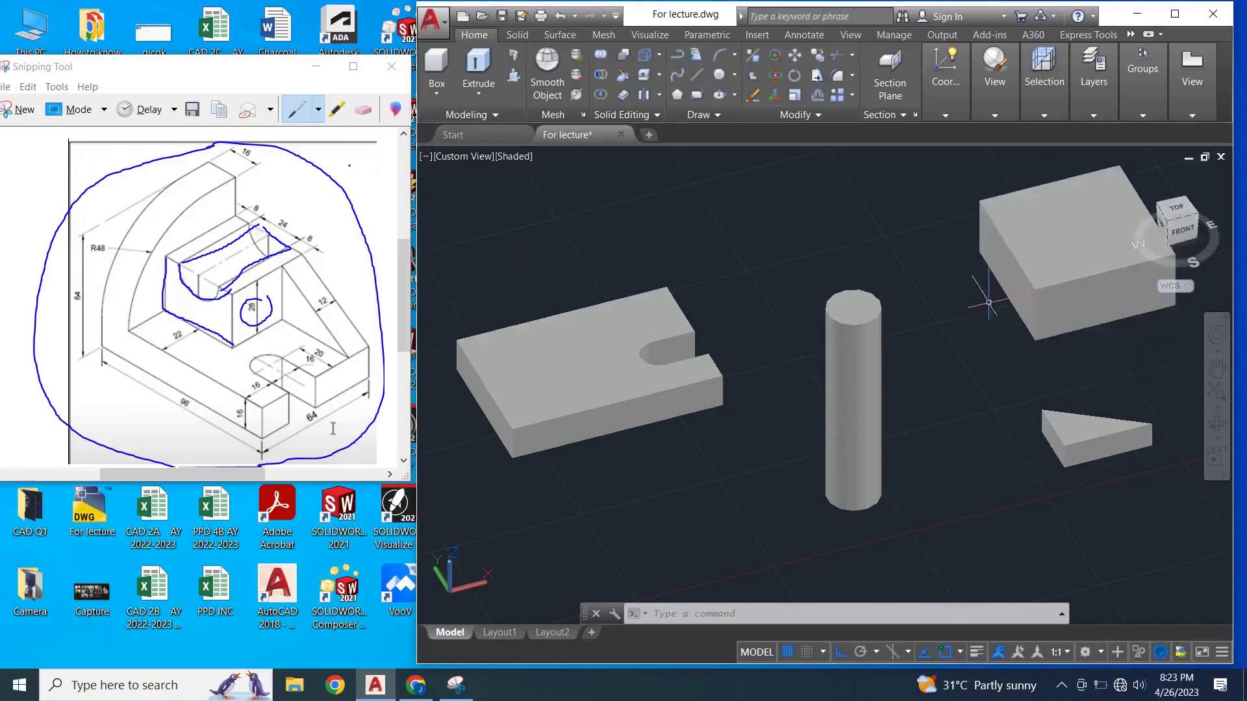
scroll(912, 309, down, 2)
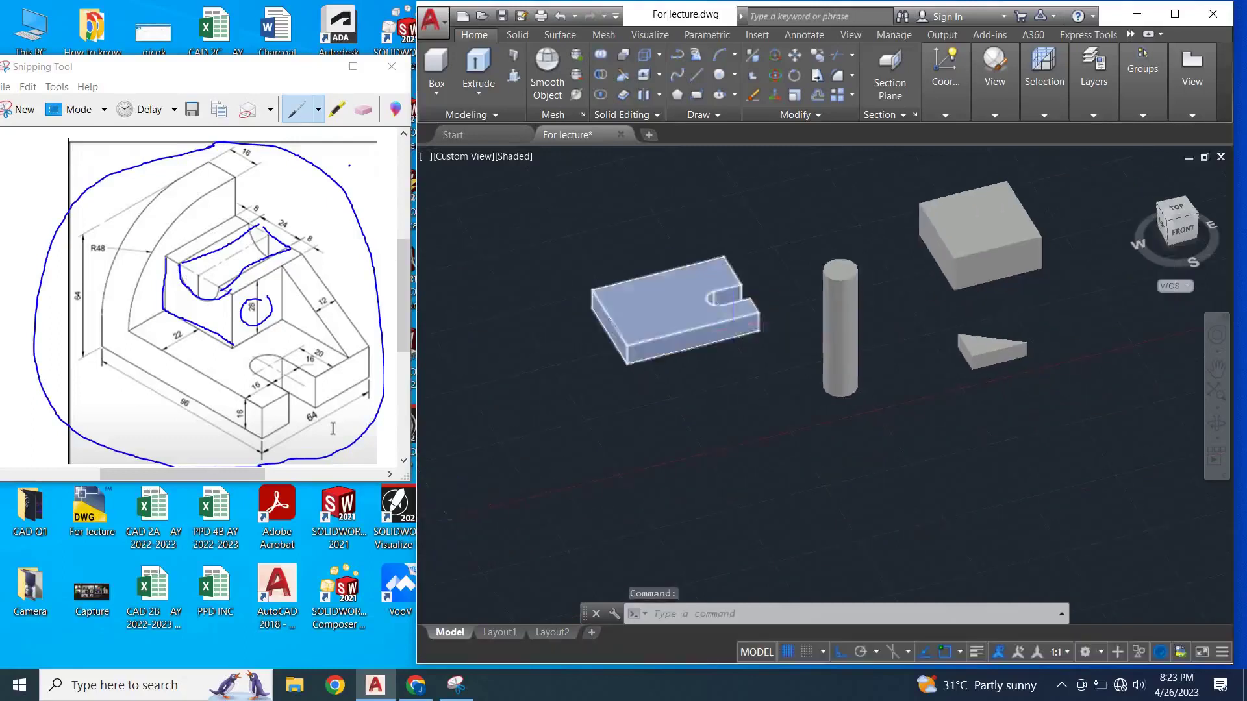
middle_drag(780, 335, 724, 364)
key(Escape)
scroll(717, 335, up, 2)
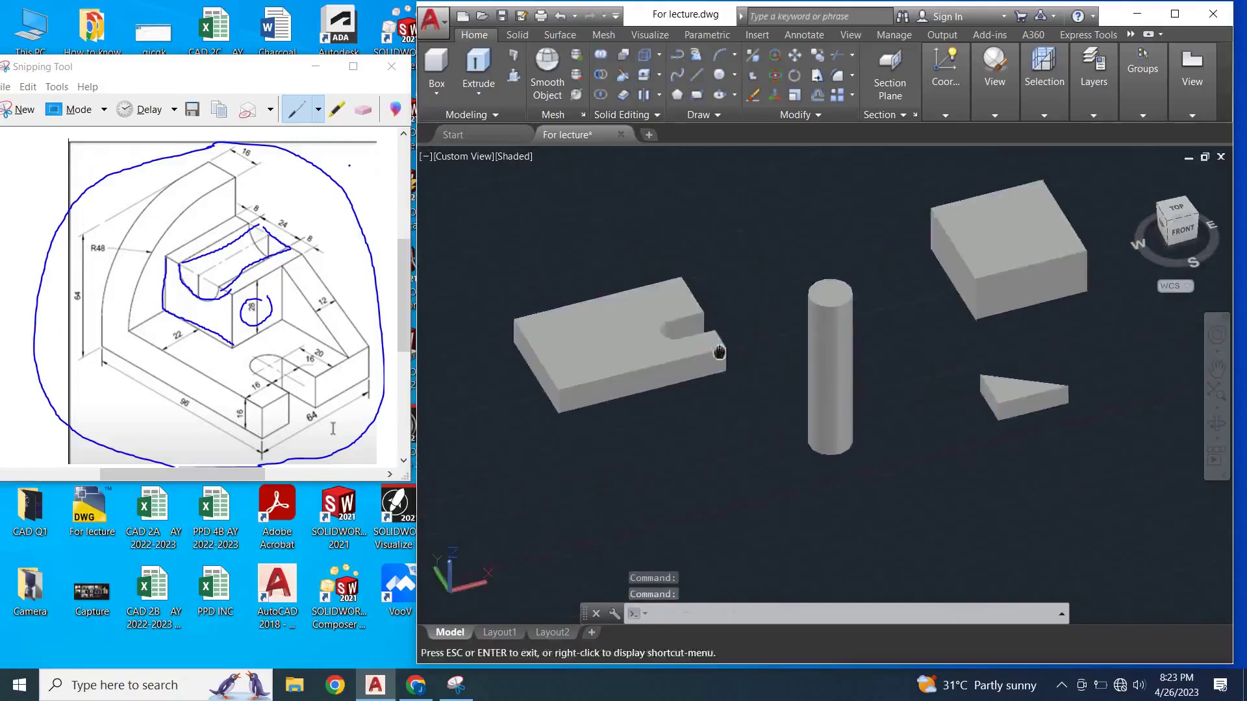
scroll(717, 334, down, 3)
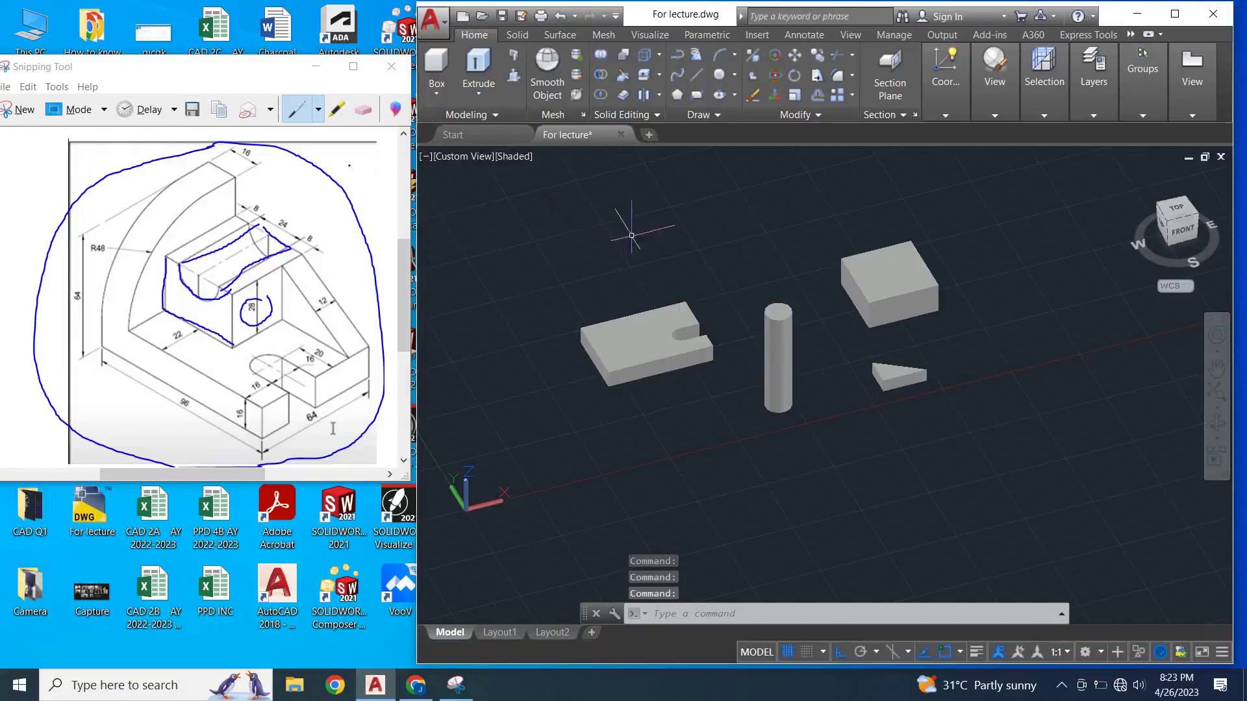
click(649, 134)
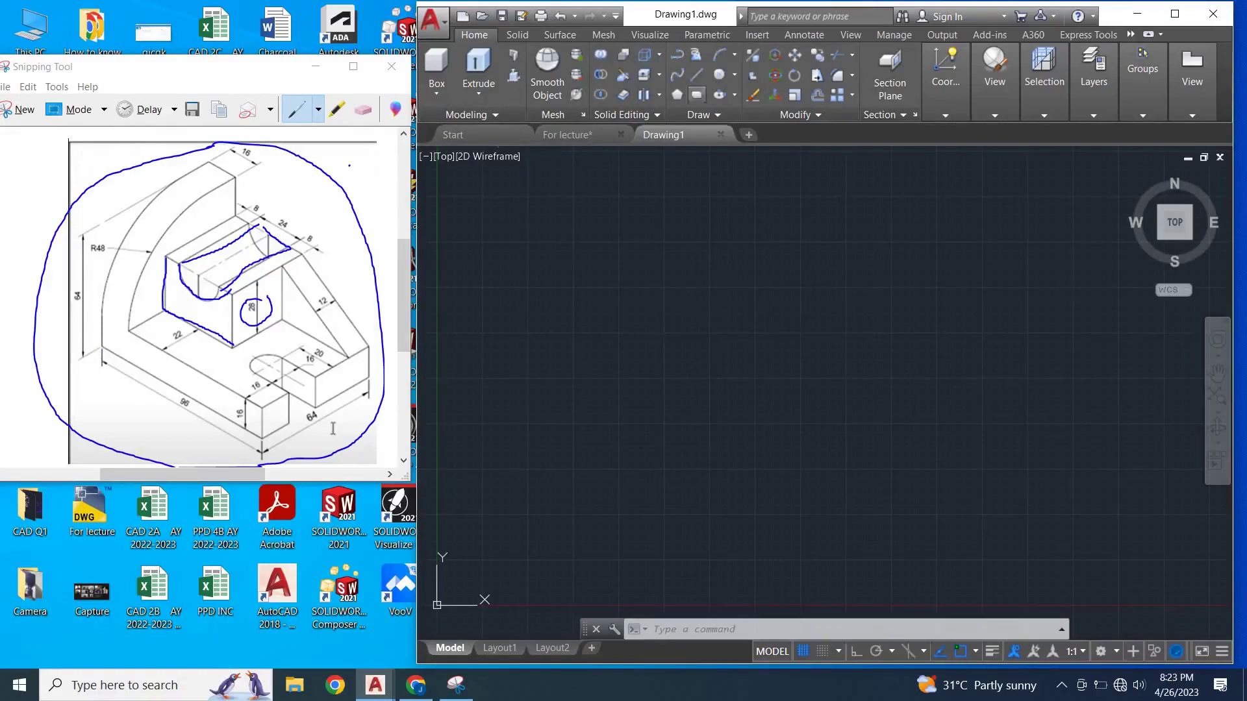
- Draw a 64 by 64 square using the rectangle's Dimensions option
click(697, 95)
click(601, 275)
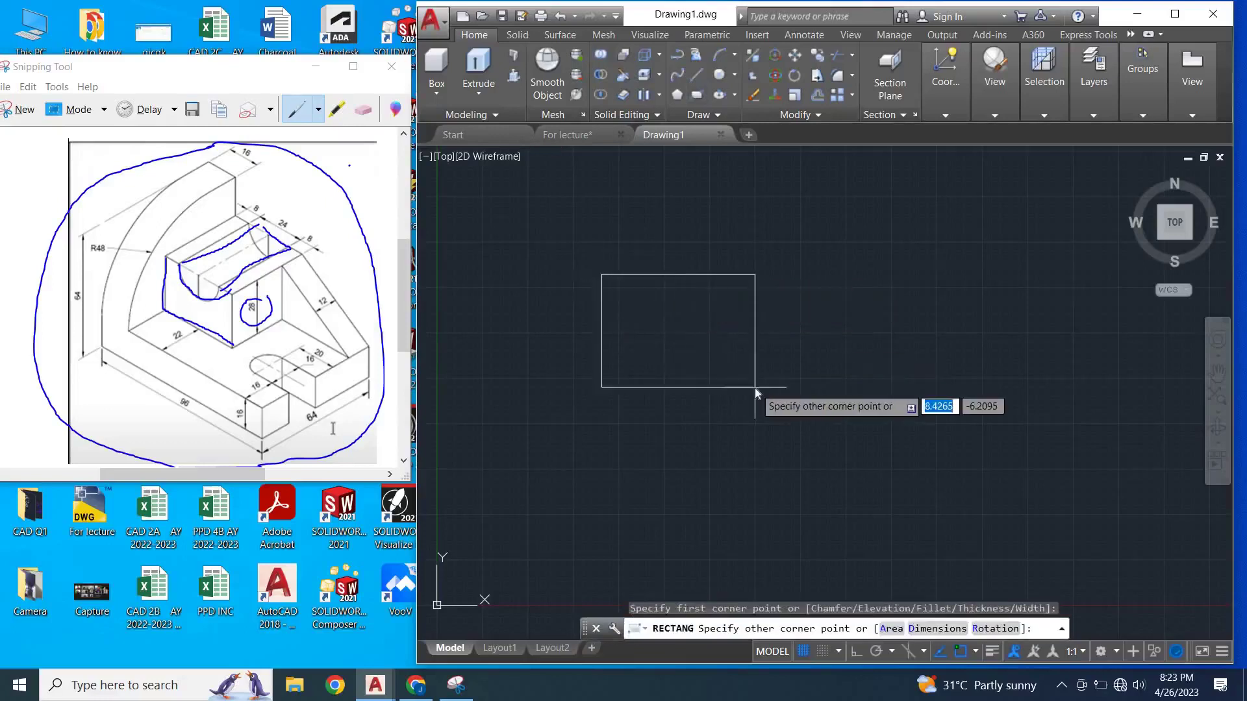
text(d)
key(Return)
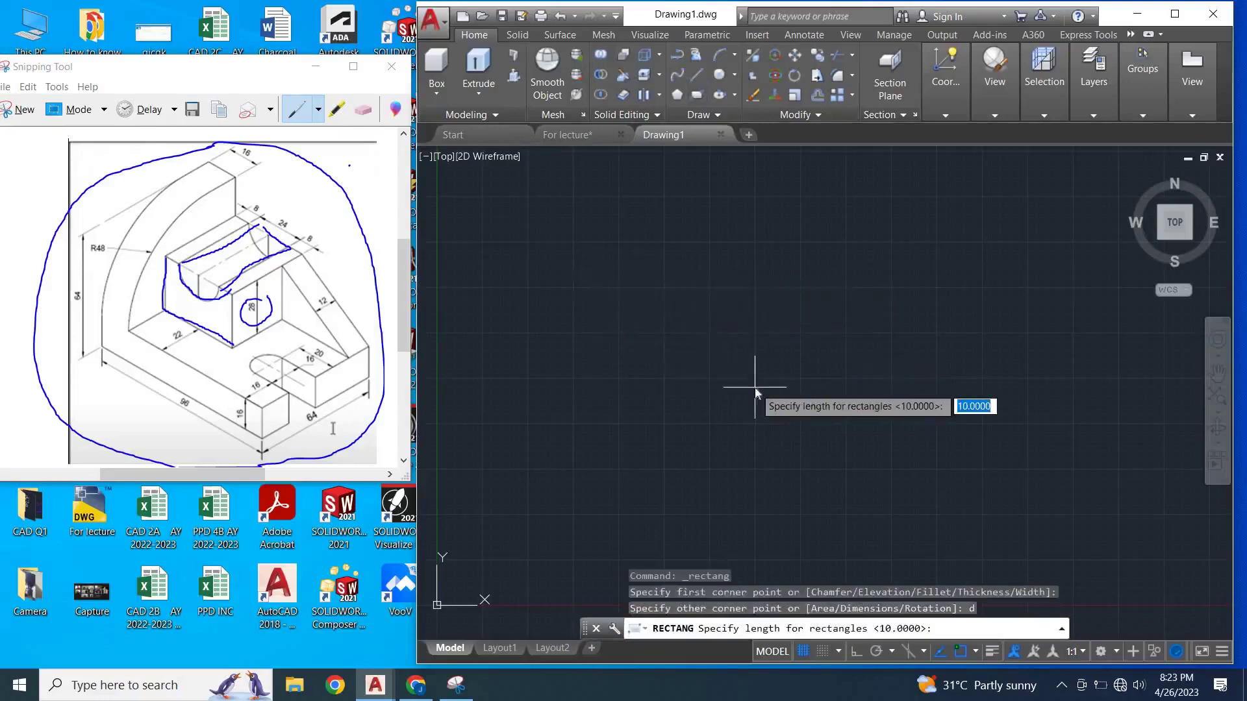
key(Return)
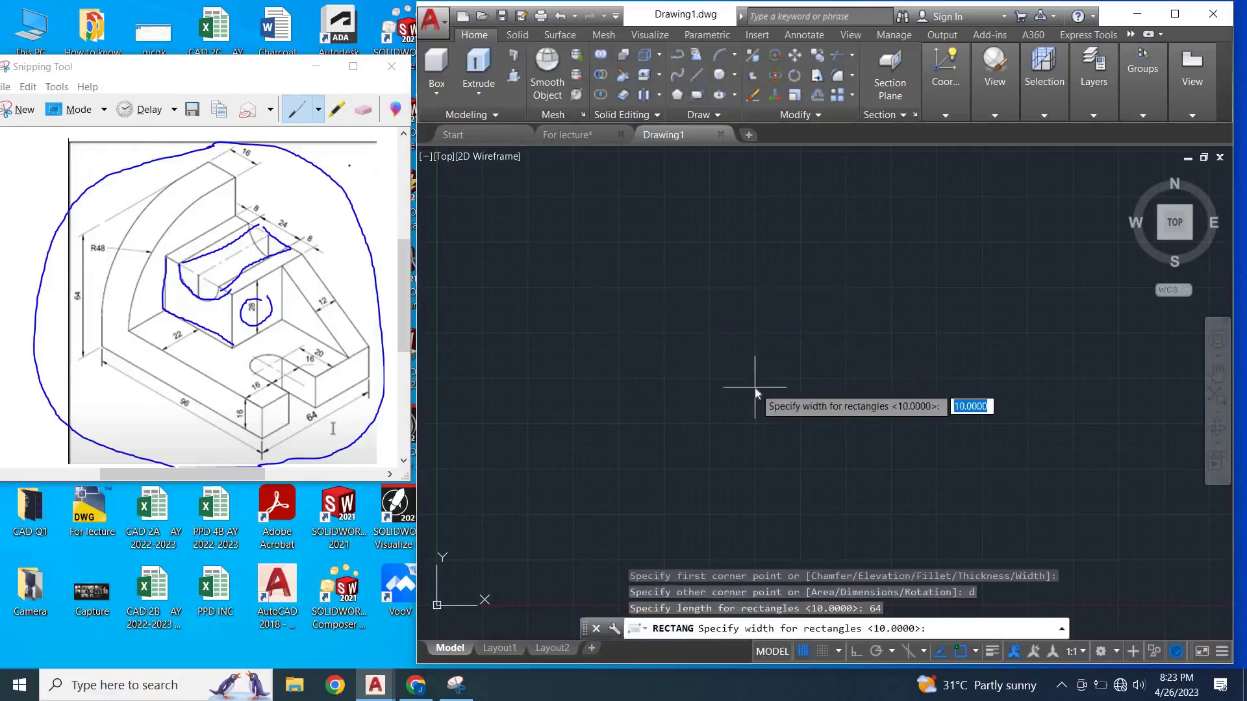
text(64)
key(Return)
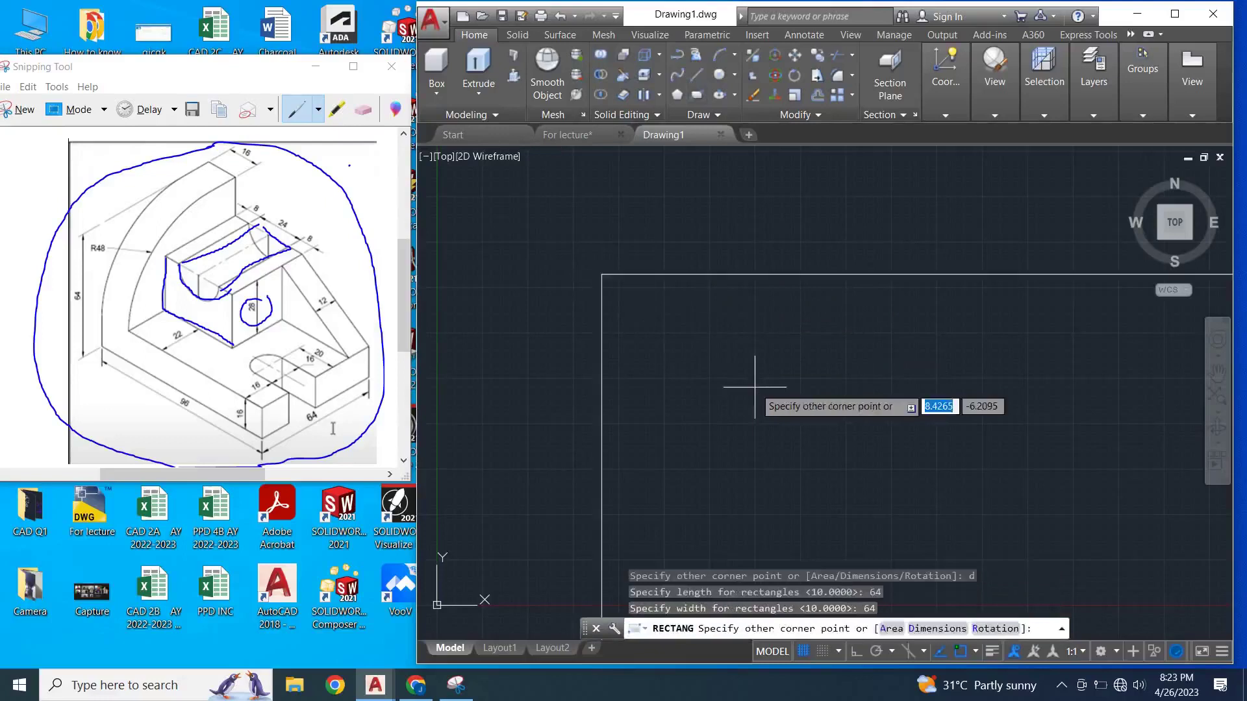
click(755, 387)
scroll(759, 383, down, 5)
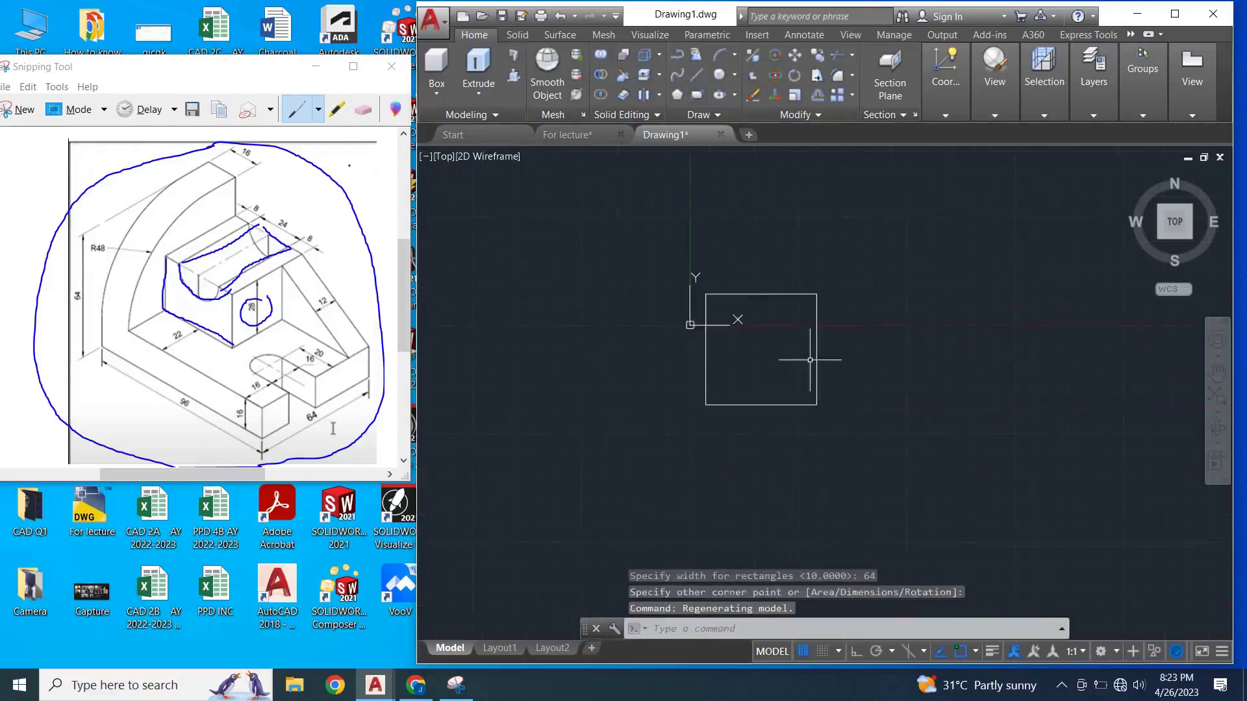
scroll(812, 357, up, 2)
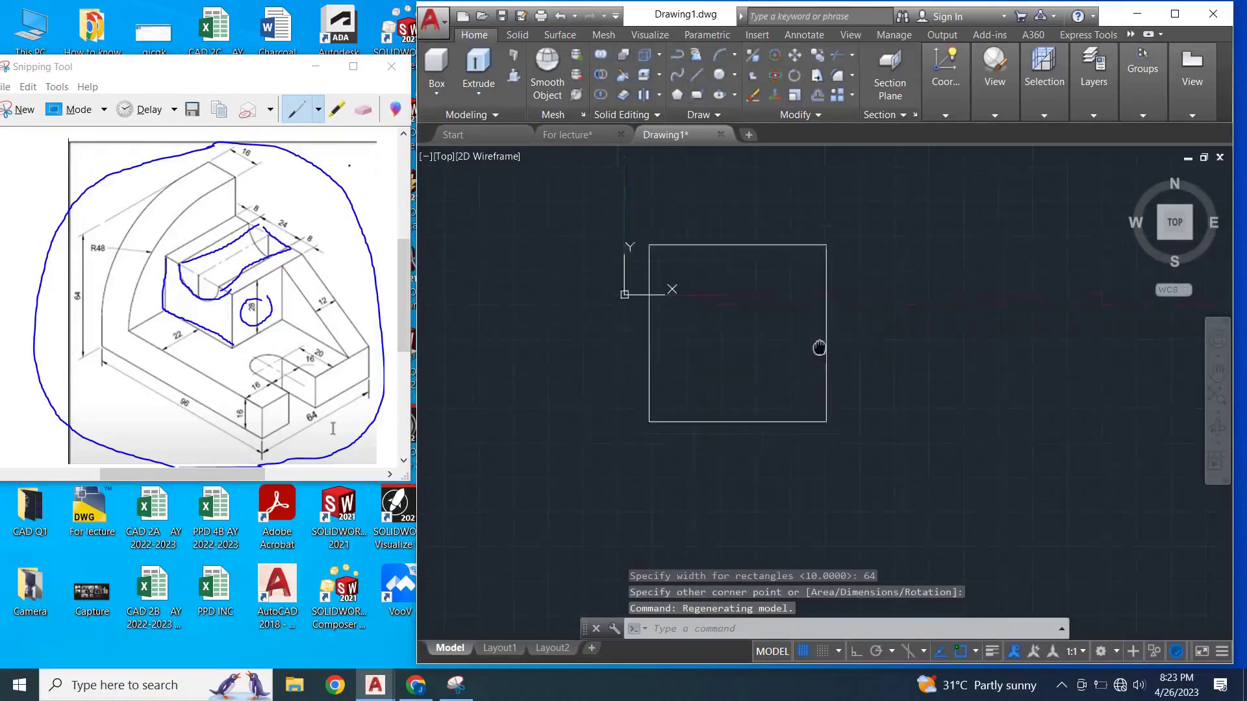
- Orbit the view into 3D and select the square for extrusion, then cancel
click(478, 72)
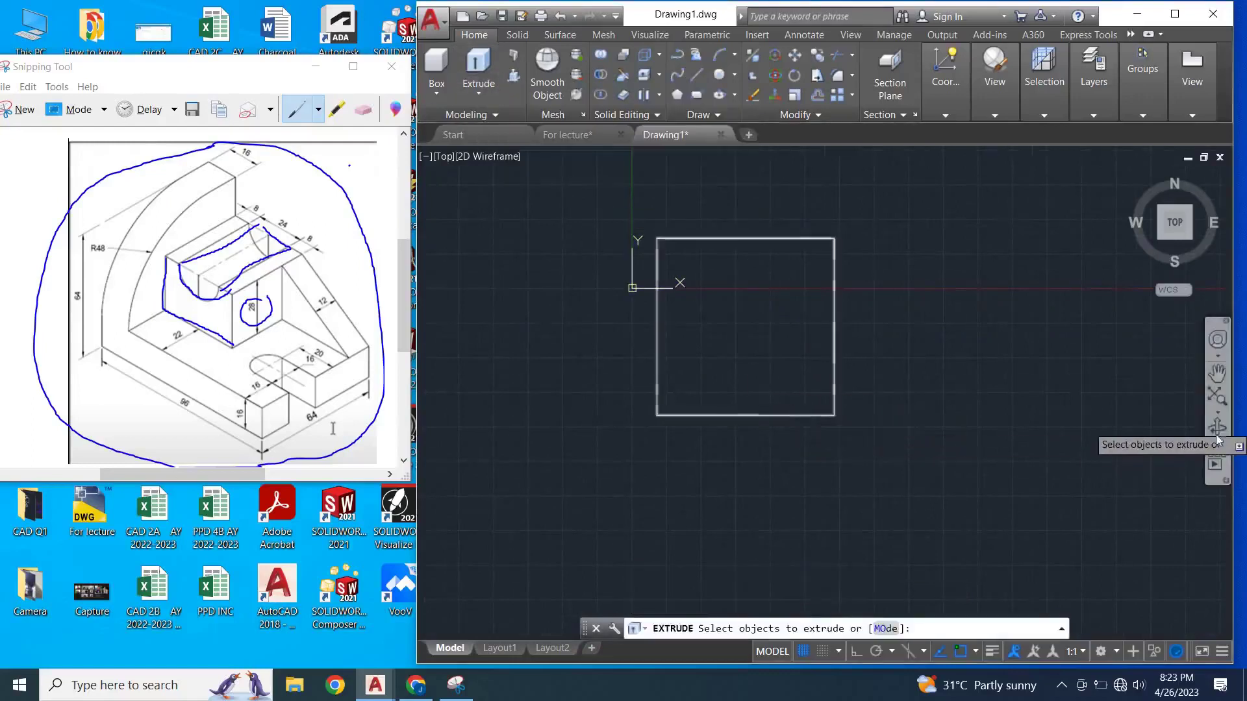
mouse_move(844, 446)
shift+middle_down()
mouse_move(580, 339)
mouse_move(528, 193)
shift+middle_up()
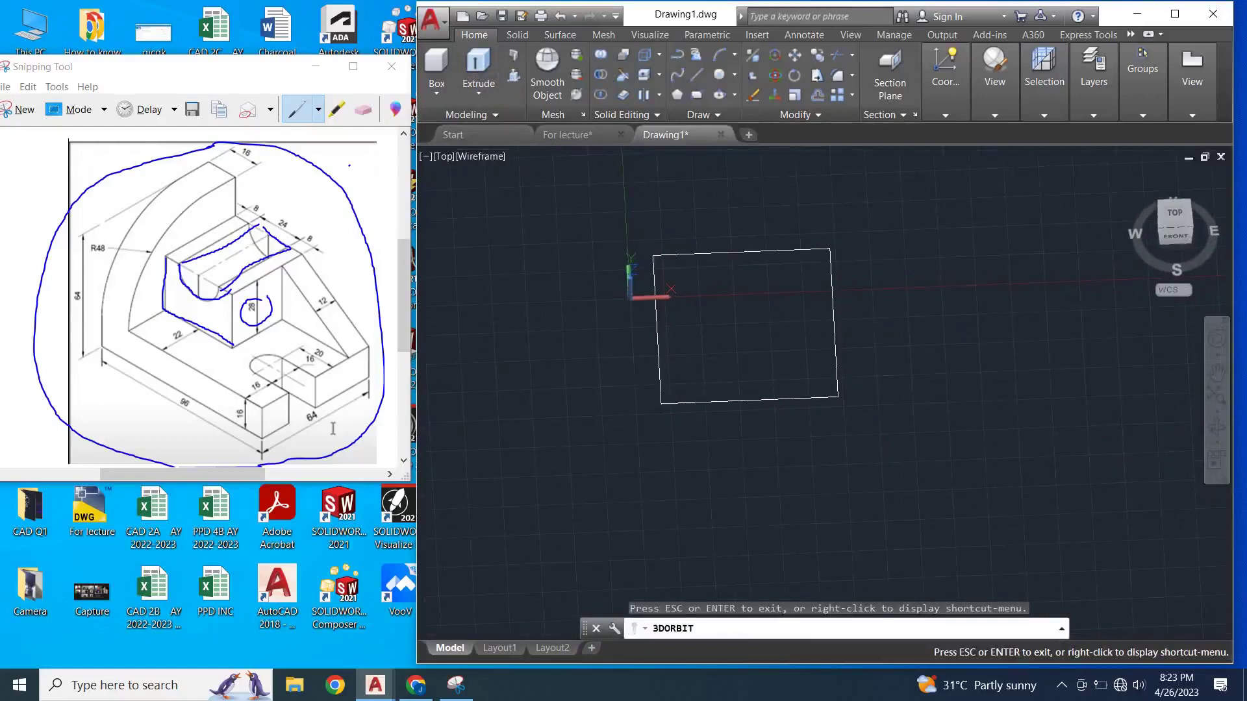
key(Escape)
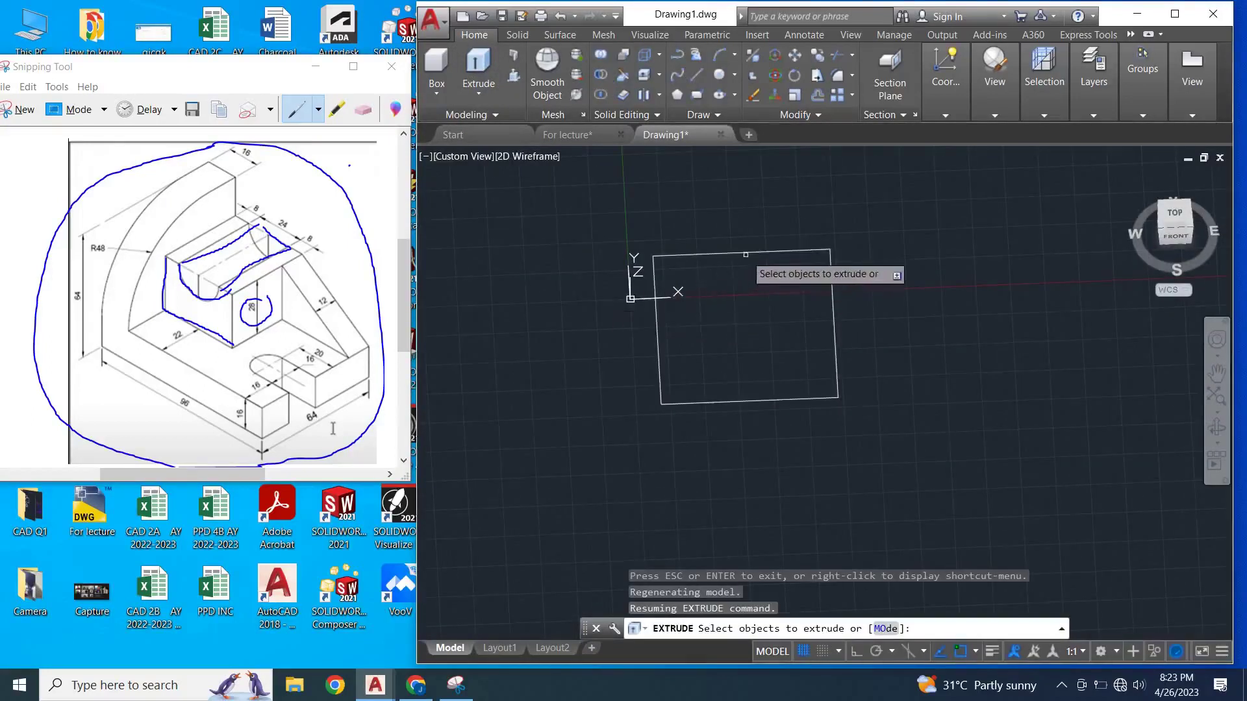
click(745, 255)
key(Return)
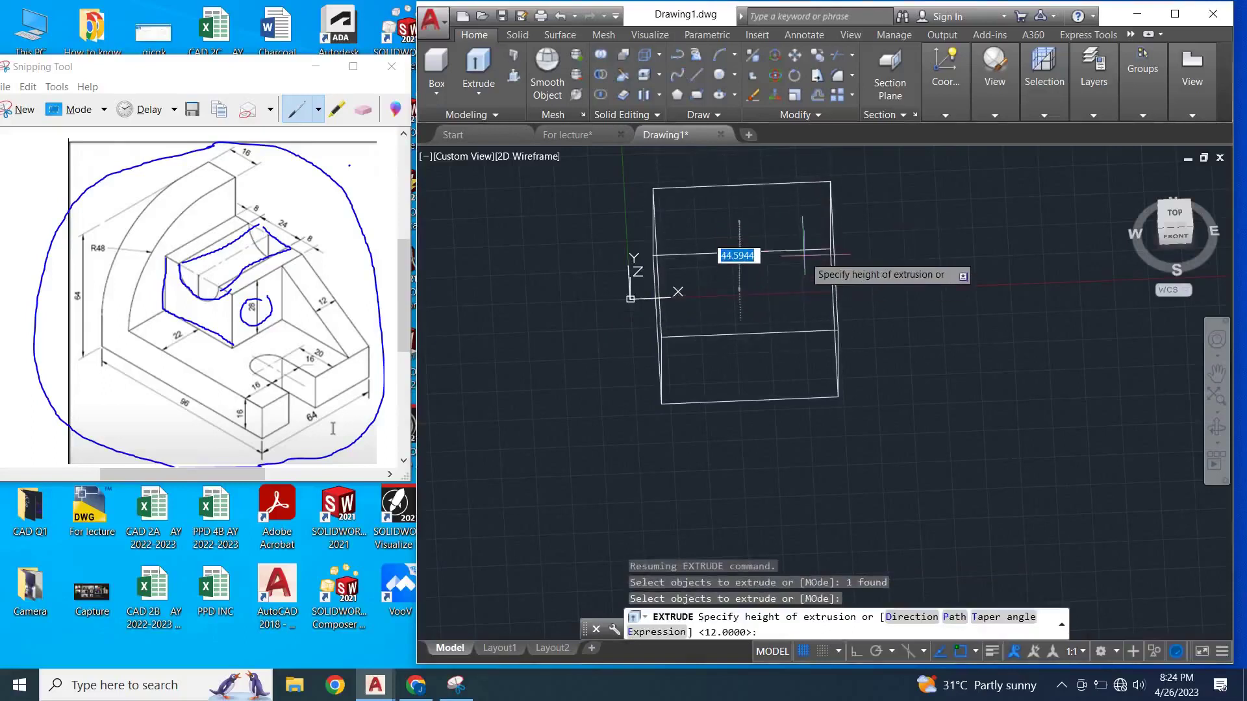
key(Escape)
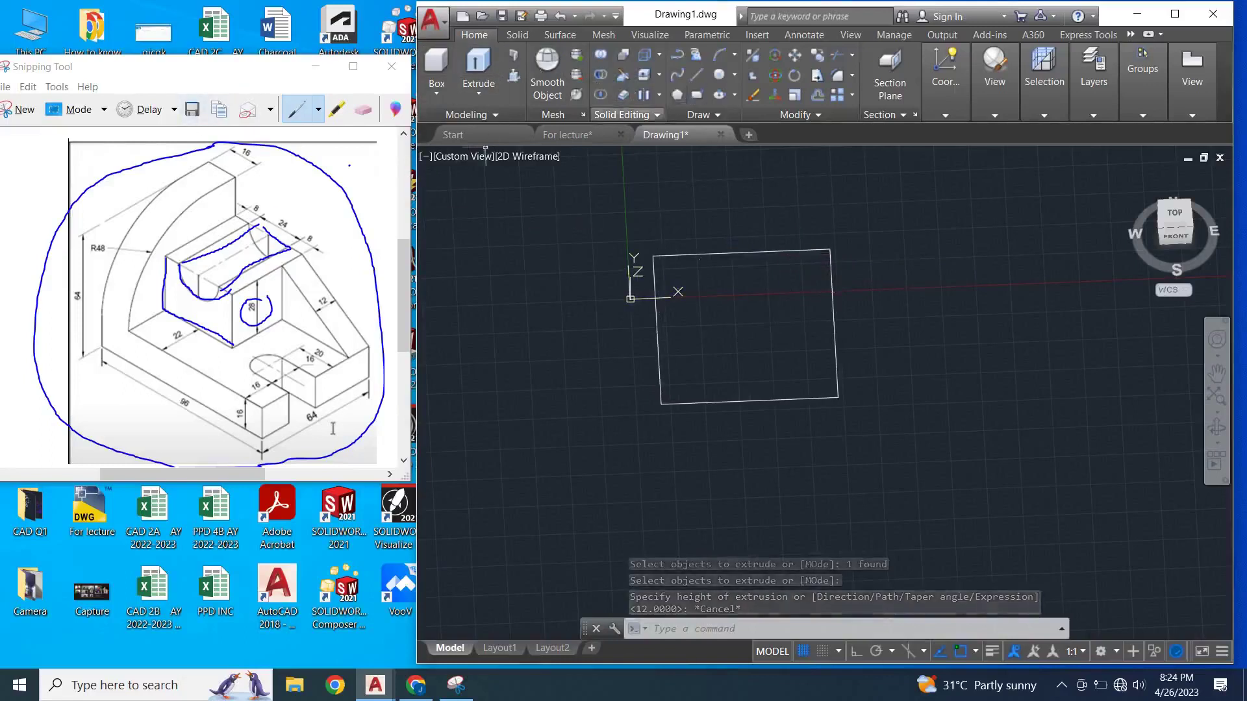
- Draw a radius 48 circle tangent to two adjoining square edges
click(734, 76)
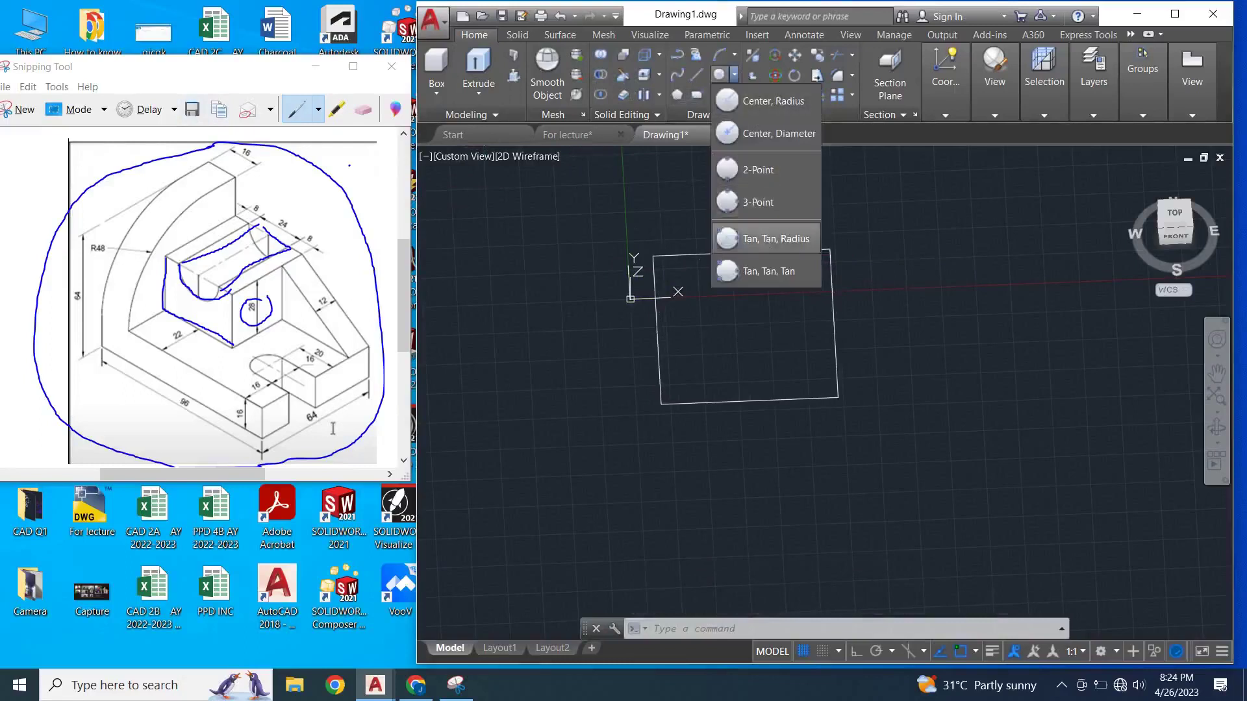
click(752, 239)
click(656, 305)
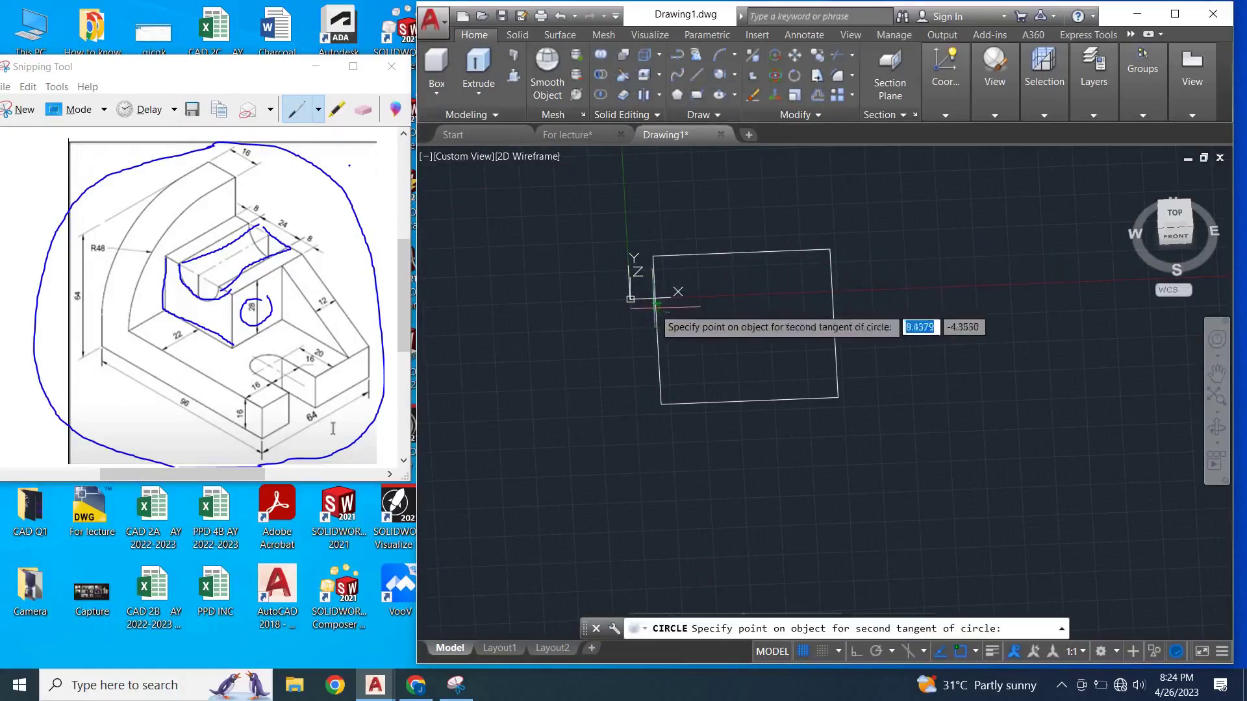
click(650, 263)
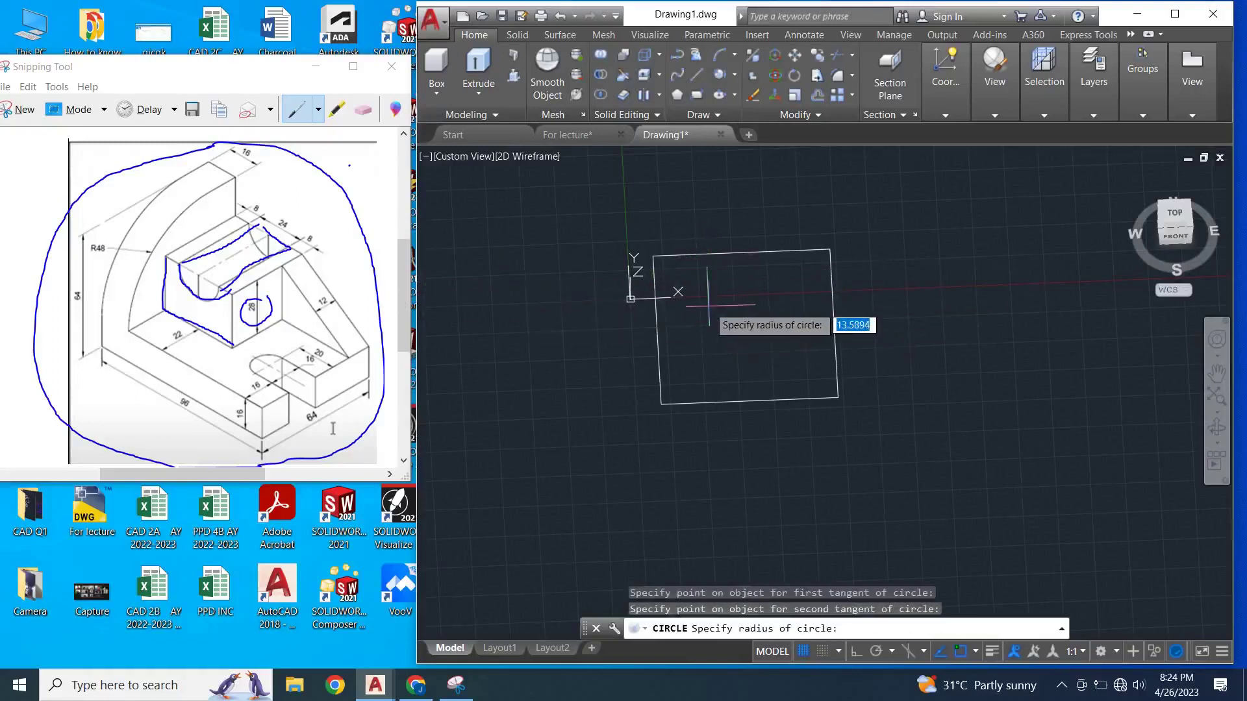
text(48)
key(Return)
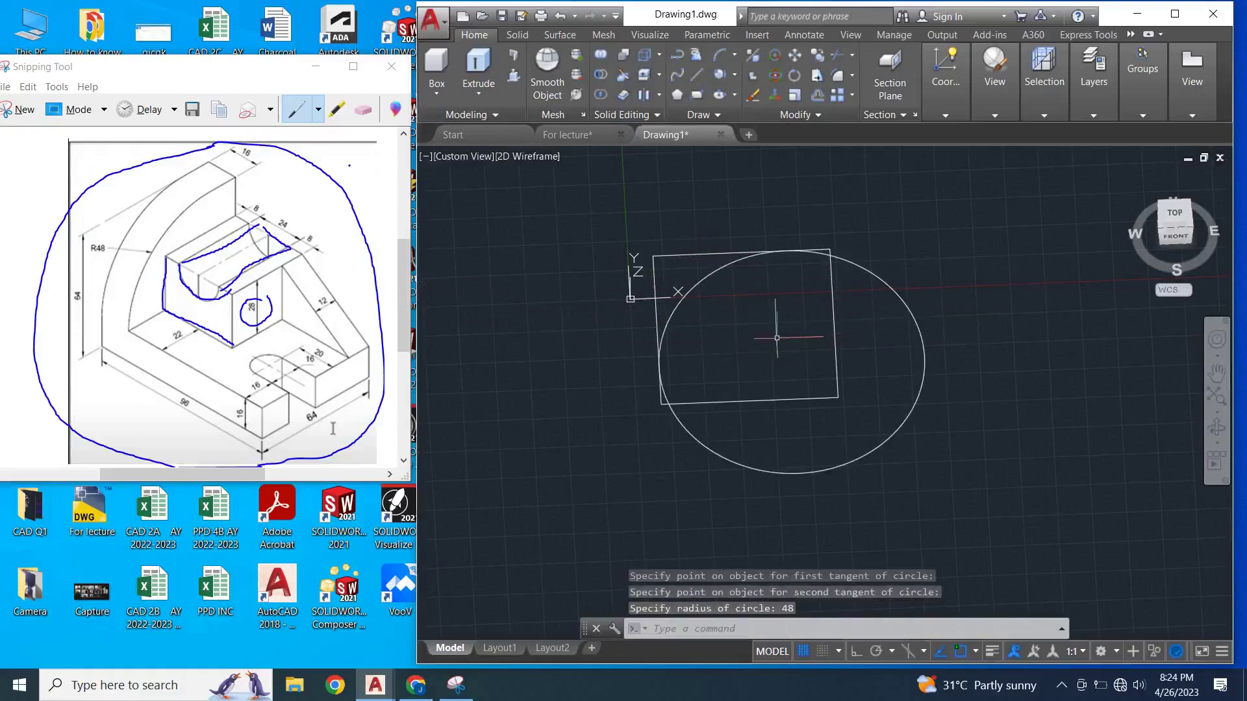
text(TR)
- Trim the square's top and left edges outside the circle
key(Return)
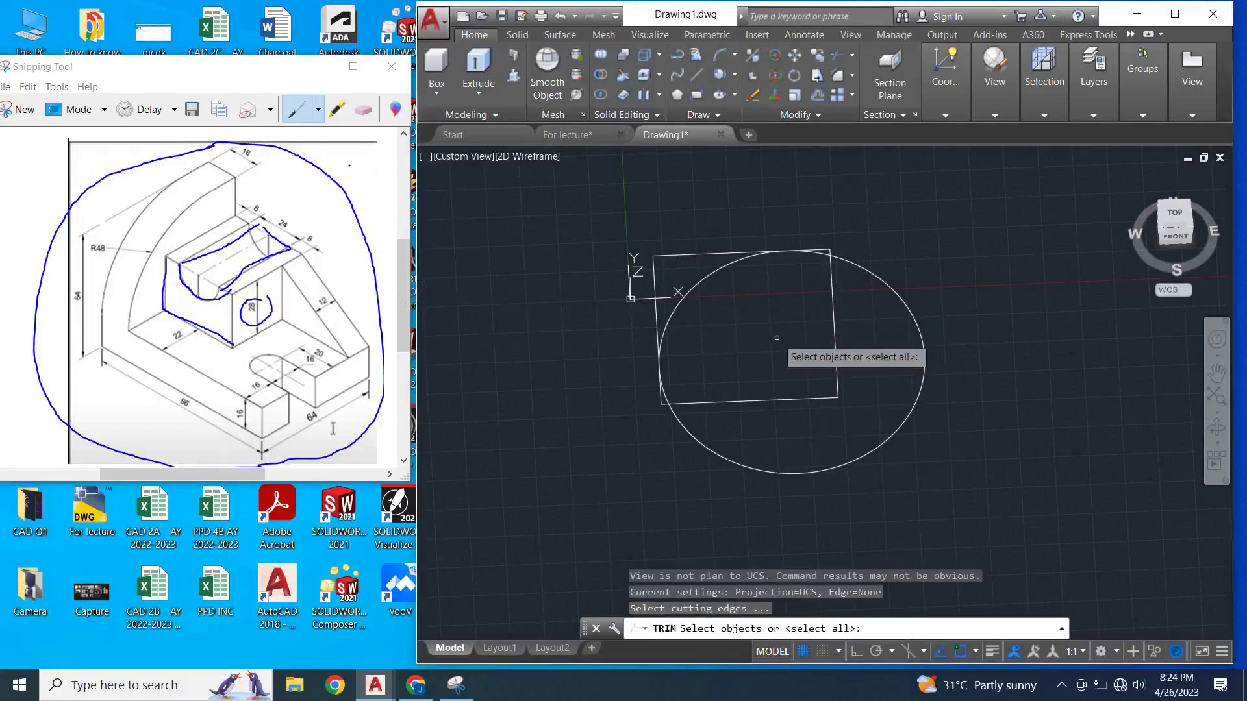
key(Return)
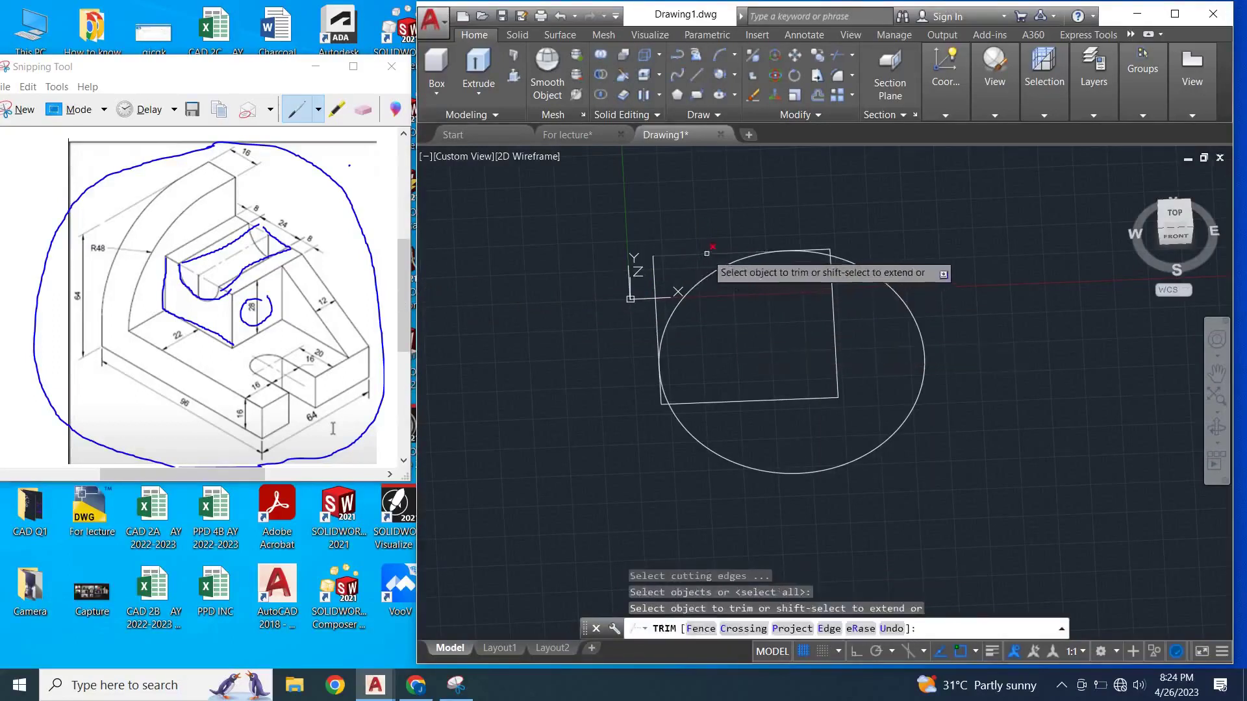
click(706, 253)
click(657, 276)
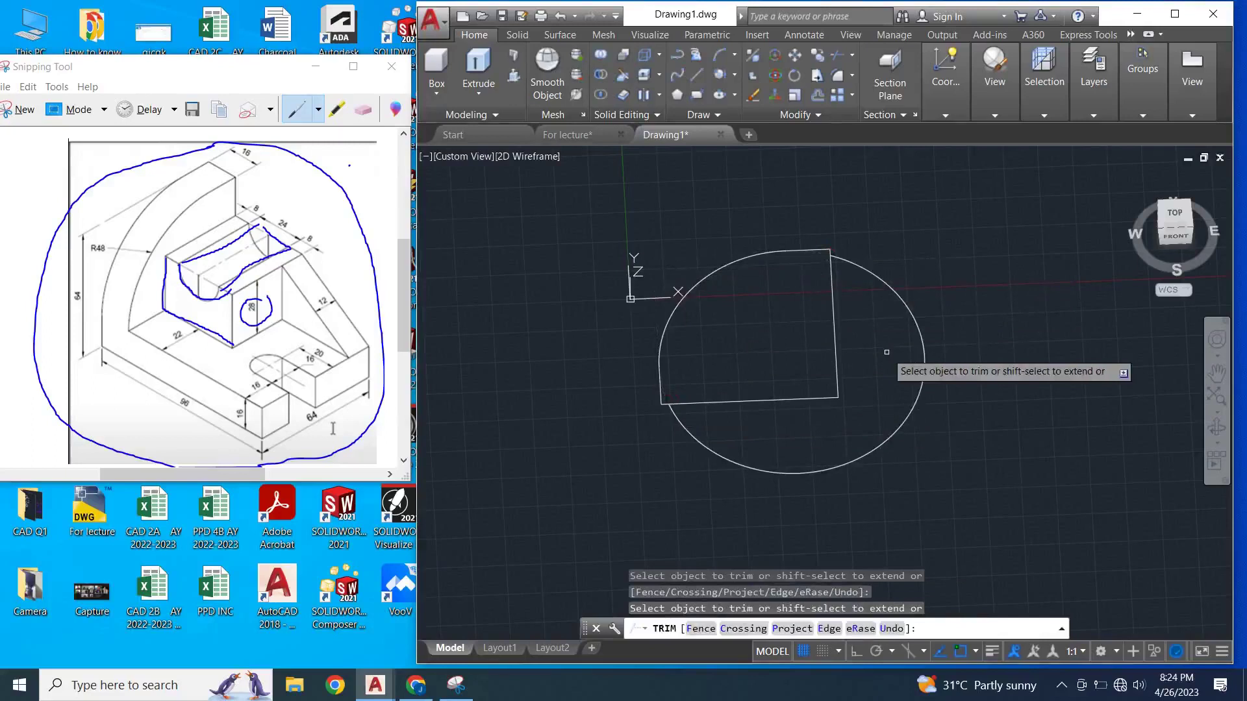
key(Escape)
- Erase the leftover circle and join the arc and edges into one polyline
drag(957, 334, 892, 352)
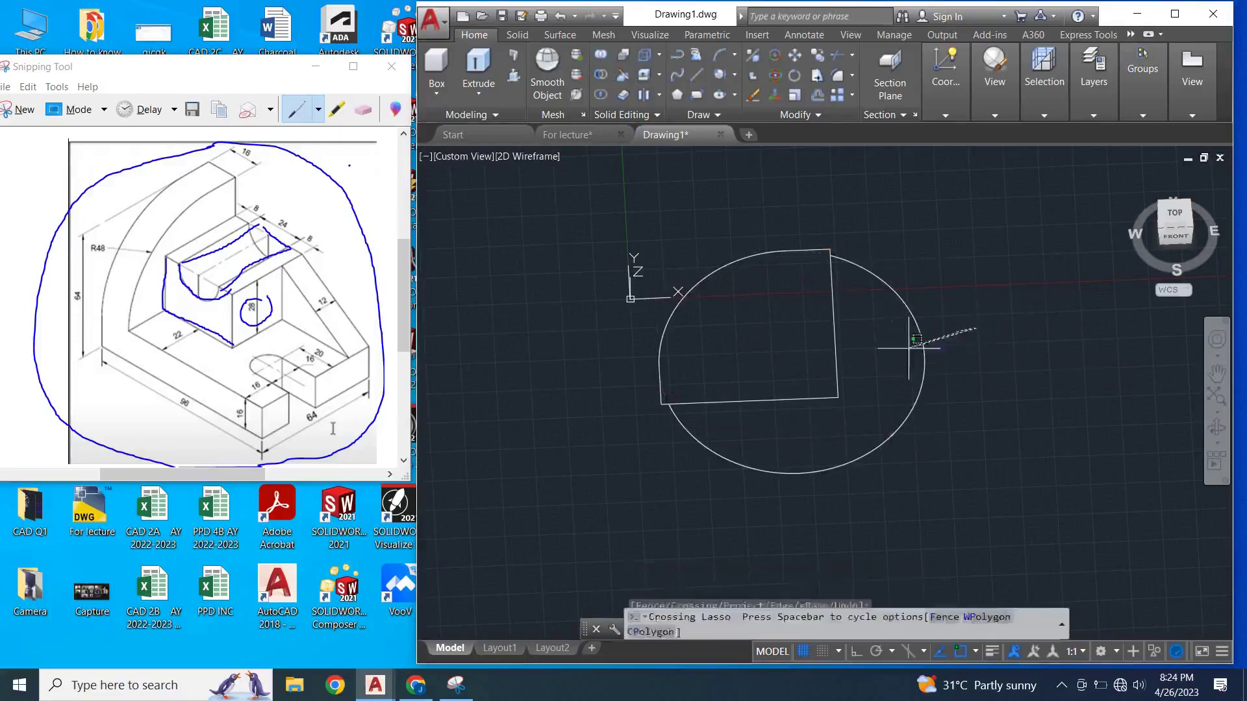
key(Delete)
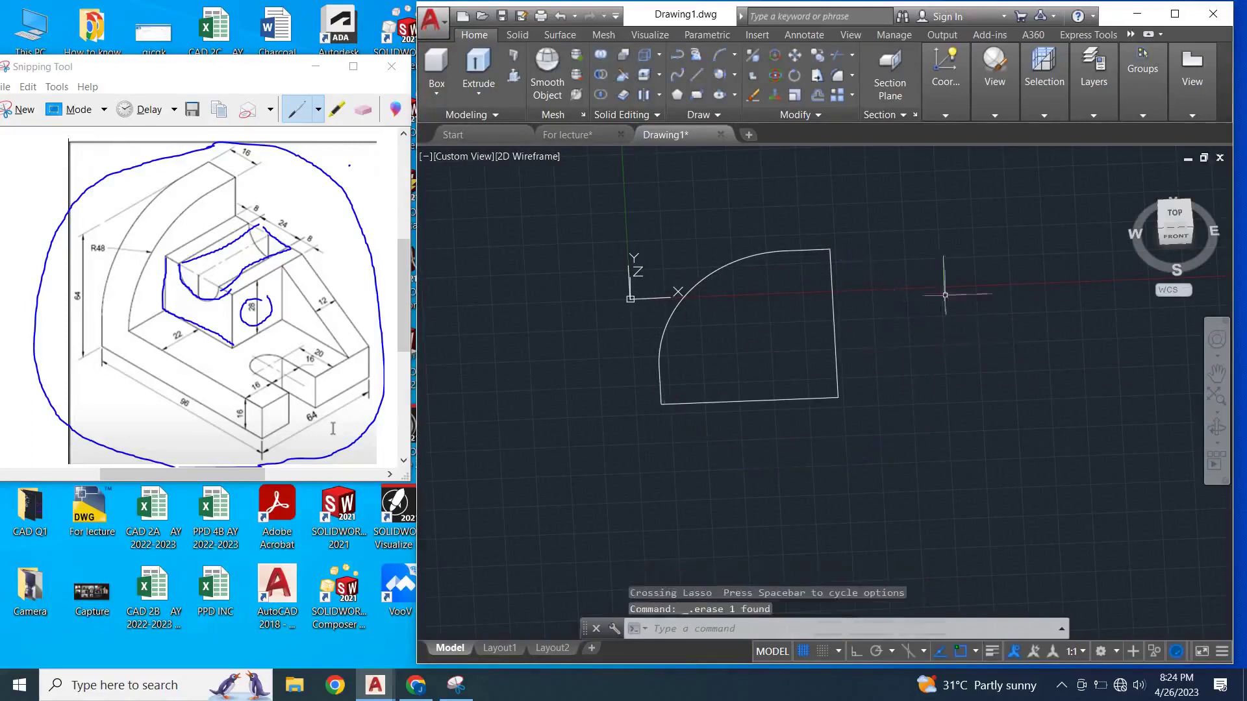
mouse_move(941, 286)
mouse_down()
mouse_move(856, 511)
mouse_move(898, 514)
mouse_up()
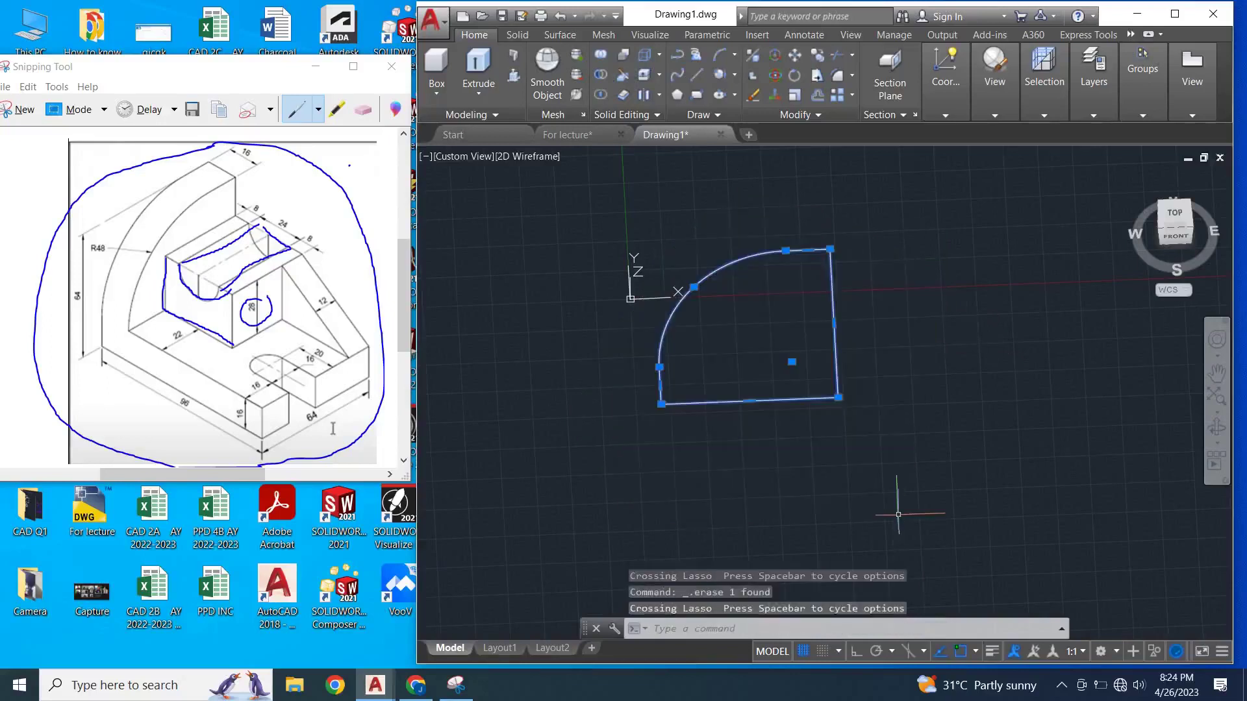
text(join)
key(Return)
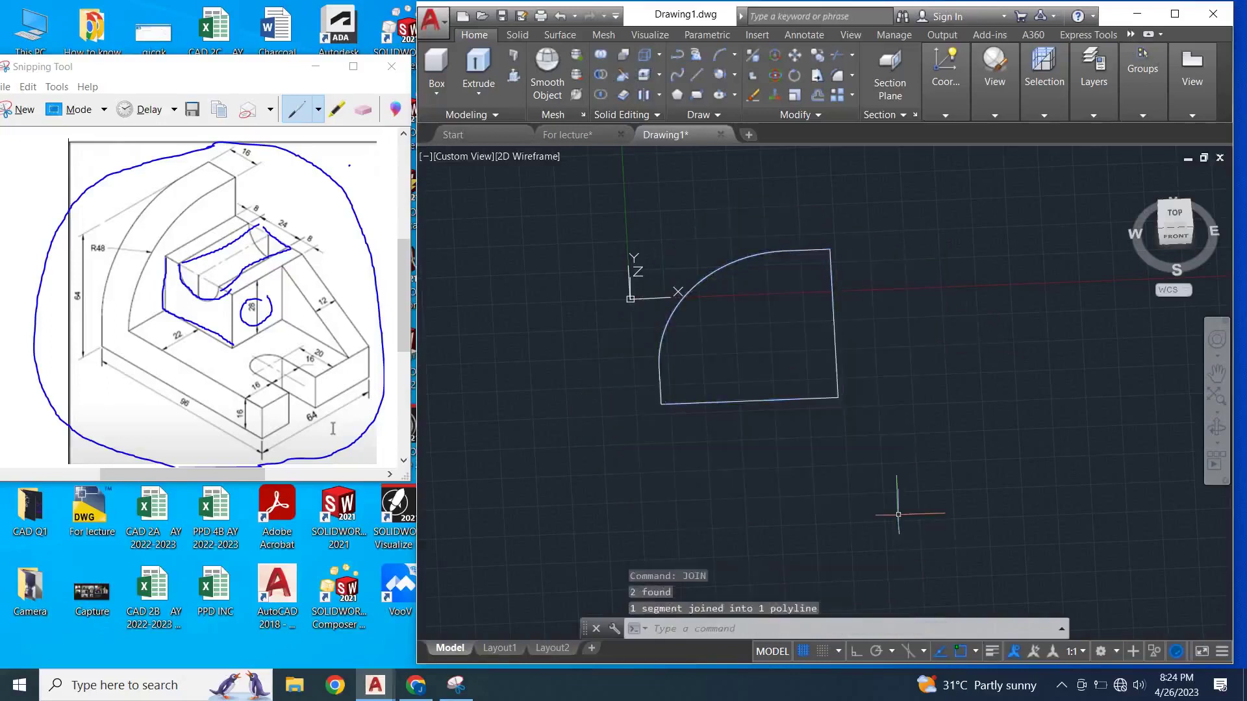
- Extrude the joined quarter-round polyline 16 units into a solid
click(478, 69)
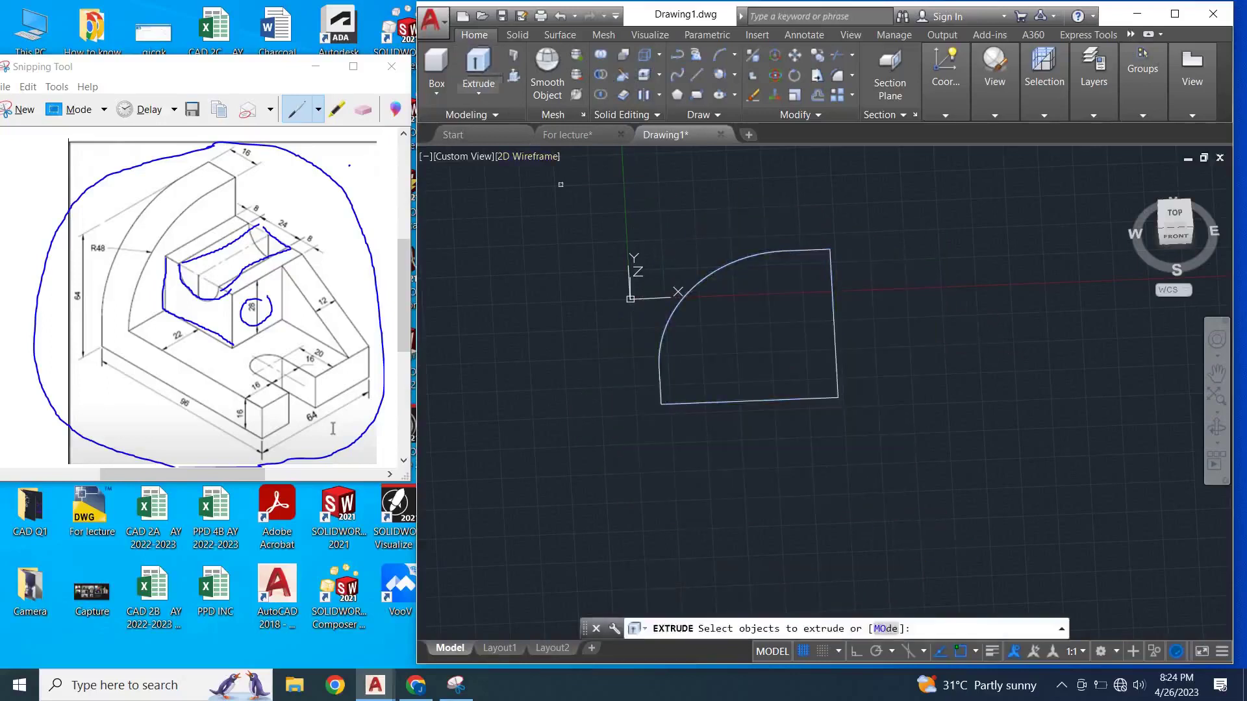
click(745, 401)
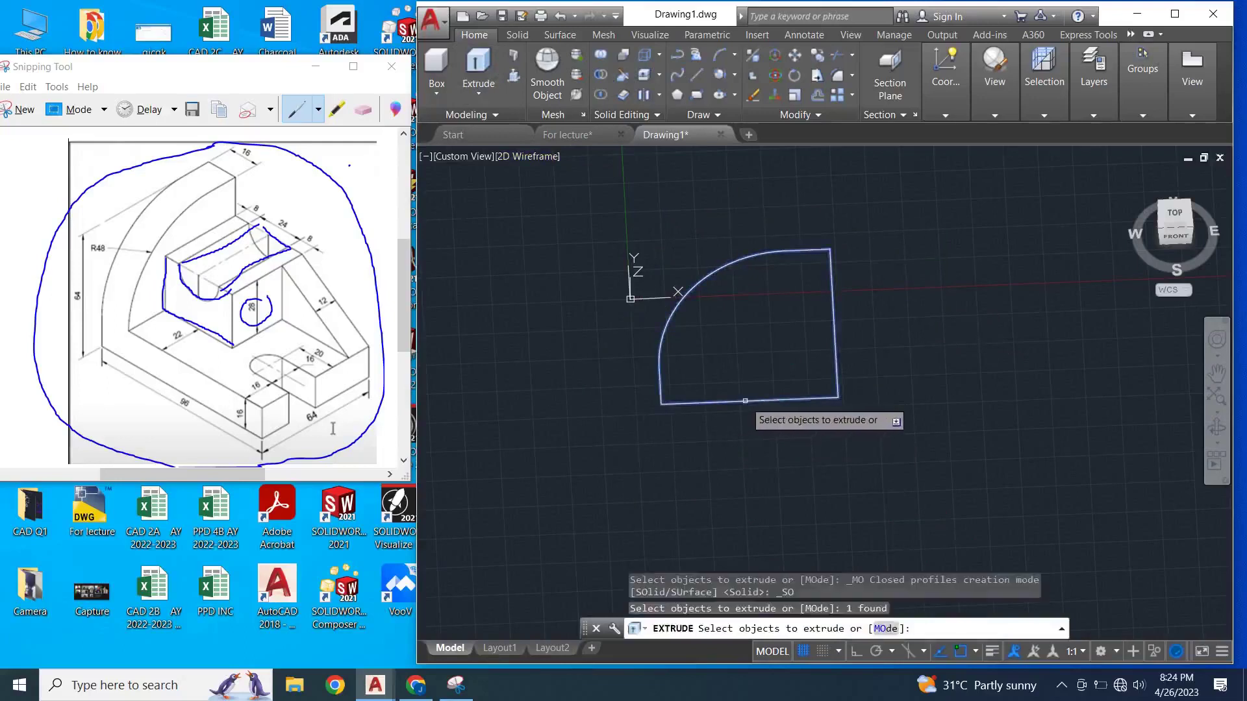
key(Return)
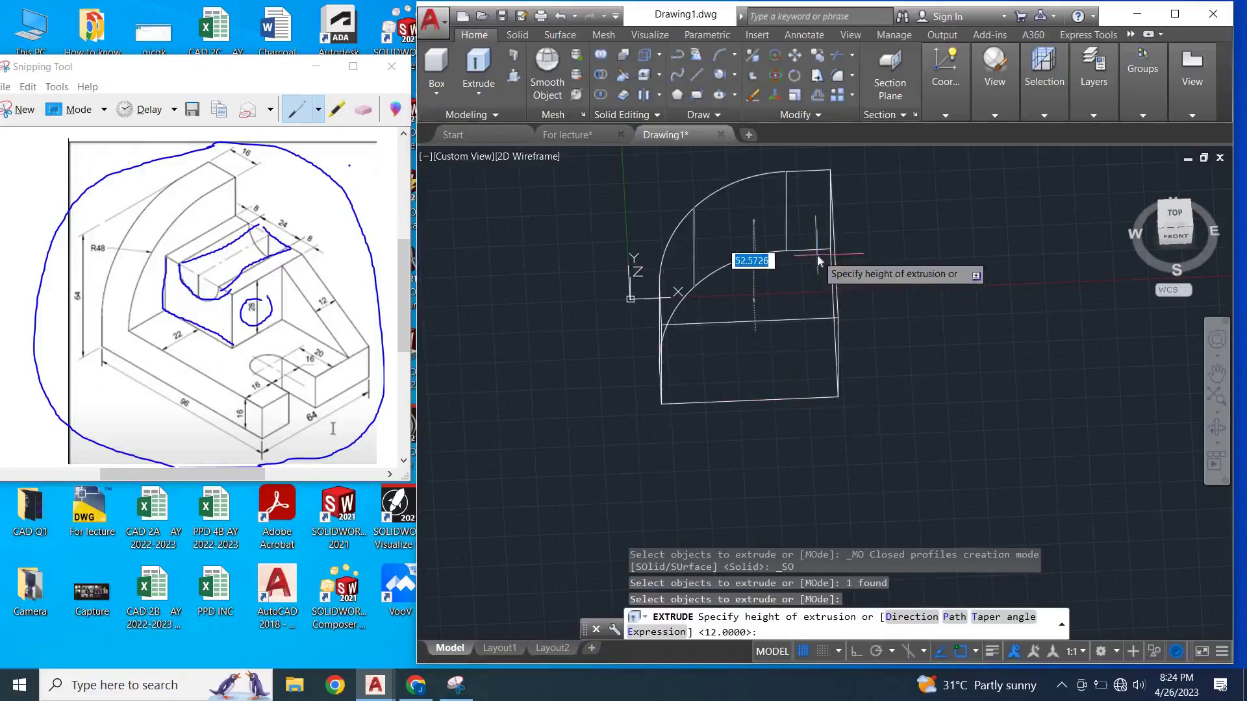
text(16)
key(Return)
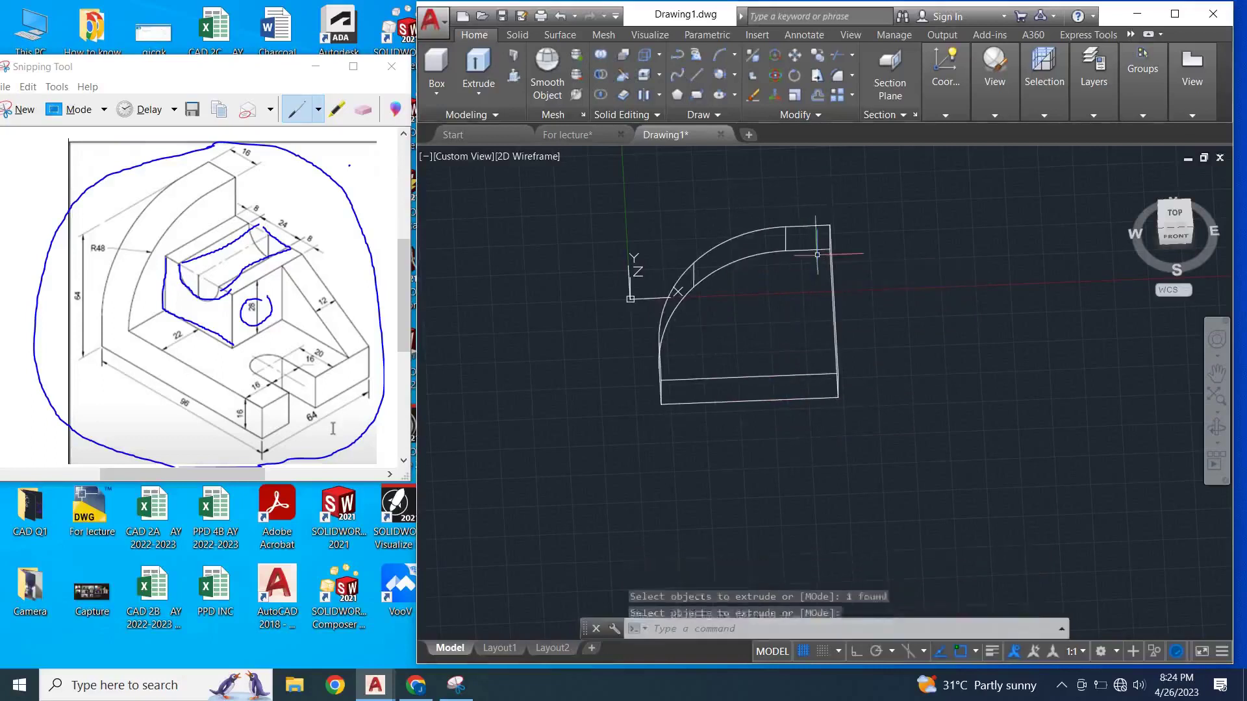
click(998, 115)
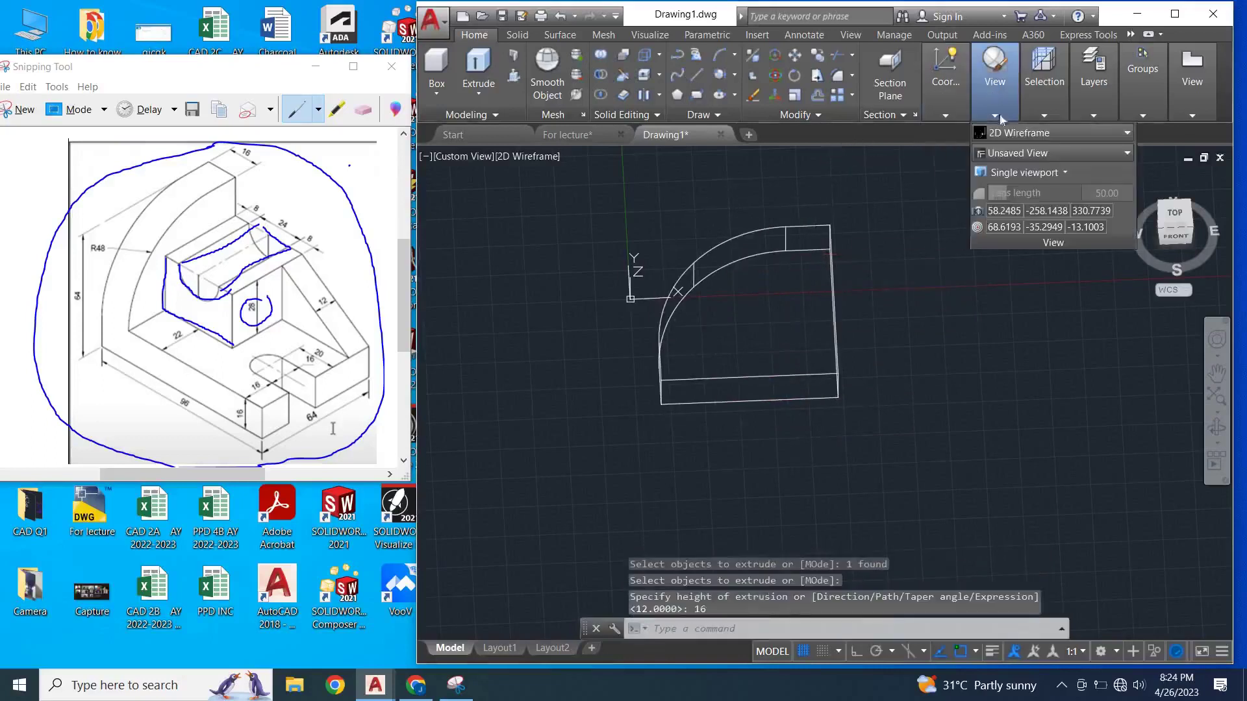
click(1007, 134)
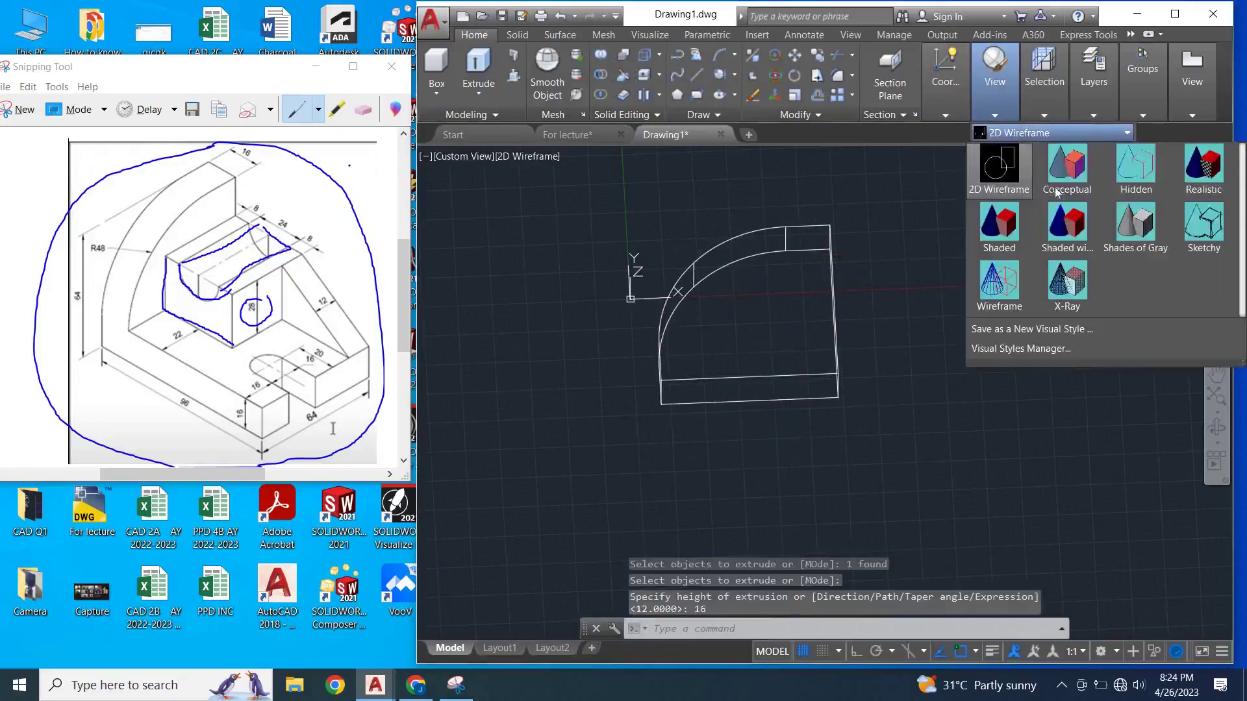
- Show Drawing1 in the Shaded style and start copying the quarter-round solid with COPYBASE
click(1000, 227)
scroll(923, 305, down, 2)
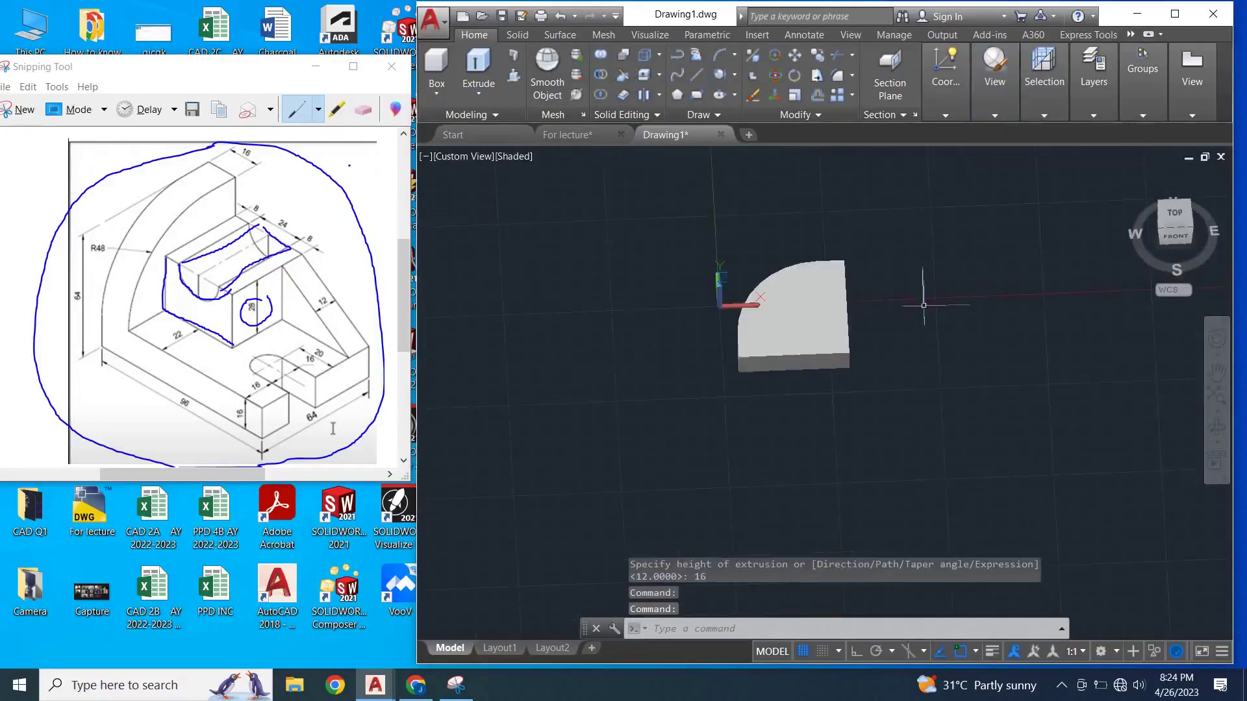
click(840, 347)
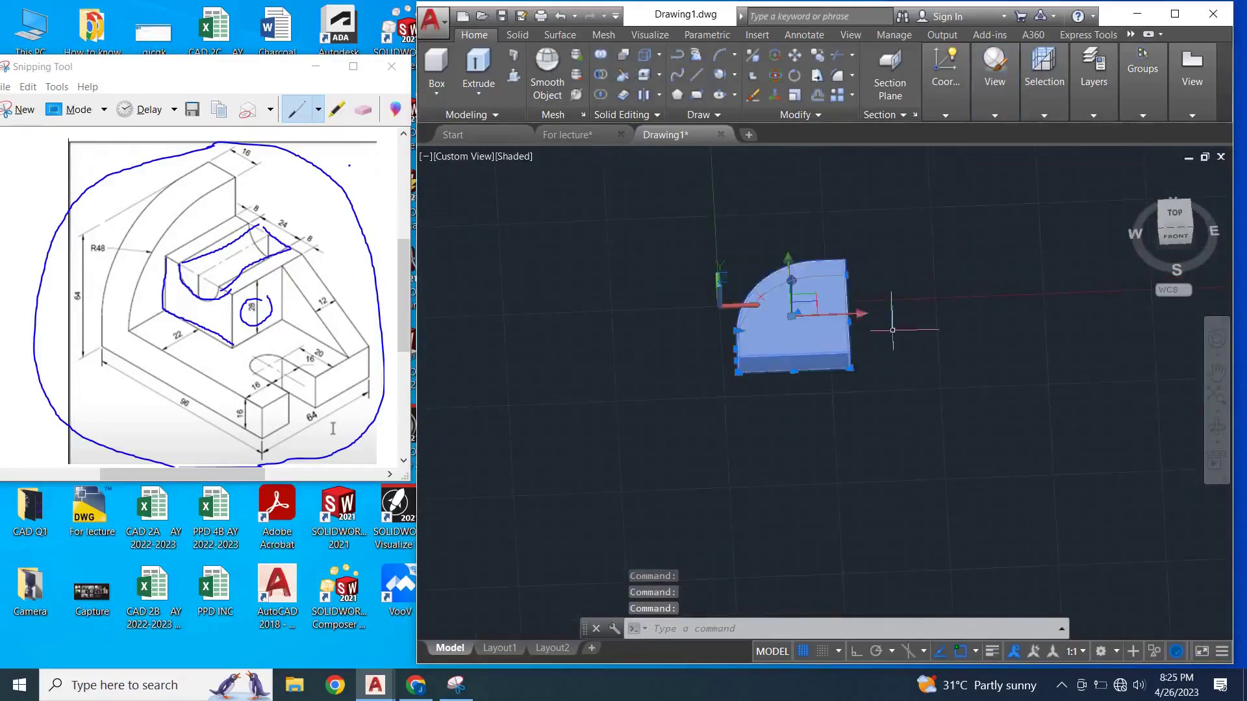
right_click(893, 332)
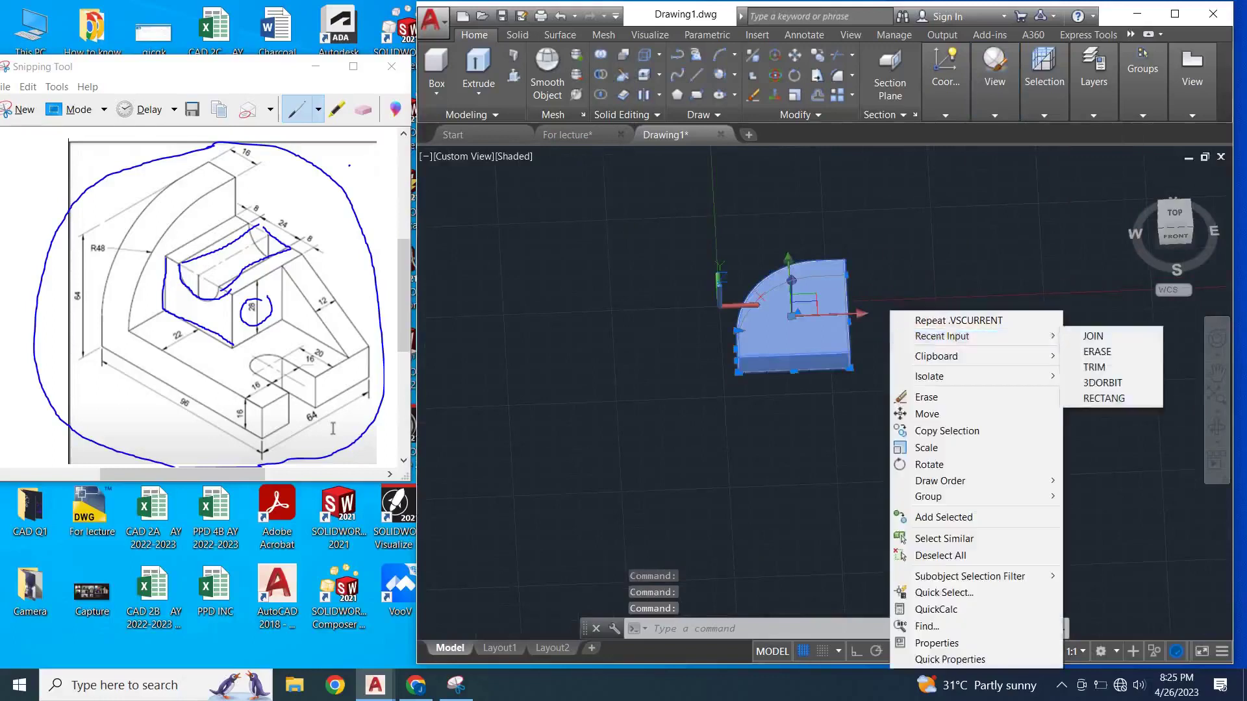
click(886, 249)
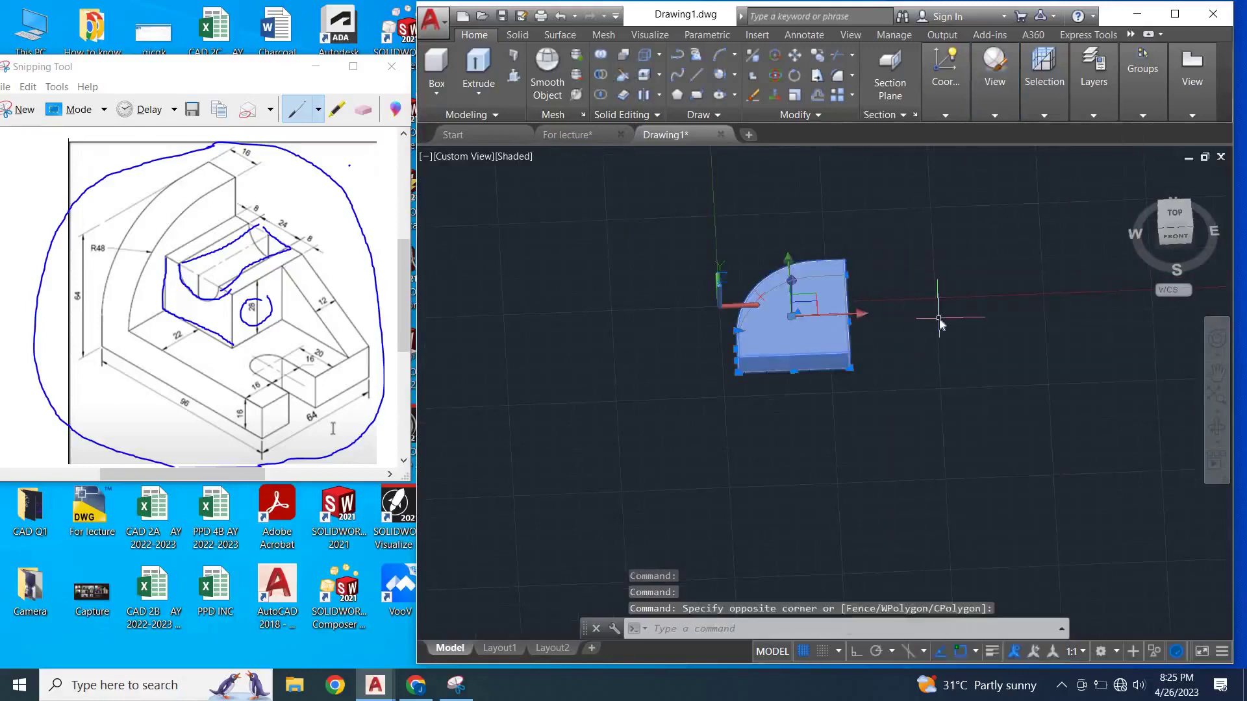
text(COP)
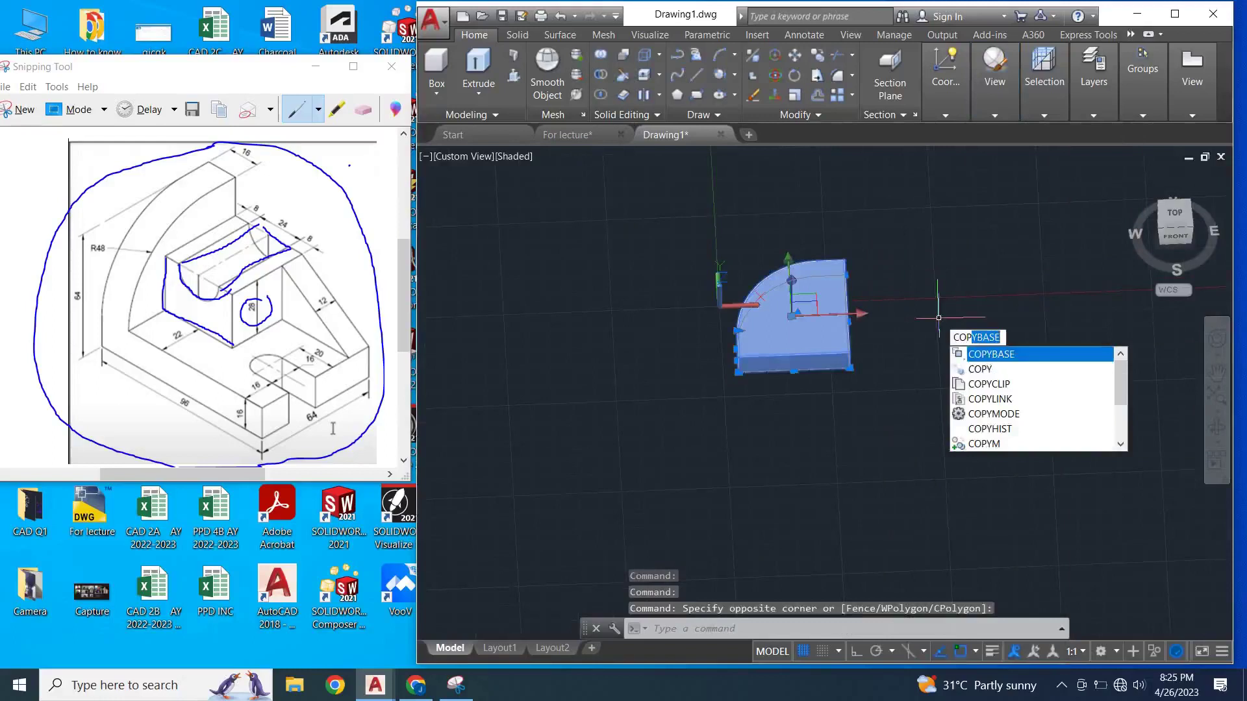
key(Return)
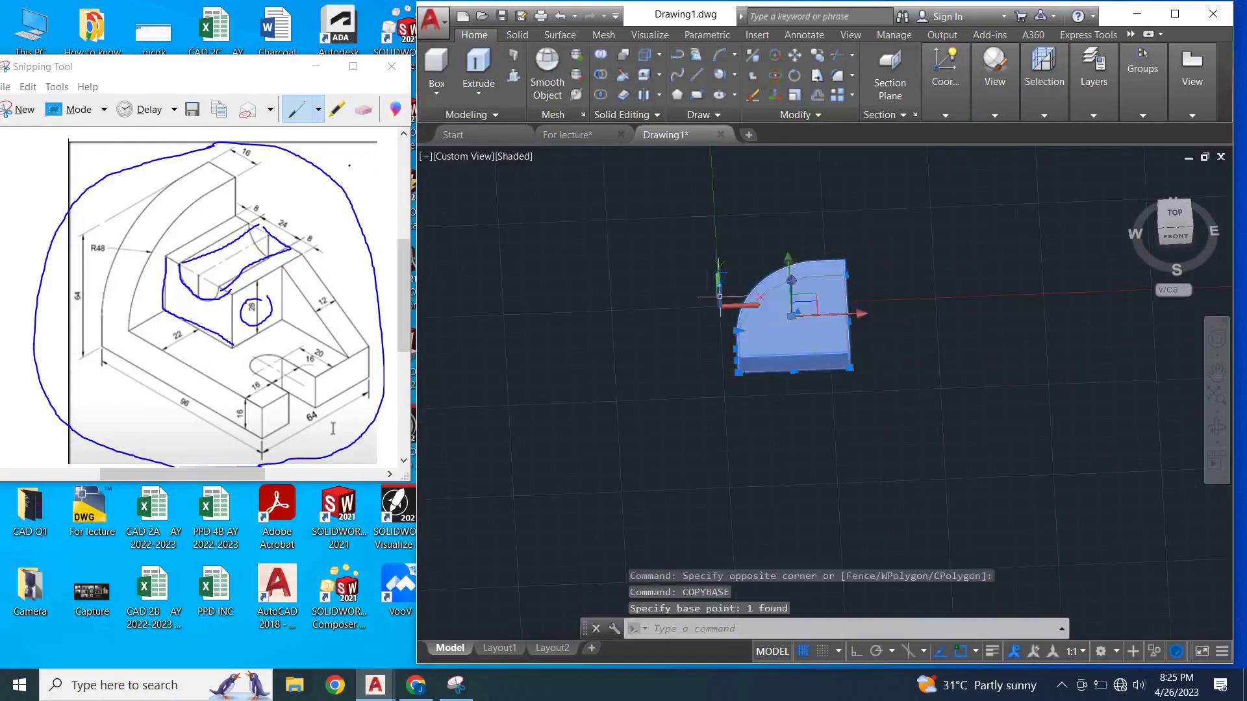
- Paste the quarter-round solid into For lecture, right of the square block, framing all solids
click(565, 133)
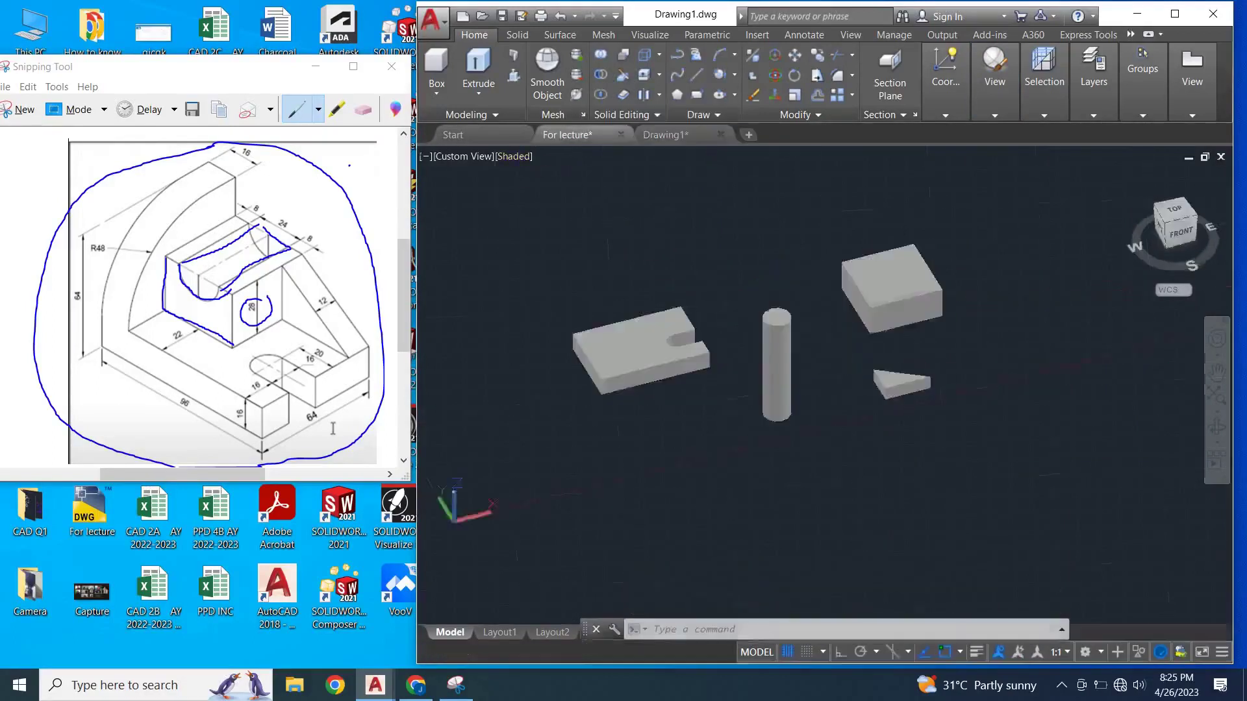
key(ctrl+v)
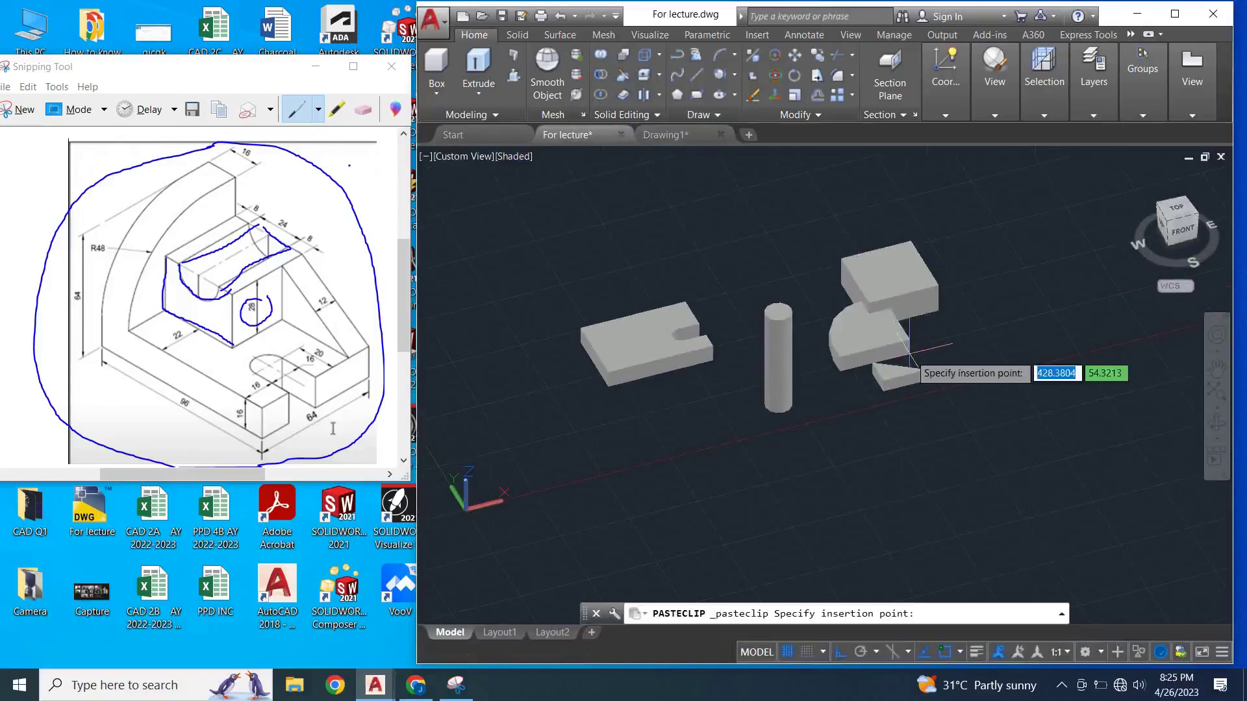
click(1071, 286)
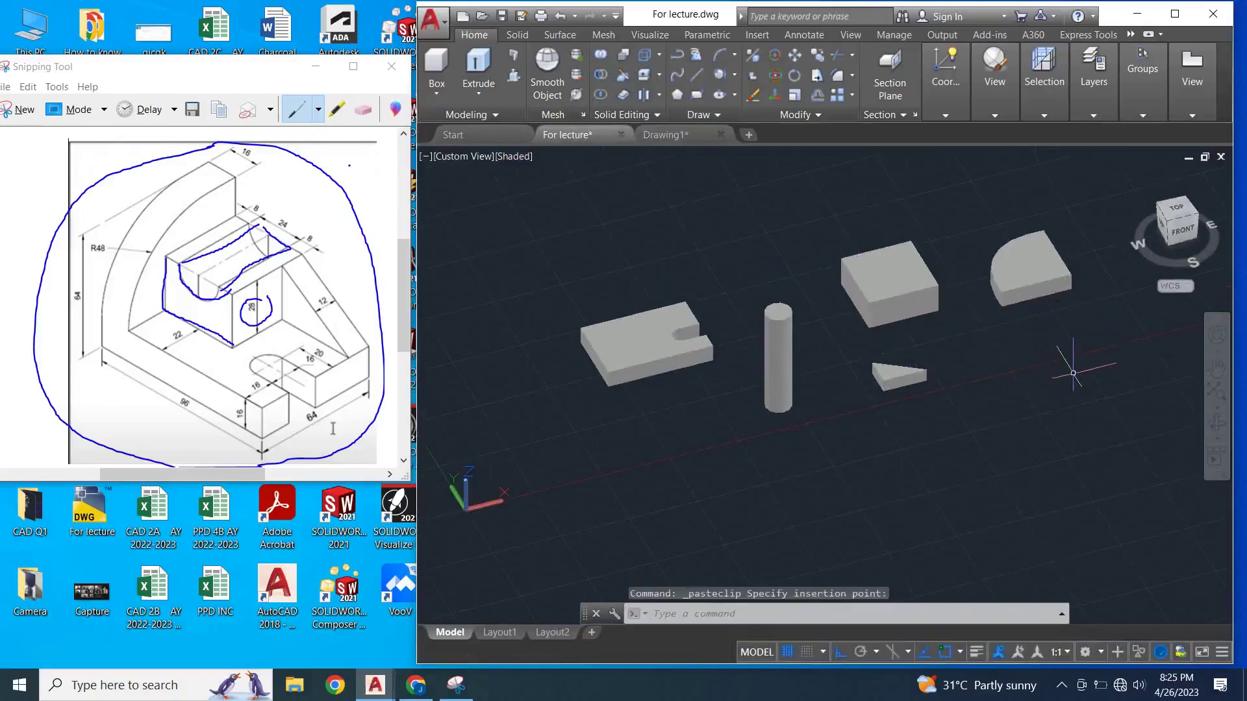
scroll(947, 412, down, 1)
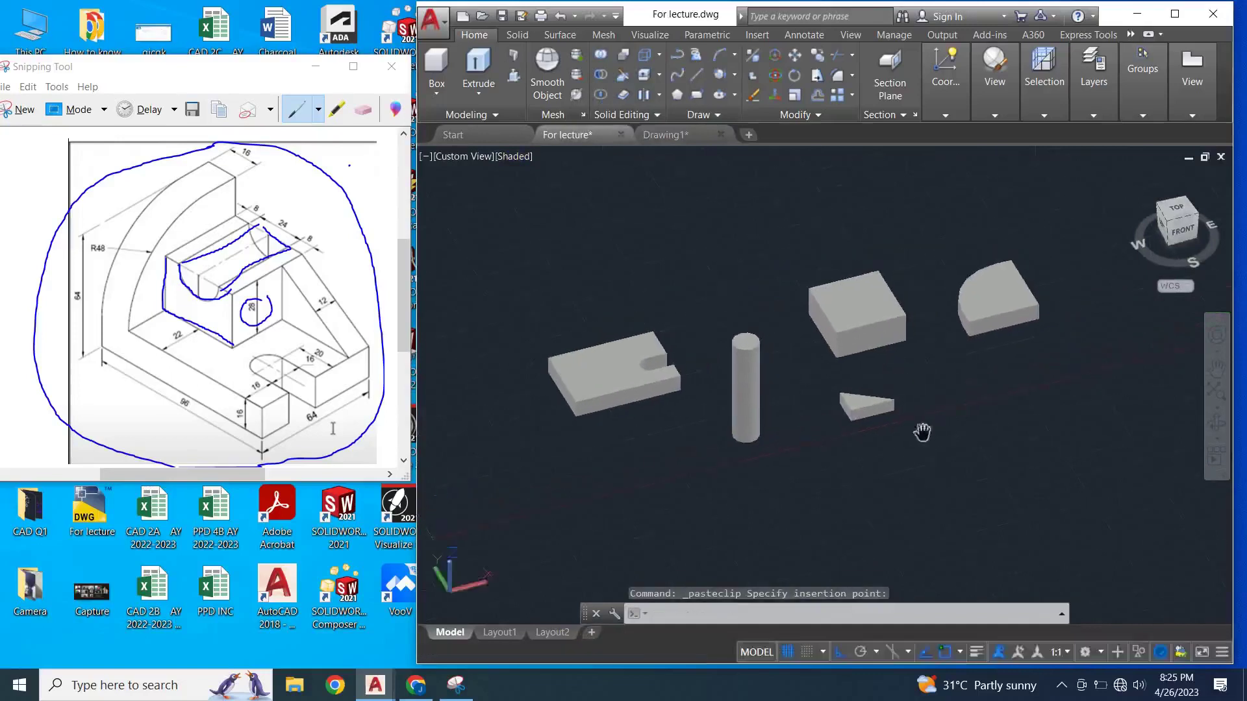
scroll(921, 431, down, 2)
middle_drag(908, 407, 902, 402)
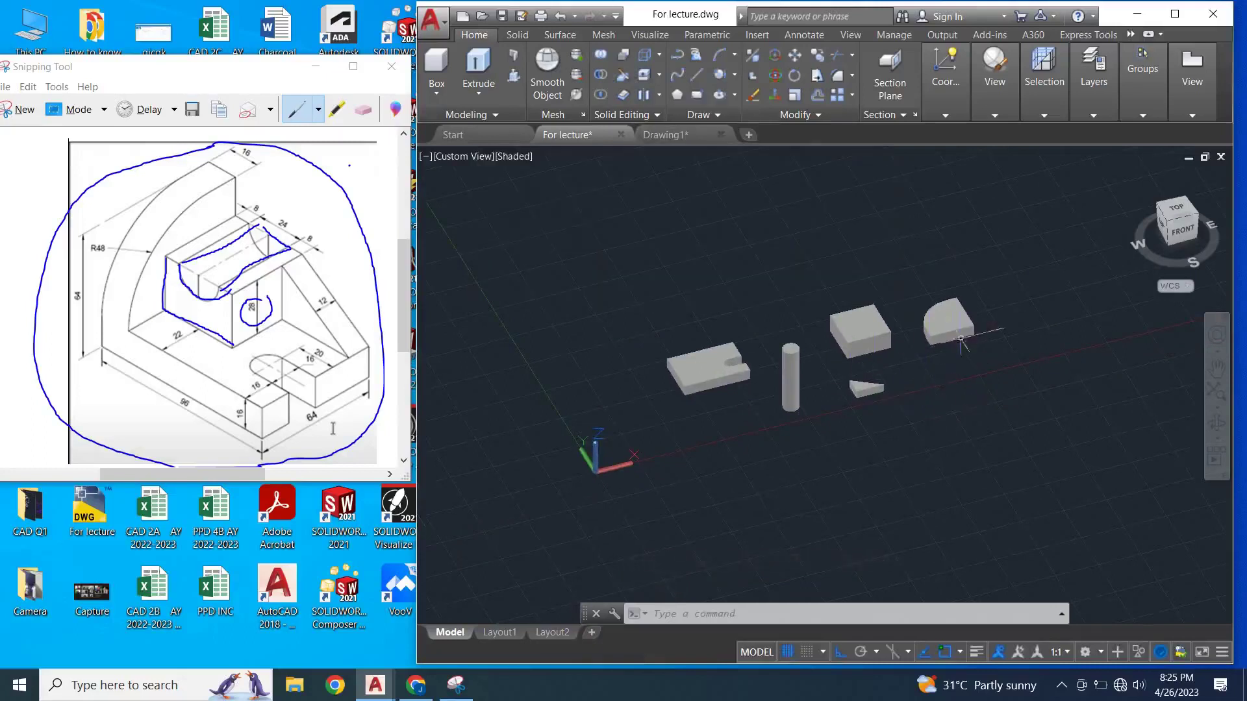
scroll(961, 338, up, 2)
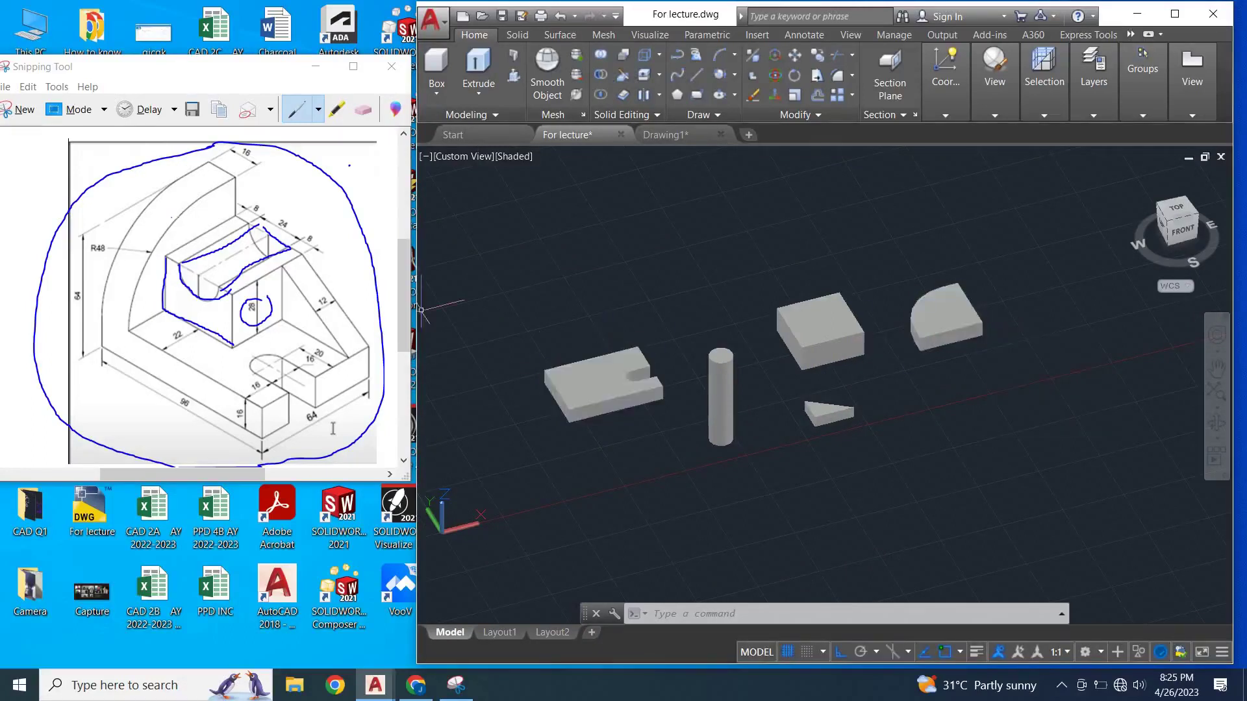
click(167, 199)
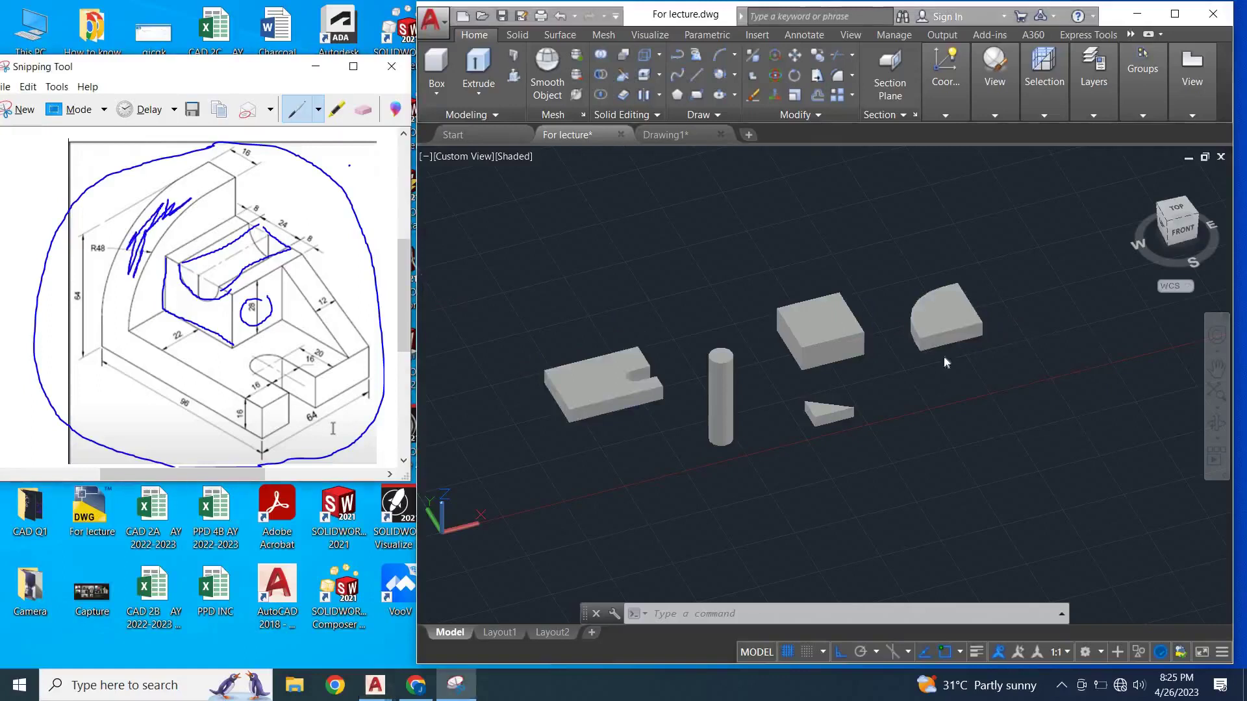
- Start ALIGN and select the quarter-round upright as the object to align
click(969, 383)
click(986, 419)
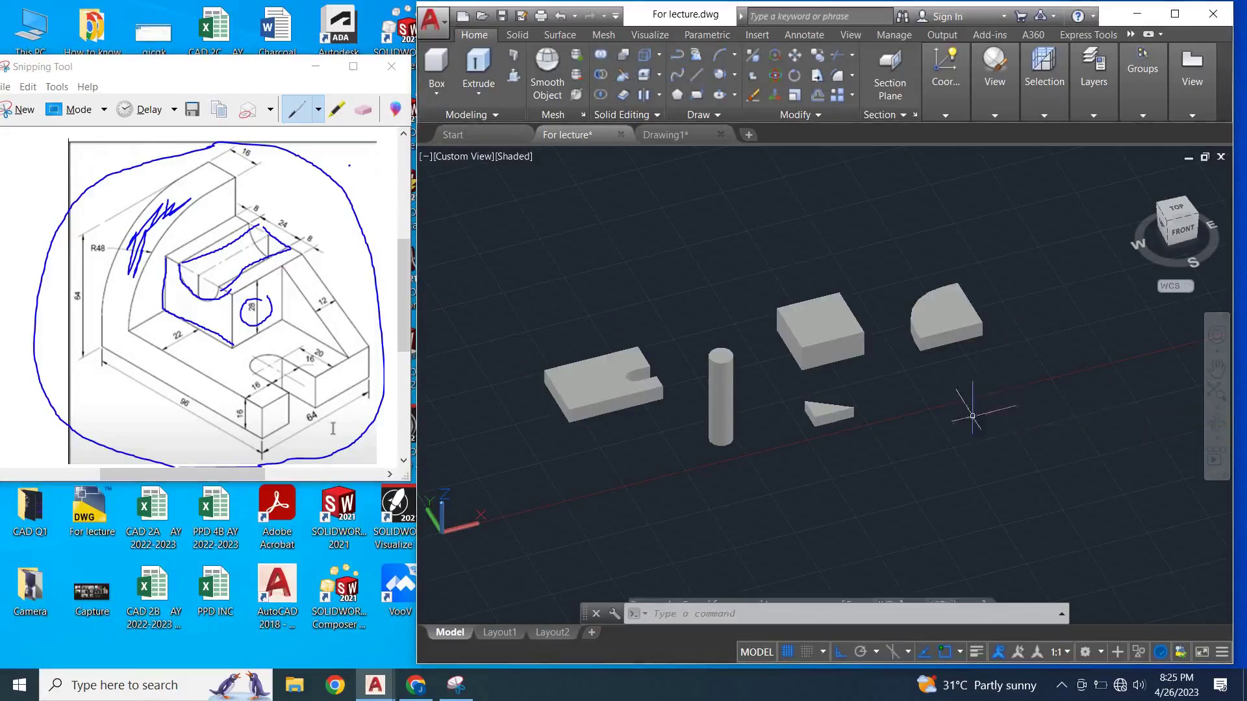
text(al)
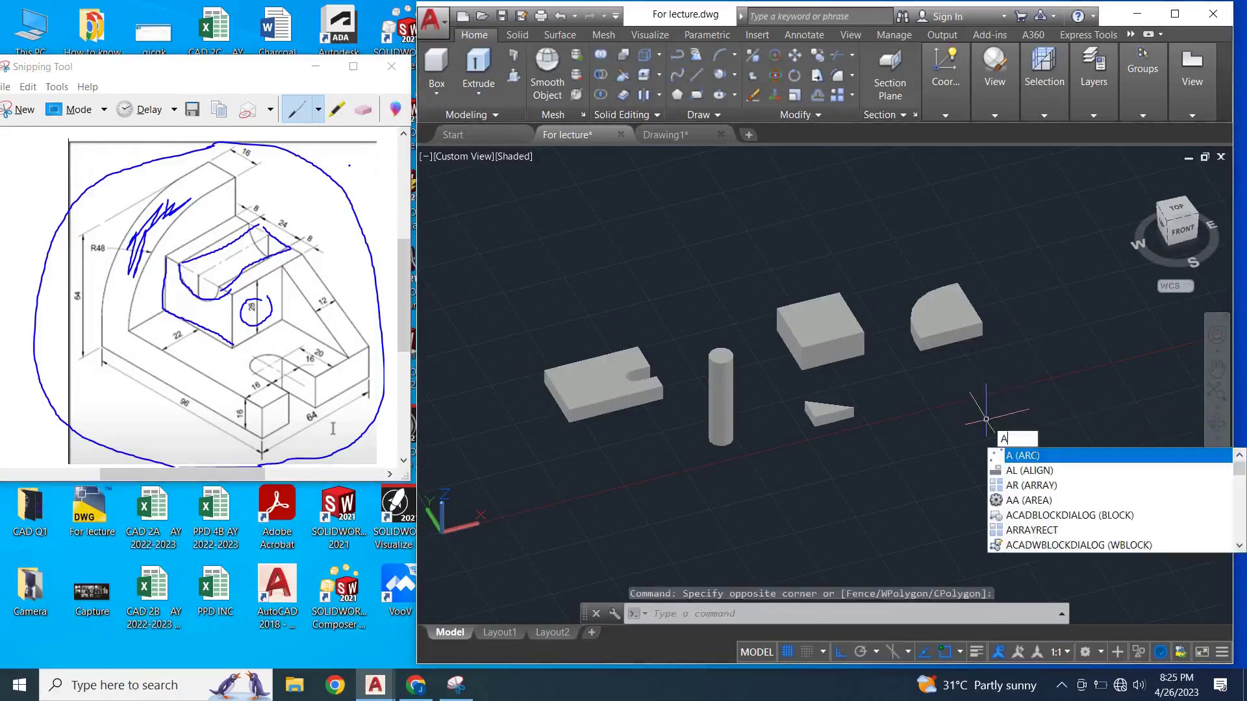
text(ig)
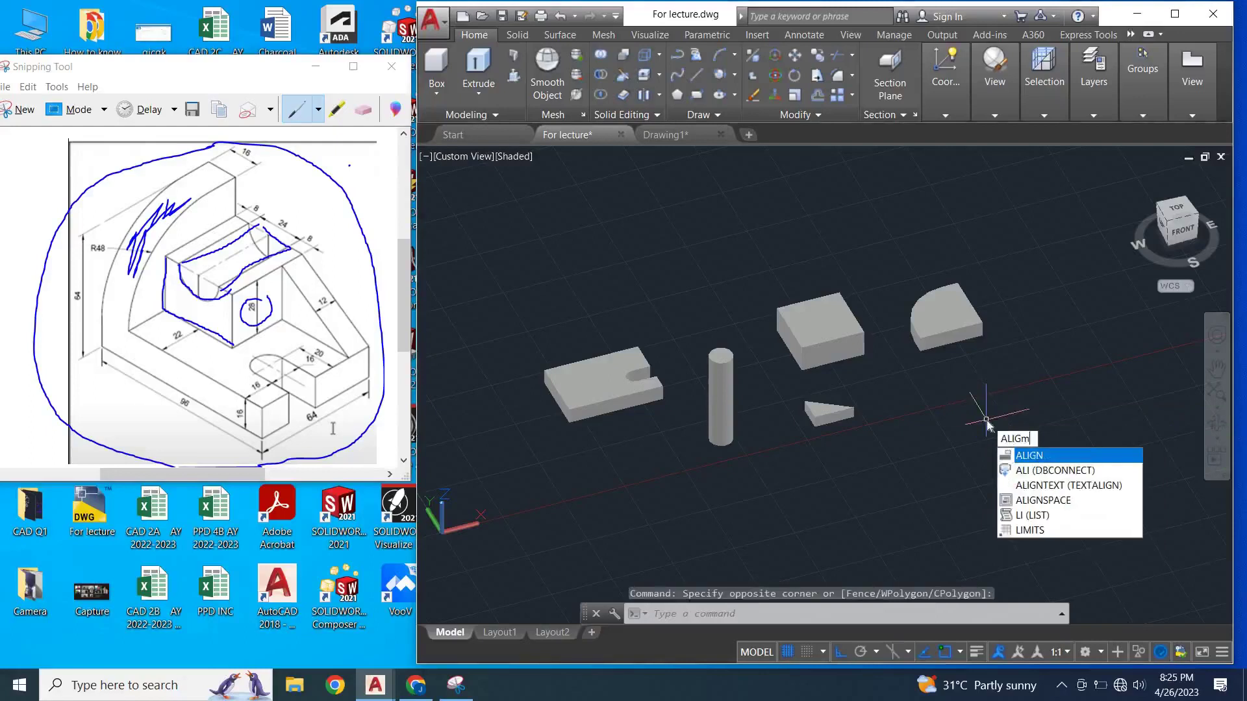
key(BackSpace)
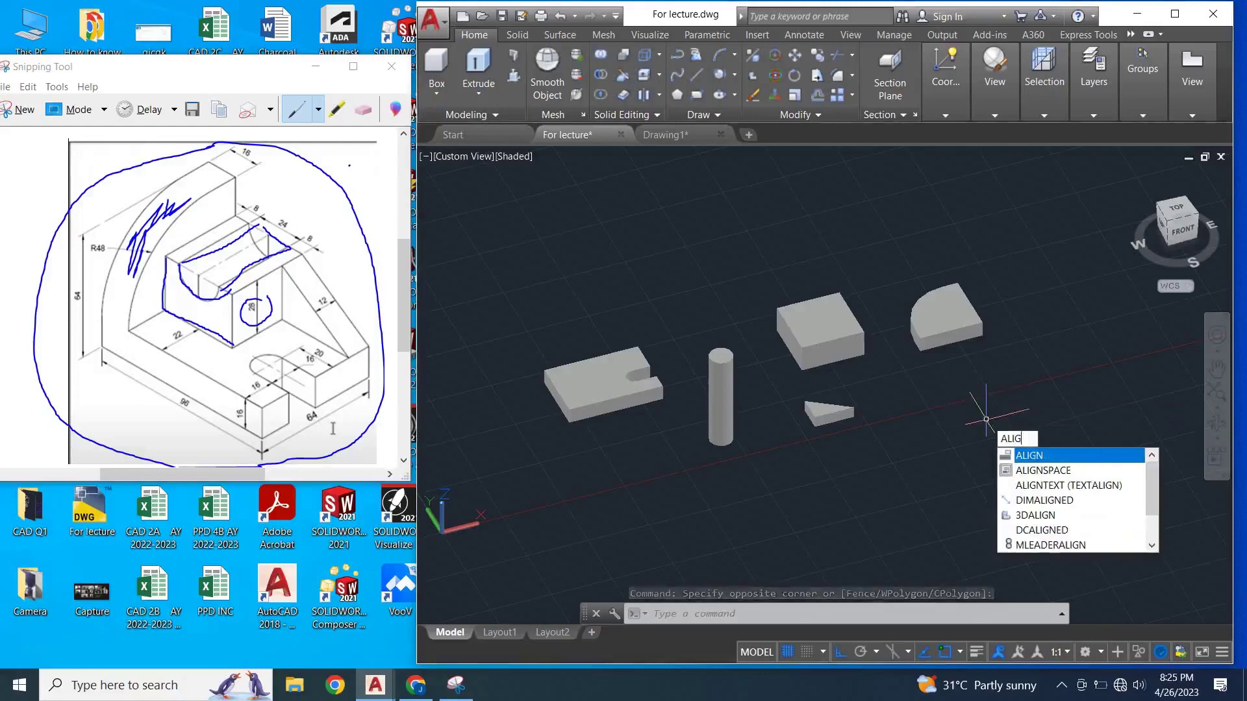
key(Return)
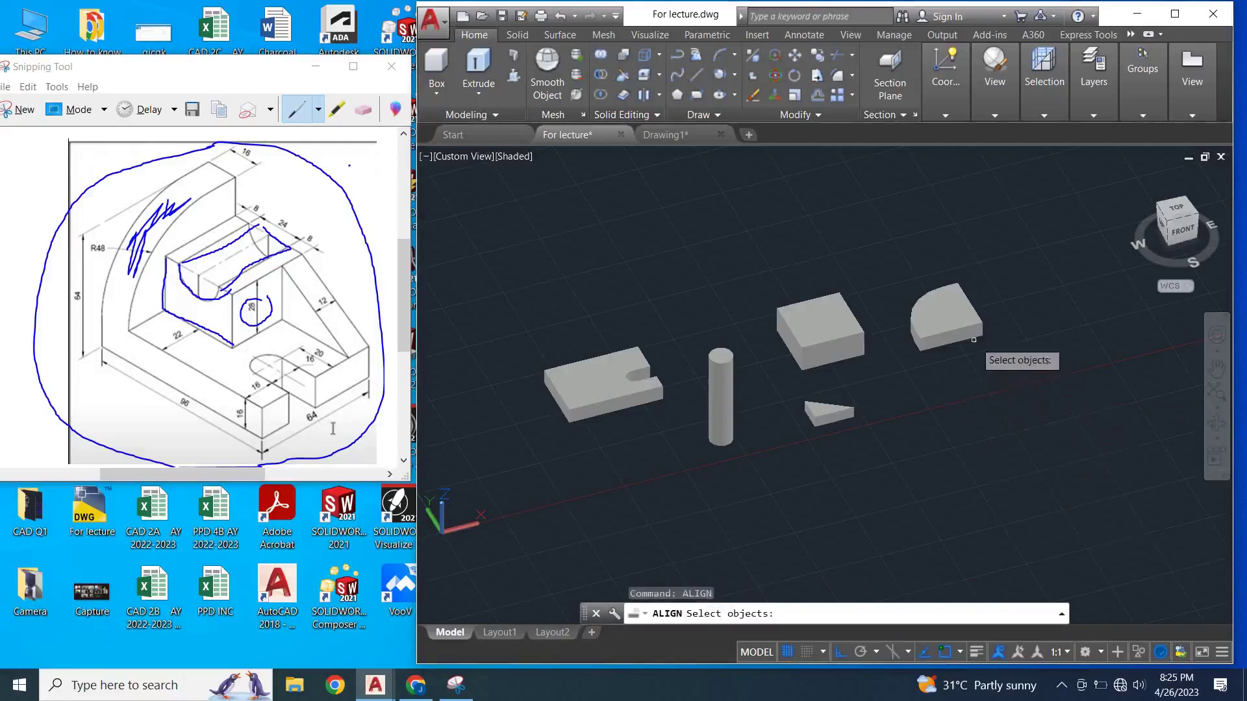
click(966, 329)
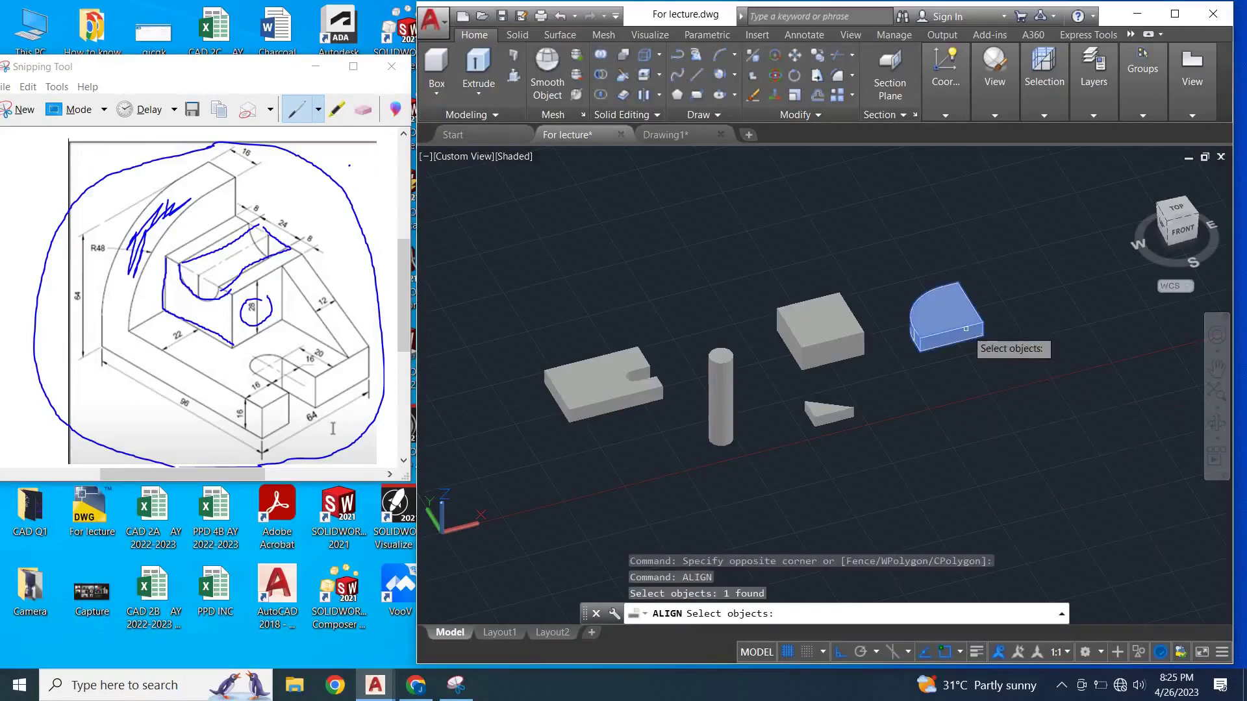
key(Return)
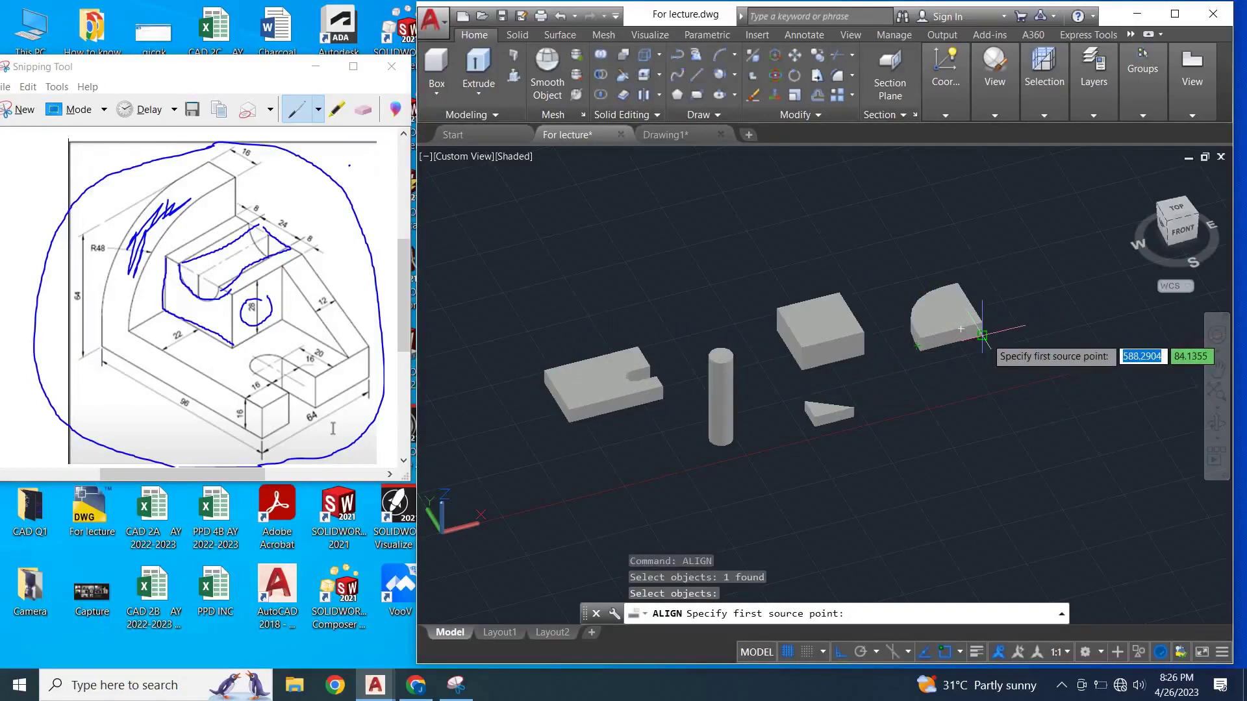
- Match three quarter-round corners to three slotted-plate corners, standing it on the plate's back edge
click(982, 335)
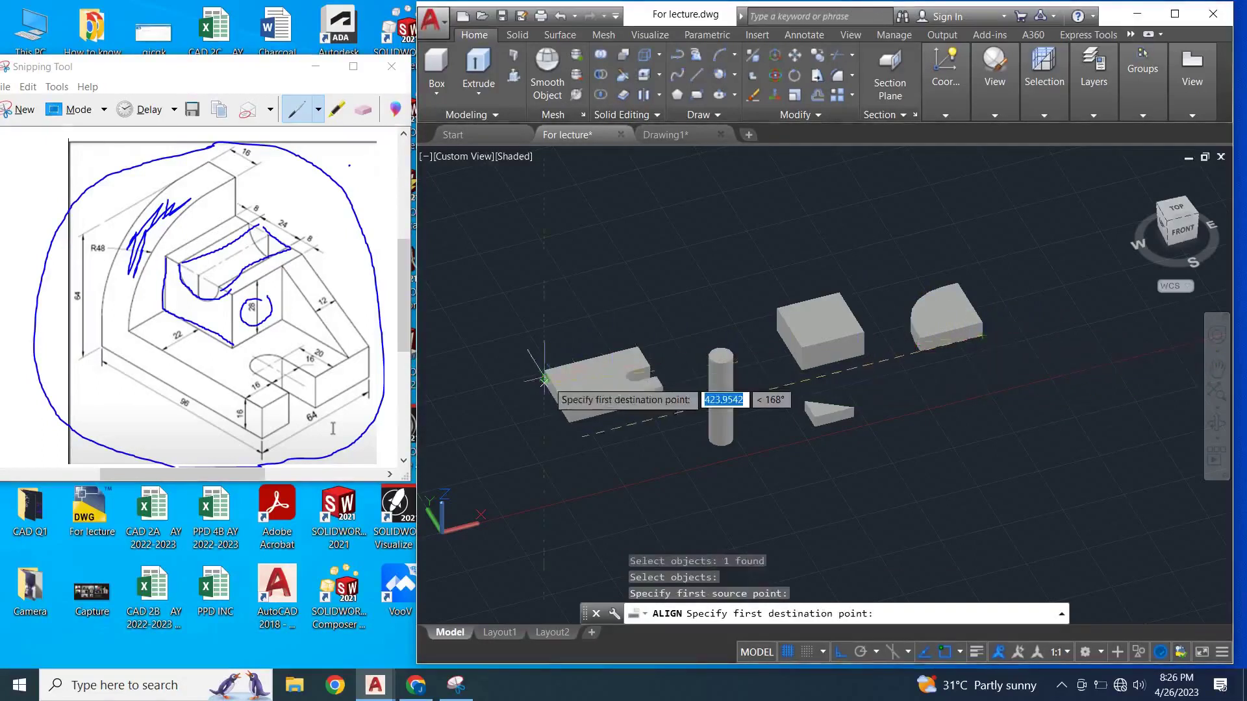
click(544, 380)
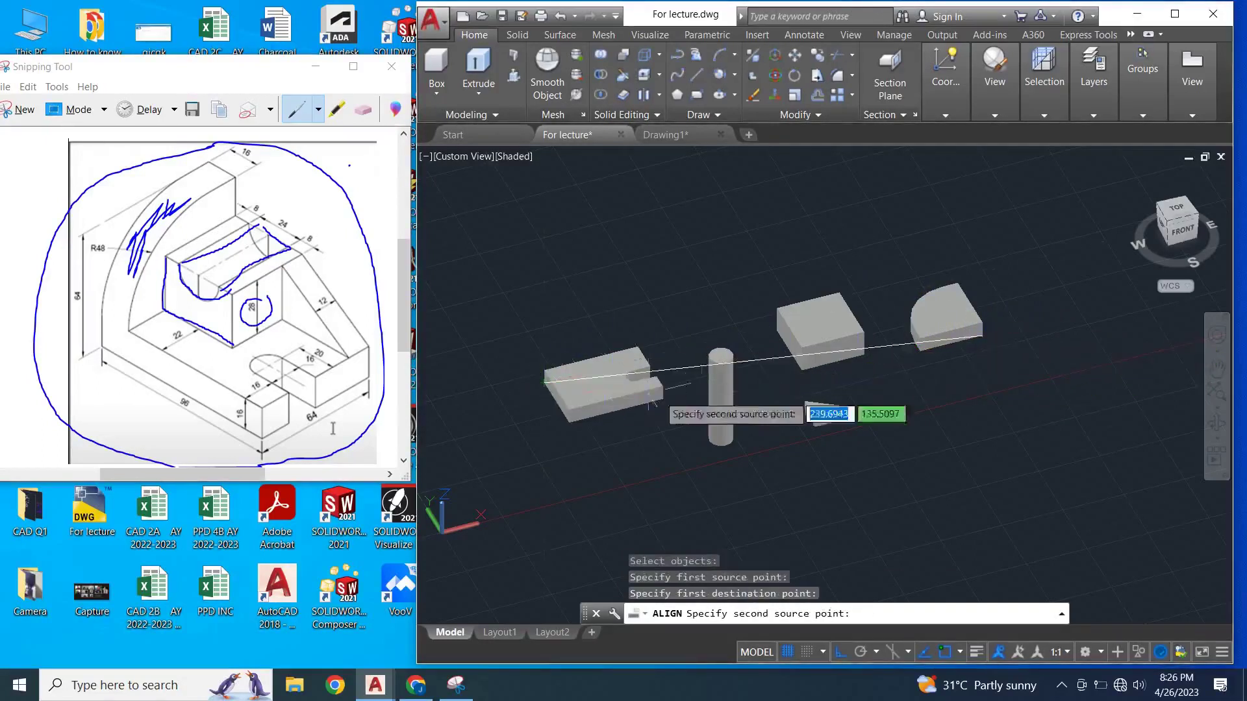
click(992, 330)
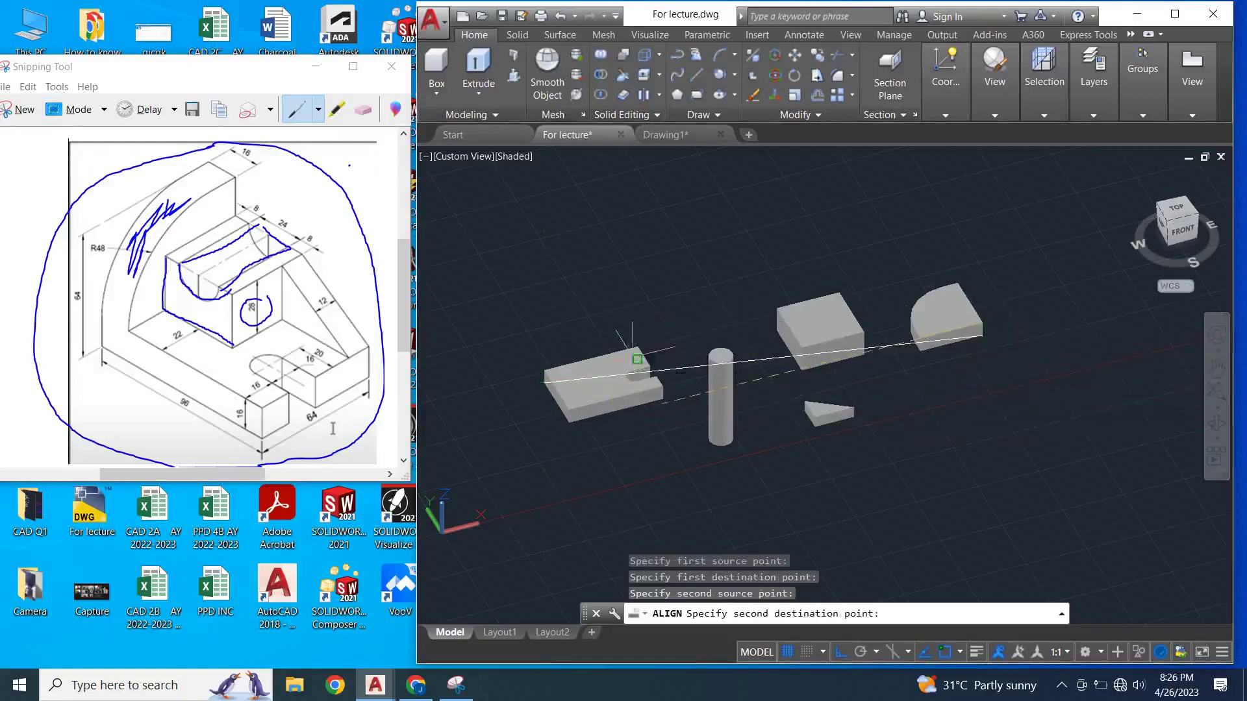
scroll(637, 360, up, 5)
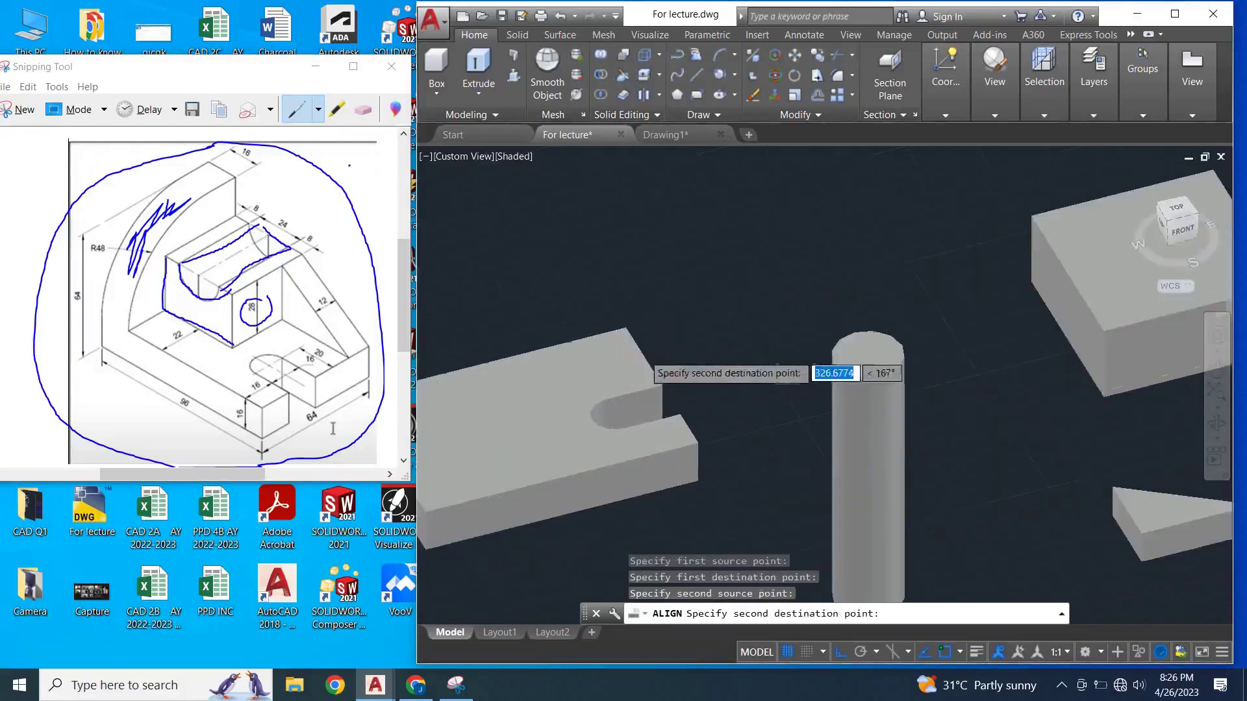
click(626, 366)
scroll(626, 366, down, 5)
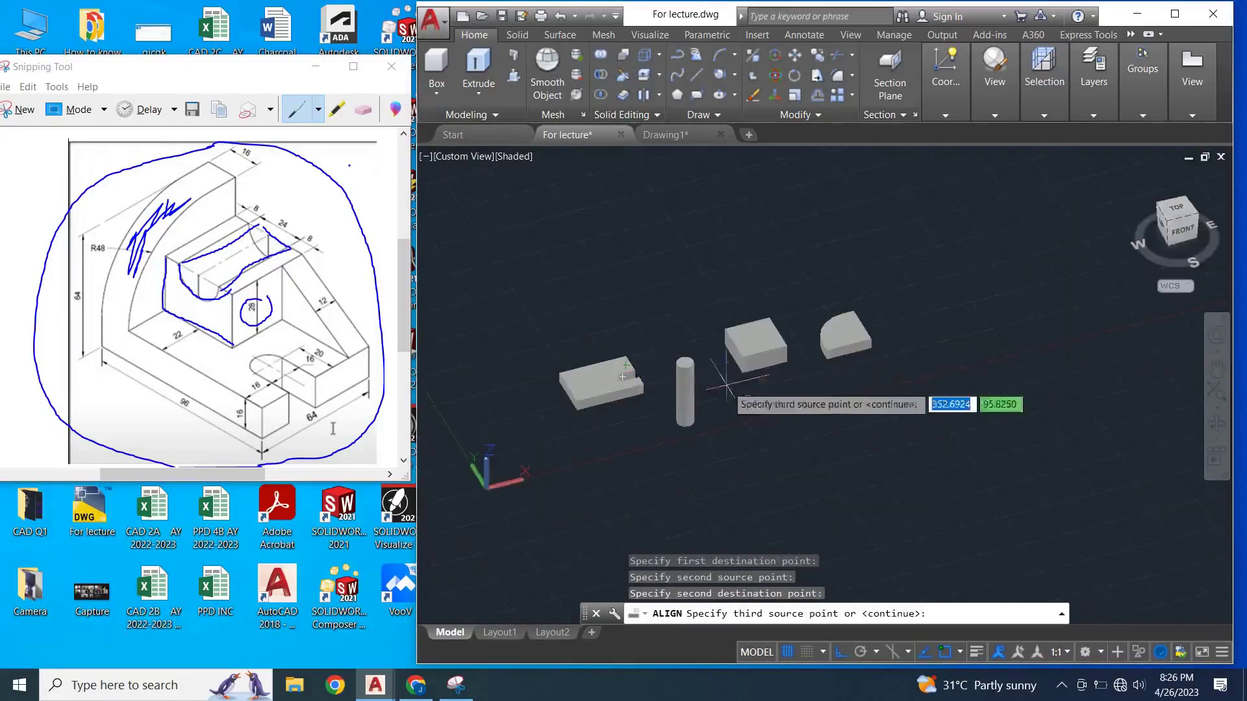
click(836, 316)
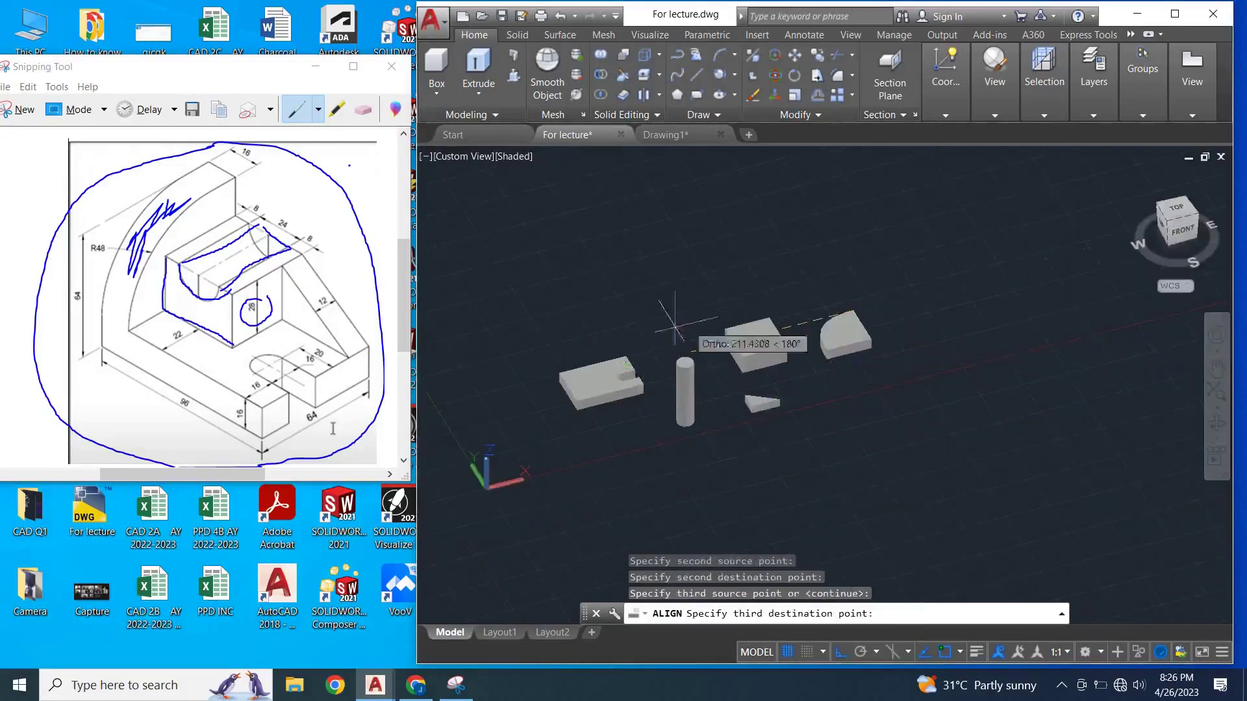
click(560, 374)
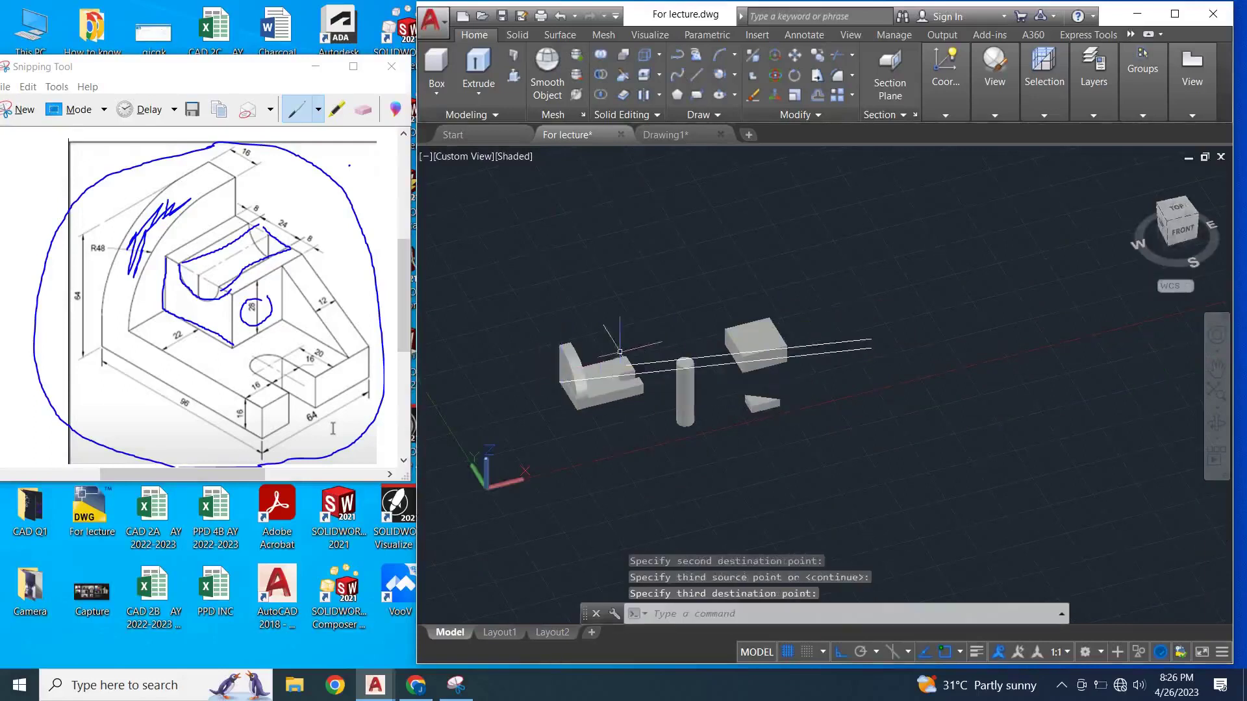
scroll(649, 390, up, 3)
scroll(649, 403, down, 3)
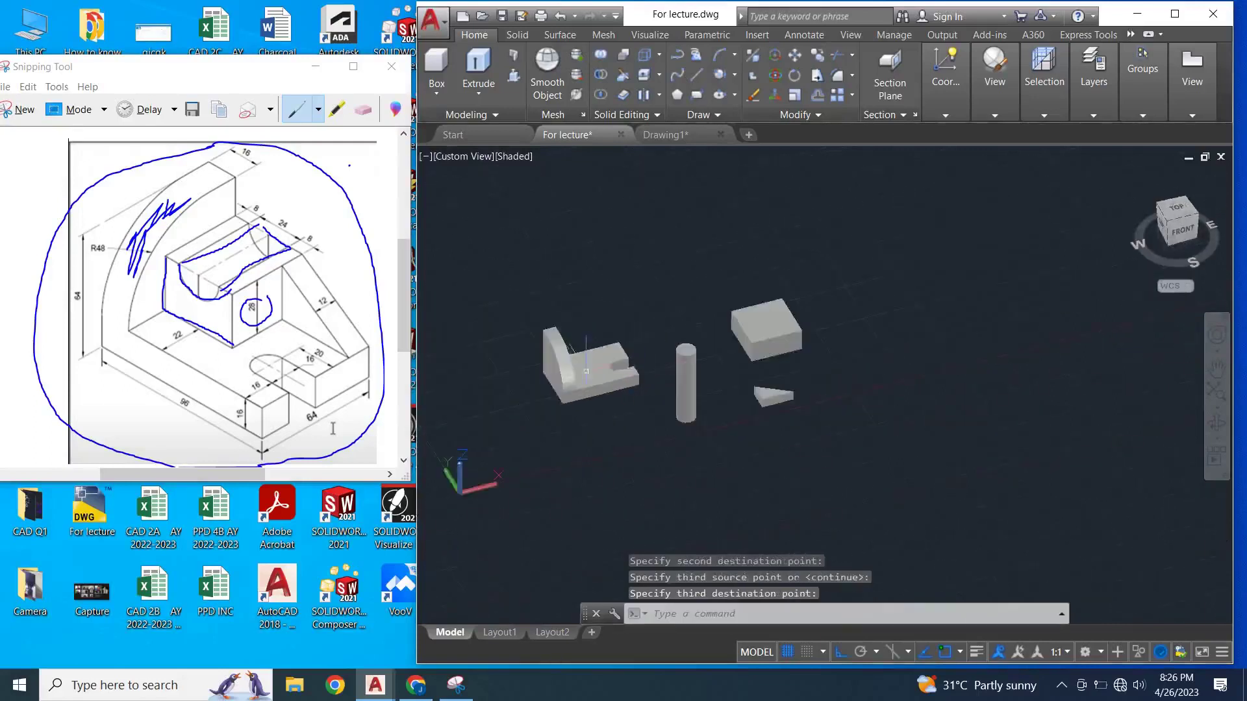
scroll(651, 415, up, 3)
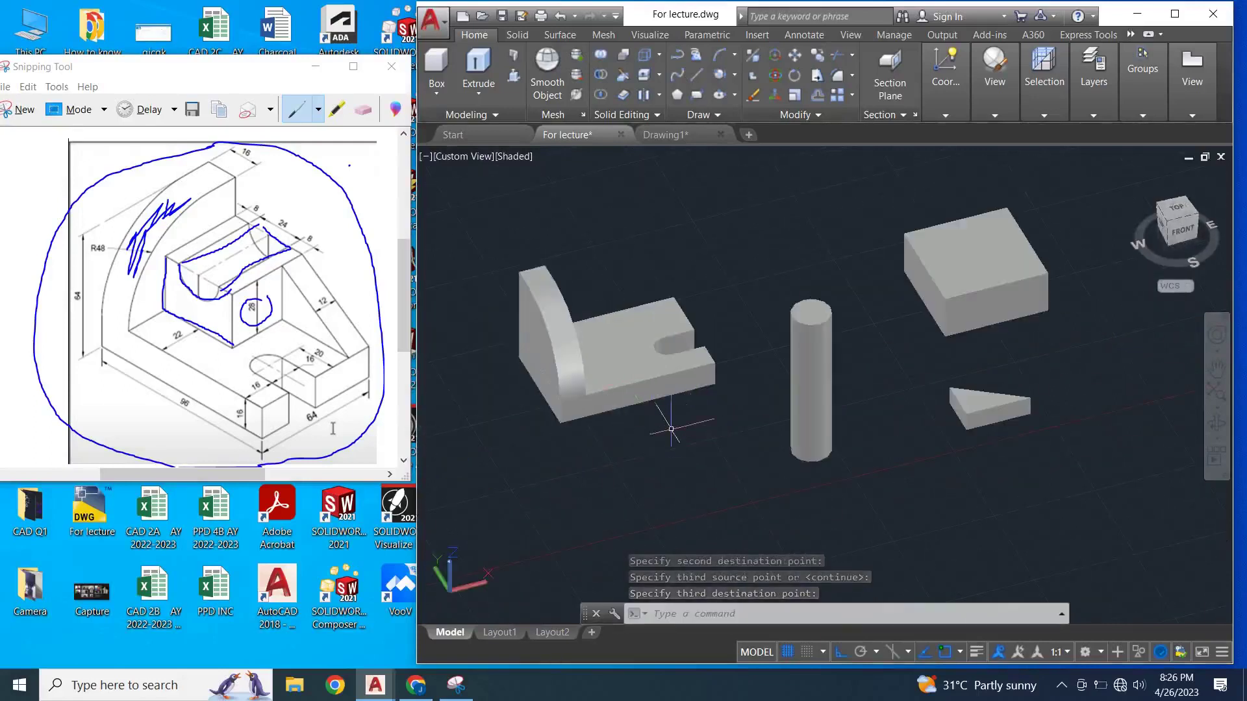
scroll(672, 426, down, 2)
text(A)
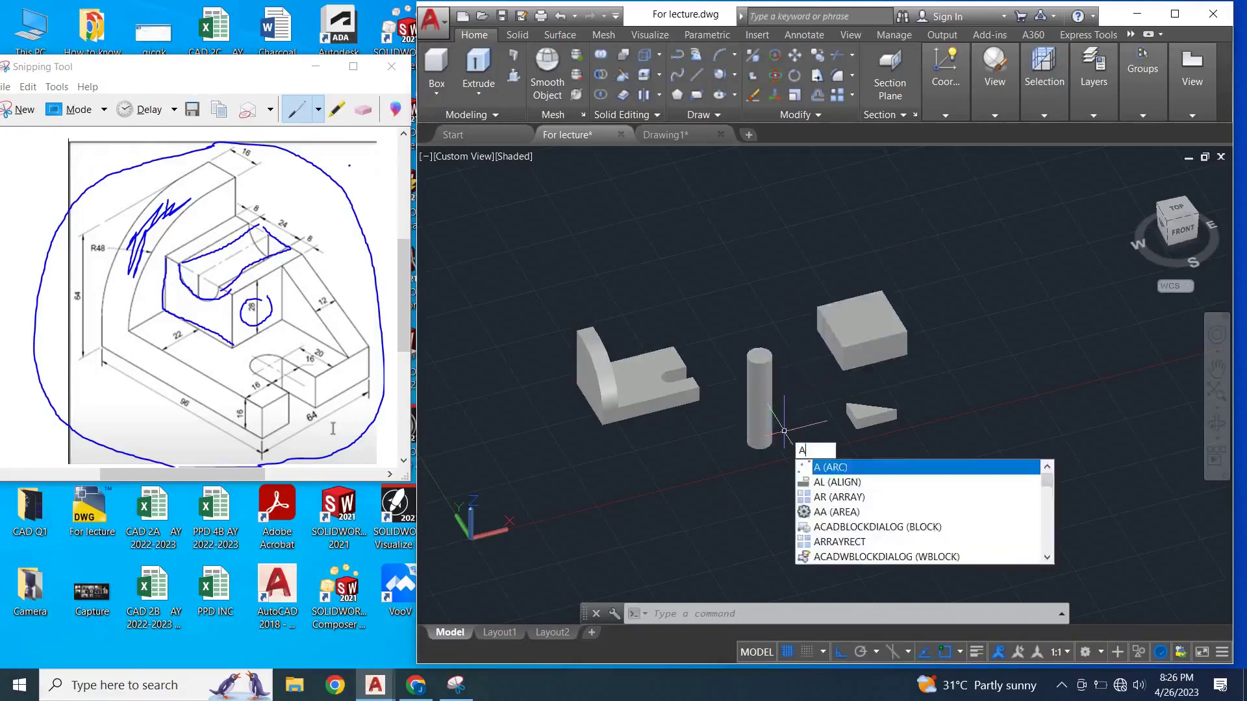
- Run ALIGN again with the cylinder as the object to align
text(lign)
key(Return)
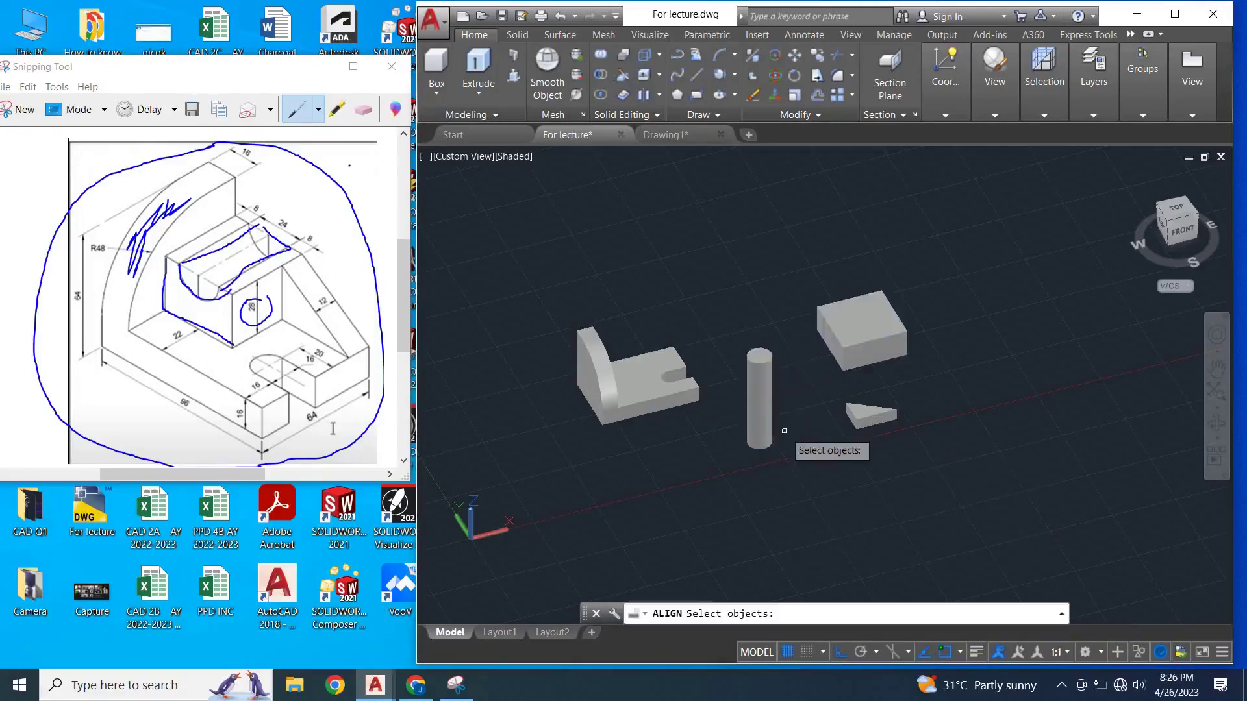
click(768, 424)
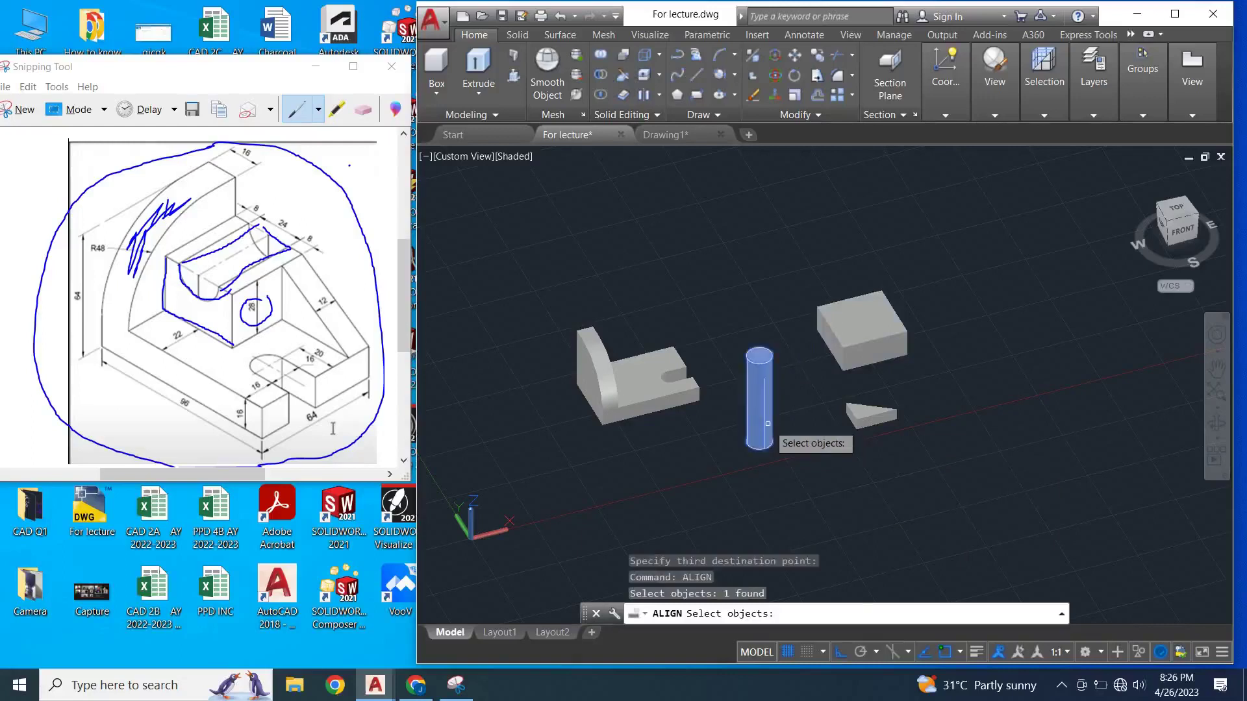
key(Return)
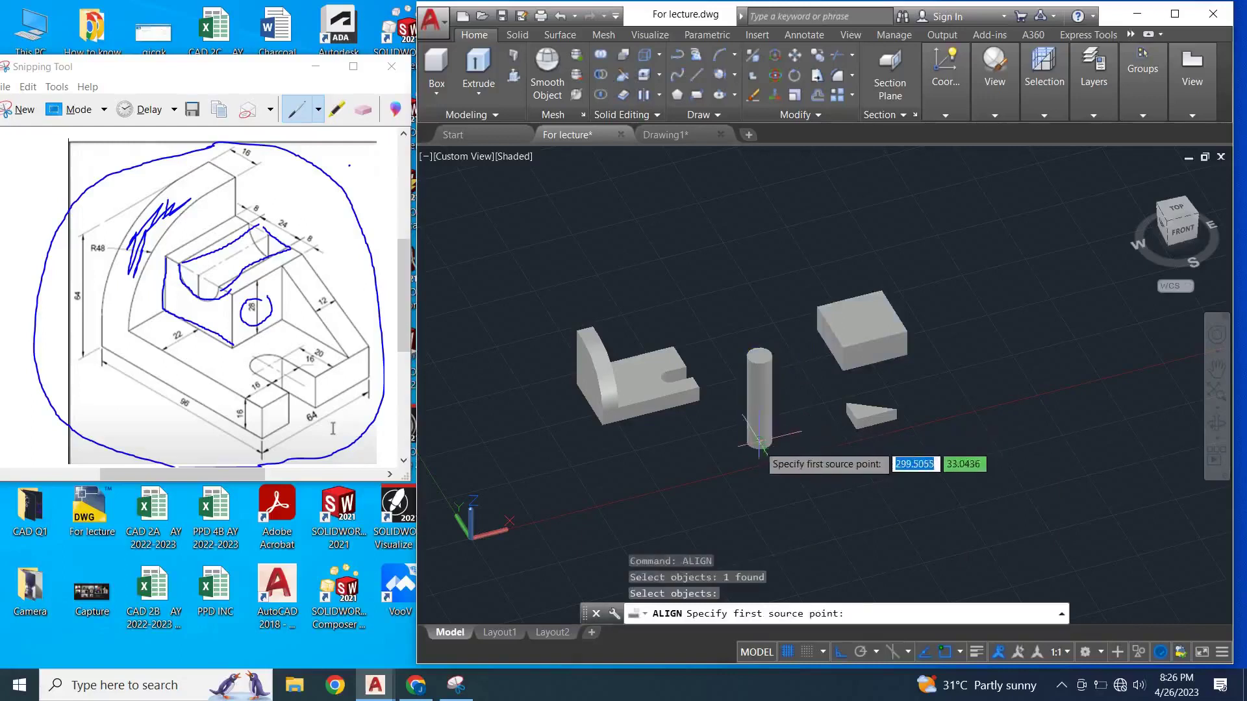
- Map the cylinder's bottom and top centres to two block corners, without scaling
click(760, 443)
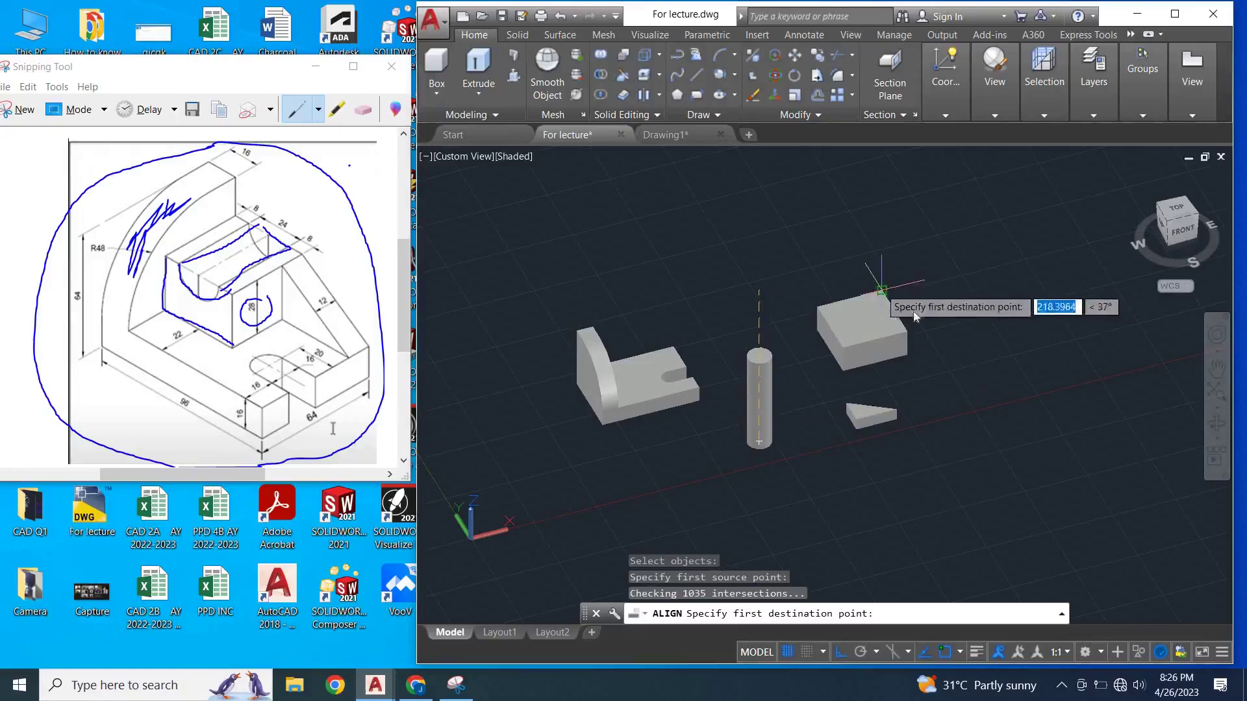
click(881, 292)
click(757, 353)
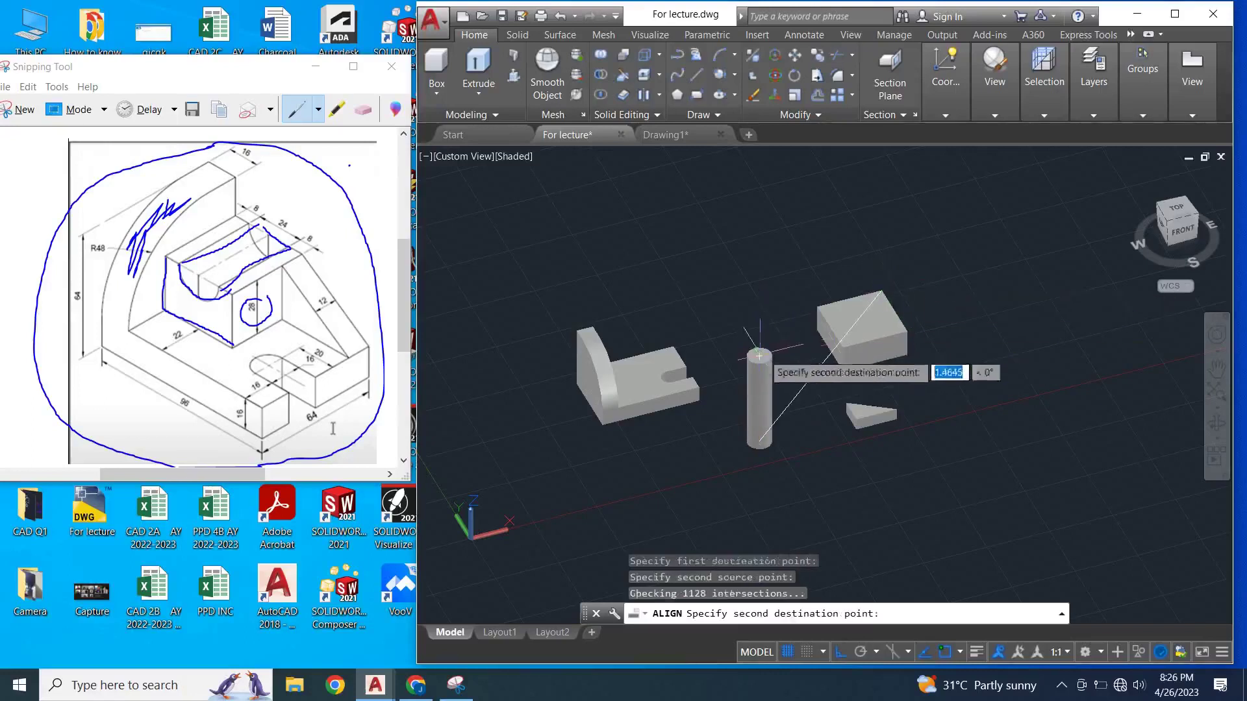
click(907, 332)
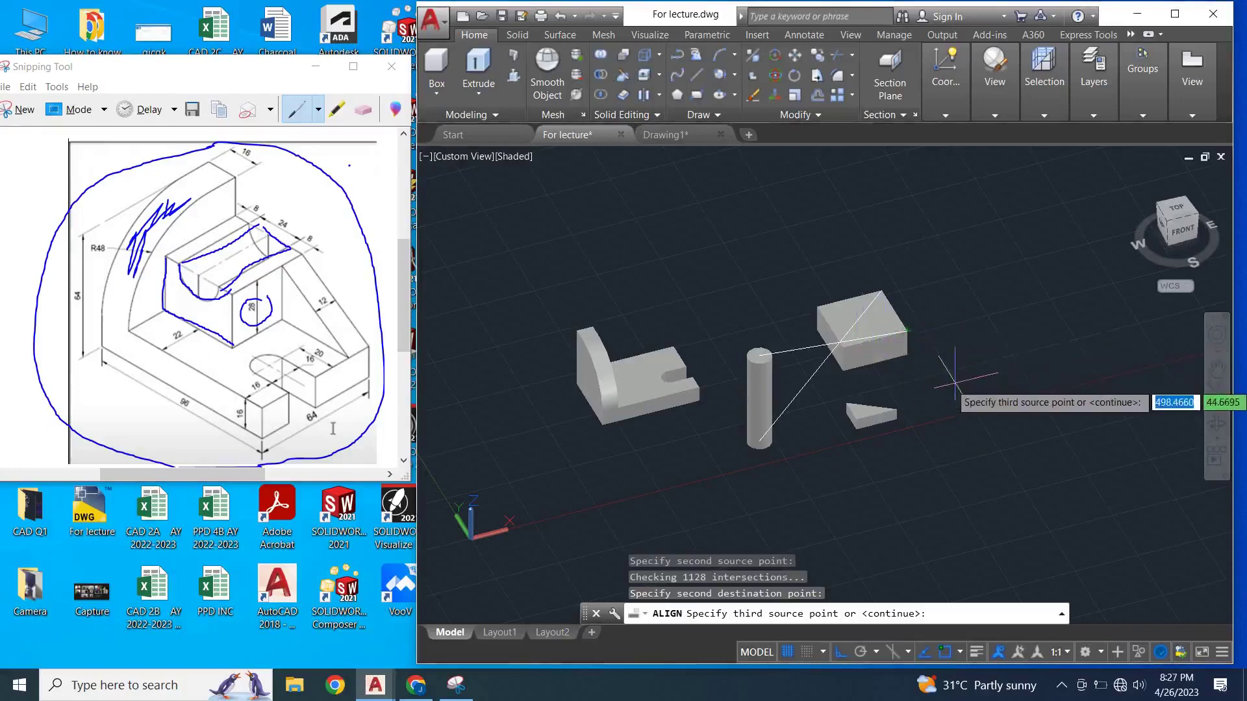
key(Return)
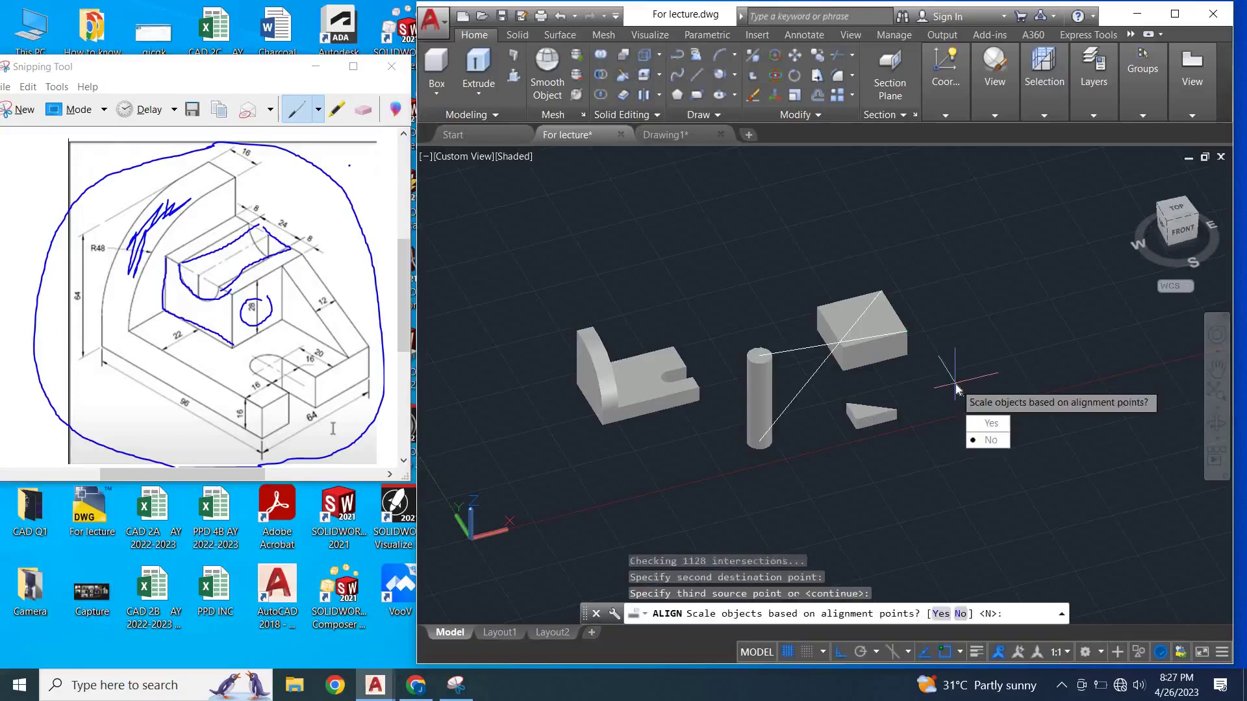
key(Return)
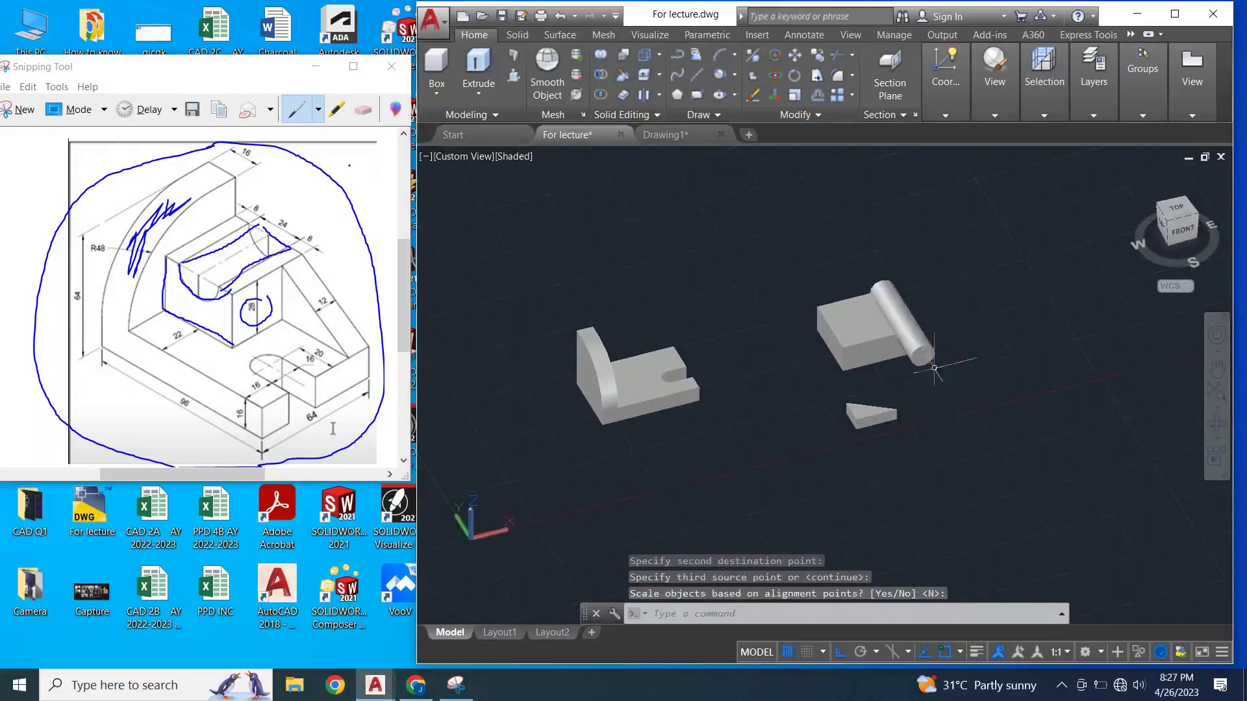
scroll(934, 368, up, 2)
scroll(941, 325, down, 1)
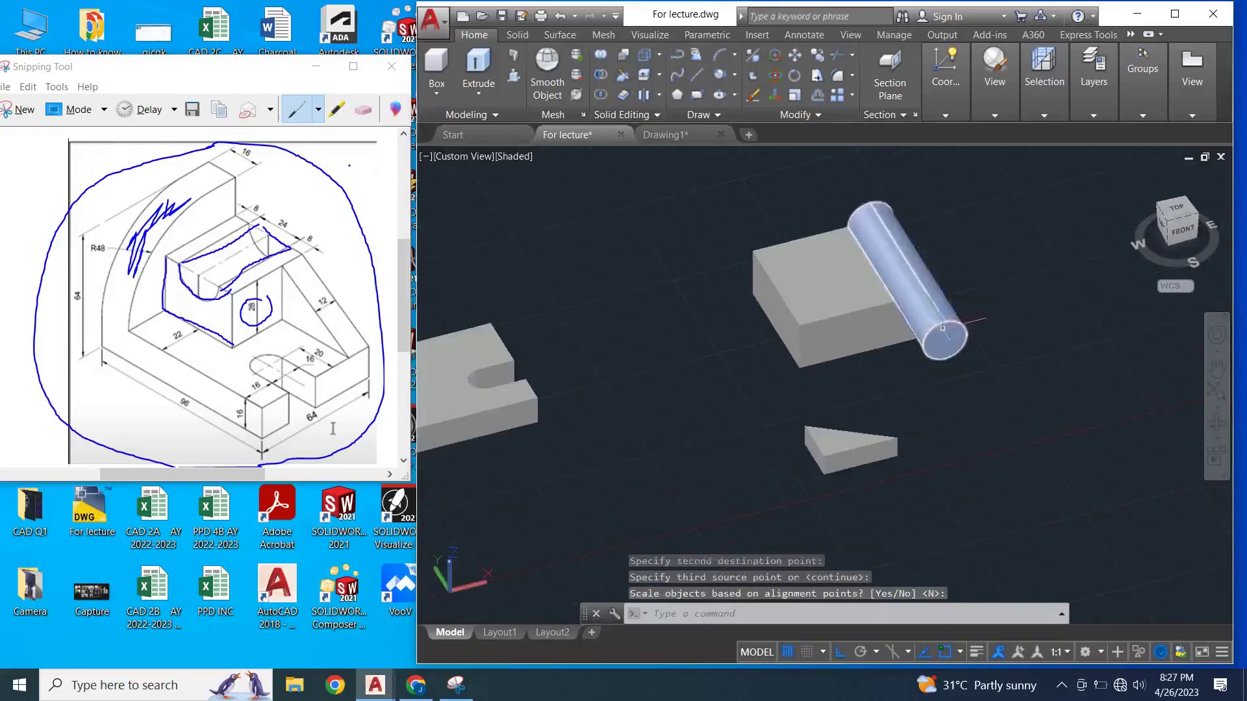
click(943, 328)
- Move the cylinder by its end so it runs across the middle of the block's top
right_click(1008, 345)
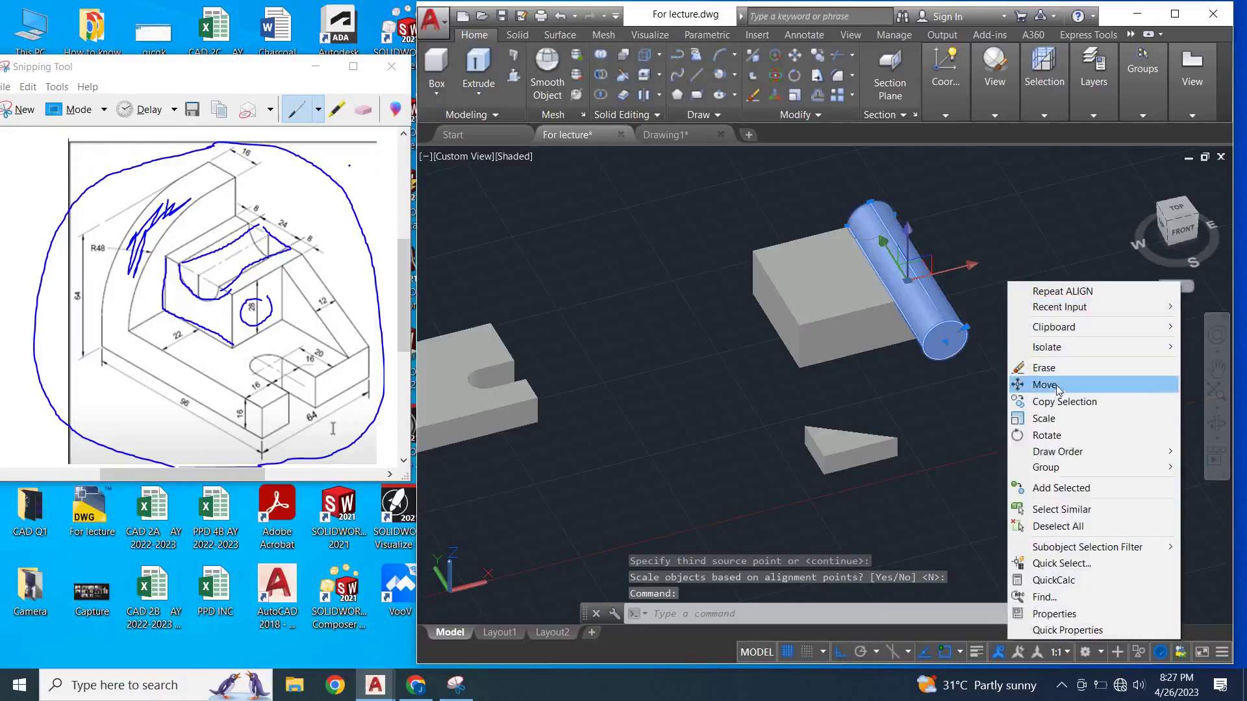
click(1045, 385)
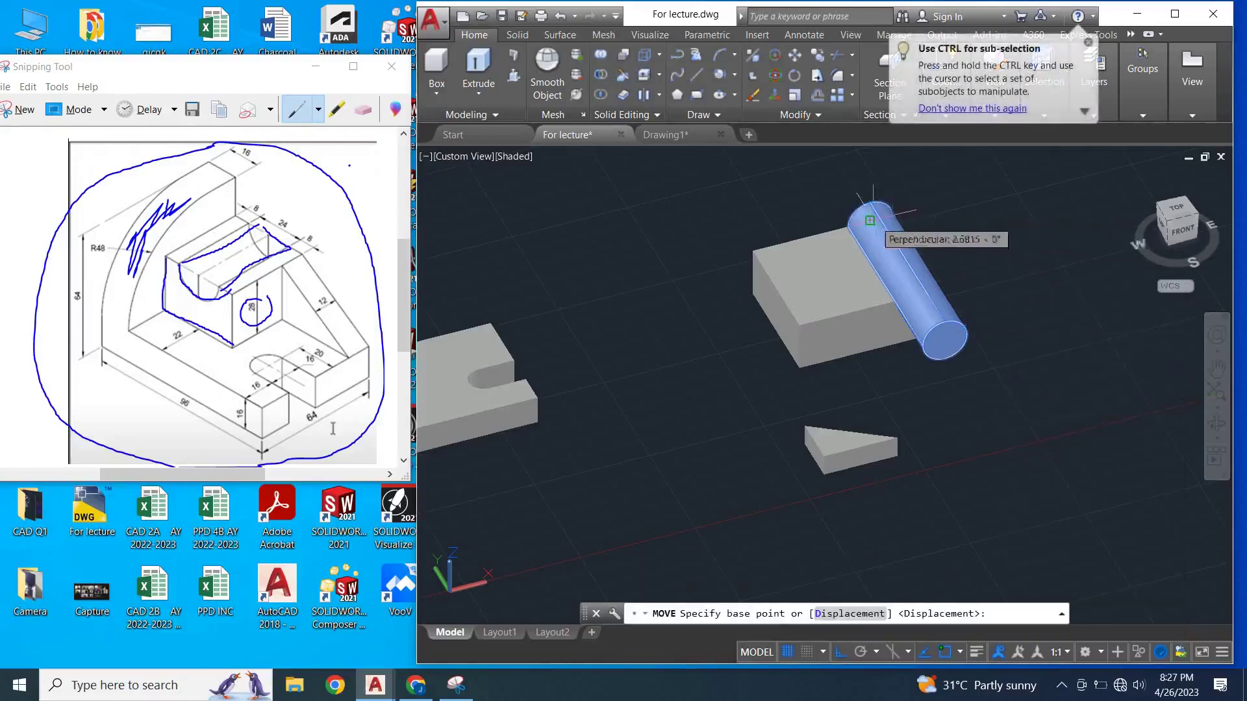
click(882, 209)
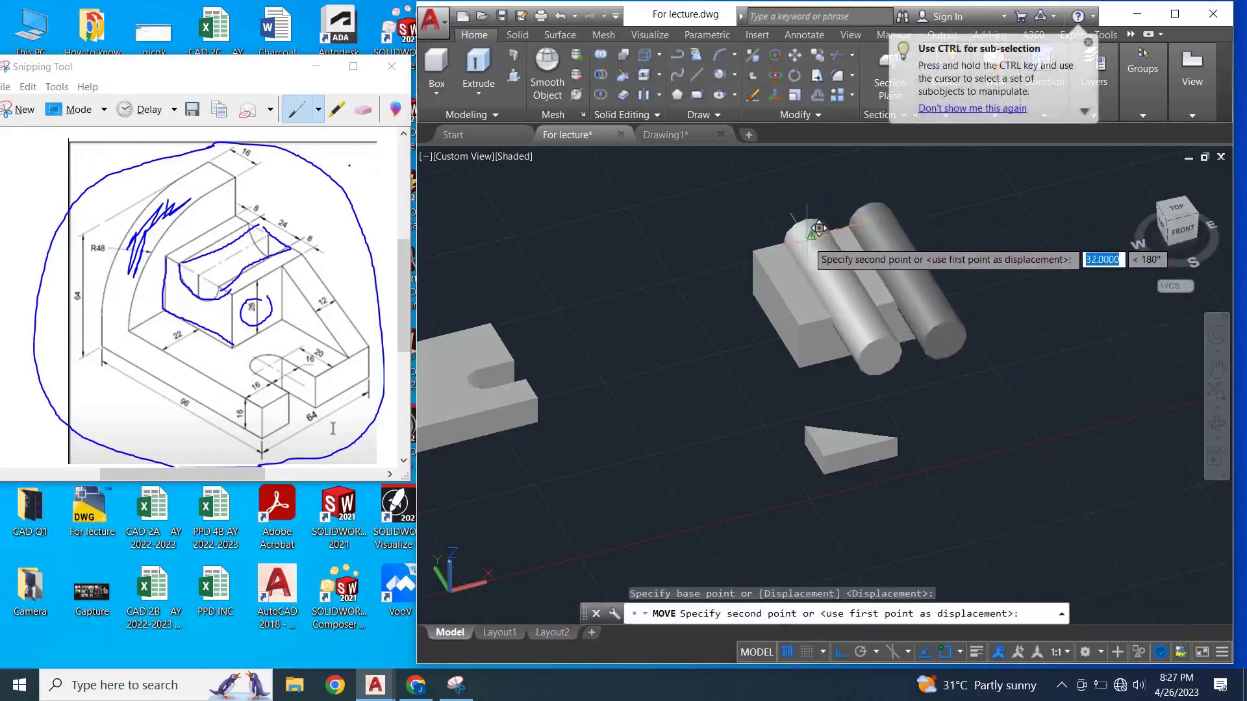
click(811, 224)
scroll(732, 417, down, 2)
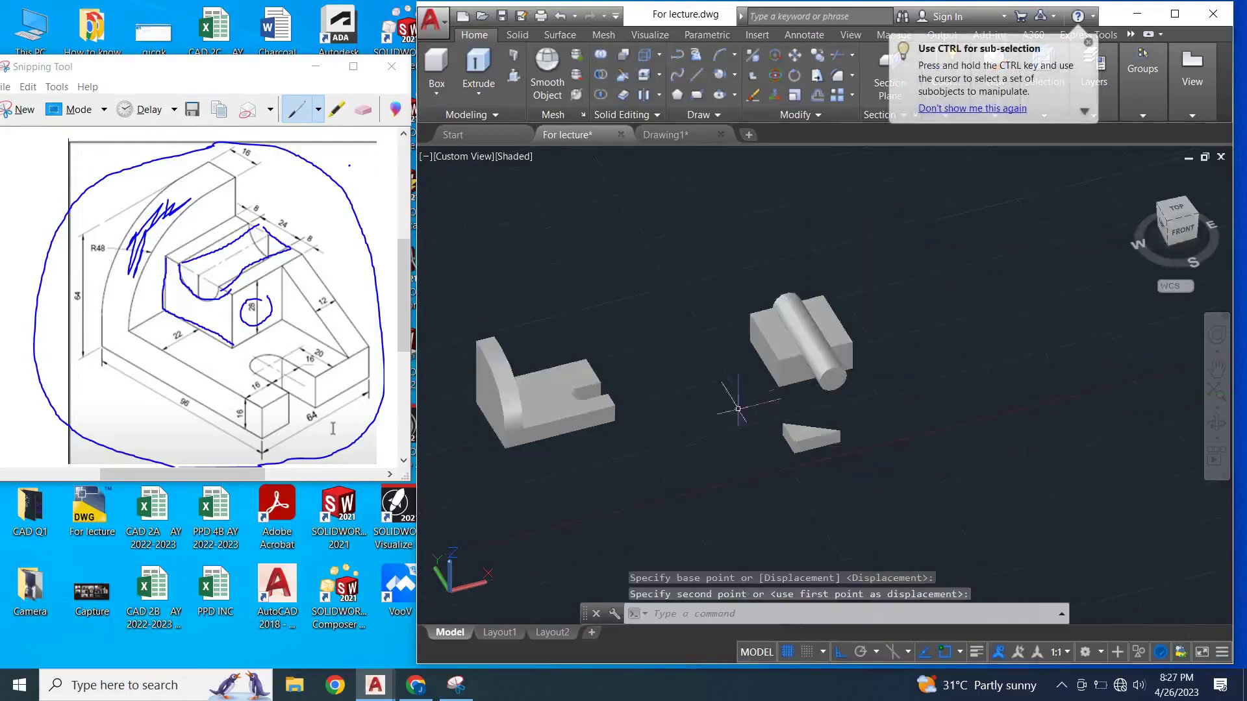
scroll(719, 423, up, 2)
middle_drag(719, 423, 747, 363)
scroll(747, 363, down, 2)
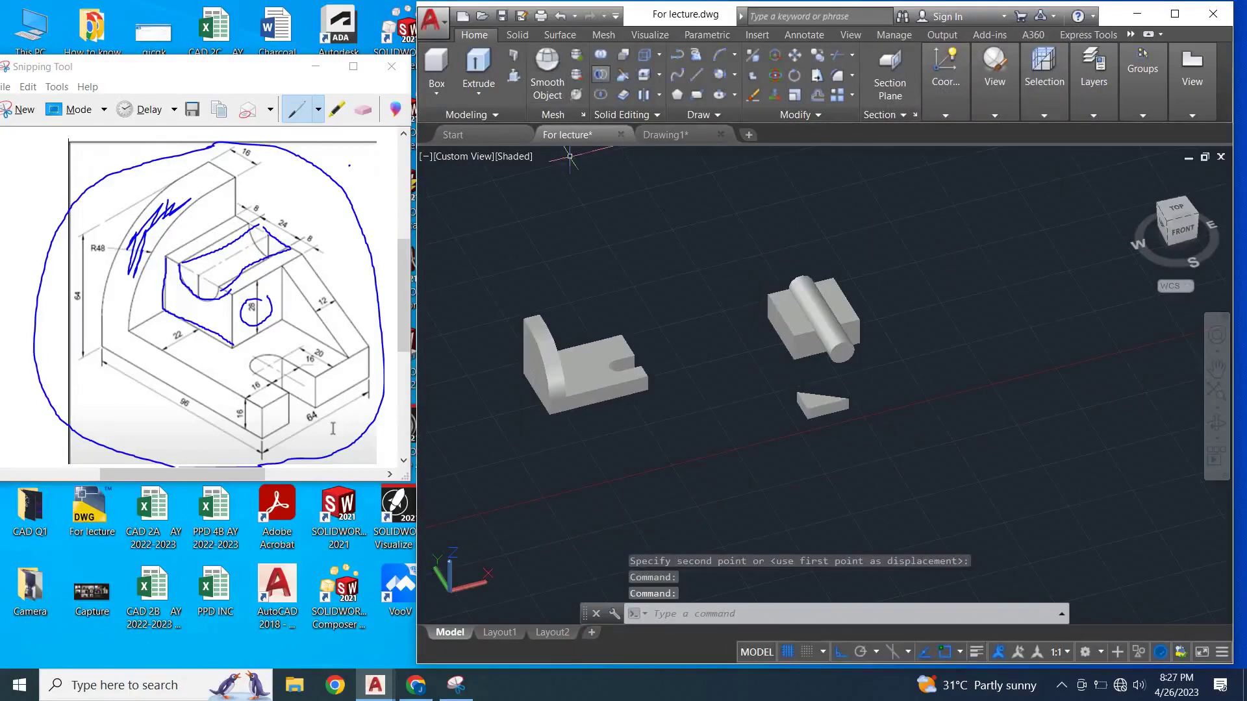
click(601, 73)
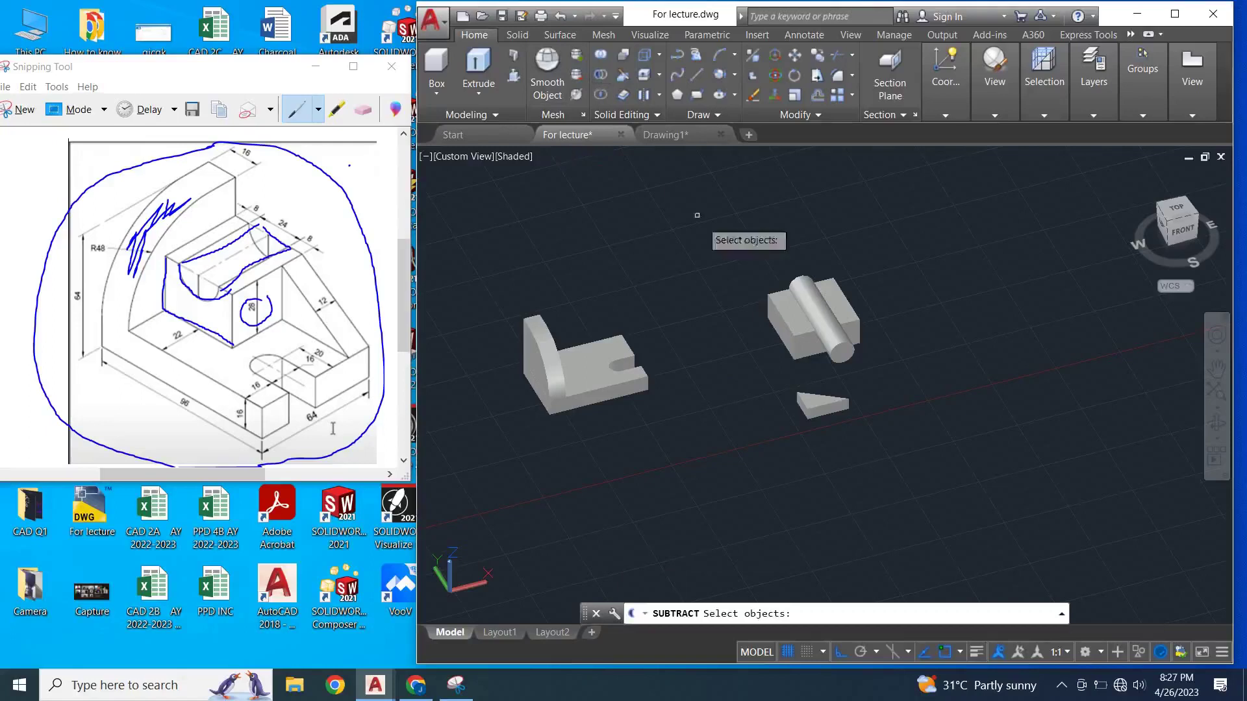
- Subtract the cylinder from the box, leaving a rounded groove across the block's top
click(795, 331)
key(Return)
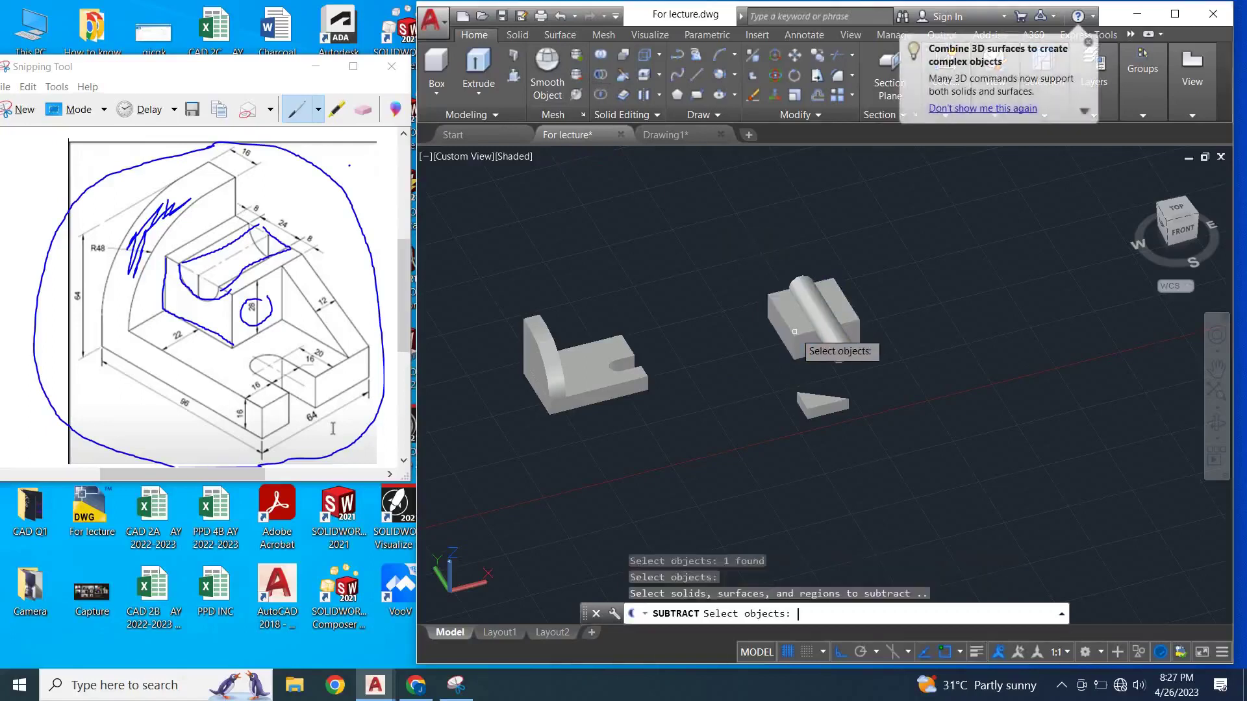
click(840, 340)
key(Return)
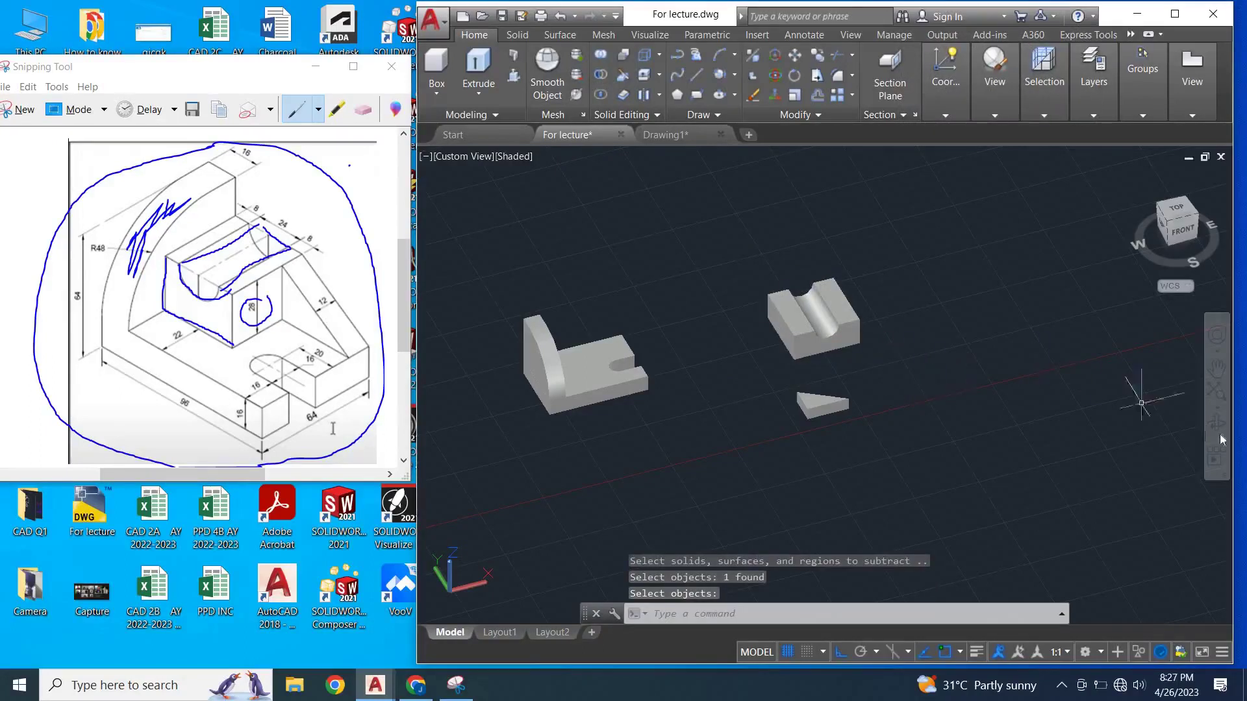
click(1213, 429)
mouse_move(851, 439)
mouse_down()
mouse_move(829, 400)
mouse_move(896, 452)
mouse_up()
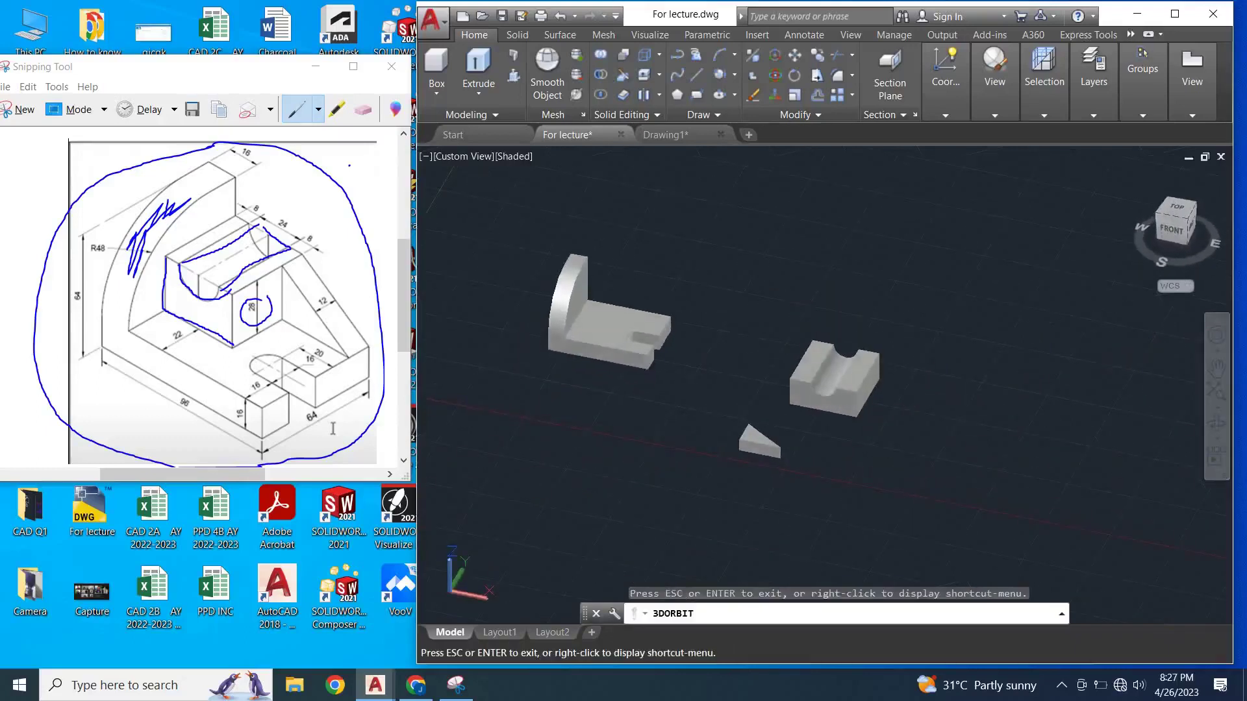
- Switch the visual style to 2D Wireframe
key(Escape)
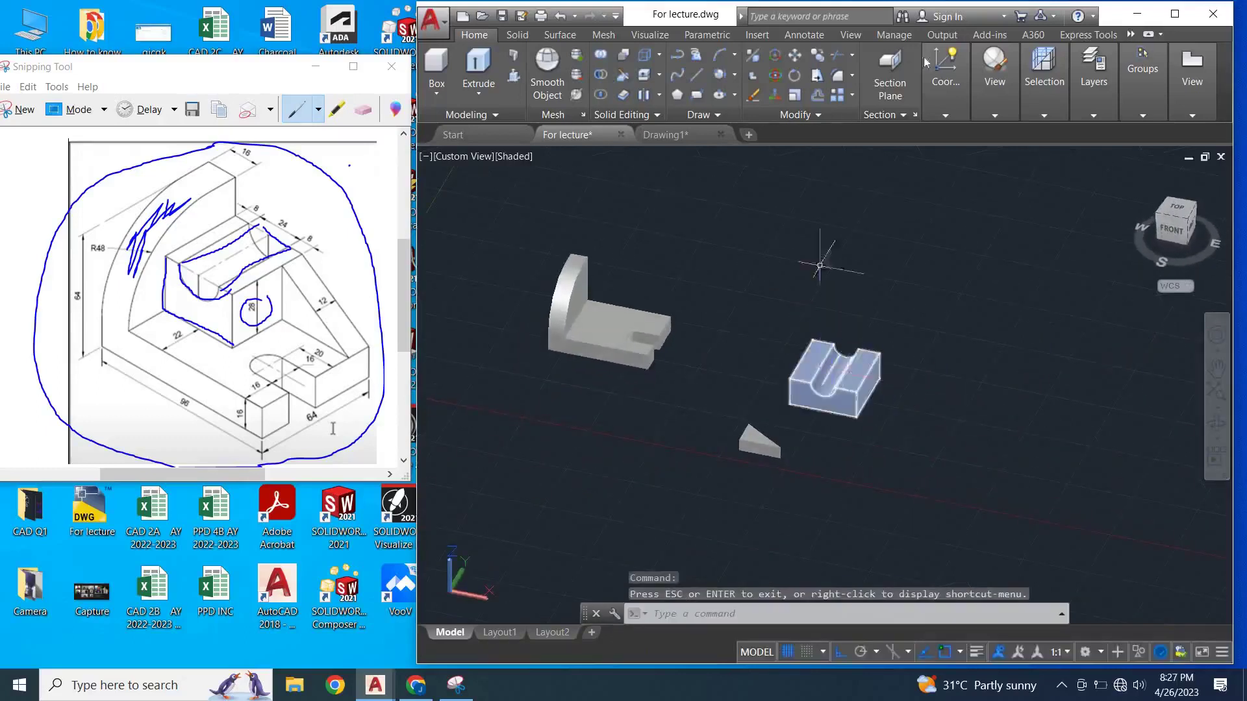
click(995, 116)
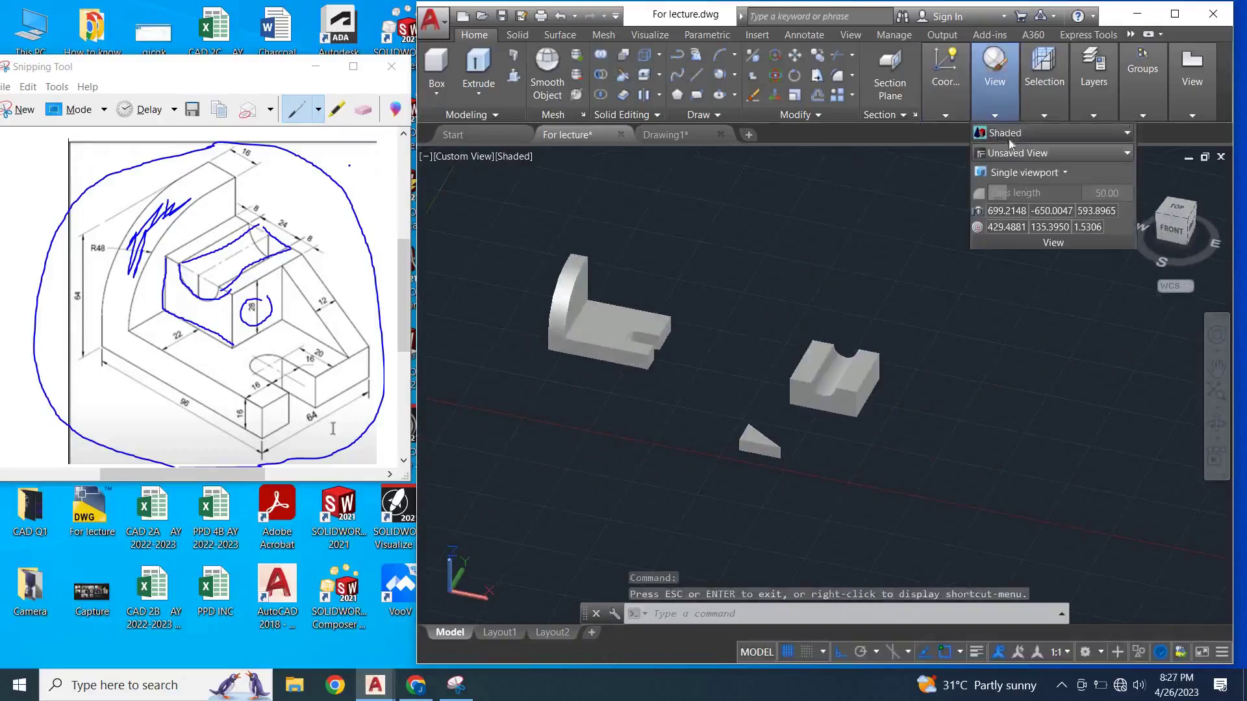
click(1008, 139)
click(995, 173)
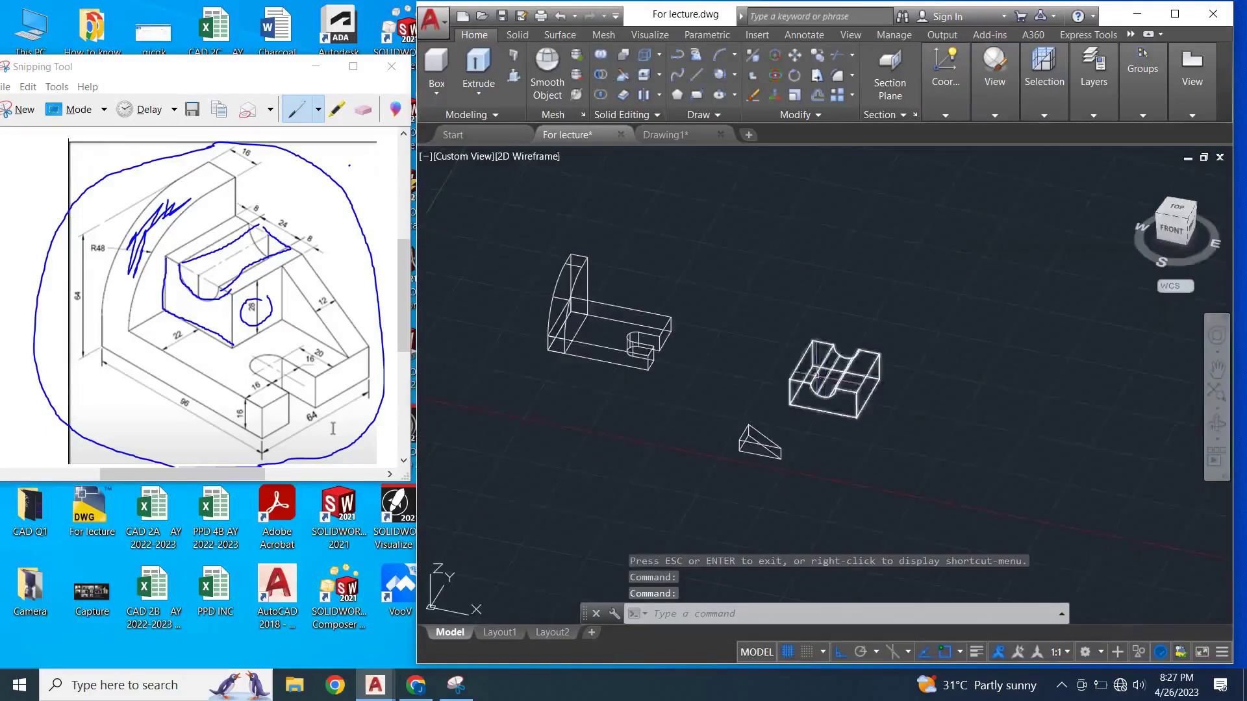
scroll(833, 331, up, 2)
- Begin moving the grooved block toward the base plate, then cancel the attempt
click(837, 330)
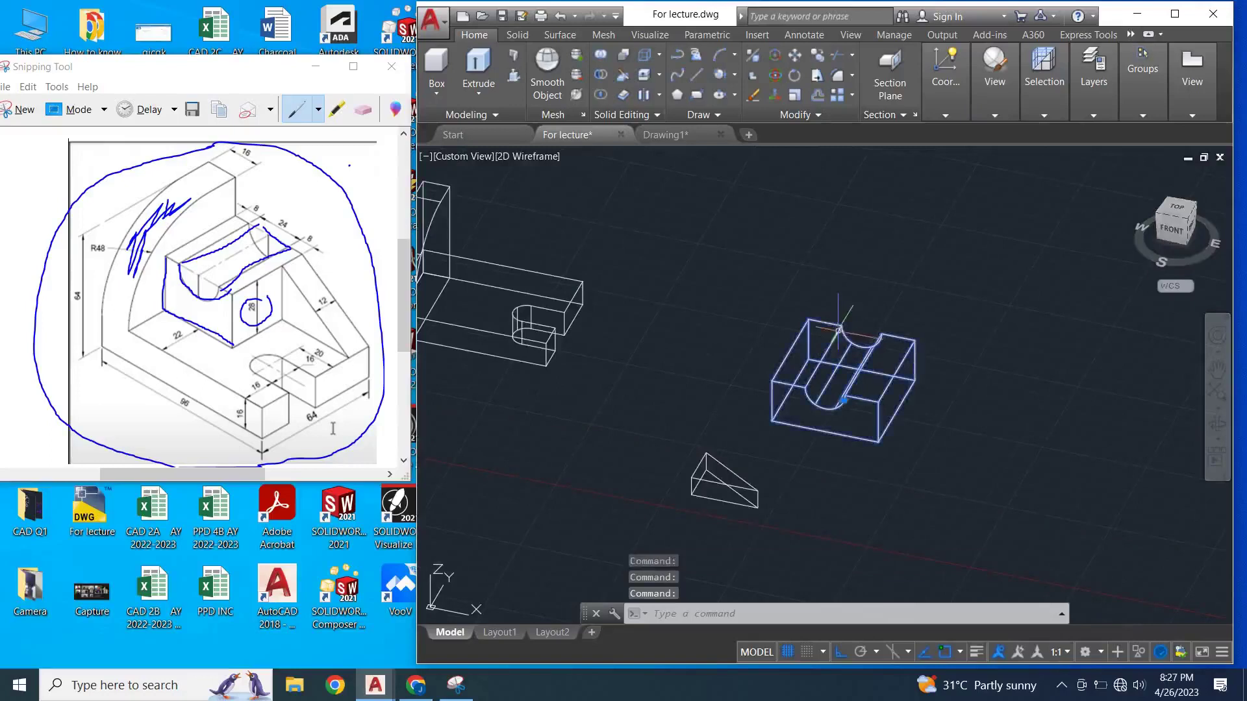
right_click(978, 341)
click(935, 385)
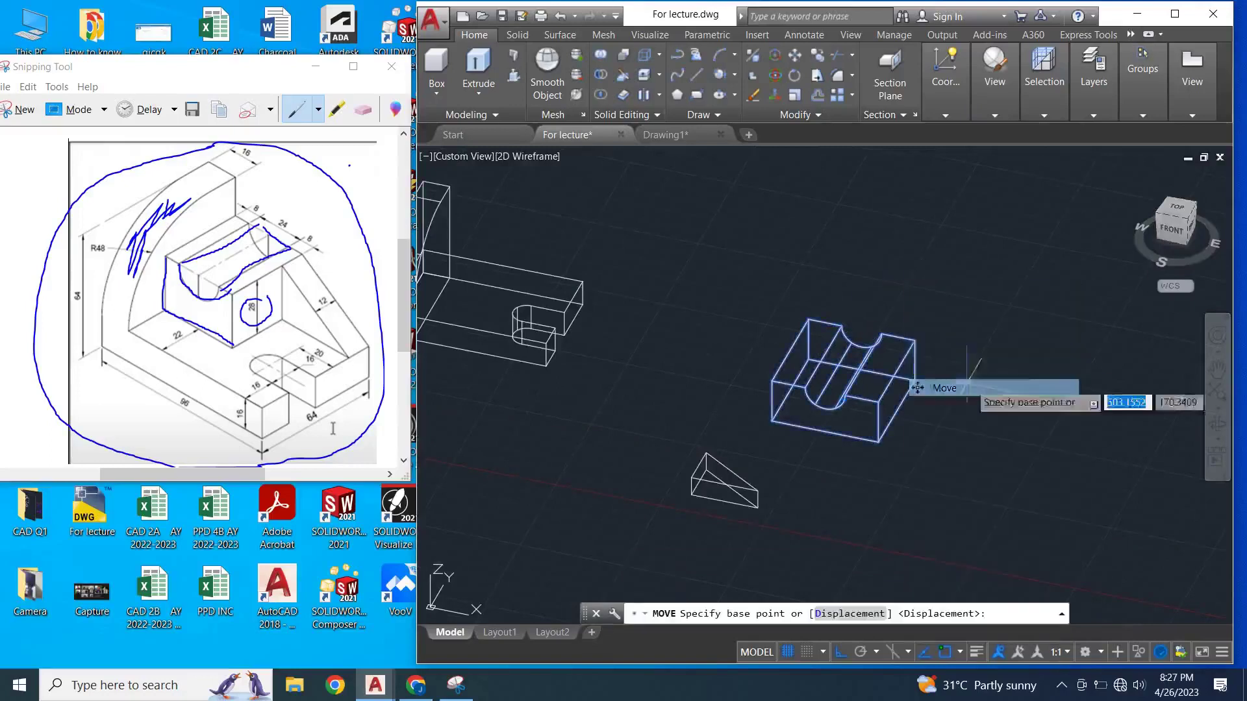
click(832, 354)
middle_drag(719, 293, 858, 333)
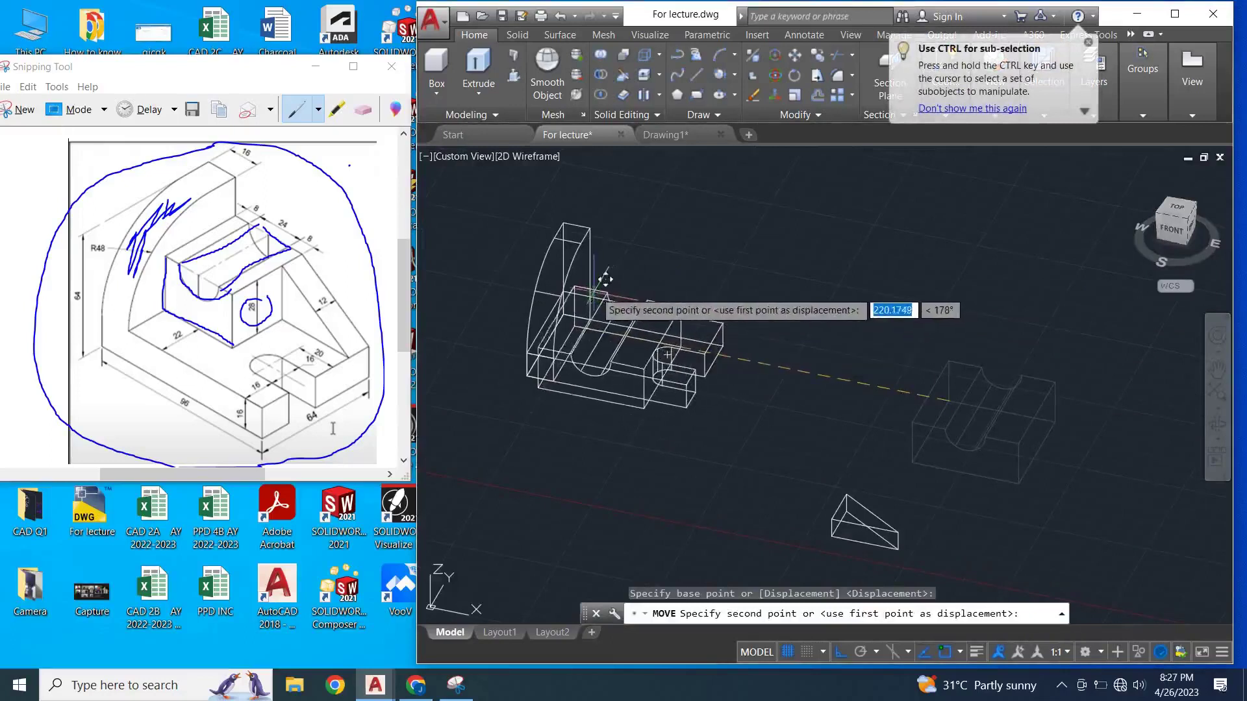
scroll(650, 305, up, 2)
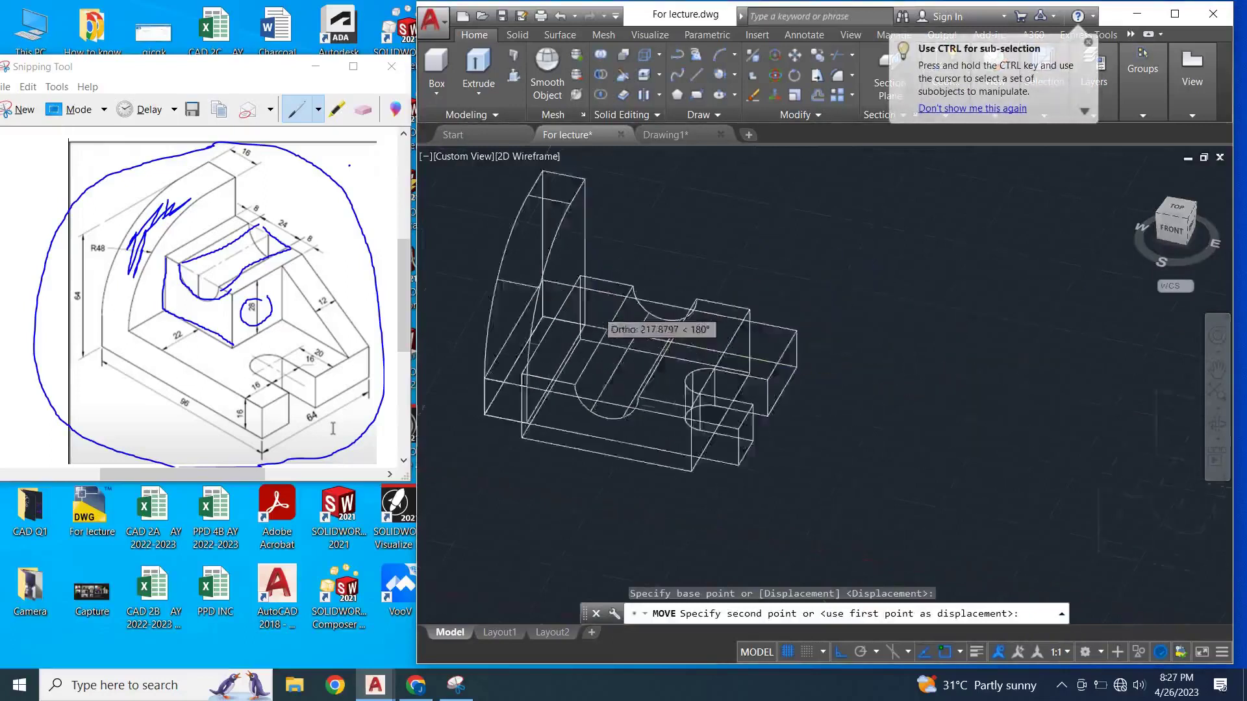
scroll(593, 256, up, 4)
scroll(559, 245, down, 5)
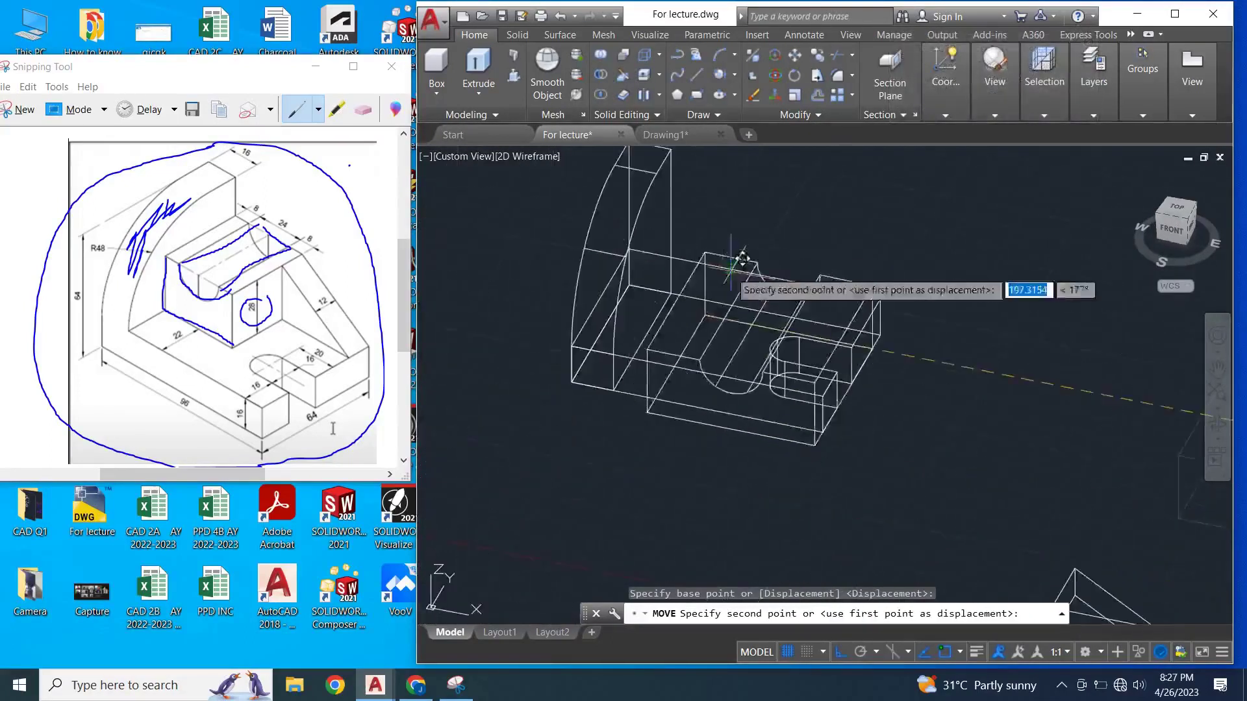
scroll(904, 283, down, 1)
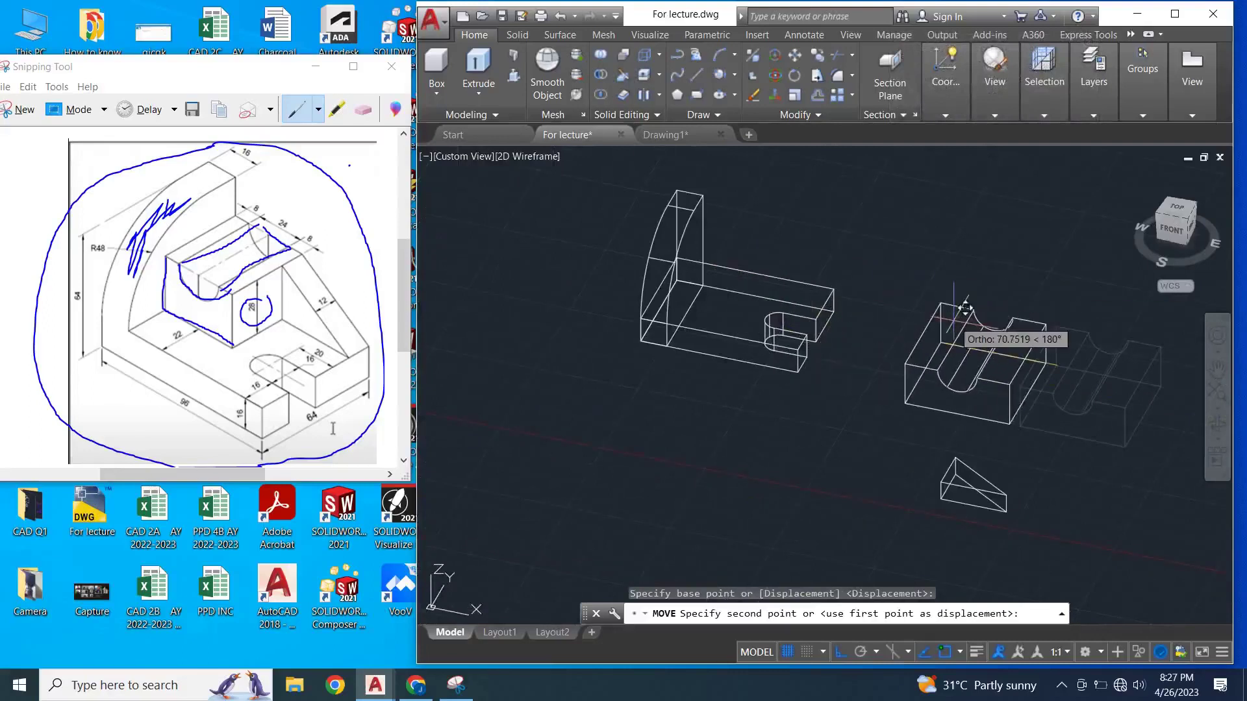
key(Escape)
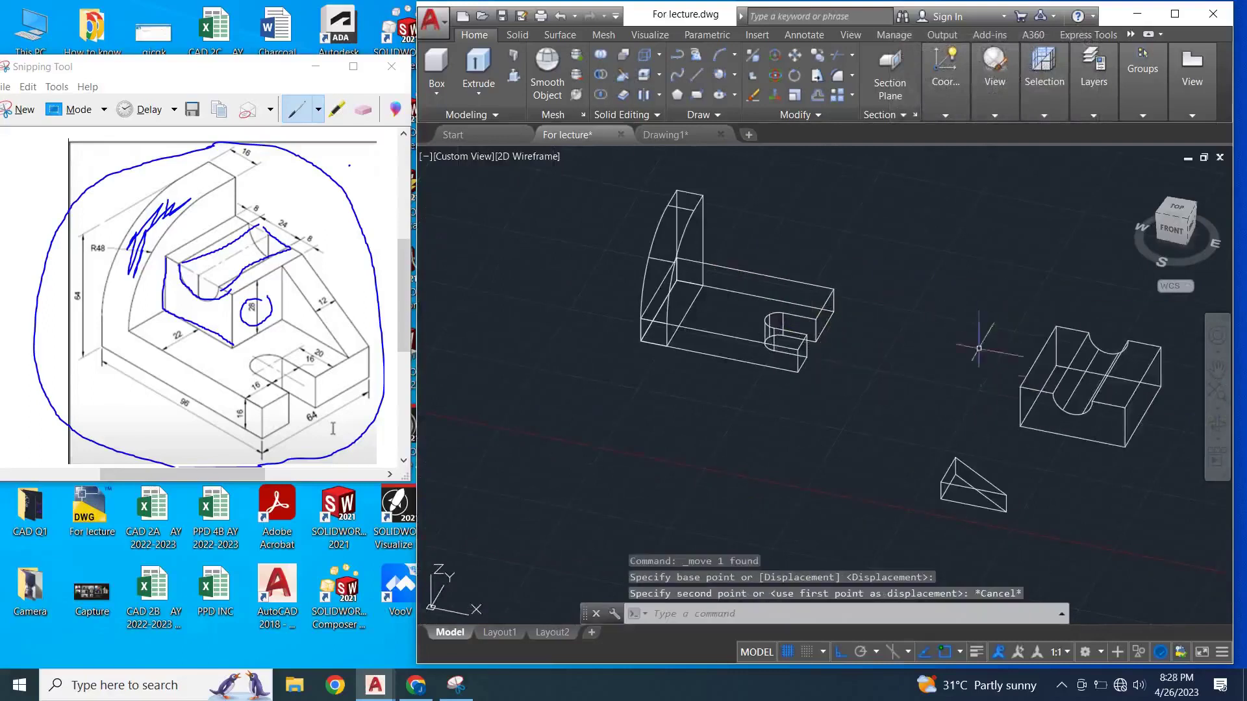
- Move the grooved block by its corner onto the base plate against the upright
click(1013, 388)
right_click(884, 312)
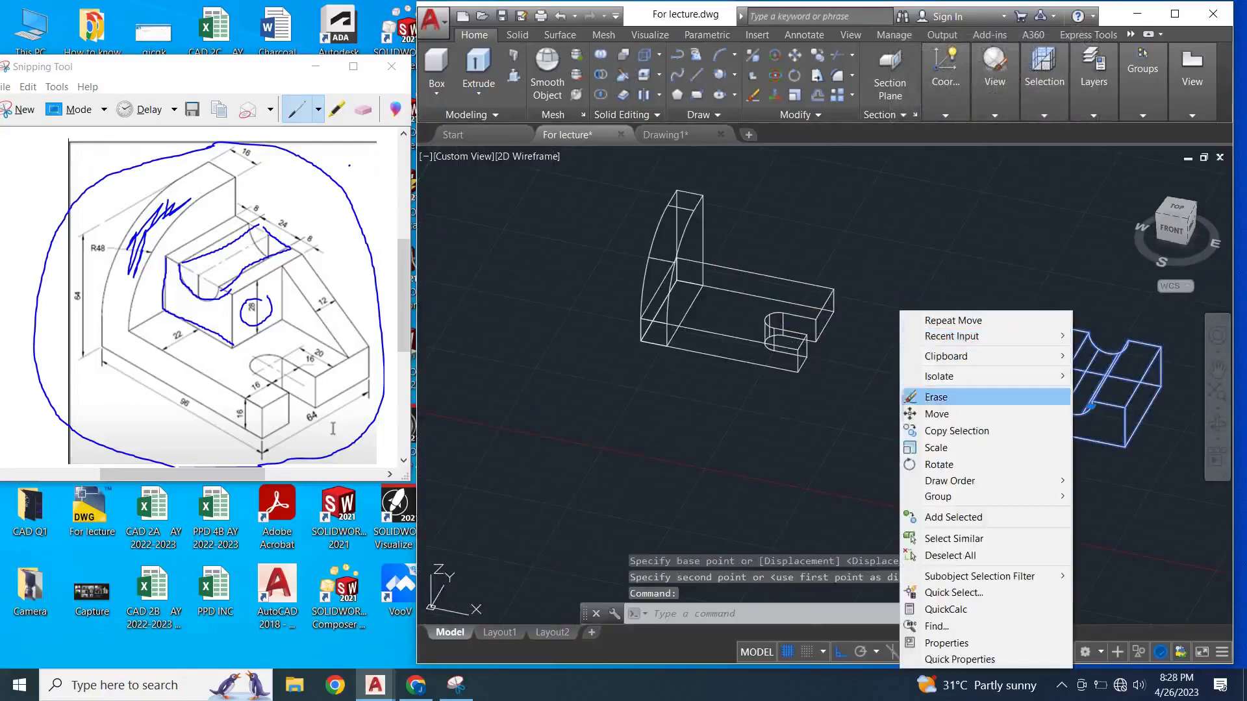
click(935, 414)
click(1057, 364)
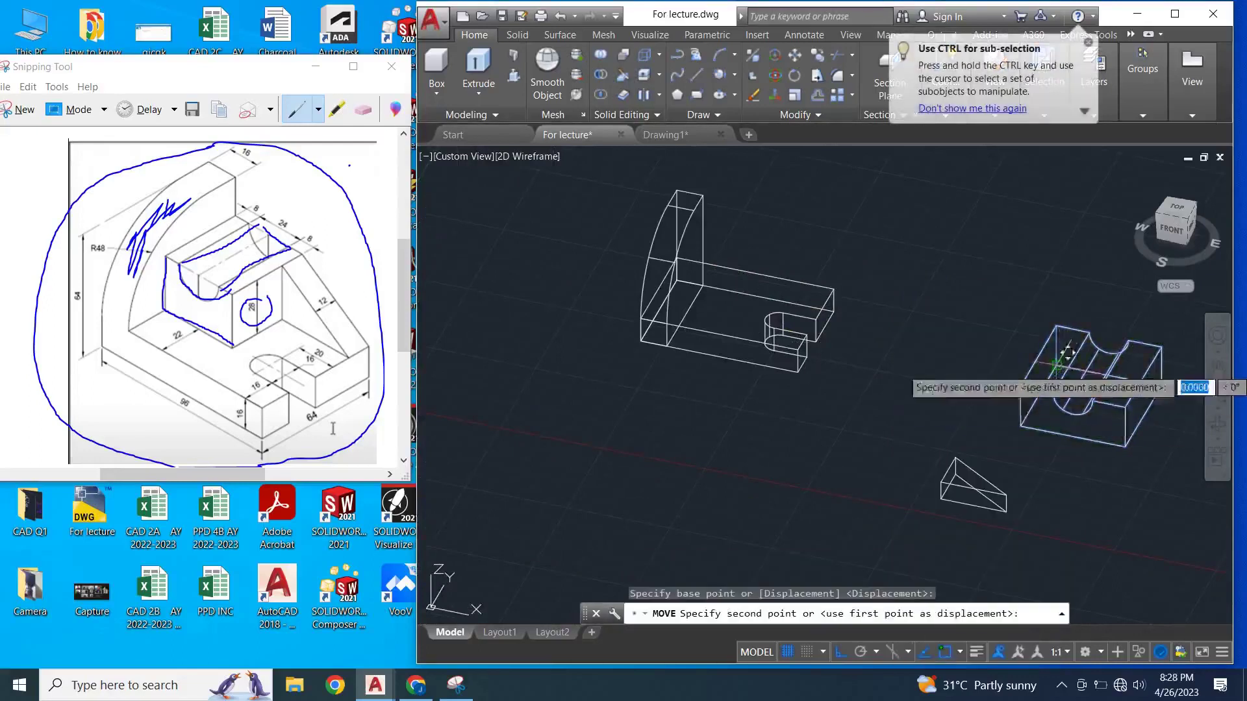
scroll(713, 249, up, 5)
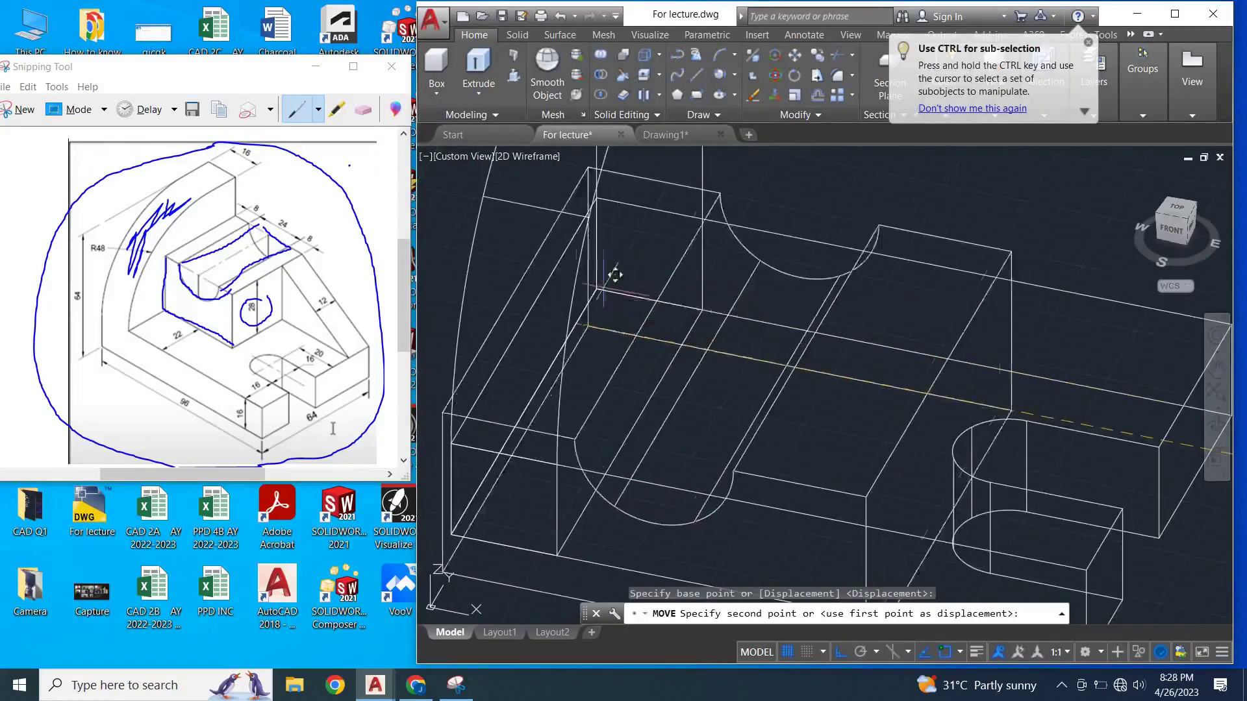
click(596, 288)
scroll(725, 304, down, 4)
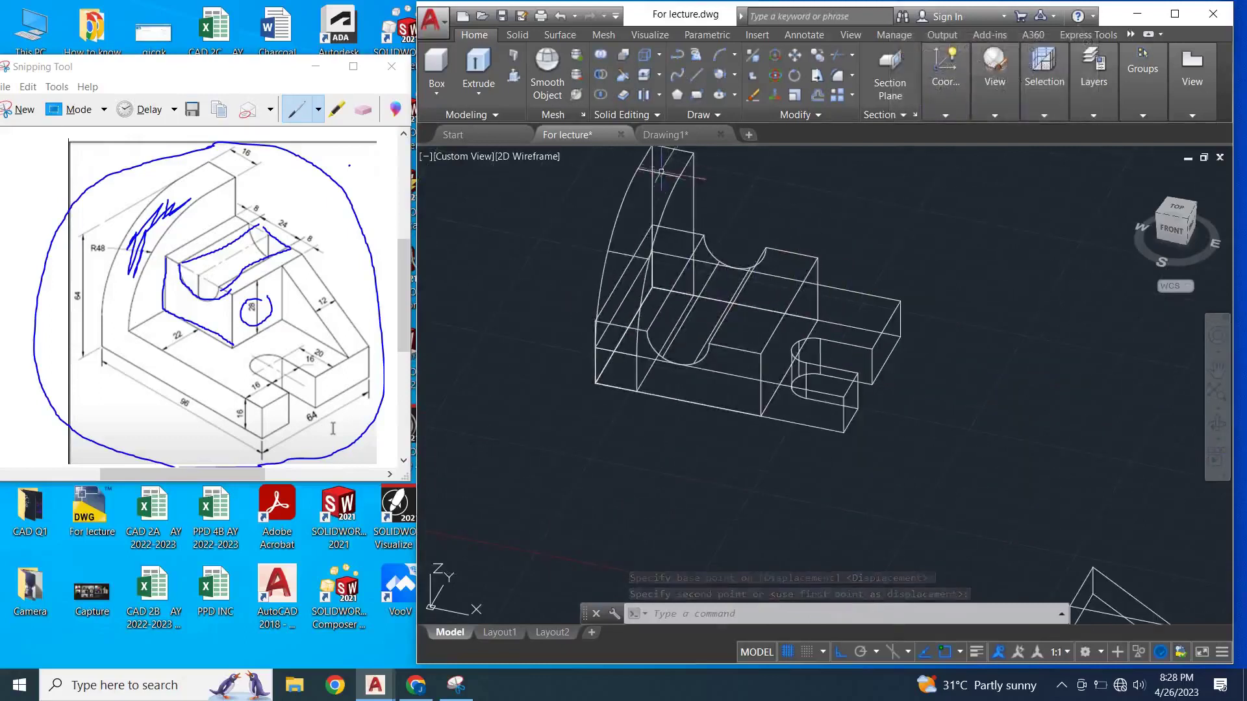
- Shift the grooved block 16 units along the plate
click(809, 261)
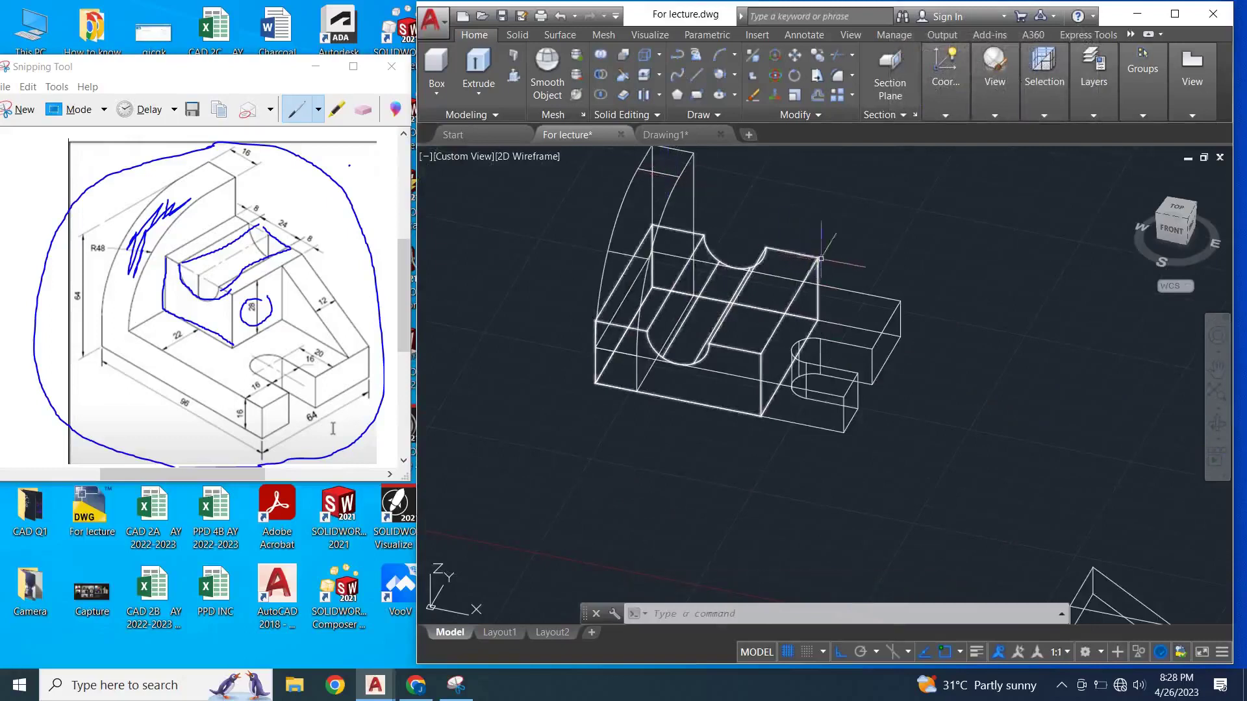
click(831, 242)
right_click(939, 315)
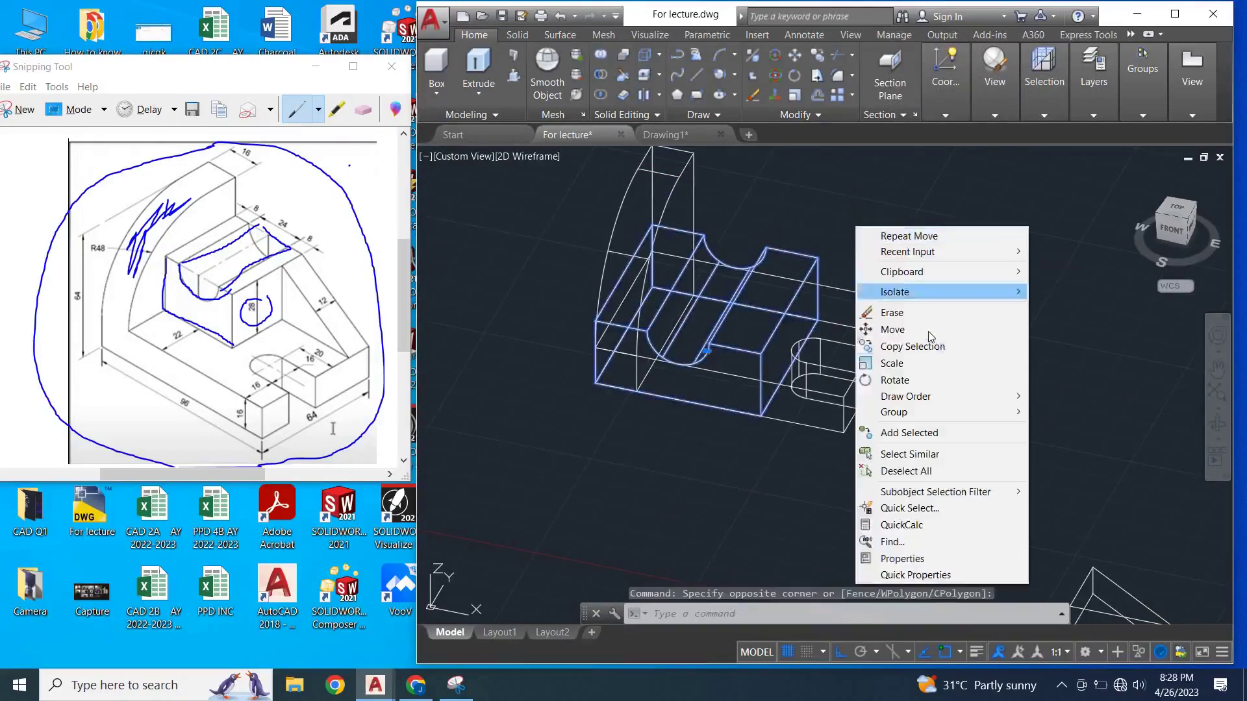
click(918, 325)
click(845, 213)
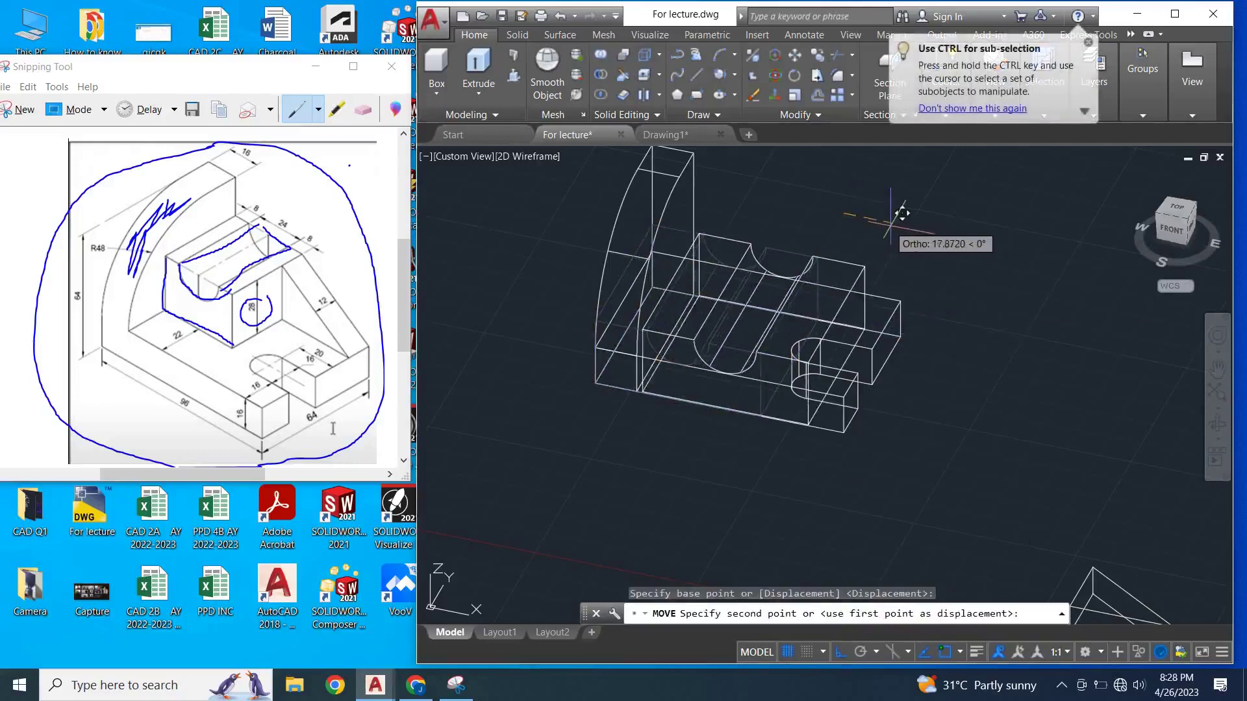
text(16)
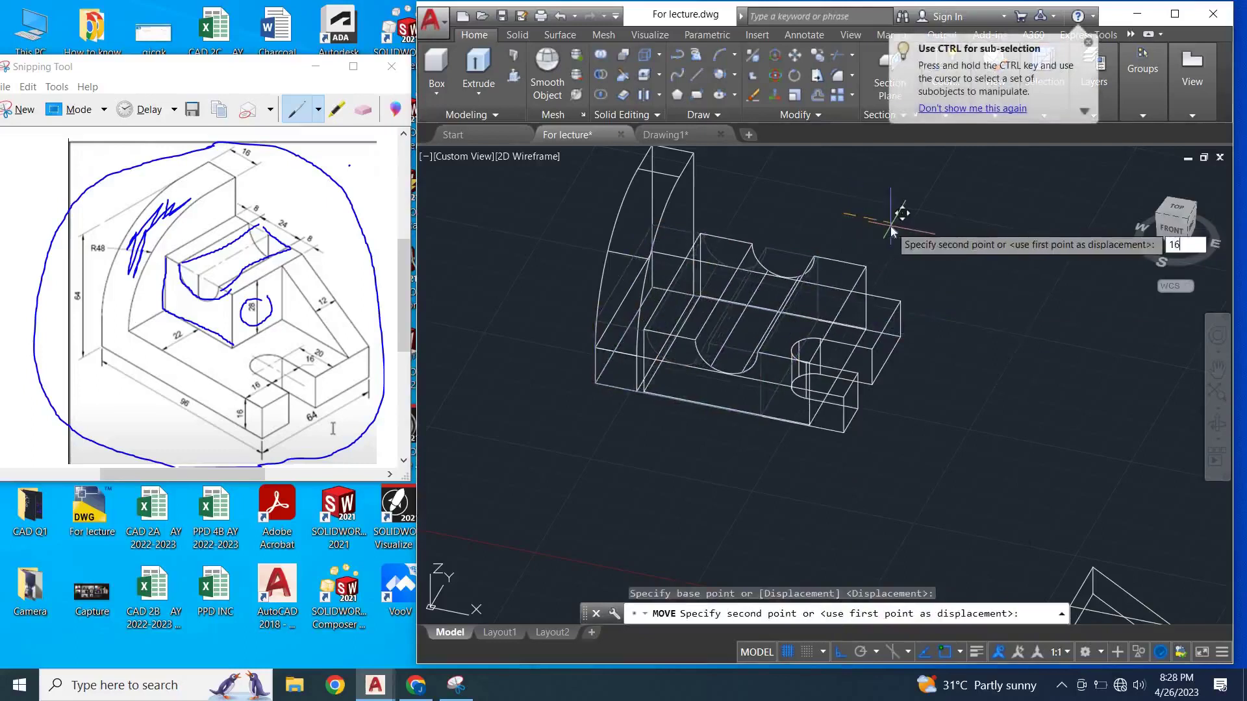
key(Return)
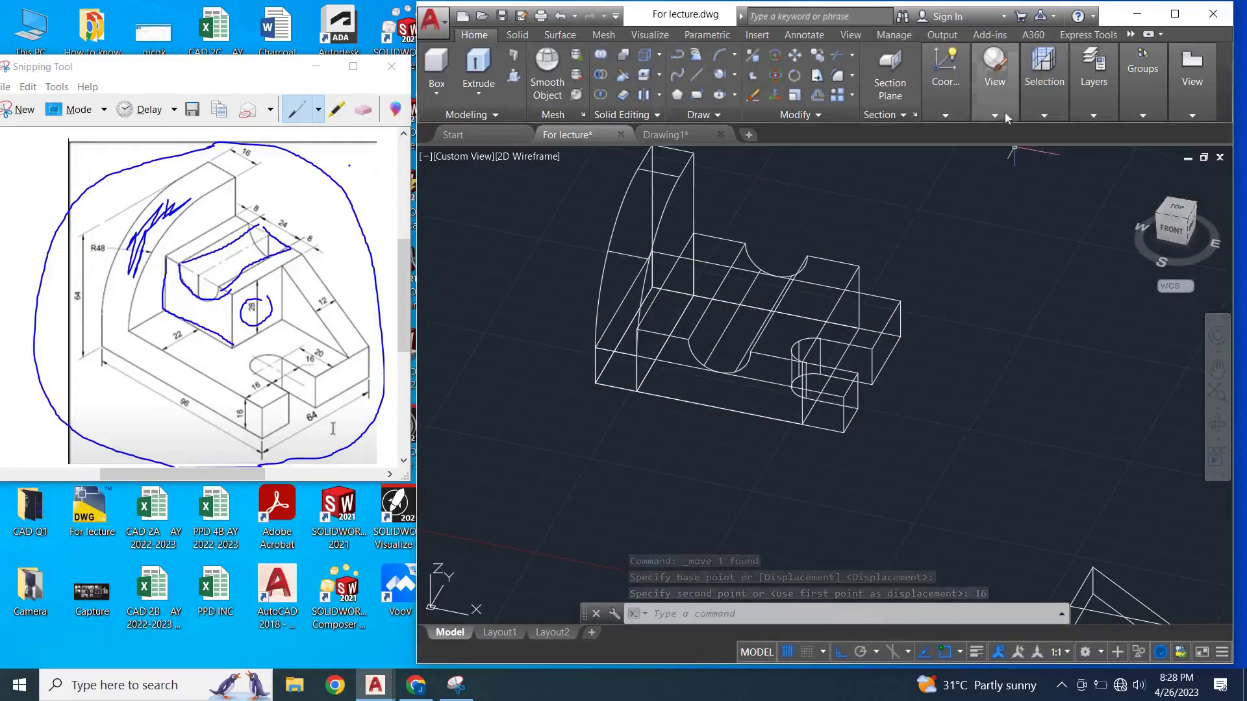
- Set the visual style back to Shaded
click(1004, 111)
click(1013, 134)
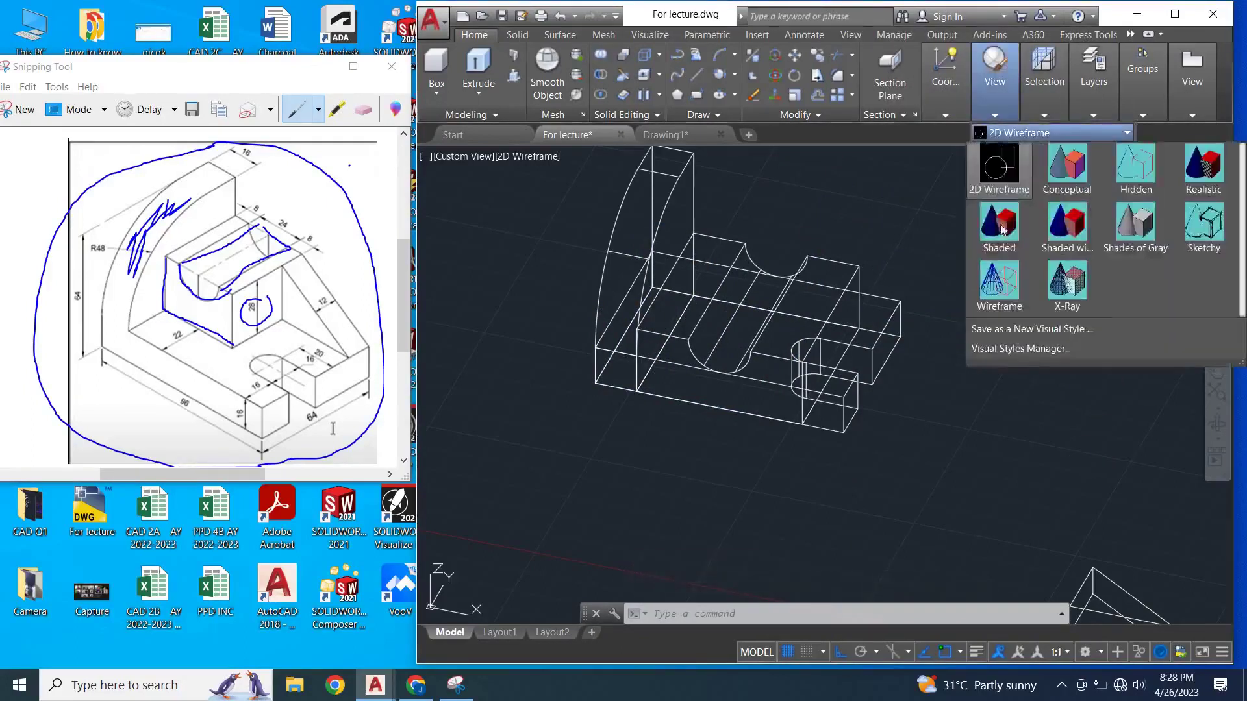
click(999, 227)
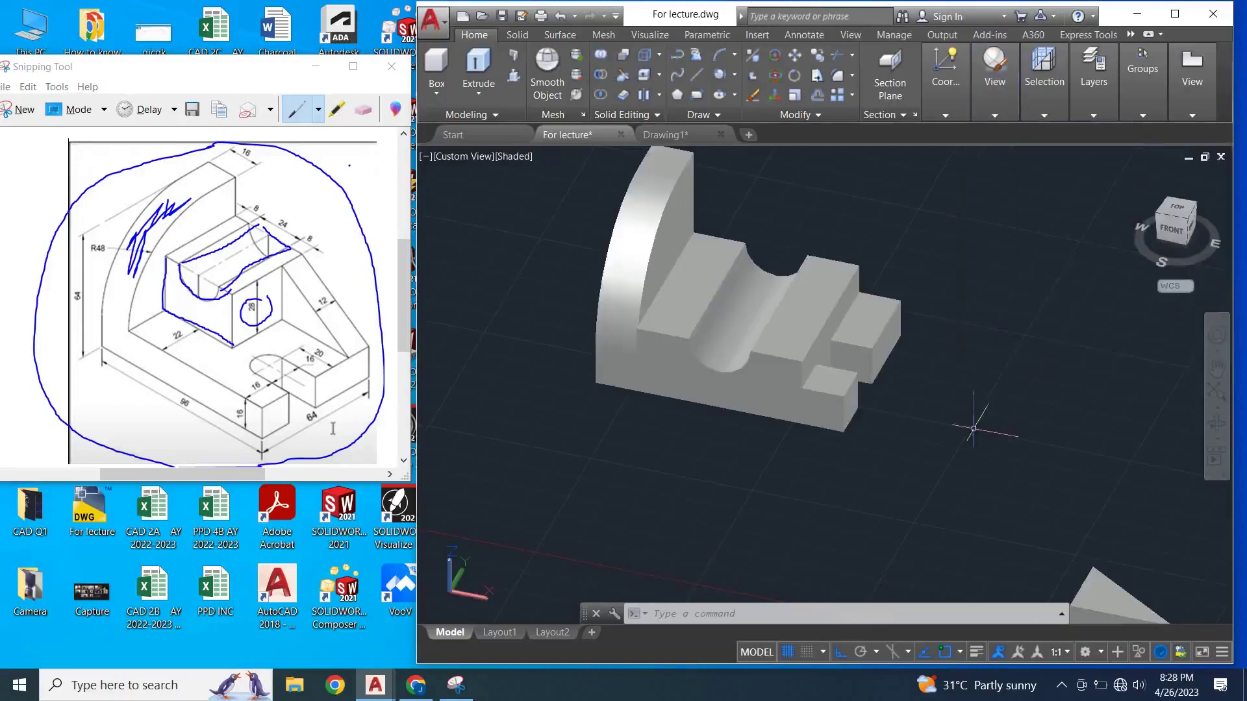
scroll(840, 355, up, 3)
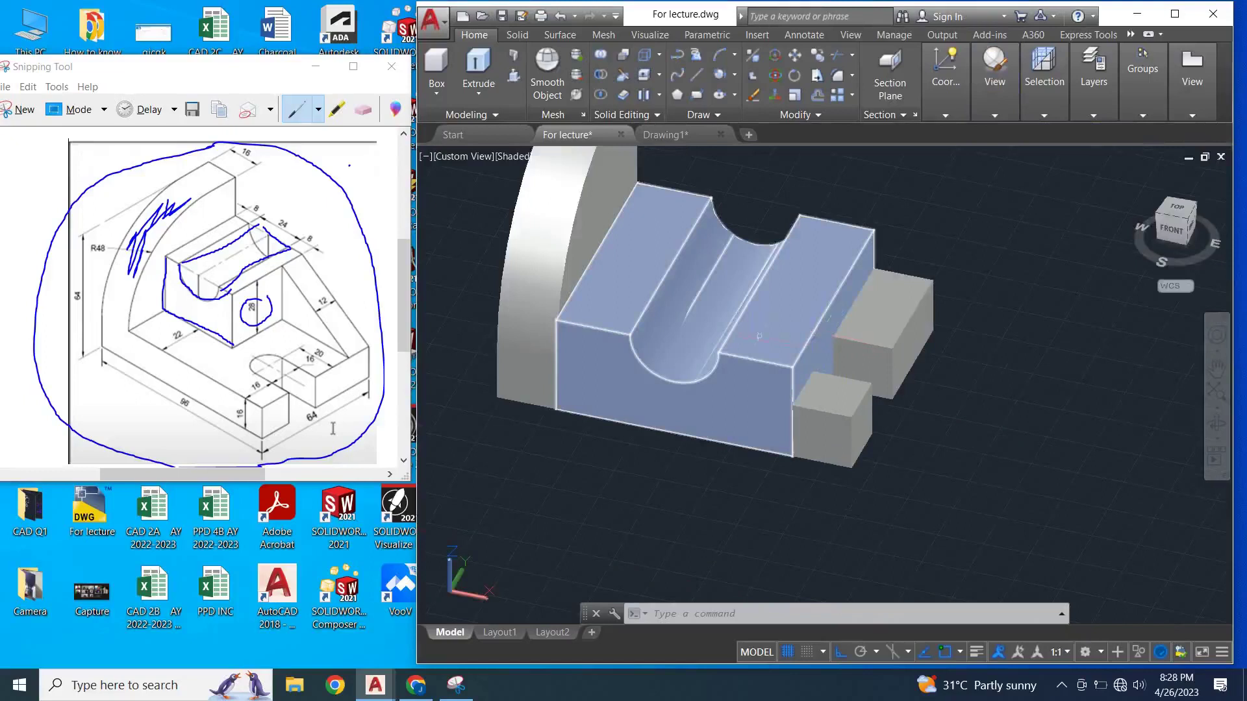
scroll(753, 338, down, 2)
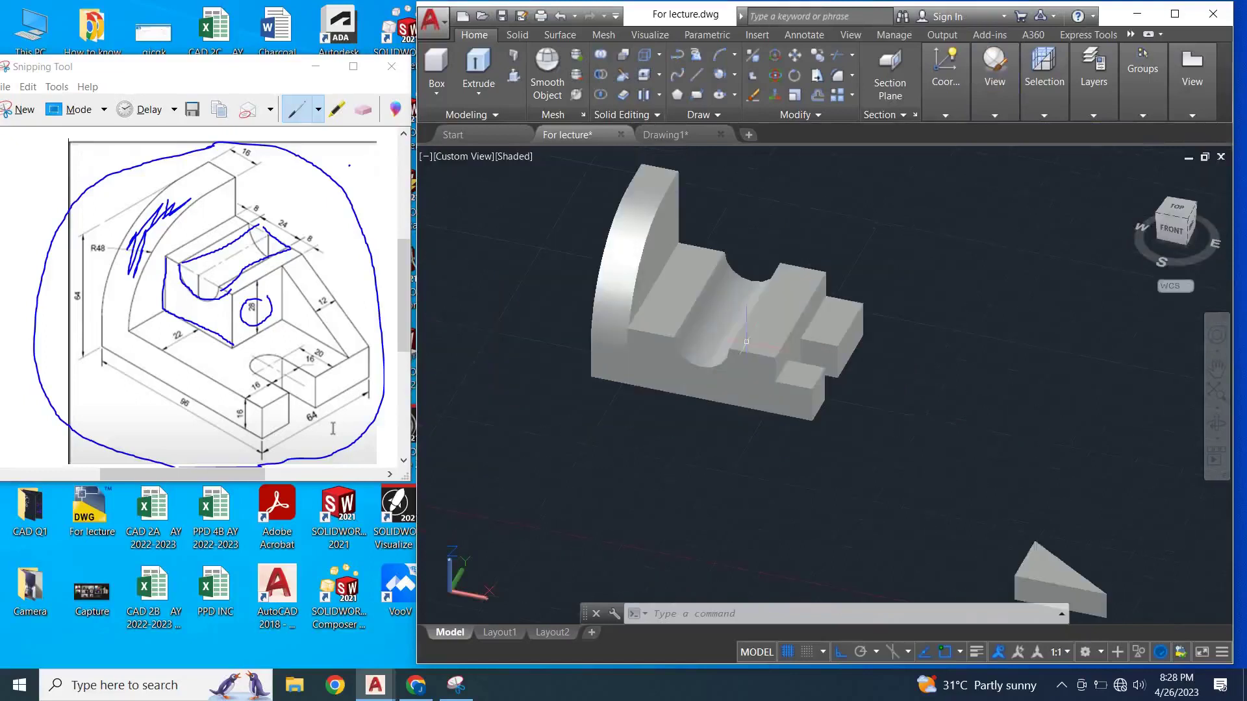
- Select the grooved block to inspect its placement on the plate
click(805, 305)
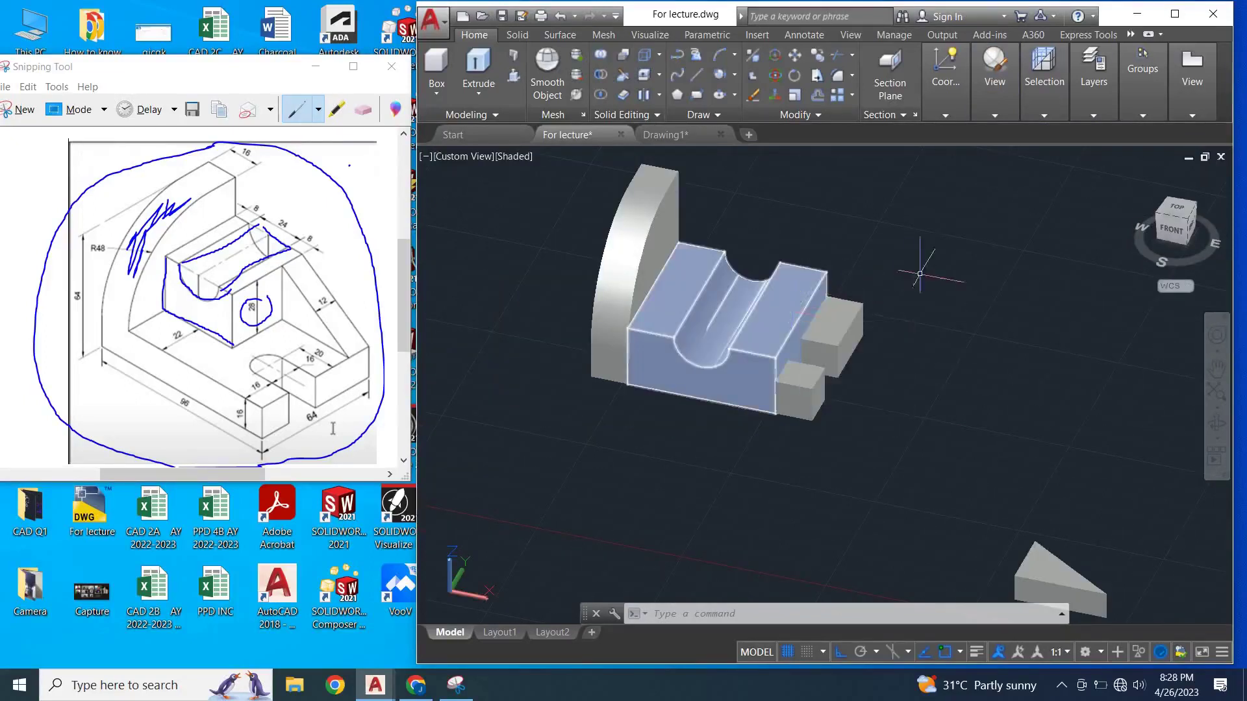
key(Escape)
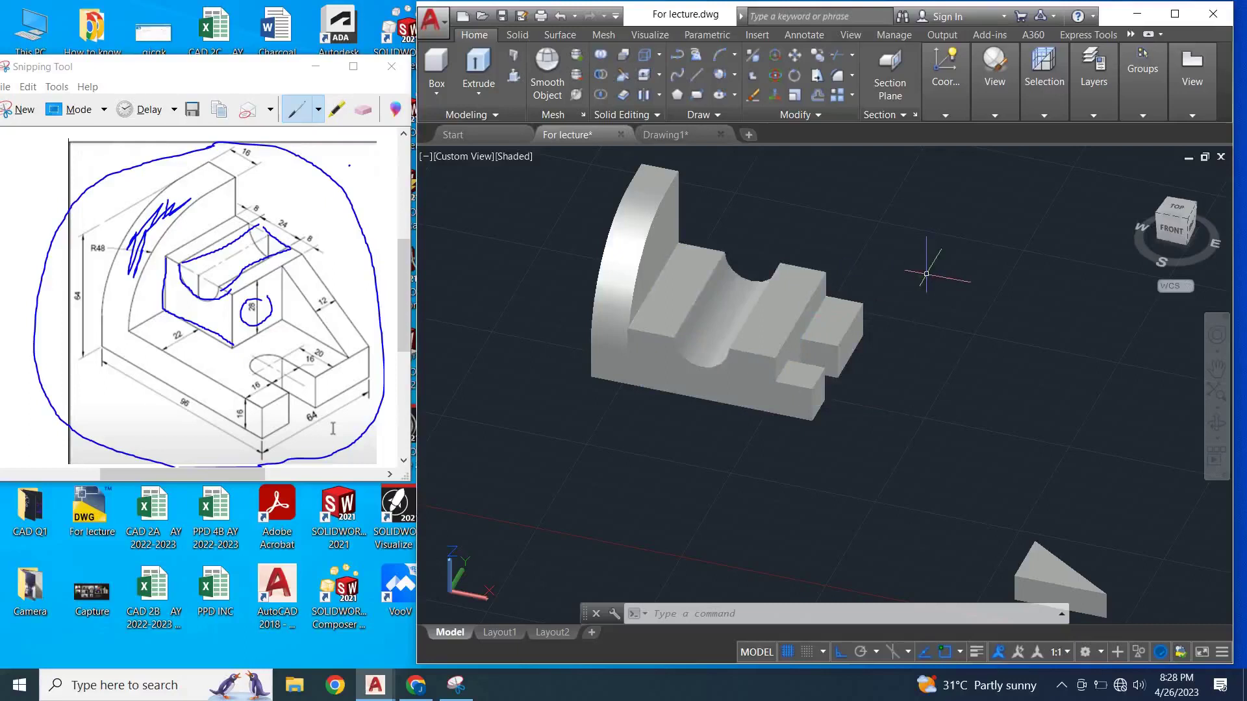
click(796, 304)
click(815, 286)
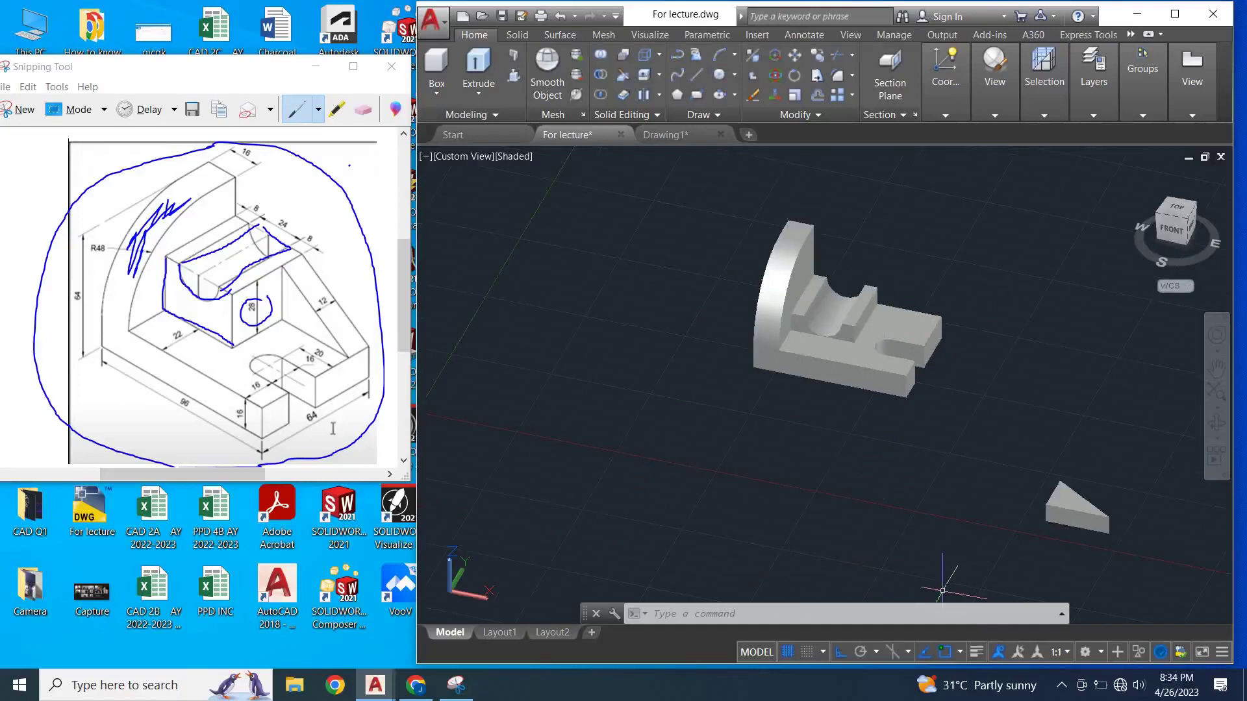
- Move the grooved block 16 units upward so it rests on the base plate
scroll(920, 328, up, 4)
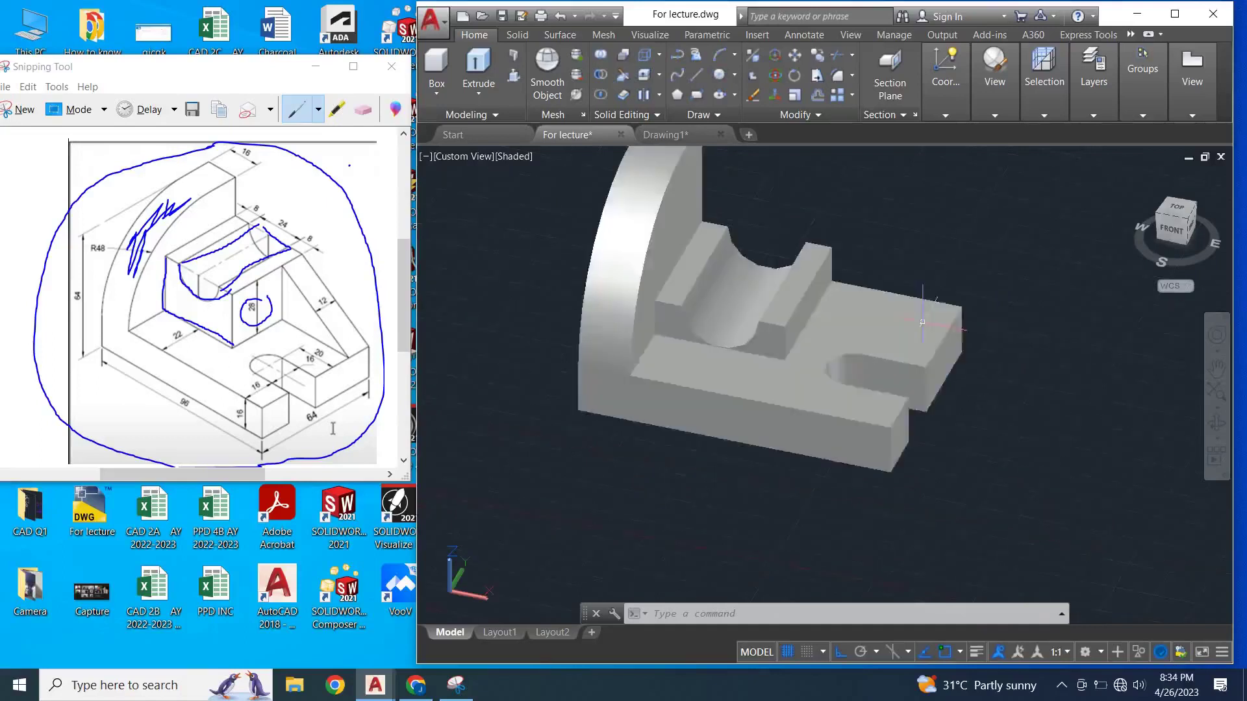
scroll(916, 311, down, 3)
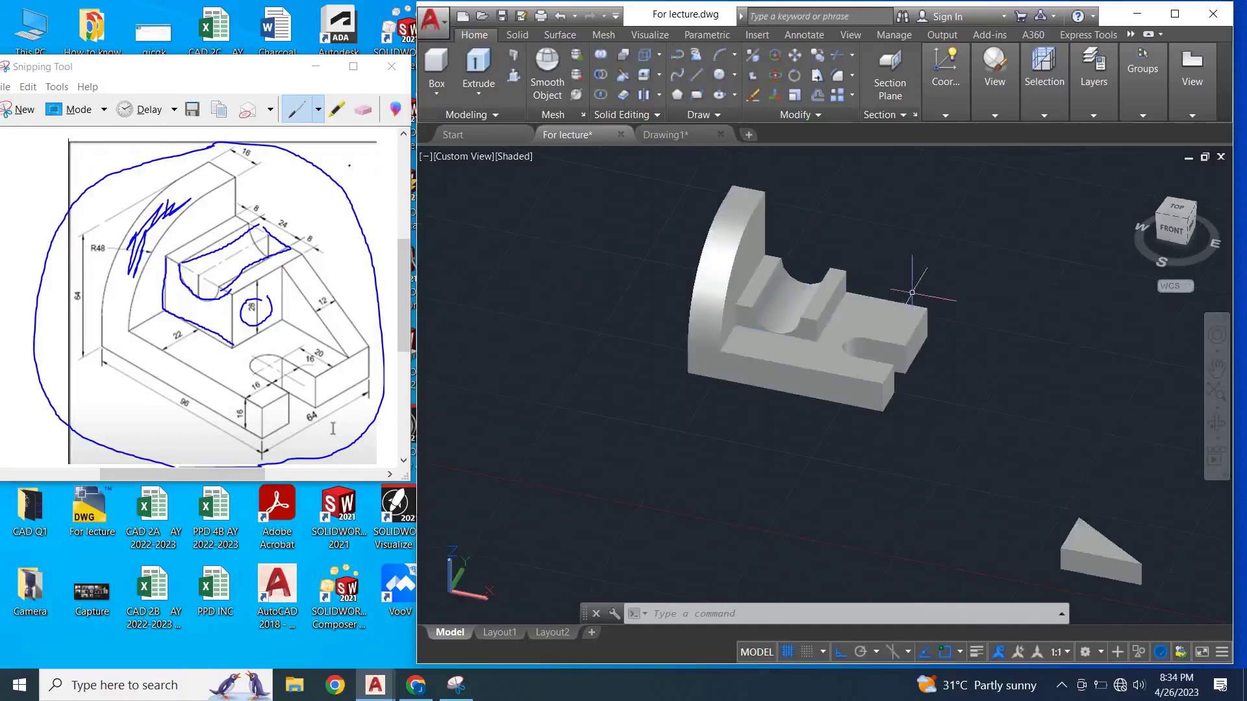
scroll(816, 283, up, 2)
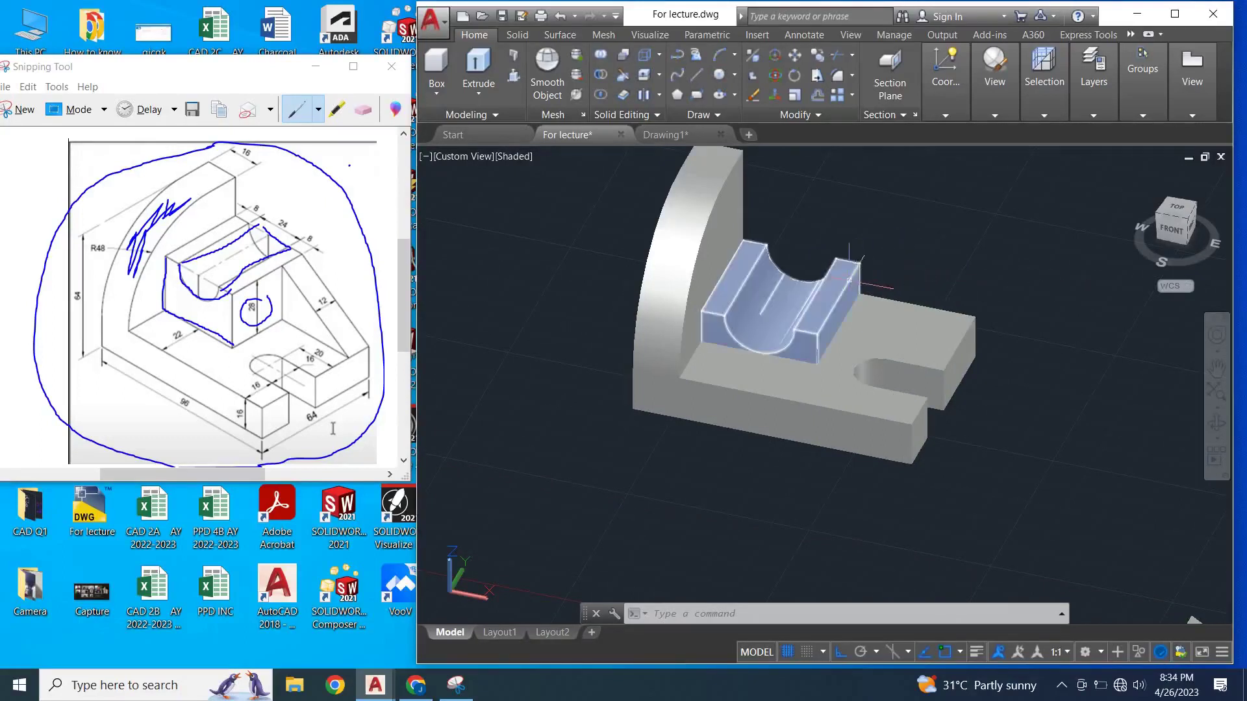
right_click(968, 260)
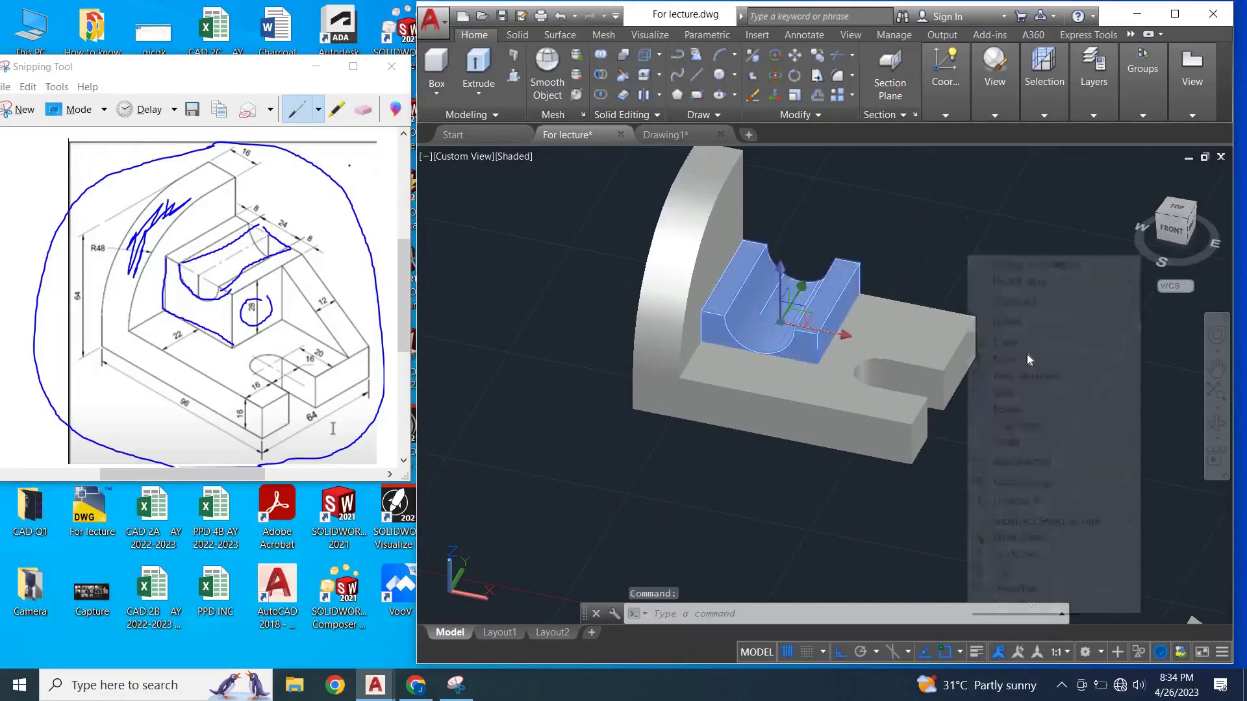
click(1013, 356)
click(1049, 447)
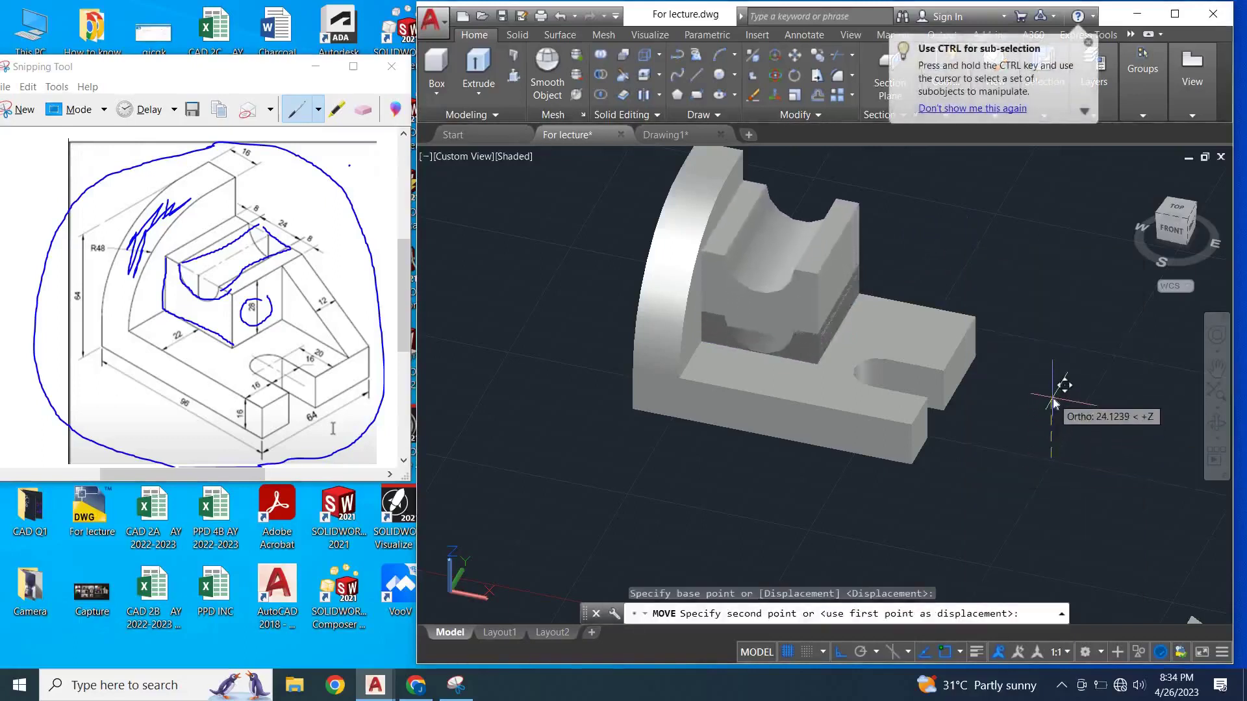
text(16)
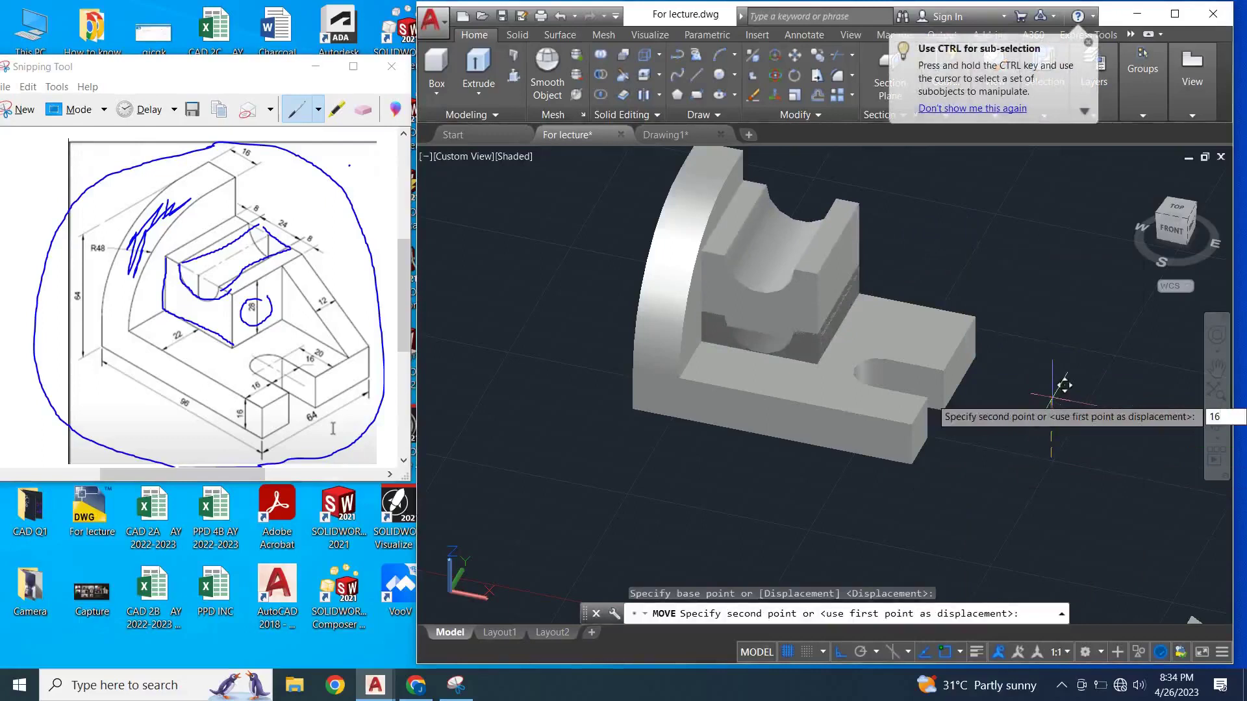
key(Return)
scroll(949, 331, down, 2)
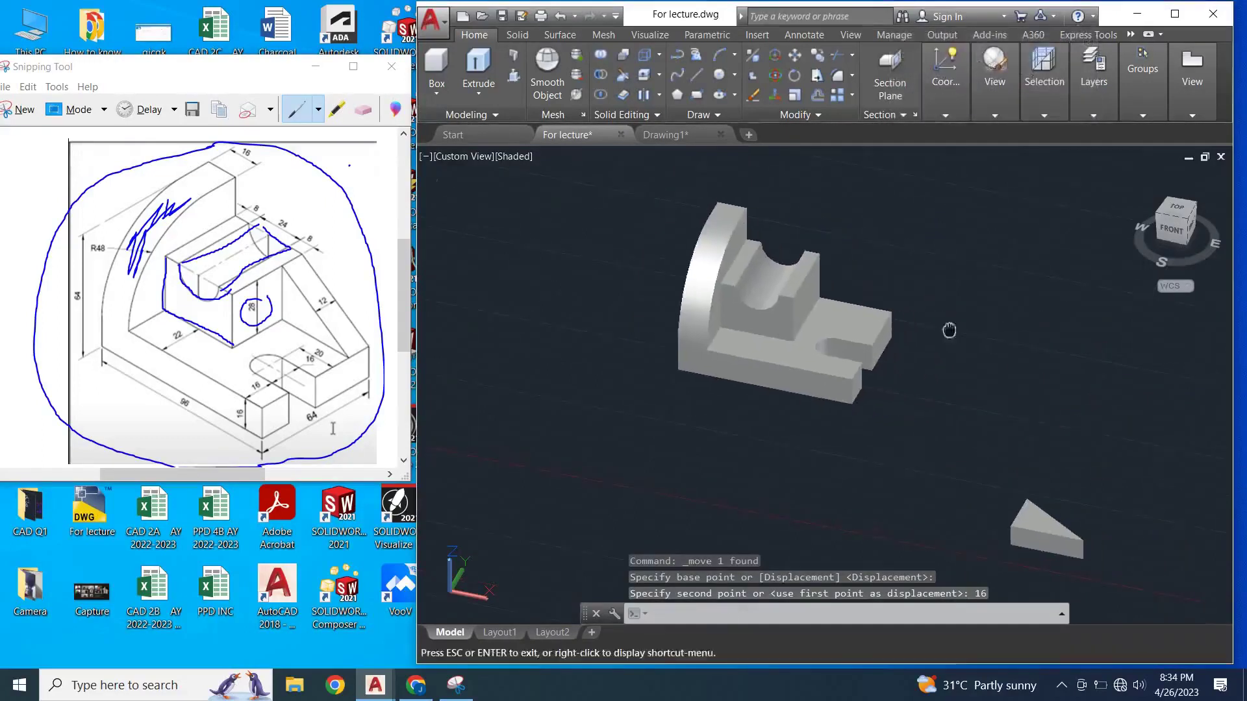
middle_drag(949, 331, 942, 330)
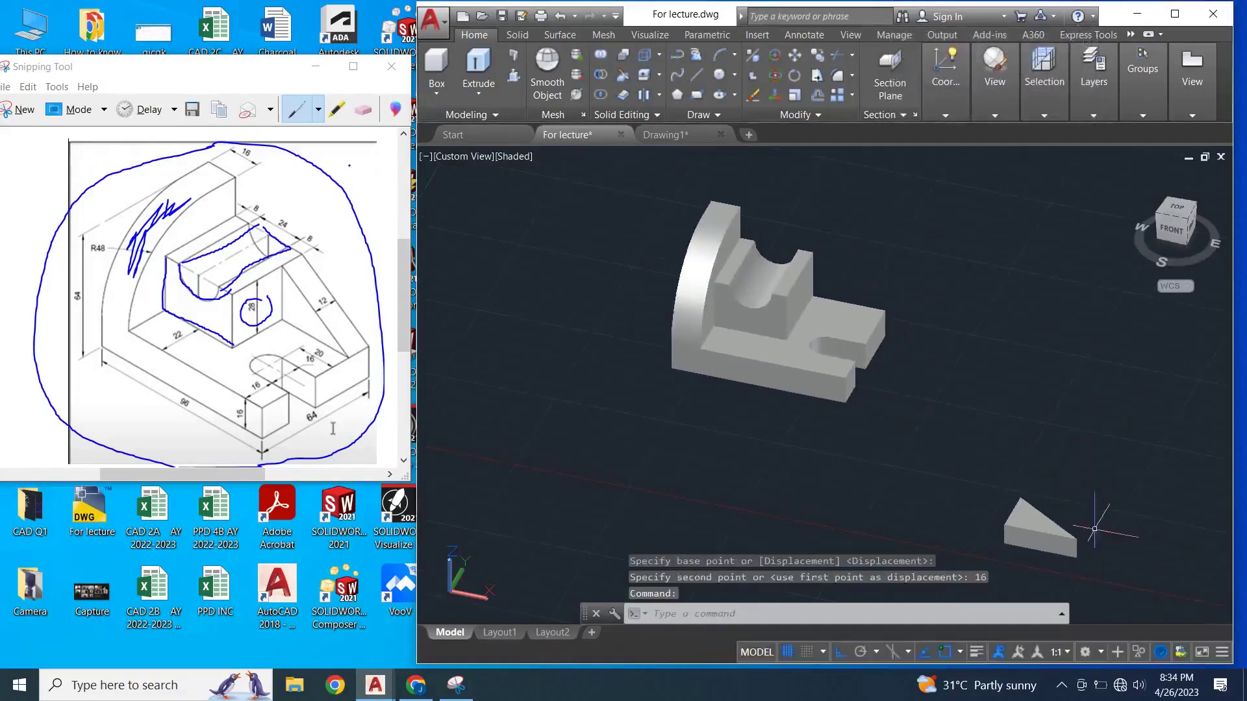
- Start ALIGN and select the wedge rib as the object to align
click(1041, 533)
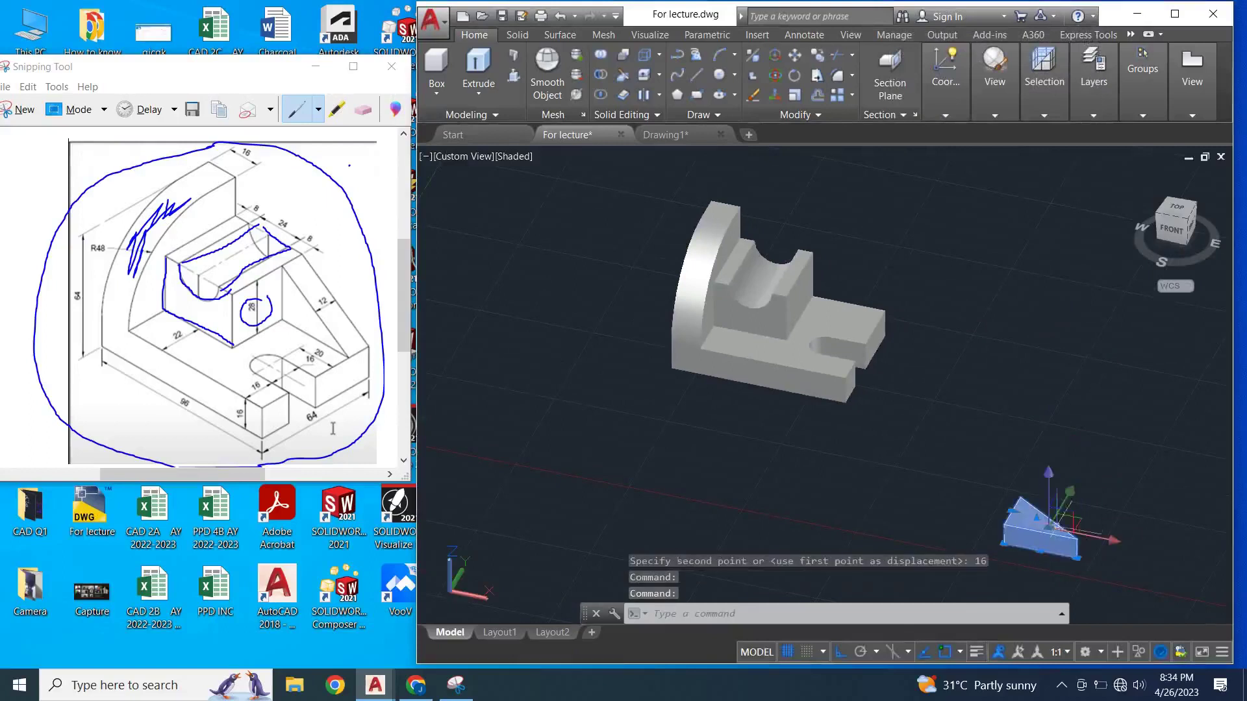
key(Escape)
text(ALIGN)
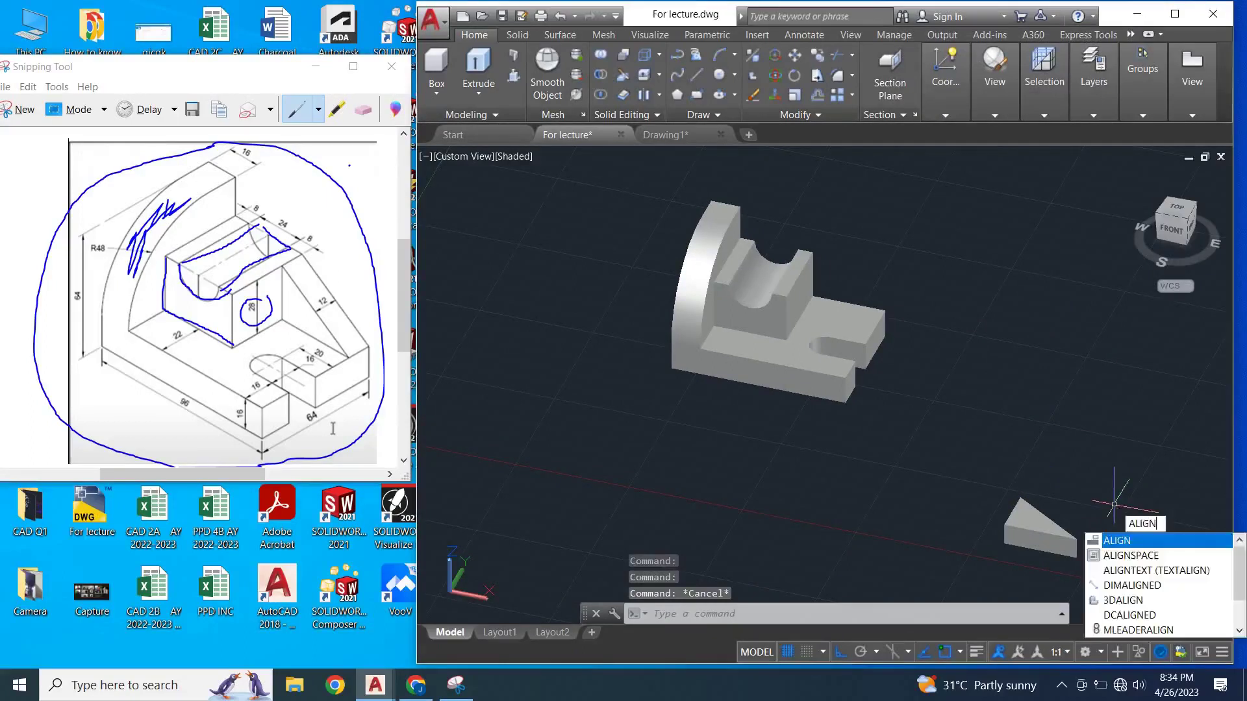
key(Return)
click(1054, 538)
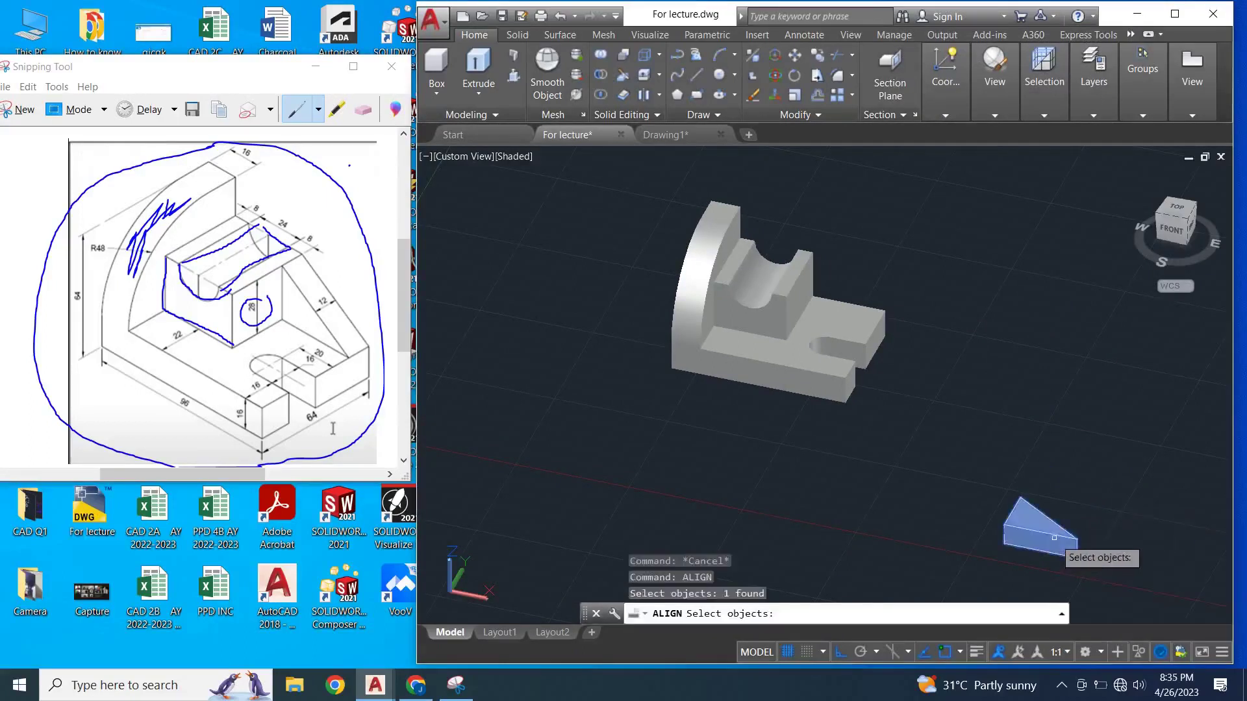
key(Return)
scroll(1078, 501, up, 2)
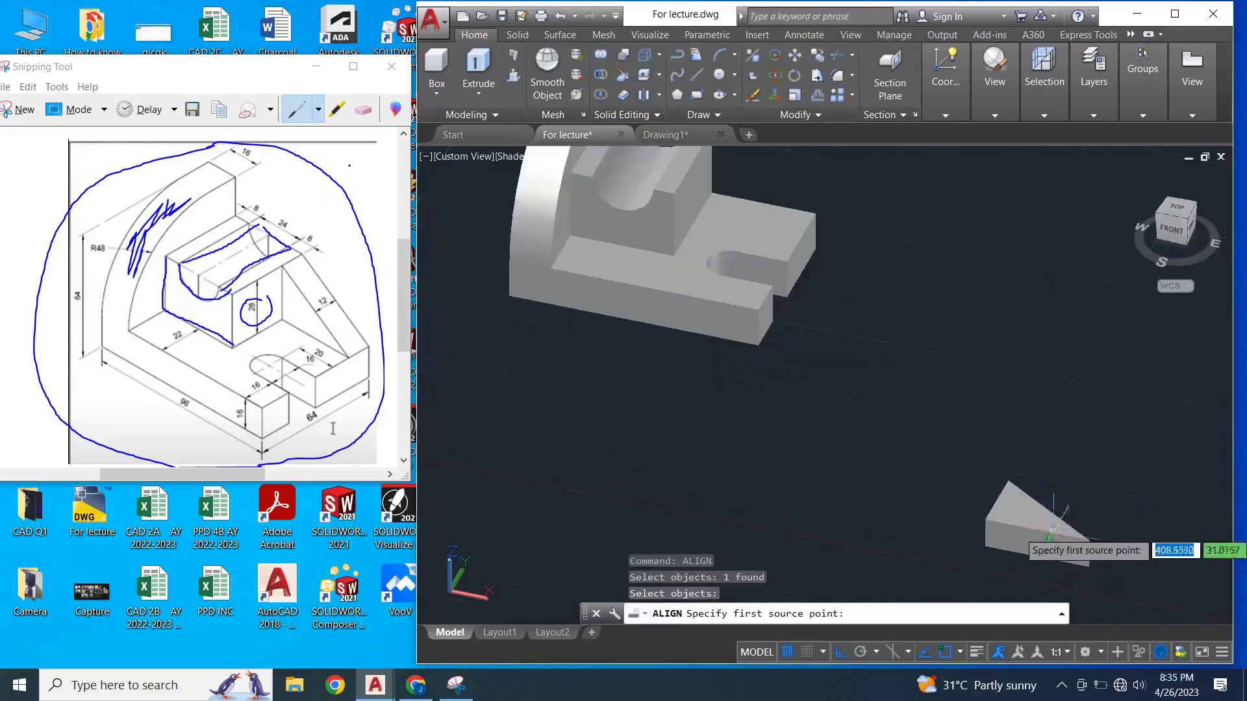
scroll(1075, 497, down, 1)
scroll(1053, 481, up, 1)
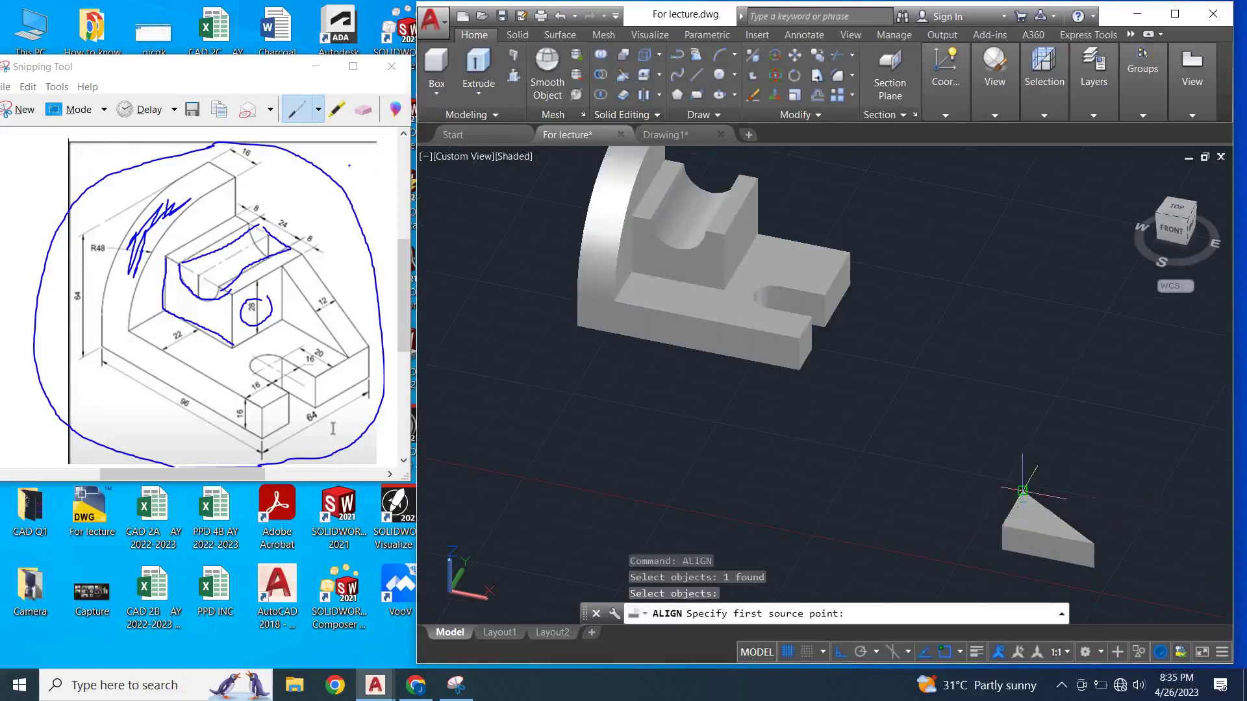
- Match three wedge points to three block corners, bracing the rib against the grooved block
click(1023, 490)
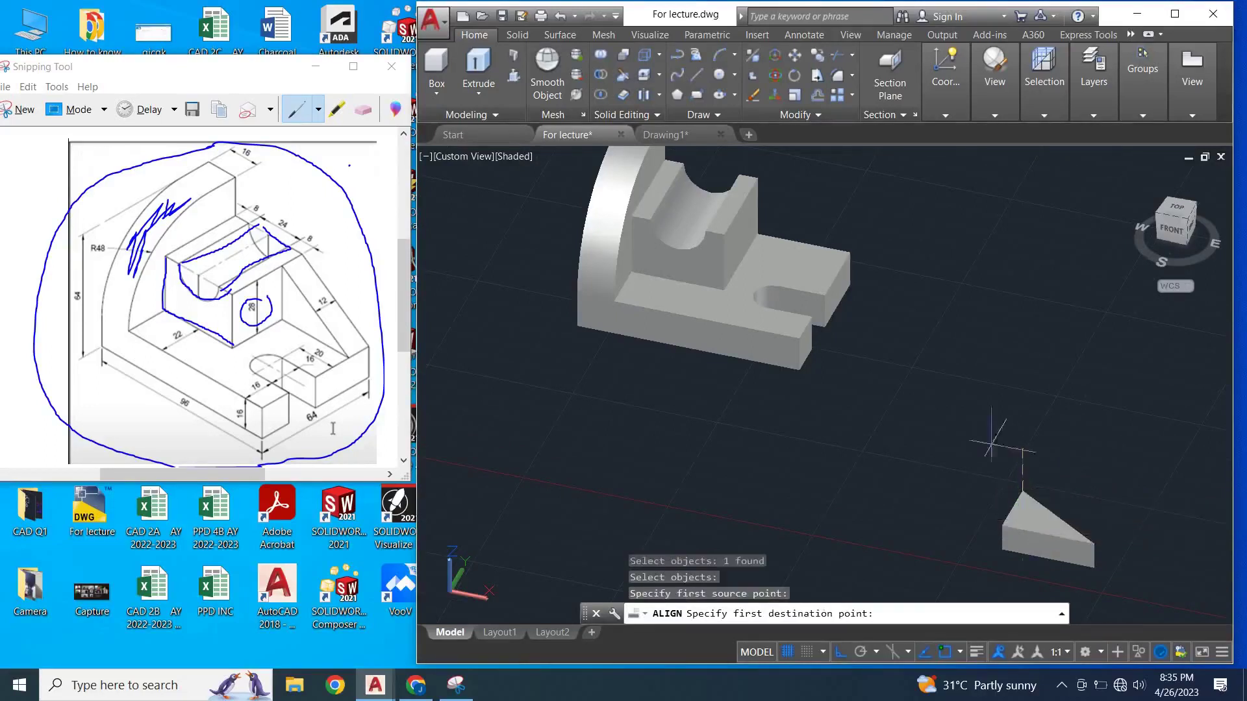
click(725, 234)
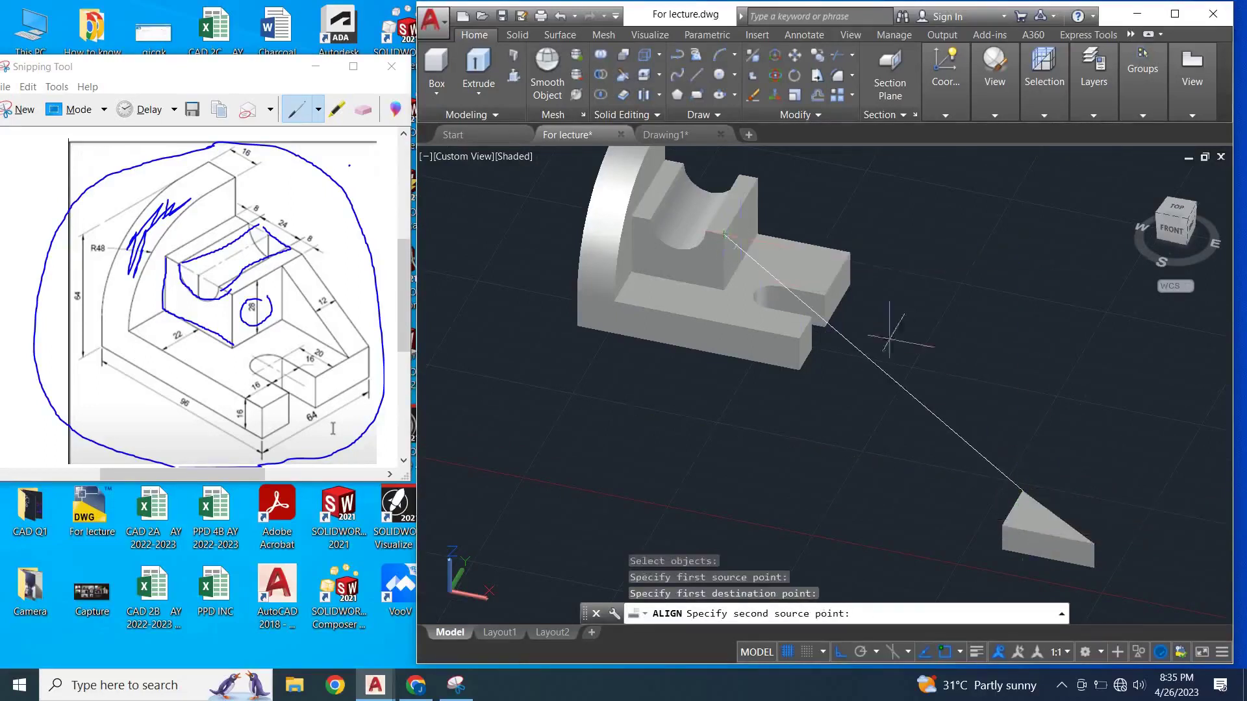
click(1001, 525)
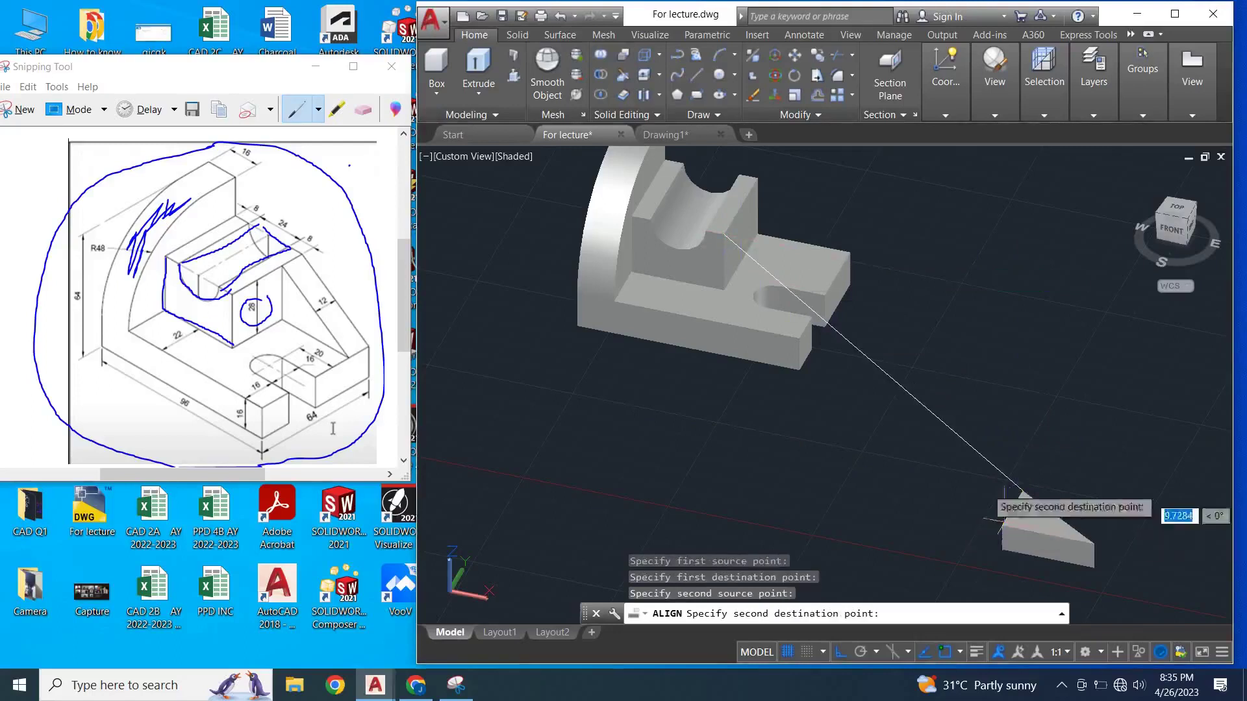
click(725, 291)
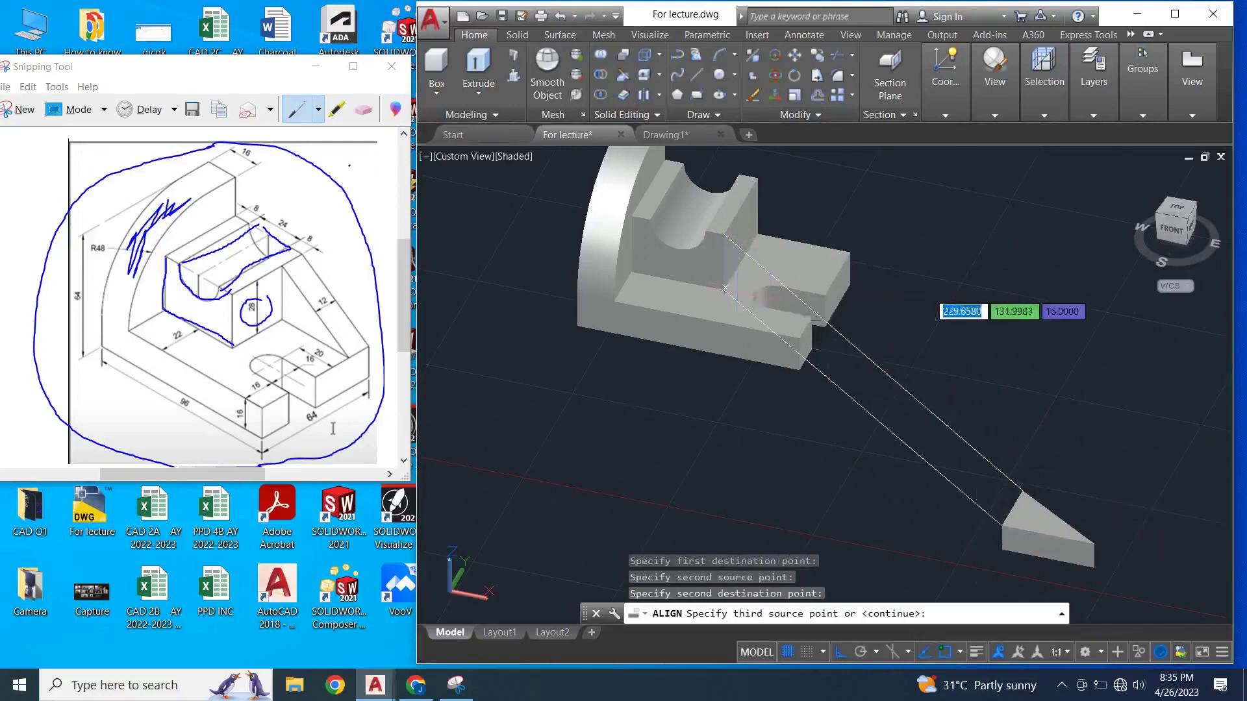
click(1002, 550)
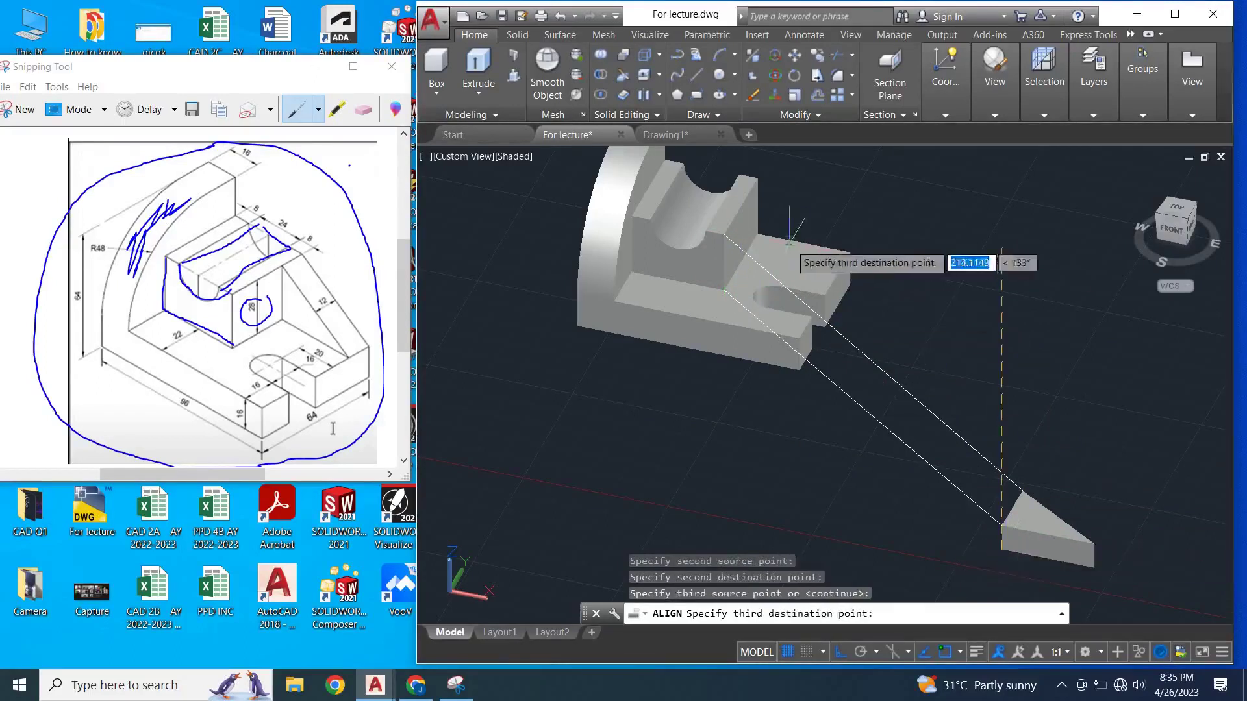
click(758, 233)
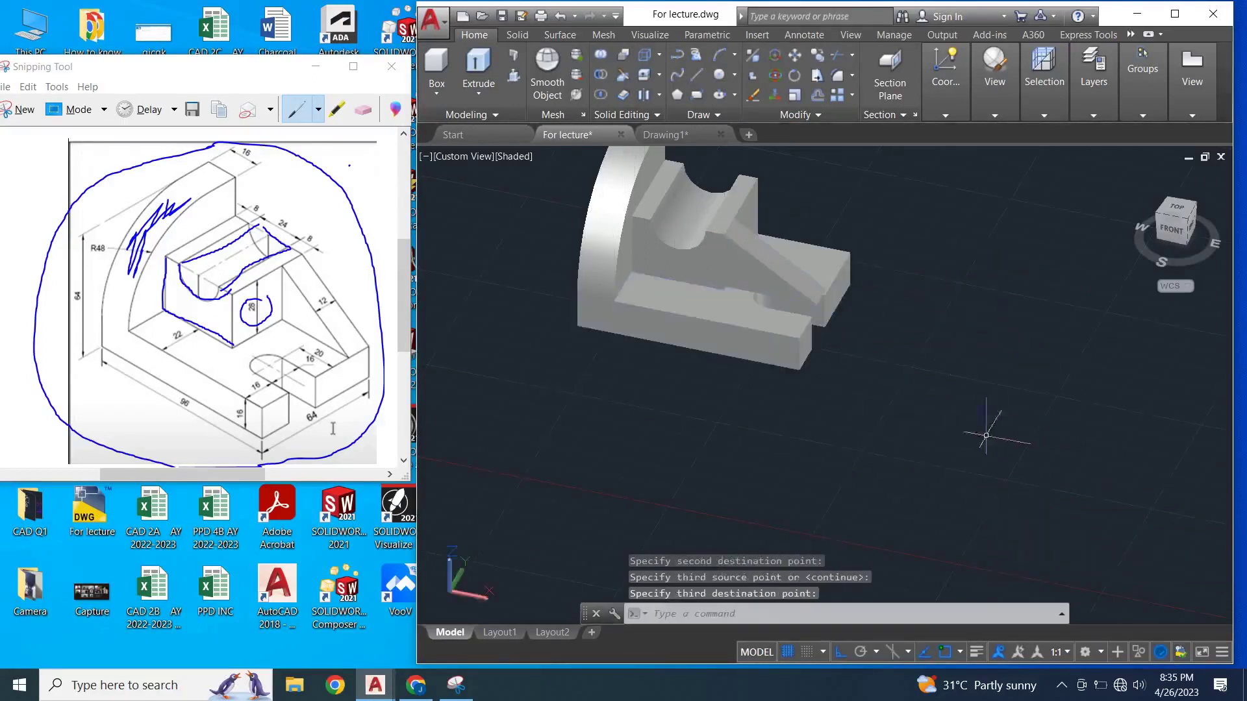
click(772, 273)
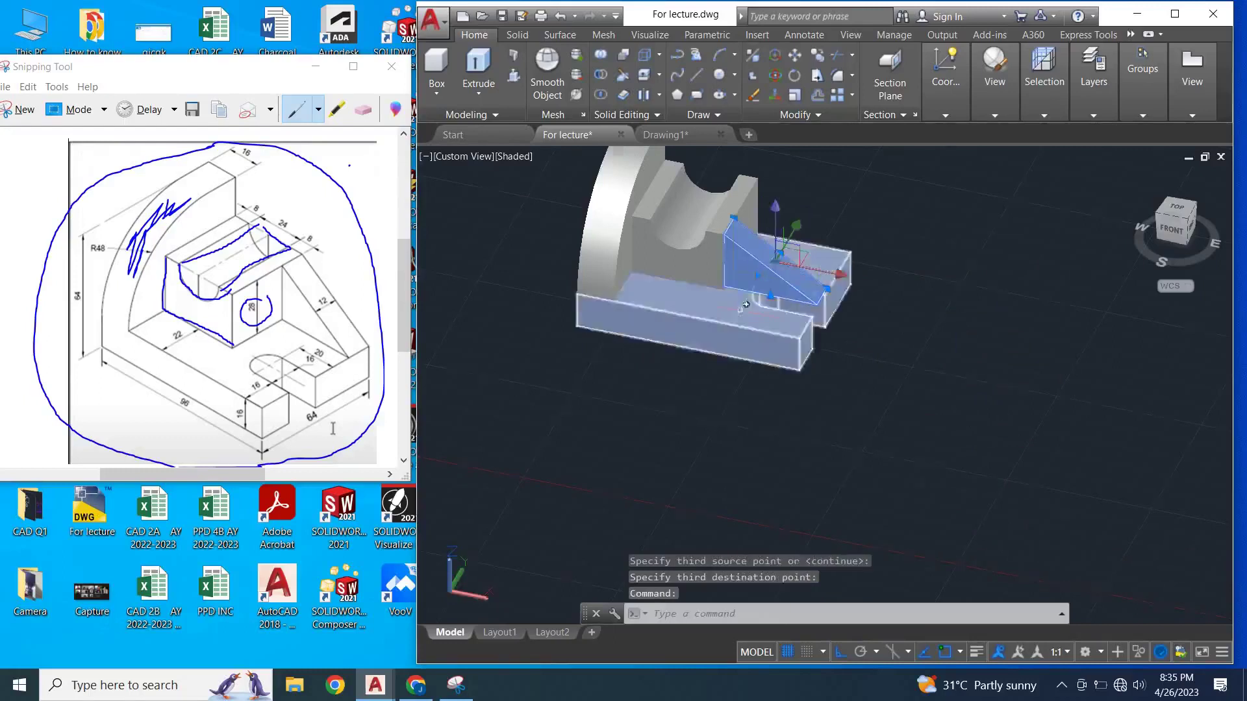
- Move the wedge rib down so it sits on the plate
scroll(735, 255, up, 5)
scroll(735, 256, down, 2)
scroll(936, 248, down, 3)
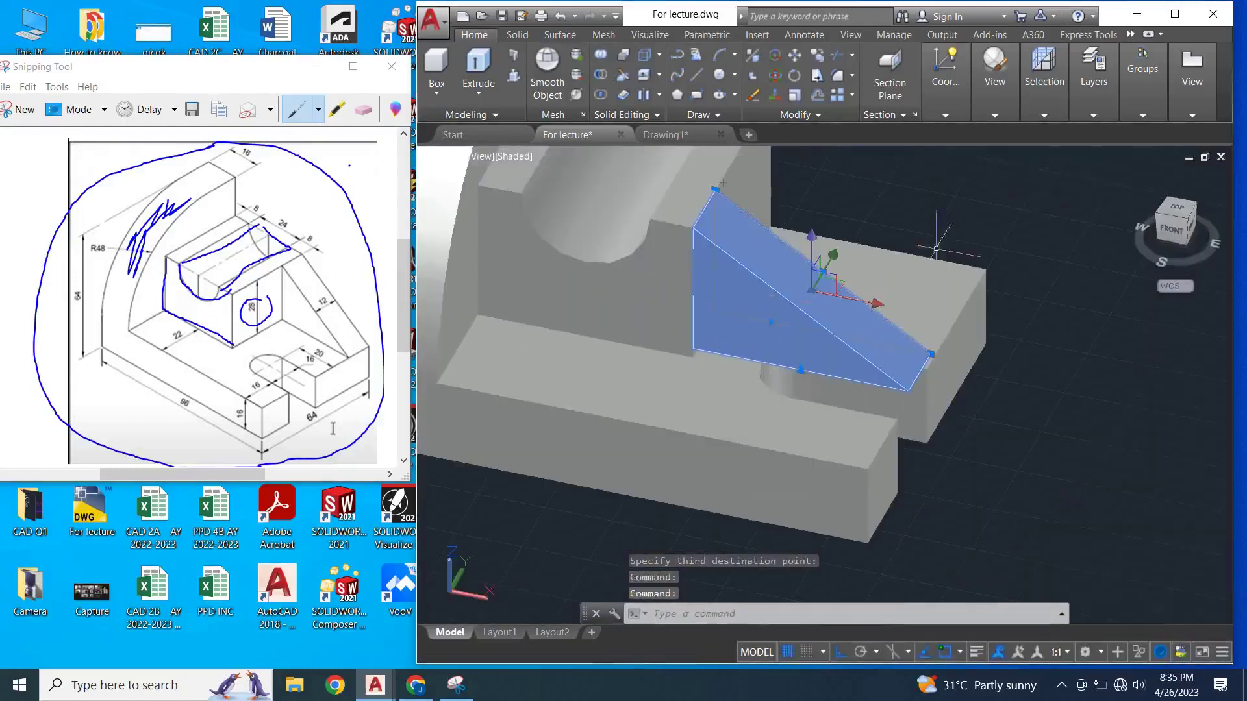
right_click(1122, 321)
click(1091, 317)
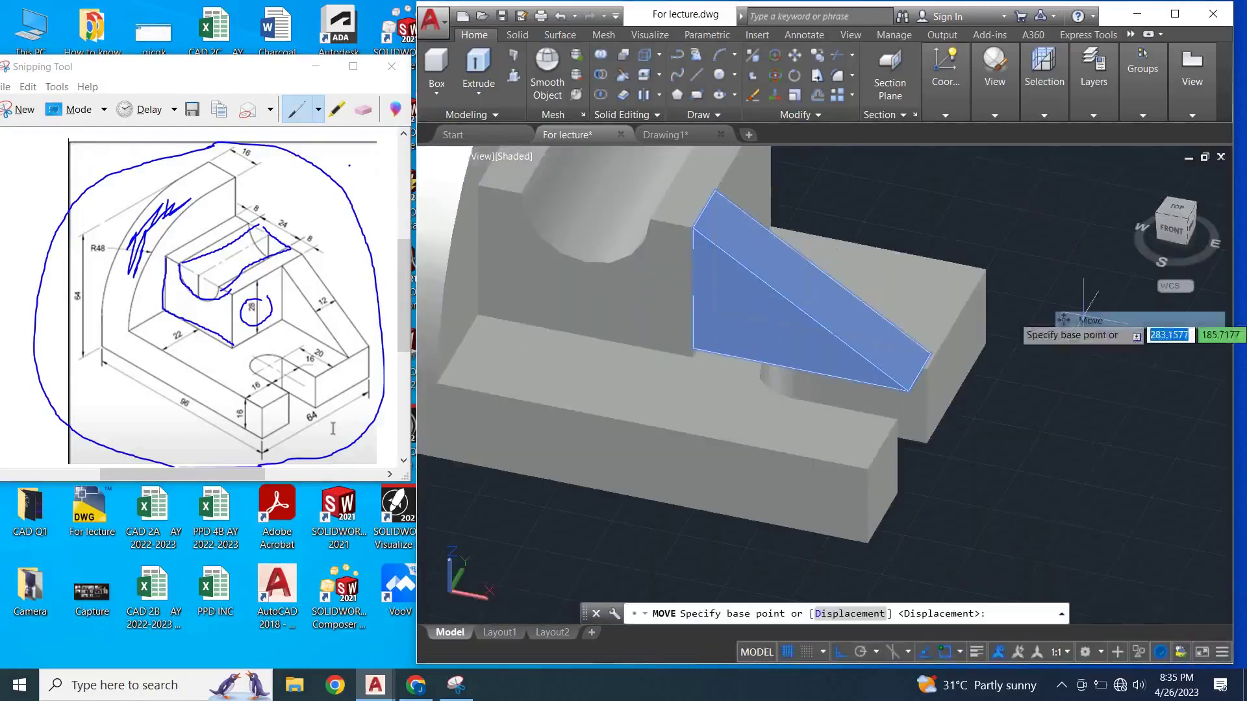
scroll(806, 309, up, 2)
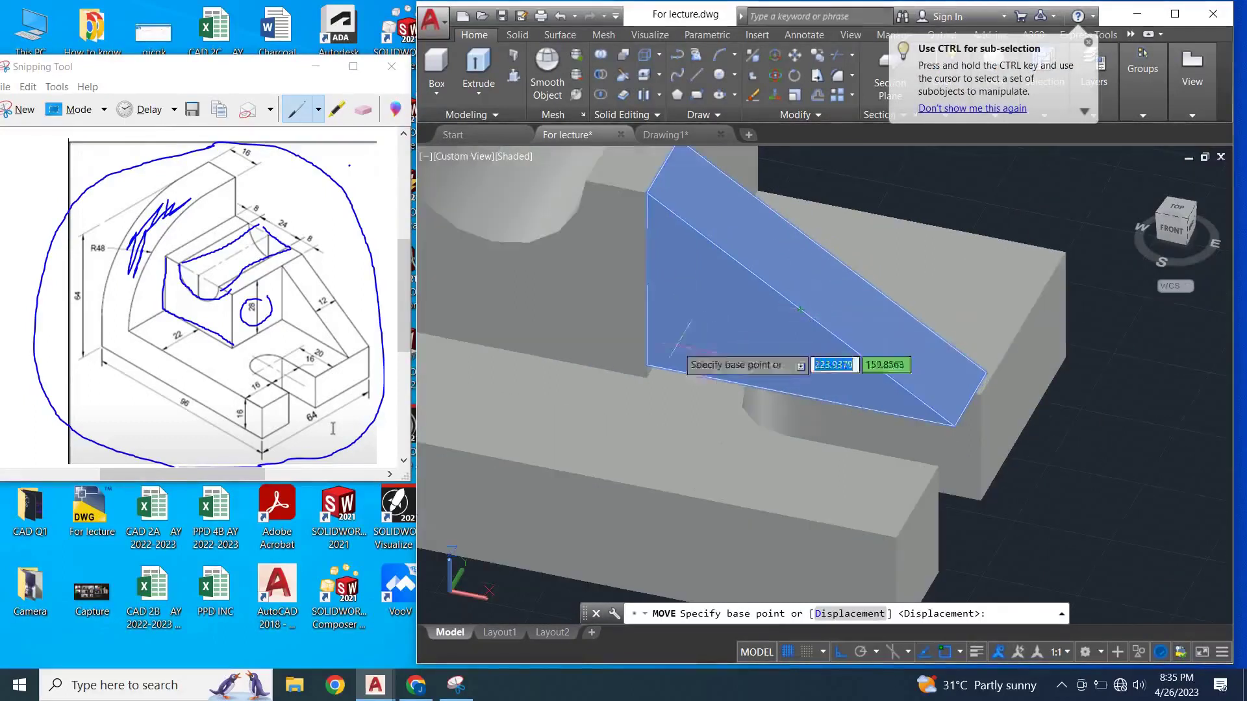
scroll(649, 356, up, 3)
click(650, 356)
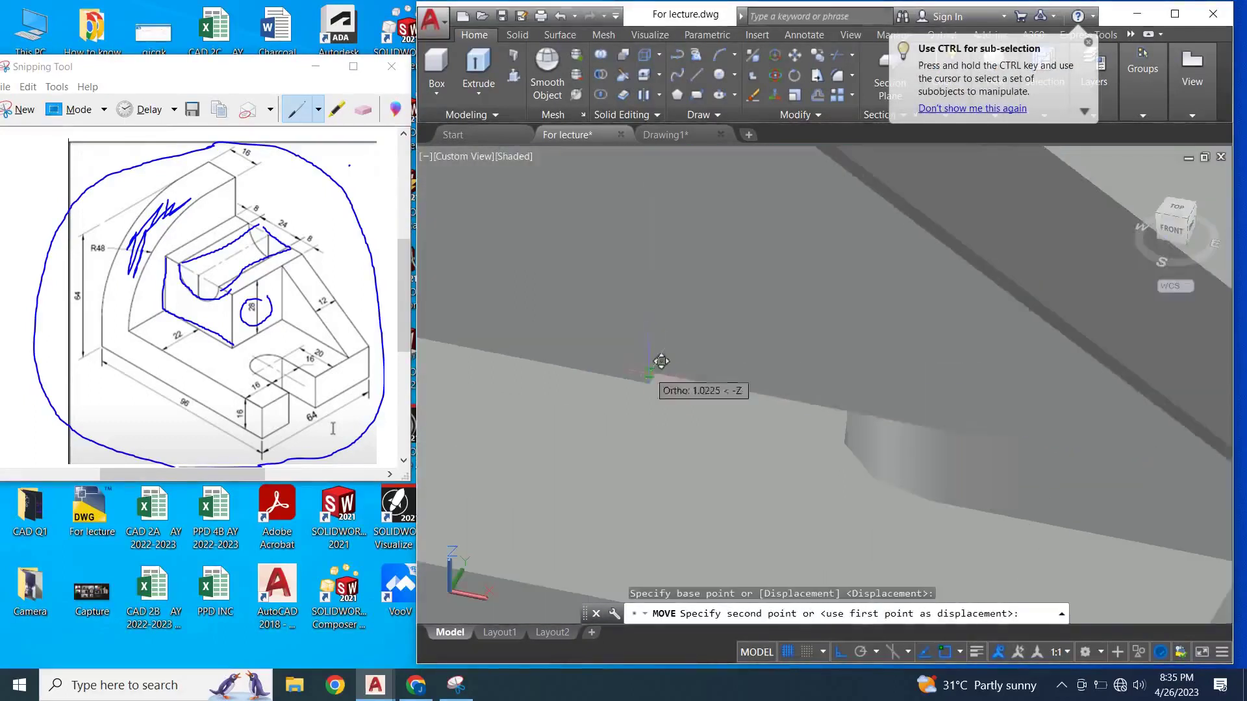
click(662, 372)
scroll(661, 372, down, 5)
- Select the wedge again and start a second move, then cancel it
click(699, 346)
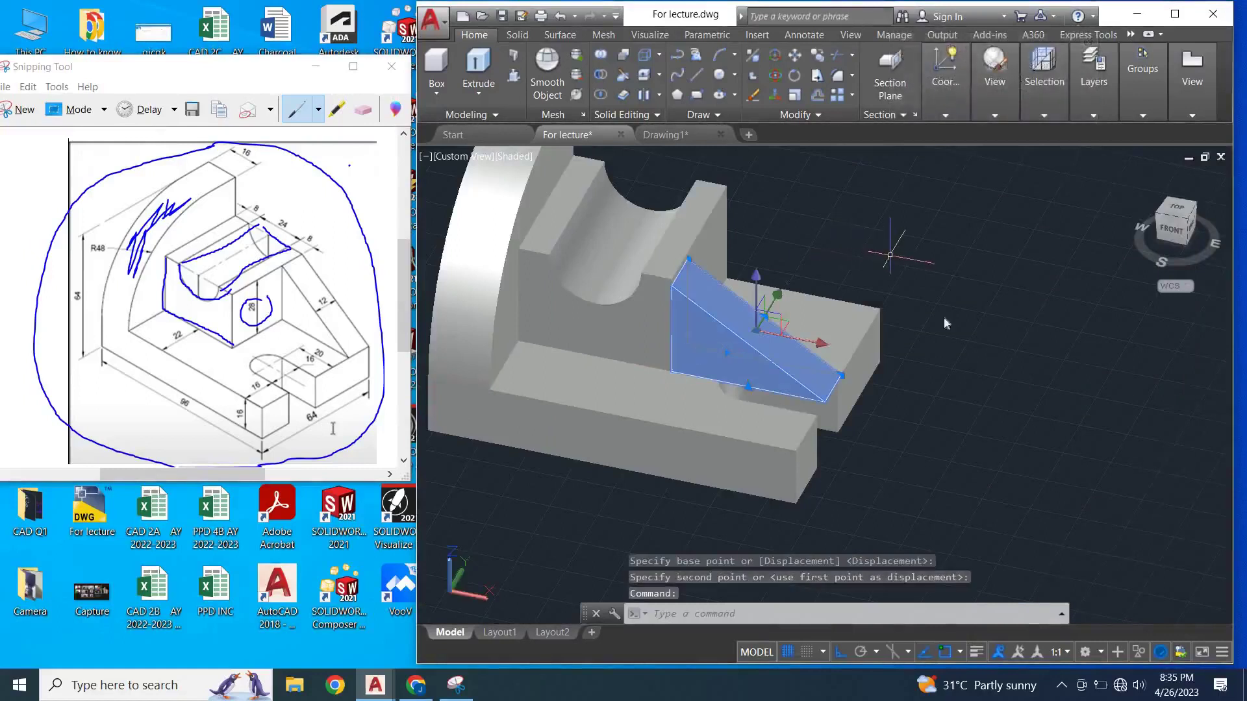
right_click(891, 256)
click(928, 360)
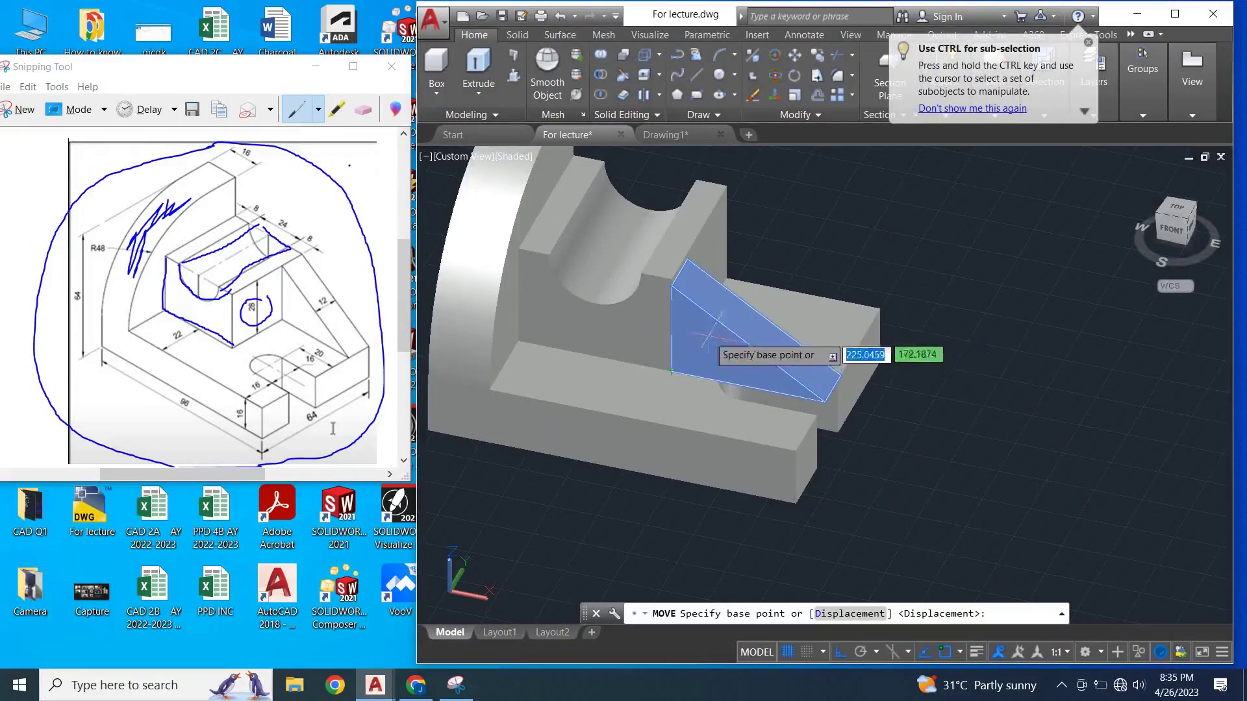
key(Escape)
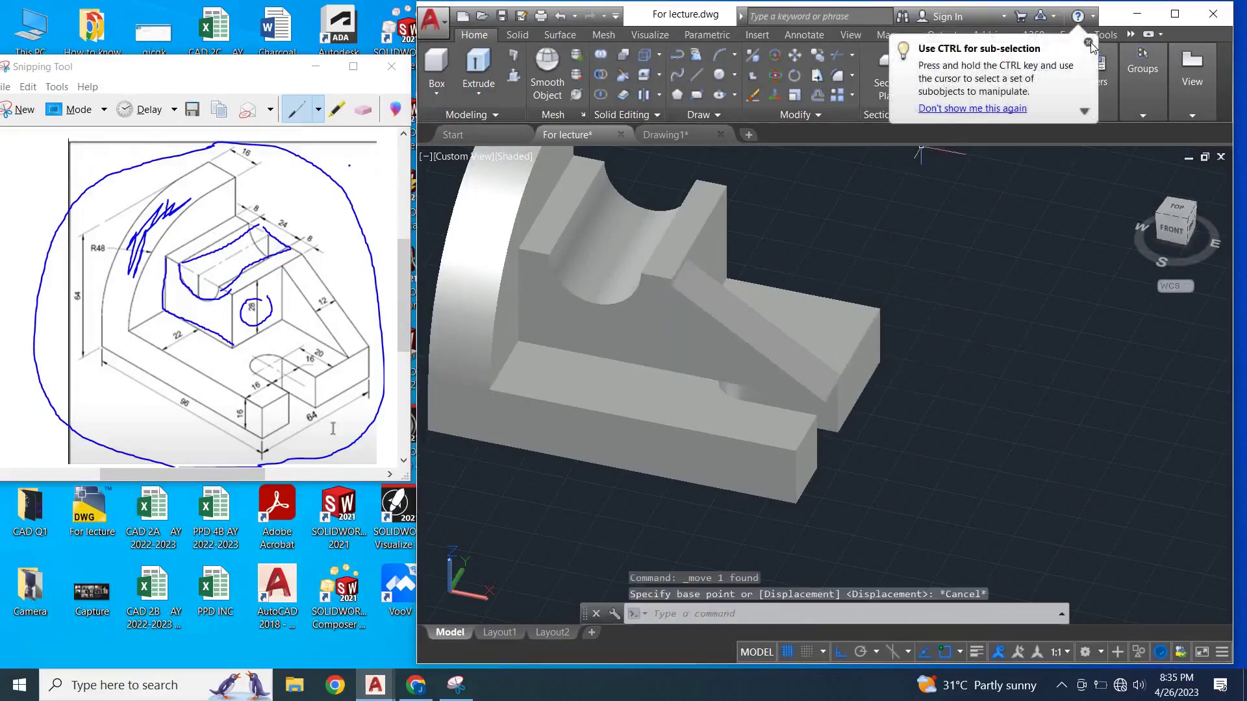
- Display the whole model in 2D Wireframe
click(1089, 43)
click(1007, 104)
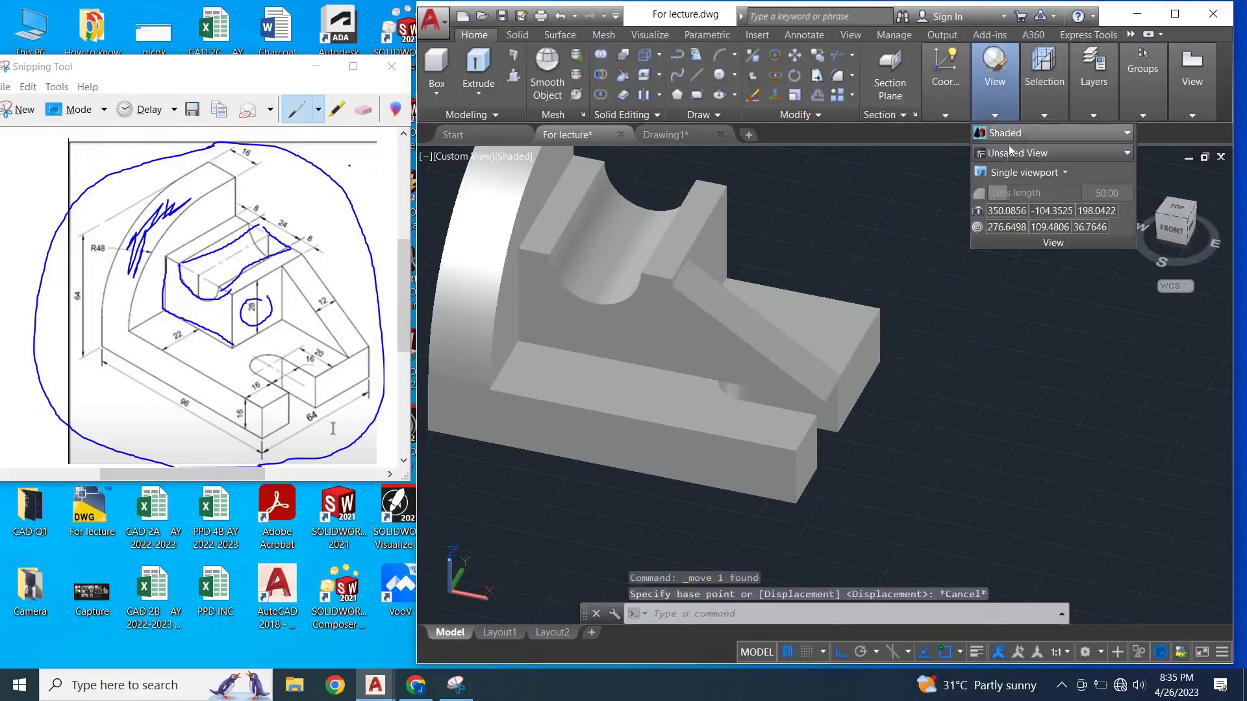
click(1010, 133)
click(1017, 182)
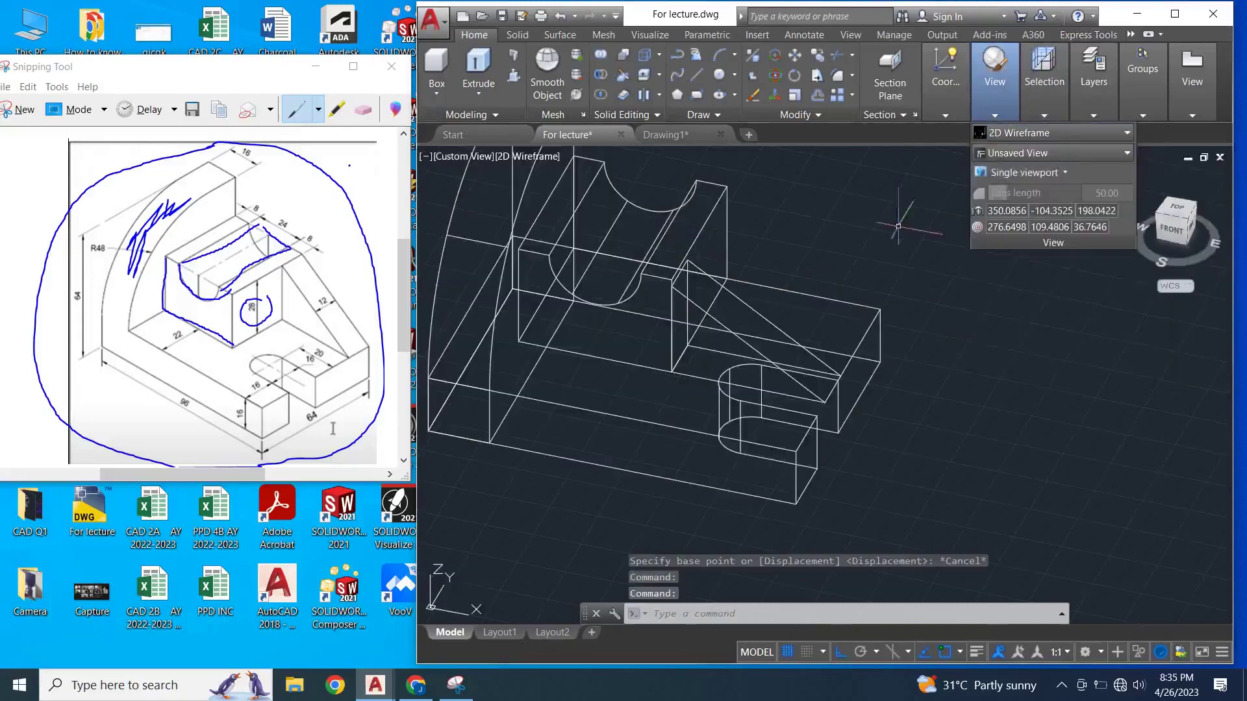
- Move the wedge rib back against the grooved block, then shade the model in Shades of Gray
click(743, 322)
right_click(812, 231)
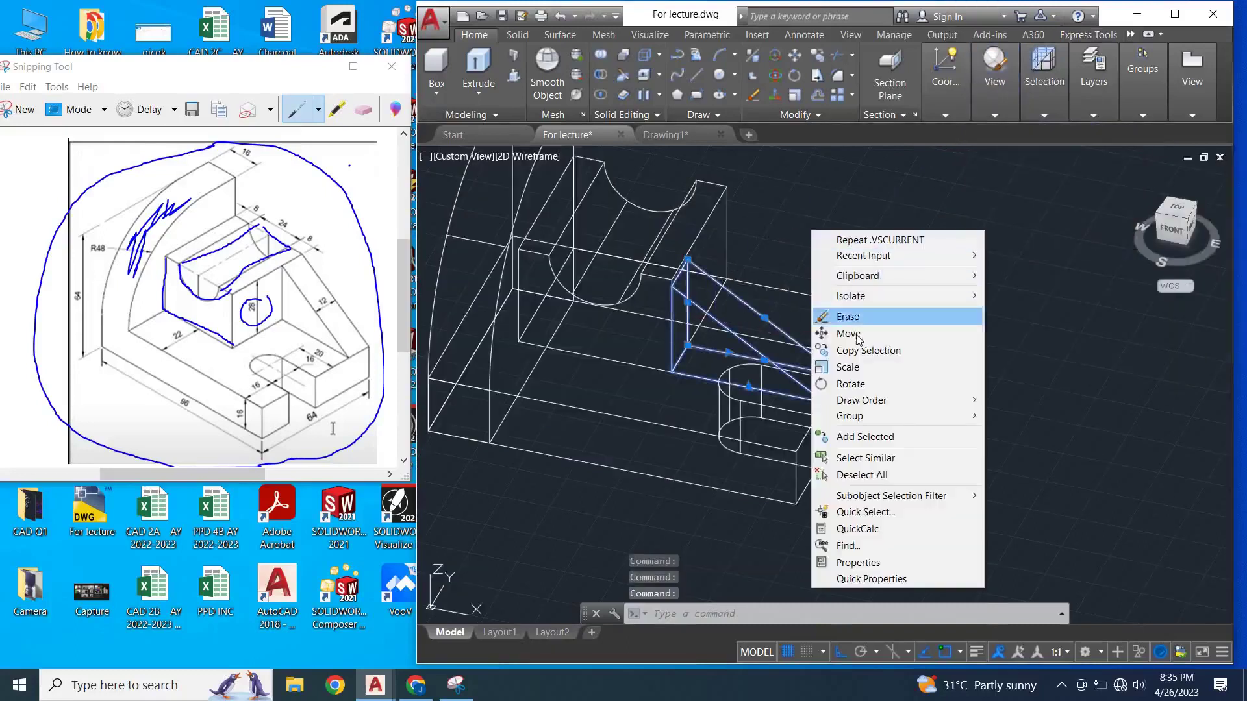
click(856, 335)
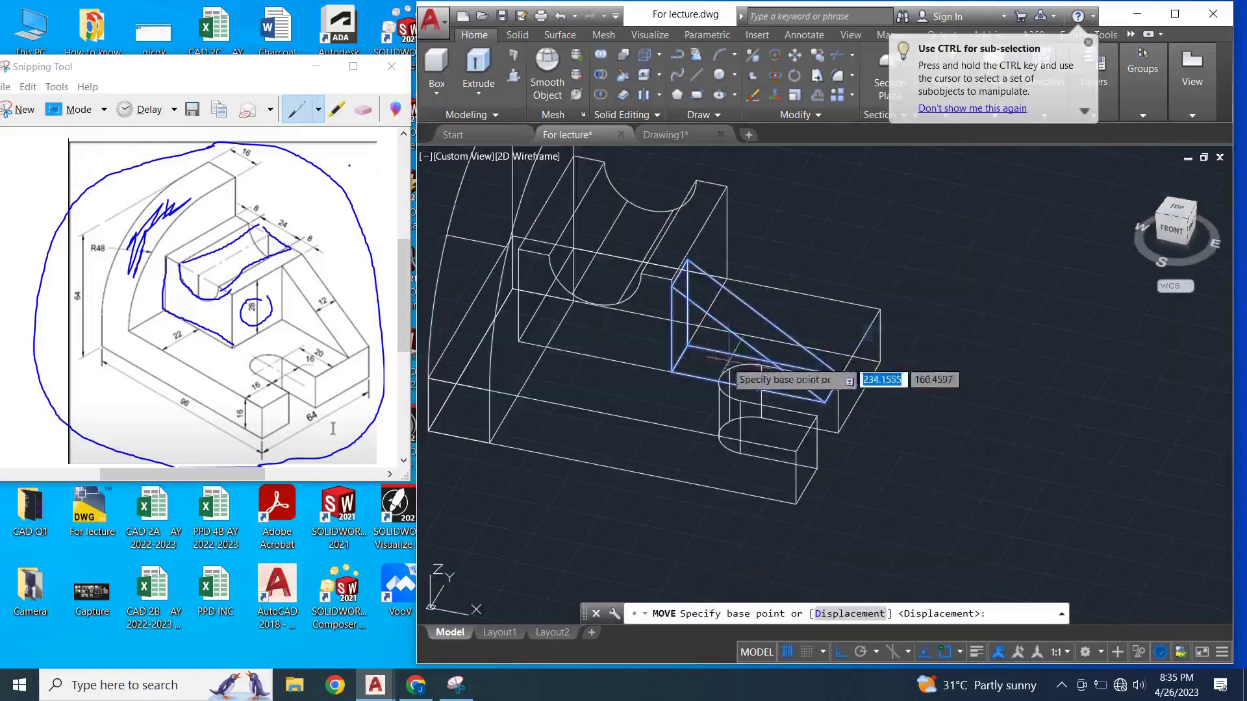
click(687, 345)
click(711, 305)
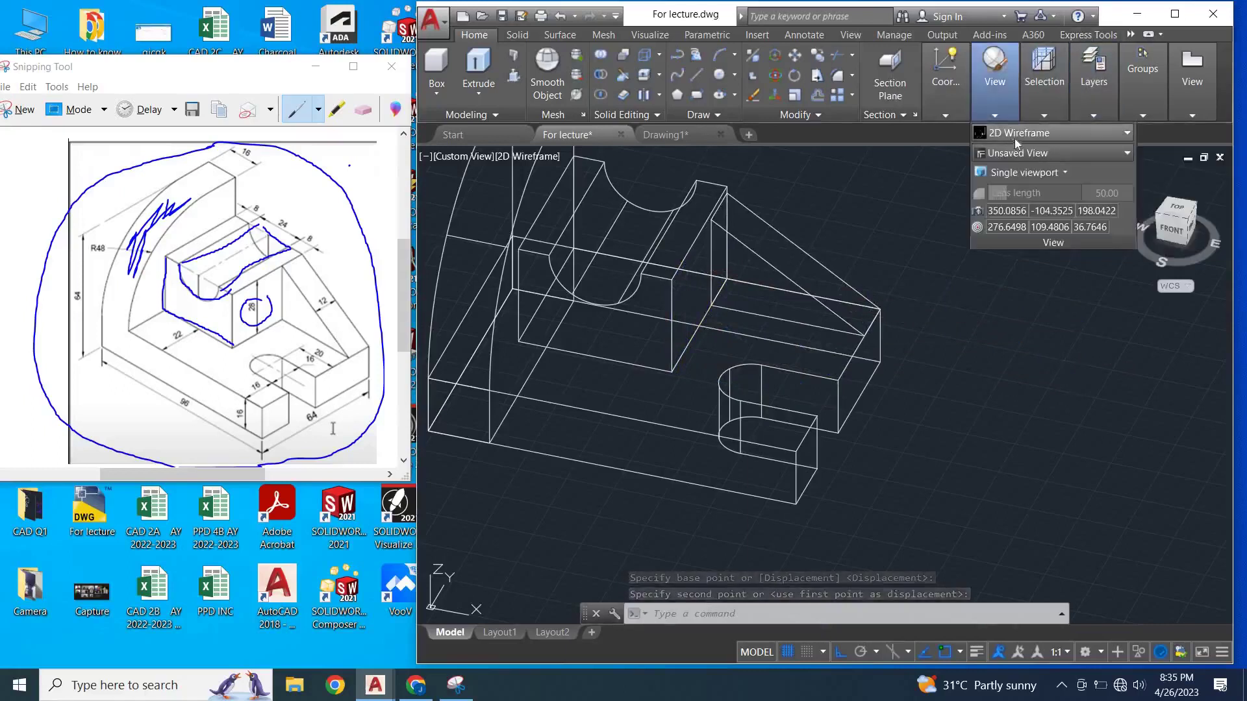
click(1016, 138)
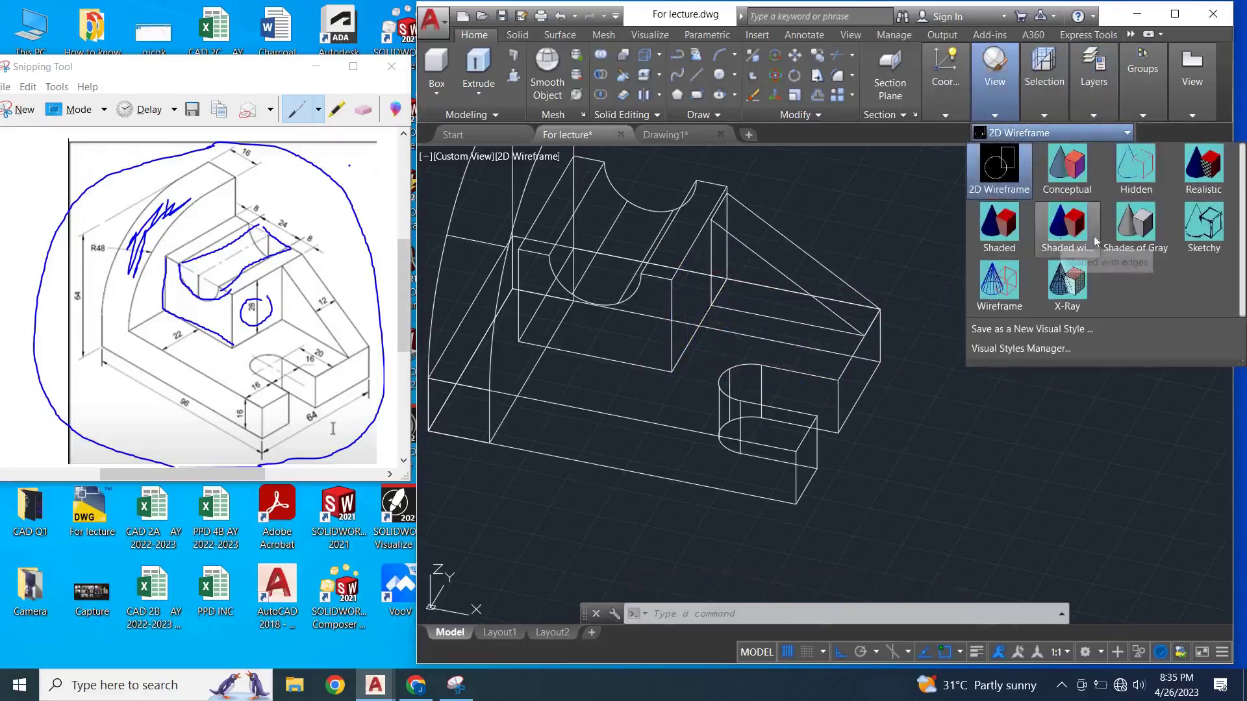
click(1122, 241)
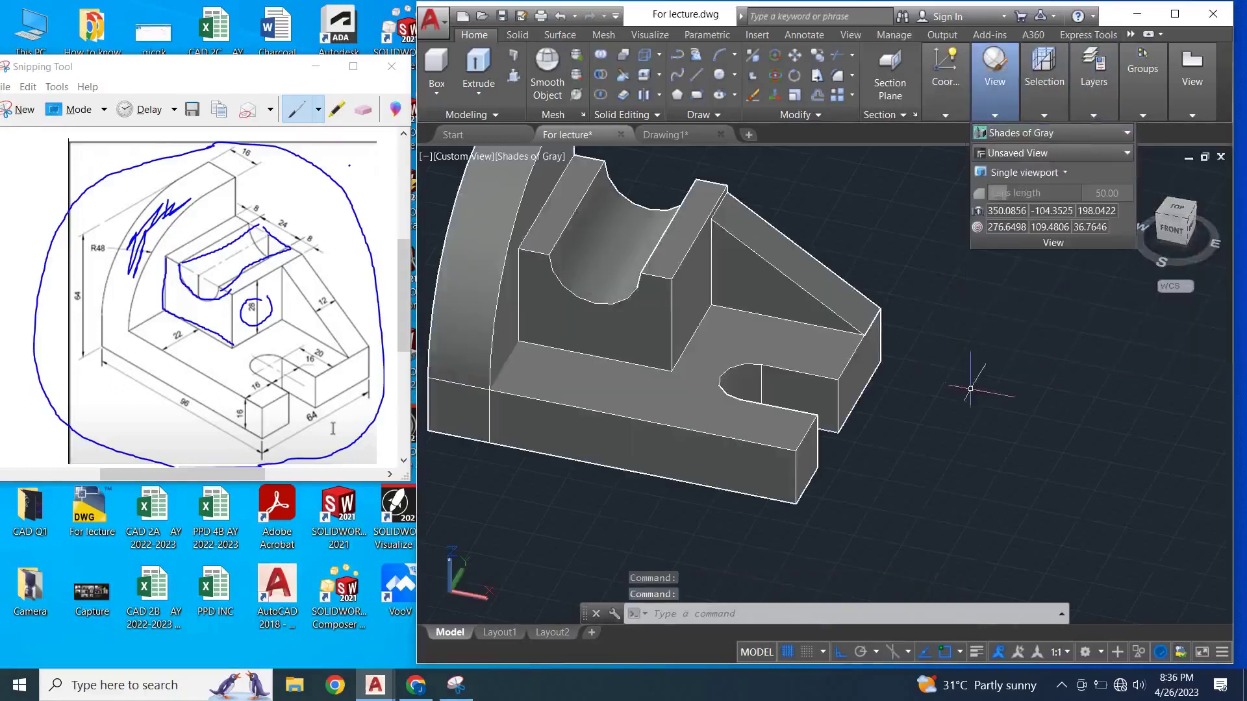
scroll(960, 361, down, 3)
scroll(960, 361, up, 1)
scroll(890, 267, up, 3)
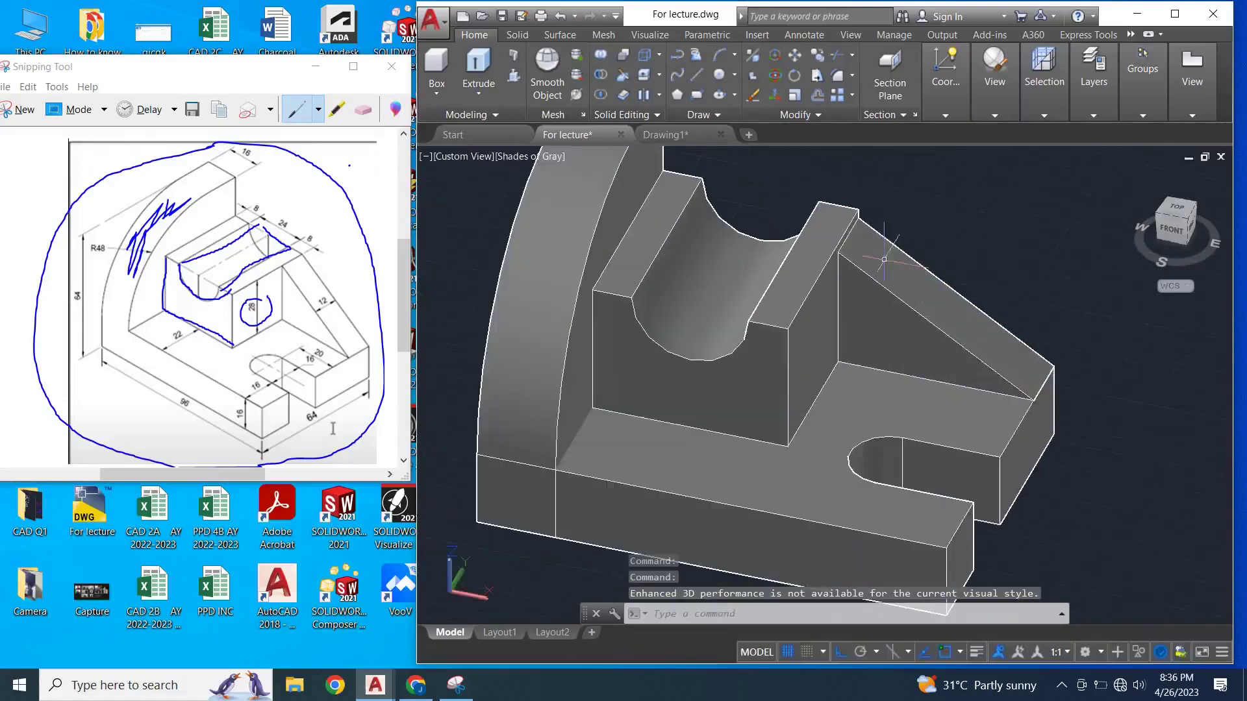
scroll(865, 273, down, 1)
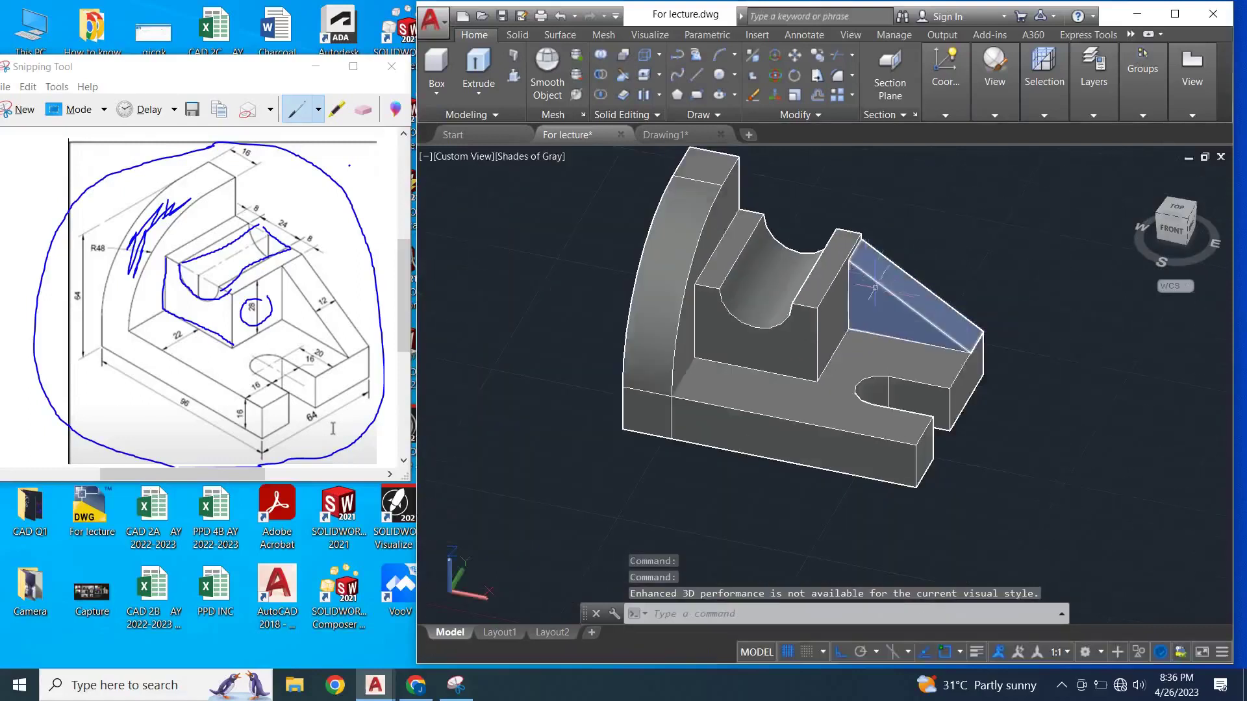
ctrl+click(873, 279)
key(Escape)
key(Escape)
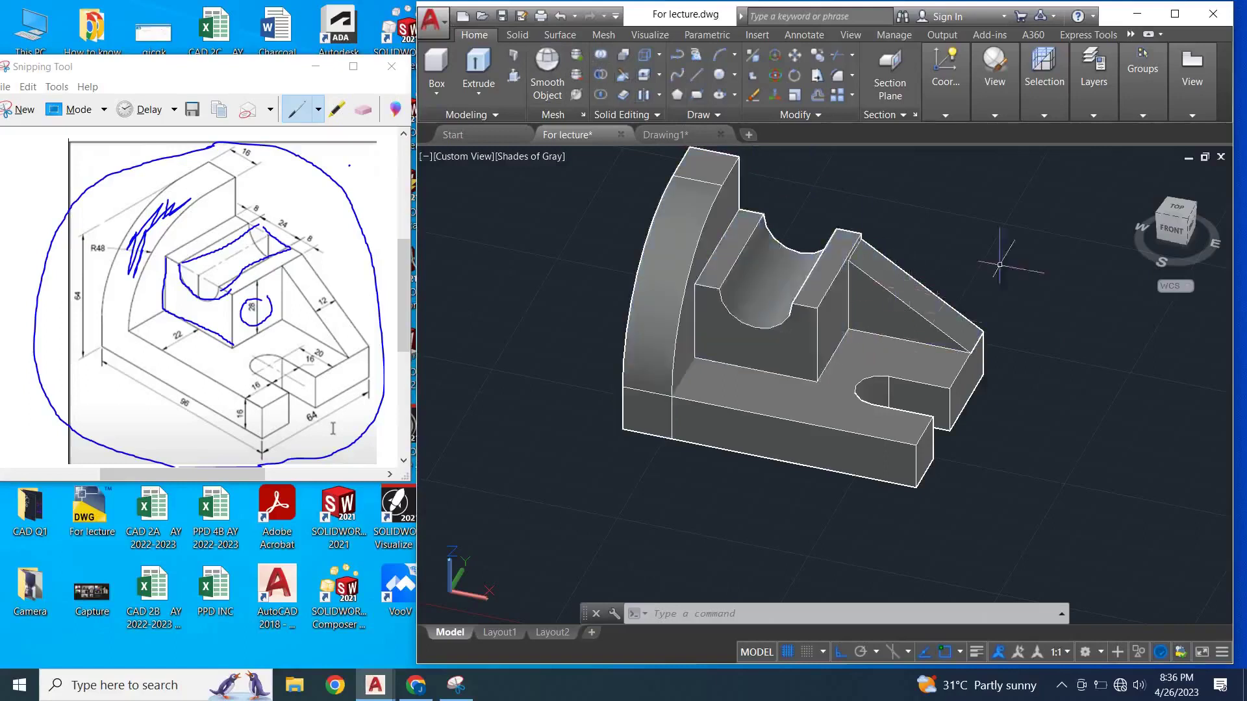
mouse_move(855, 242)
middle_down()
mouse_move(845, 274)
mouse_move(780, 273)
middle_up()
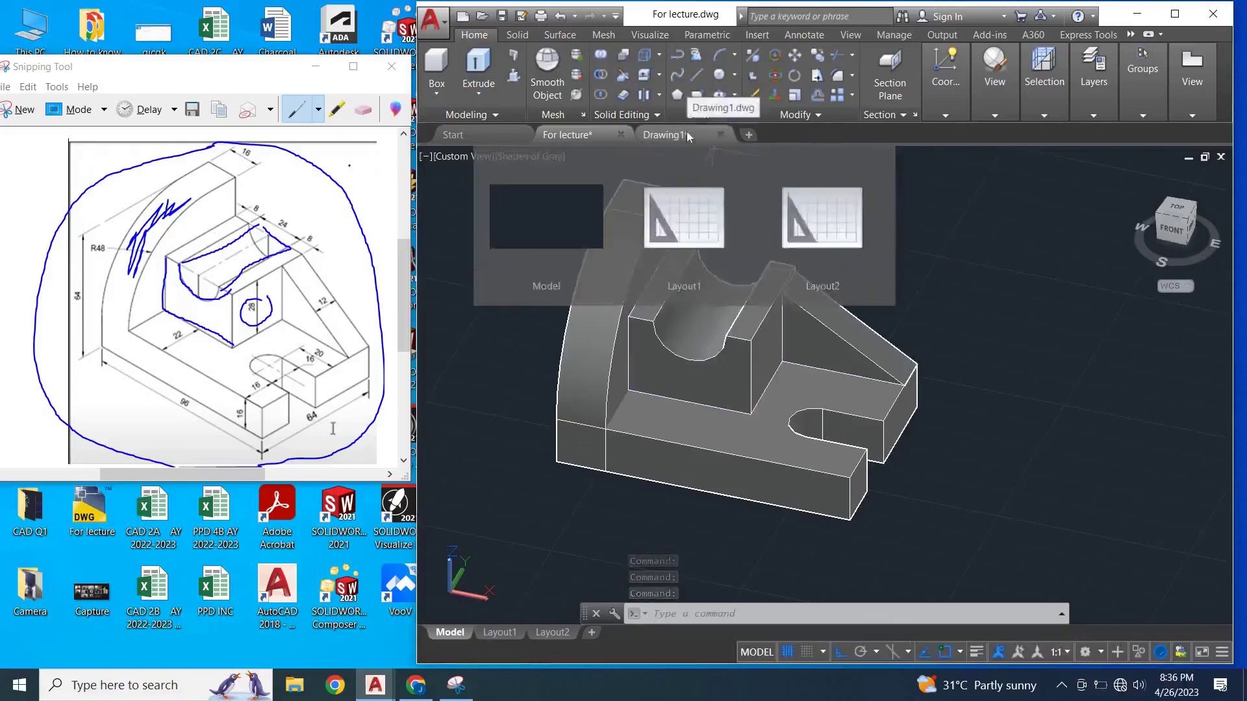
- Create a new blank drawing, Drawing2, and return to the For lecture model
click(675, 135)
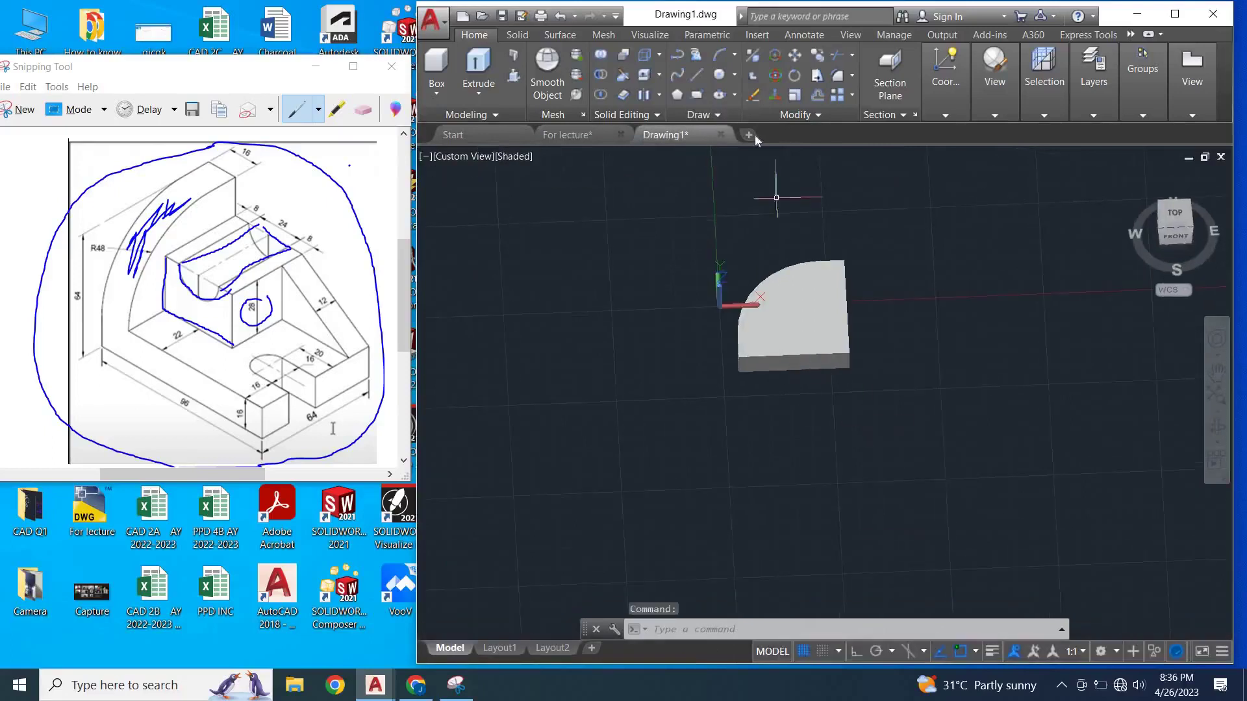
click(752, 135)
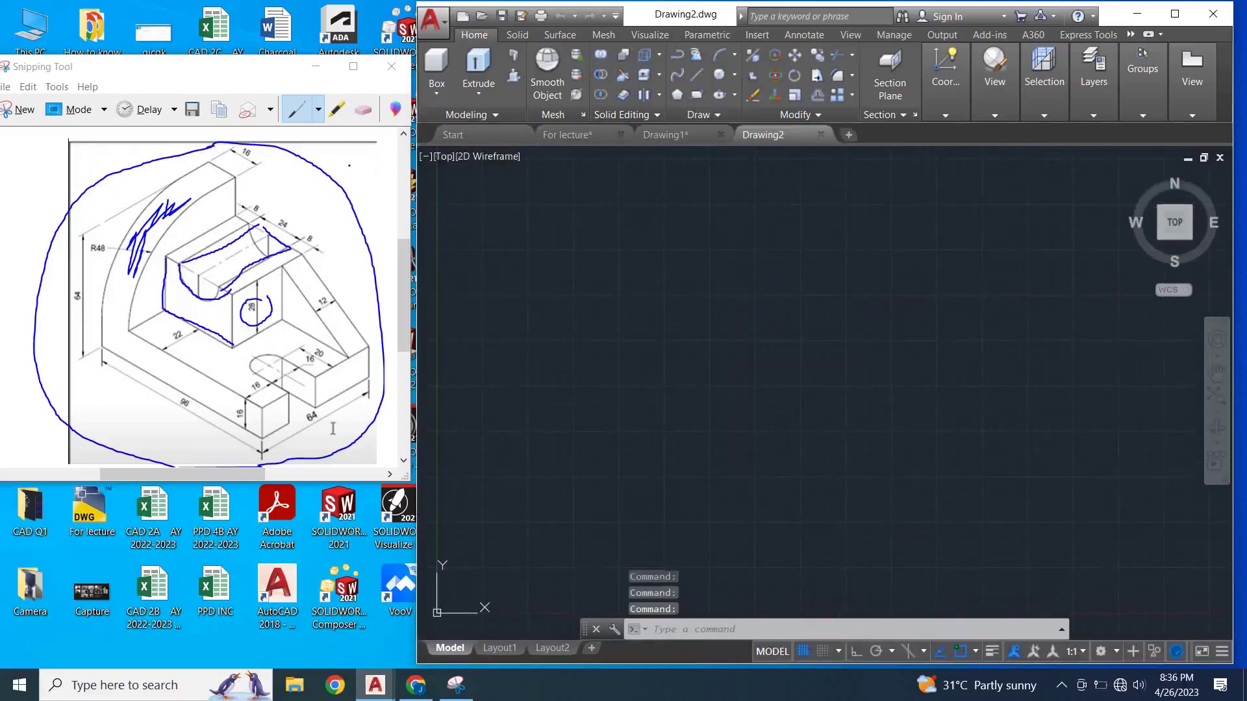
click(567, 135)
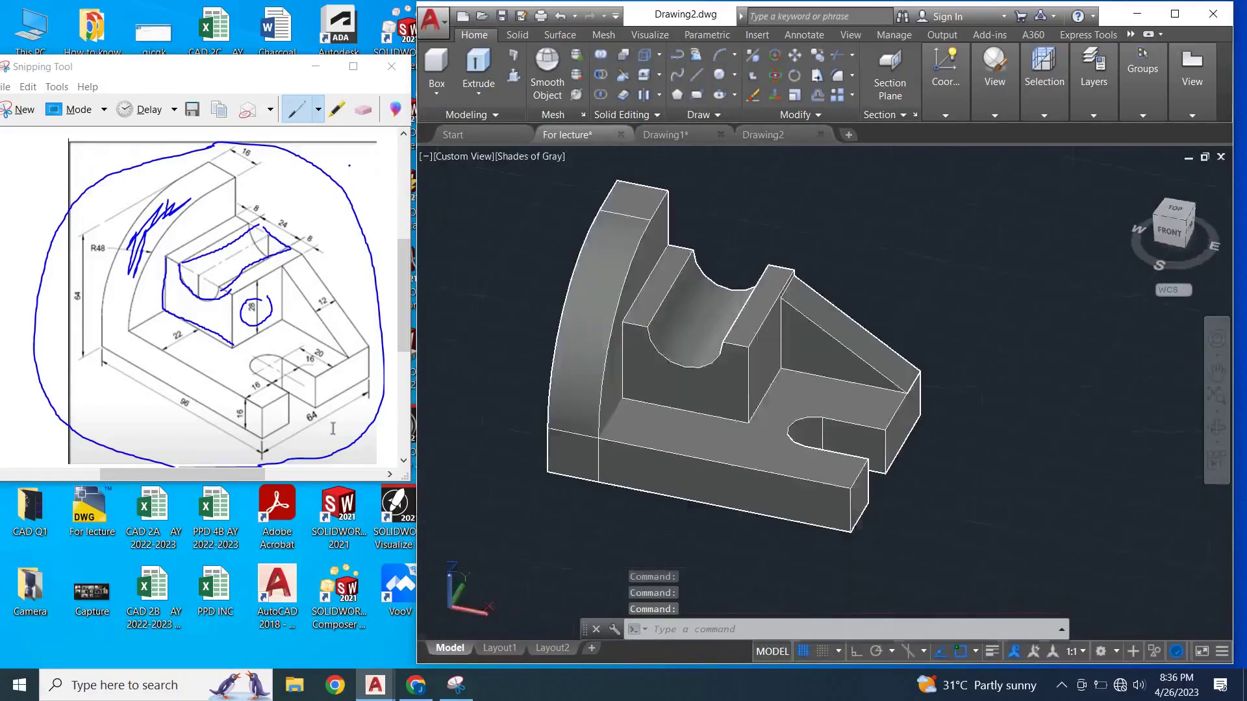
click(687, 366)
key(Escape)
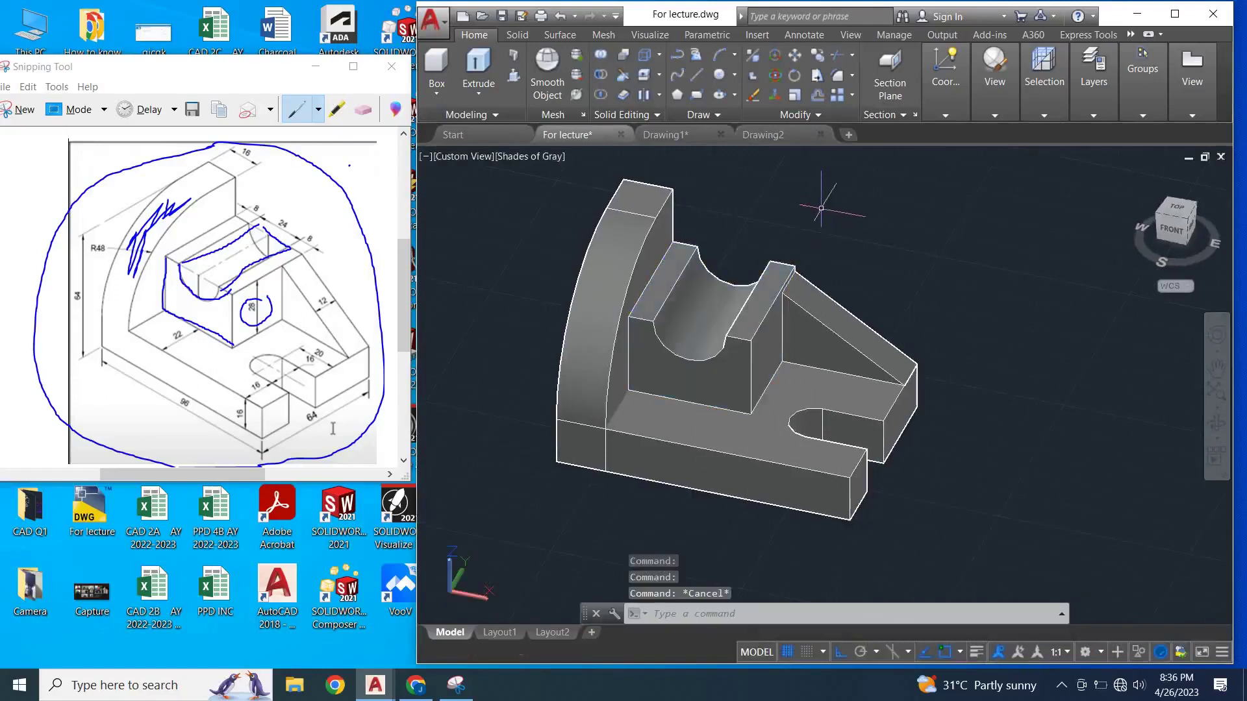
- Create blank Drawing3, then move through the drawing tabs back to For lecture
click(848, 135)
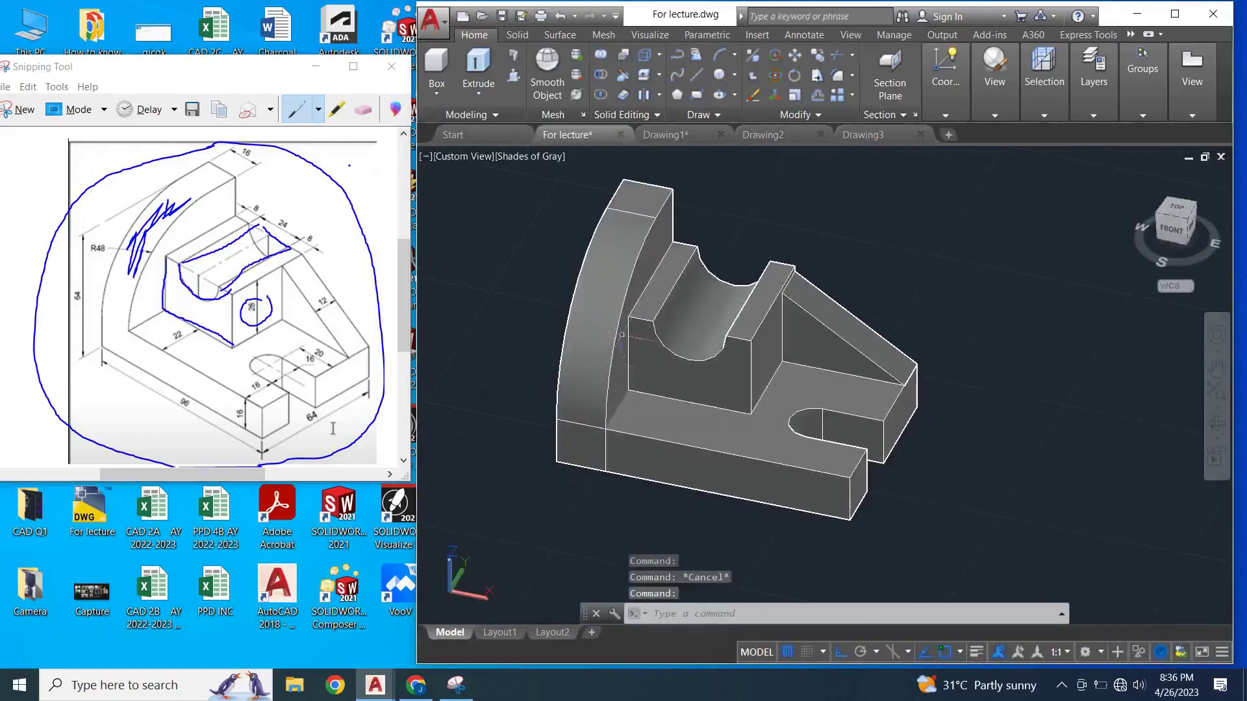
click(587, 311)
click(660, 297)
key(Escape)
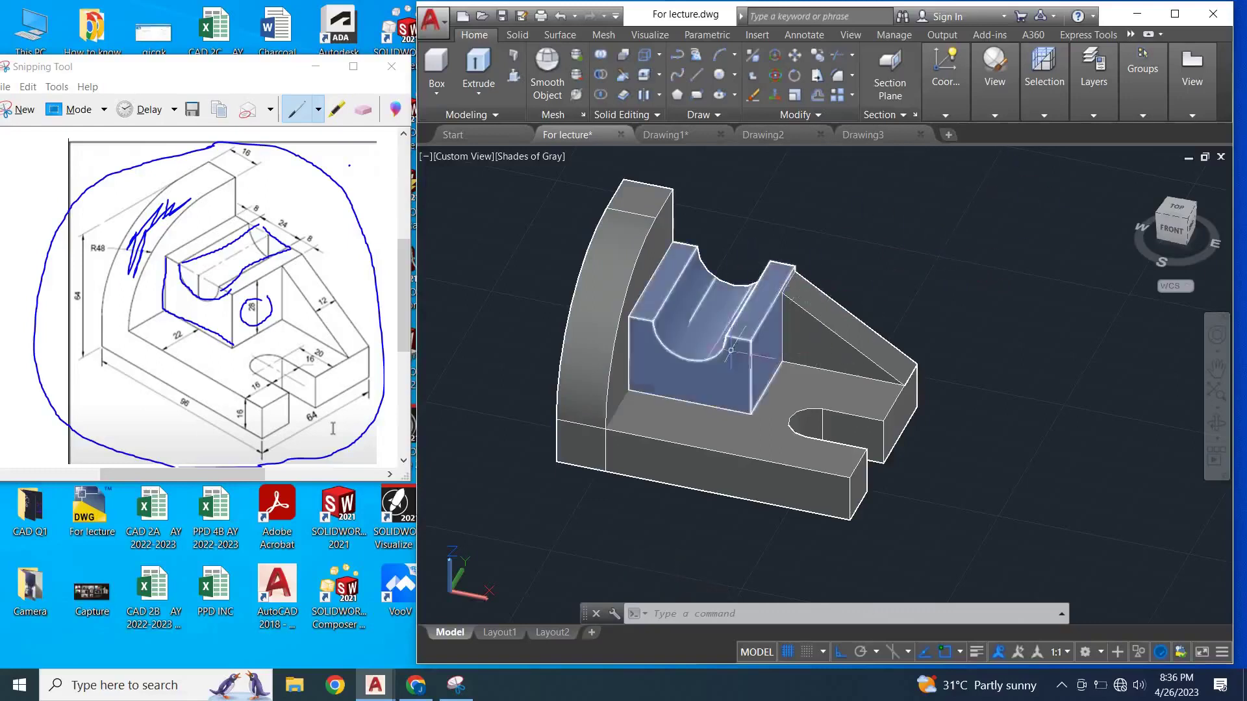
click(896, 139)
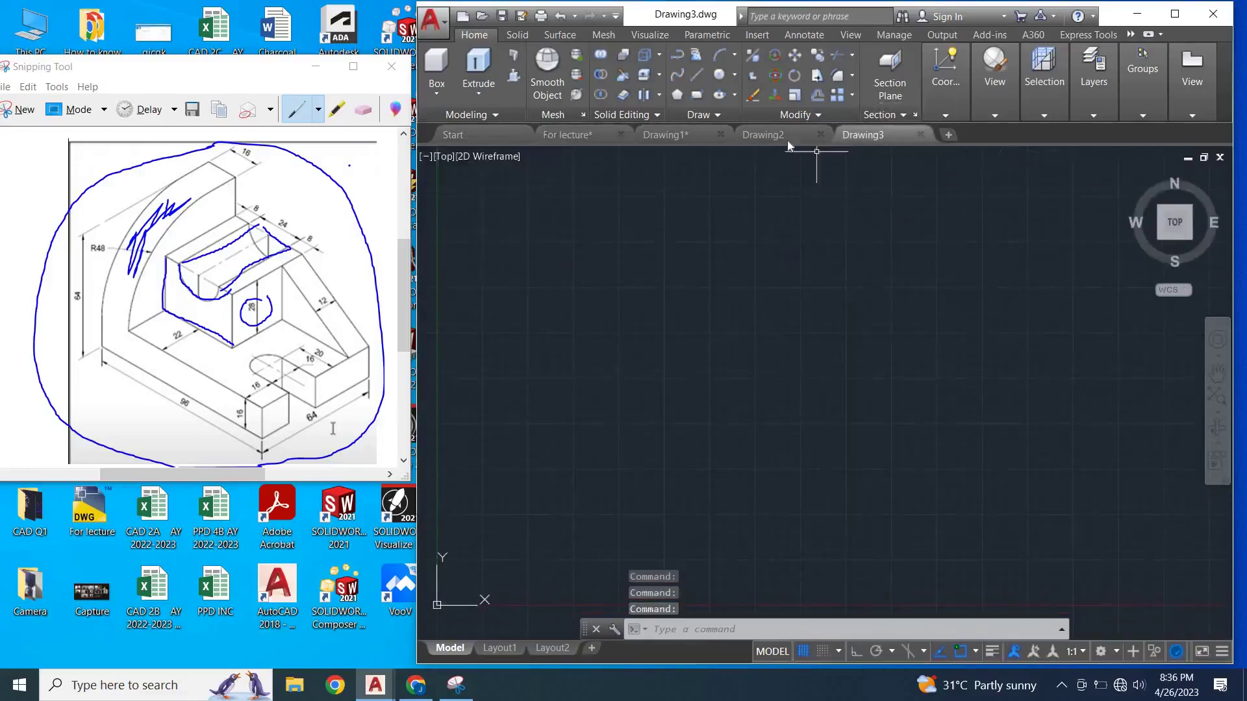
click(669, 135)
click(567, 135)
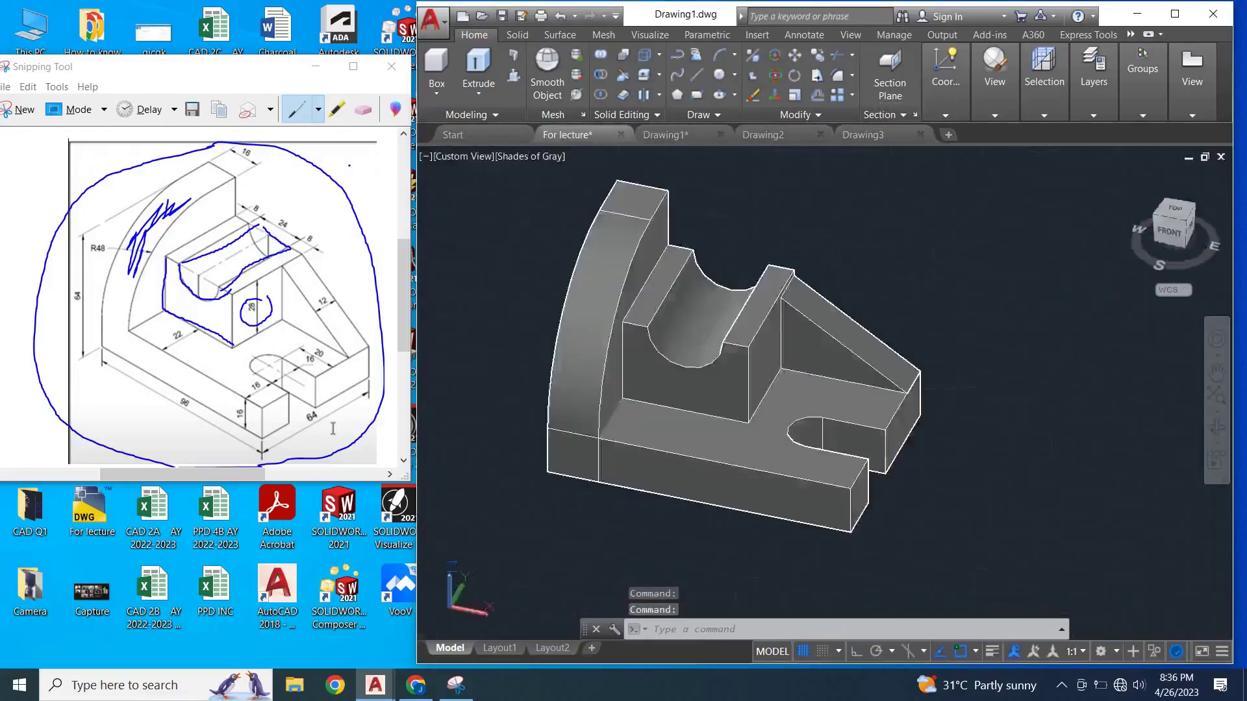
click(606, 292)
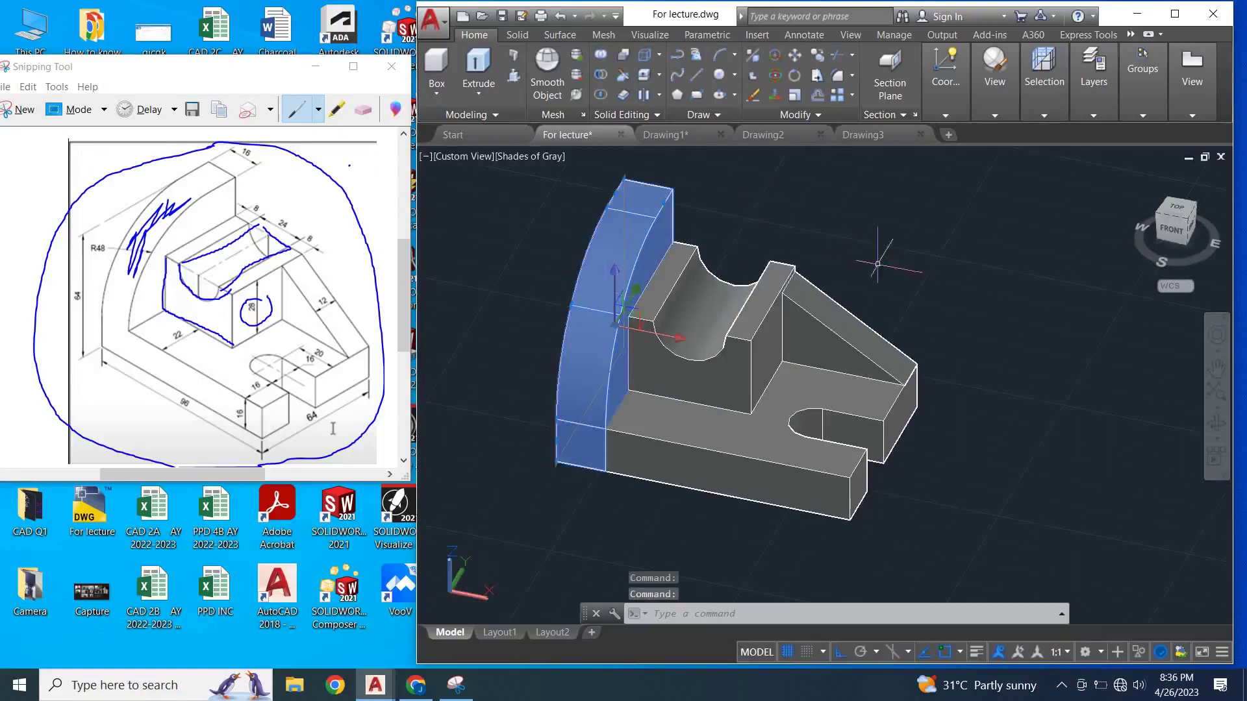
click(721, 434)
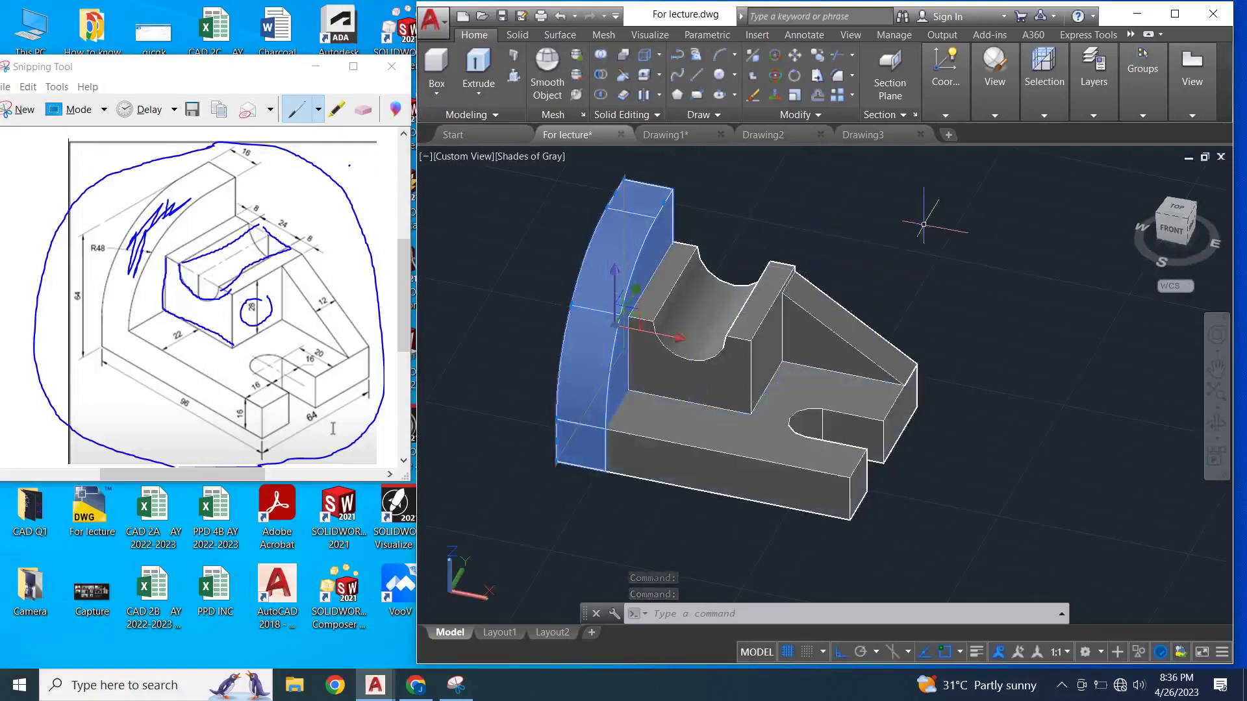
key(Delete)
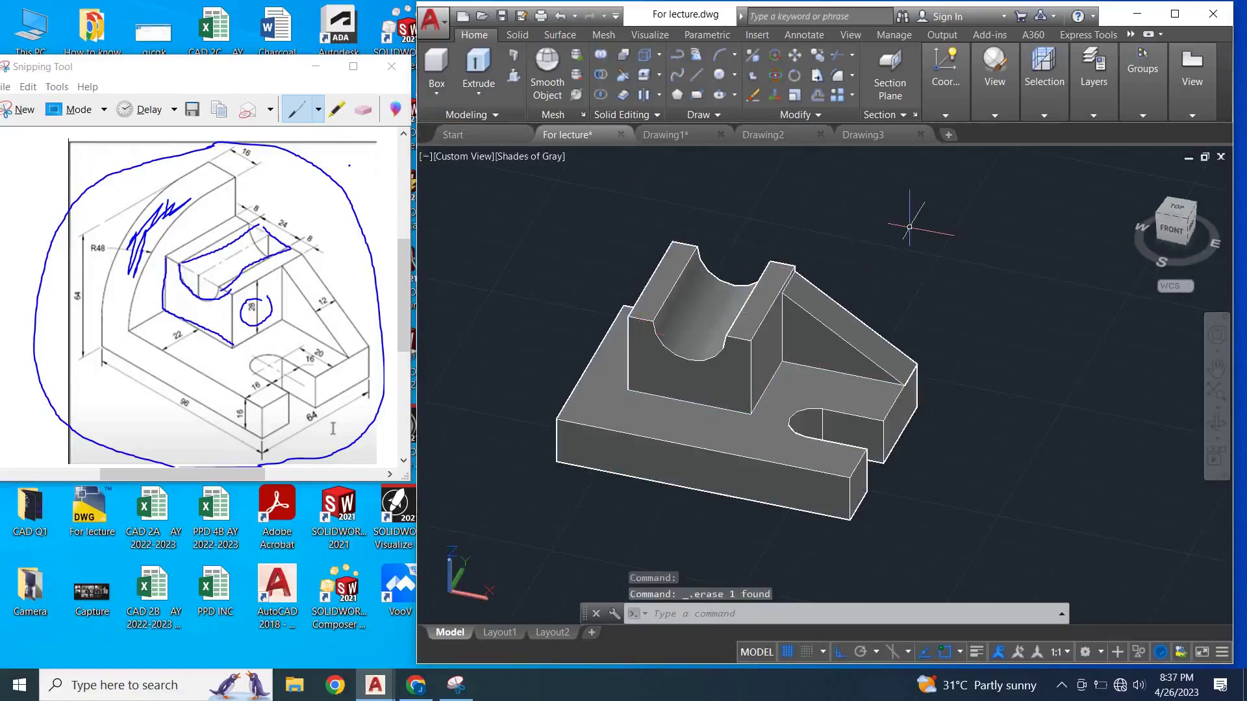
click(689, 133)
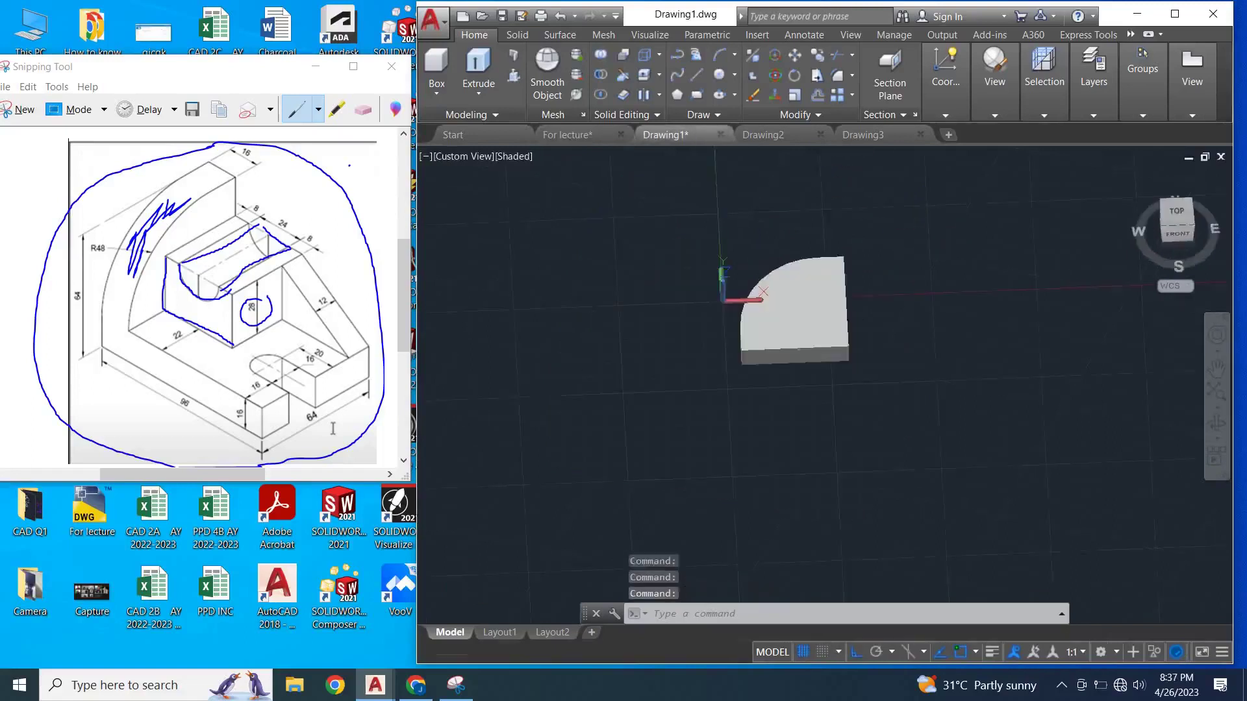
click(838, 349)
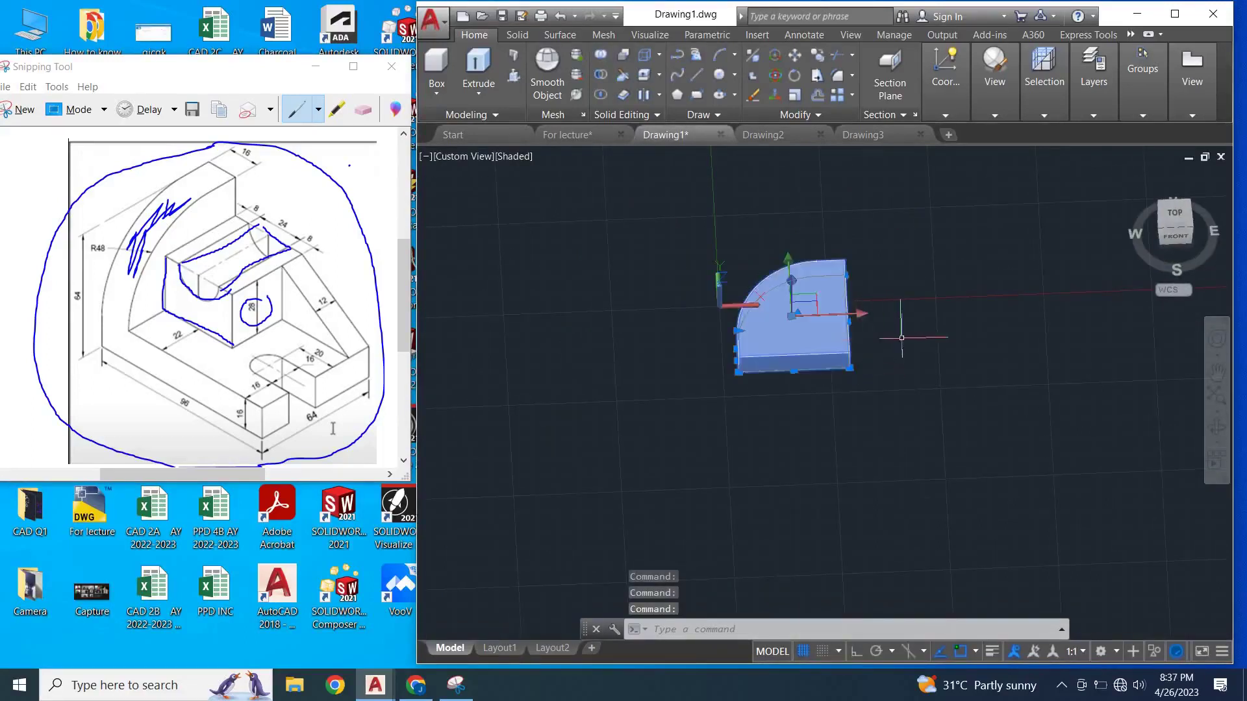
key(Escape)
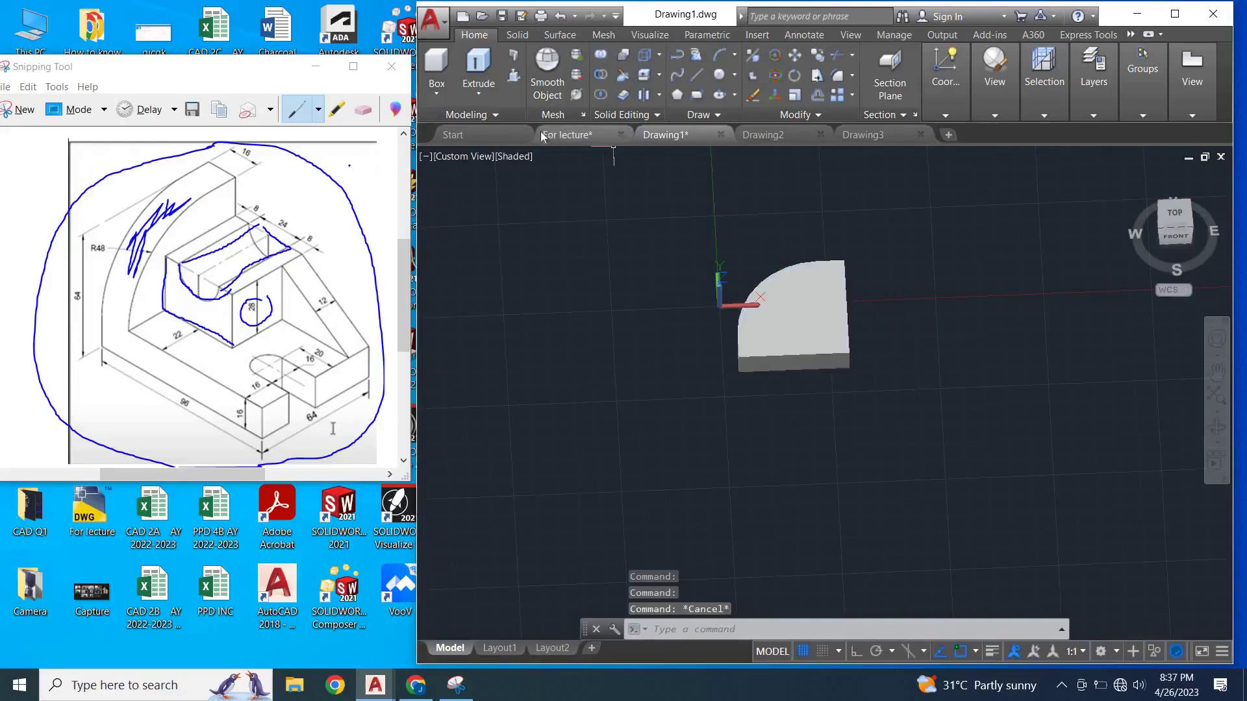
click(545, 135)
key(ctrl+z)
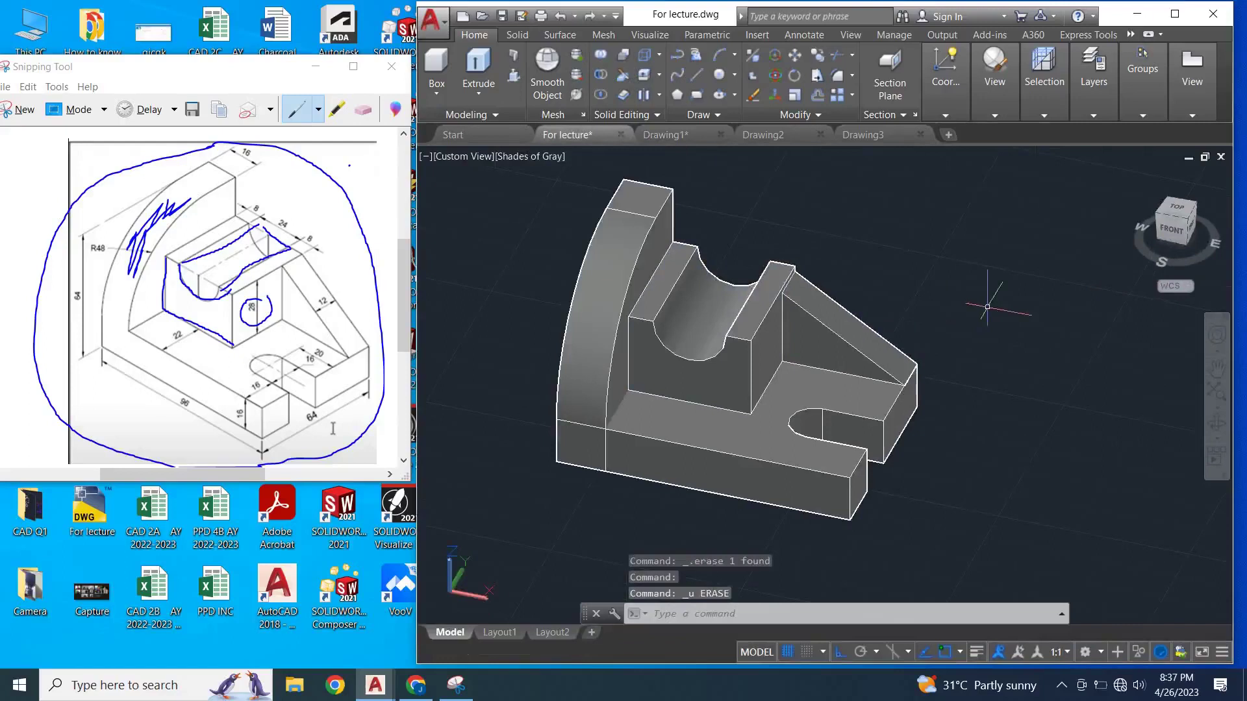
- Union the plate, curved upright, grooved block and wedge rib, then select the result to confirm one solid
click(602, 56)
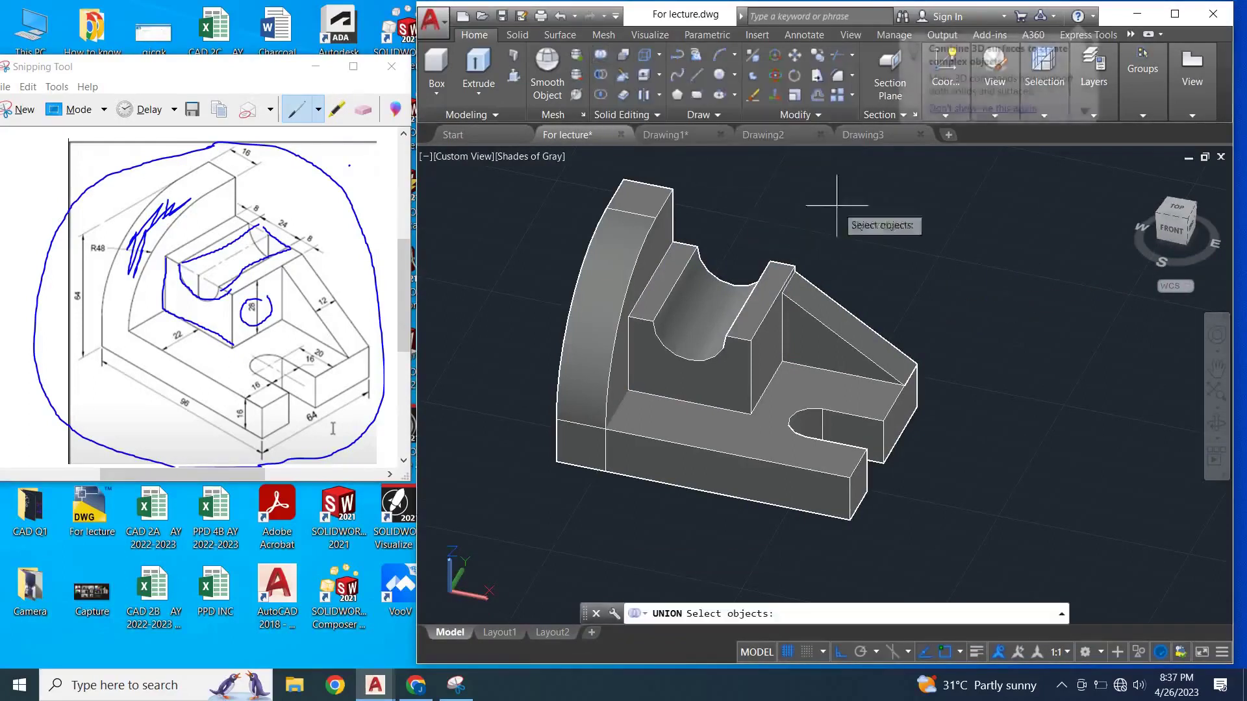
drag(837, 205, 1014, 438)
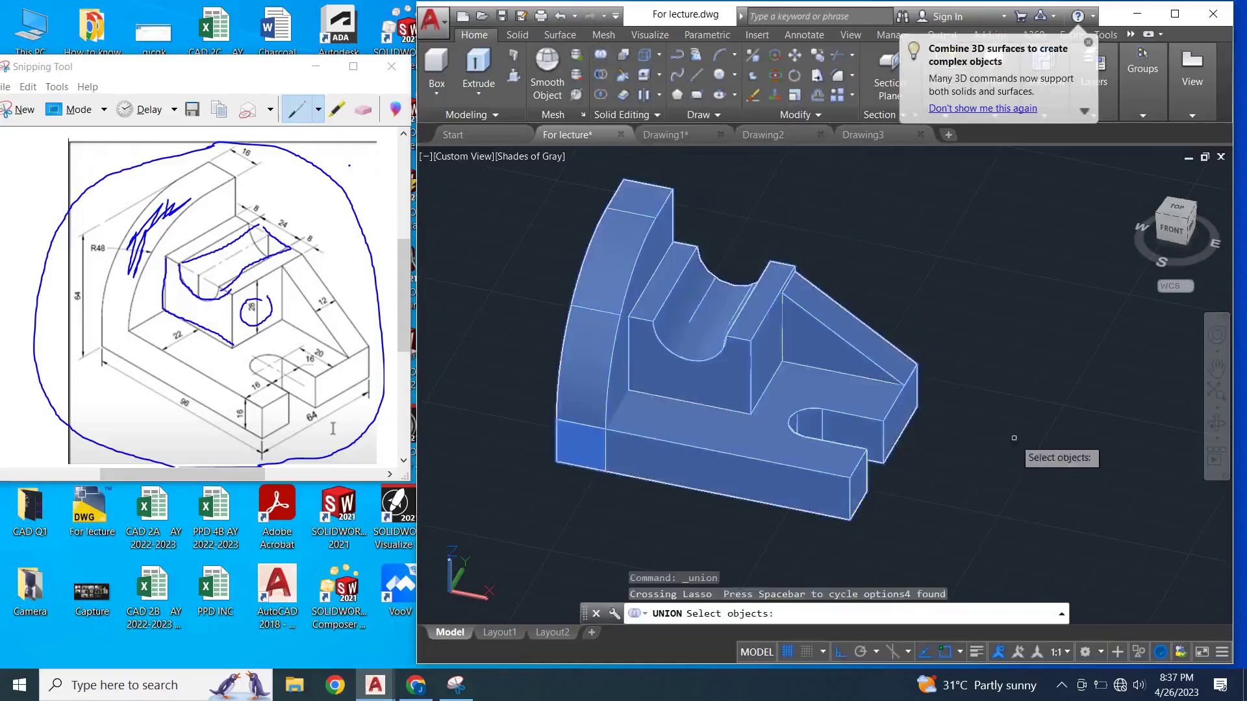
key(Return)
click(867, 335)
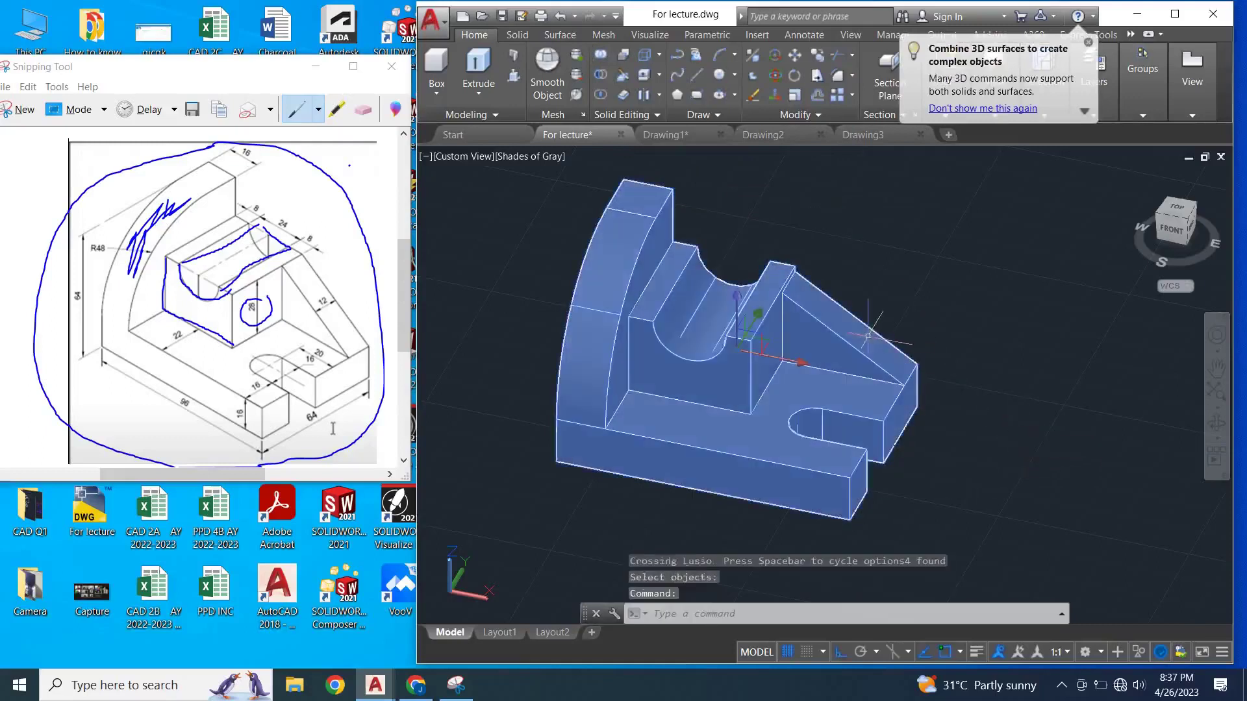
key(Escape)
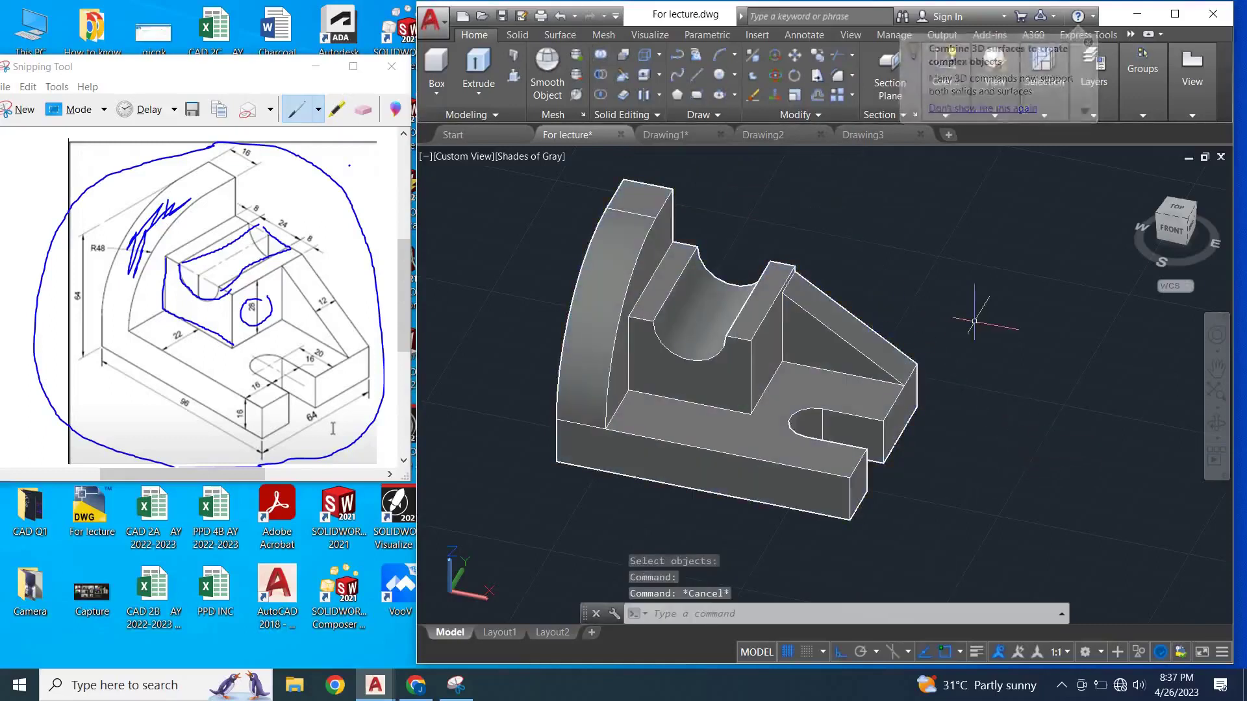
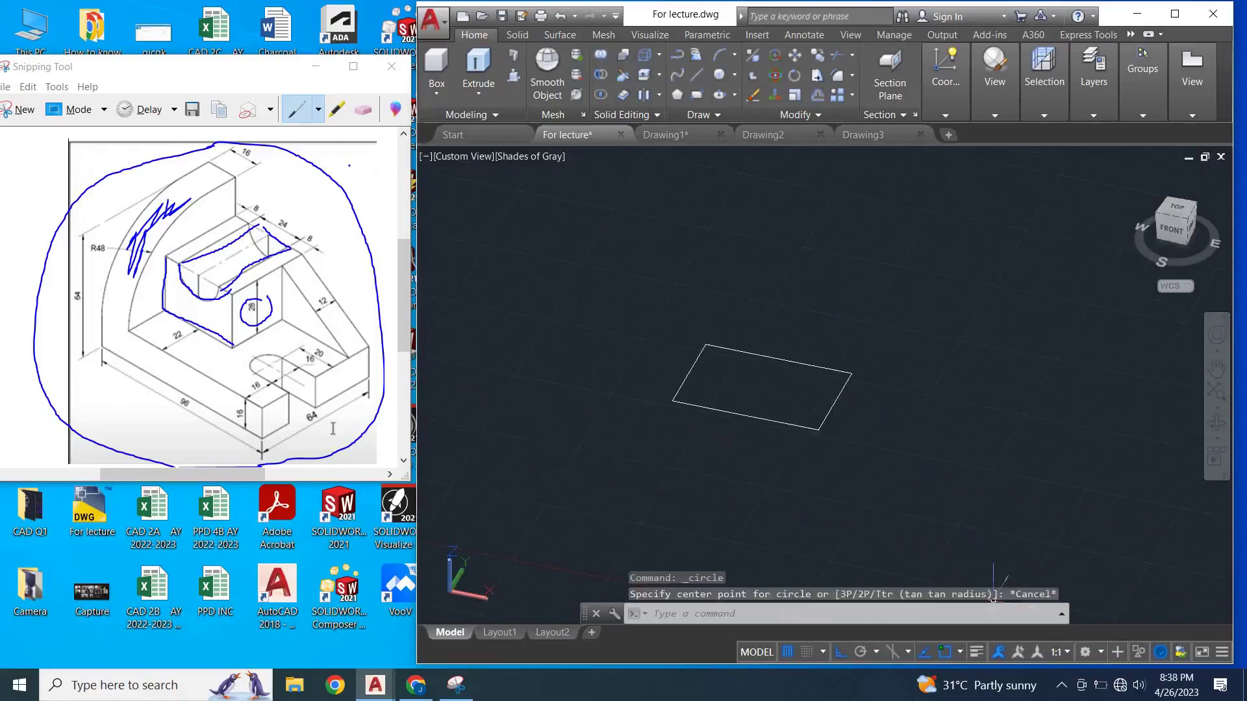
- Zoom and pan the viewport to inspect the finished reference solids
scroll(864, 506, down, 2)
middle_drag(863, 506, 879, 449)
scroll(879, 448, up, 2)
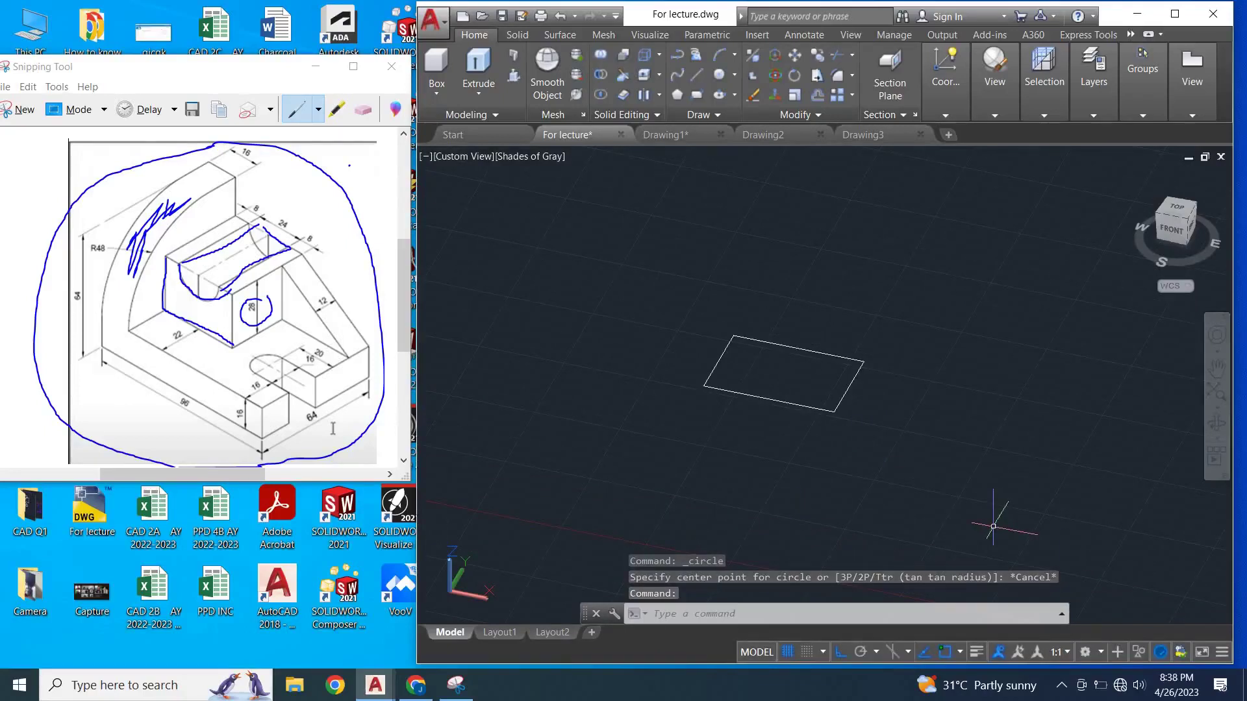
scroll(754, 419, down, 2)
middle_drag(754, 418, 811, 394)
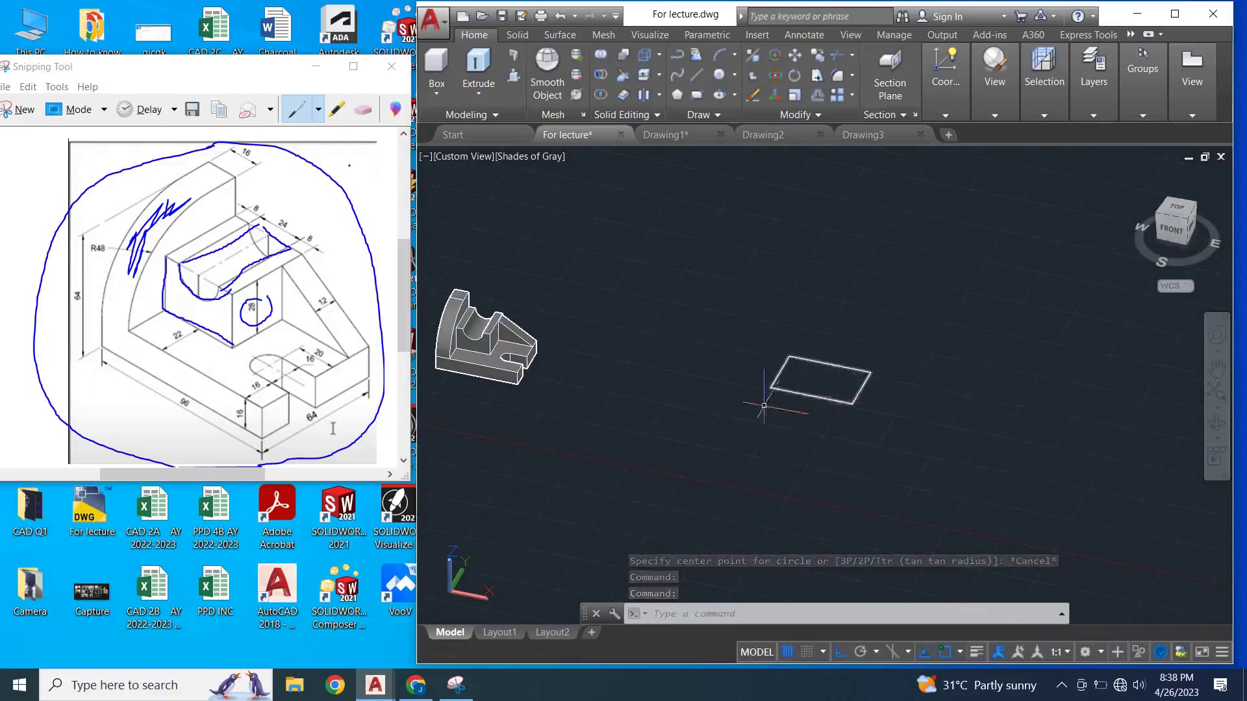
scroll(831, 413, up, 2)
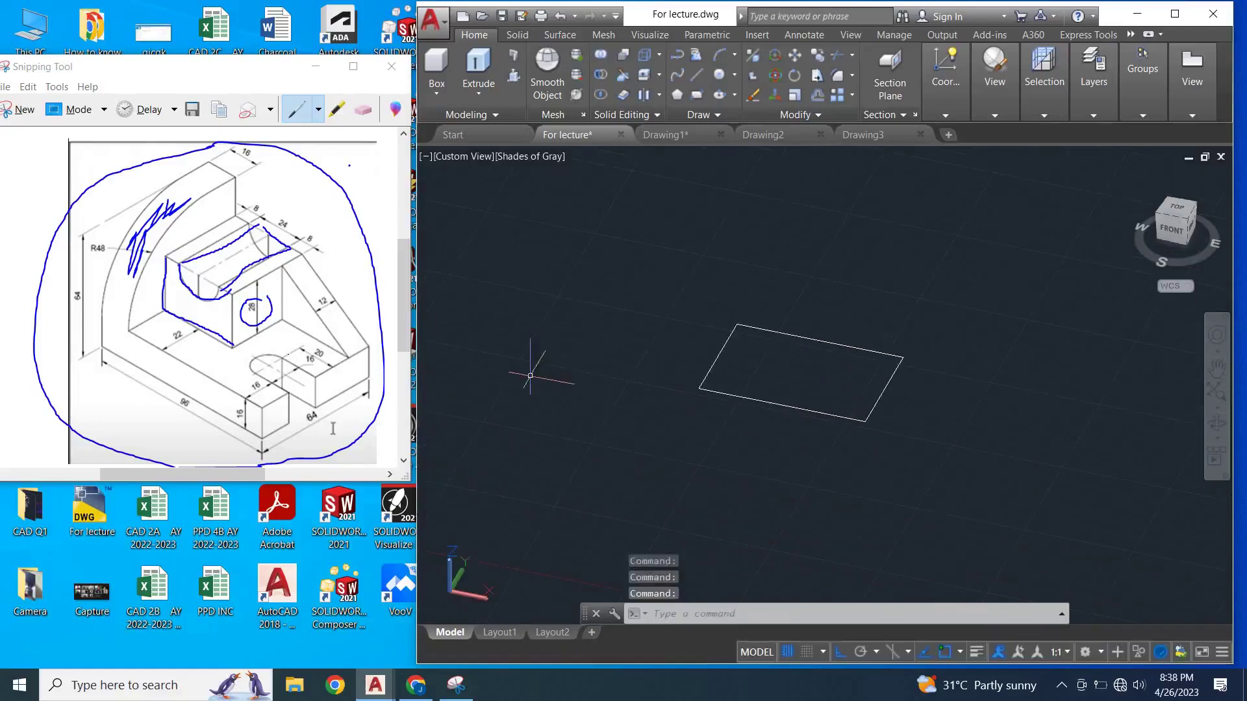
- Circle the semicircular slot on the reference sketch in Snipping Tool, then return to AutoCAD
click(457, 685)
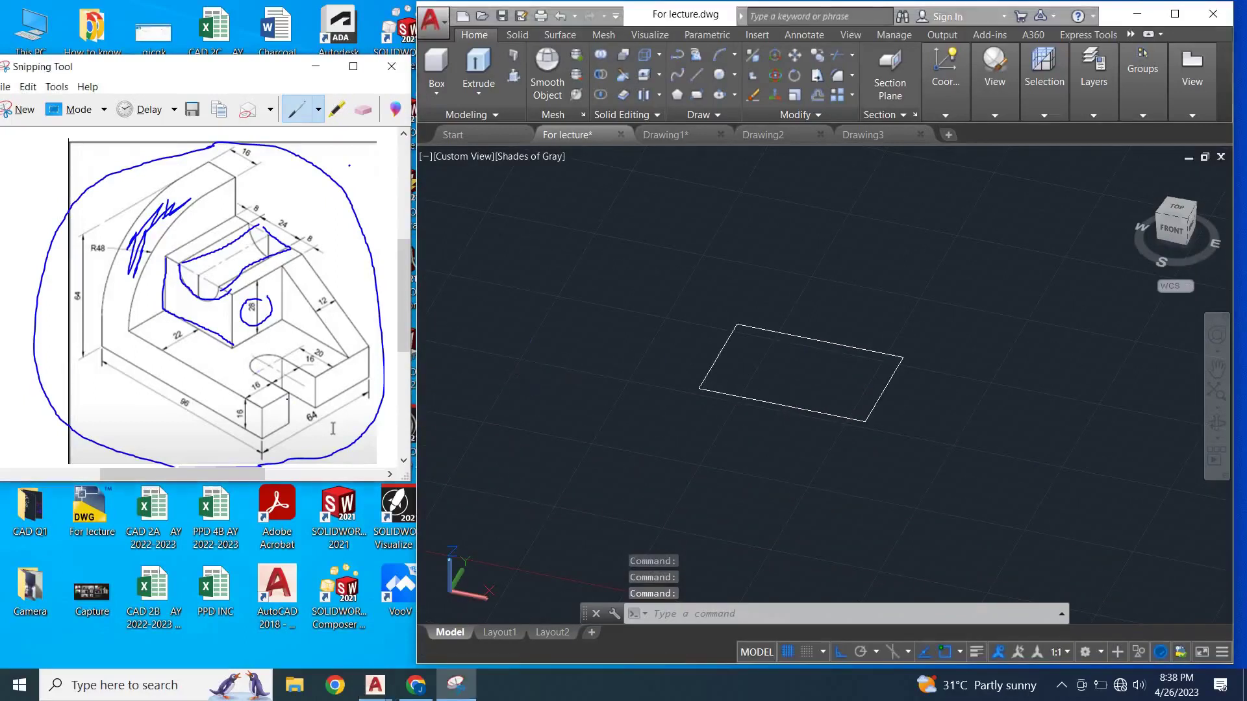
drag(269, 384, 316, 380)
click(682, 330)
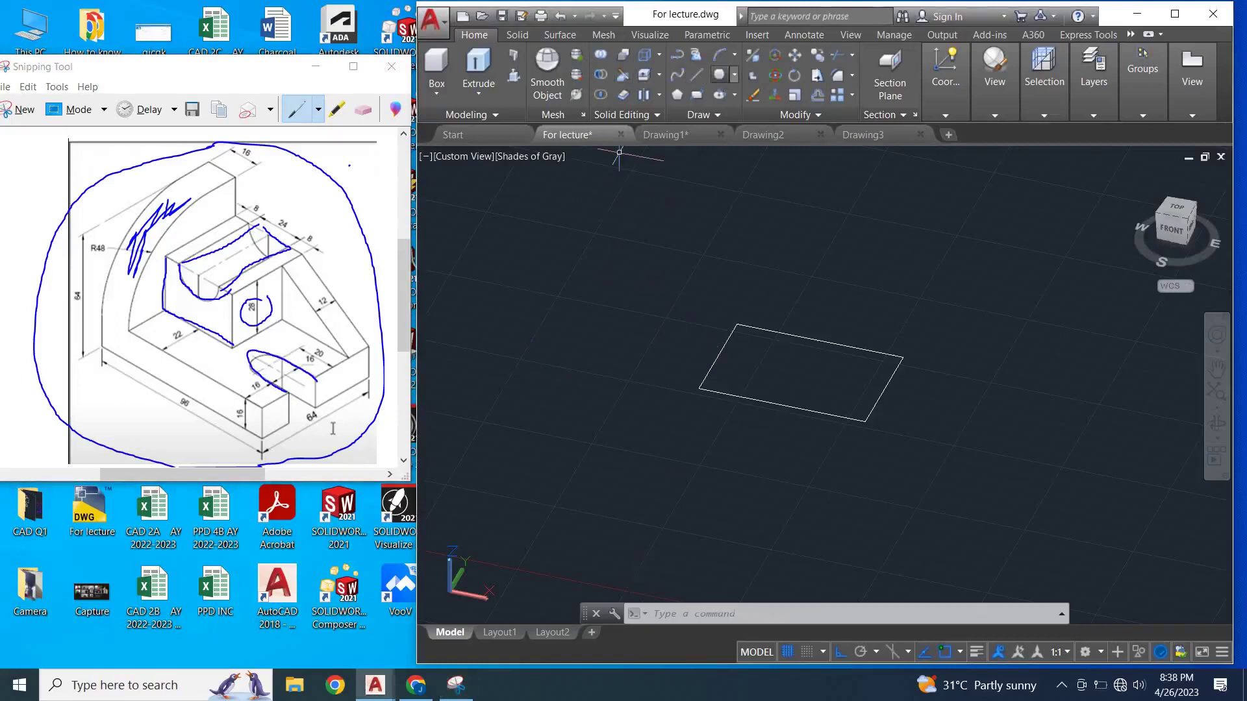
- Draw a 16-diameter circle centred on the rectangle's front-right corner
click(719, 75)
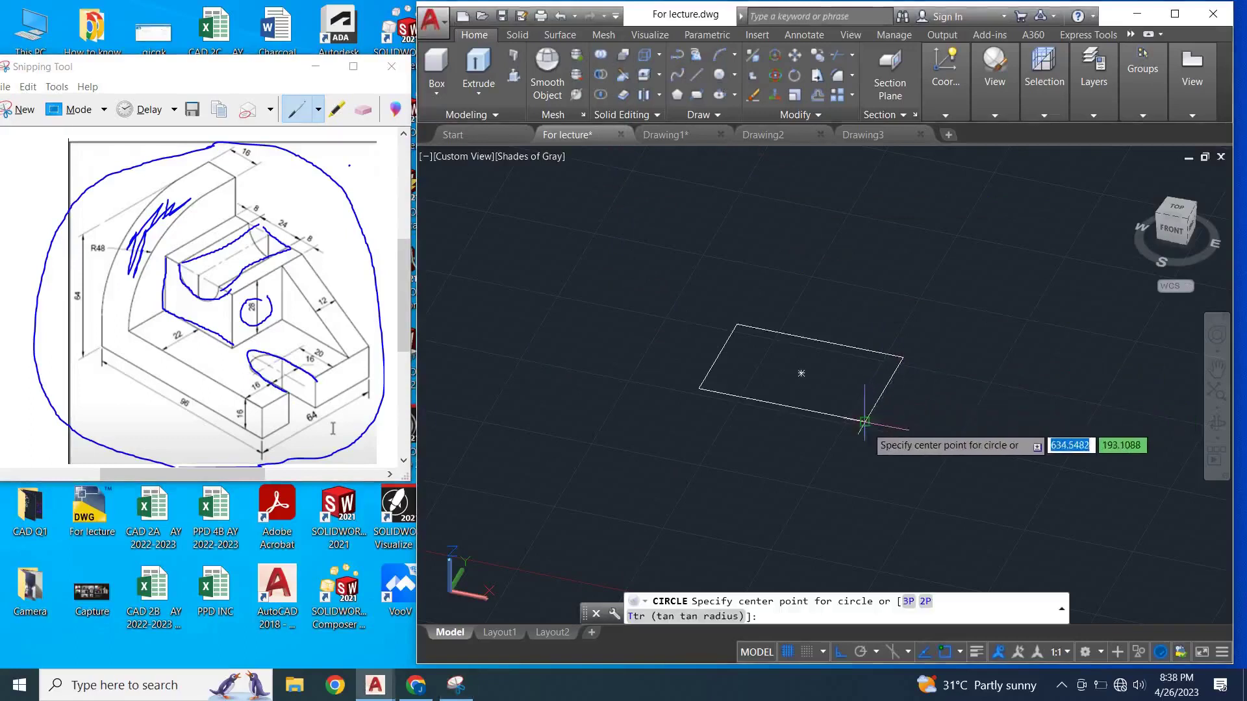
click(864, 423)
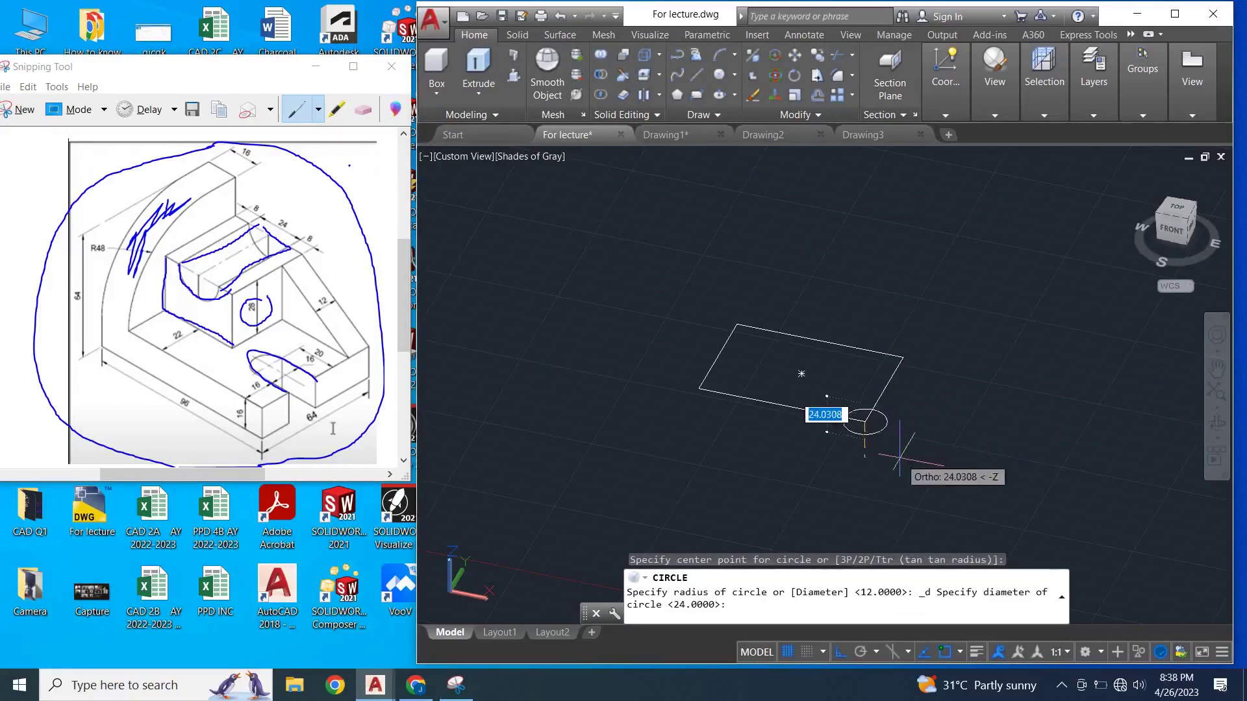
text(16)
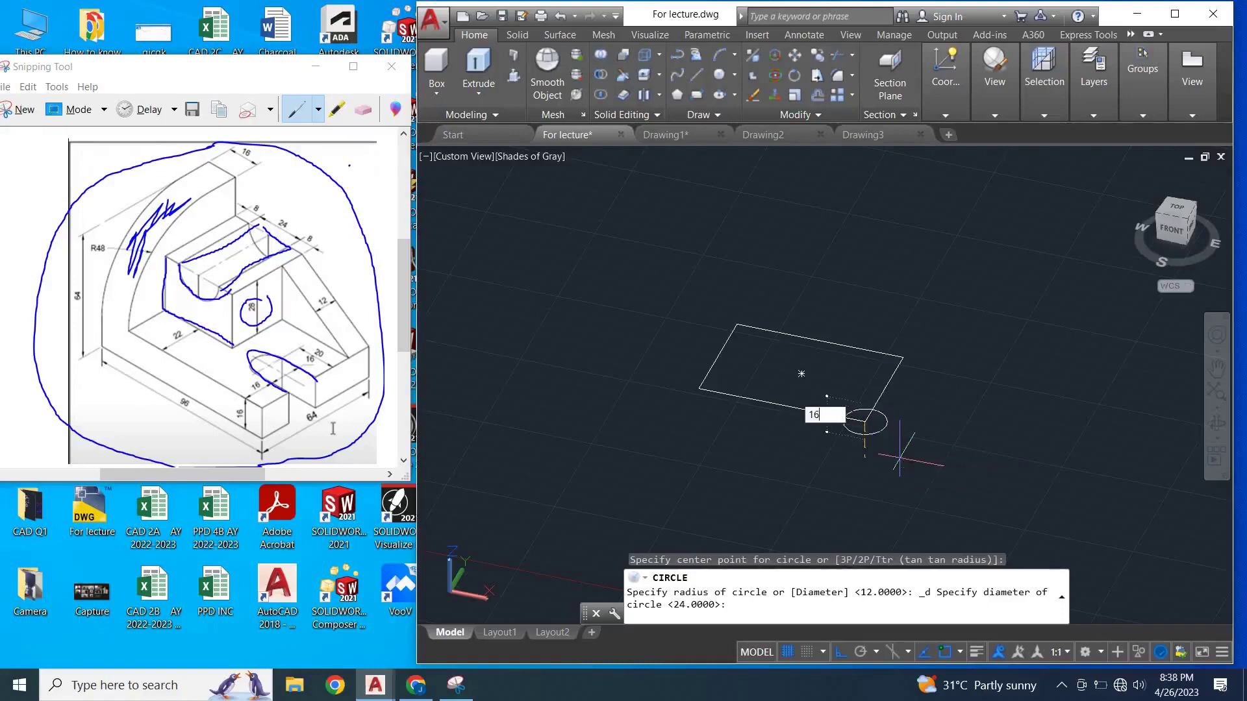
key(Return)
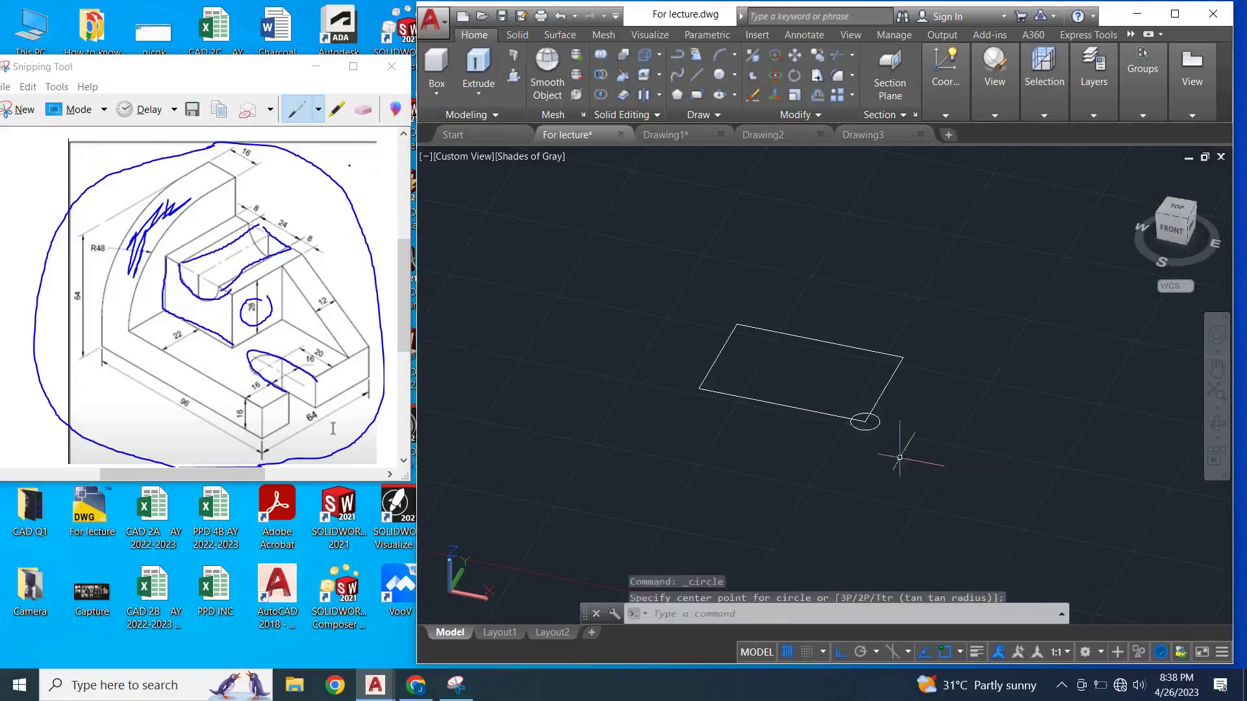
- Move the circle 16 units back along Y
click(877, 415)
right_click(1000, 309)
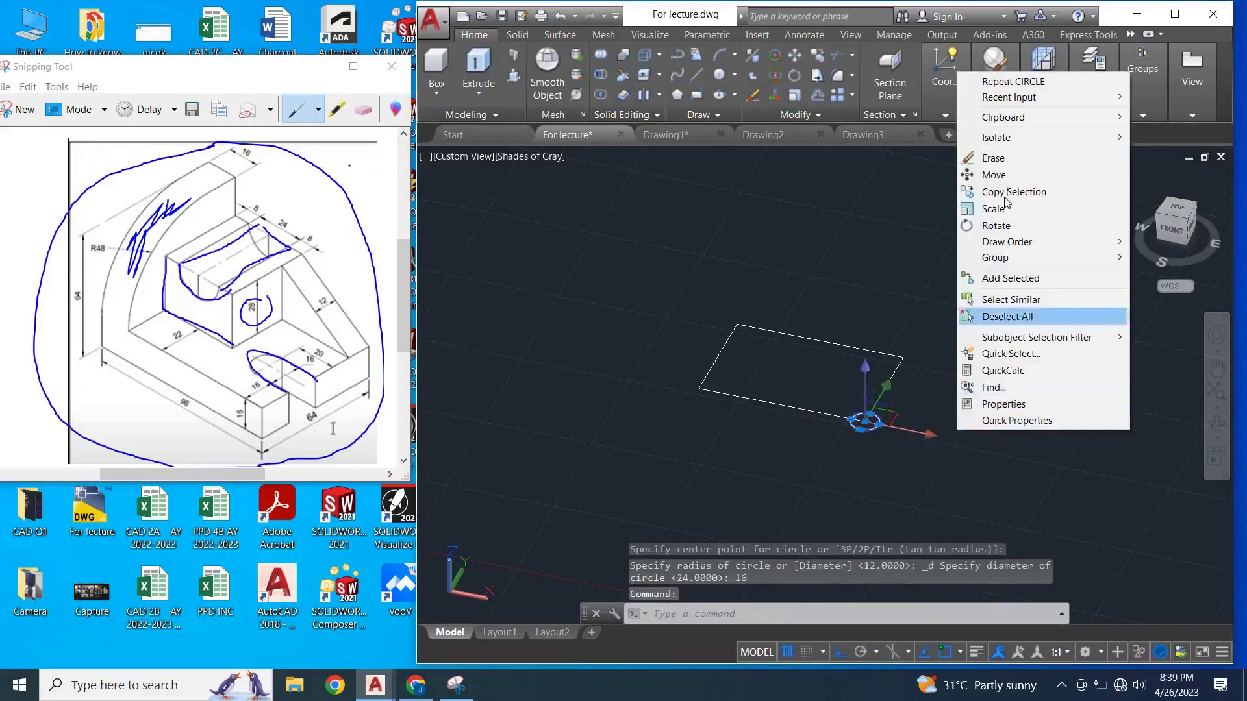
click(1026, 171)
click(985, 486)
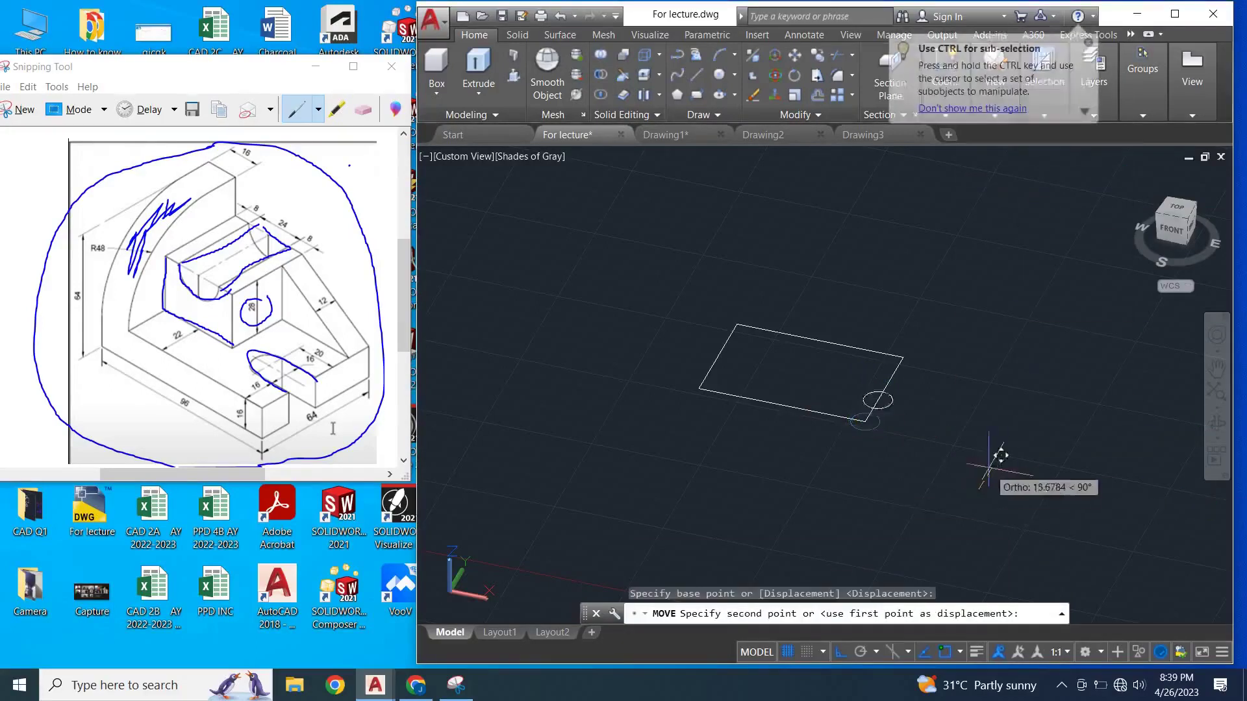
text(16)
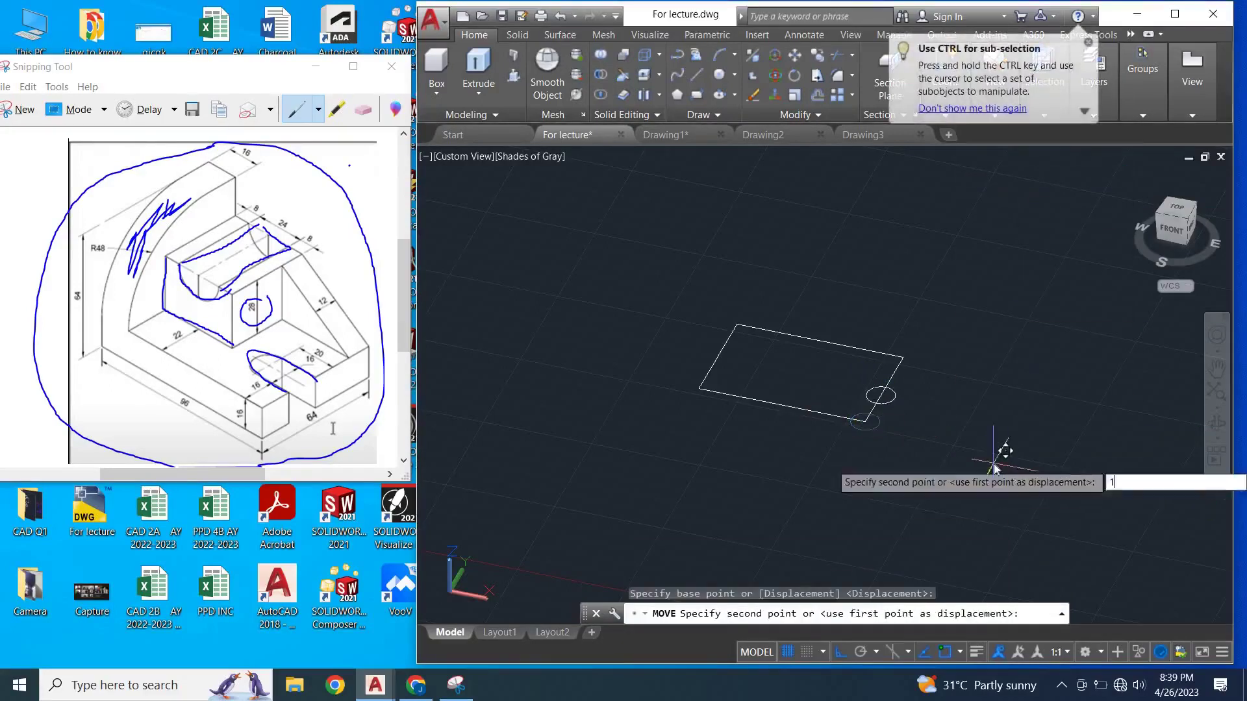
key(Return)
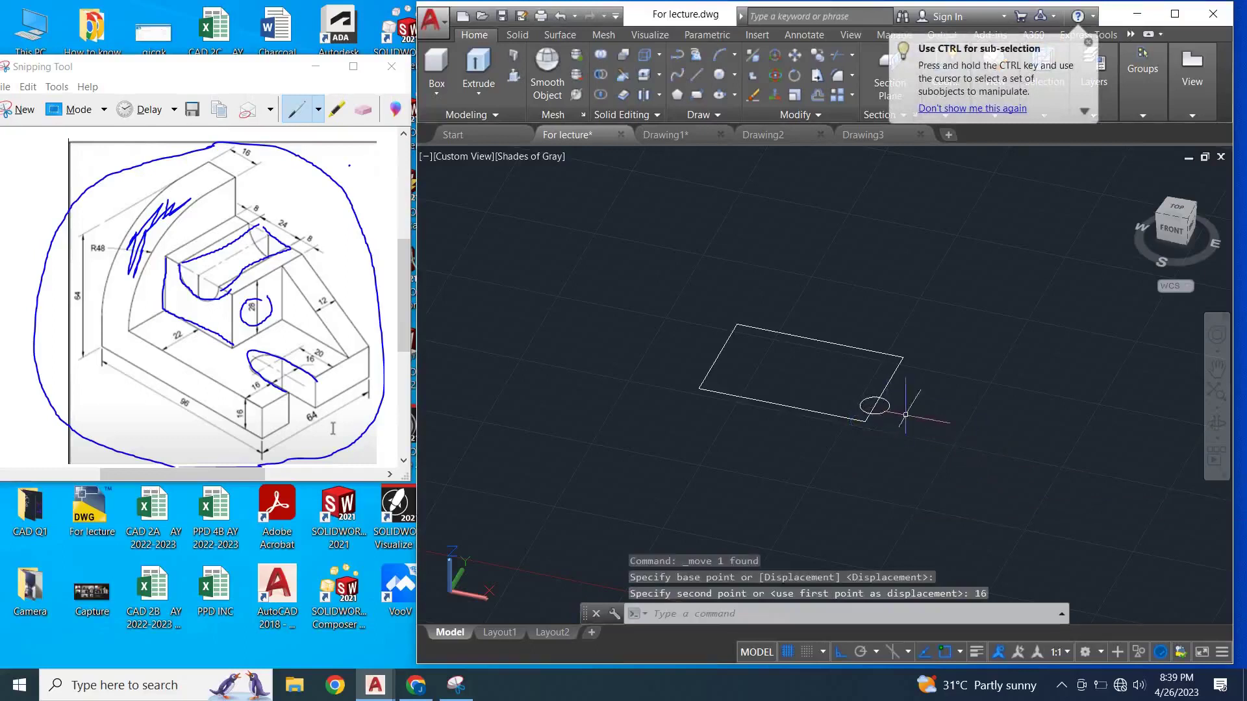
- Move the circle 20 units left toward -X
key(Return)
click(889, 409)
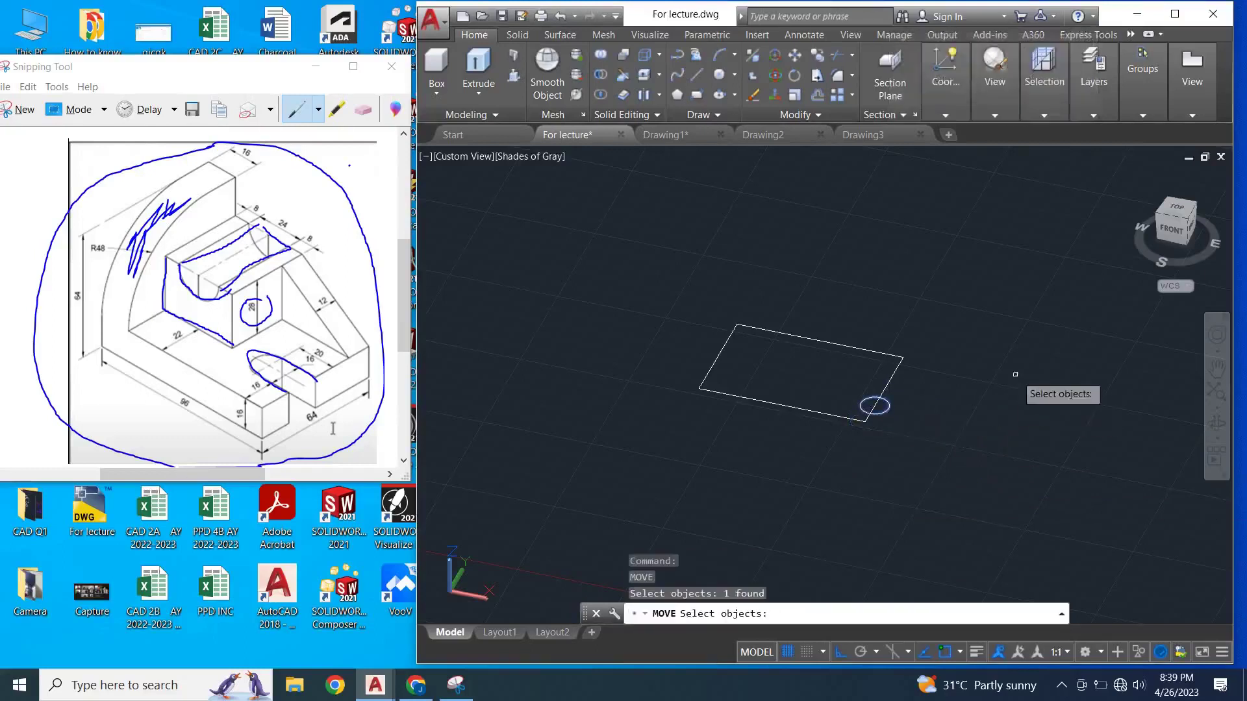
key(Return)
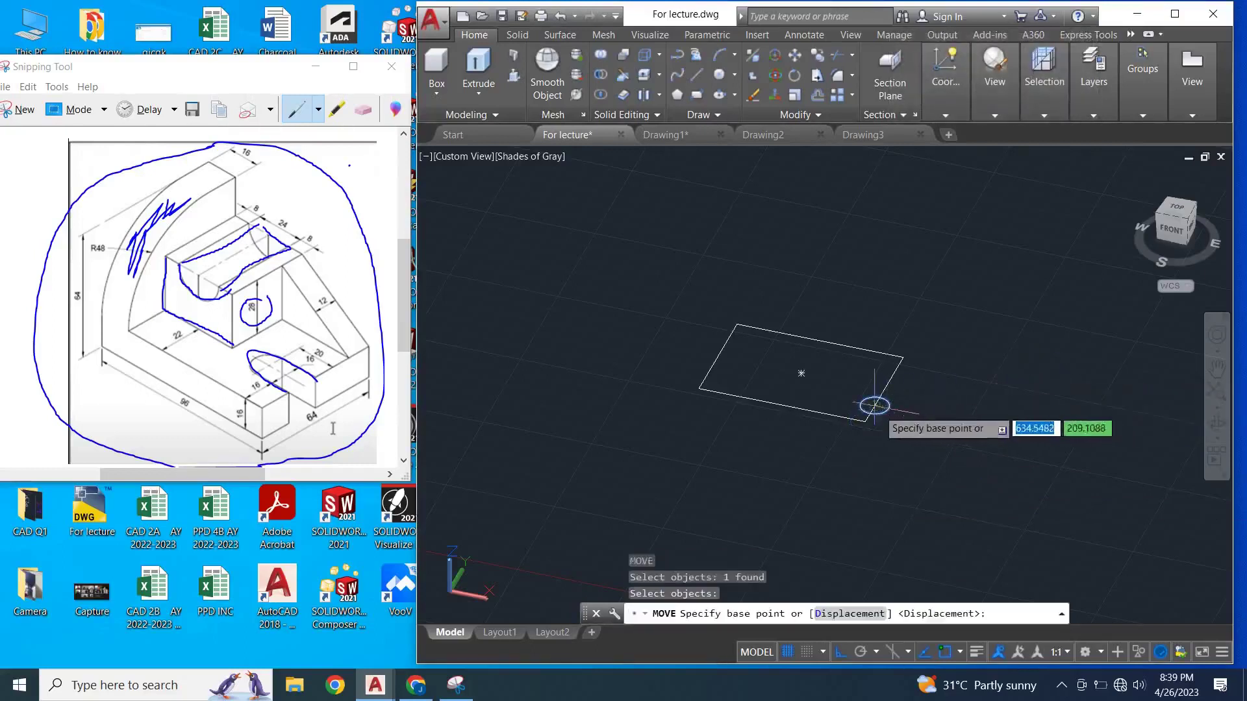
click(875, 406)
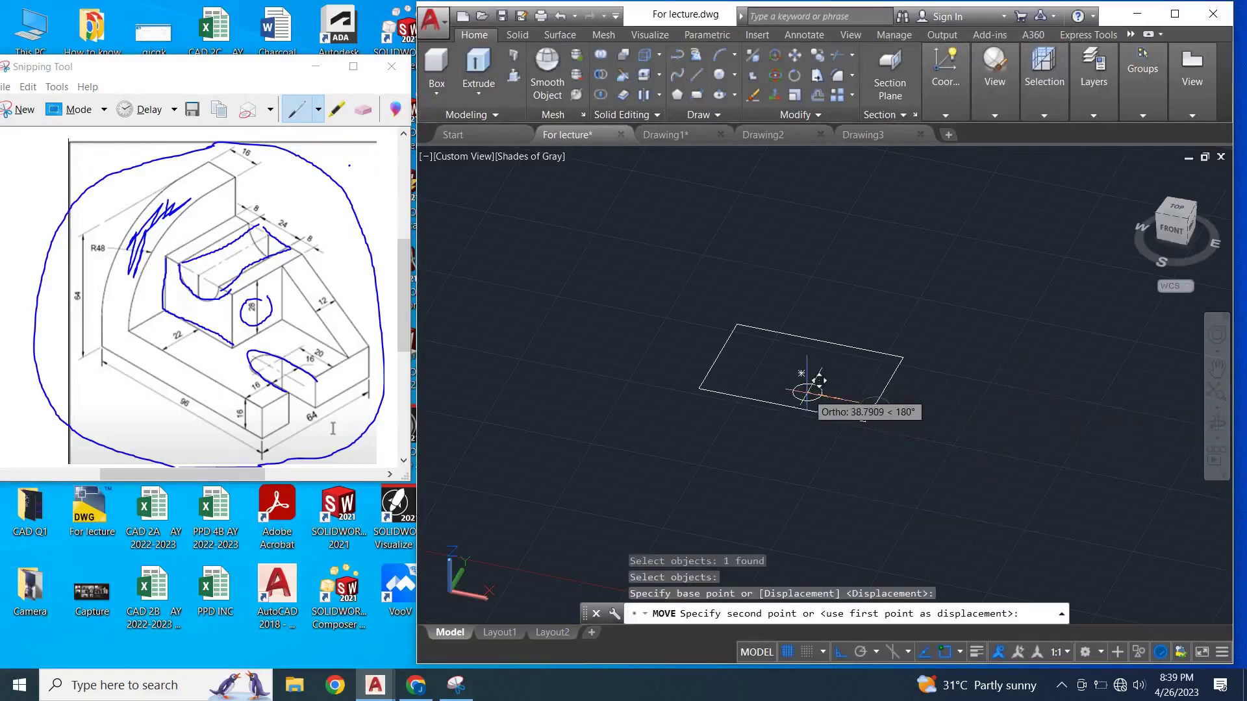
text(2)
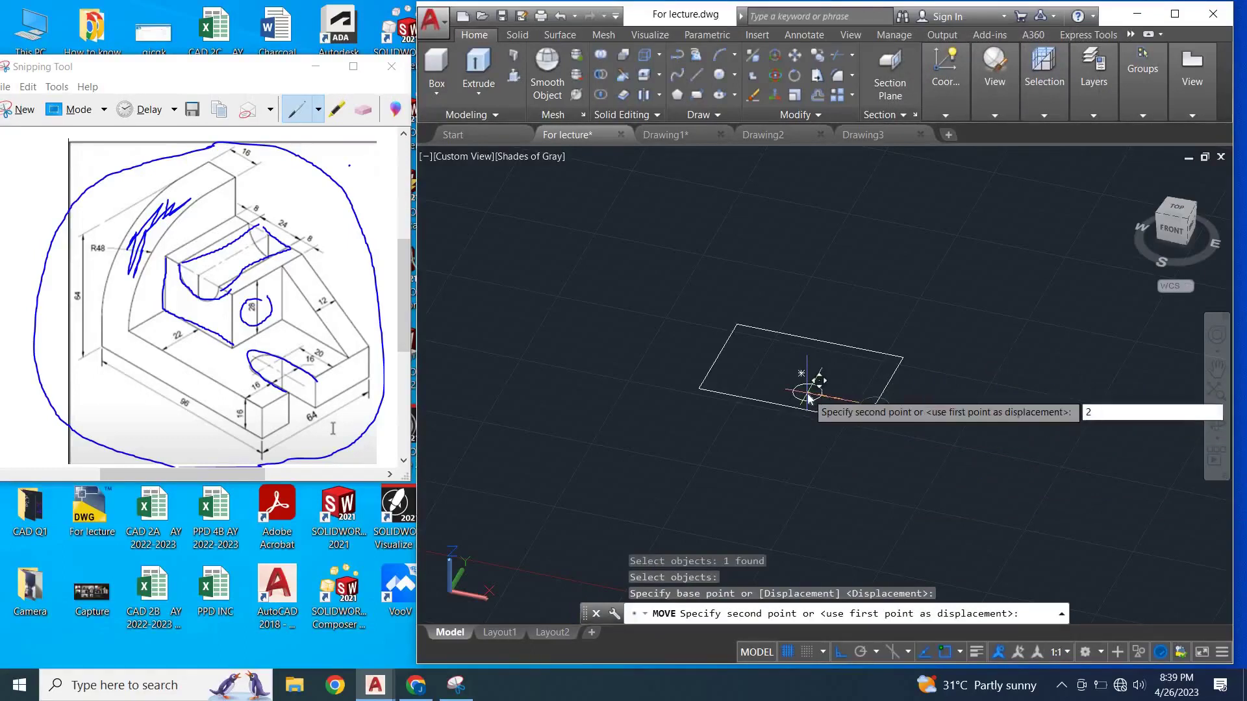
text(0)
key(Return)
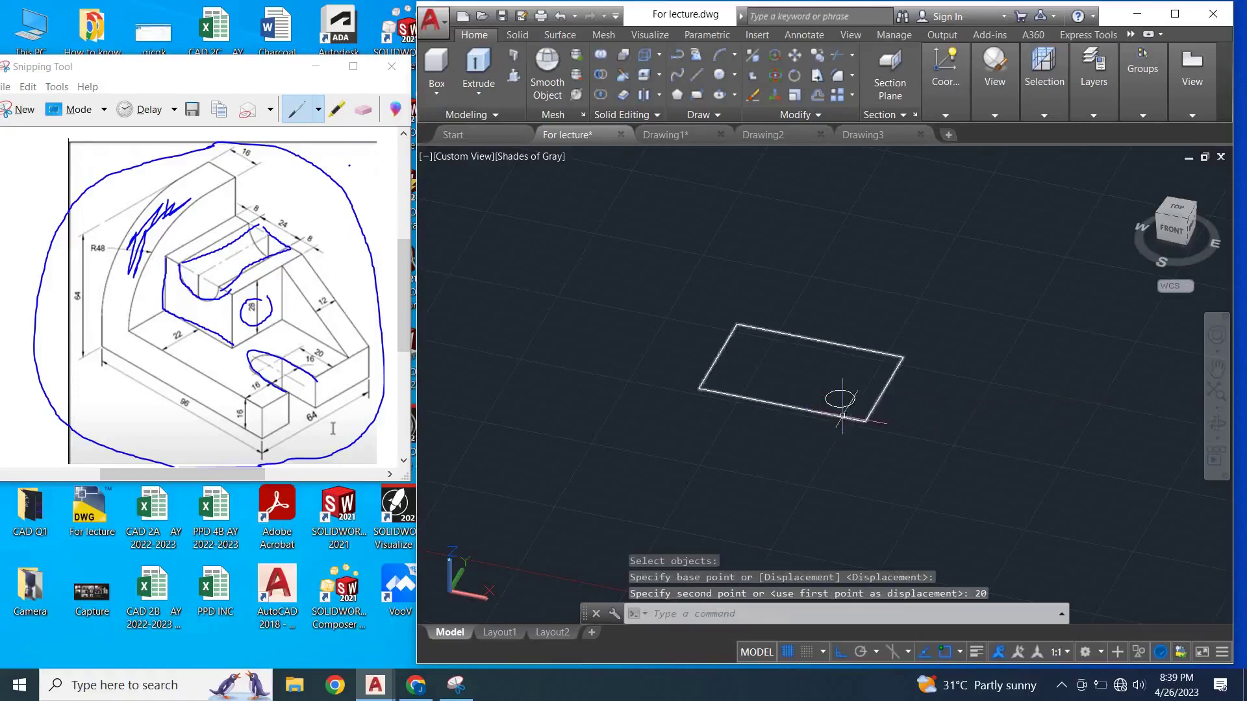
scroll(843, 416, up, 2)
- Draw a line from the circle's top out to the rectangle's right edge
click(696, 74)
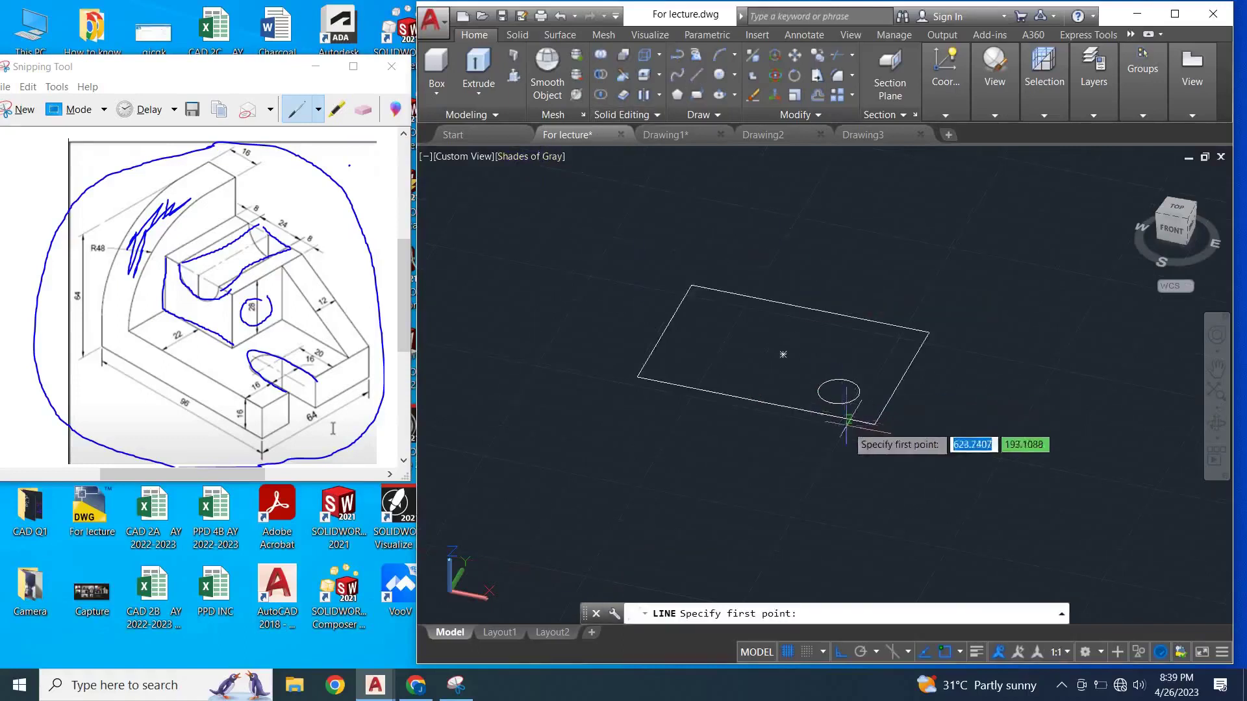
click(832, 403)
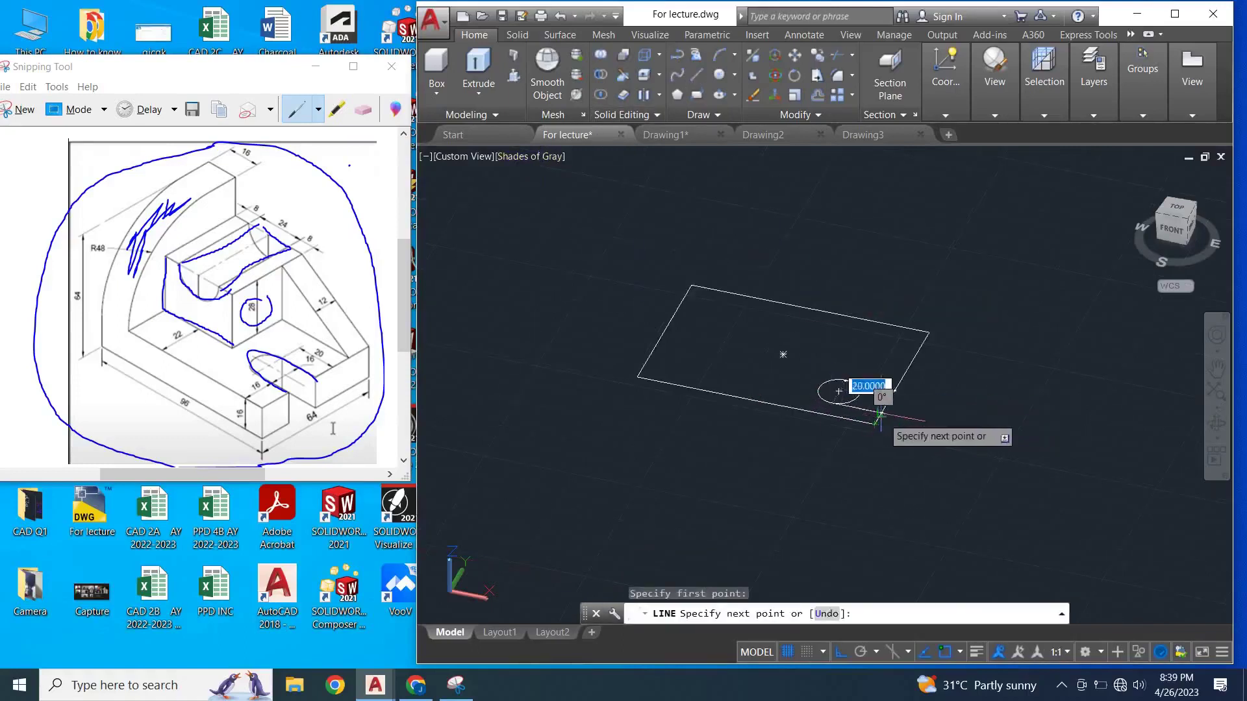
key(Escape)
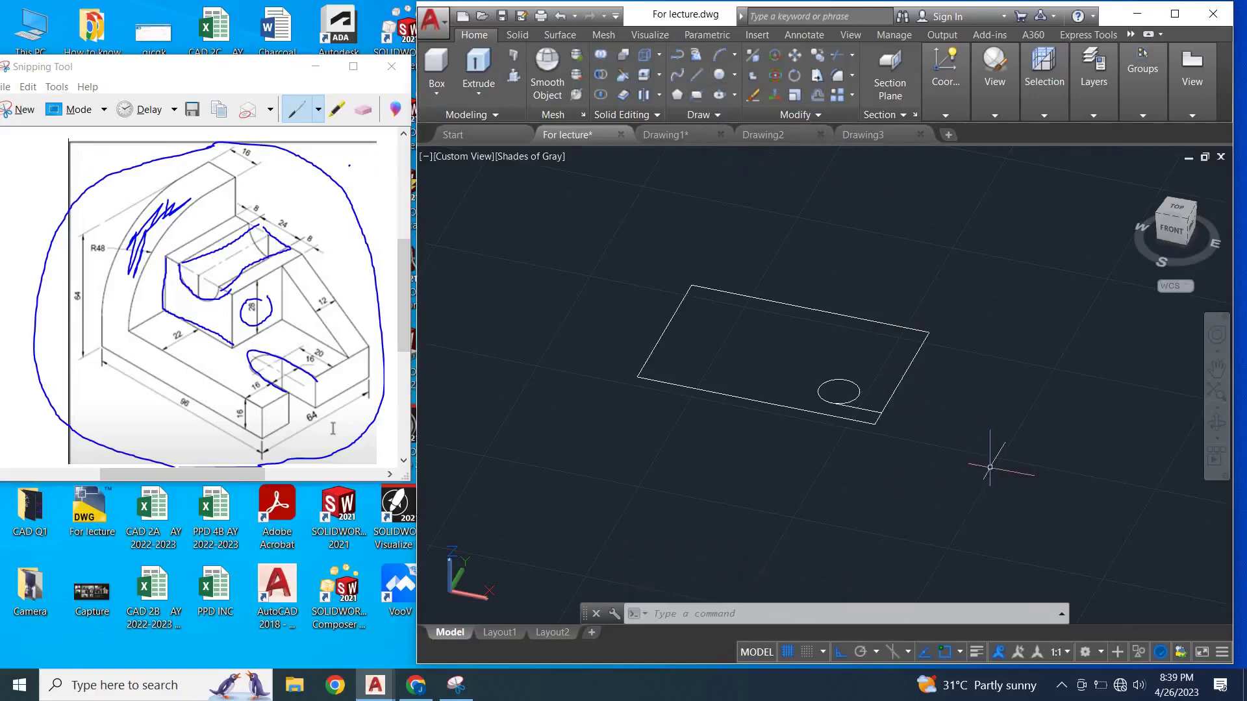
text(l)
key(Return)
click(846, 380)
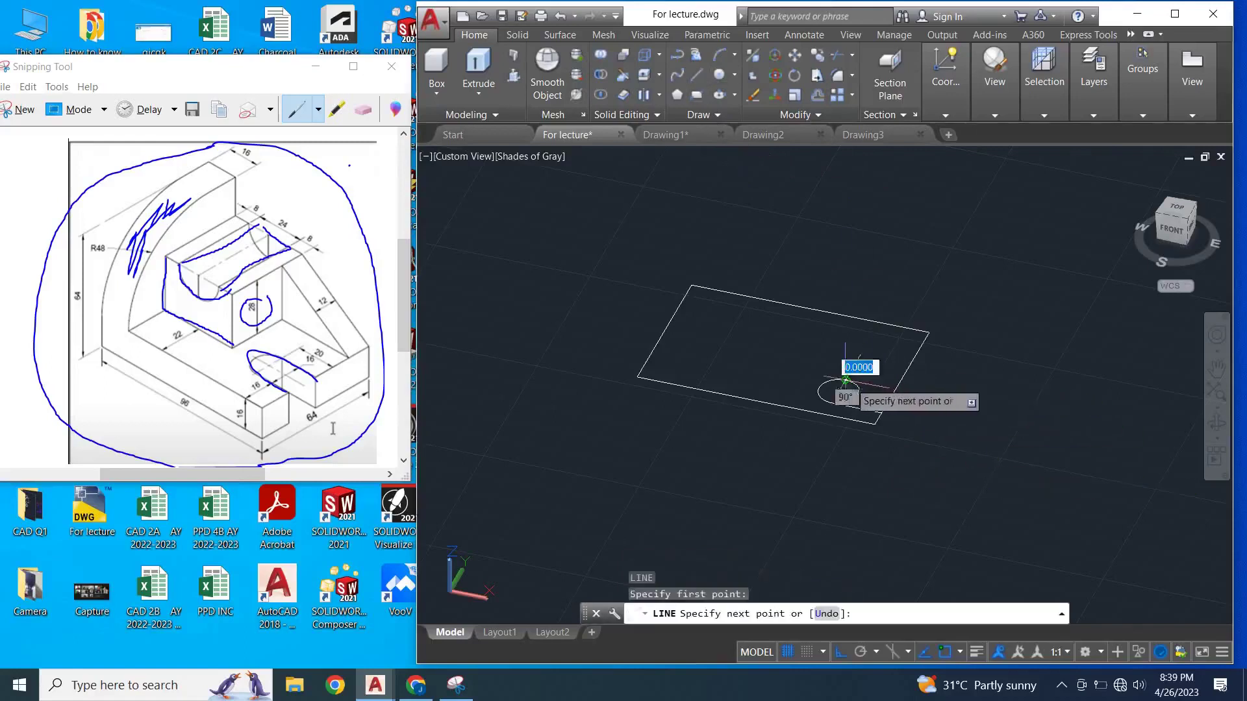
click(895, 390)
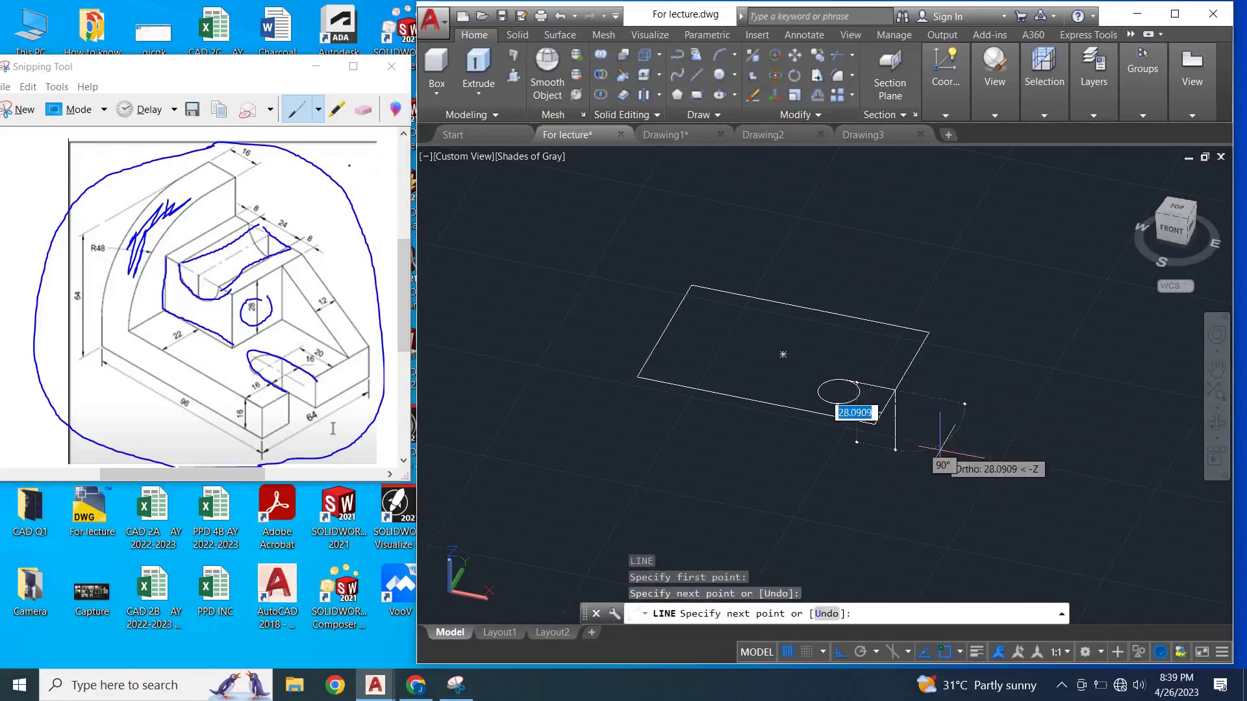
key(Escape)
- Trim away the circle's inner arc to open the U-shaped slot
text(tr)
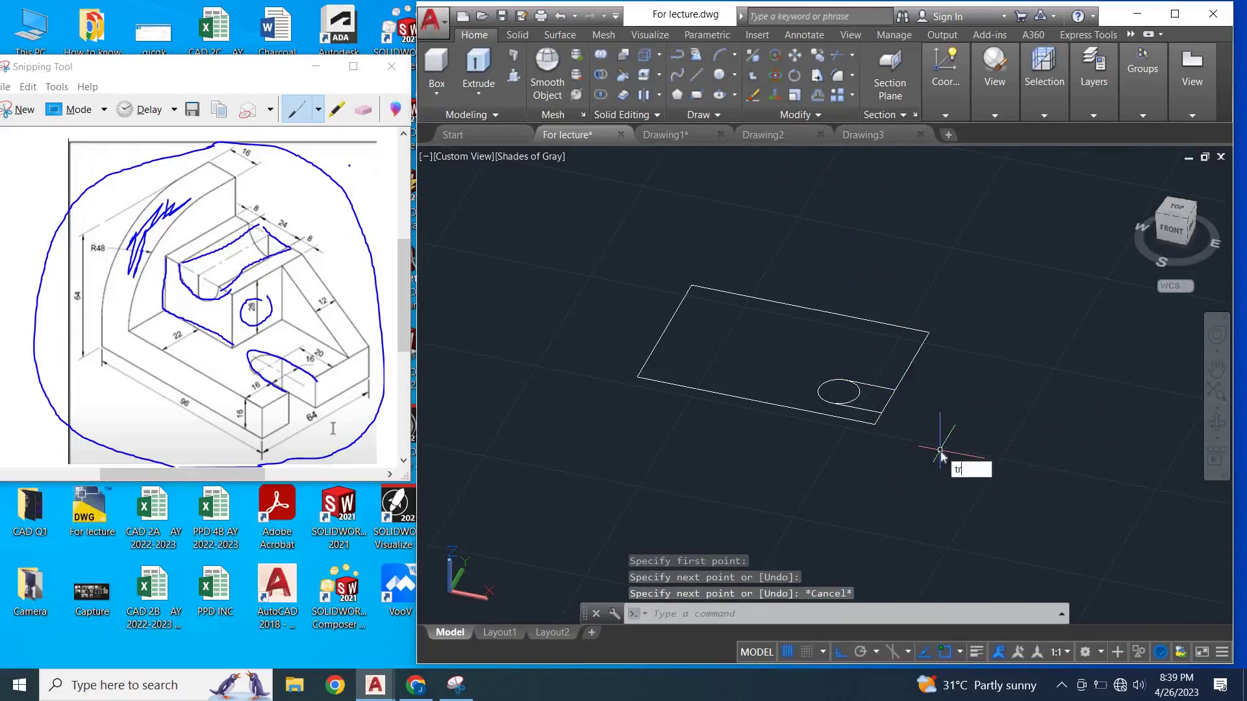
key(Return)
click(856, 398)
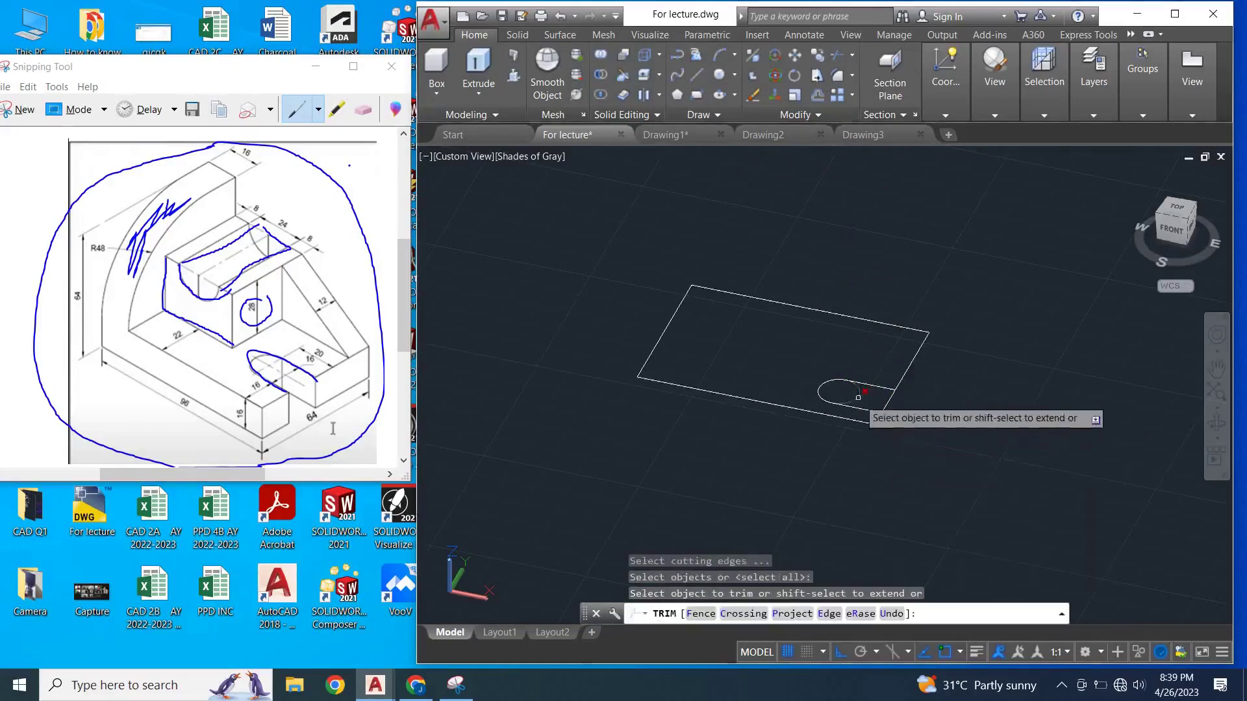
key(Escape)
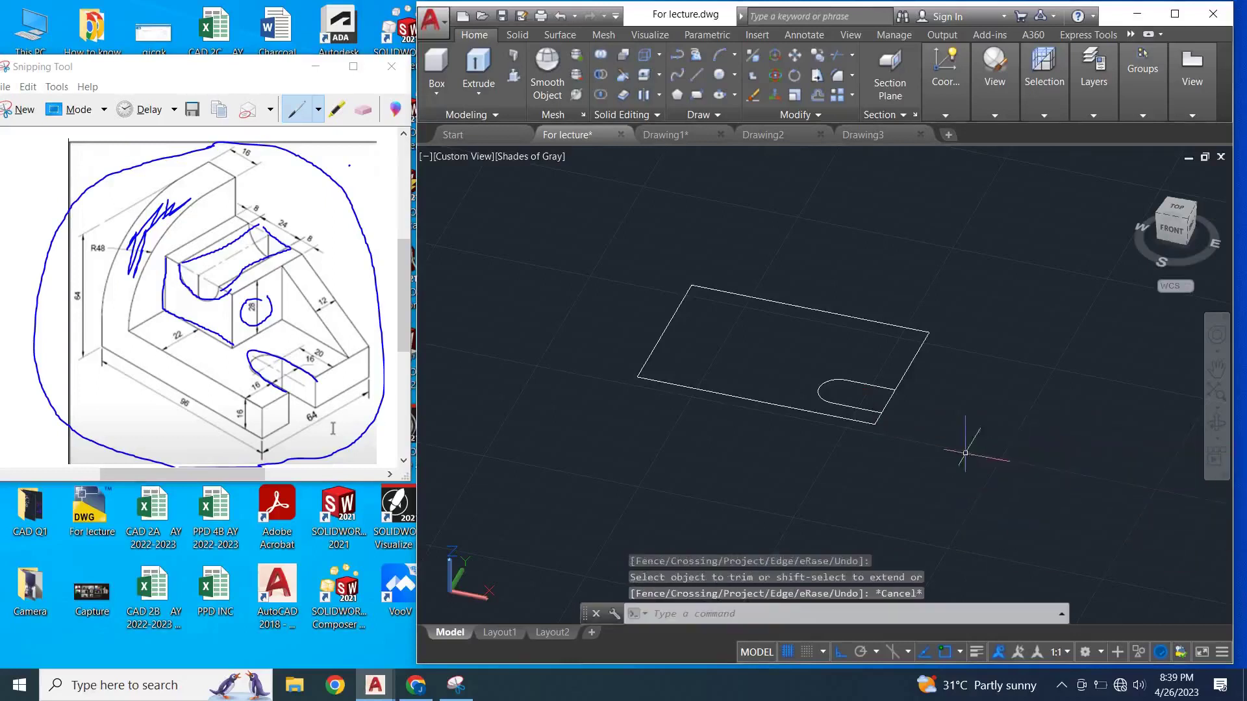
- Press-pull the slotted base outline up 16 units into a solid plate
click(514, 77)
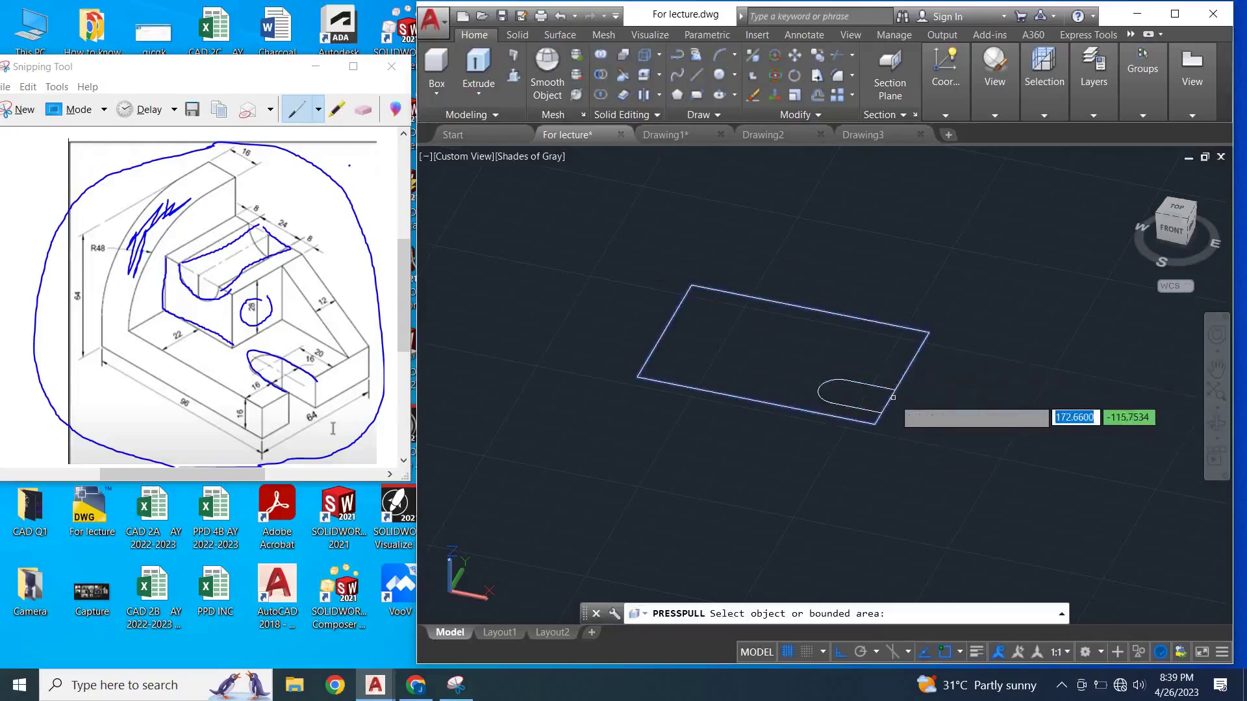
click(739, 339)
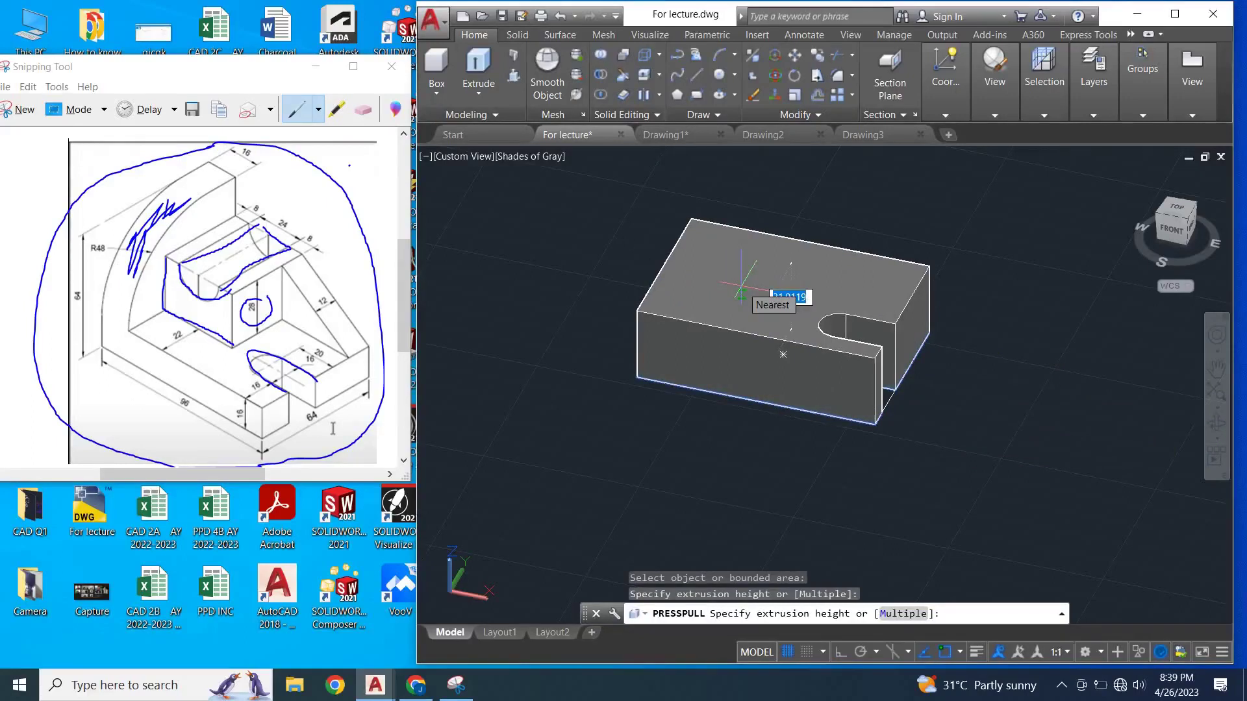
text(16)
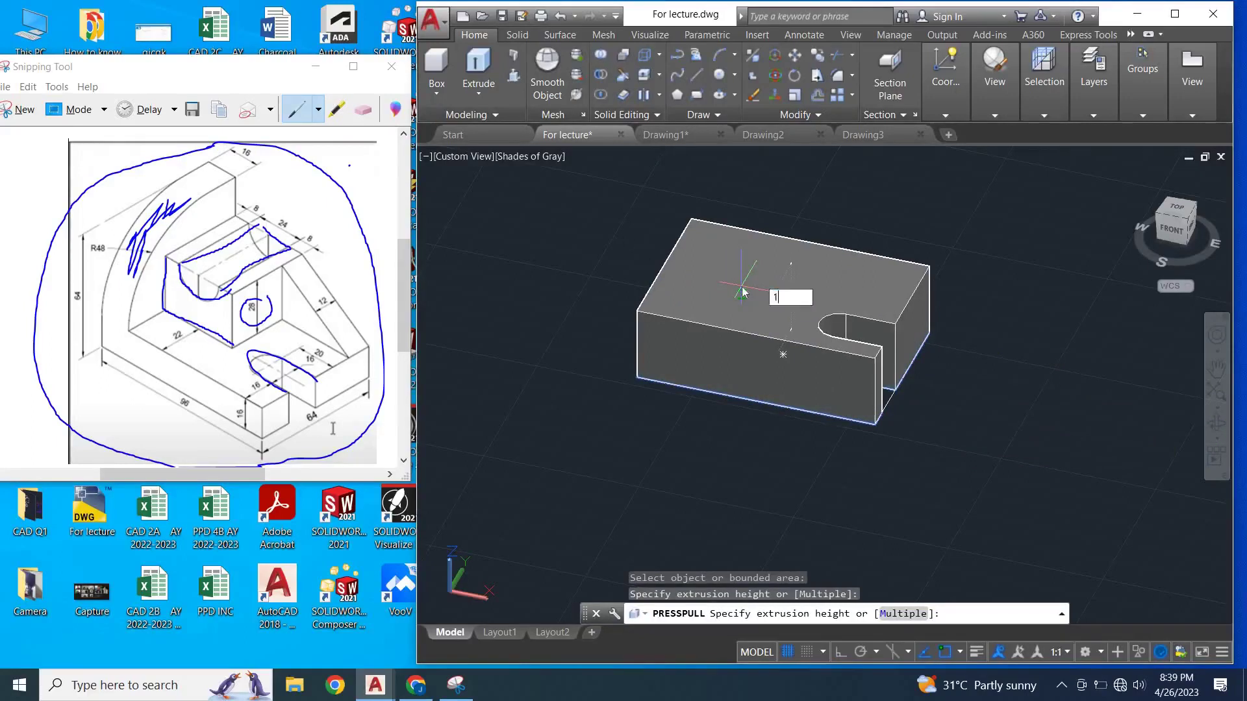
key(Return)
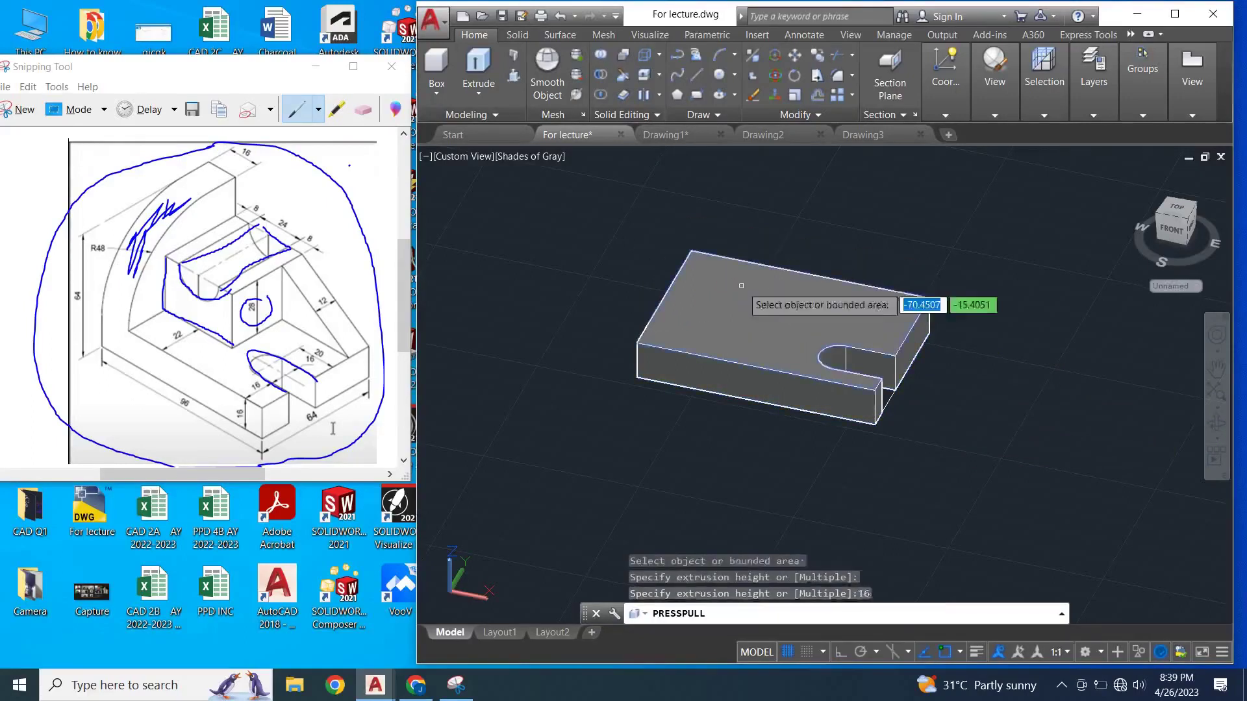
key(Return)
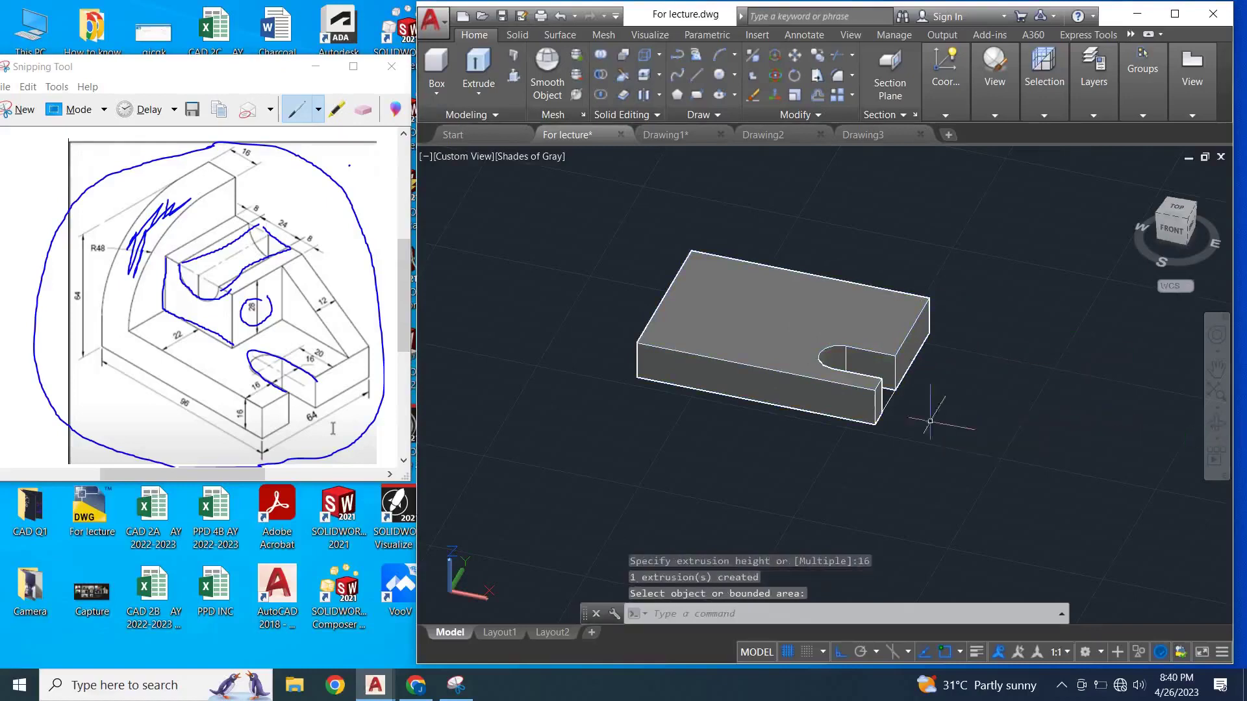
scroll(830, 373, down, 2)
- Move the slotted base plate further to the left
click(838, 344)
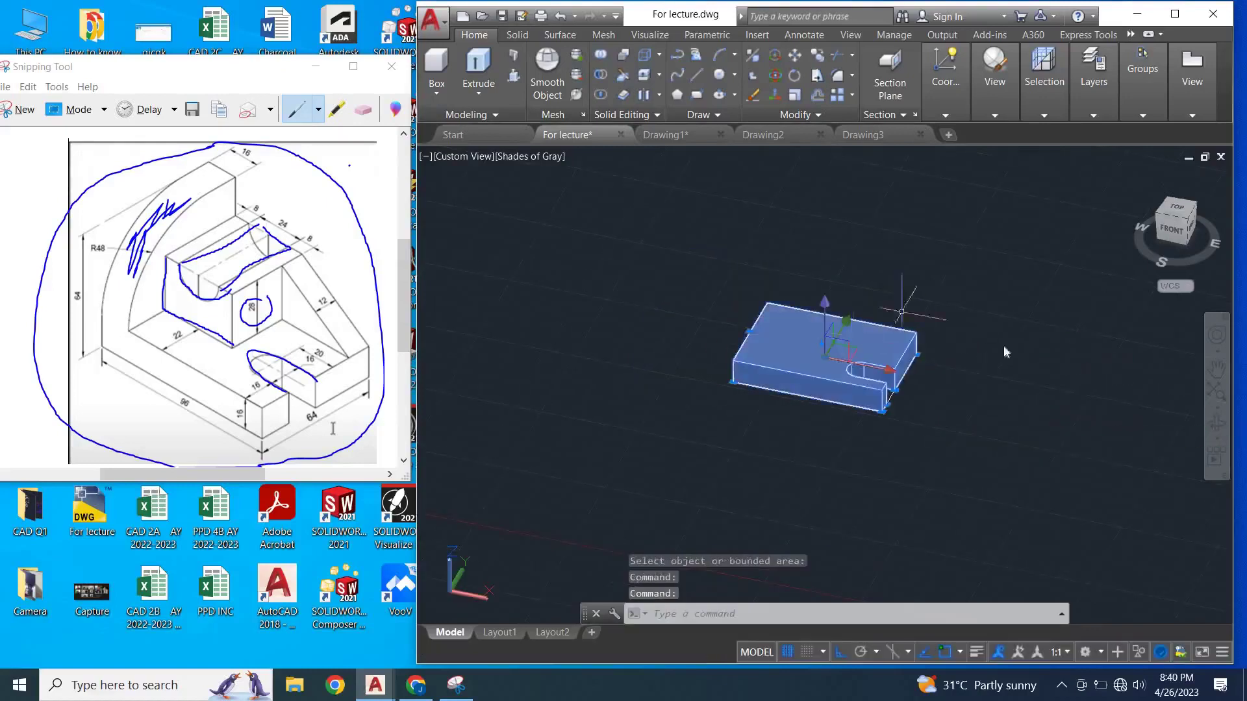
right_click(943, 290)
click(980, 393)
click(1039, 300)
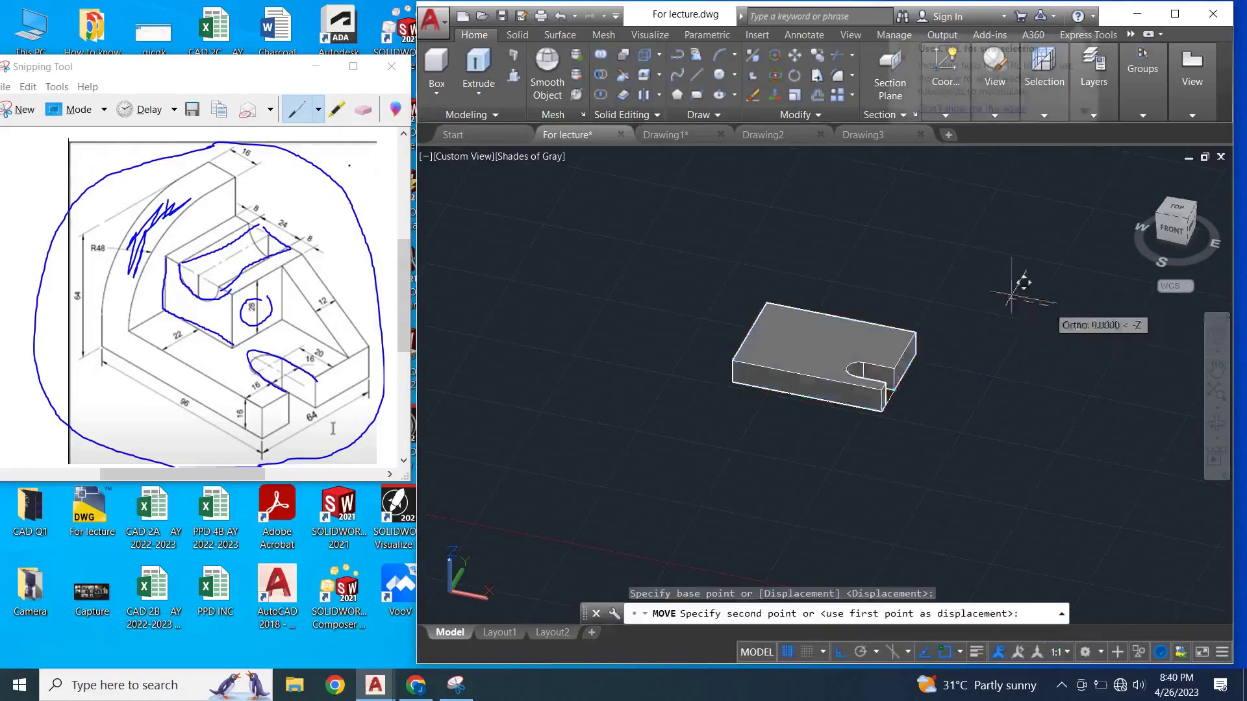
click(878, 251)
- Delete the leftover sketch lines, recentre the view, and begin editing the UCS icon
mouse_move(984, 333)
mouse_down()
mouse_move(867, 481)
mouse_move(882, 479)
mouse_up()
key(Delete)
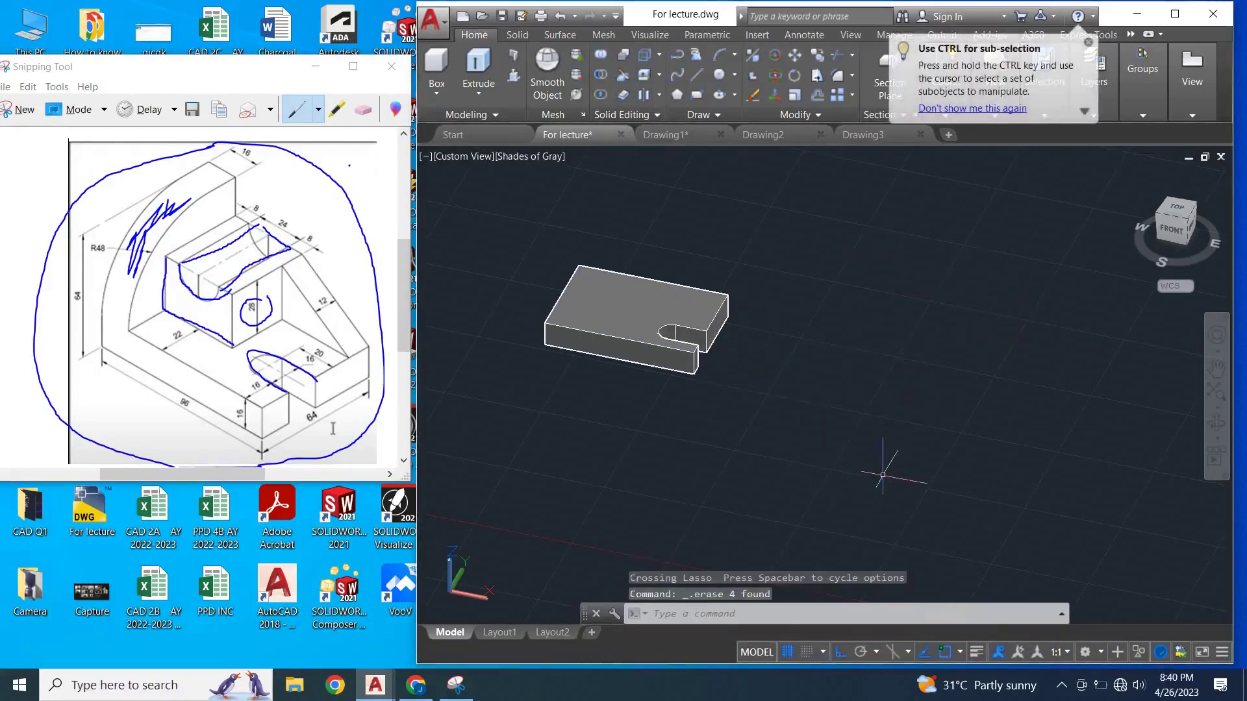
middle_drag(885, 455, 996, 490)
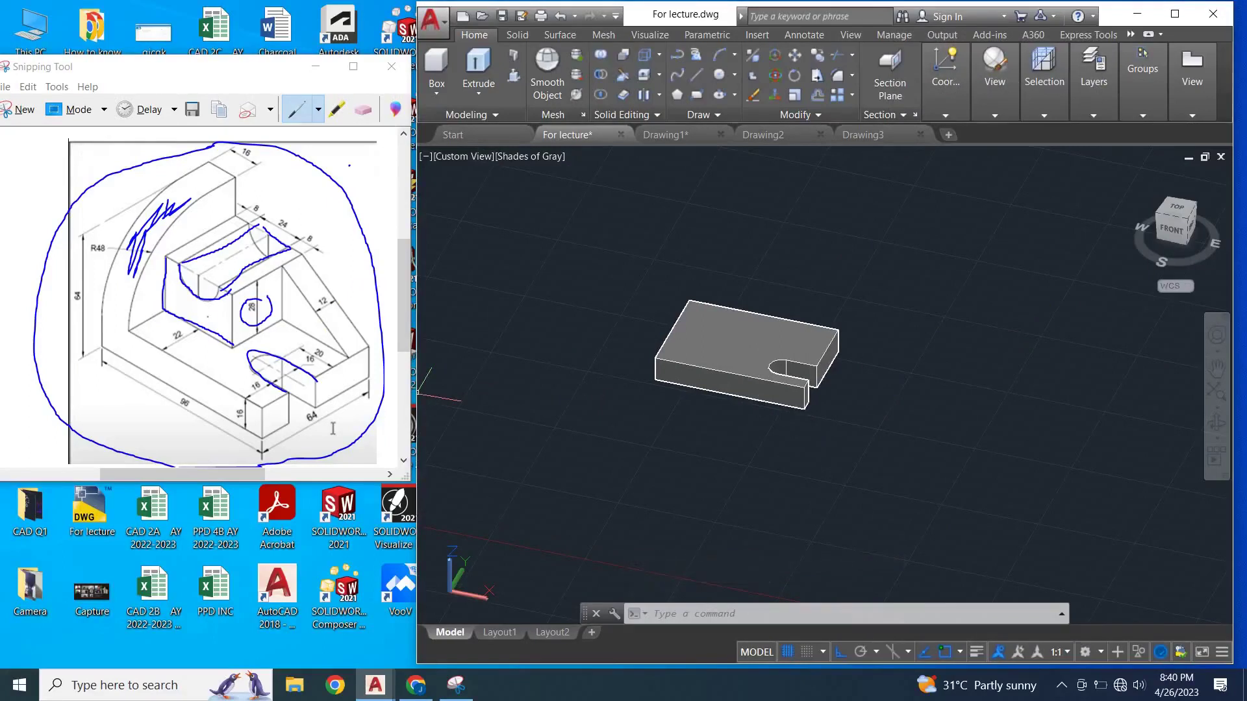
scroll(617, 403, down, 3)
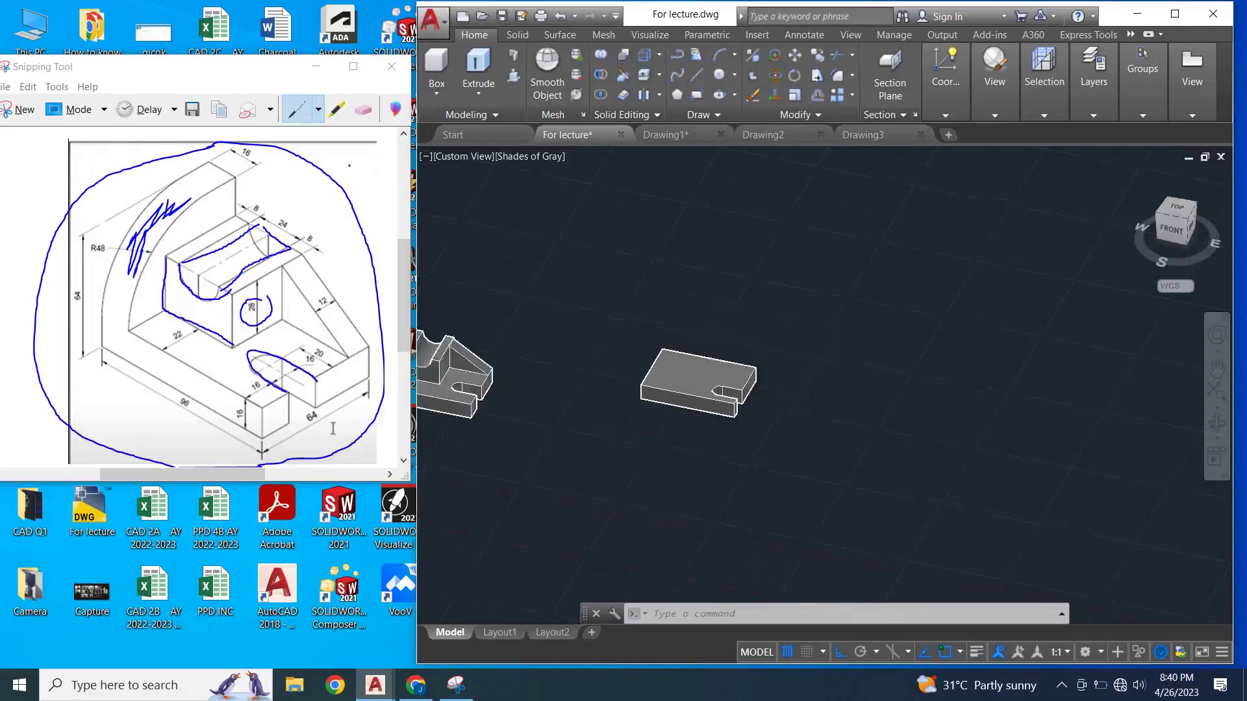
mouse_move(552, 390)
middle_down()
mouse_move(513, 357)
mouse_move(643, 393)
mouse_move(579, 408)
middle_up()
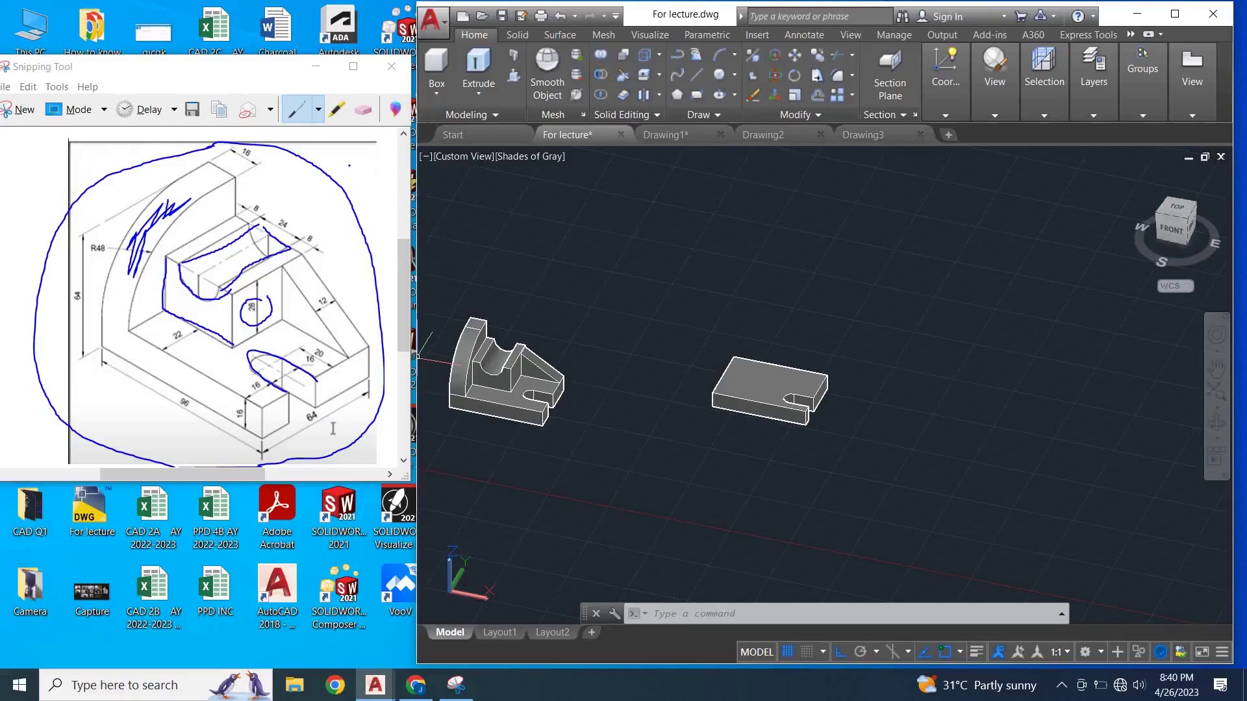
mouse_move(695, 369)
middle_down()
mouse_move(661, 365)
mouse_move(580, 515)
mouse_move(545, 546)
middle_up()
key(Escape)
scroll(507, 568, up, 2)
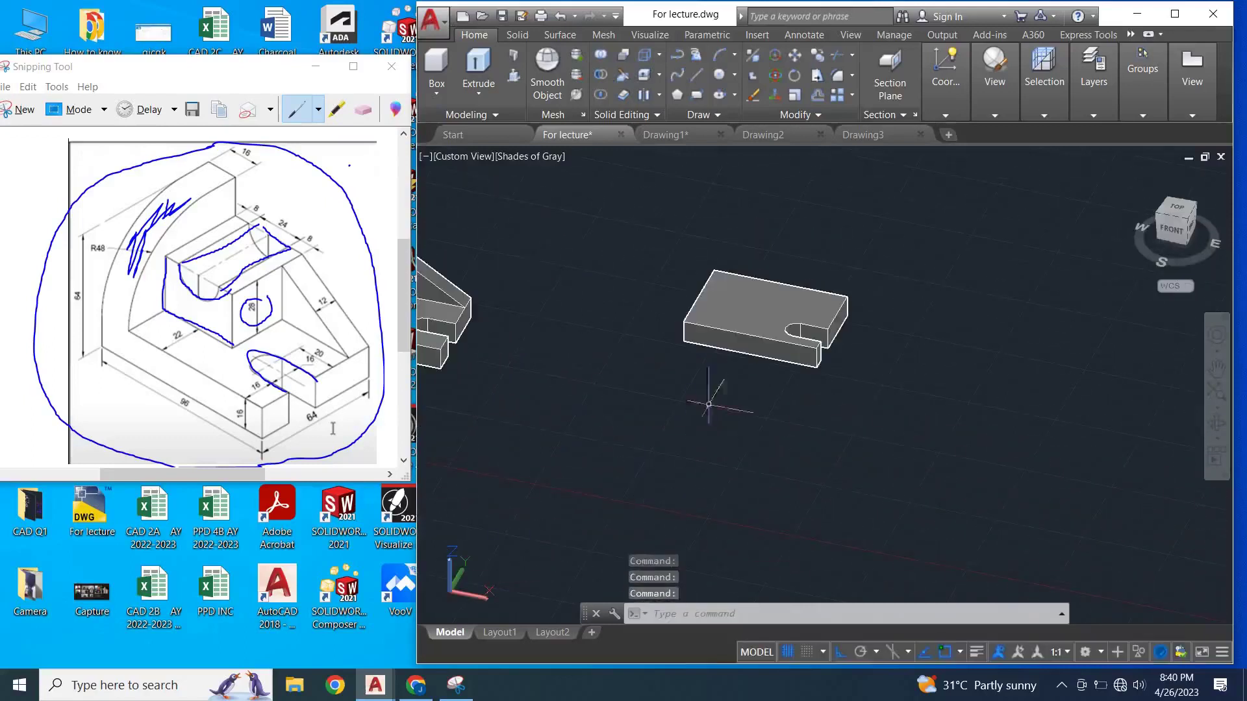
click(448, 590)
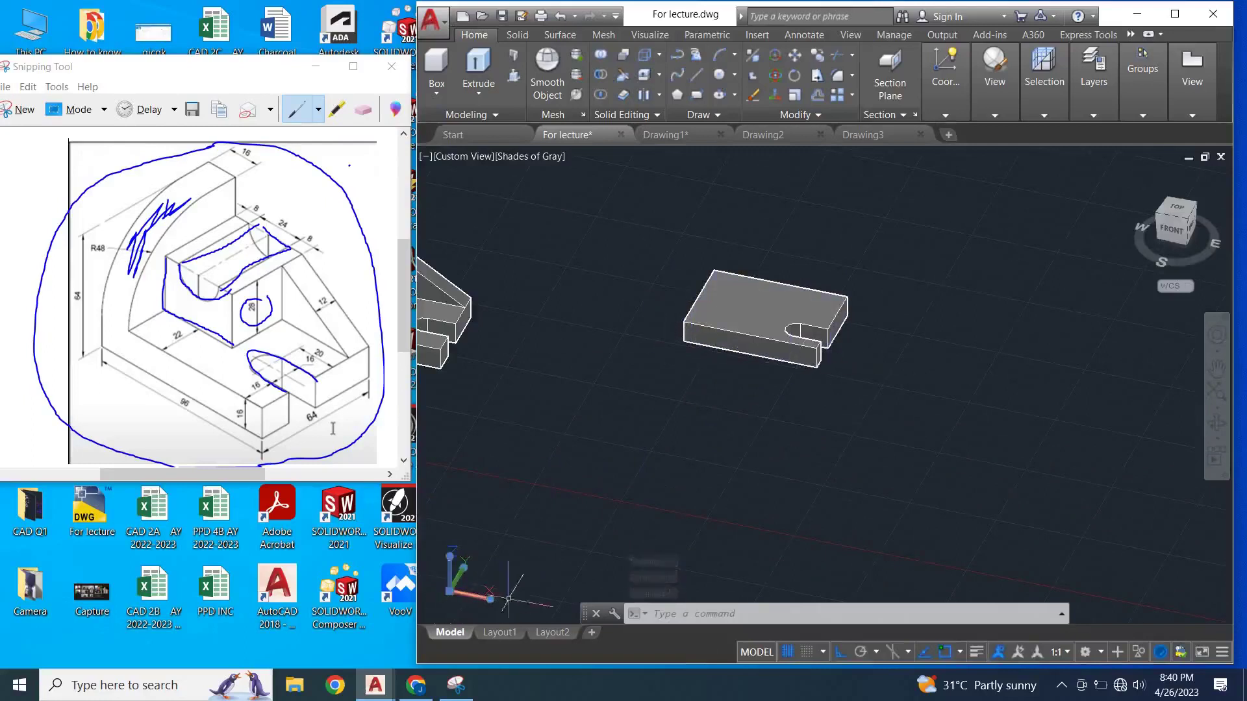
click(449, 557)
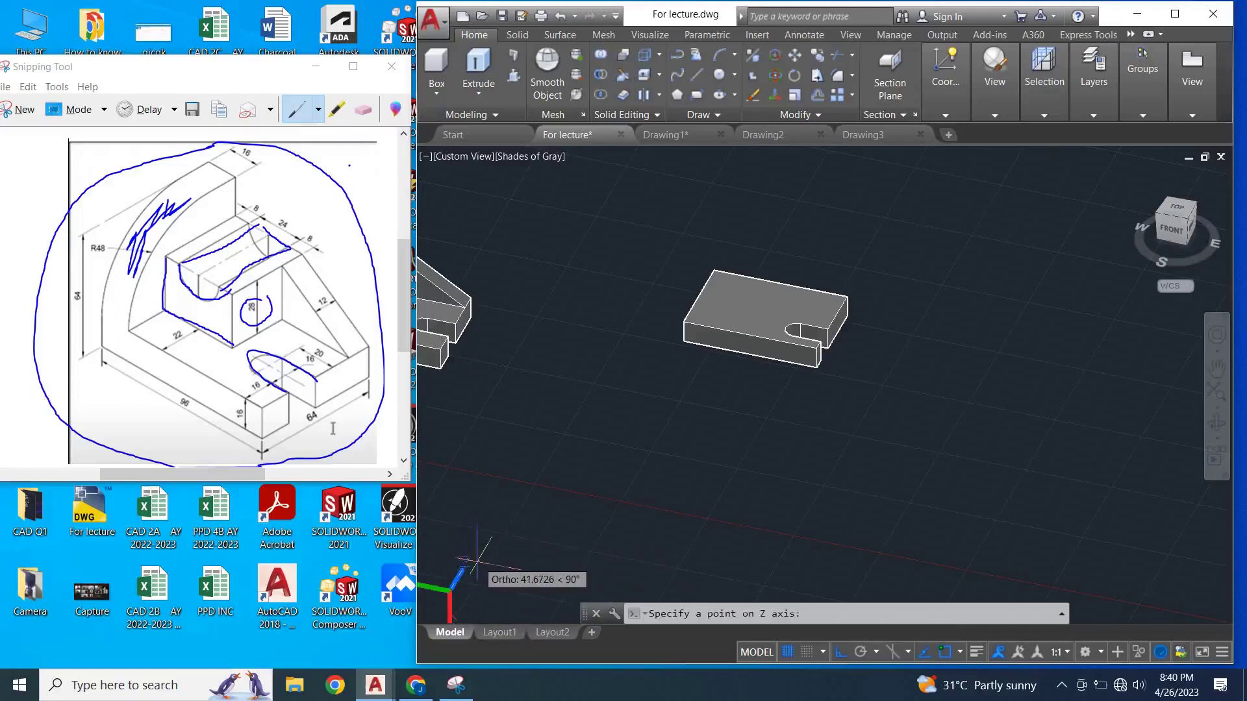
- Align the UCS at its current origin with the Y axis pointing straight up, then start REC
key(Escape)
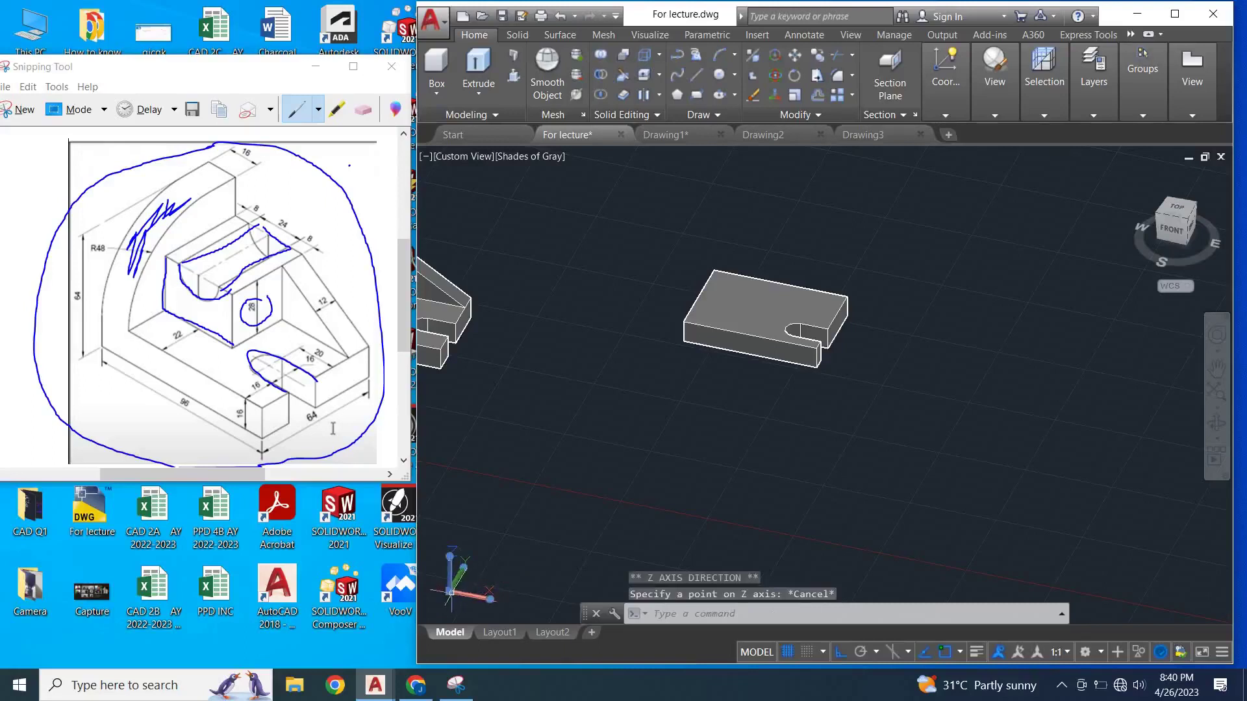
click(449, 591)
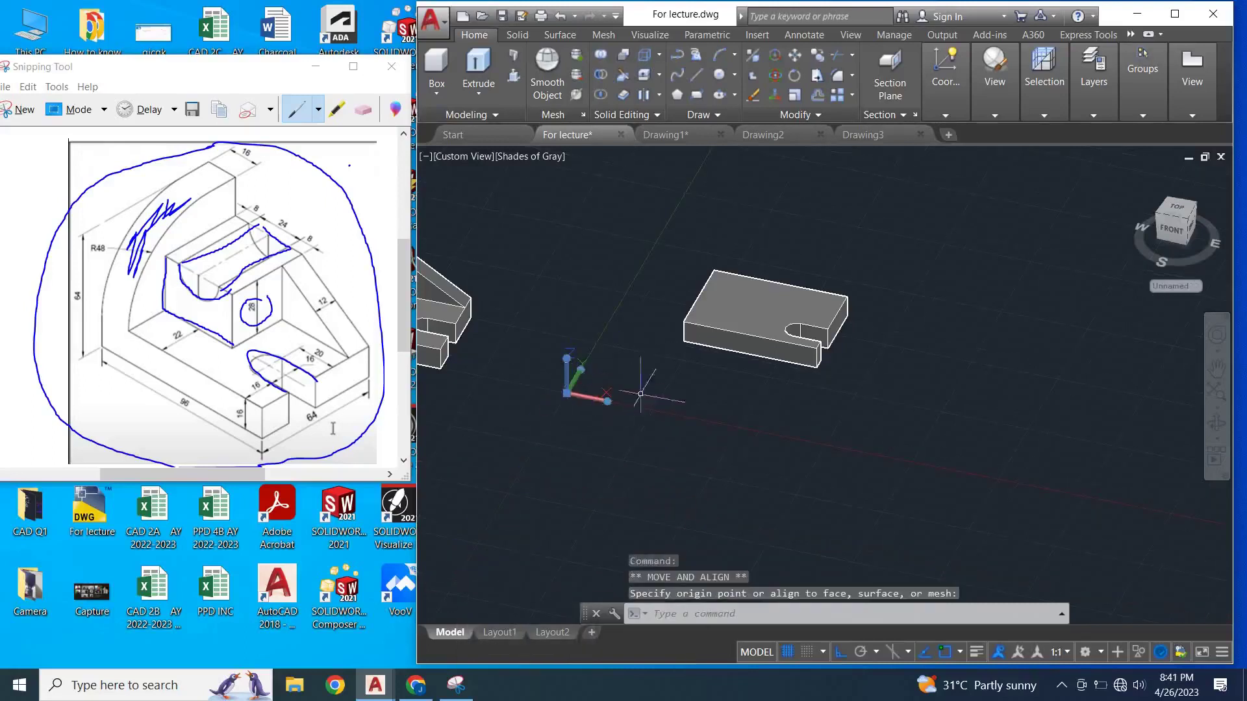
click(582, 374)
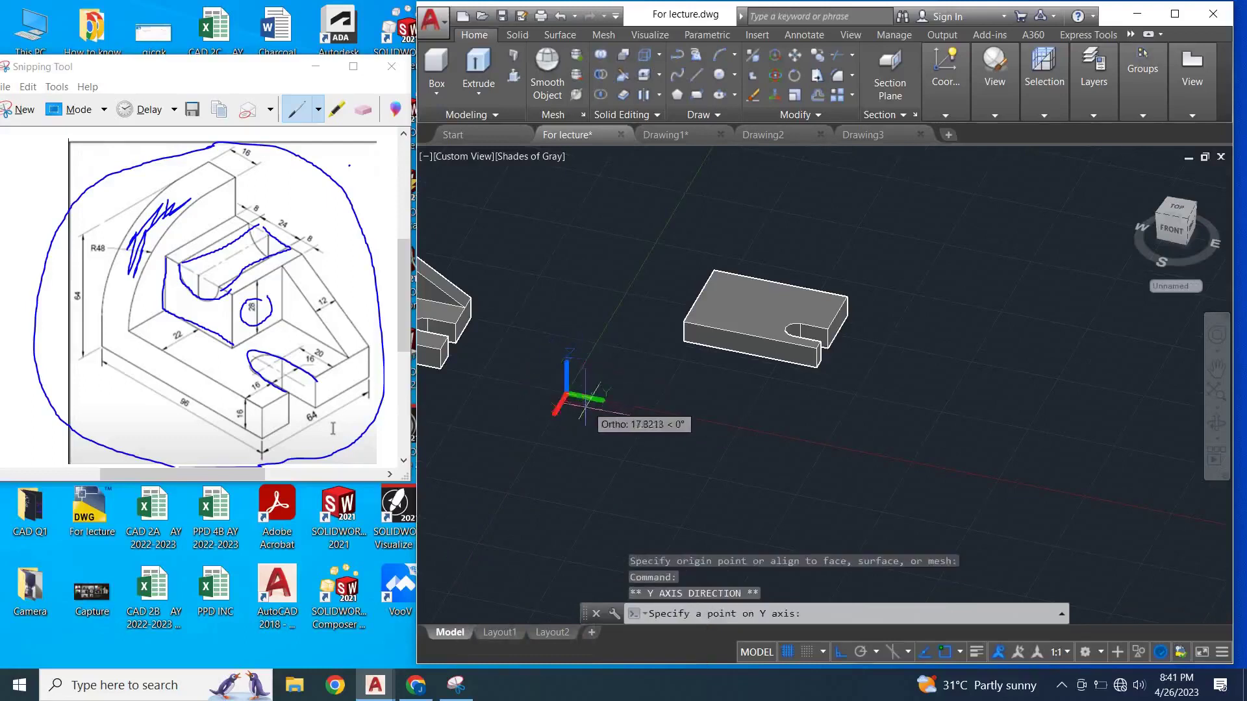
click(567, 357)
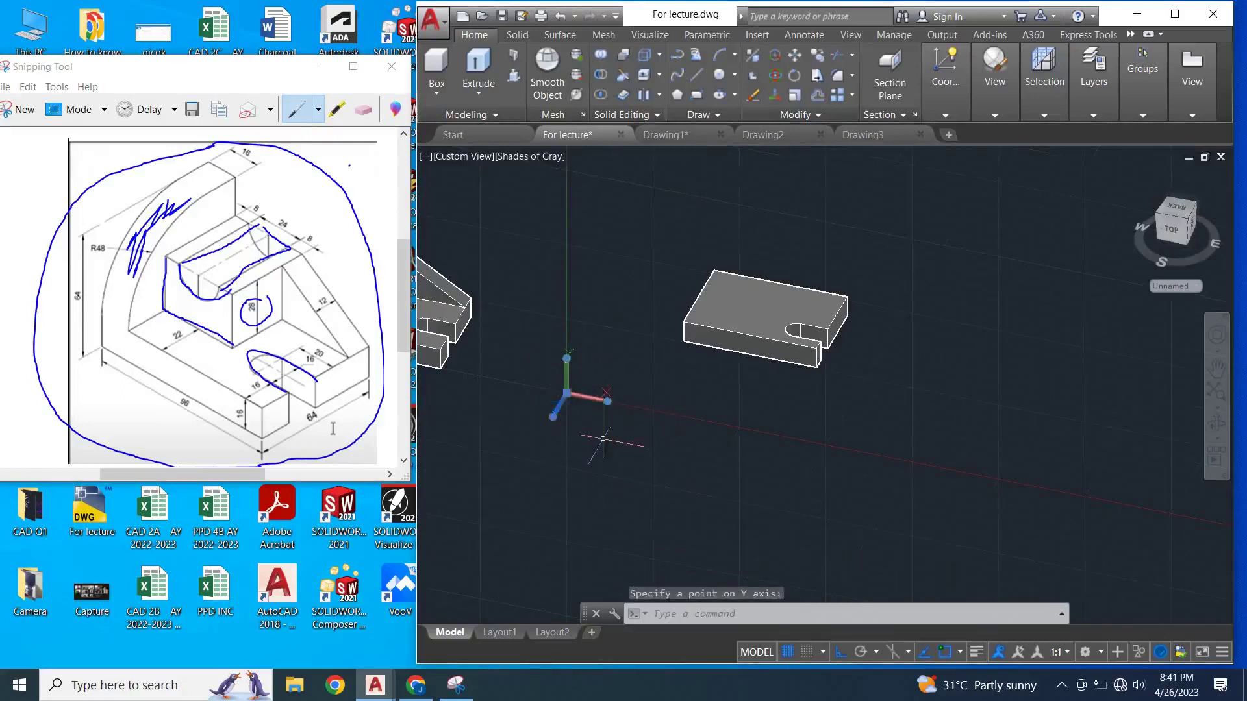
key(Escape)
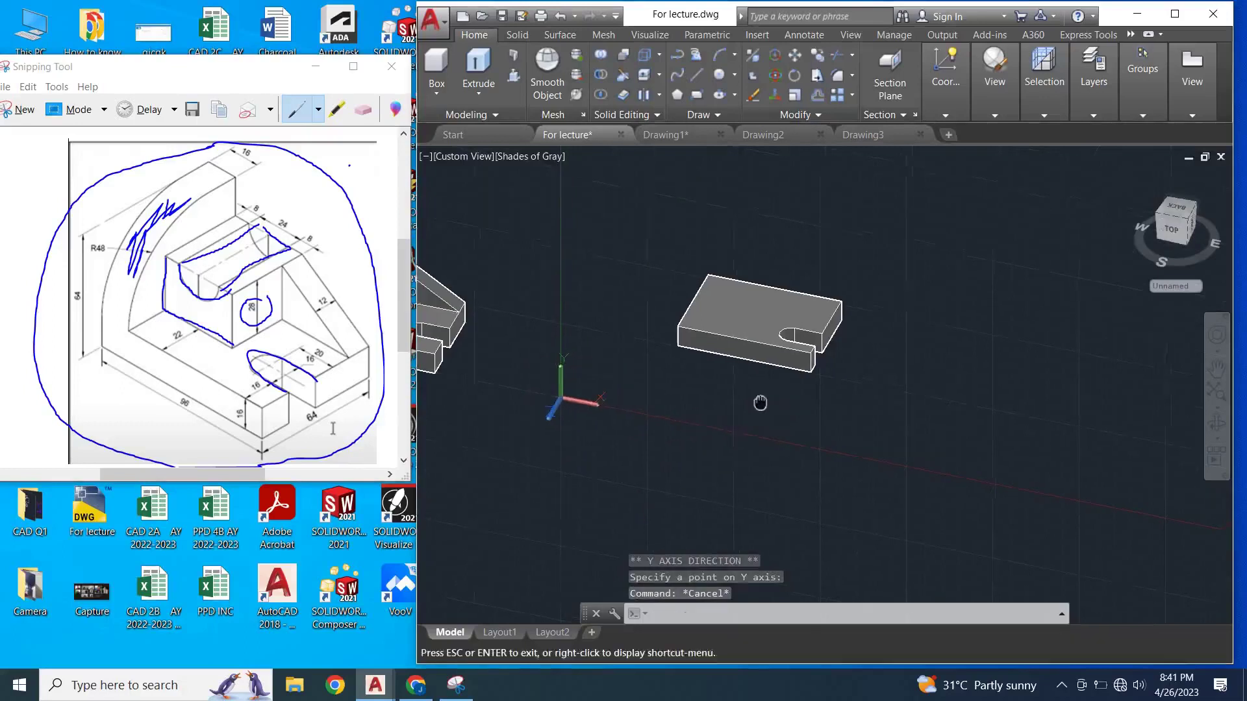
middle_drag(759, 403, 745, 400)
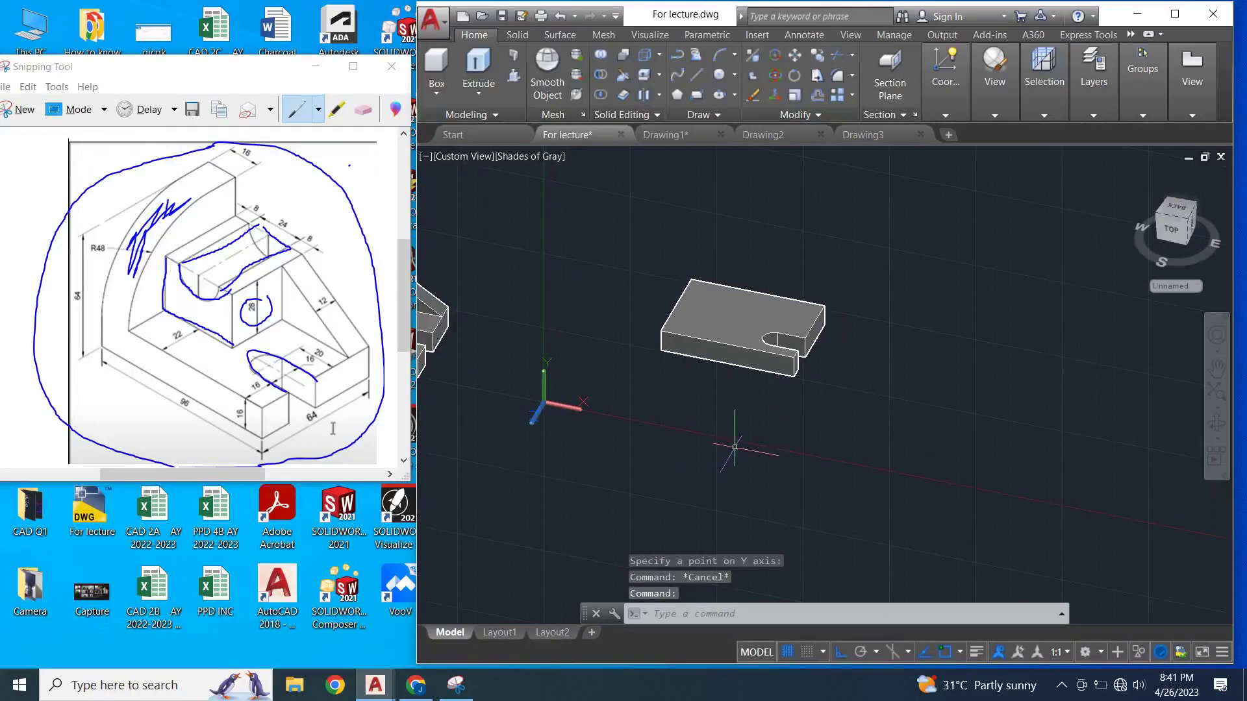
text(rec)
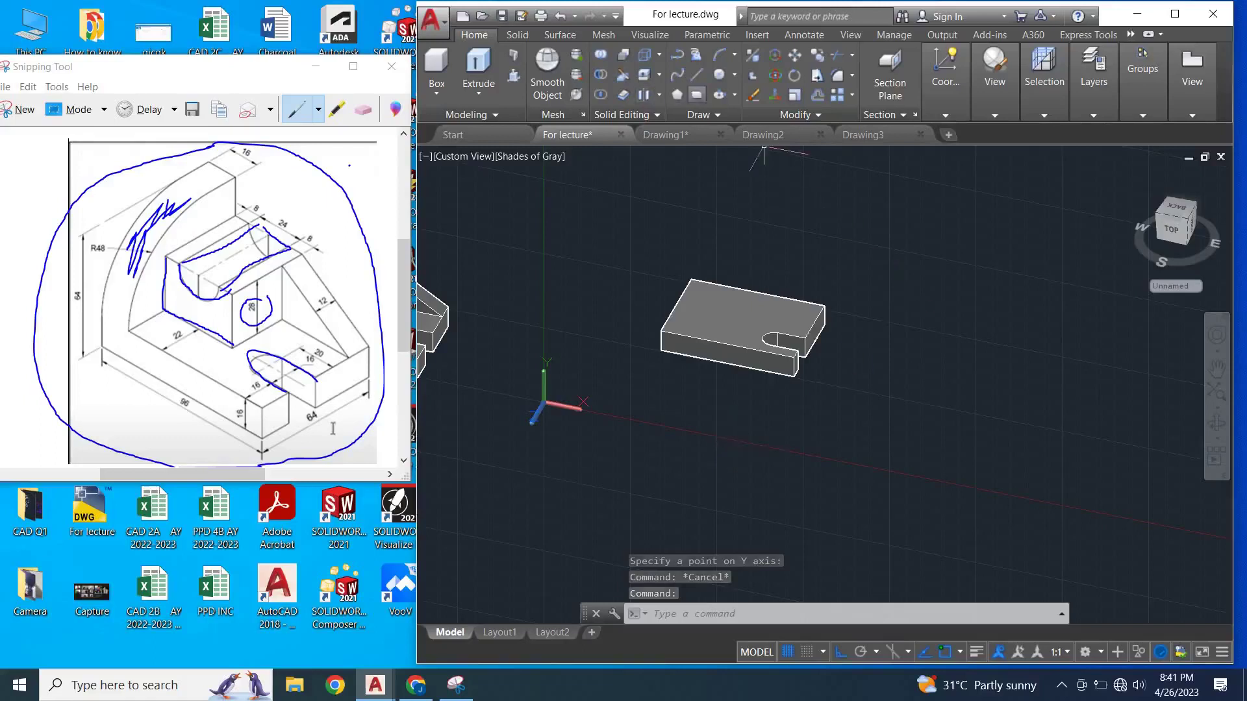
key(Return)
- Draw a 40 by 28 rectangle to the right of the base plate
click(915, 306)
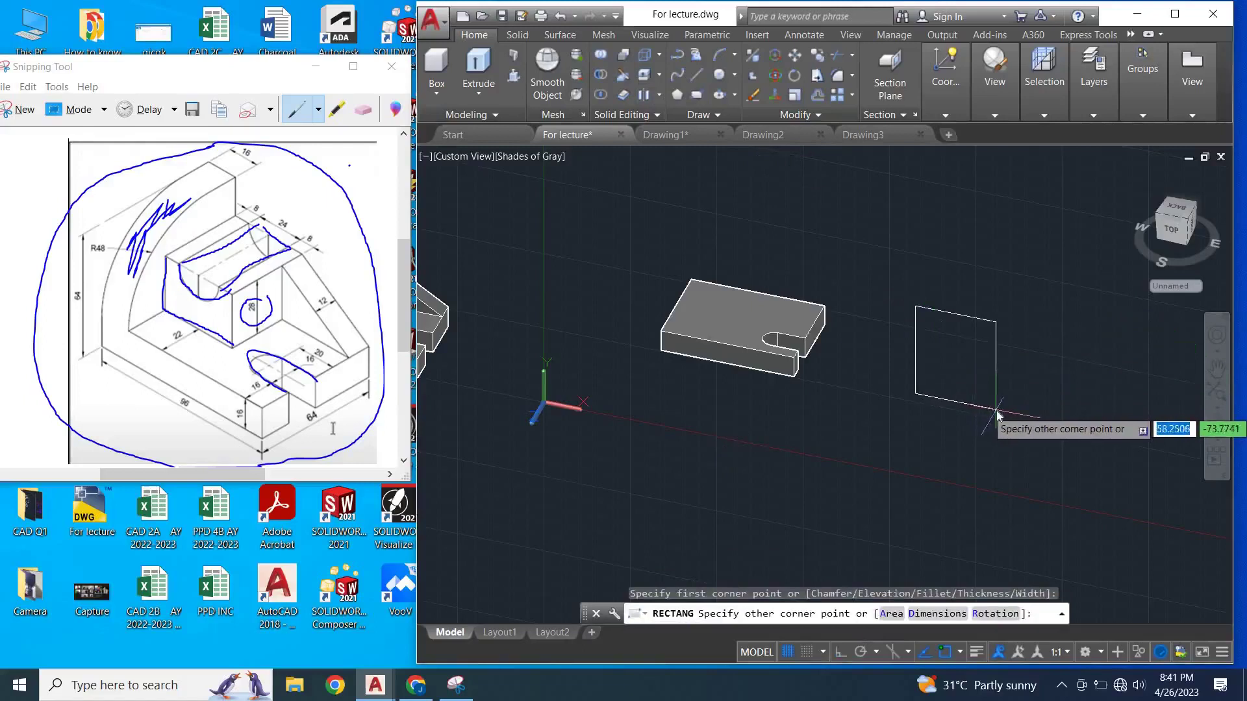
text(d)
key(Return)
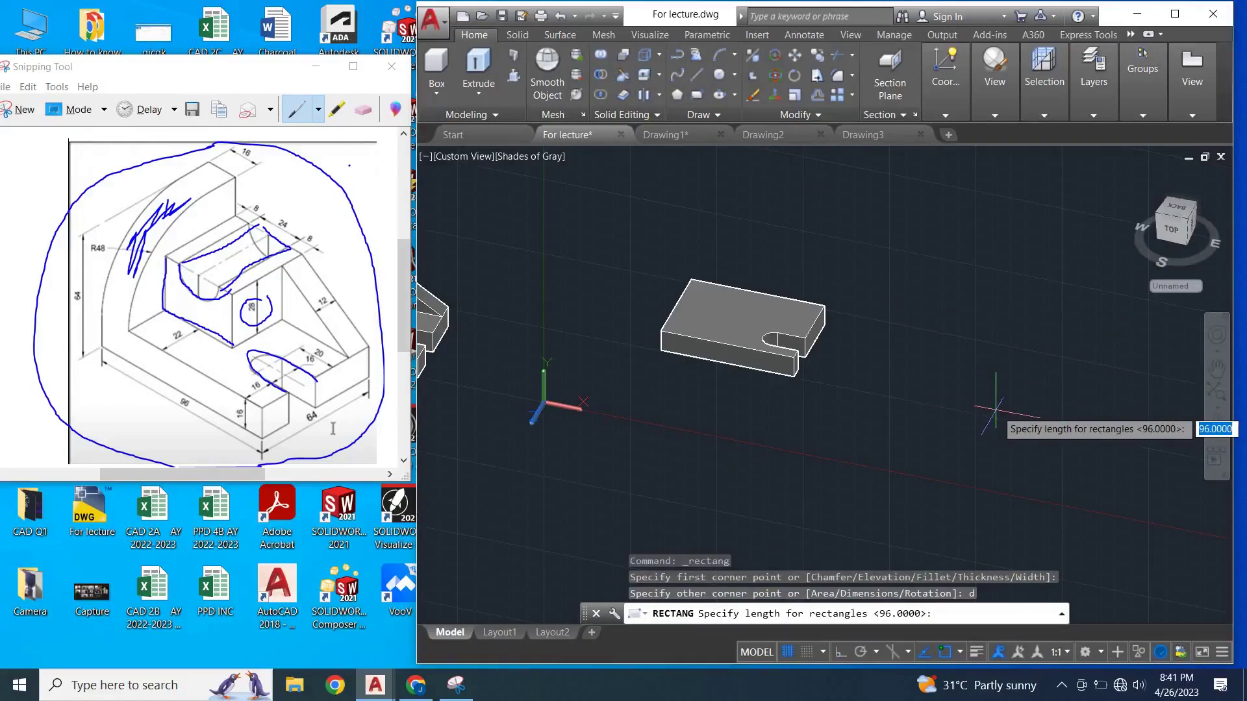
text(40)
key(Return)
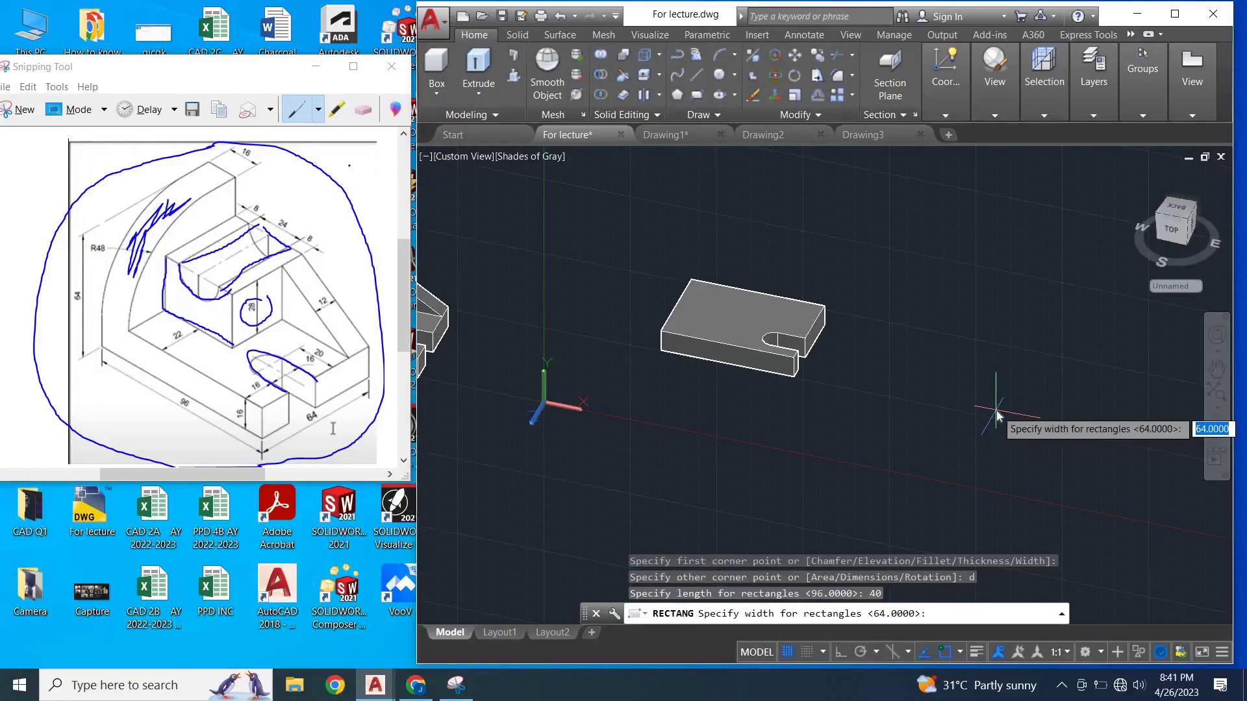
text(28)
key(Return)
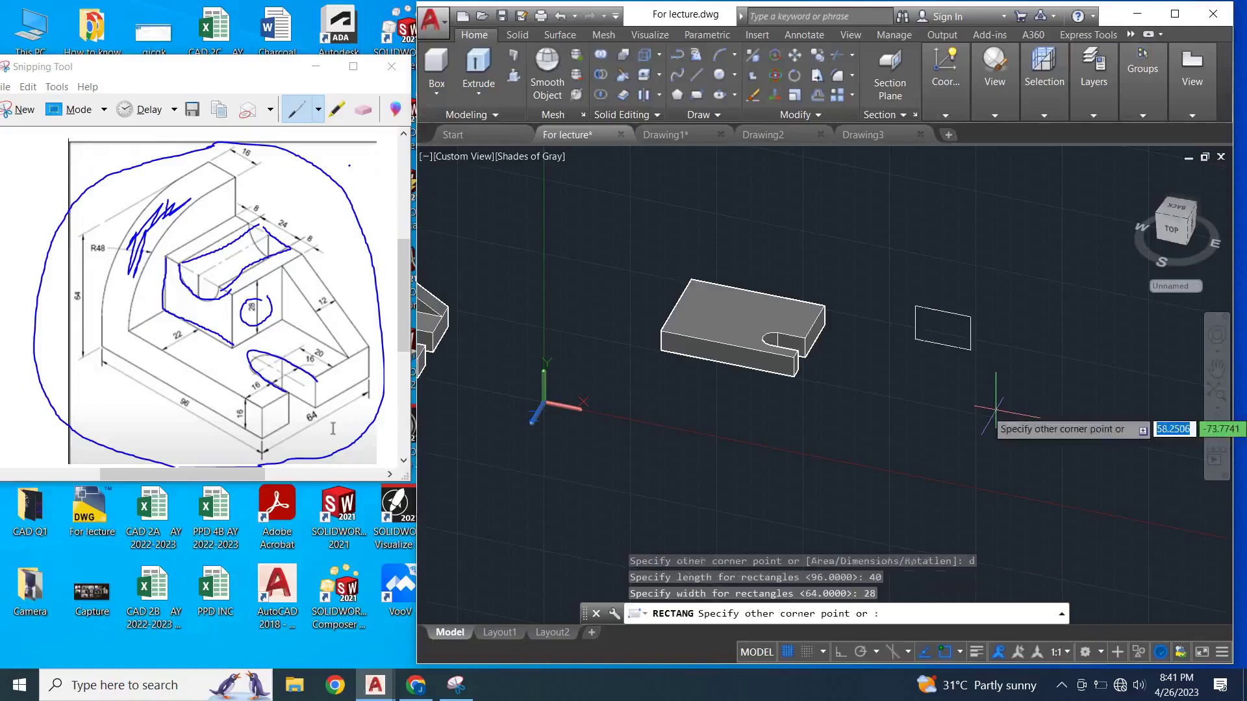
click(997, 417)
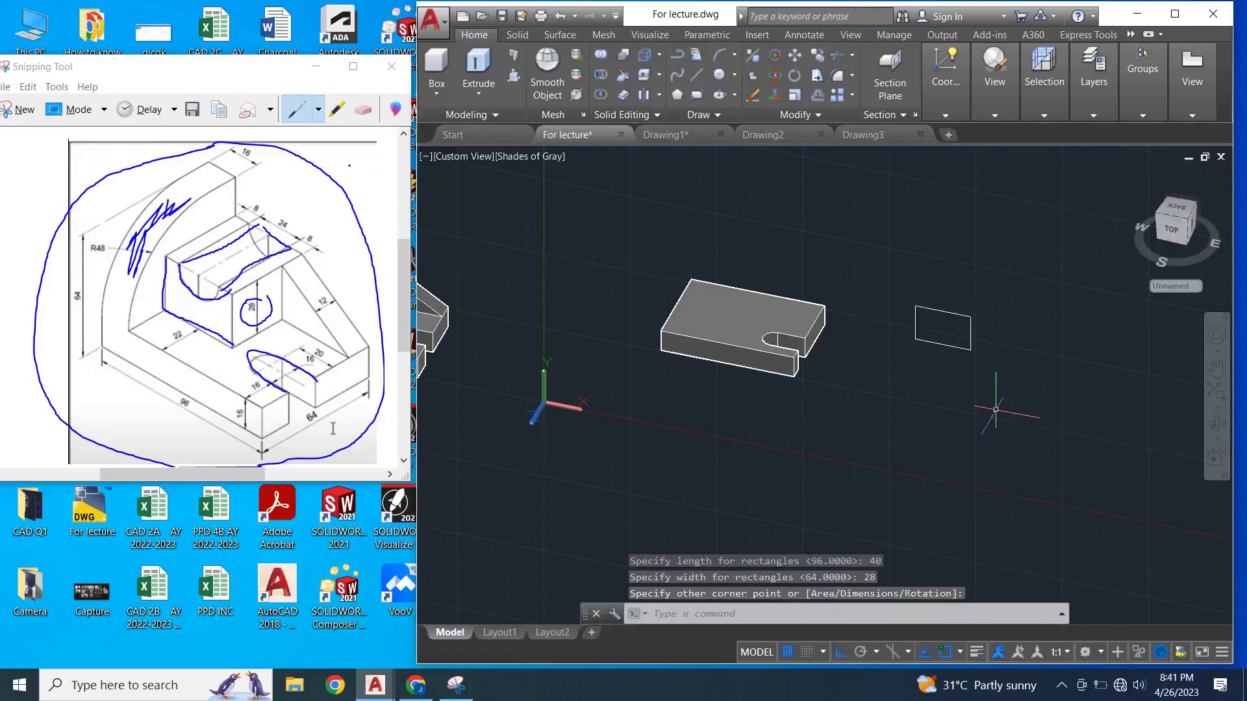
- Extrude the rectangle 42 units, then undo the extrusion
click(478, 69)
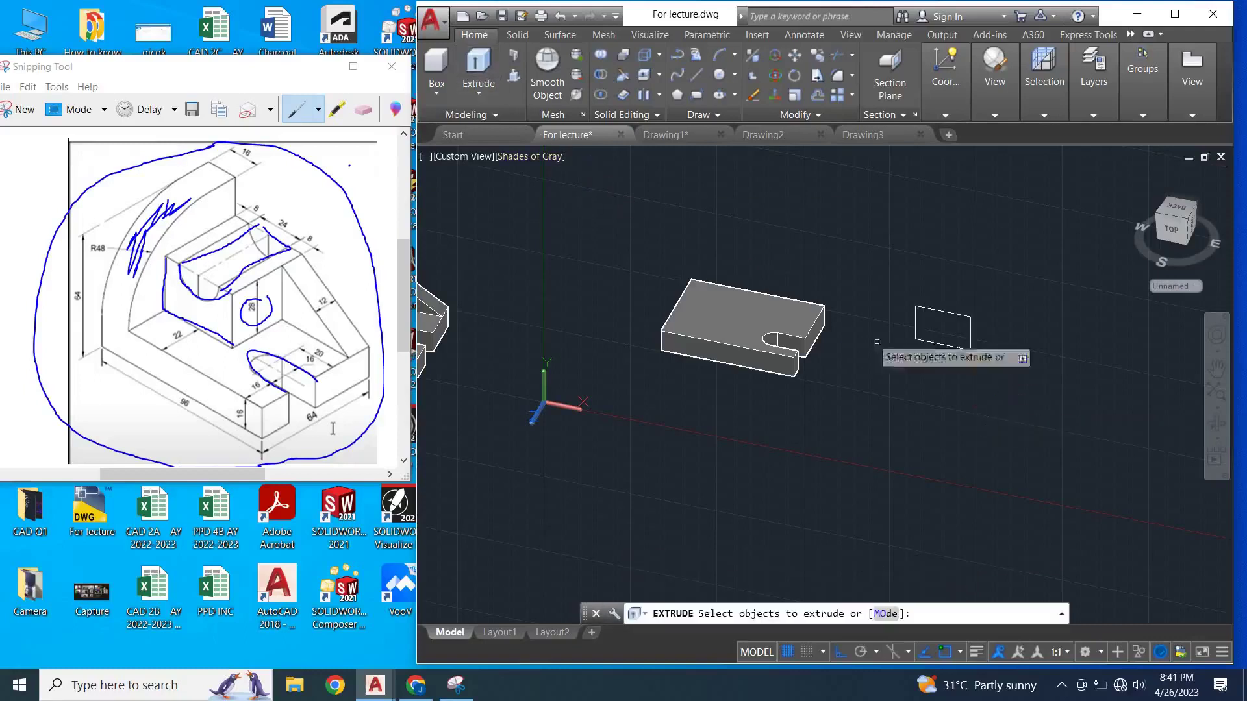
click(930, 349)
key(Return)
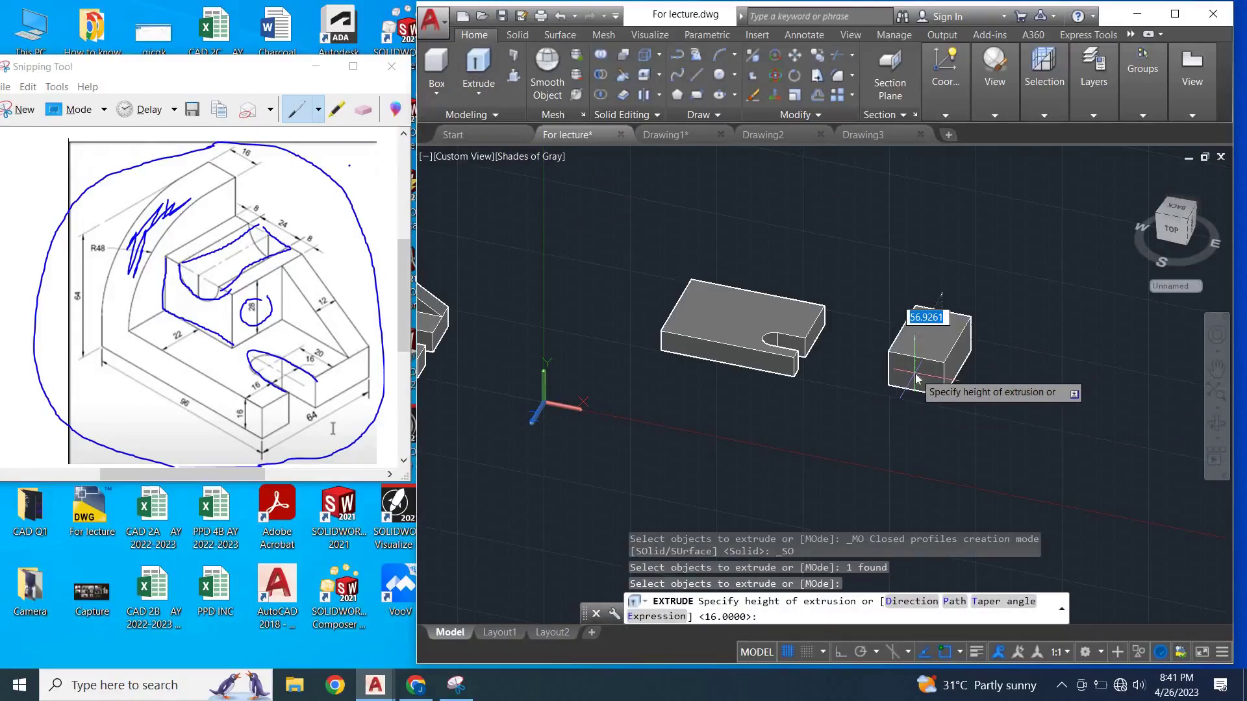
text(42)
key(Return)
scroll(994, 351, up, 1)
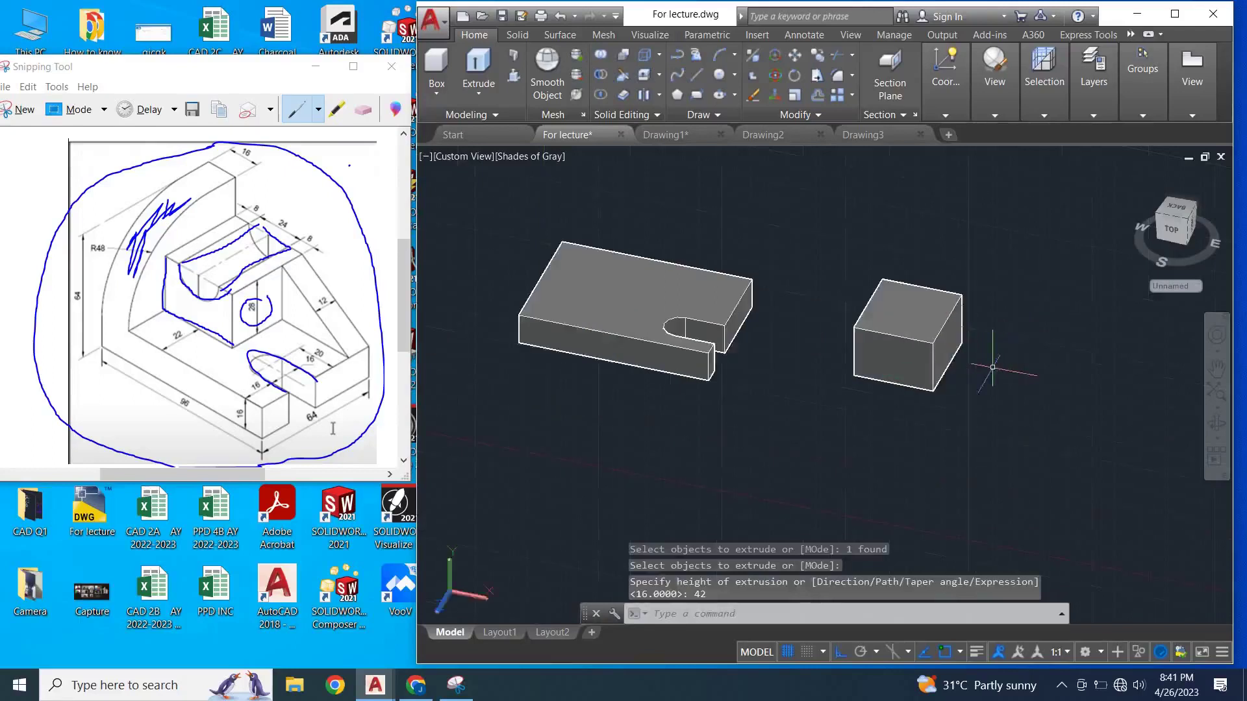
scroll(992, 366, down, 2)
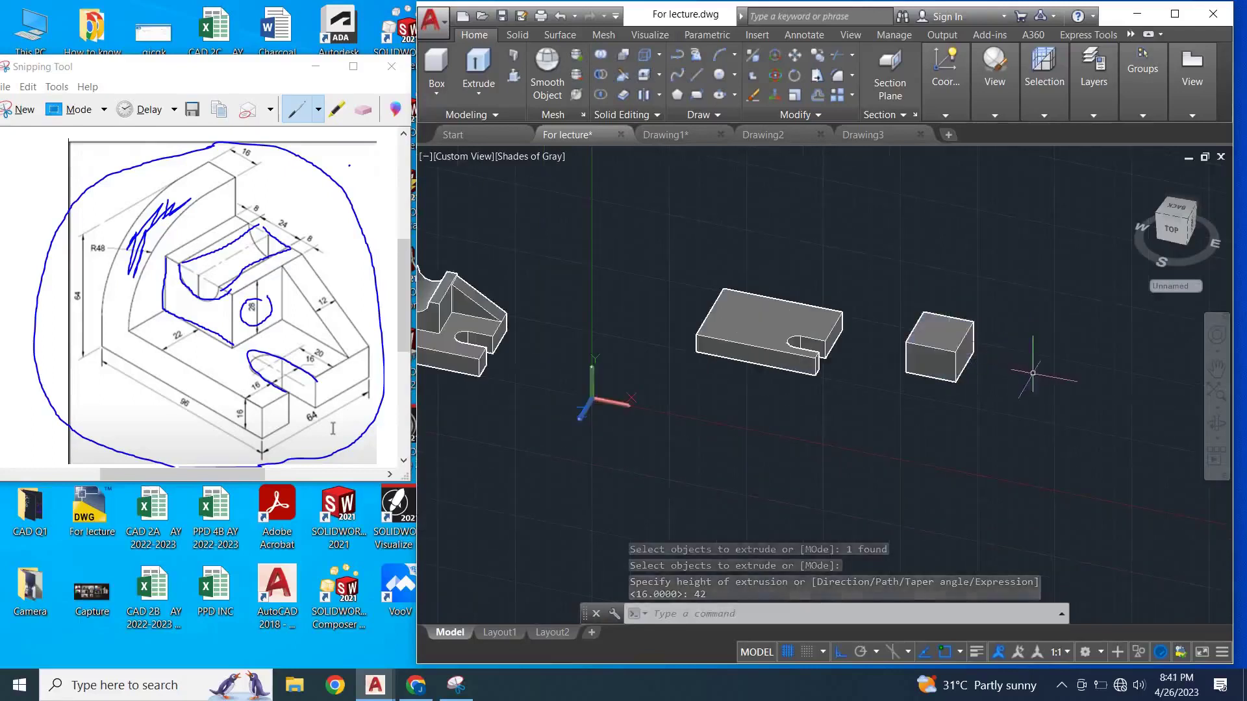
scroll(1032, 373, up, 1)
key(ctrl+z)
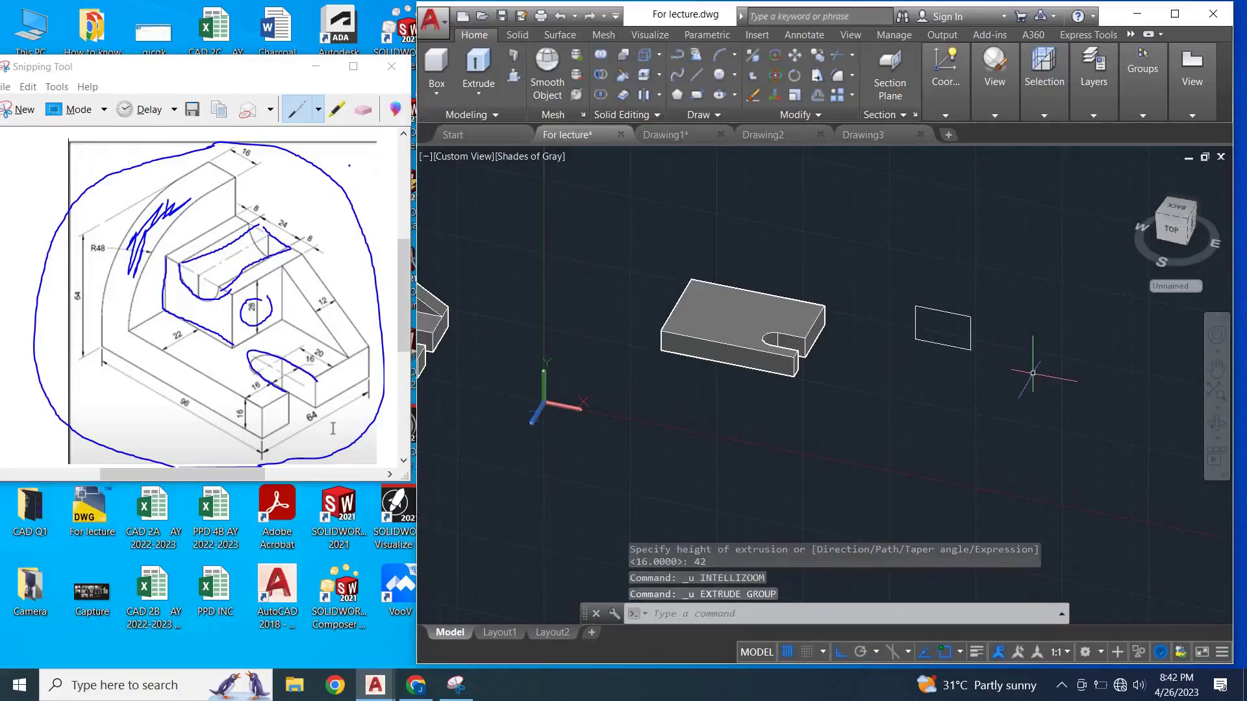
- Draw a 24-diameter circle centred on the rectangle's top edge
click(719, 75)
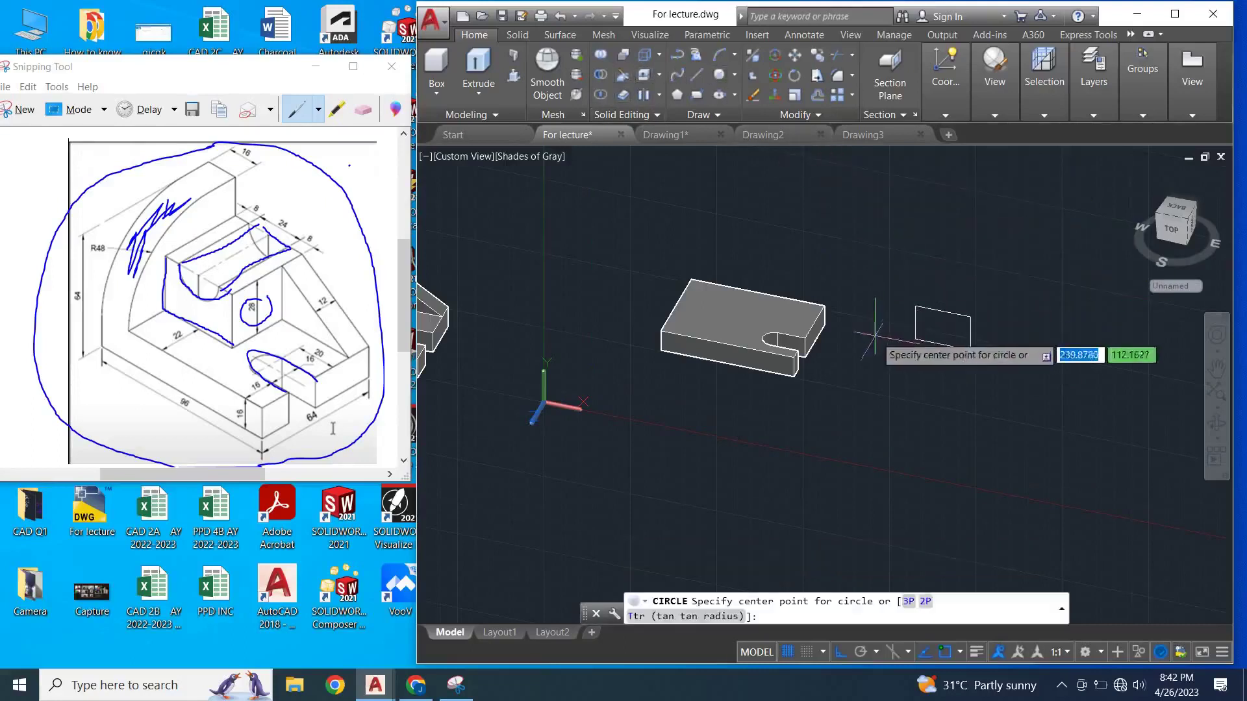
click(943, 311)
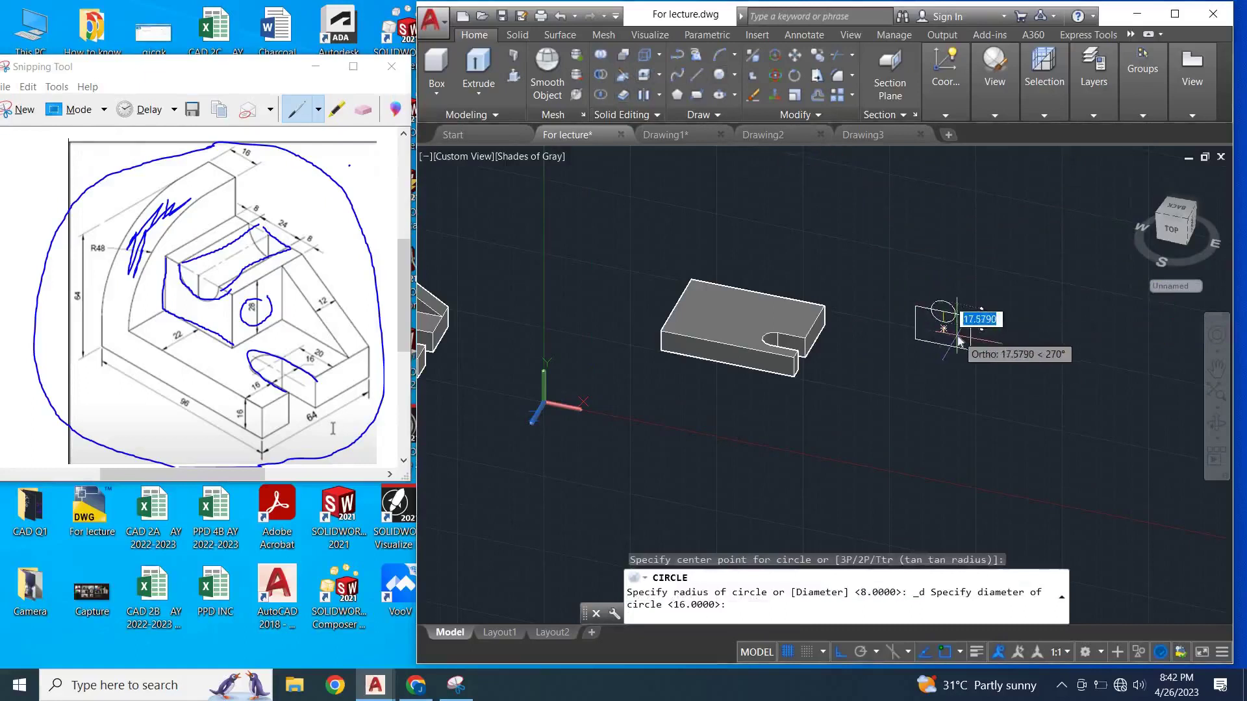
text(24)
key(Return)
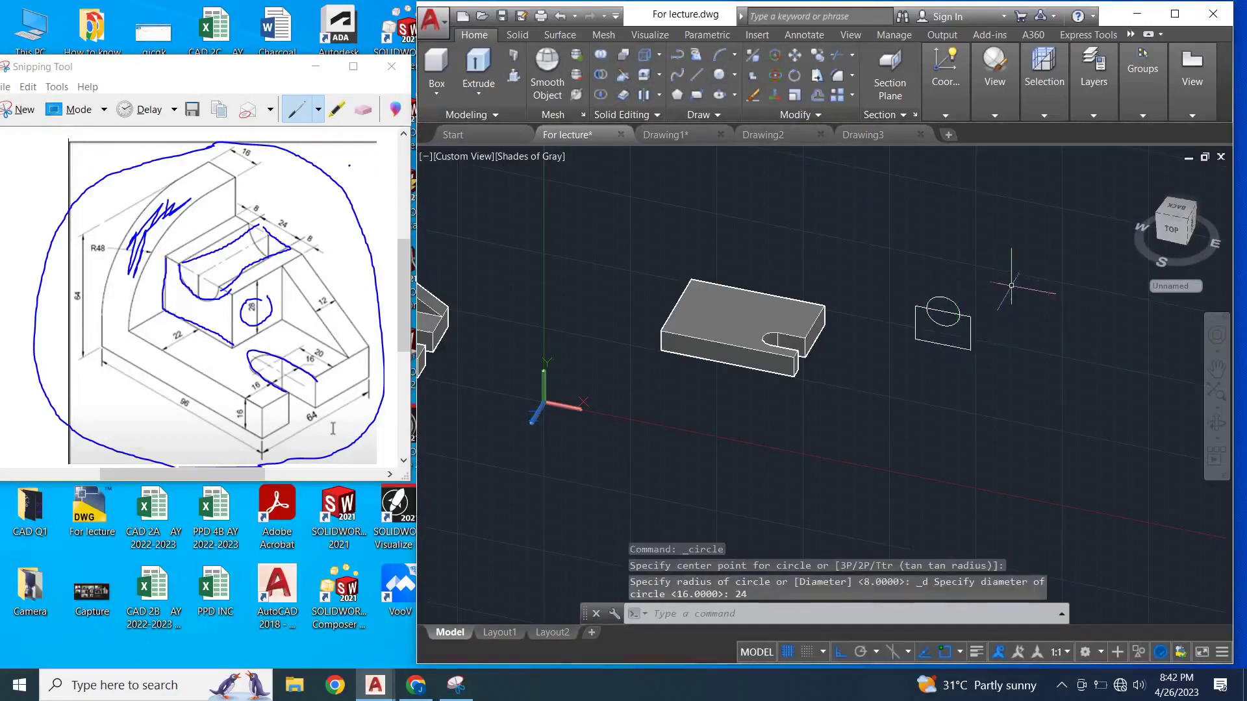
- Press-pull the rectangle region outside the circle 42 units into a cradle block
click(516, 76)
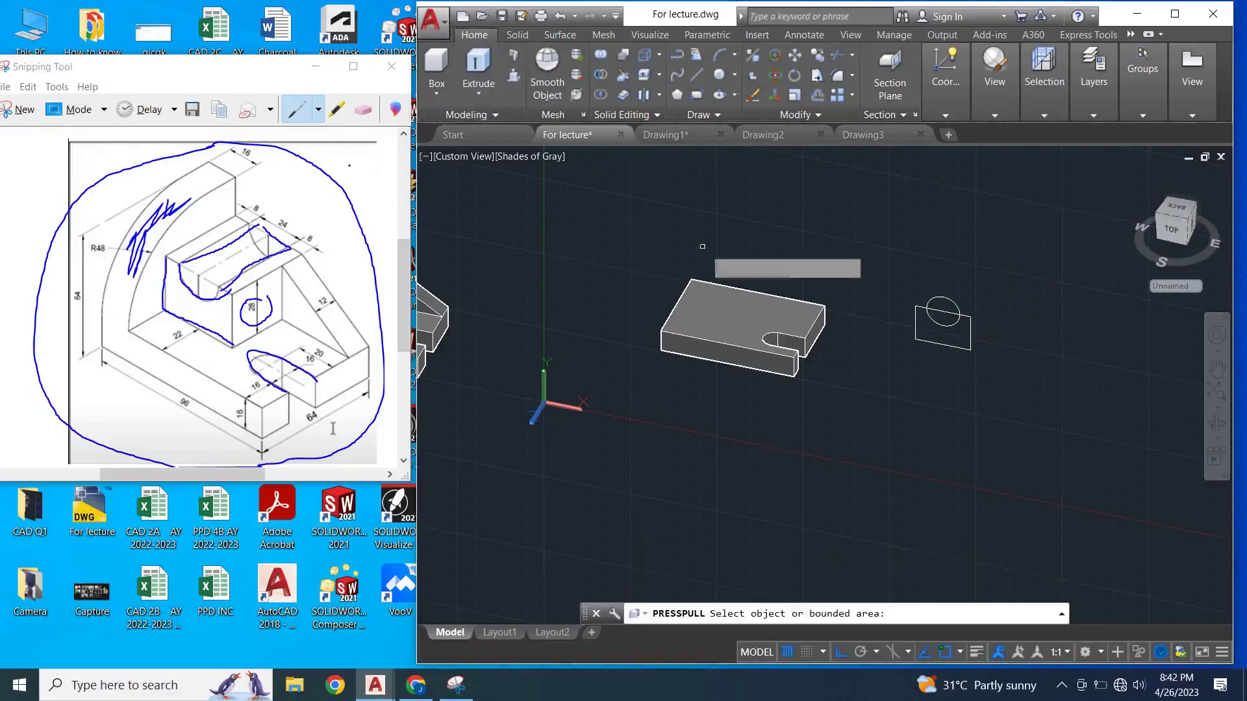
click(953, 334)
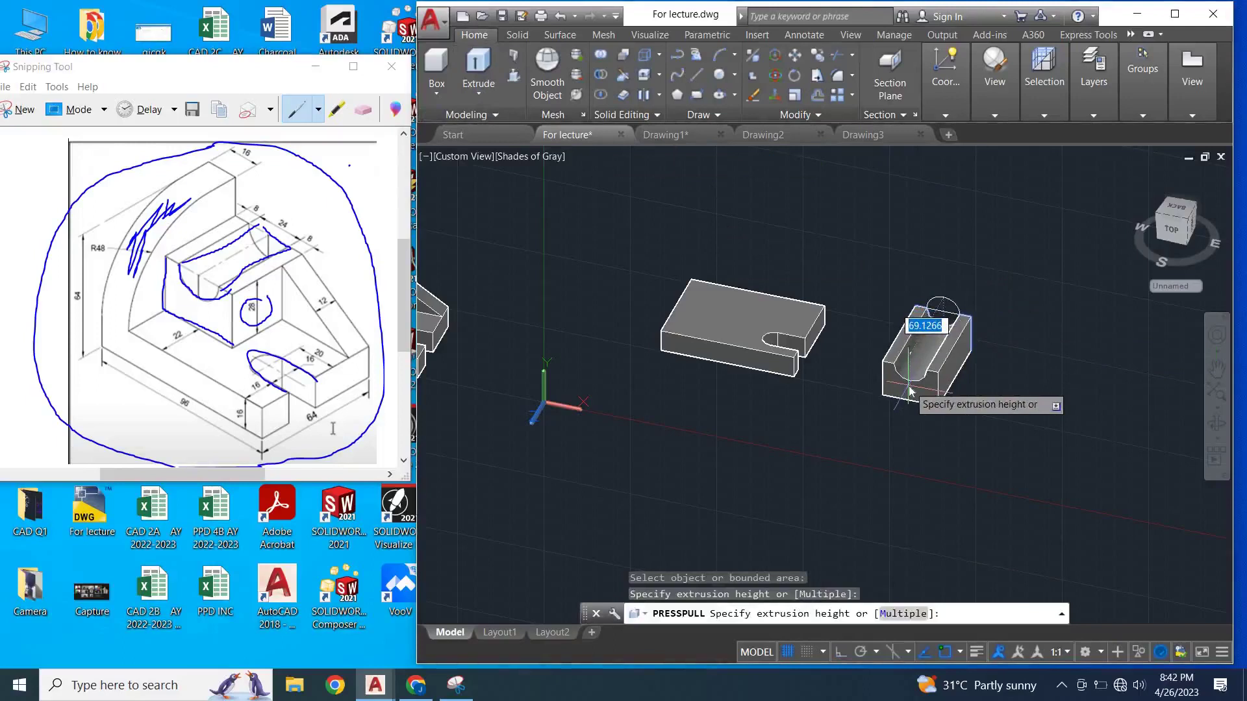
key(Return)
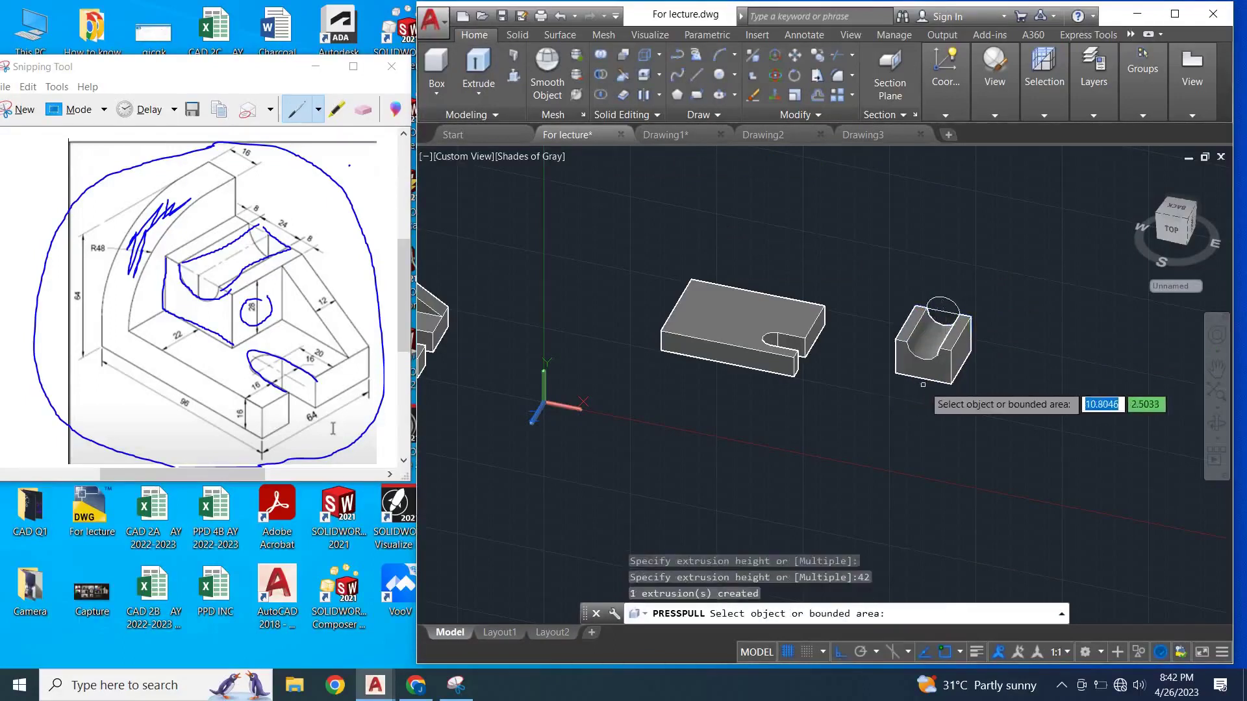
key(Return)
- Move the cradle block aside and erase the leftover circle and rectangle outlines
click(926, 364)
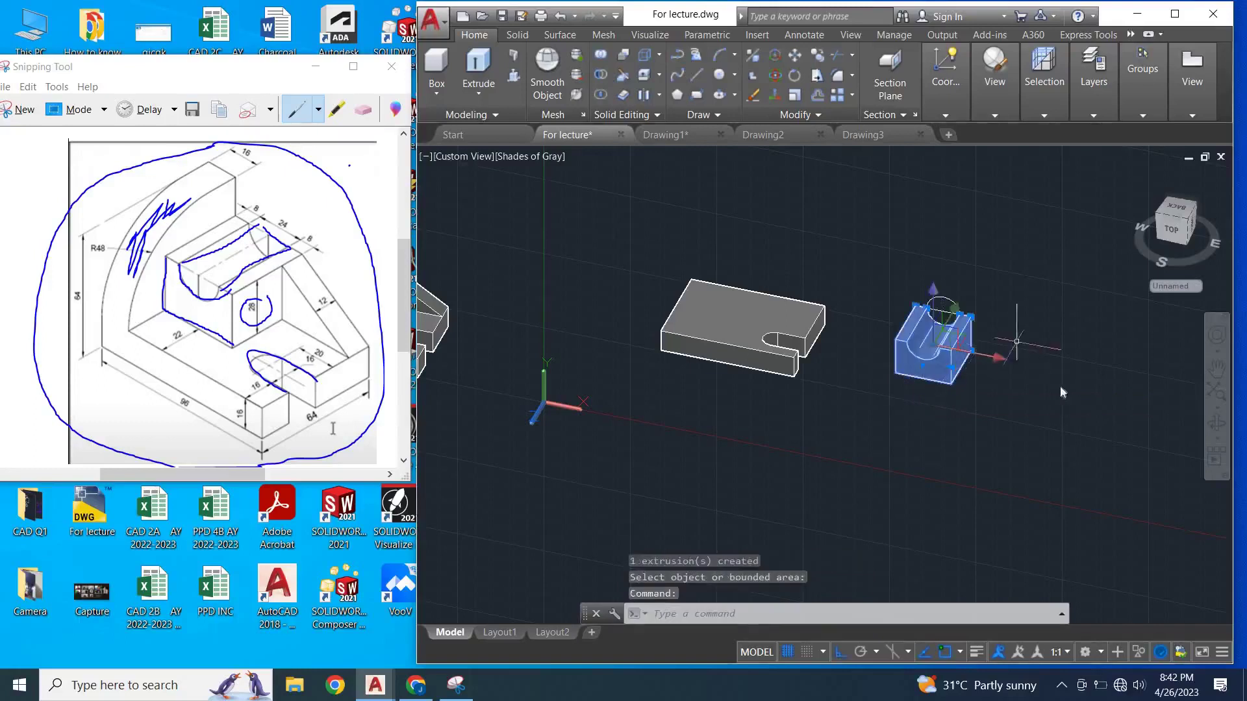
right_click(1021, 358)
click(1052, 414)
click(936, 350)
click(897, 417)
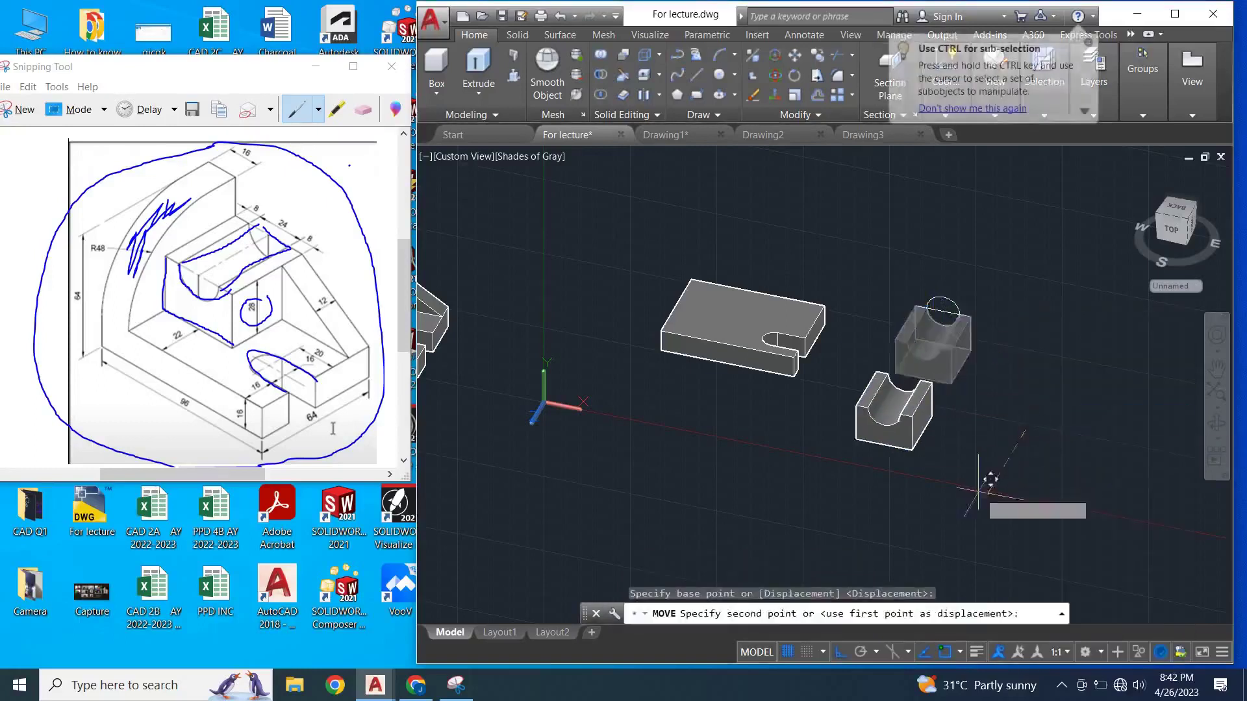
drag(1063, 303, 908, 296)
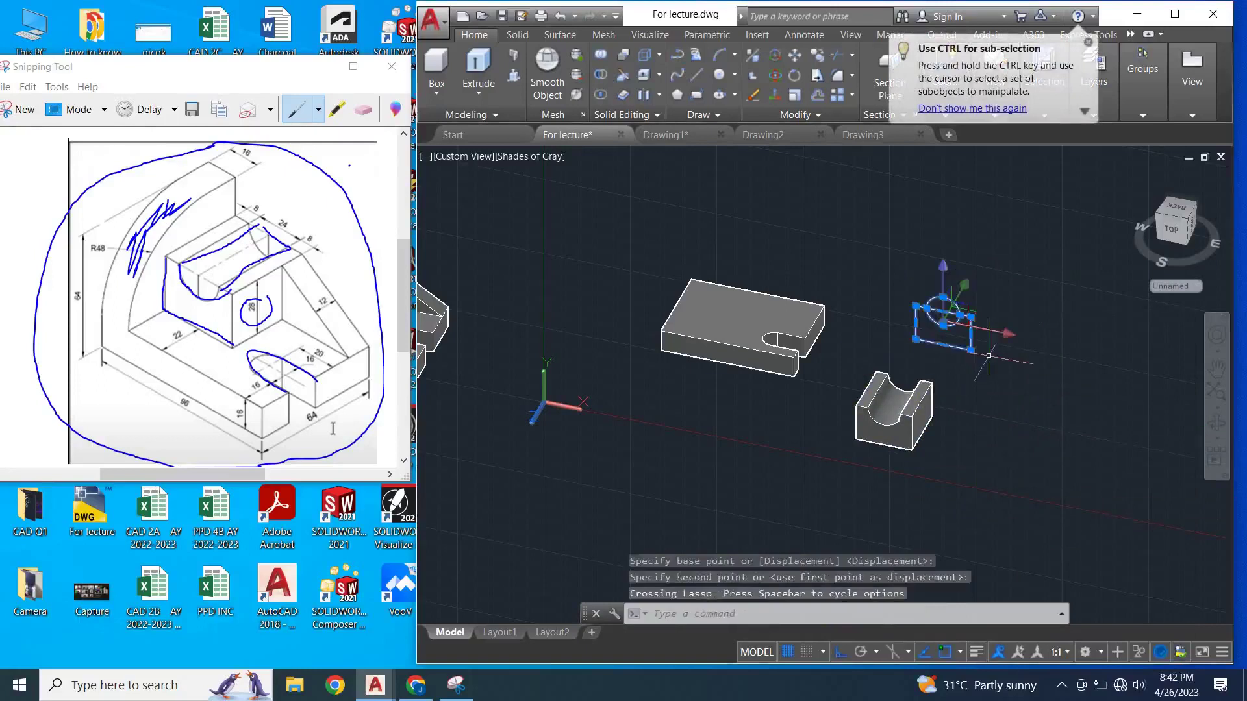
key(Delete)
- Move the cradle block by its corner onto the base plate
middle_drag(938, 422, 942, 392)
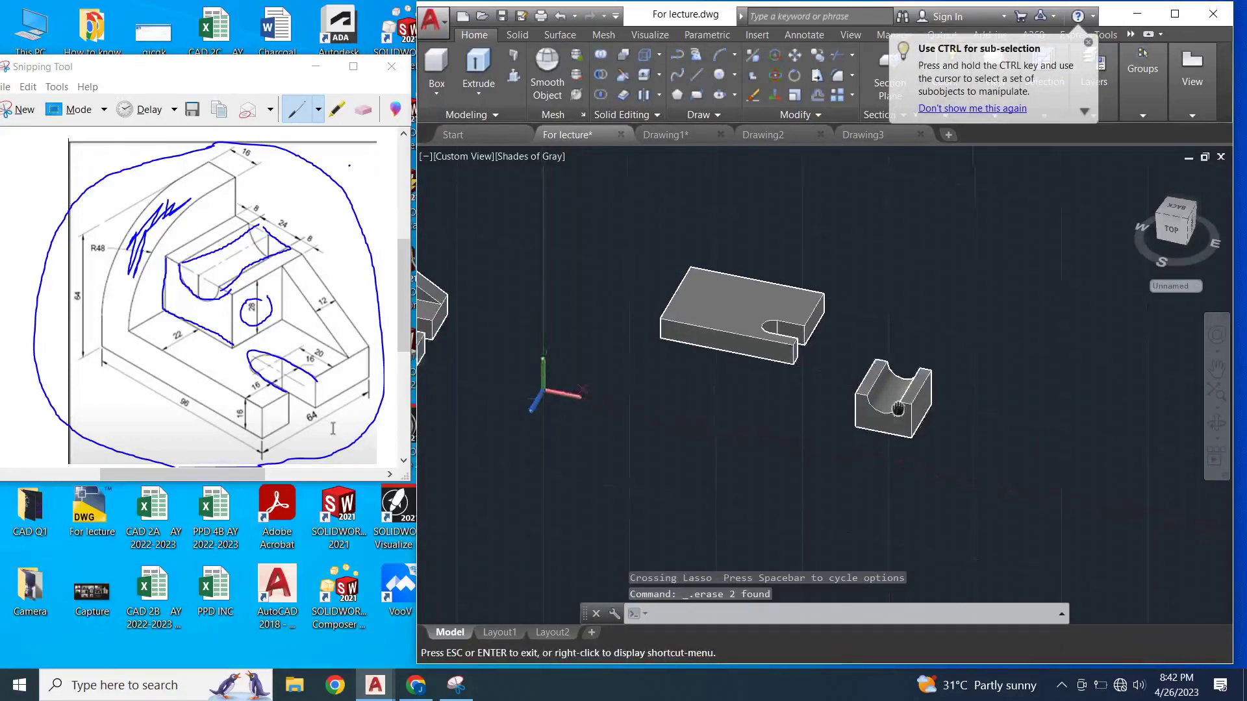
click(916, 394)
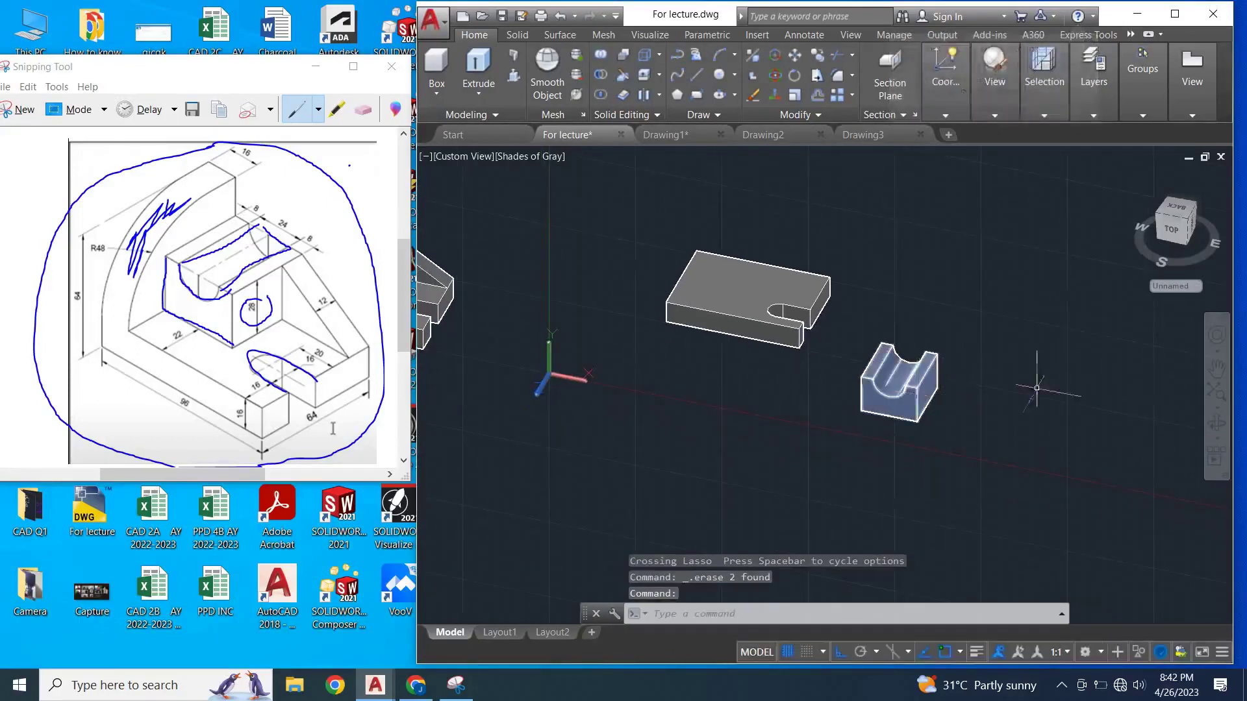
right_click(1046, 389)
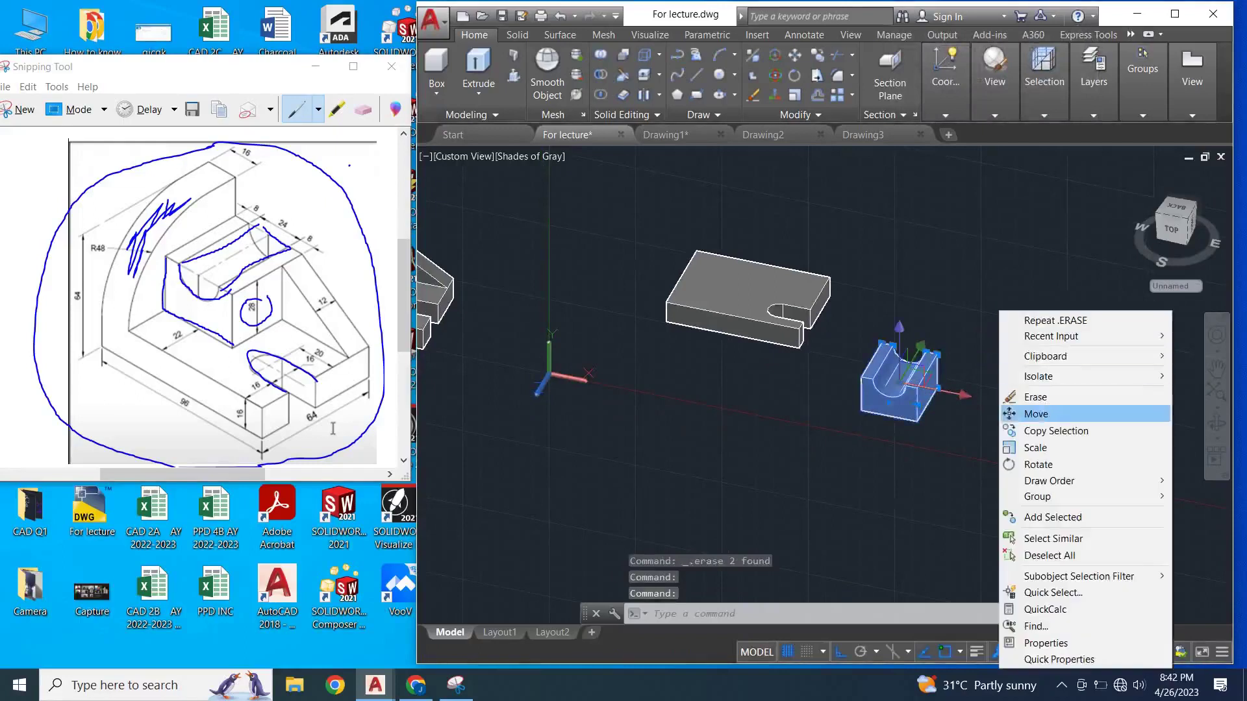
click(1033, 409)
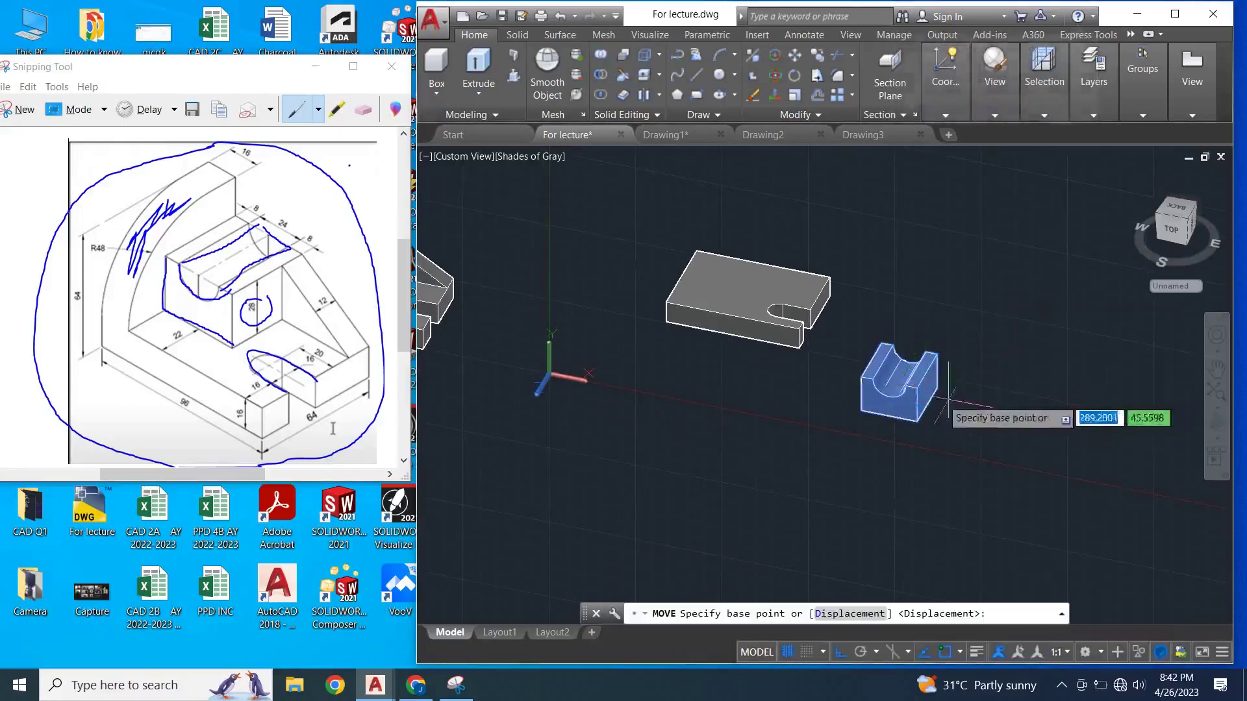
click(887, 382)
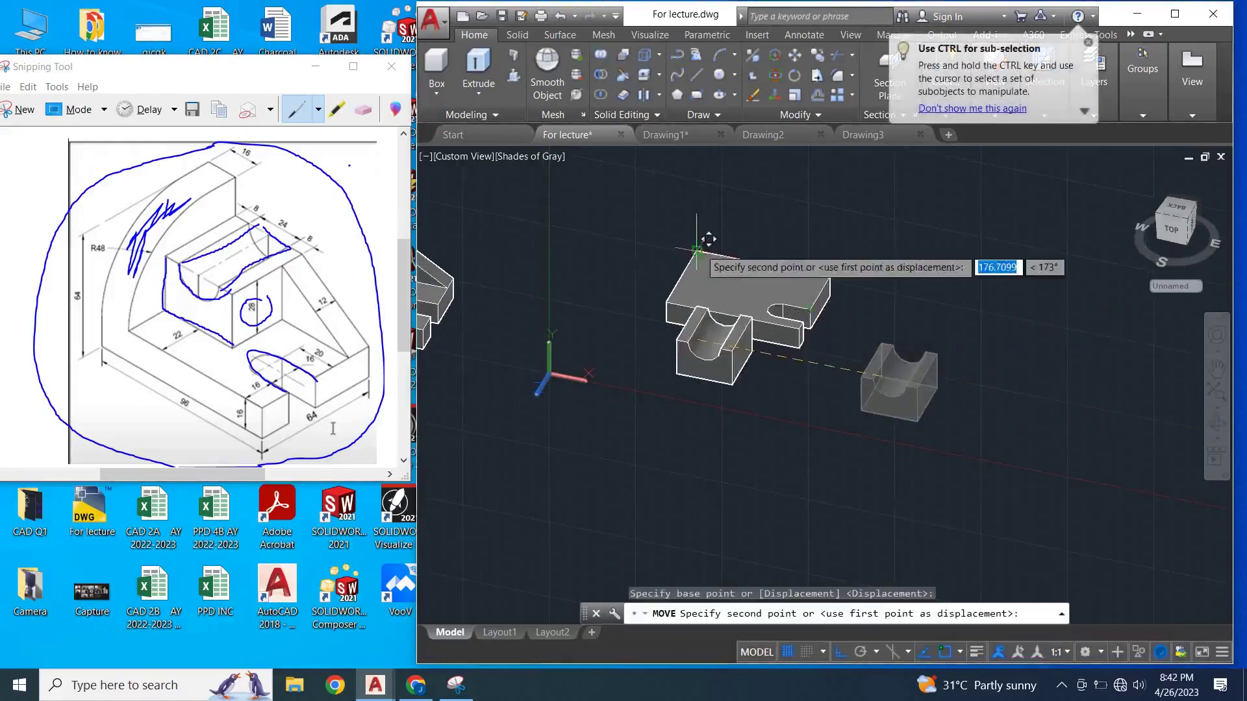
click(746, 249)
- Shift the cradle block 16 units along the plate
right_click(927, 315)
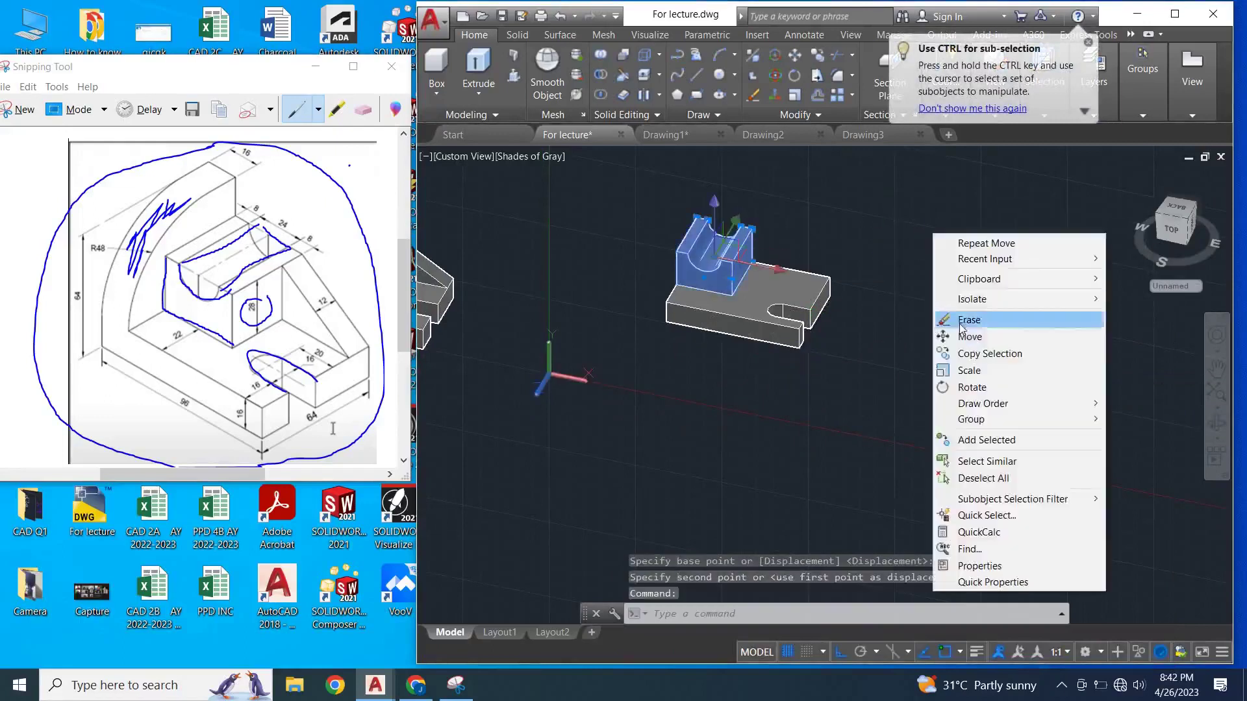
click(942, 334)
click(829, 226)
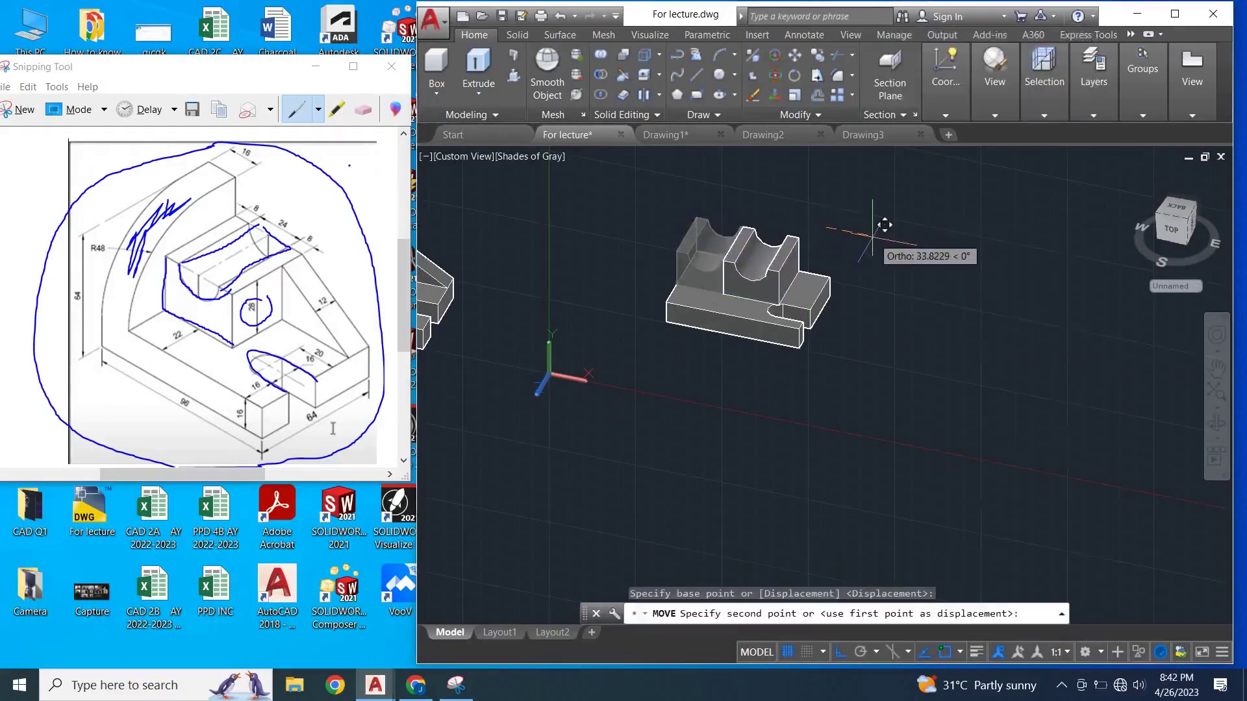
text(16)
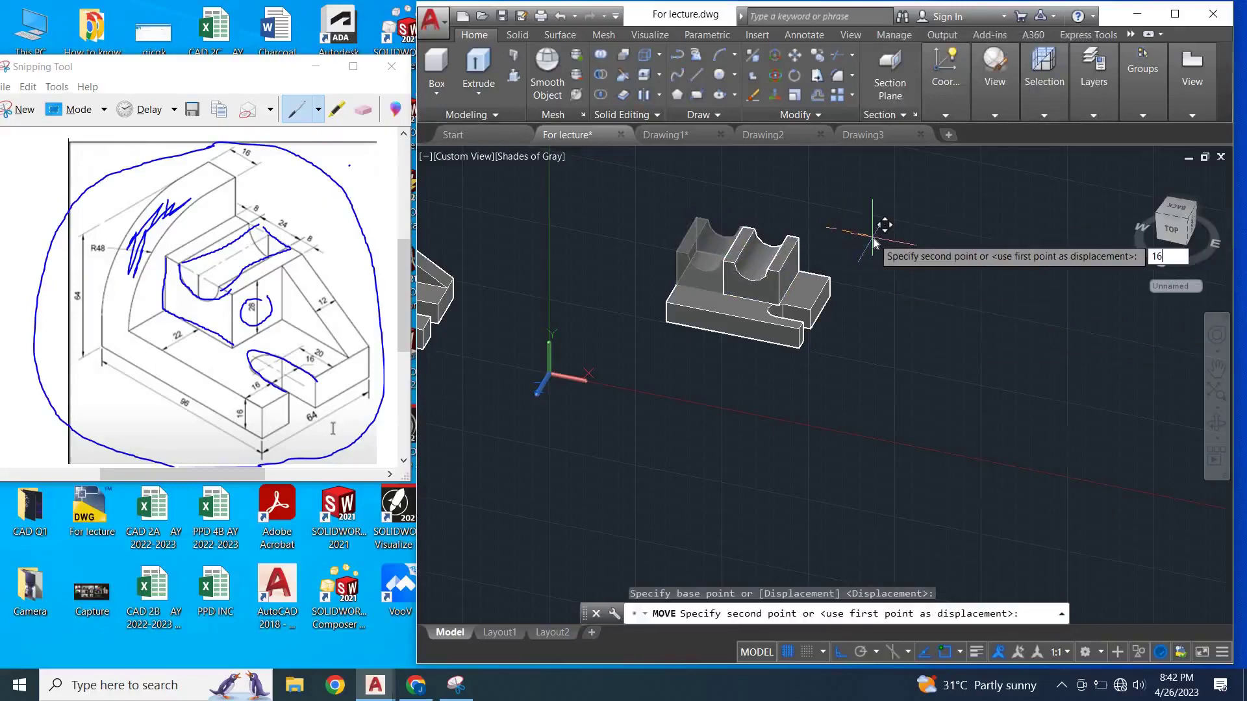
key(Return)
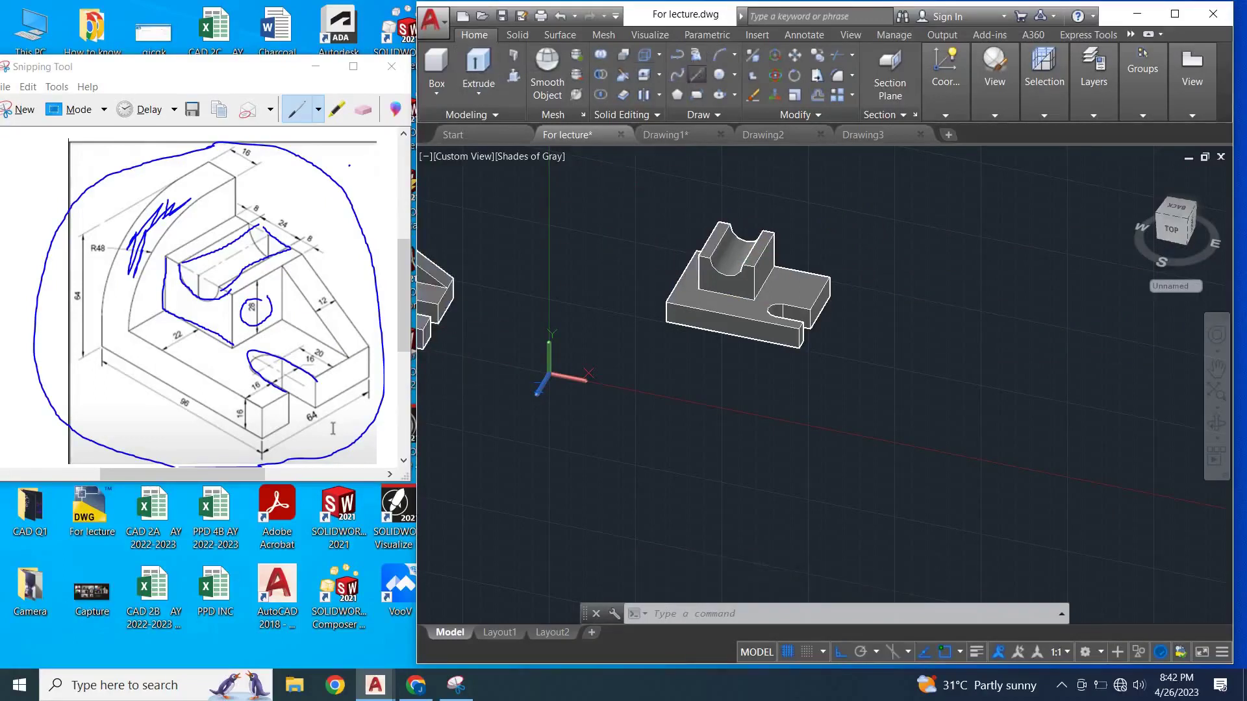
click(696, 75)
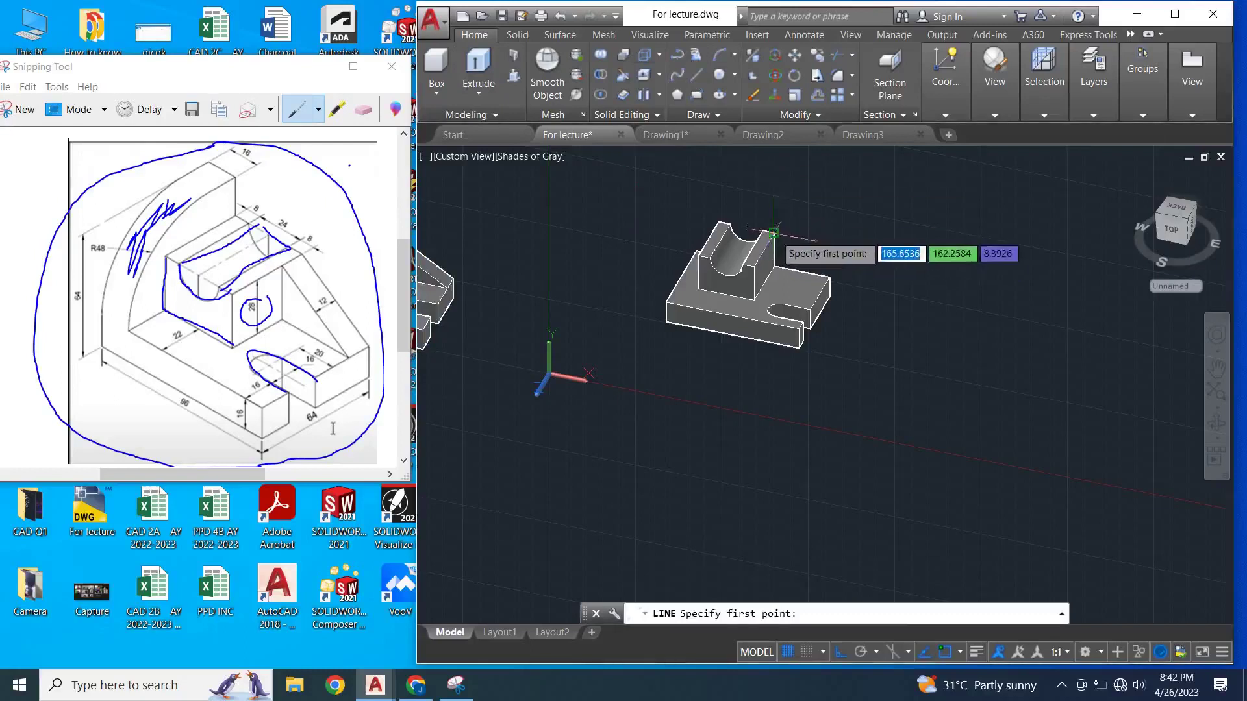
key(Escape)
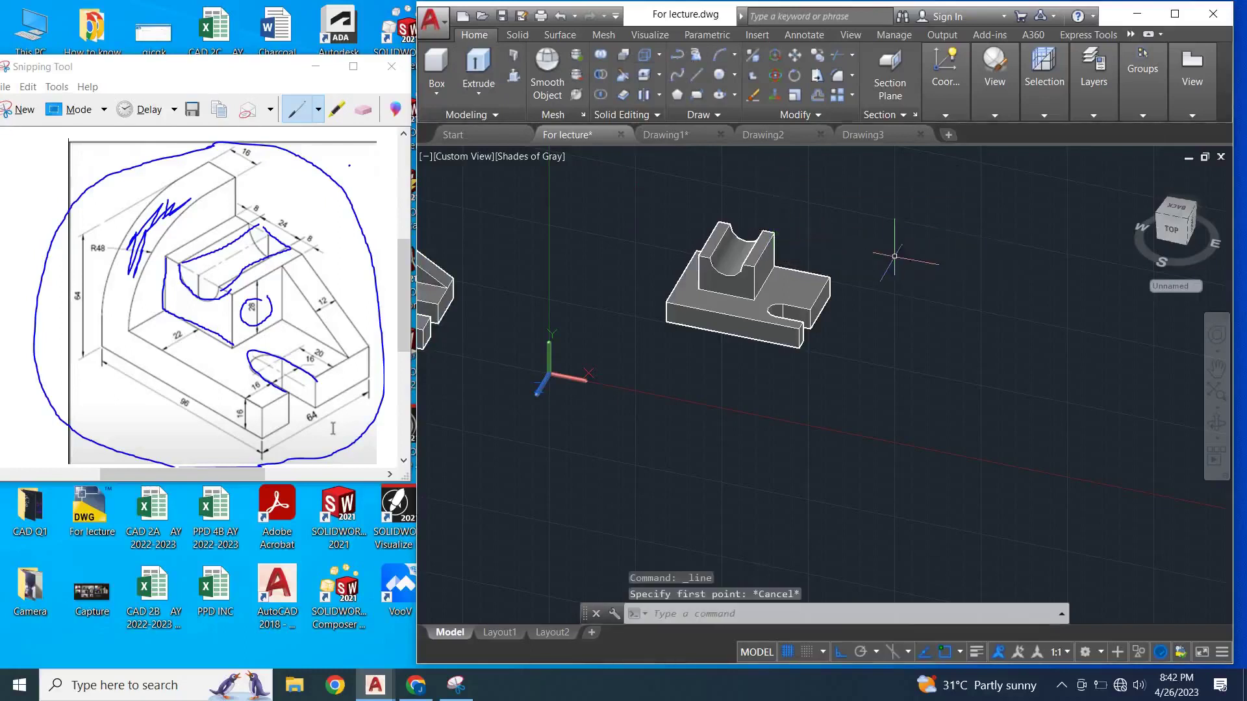
click(661, 57)
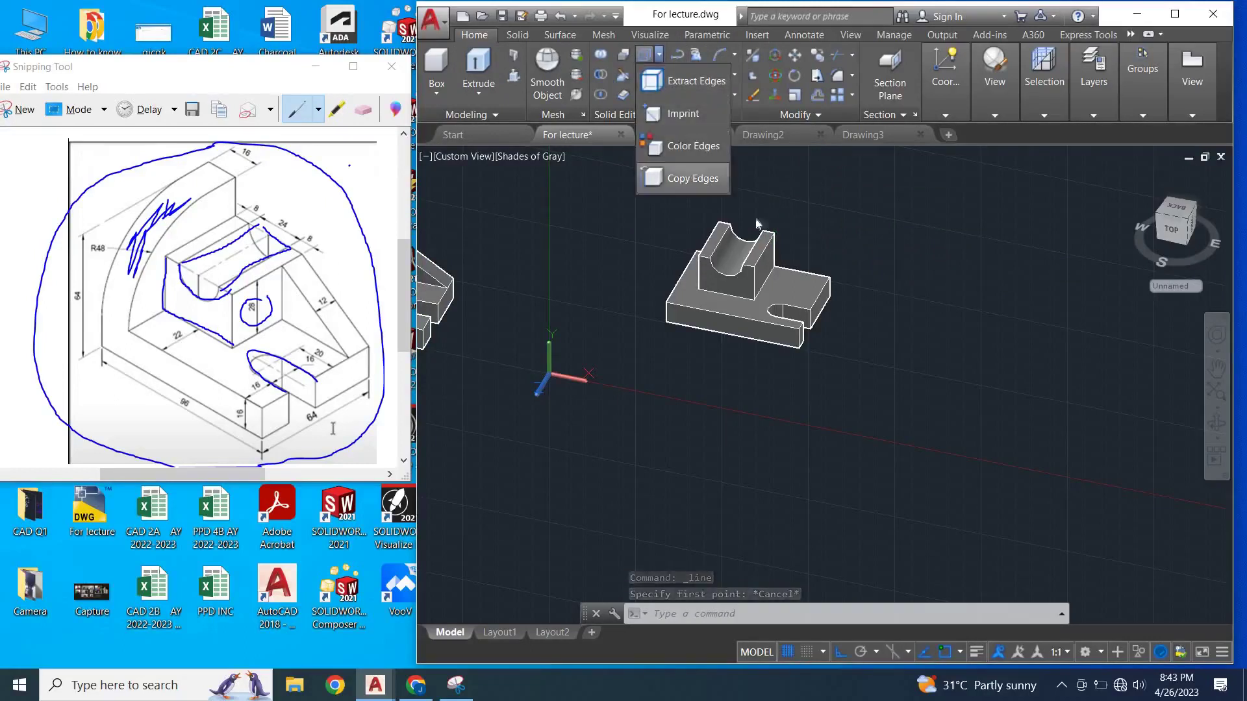
click(715, 187)
scroll(798, 252, up, 3)
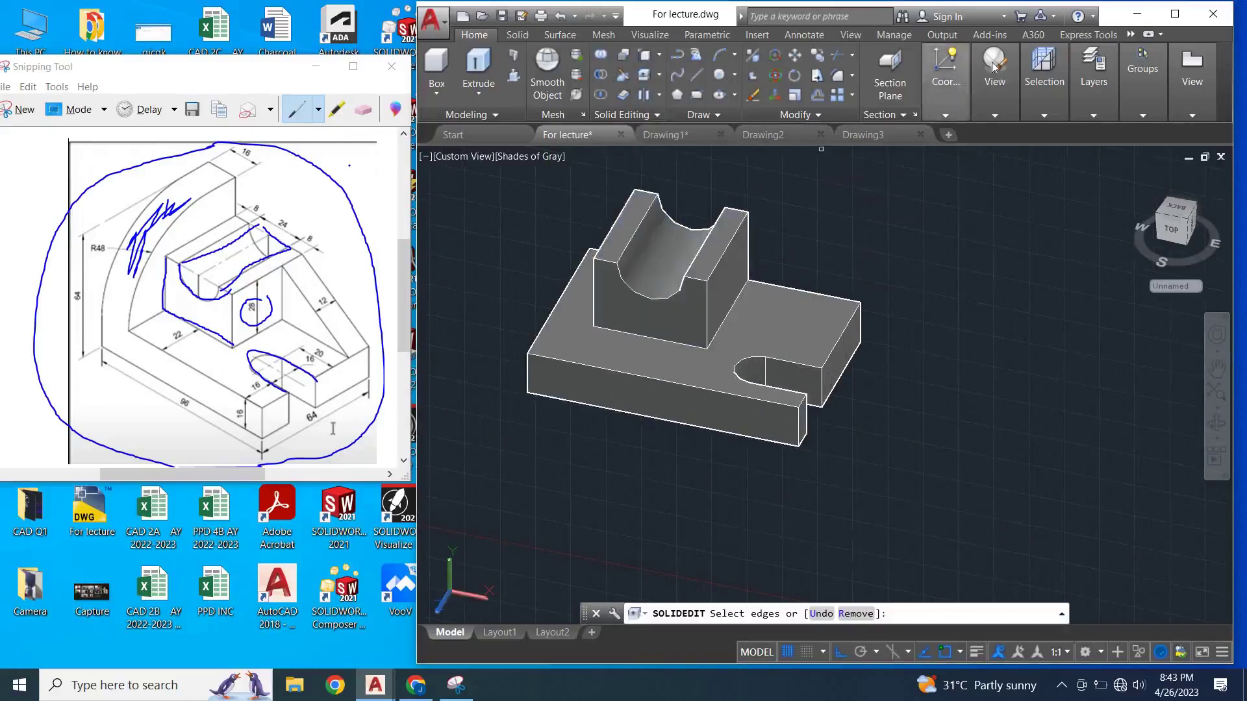
click(1004, 90)
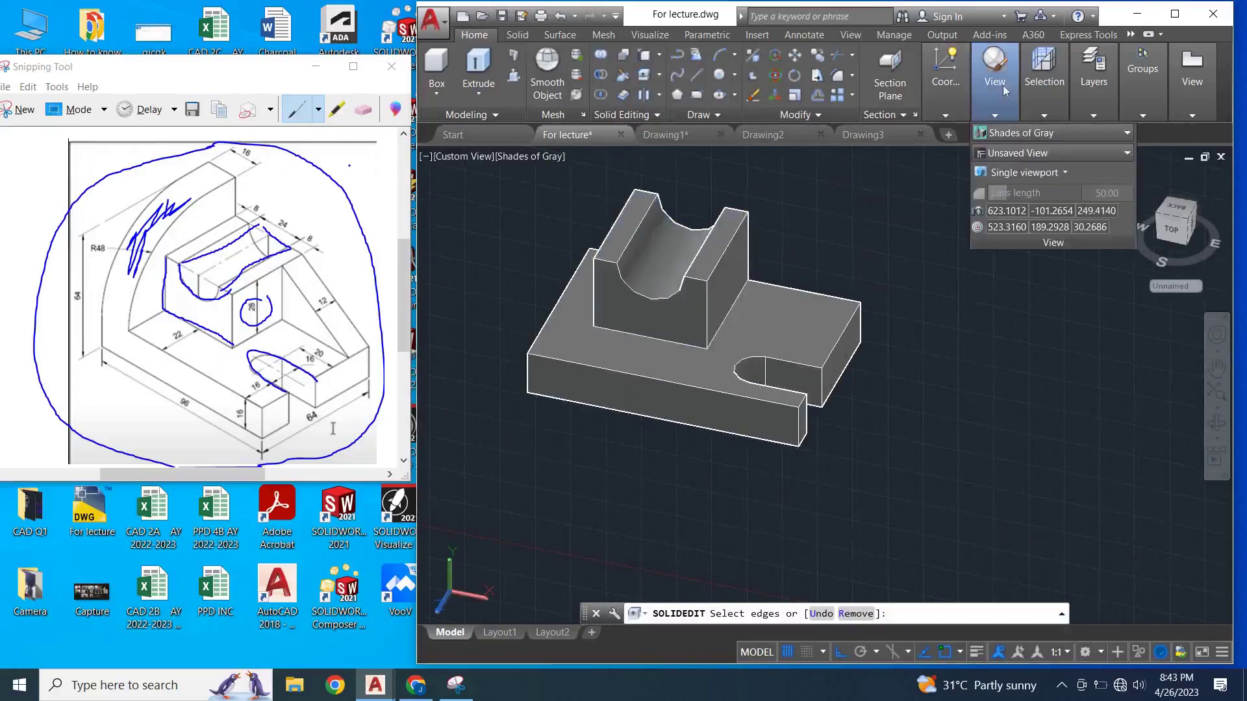
click(1002, 136)
click(998, 168)
scroll(748, 265, up, 5)
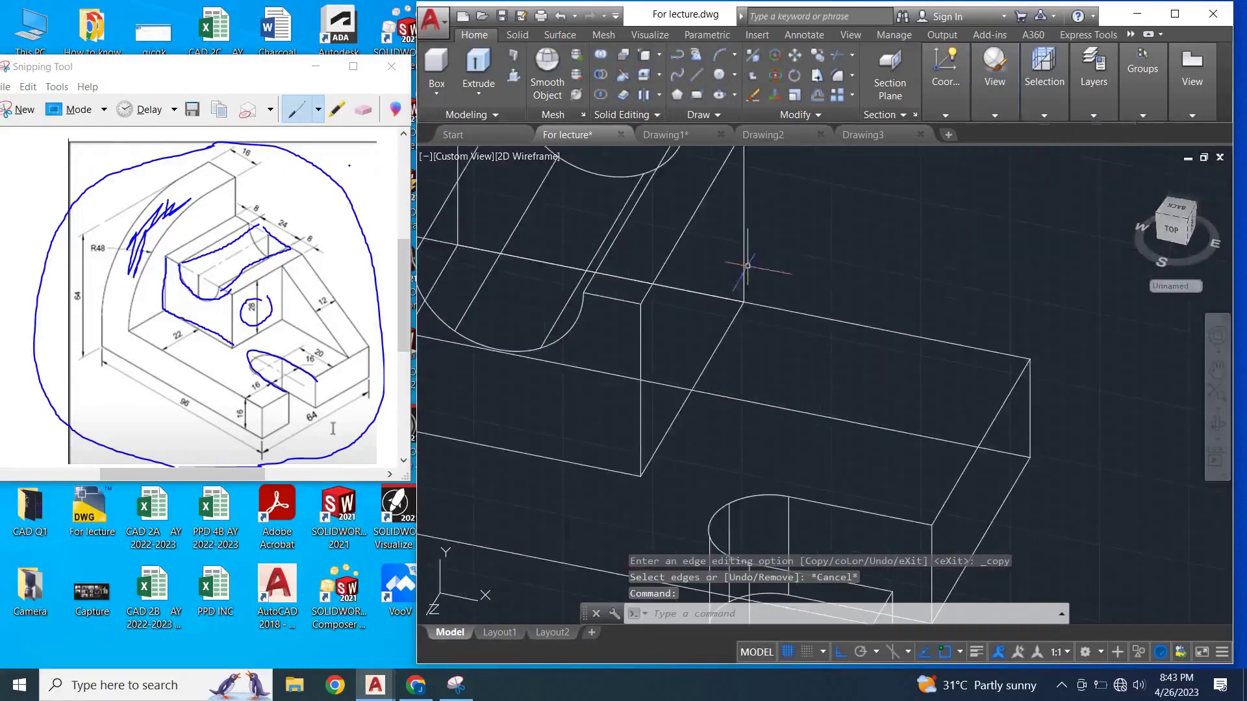
click(658, 56)
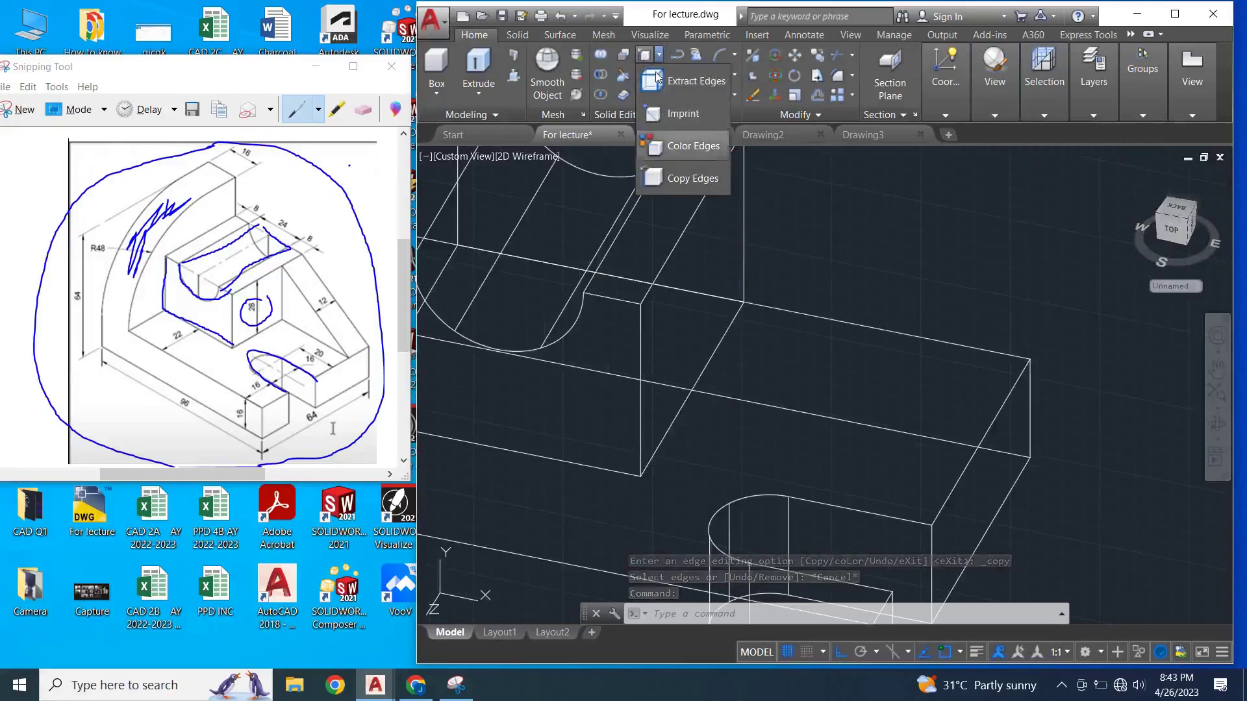
click(714, 158)
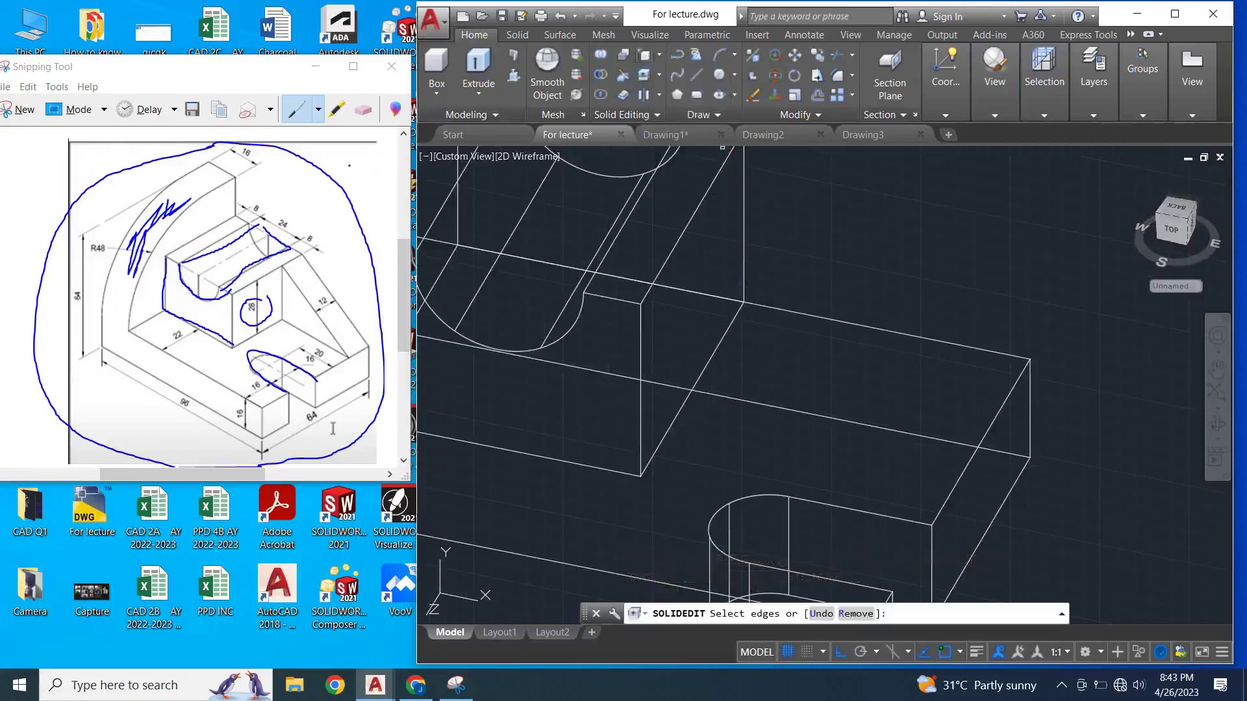
click(745, 232)
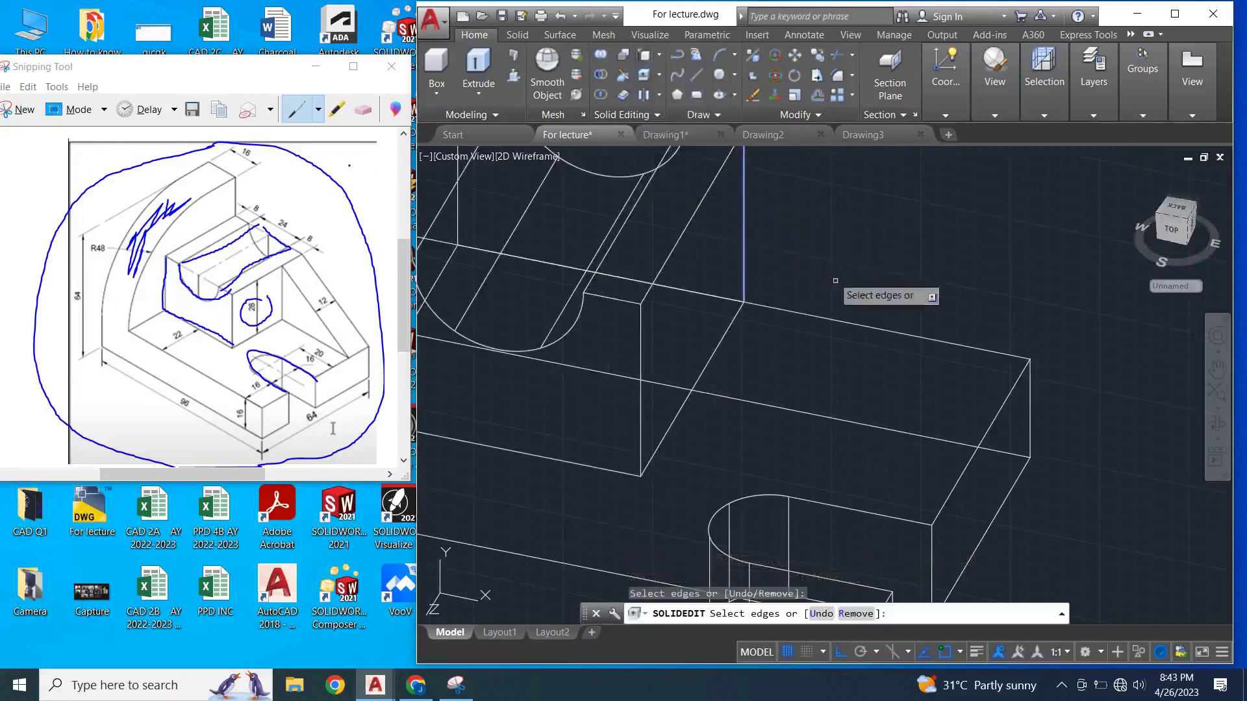
click(849, 318)
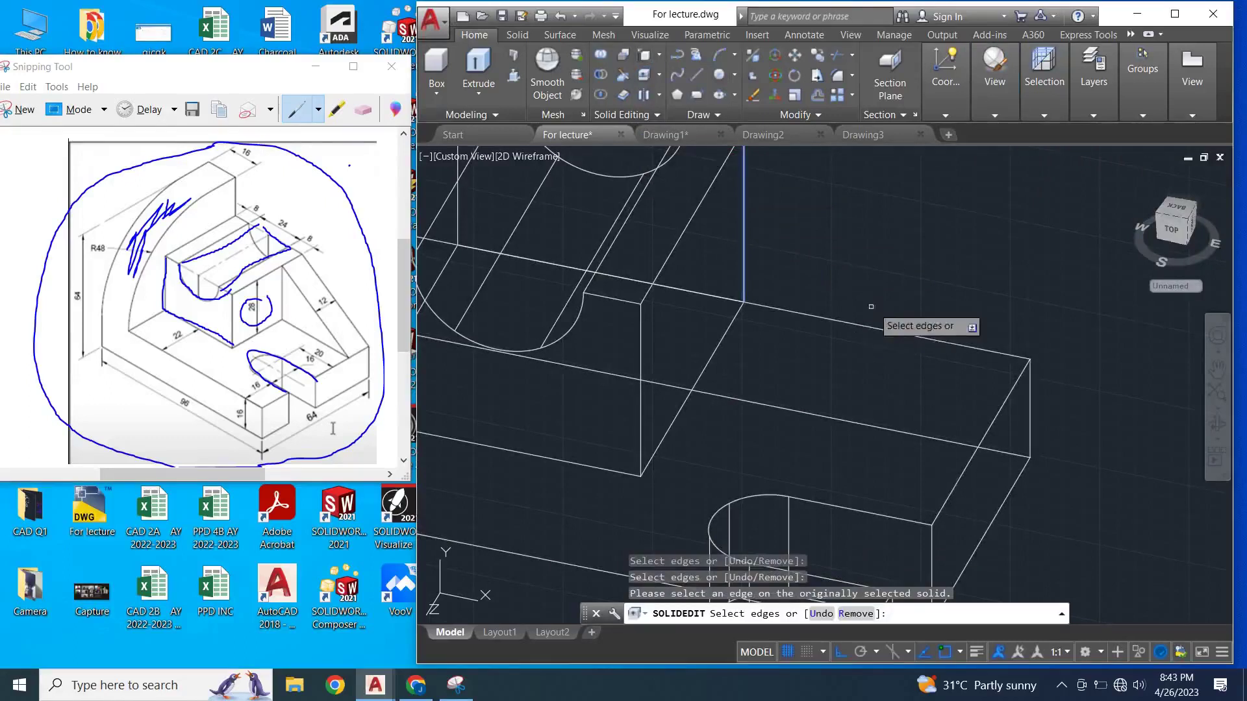
click(857, 325)
scroll(854, 321, down, 2)
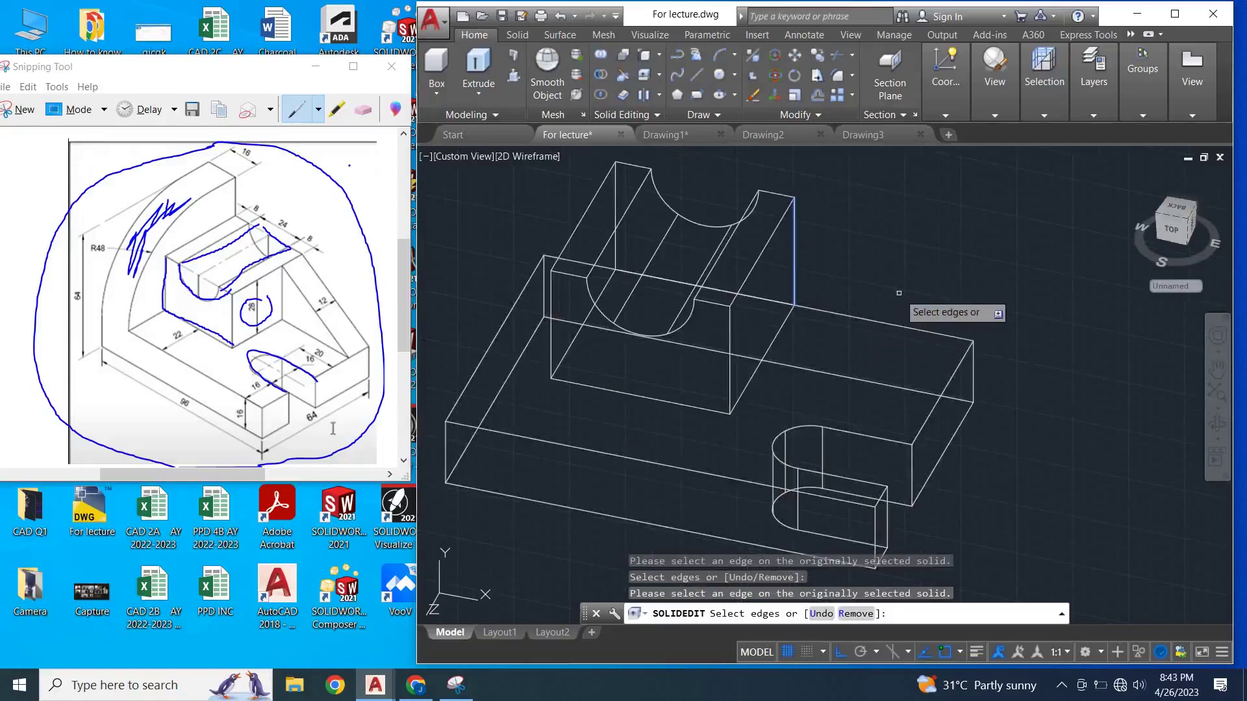
key(Escape)
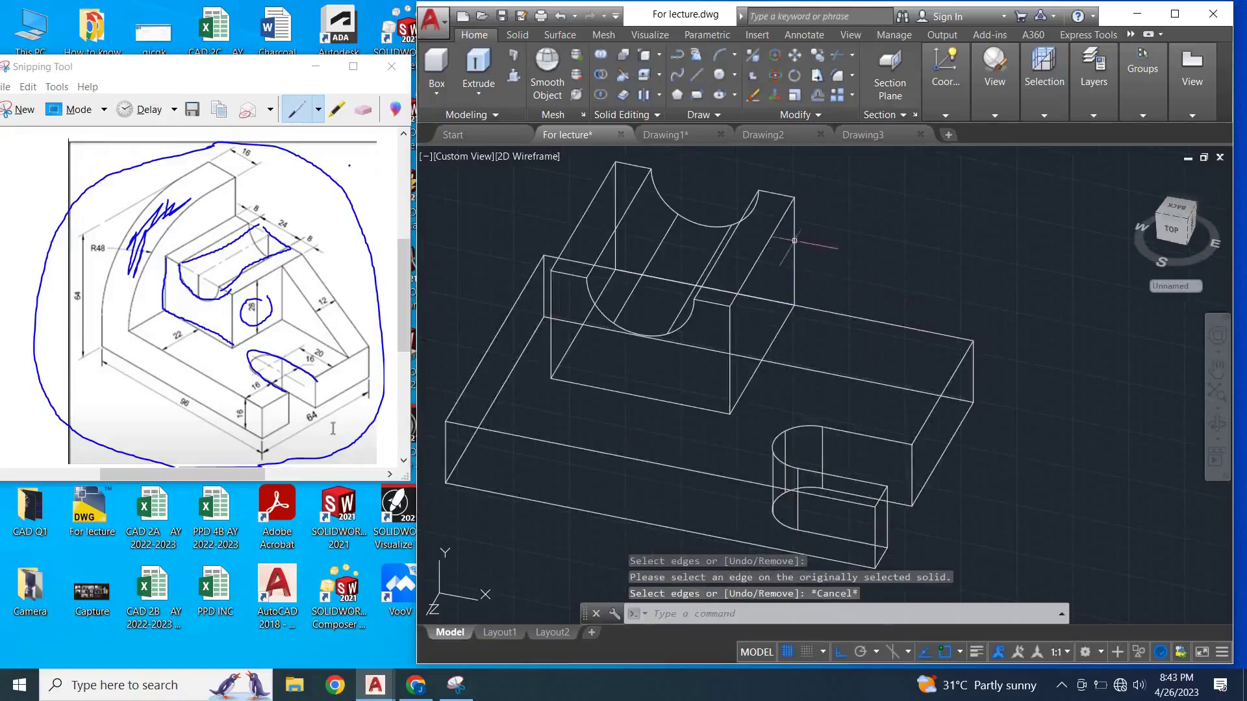
click(794, 240)
key(Escape)
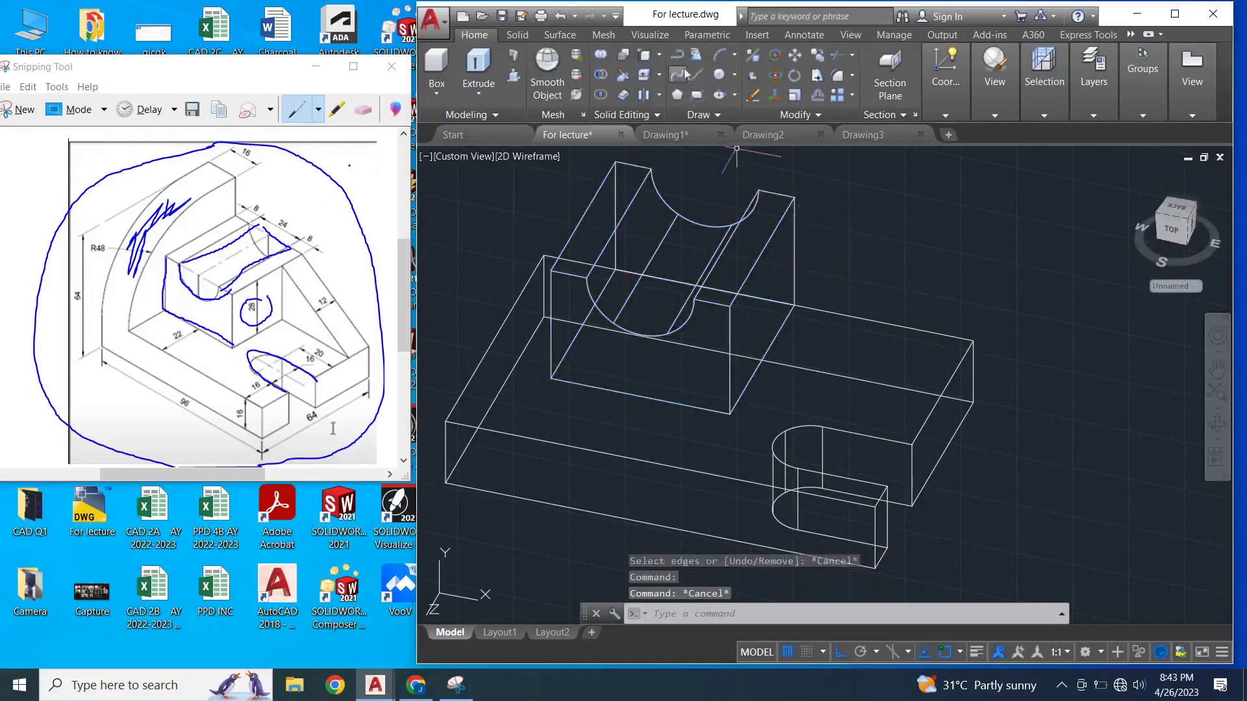
click(660, 58)
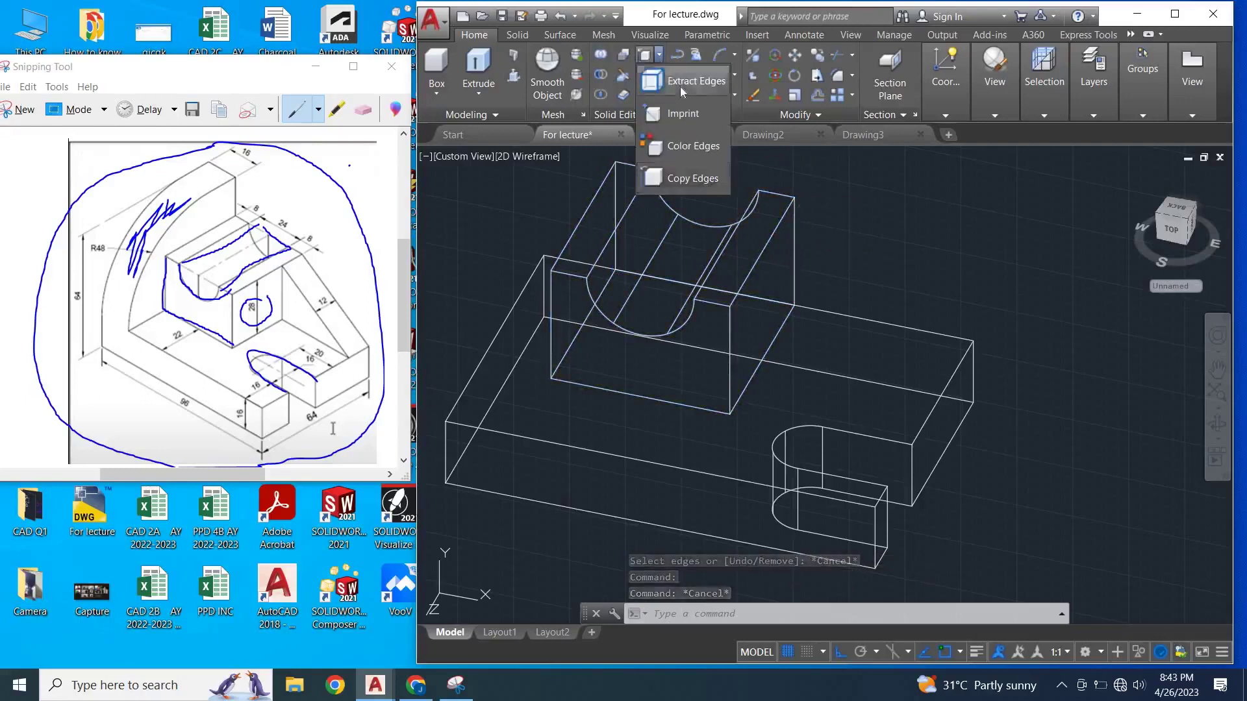
click(680, 87)
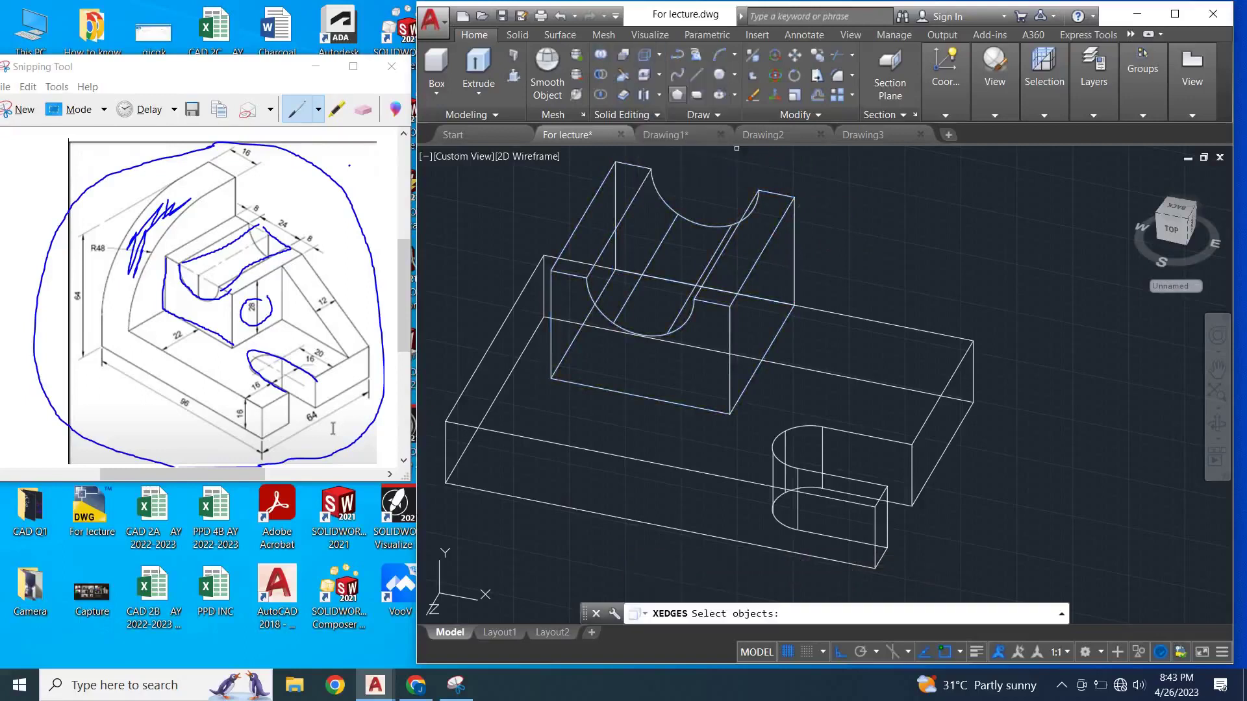
click(793, 252)
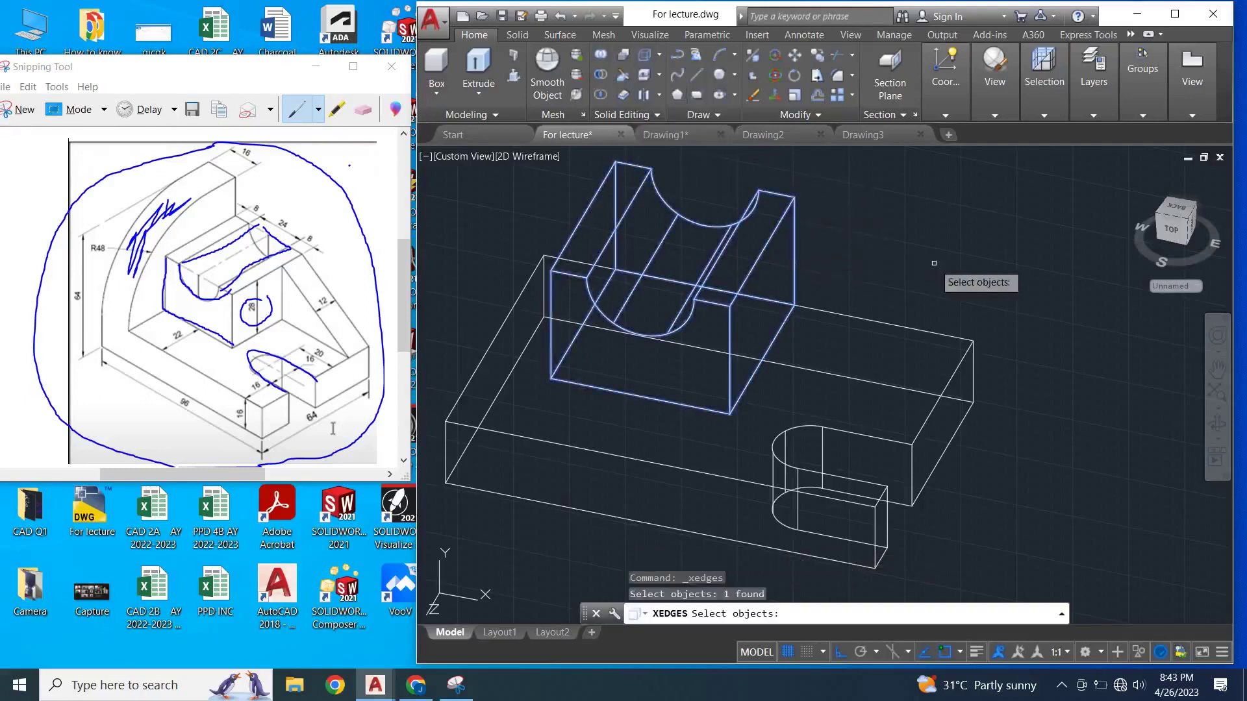
key(Return)
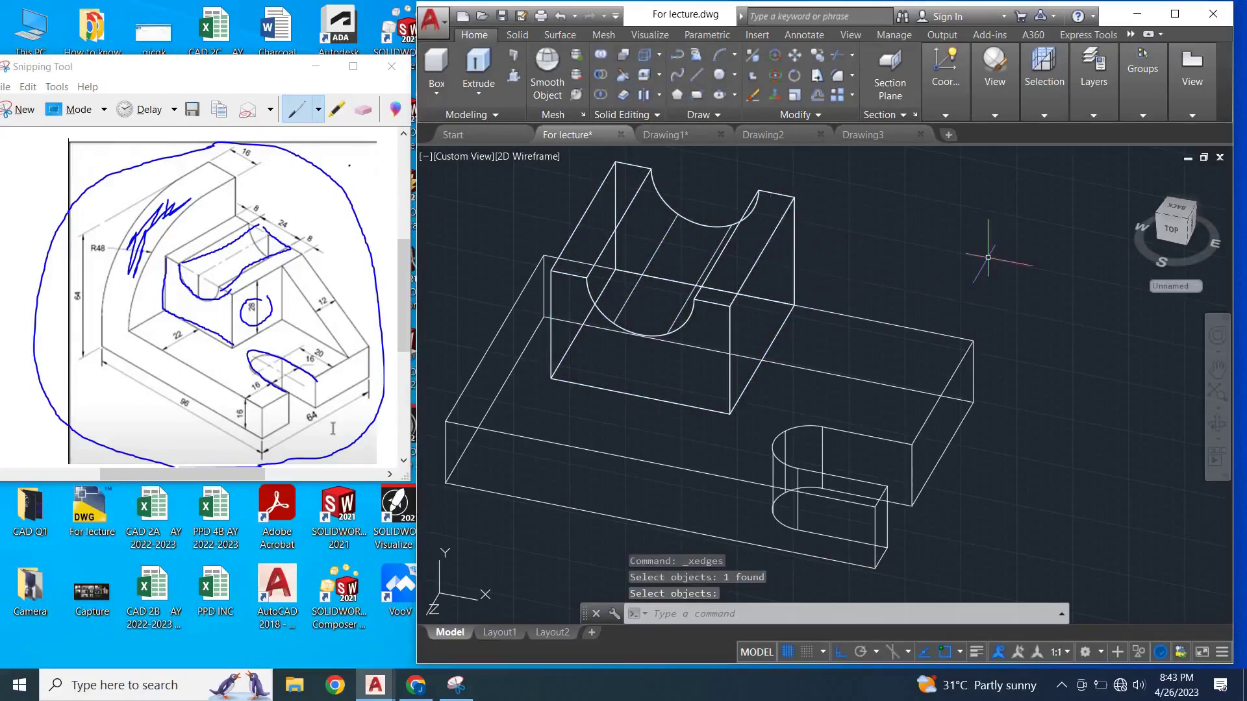
key(ctrl+z)
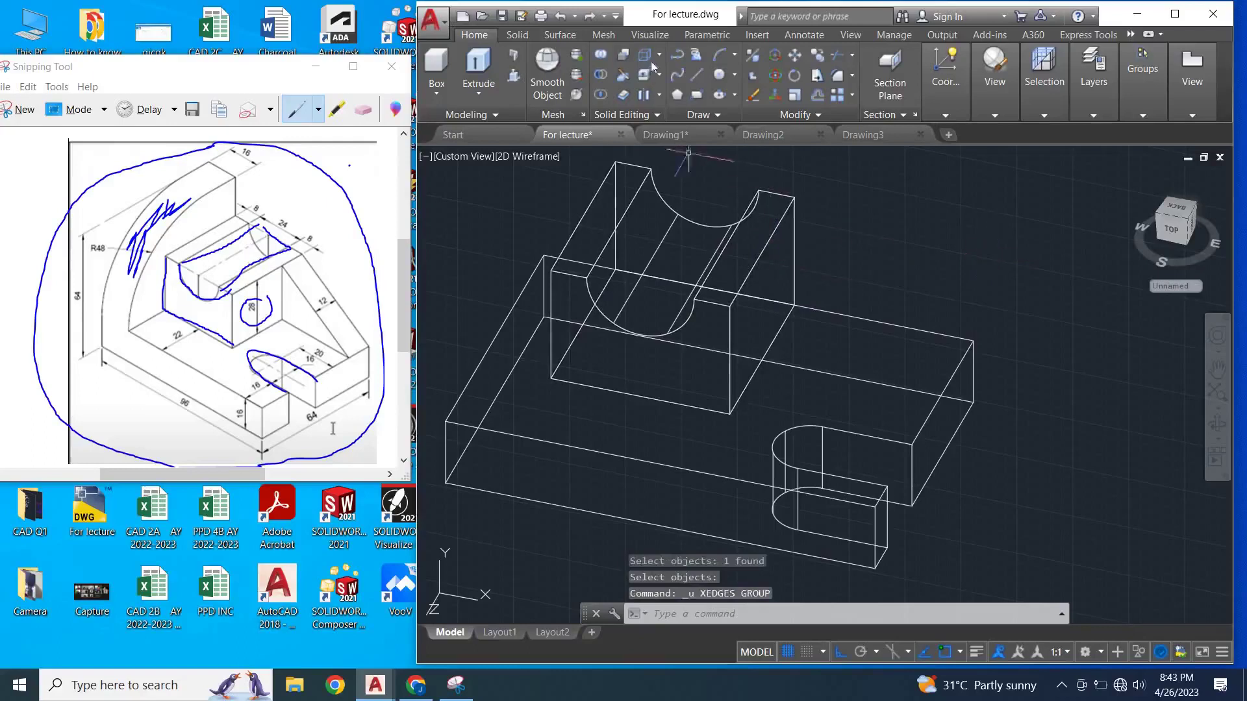
- Use Copy Edges to duplicate the base plate's top back edge in place as a line
click(659, 56)
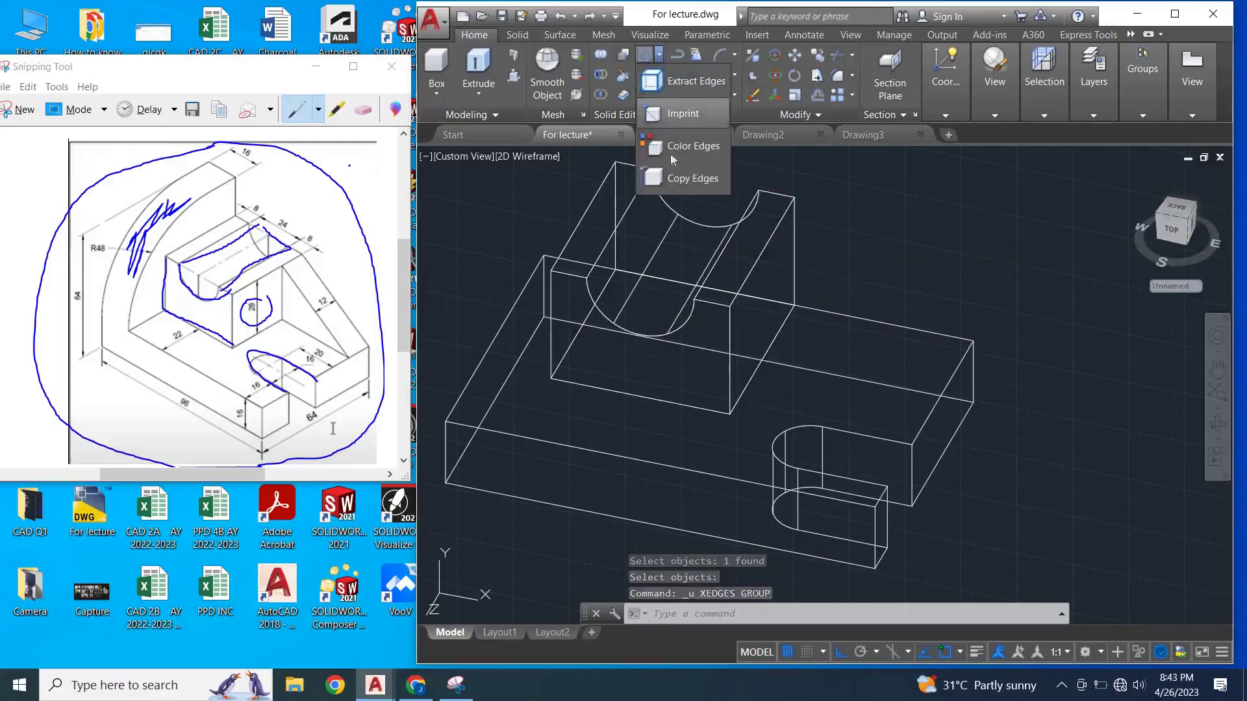
click(689, 178)
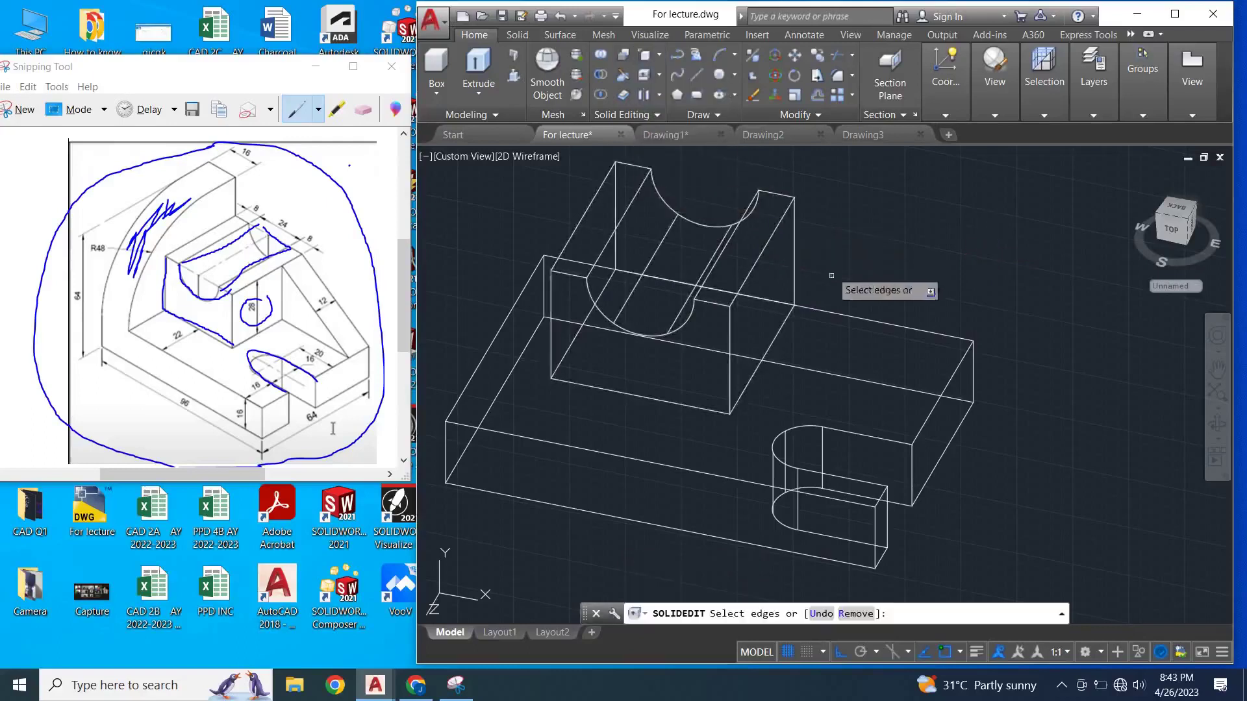
click(867, 321)
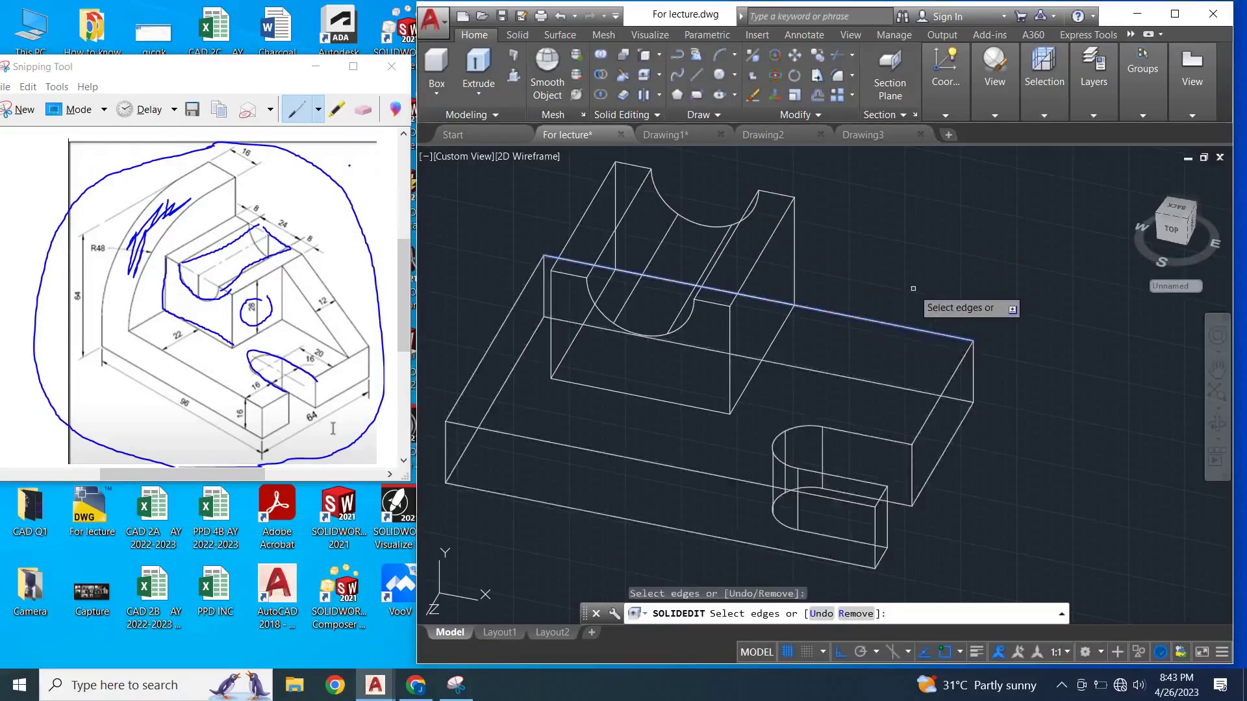
click(795, 241)
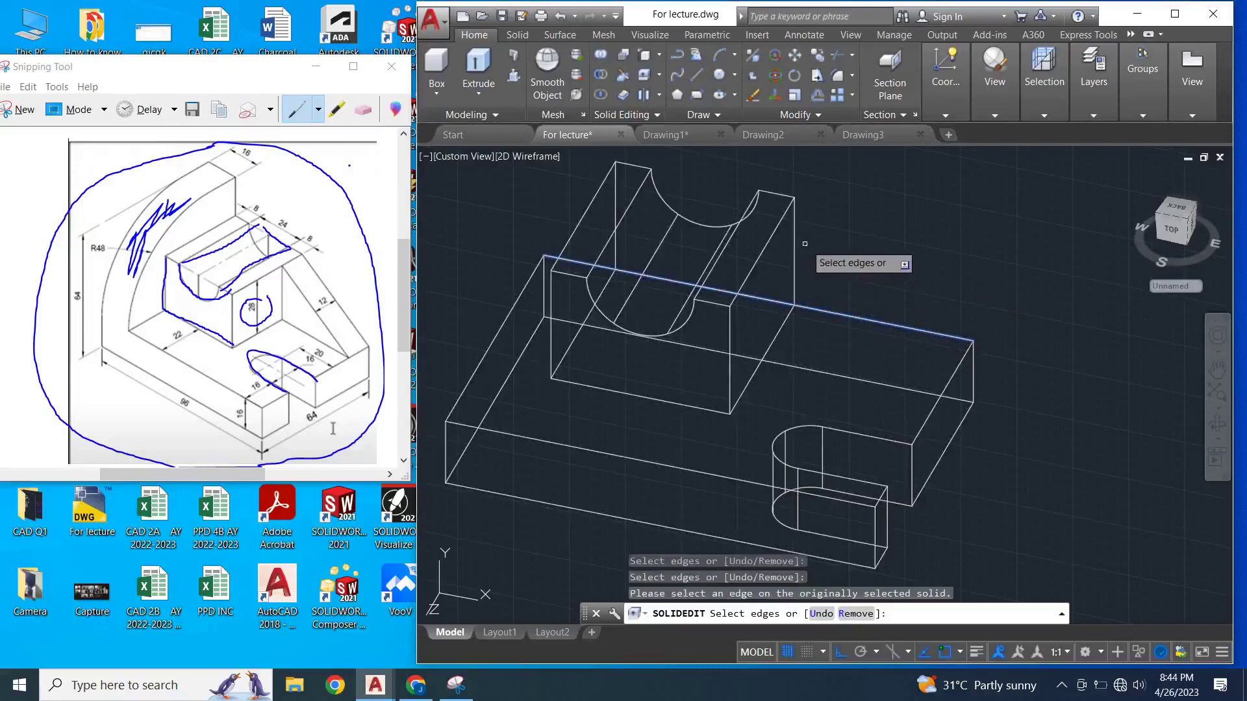
click(796, 244)
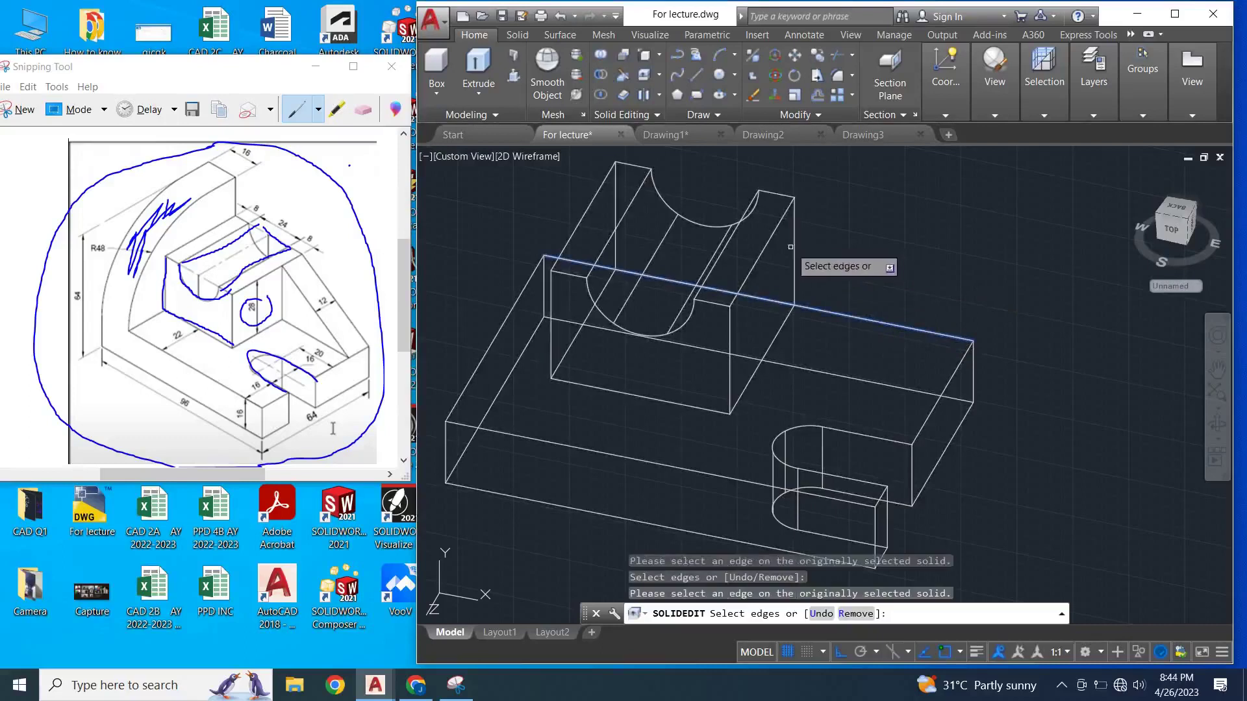
key(Return)
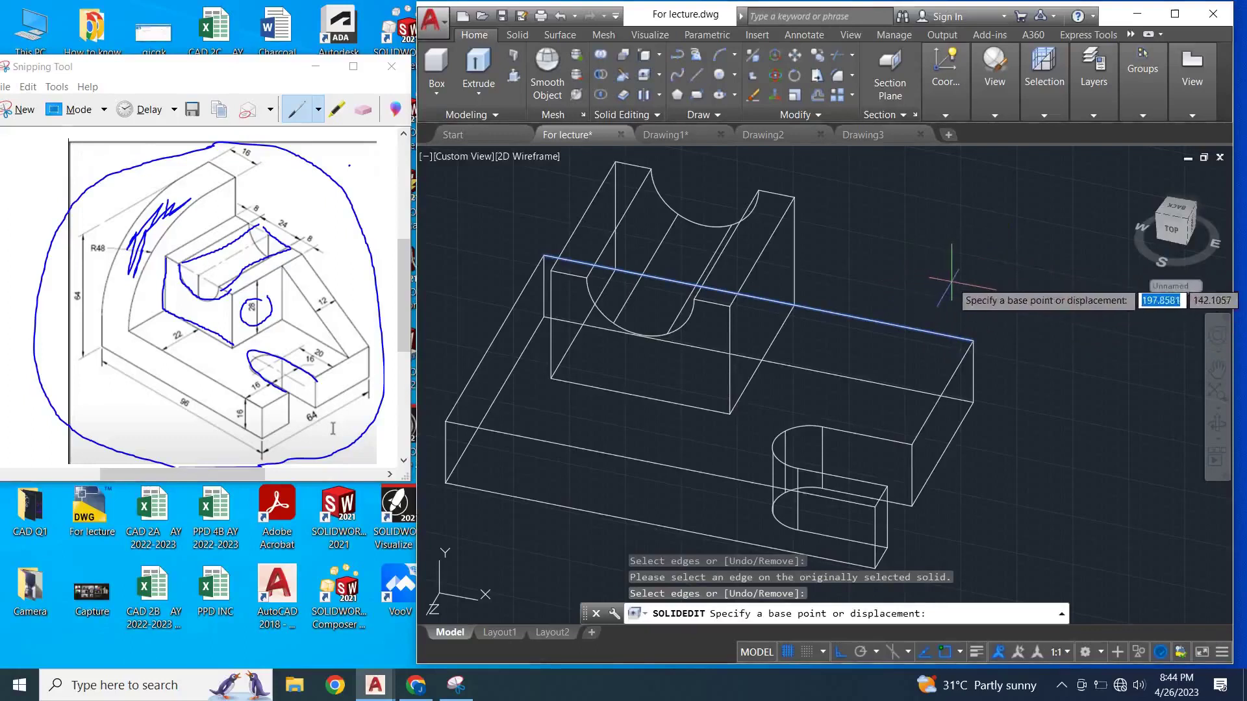
click(973, 340)
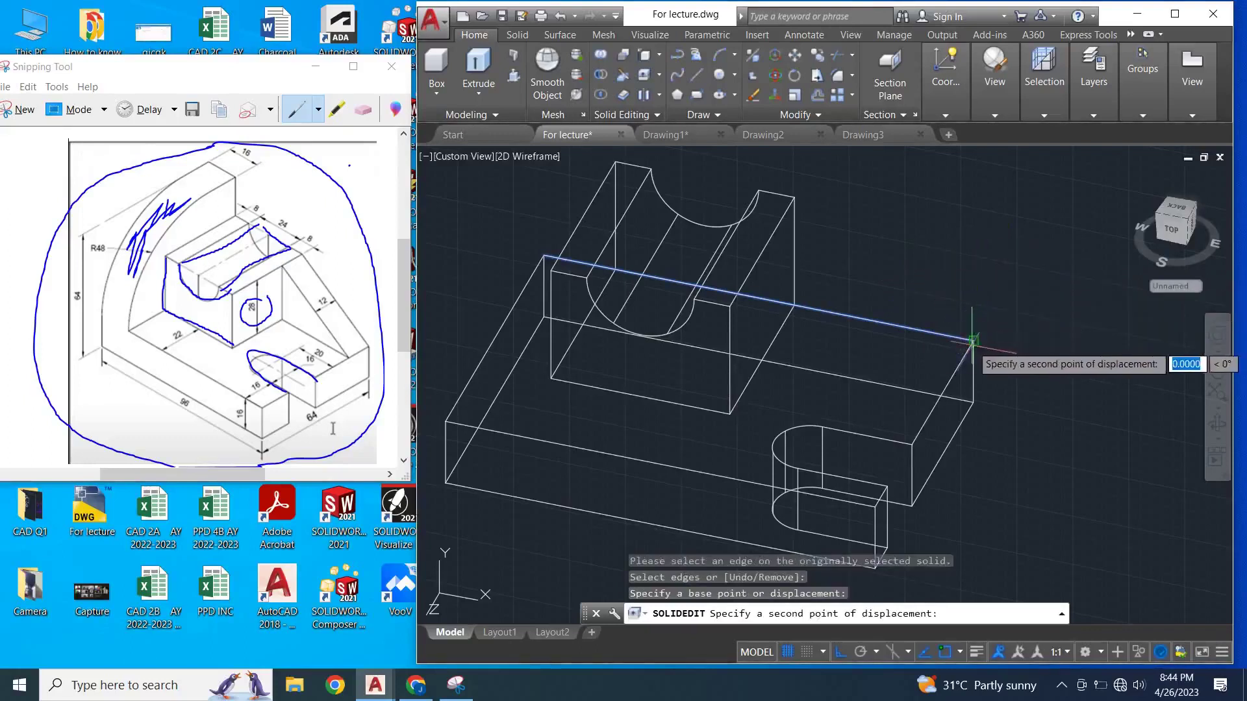
click(973, 340)
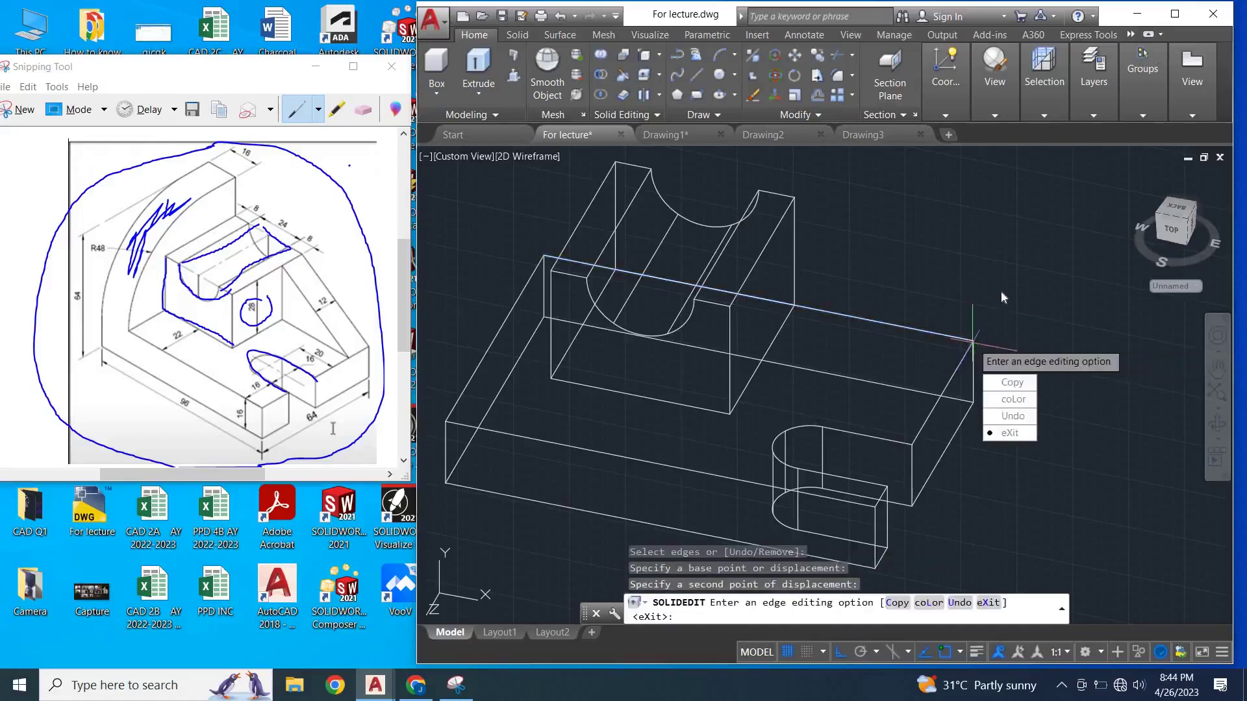
key(Return)
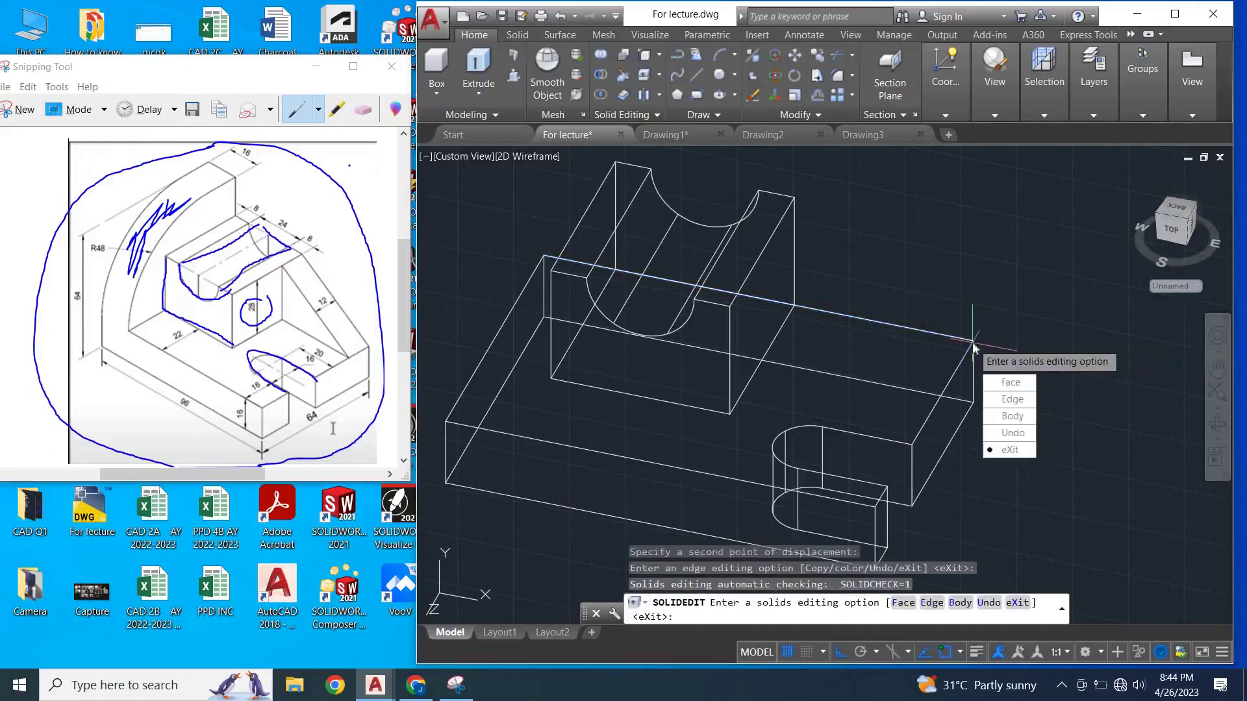
key(Escape)
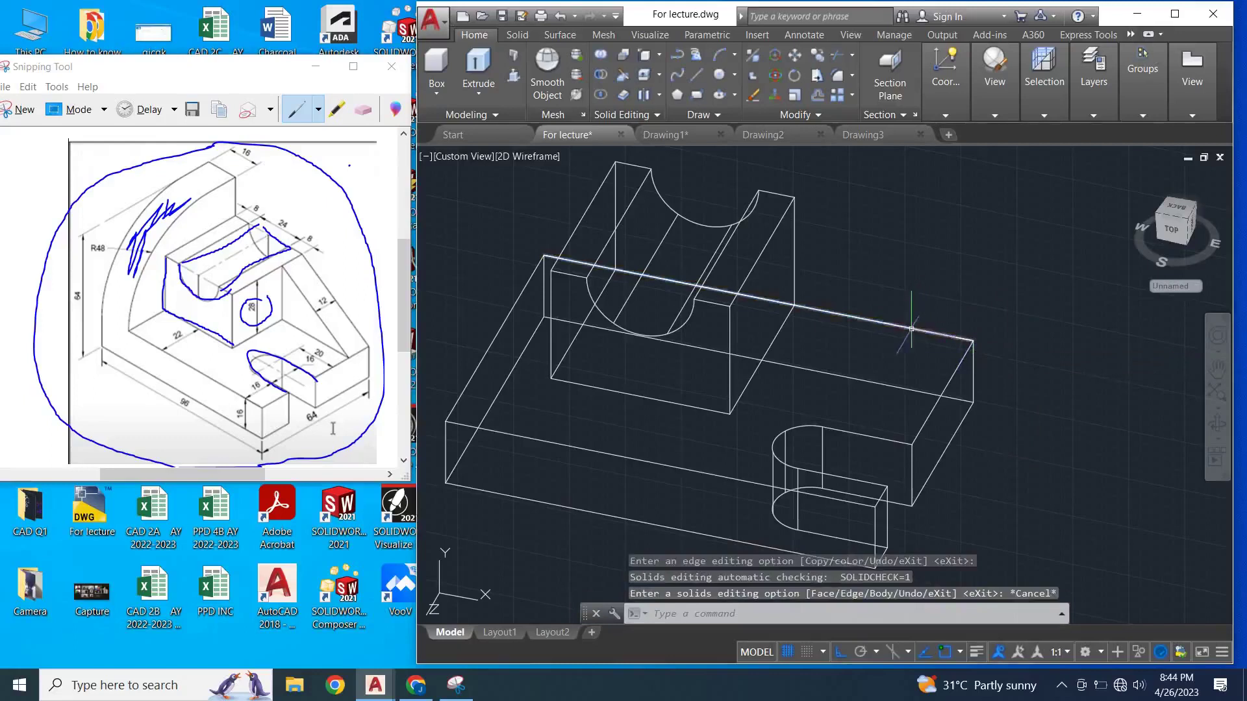
- Stretch the copied 96-unit back edge line to the cradle block corner, then erase it
click(824, 310)
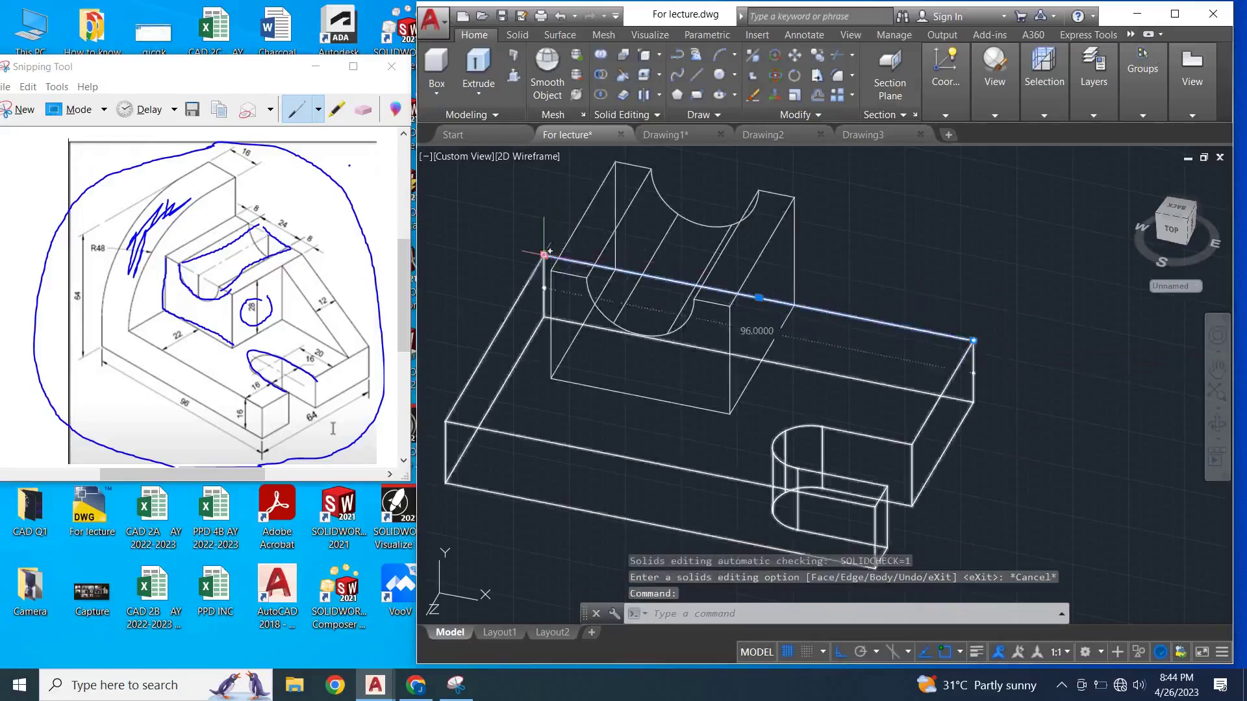
click(545, 256)
click(794, 304)
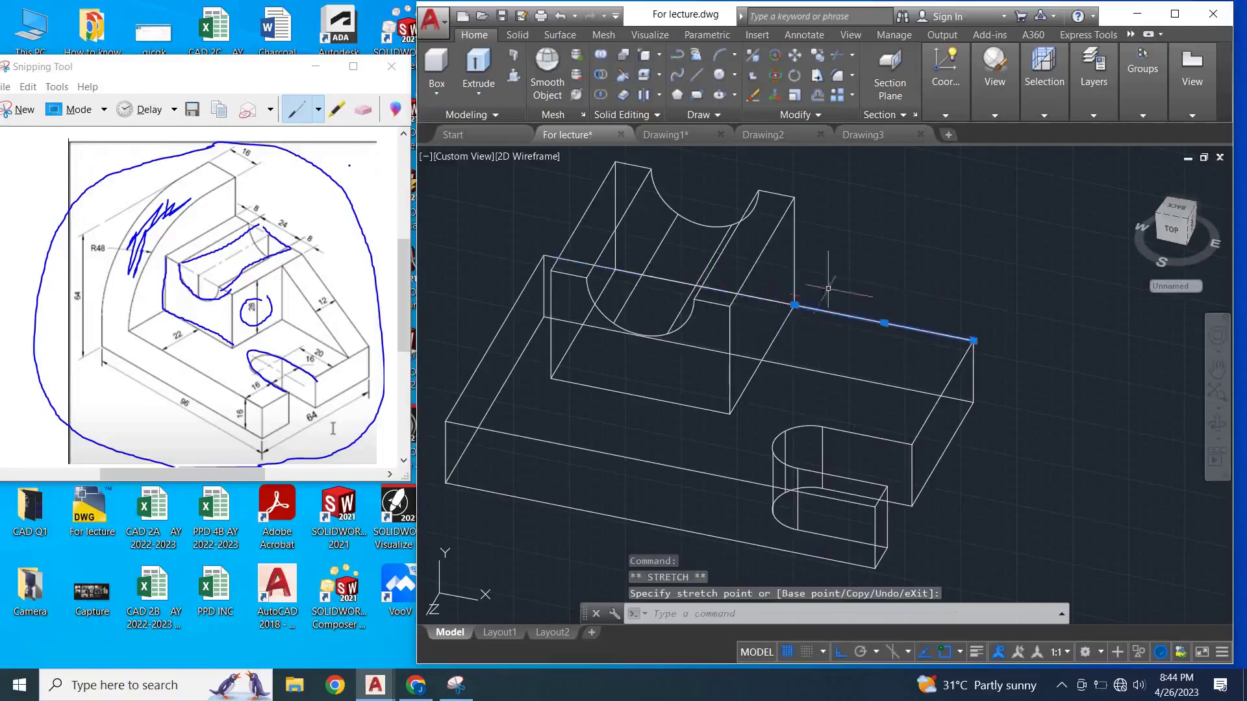
key(Escape)
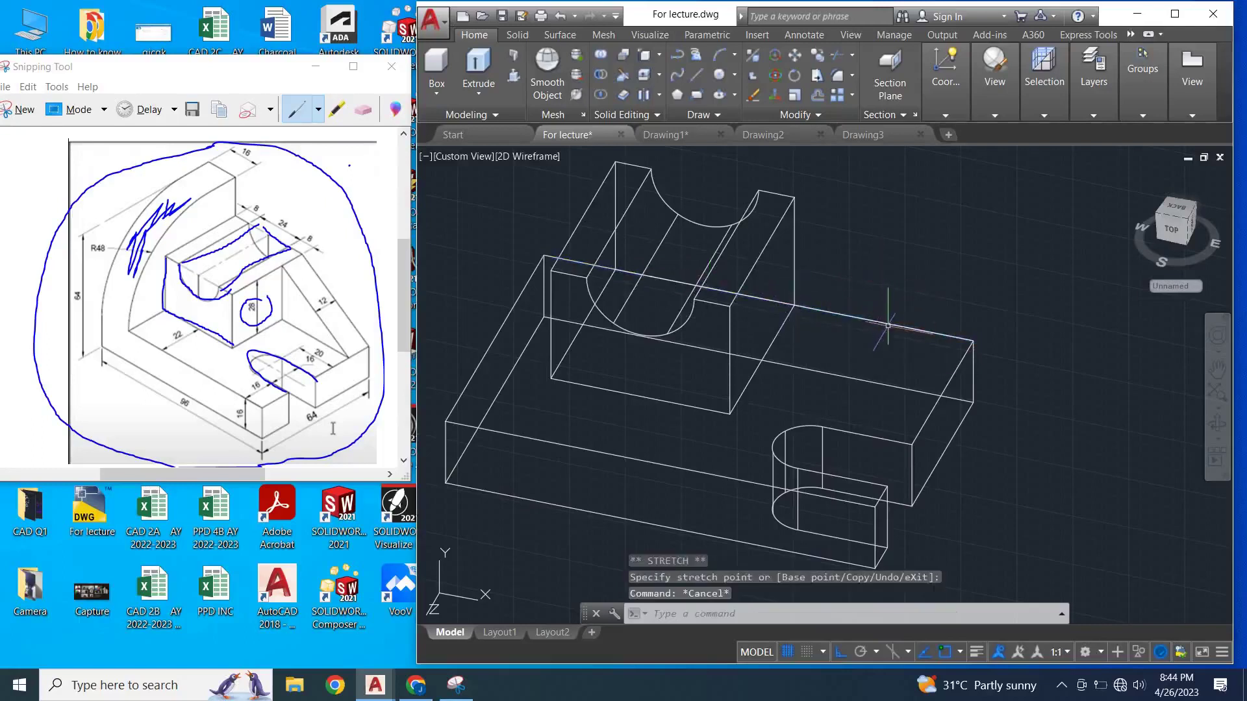
click(888, 325)
key(Delete)
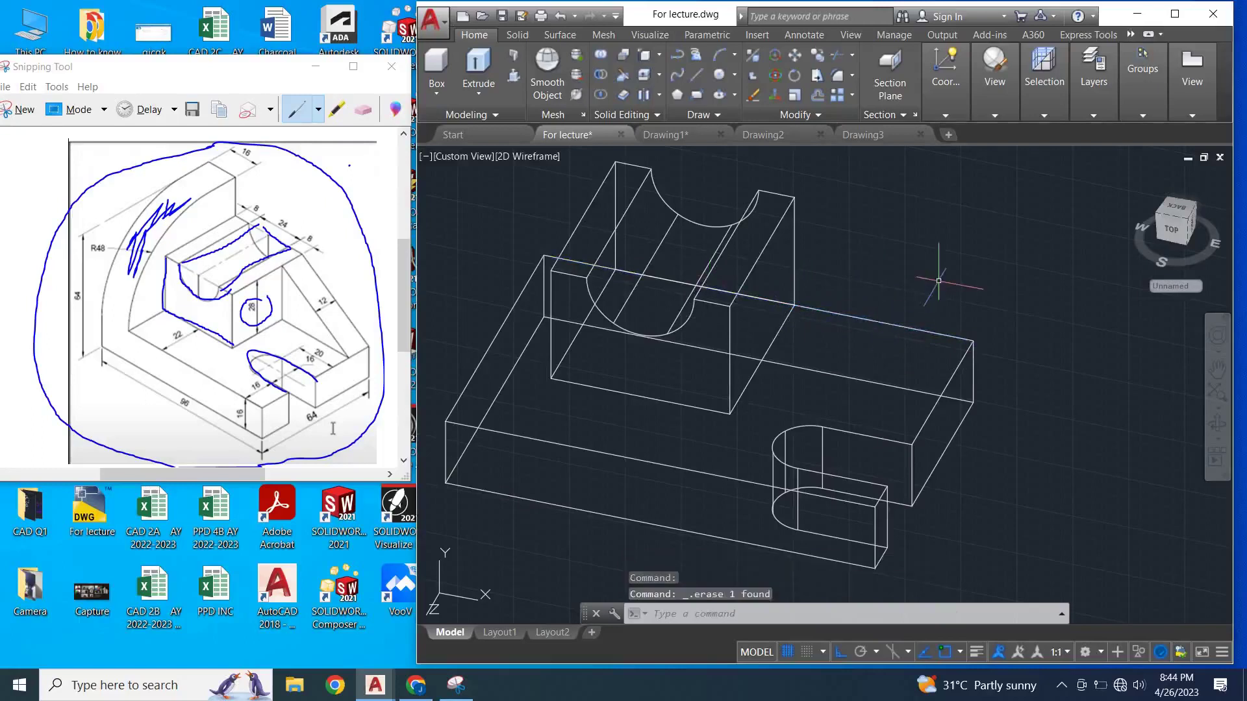
scroll(939, 281, down, 3)
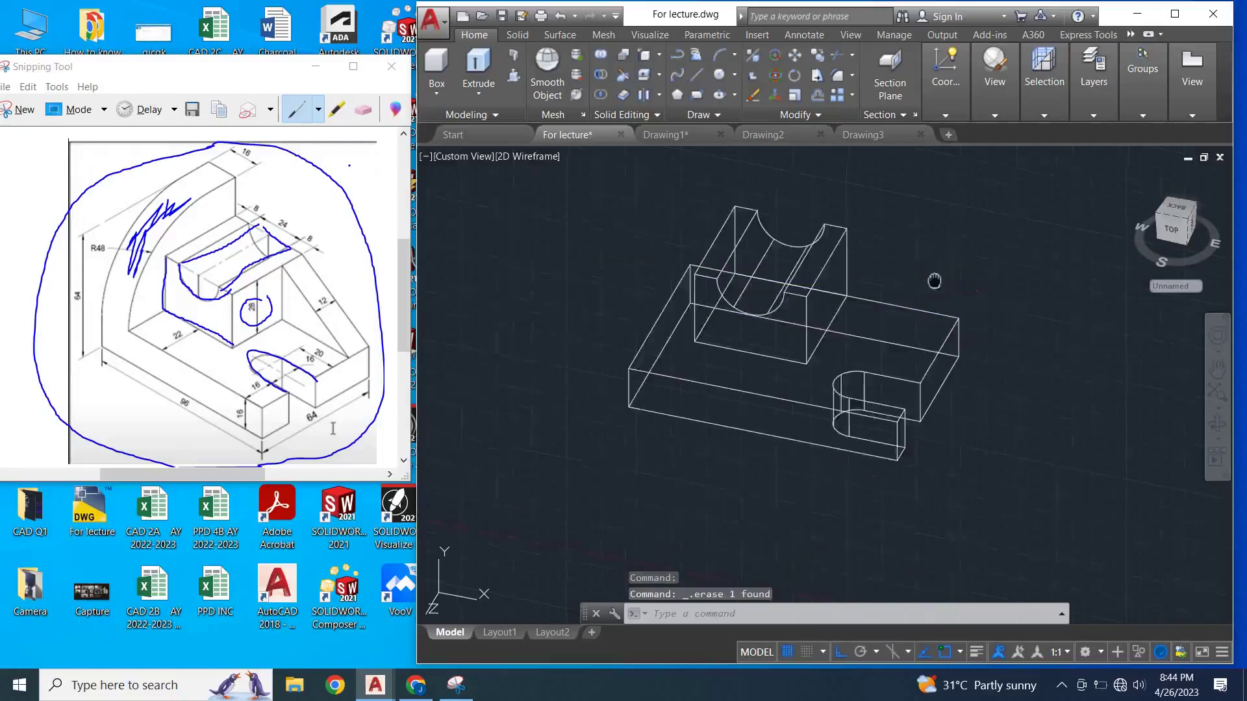
- Draw lines from the cradle block's lower corner to the base's back corner and up to the cradle's top
click(696, 74)
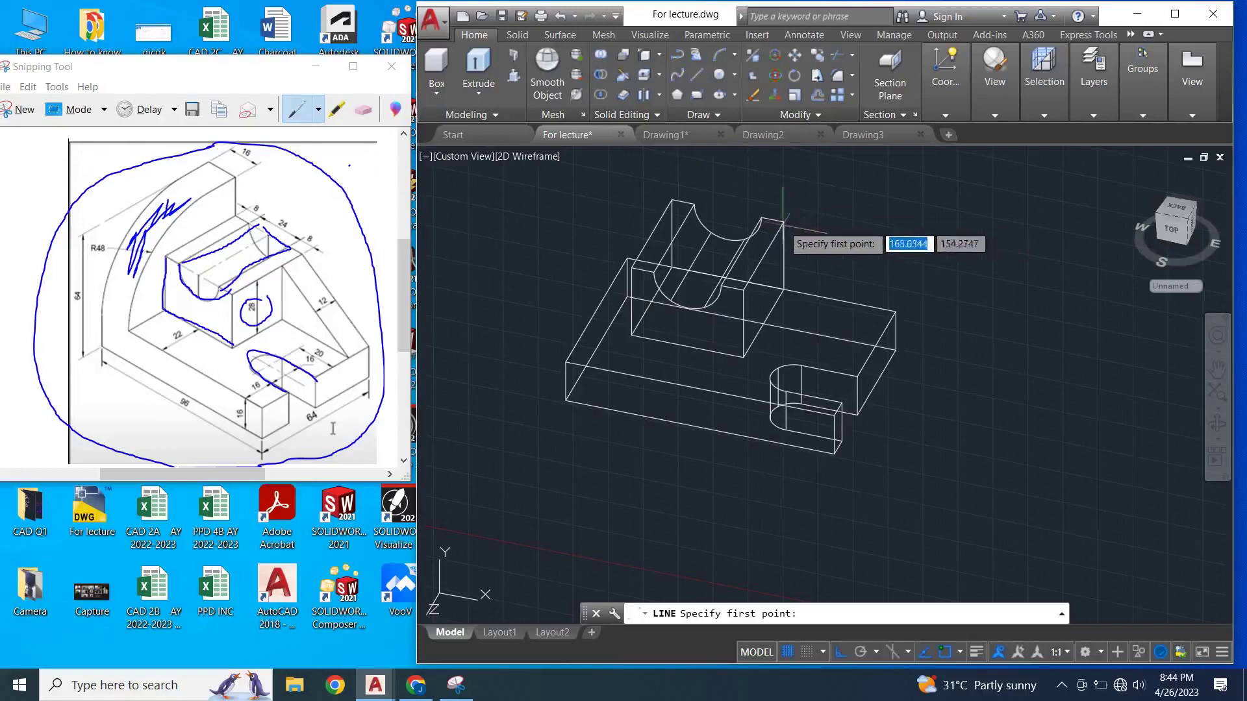
click(783, 289)
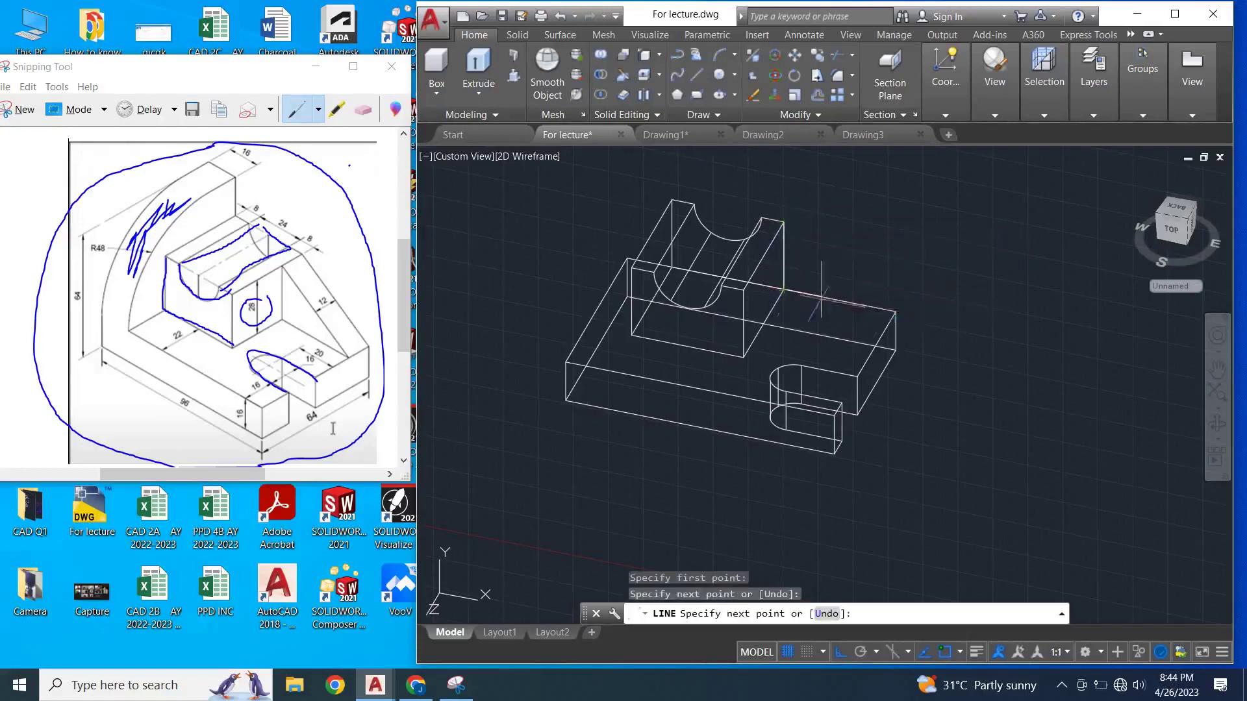
click(895, 313)
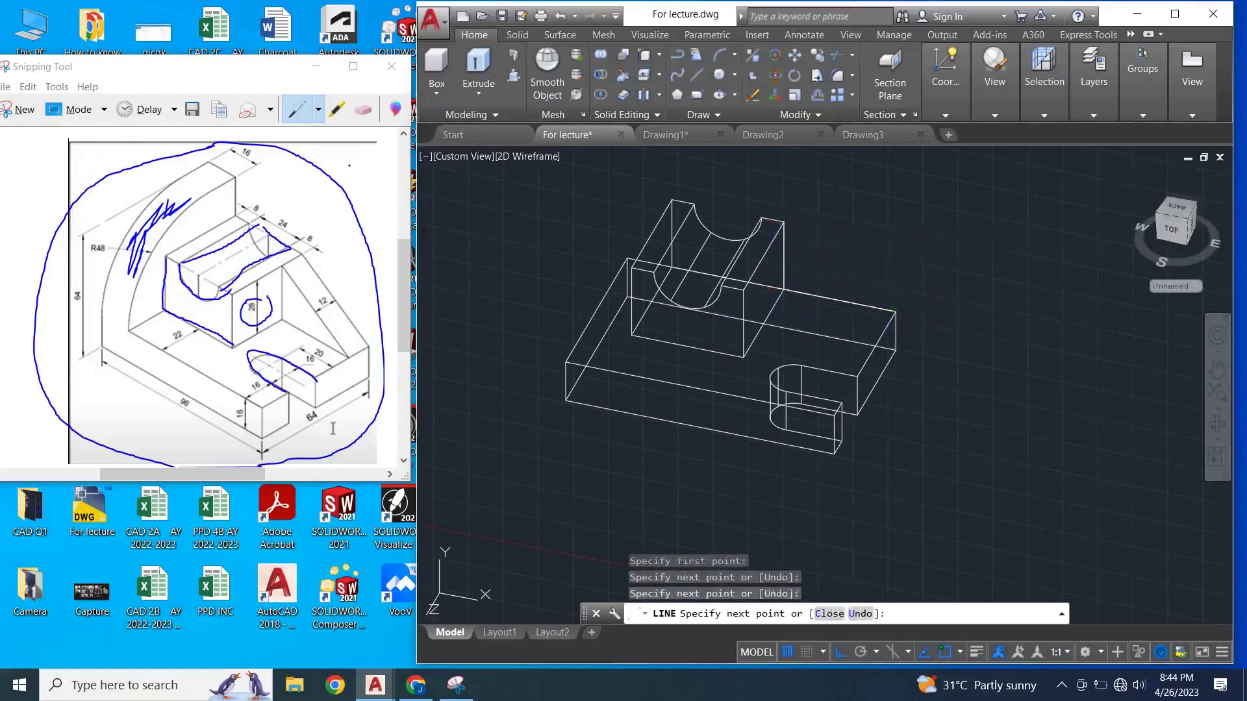
click(784, 222)
key(Escape)
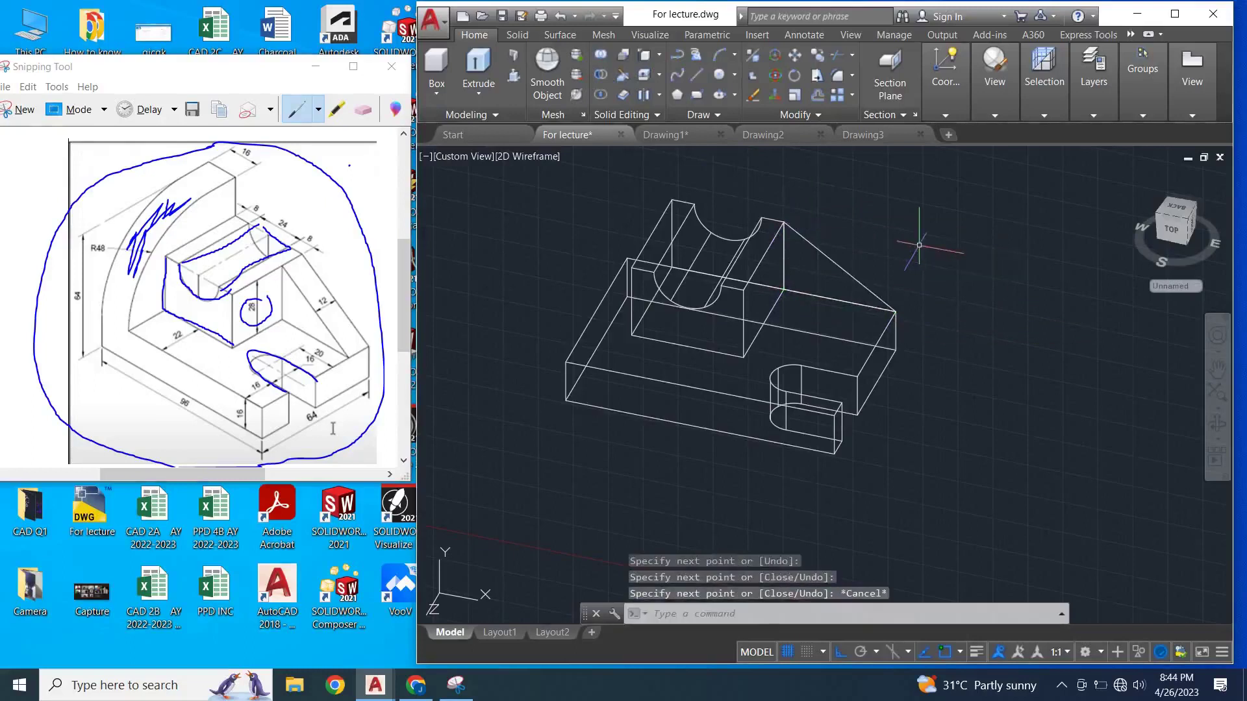
- Select the three triangle outline lines to check them, then clear the selection
click(851, 275)
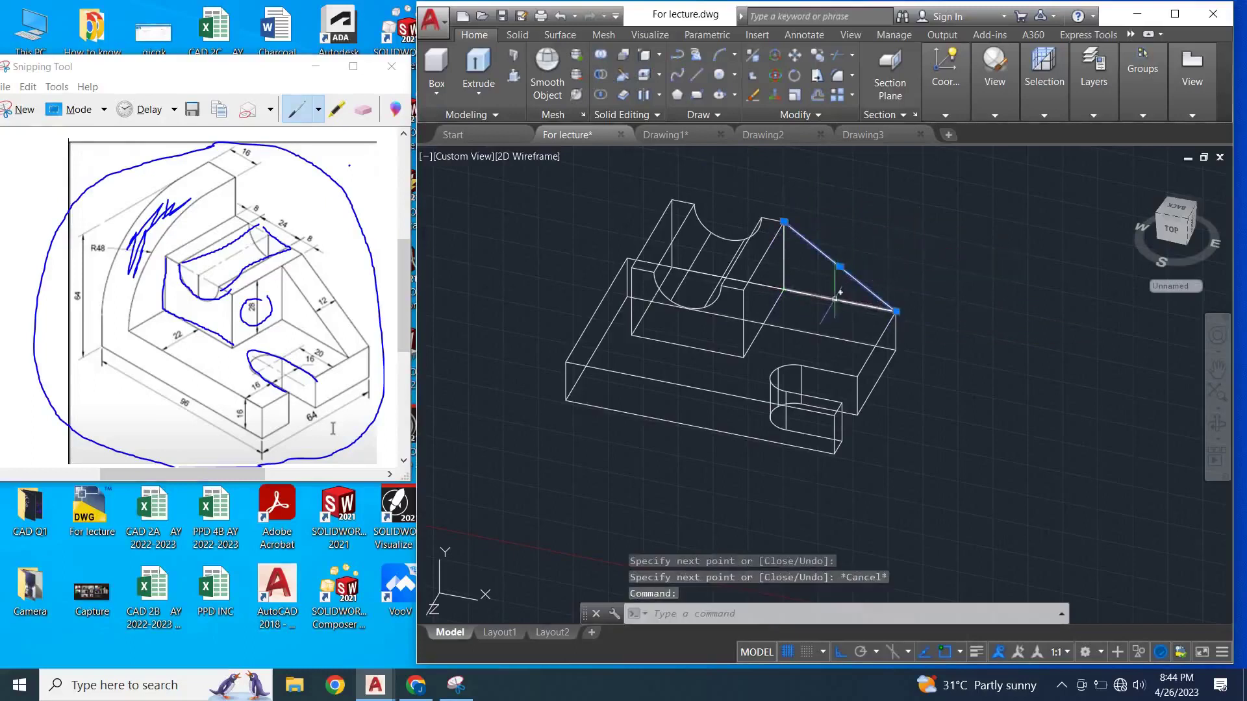
click(834, 299)
click(784, 262)
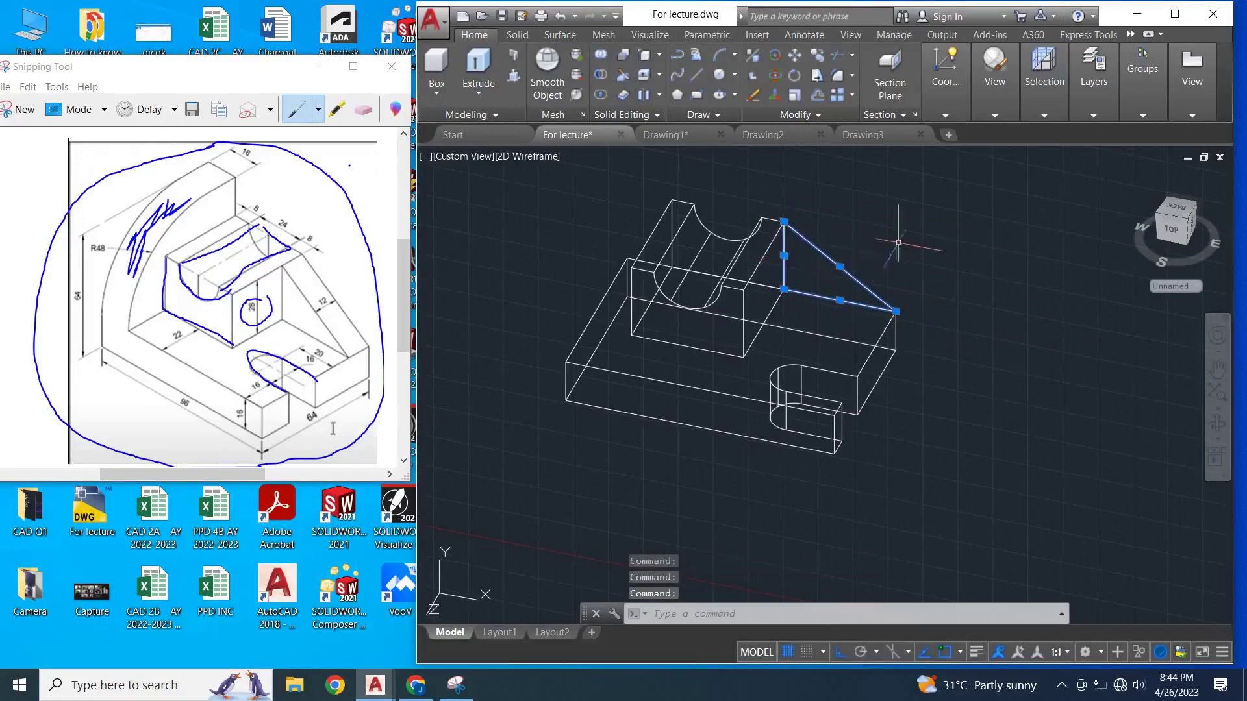
key(Escape)
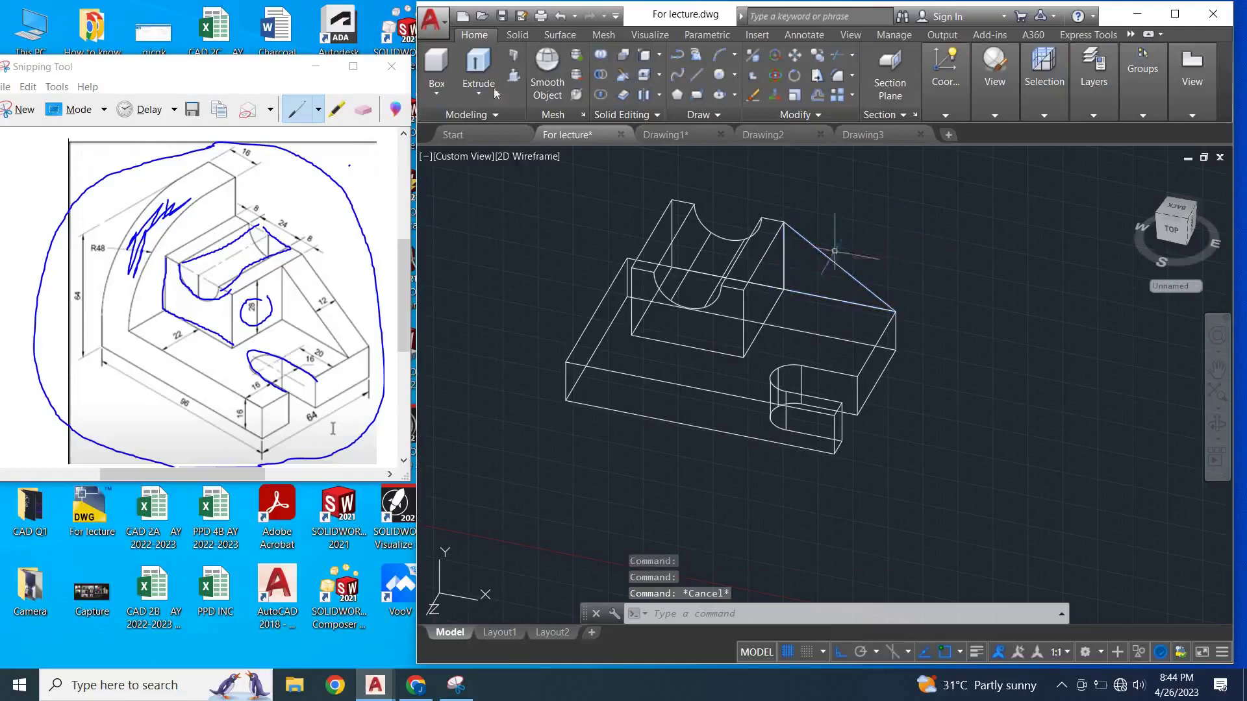
- Press-pull the triangular area beside the cradle block 12 units into a solid rib
click(514, 78)
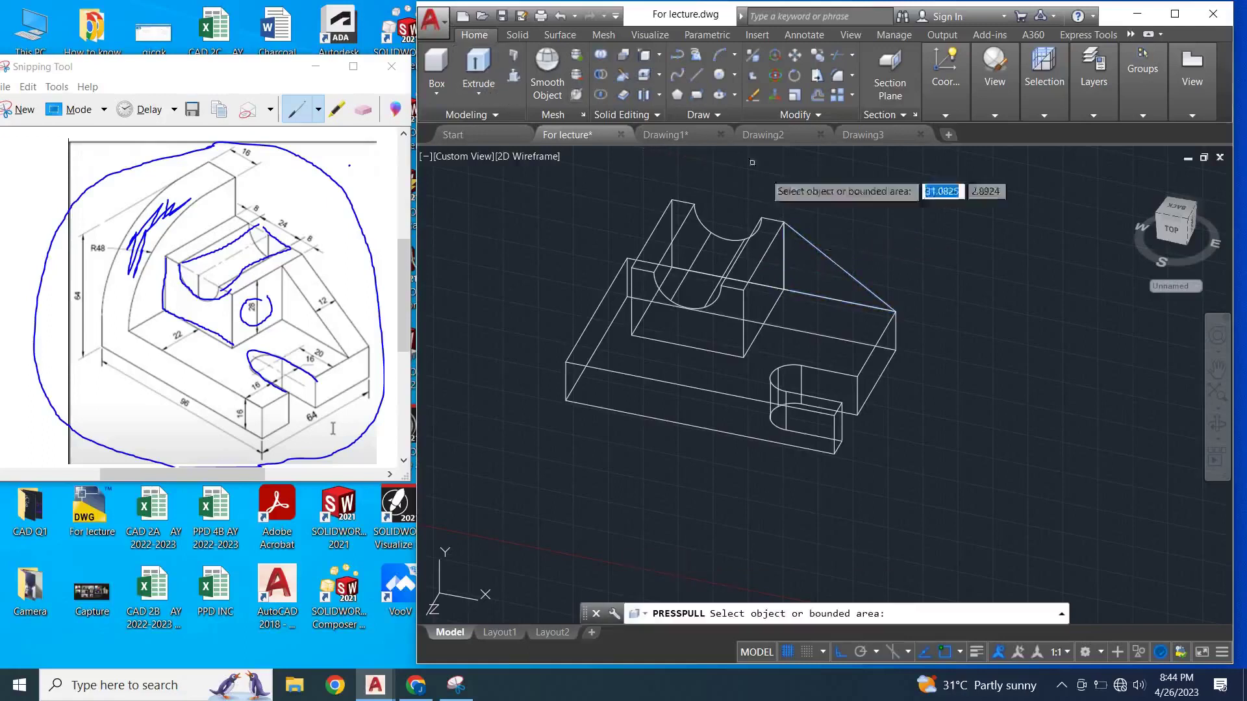
click(810, 269)
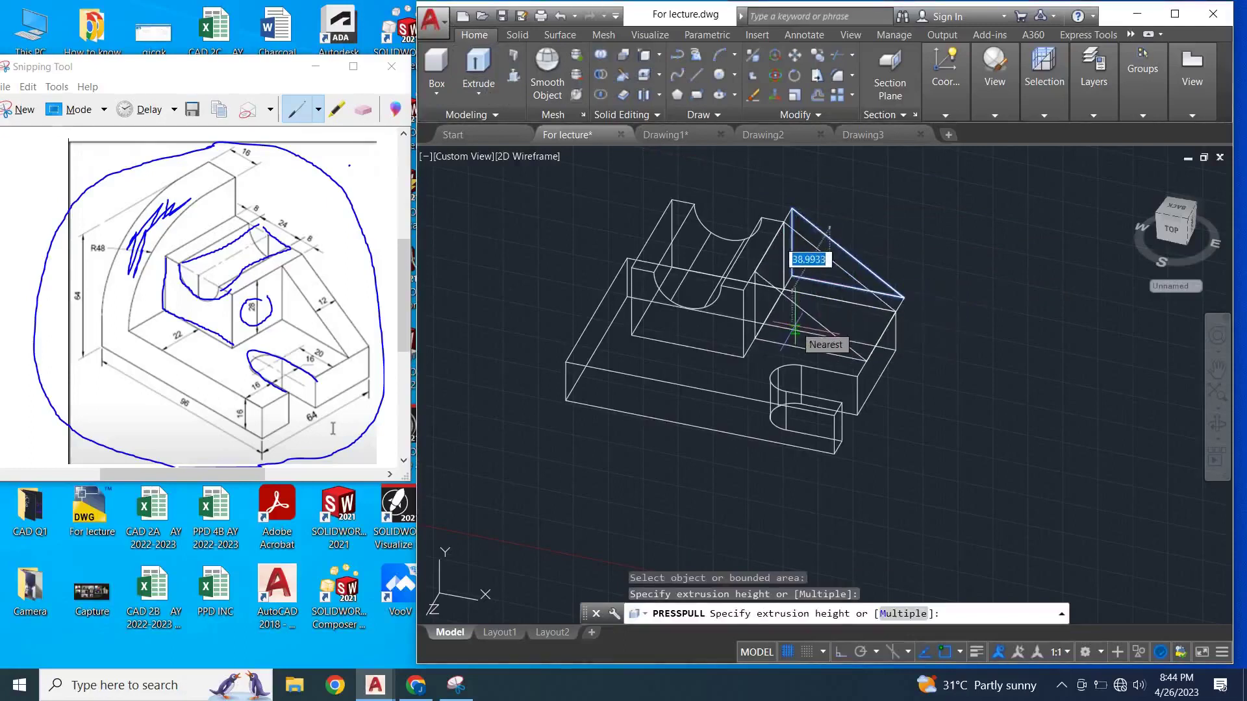
text(1)
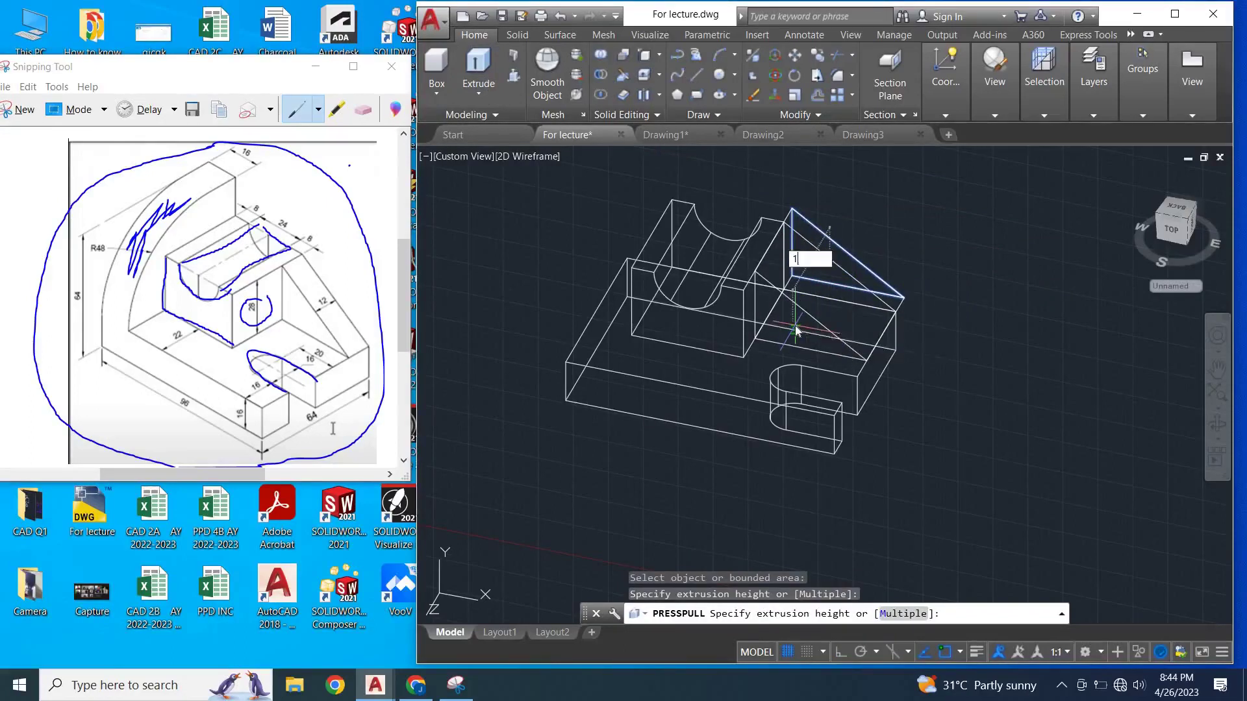
text(2)
key(Return)
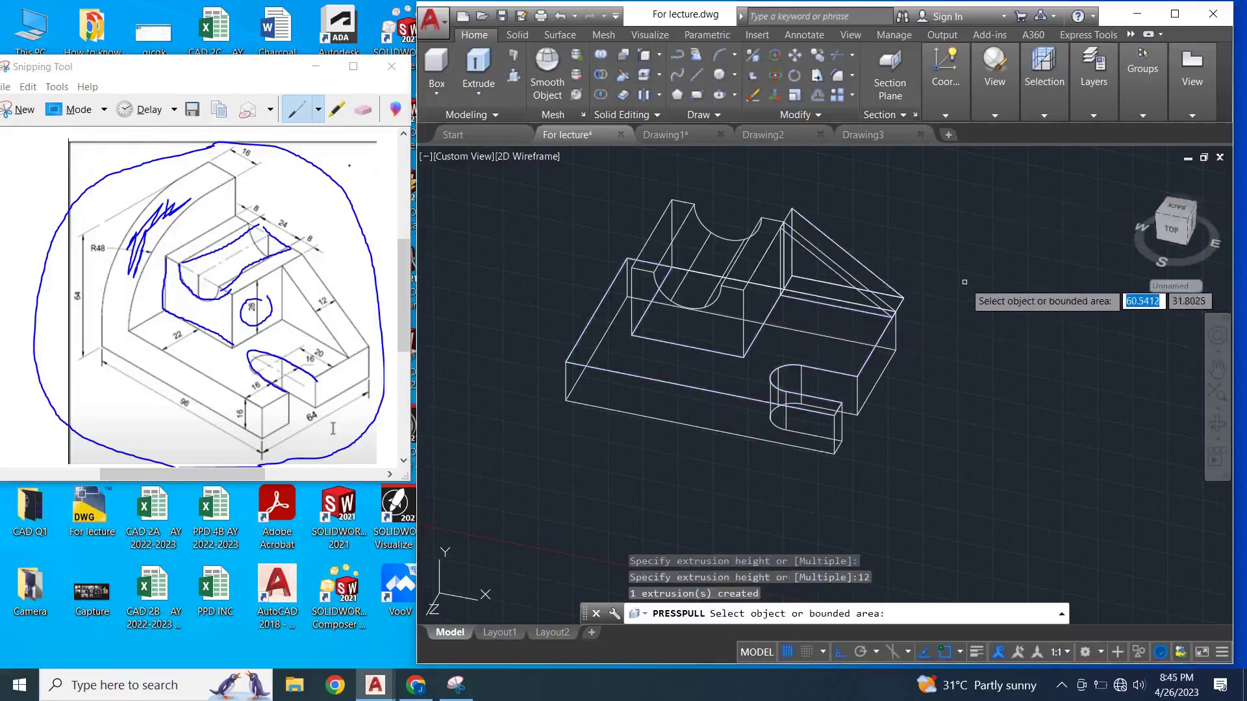
key(Return)
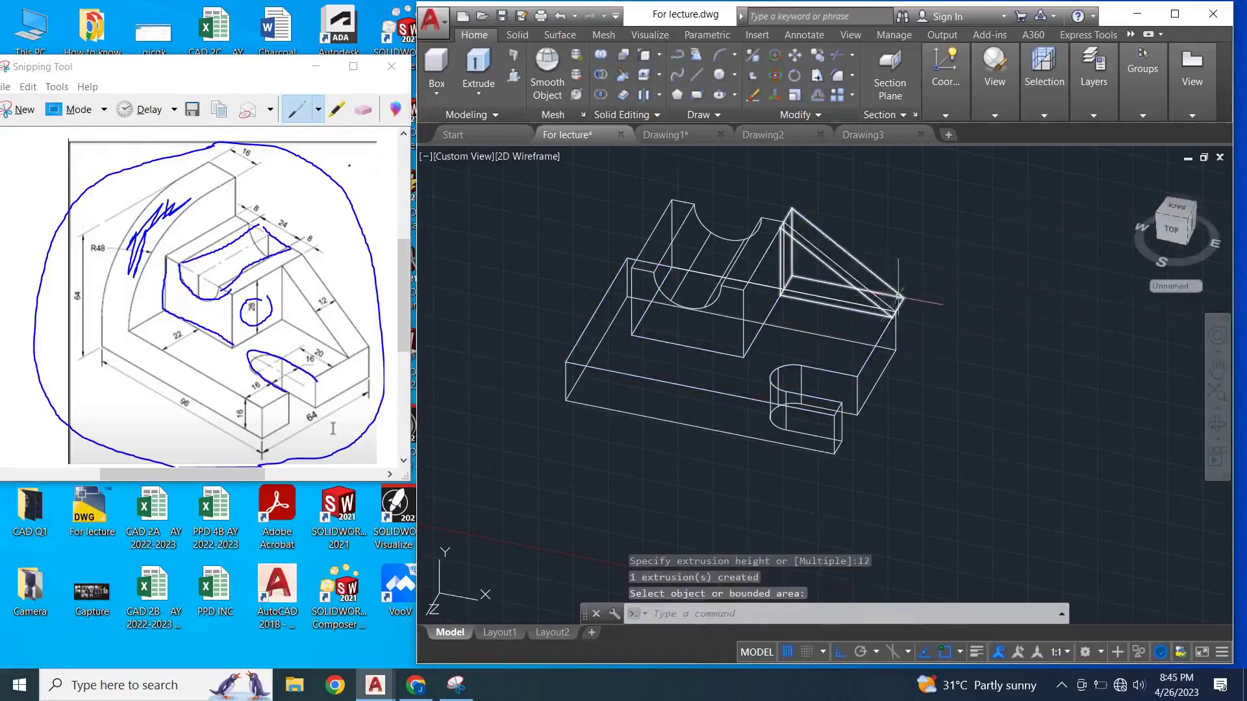
- Erase the three leftover triangle outline lines
key(Escape)
click(873, 292)
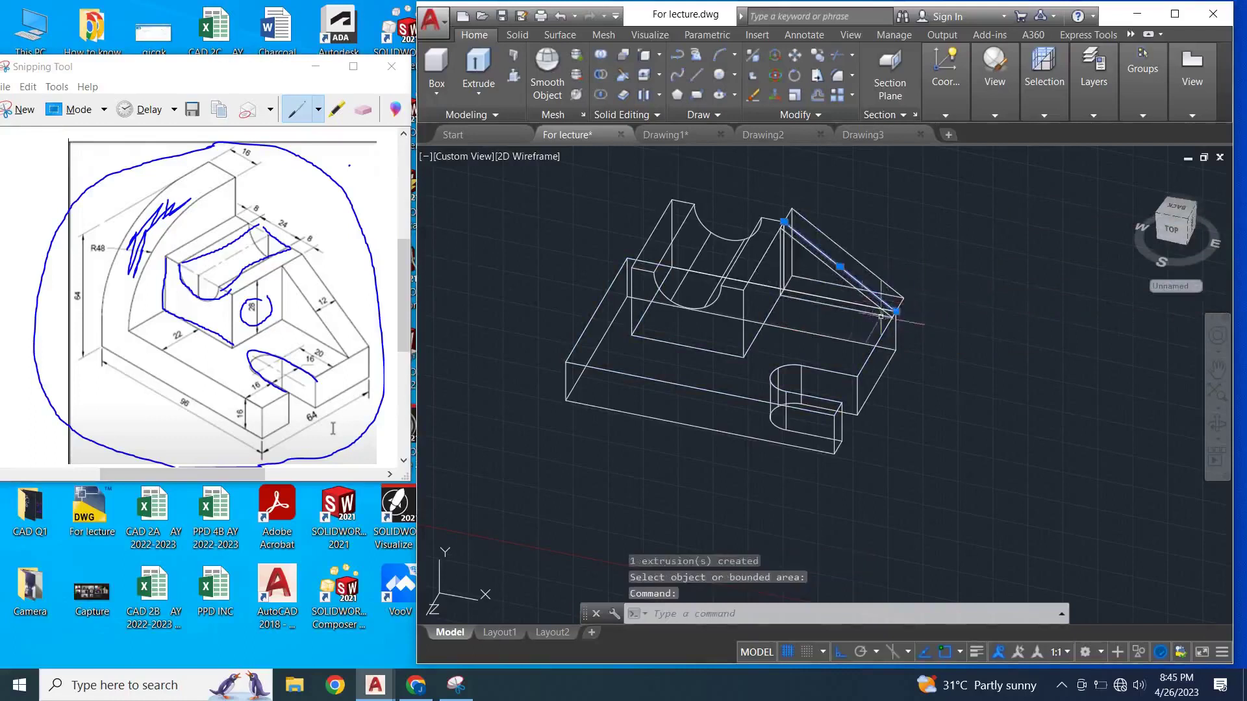
click(857, 295)
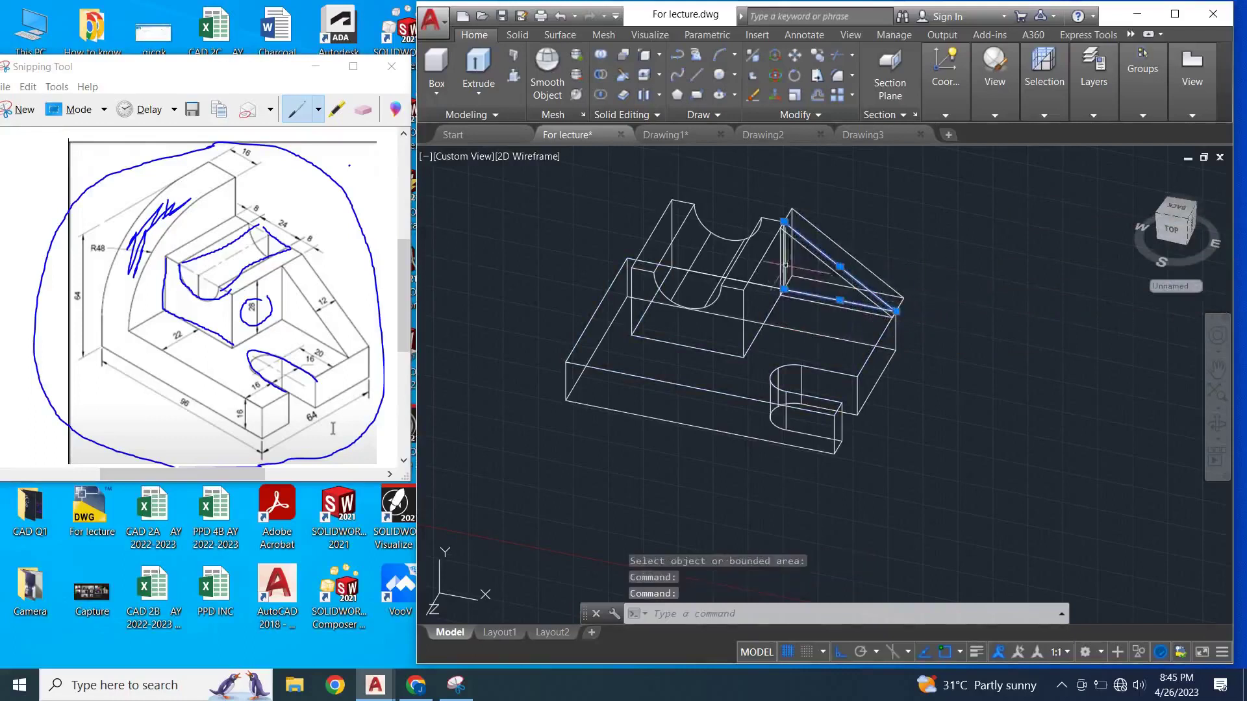
click(788, 263)
key(Delete)
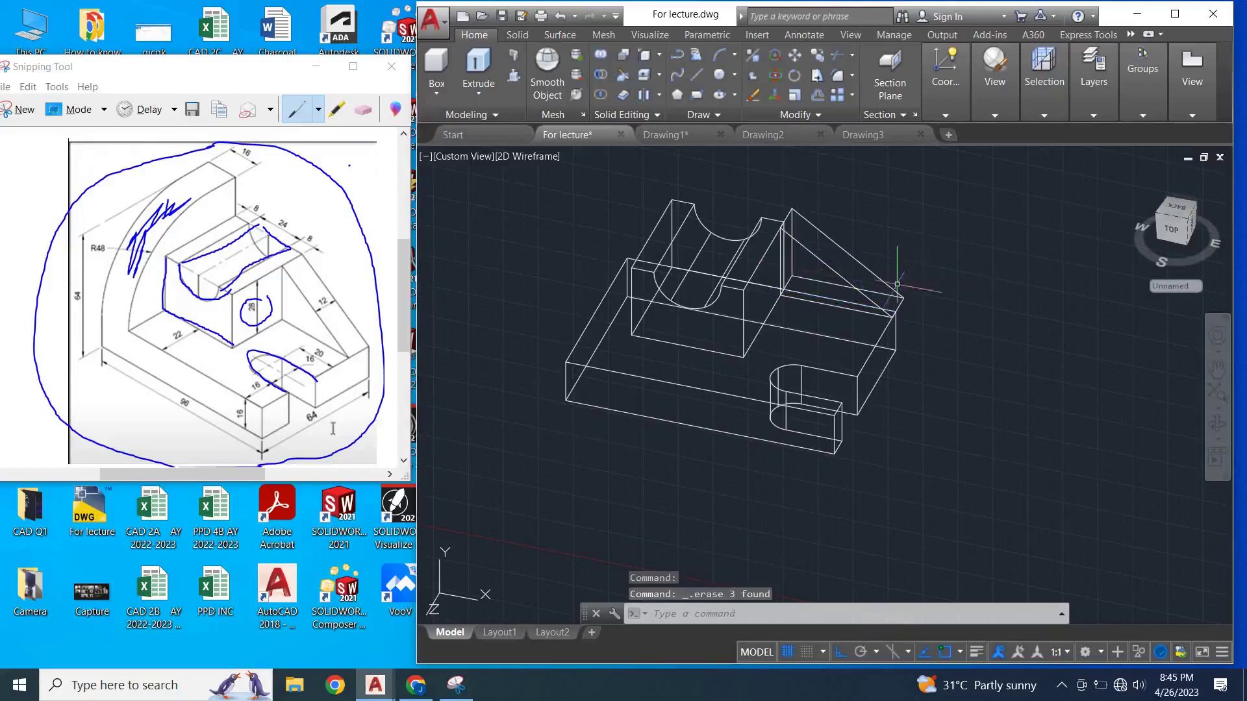
- Move the solid rib so it snaps against the cradle block's top corner
click(895, 292)
right_click(969, 273)
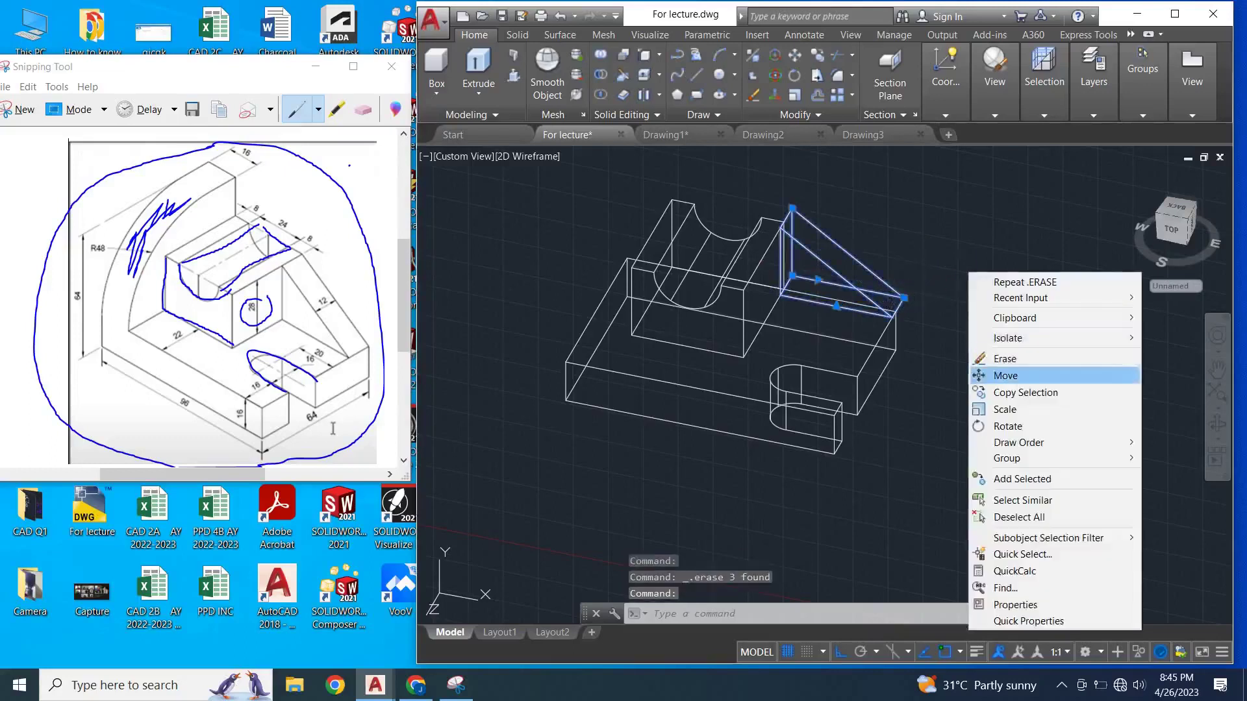
click(1006, 376)
click(792, 209)
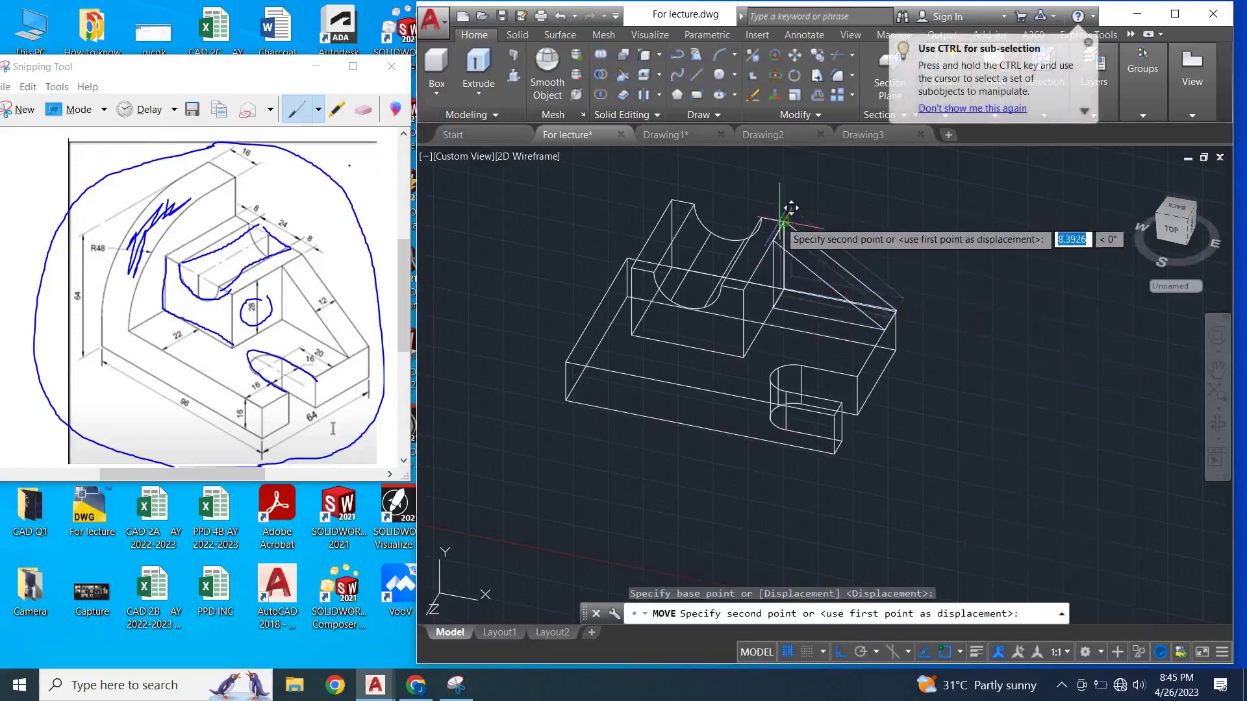
click(784, 222)
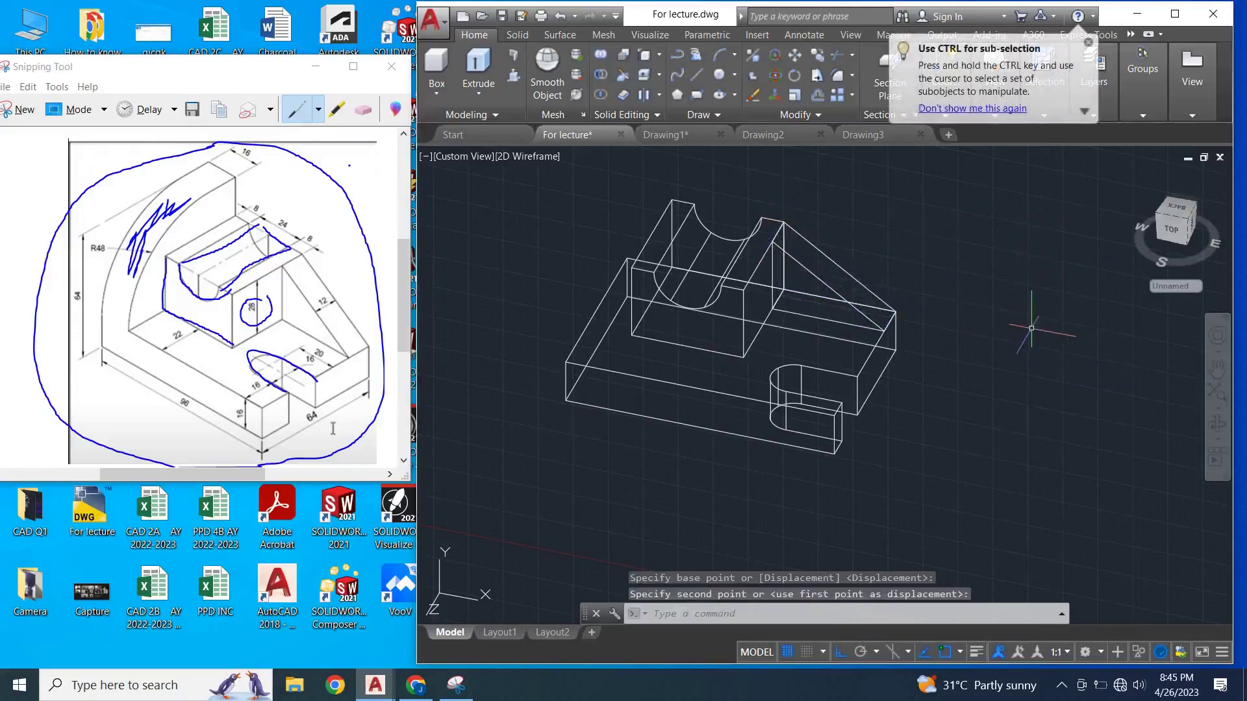
- Redirect the UCS X axis so the drawing plane stands upright
scroll(741, 338, down, 2)
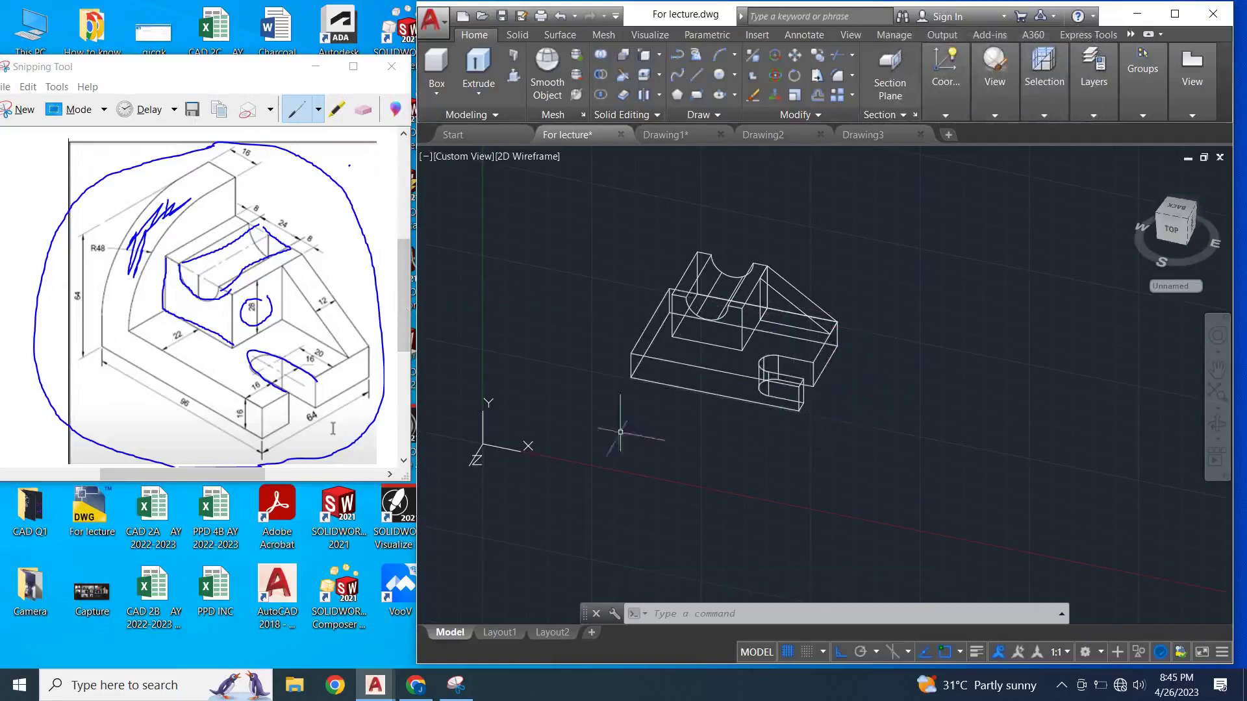
click(526, 447)
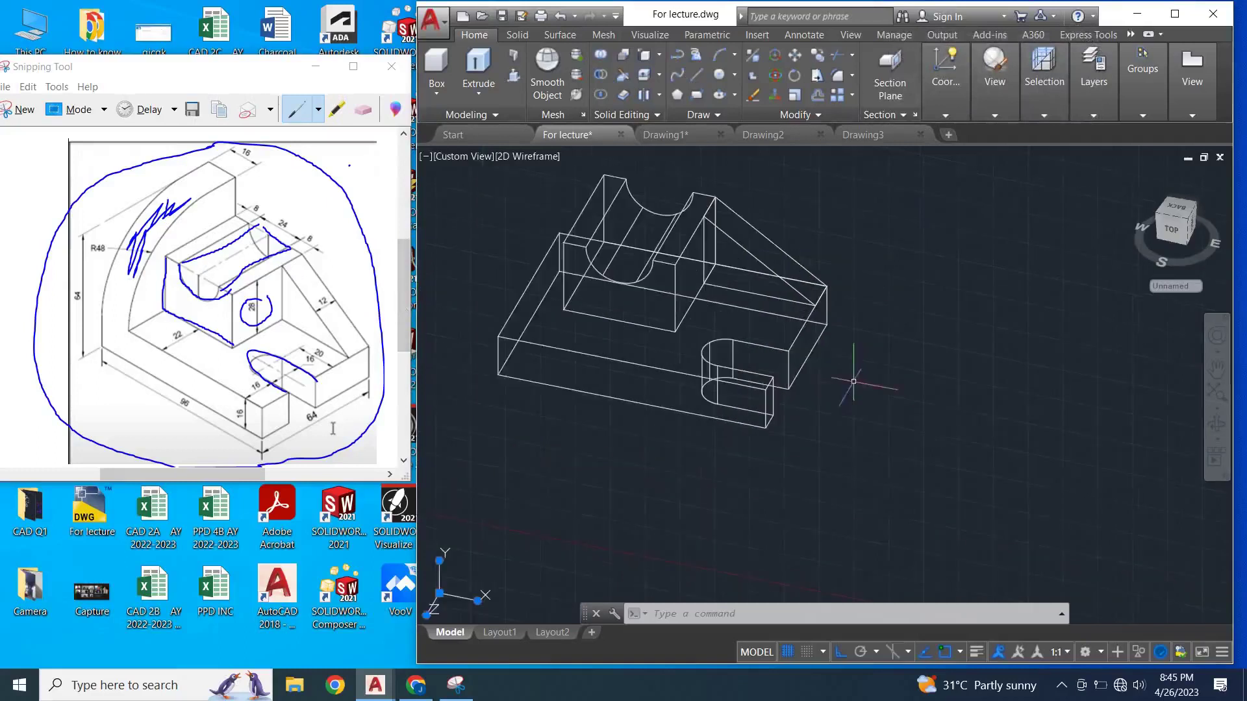
scroll(742, 337, down, 1)
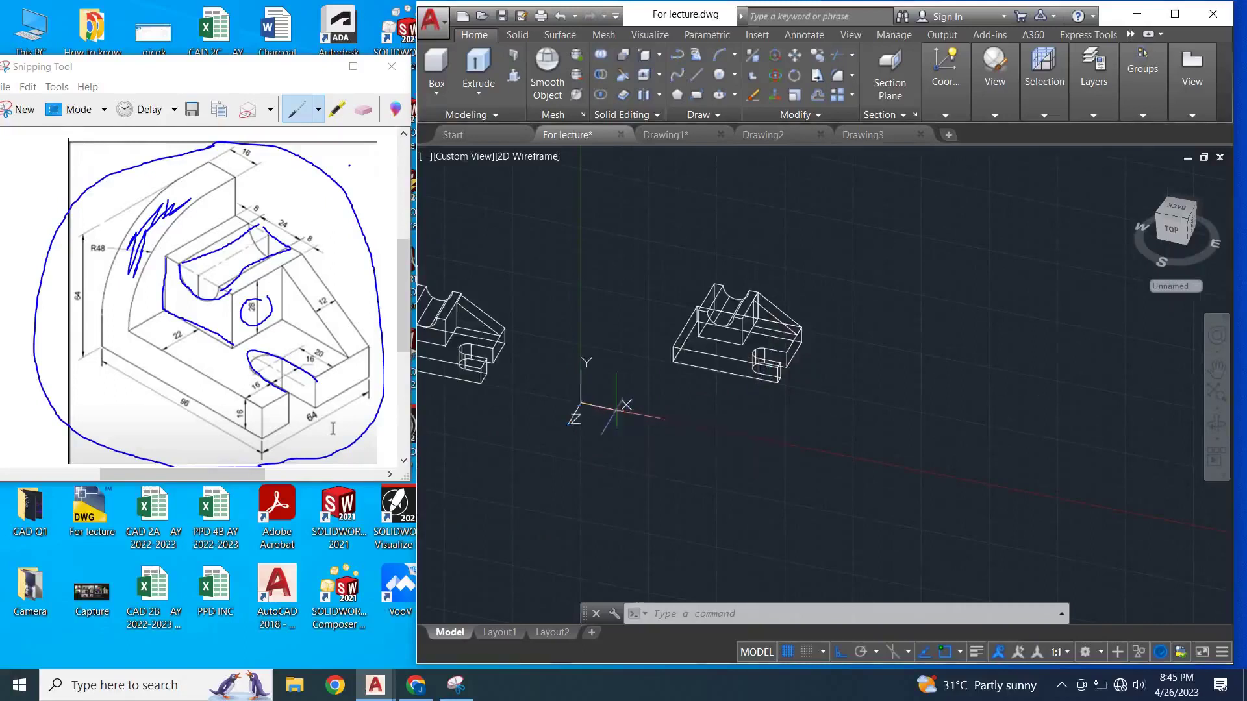
click(618, 411)
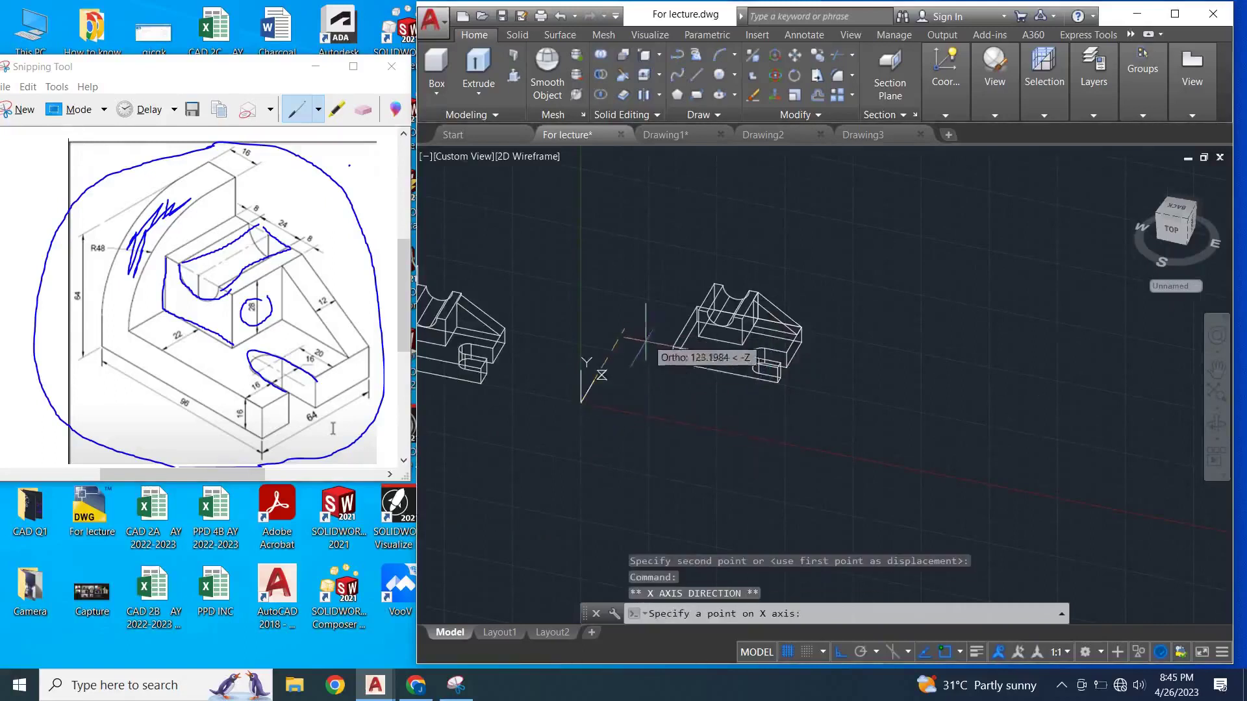
click(602, 376)
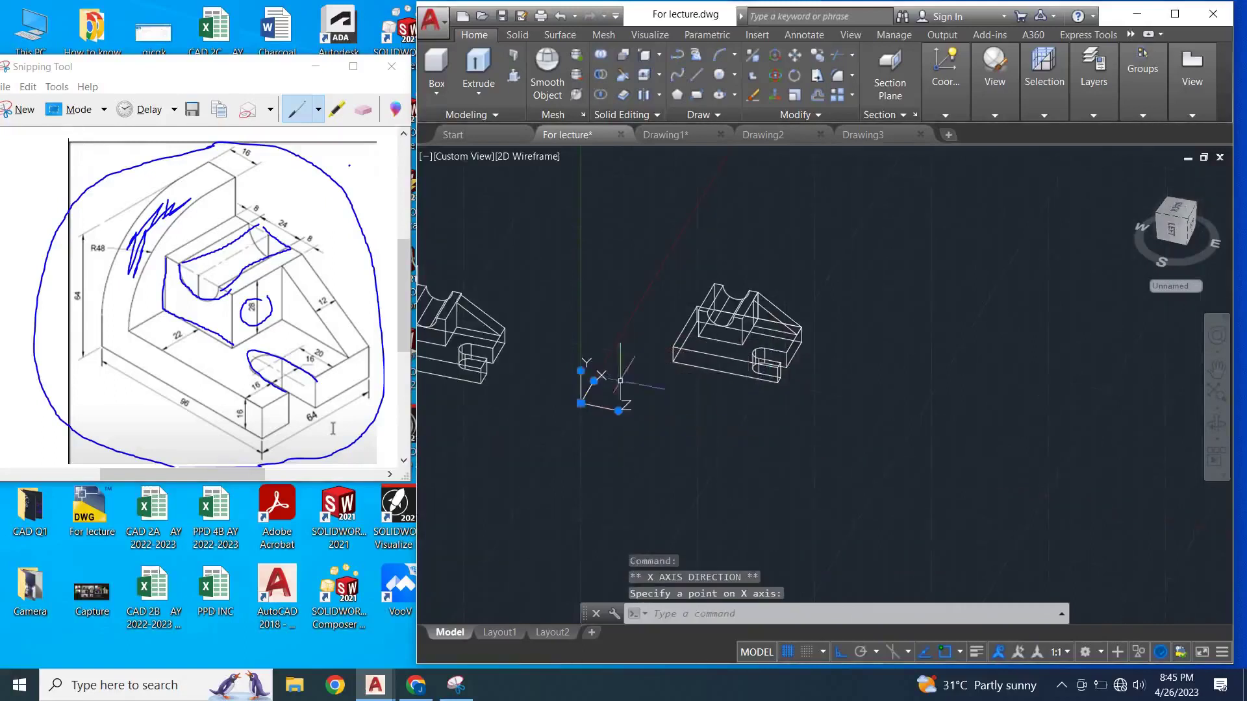
key(Escape)
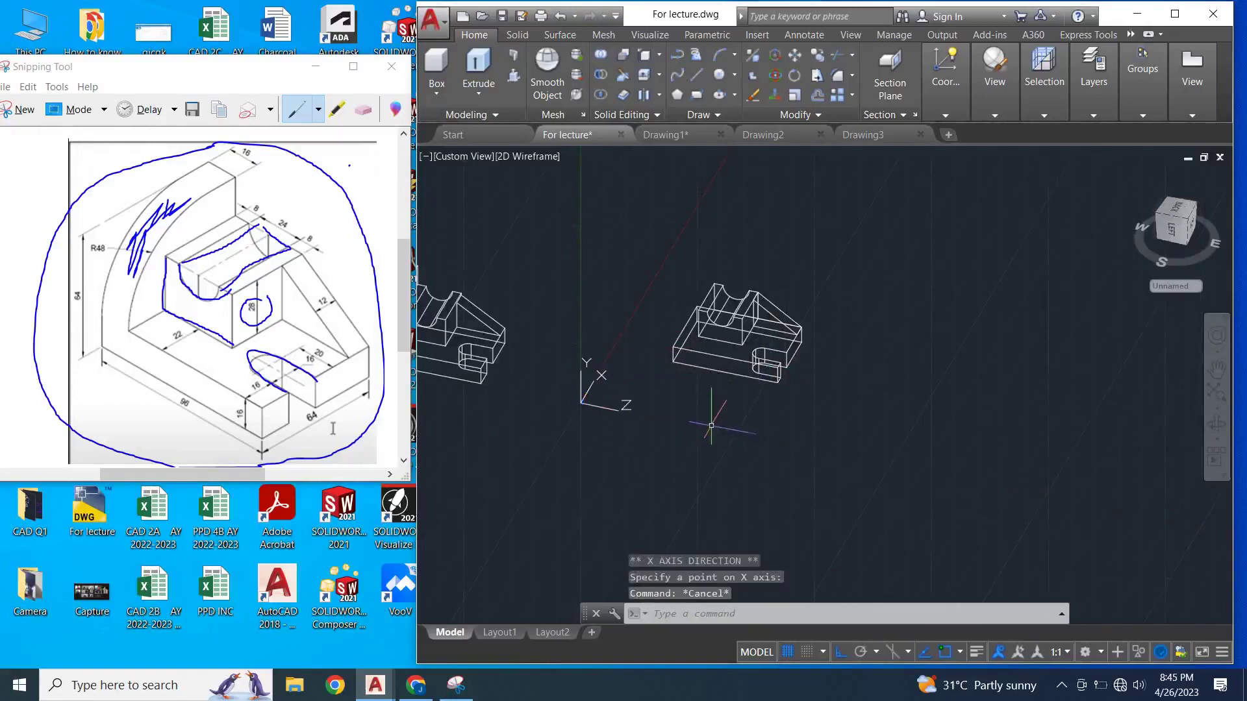
- Orbit around the bracket to check the rib seated against the cradle block
scroll(606, 390, up, 2)
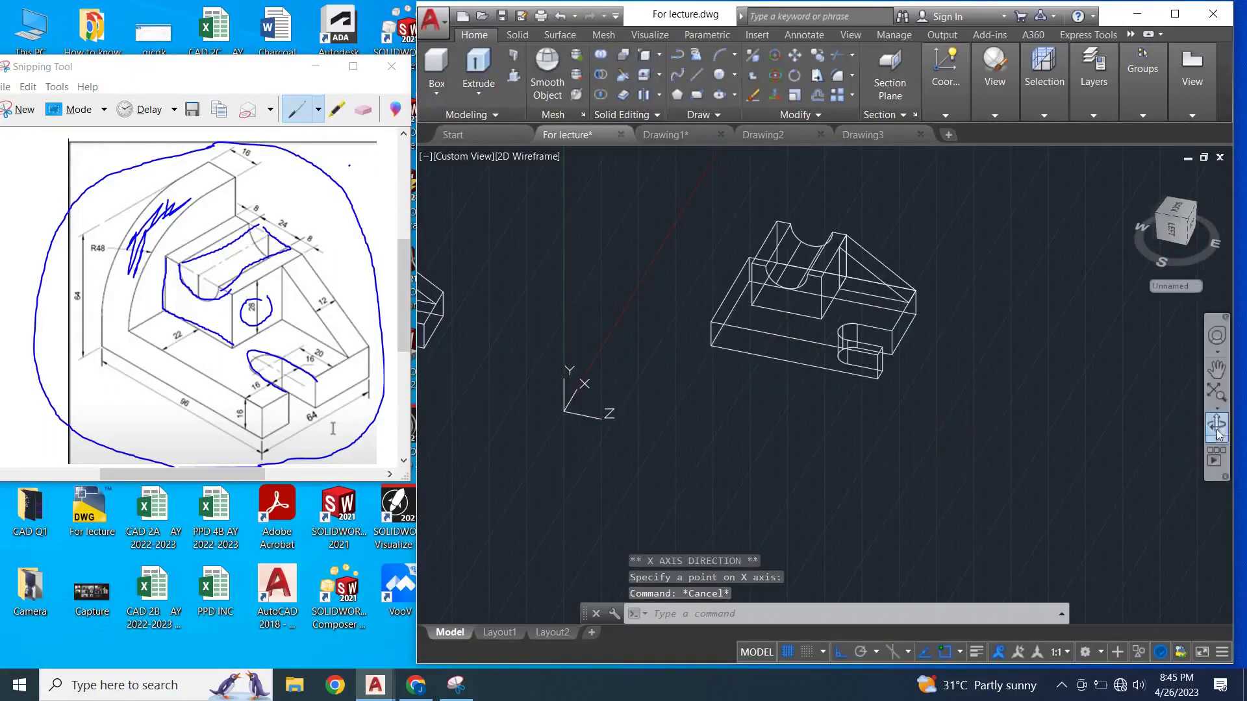
click(1217, 423)
drag(767, 475, 717, 445)
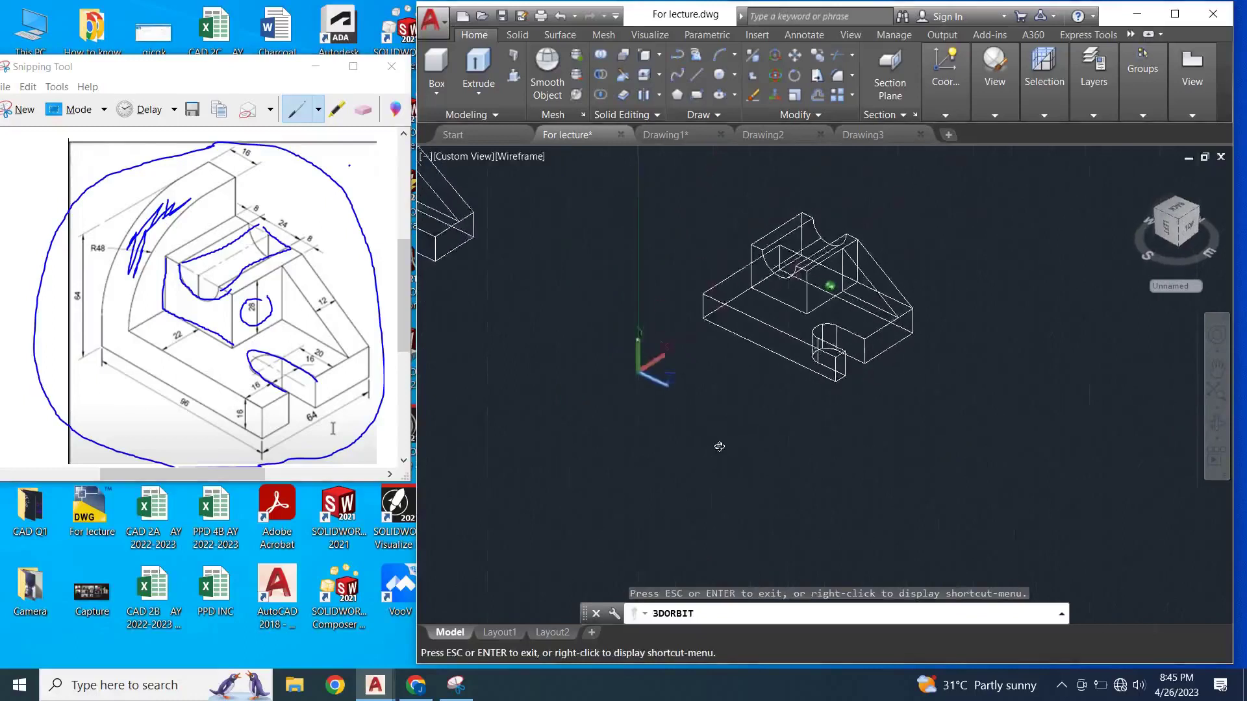
key(Escape)
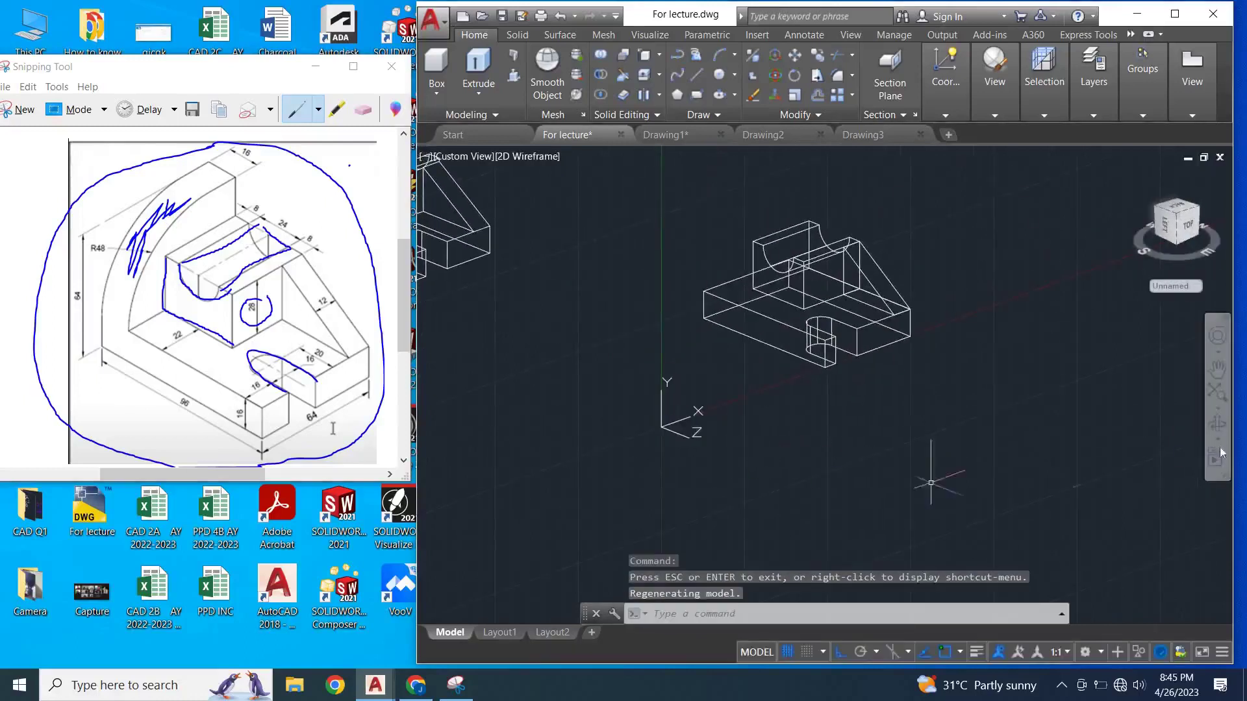
key(Return)
drag(808, 445, 815, 435)
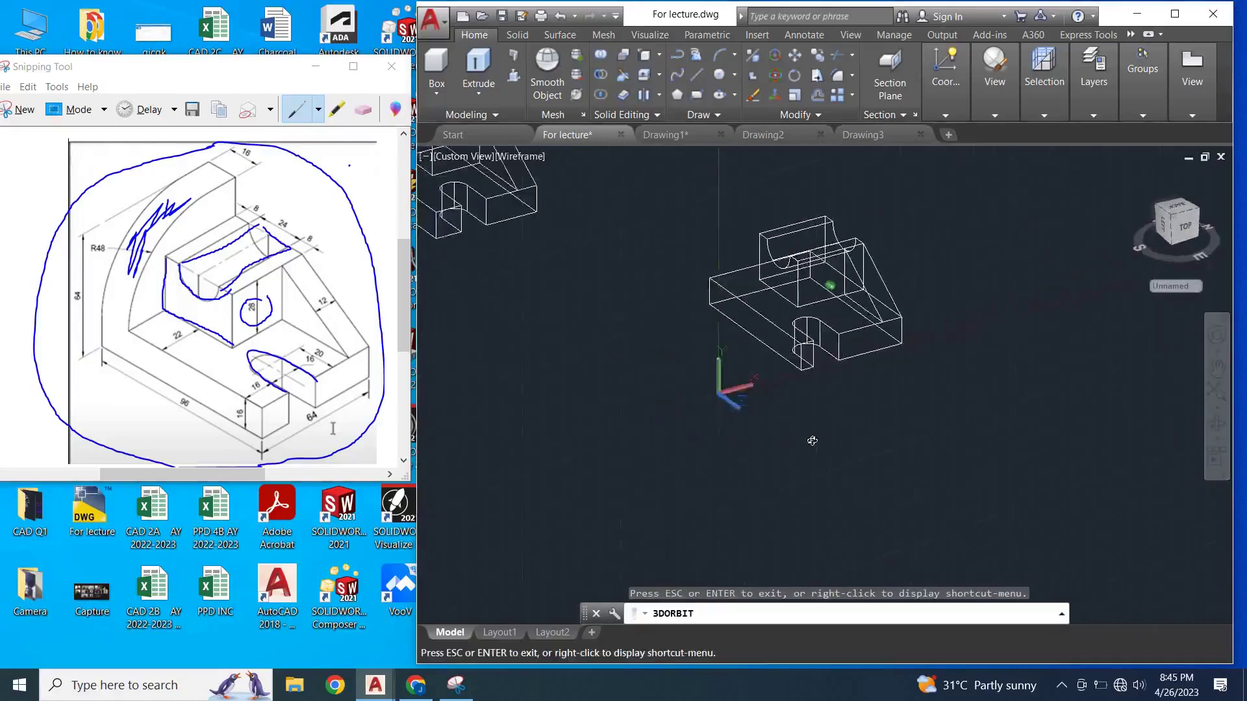
key(Escape)
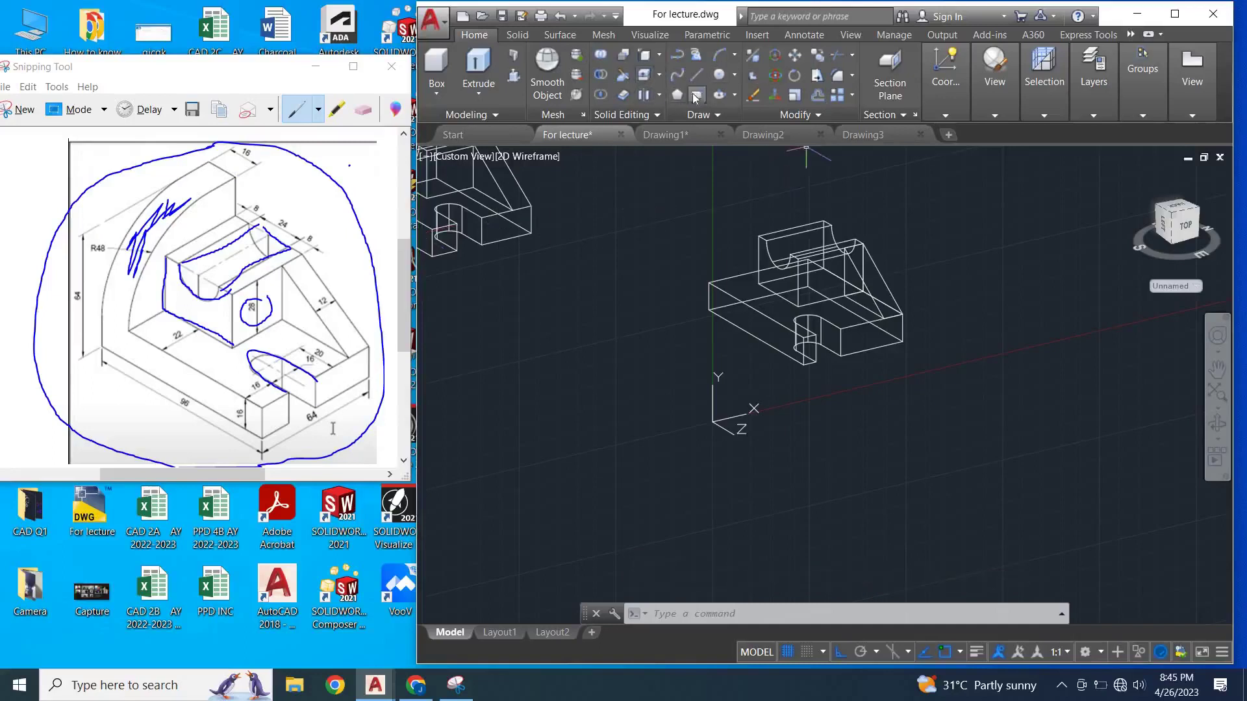
- Draw a 64 by 64 rectangle right of the bracket using the Dimensions option
click(696, 94)
click(972, 333)
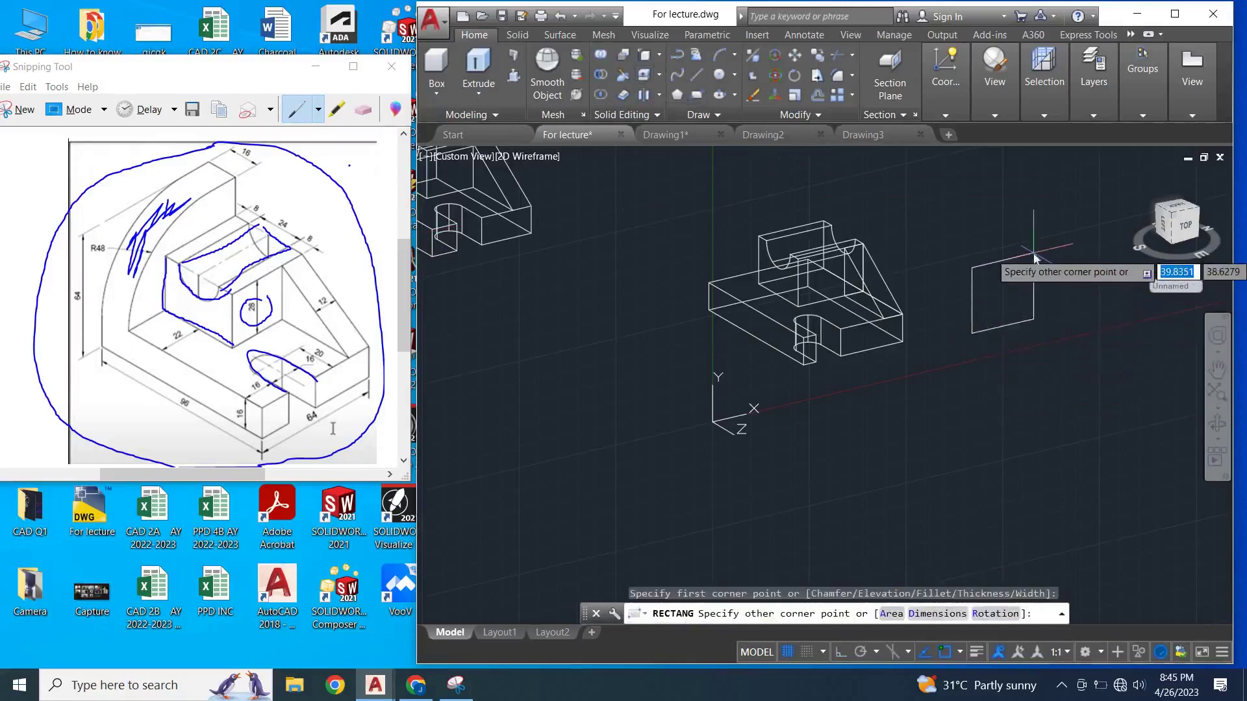
text(d)
key(Return)
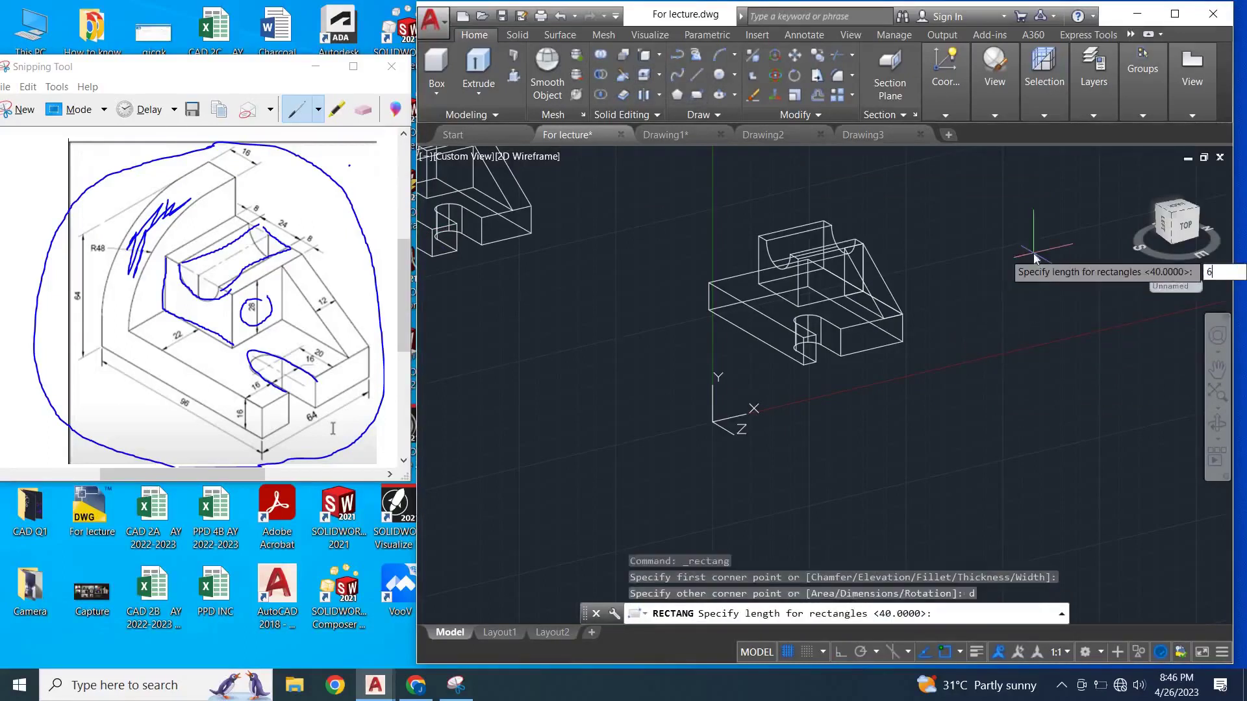
text(4)
key(Return)
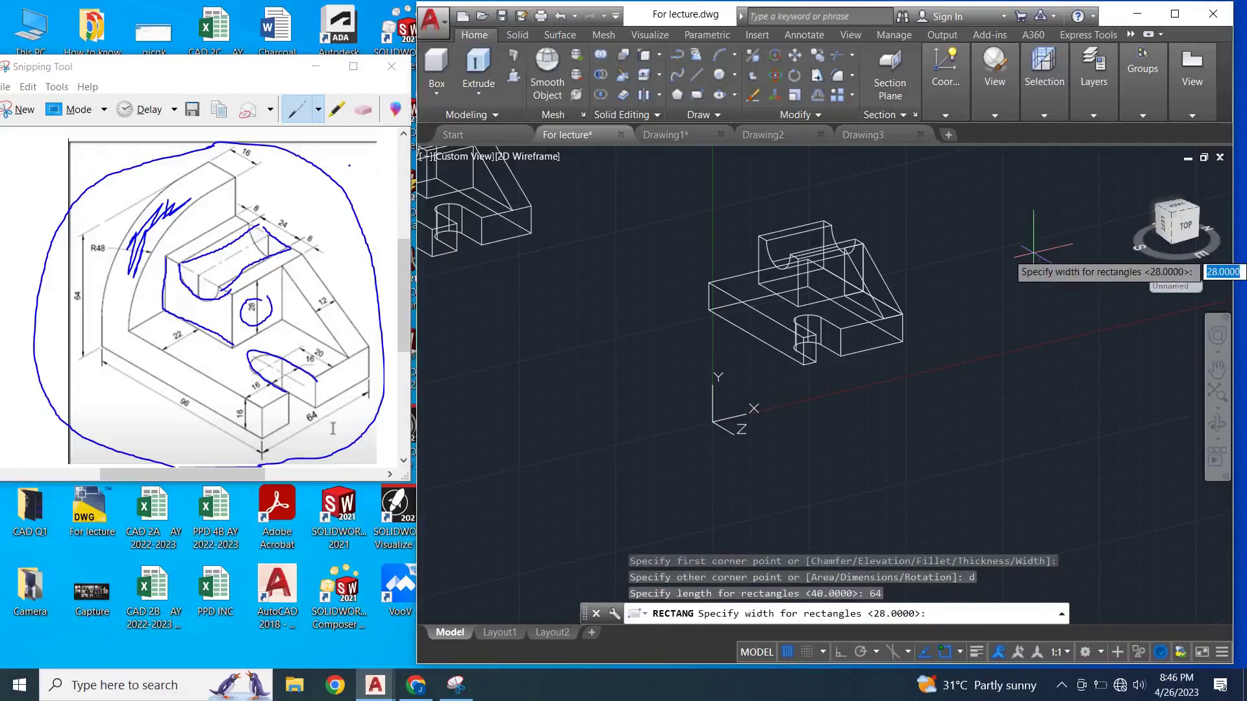
text(64)
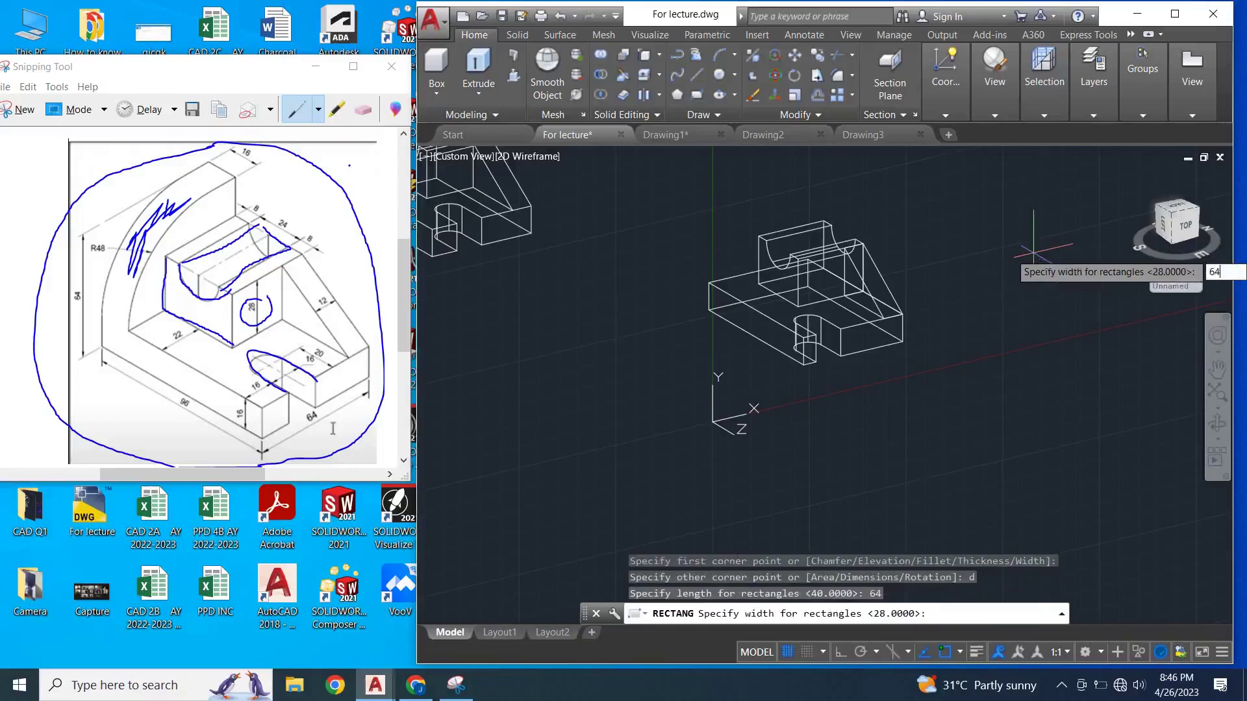
key(Return)
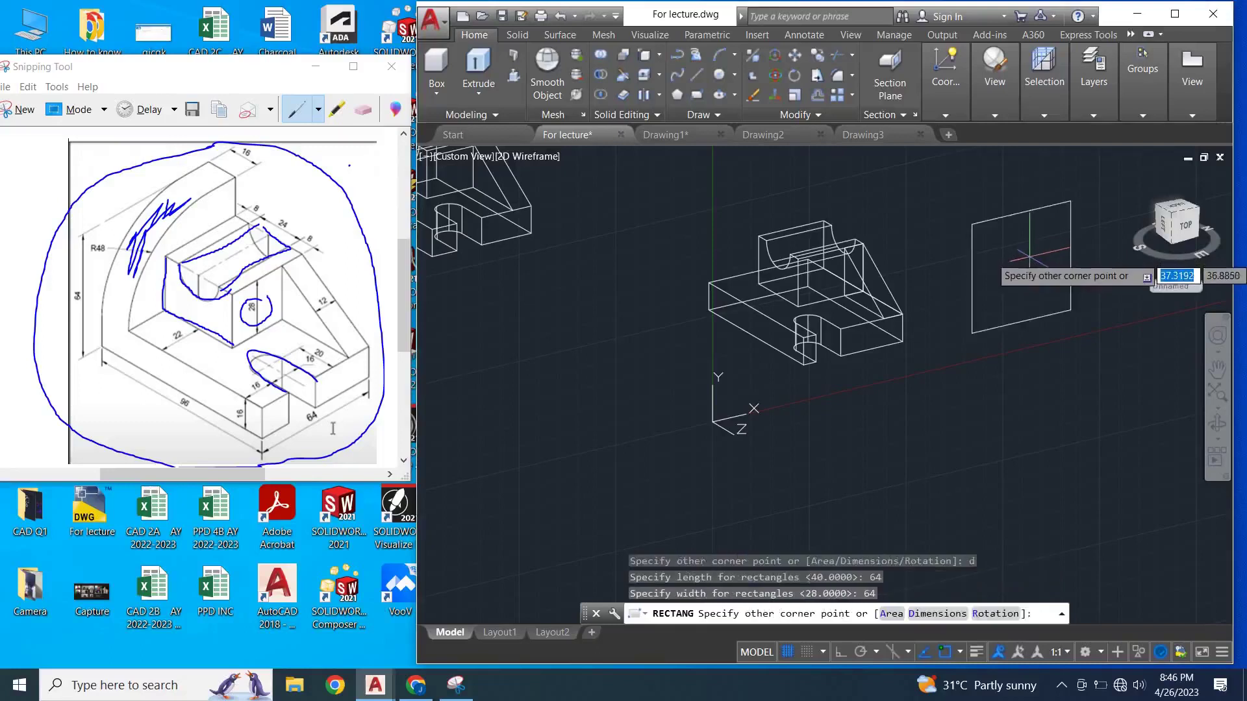
click(1074, 279)
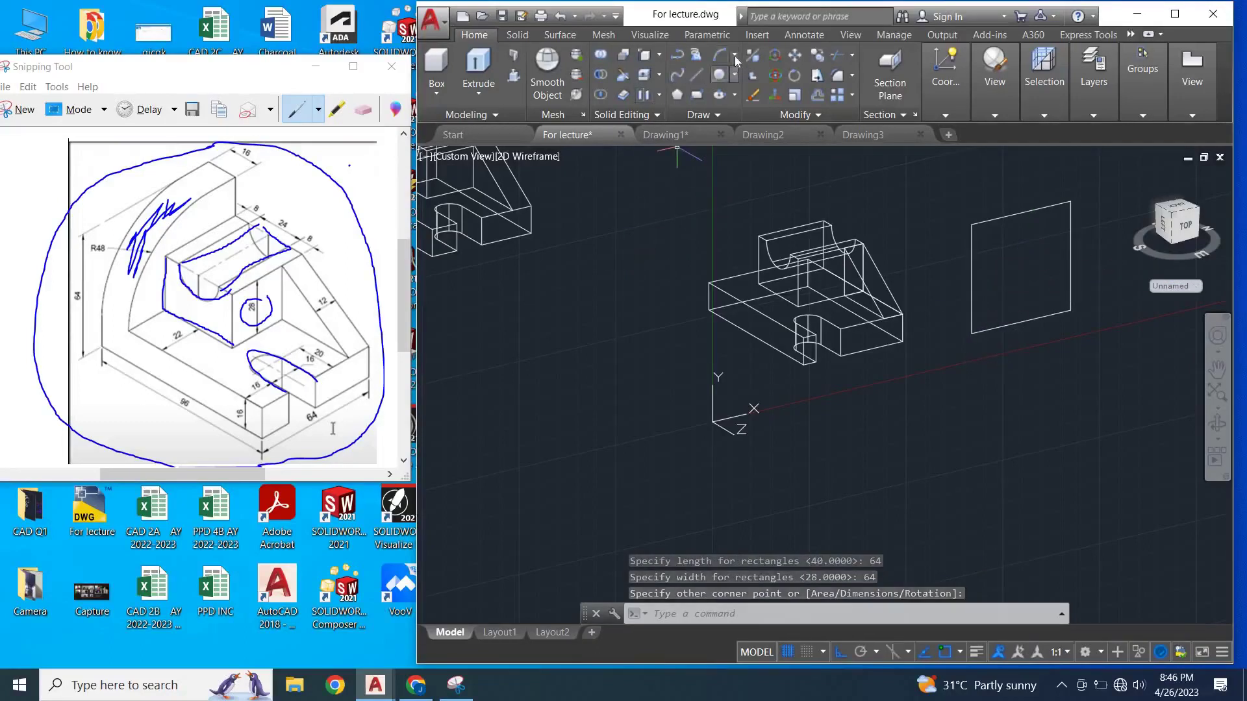
- Attempt a radius-48 fillet on the square's corner; the attempts fail and are cancelled
click(844, 77)
text(48)
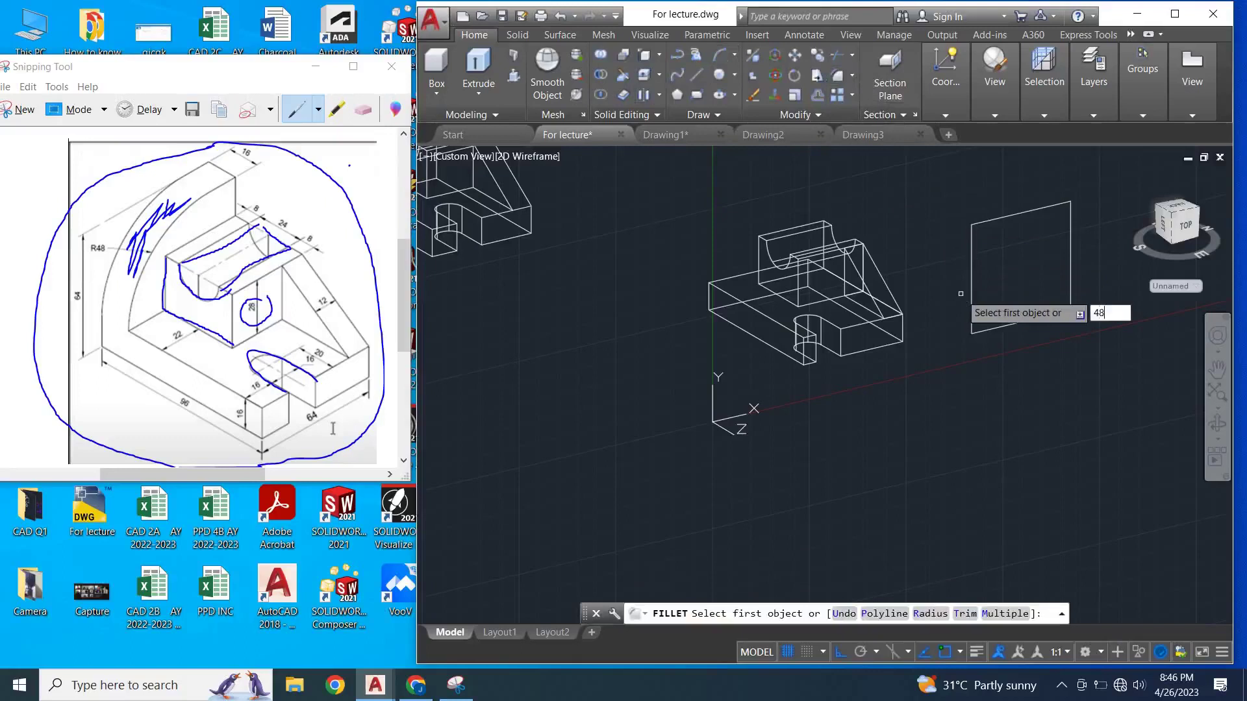
key(Return)
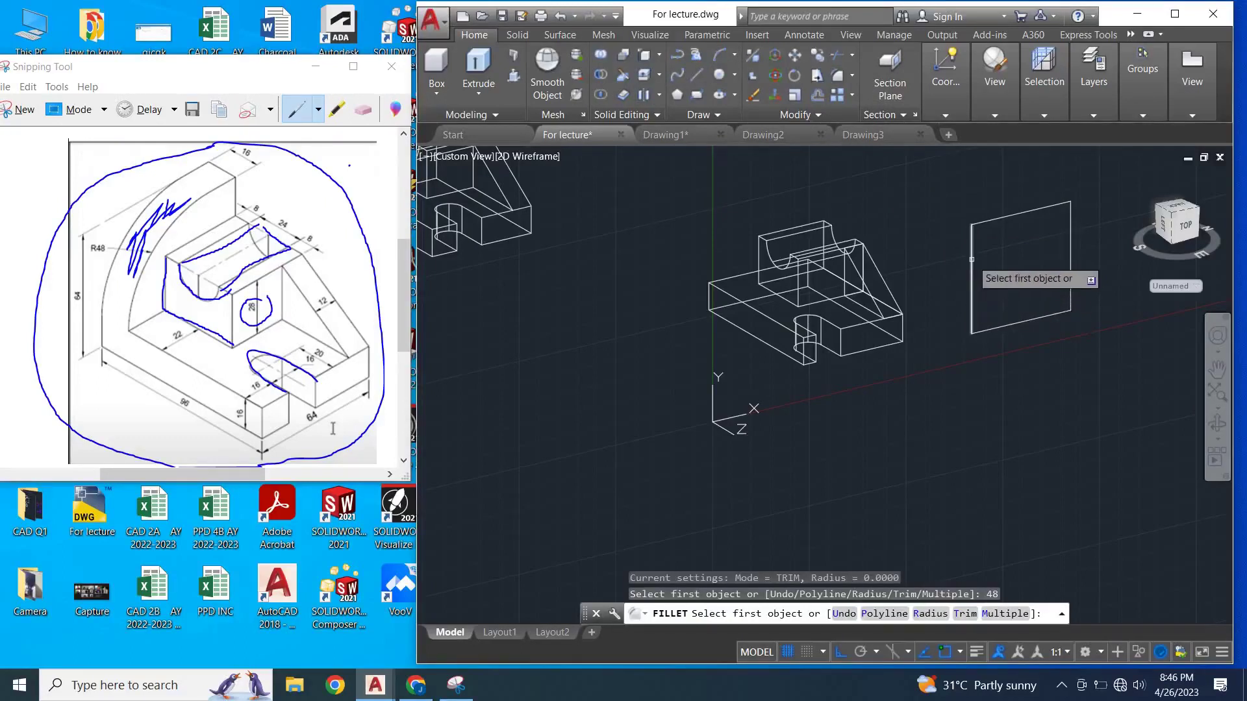
click(971, 260)
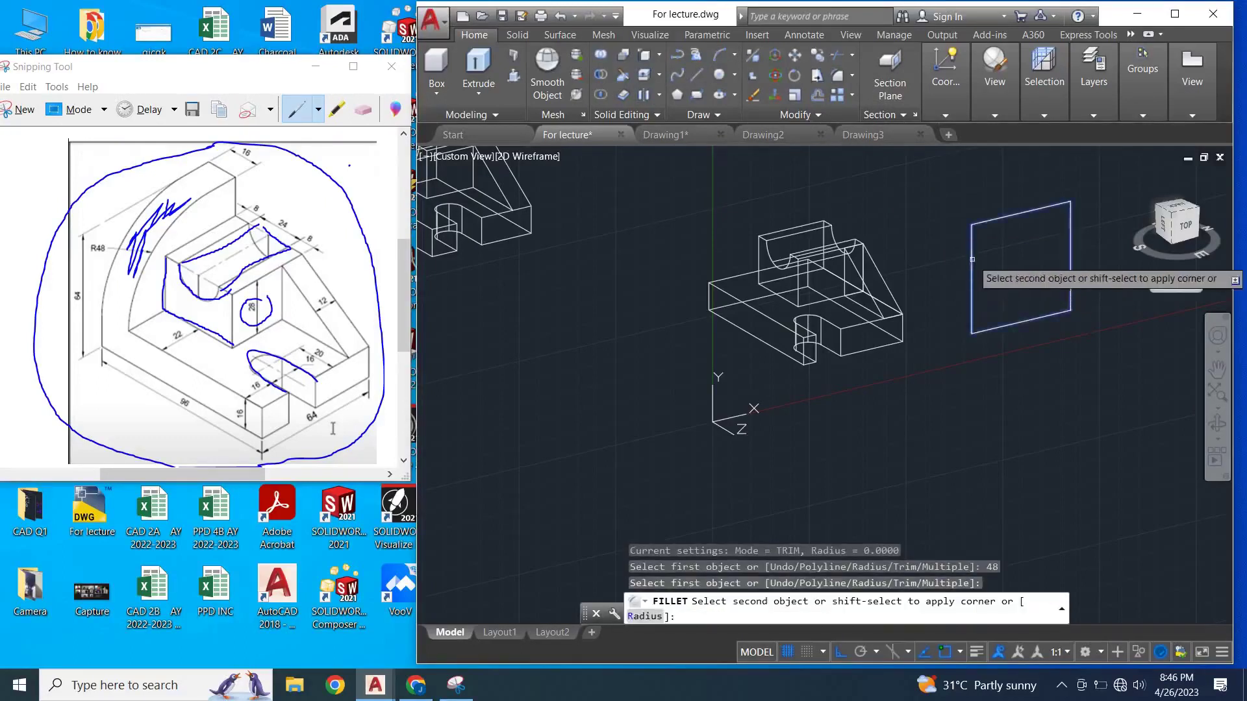
click(993, 219)
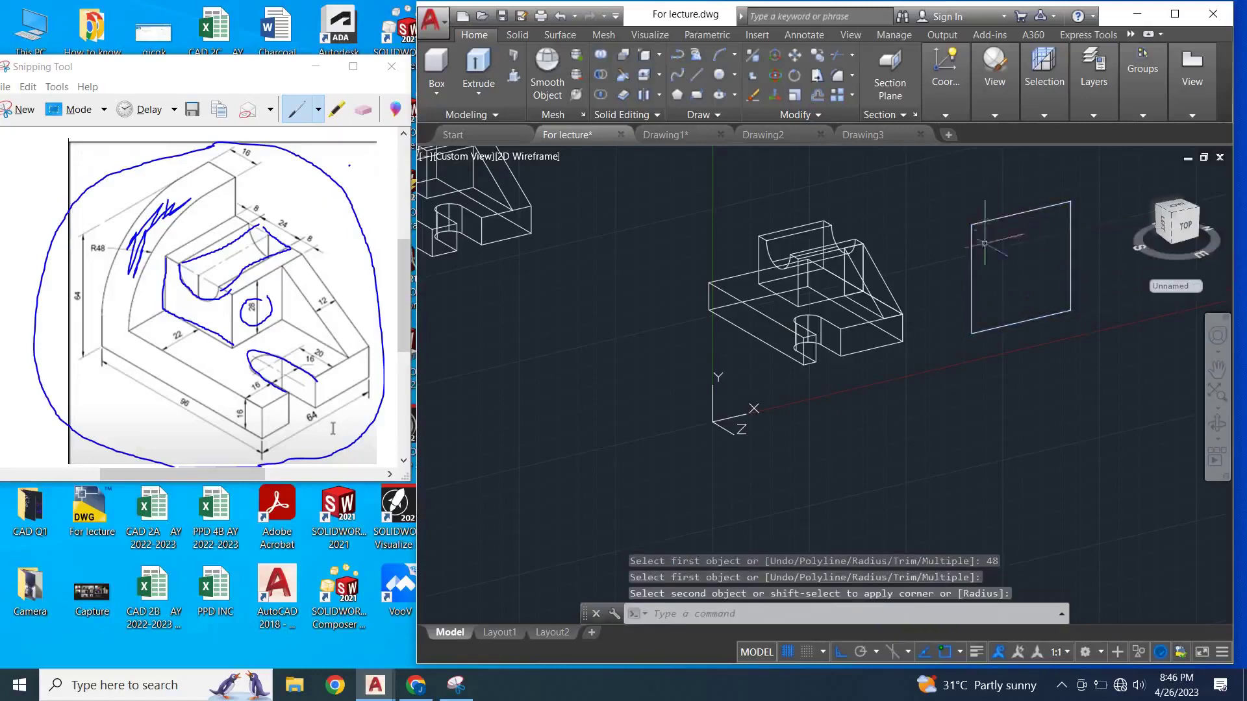
click(838, 75)
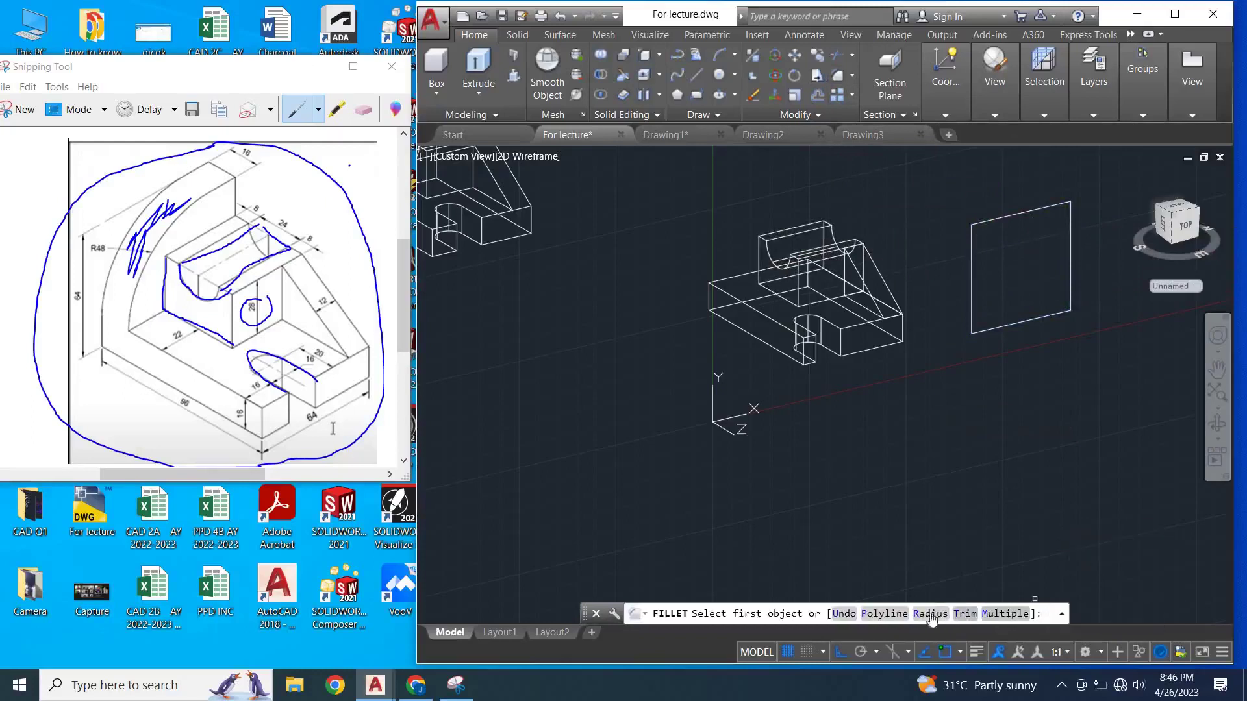
text(R)
key(Return)
text(48)
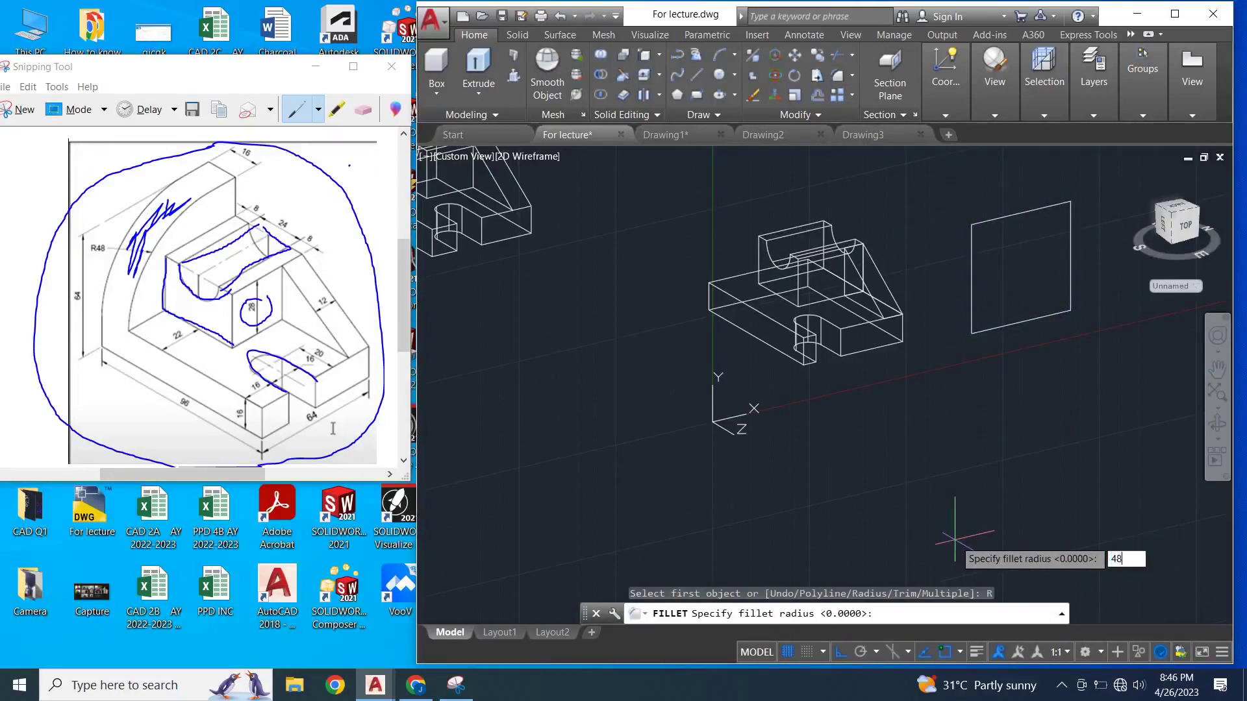
key(Return)
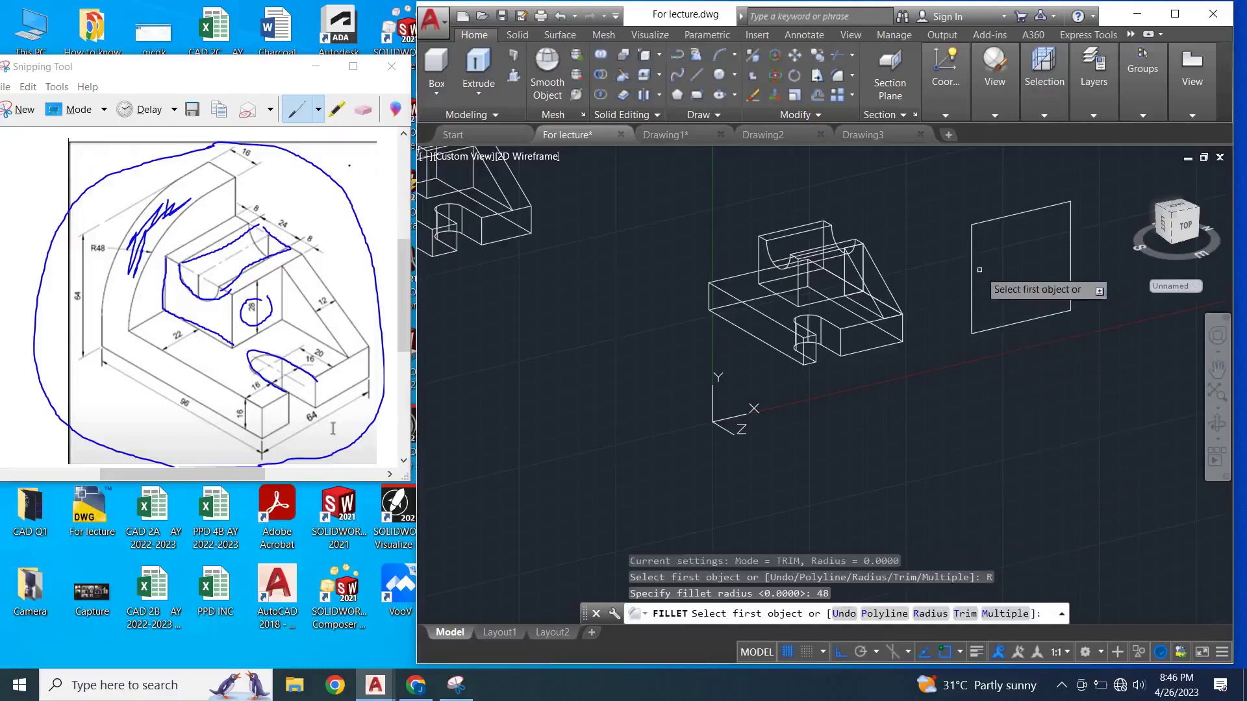
click(972, 257)
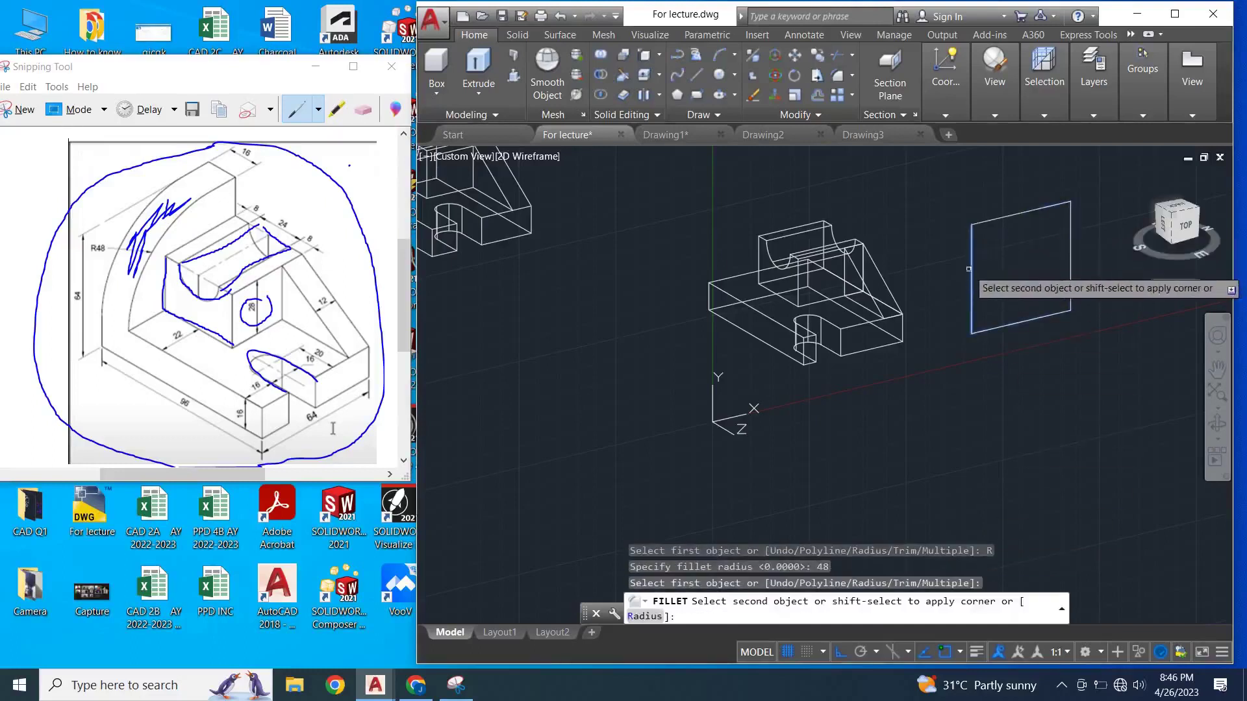
click(970, 268)
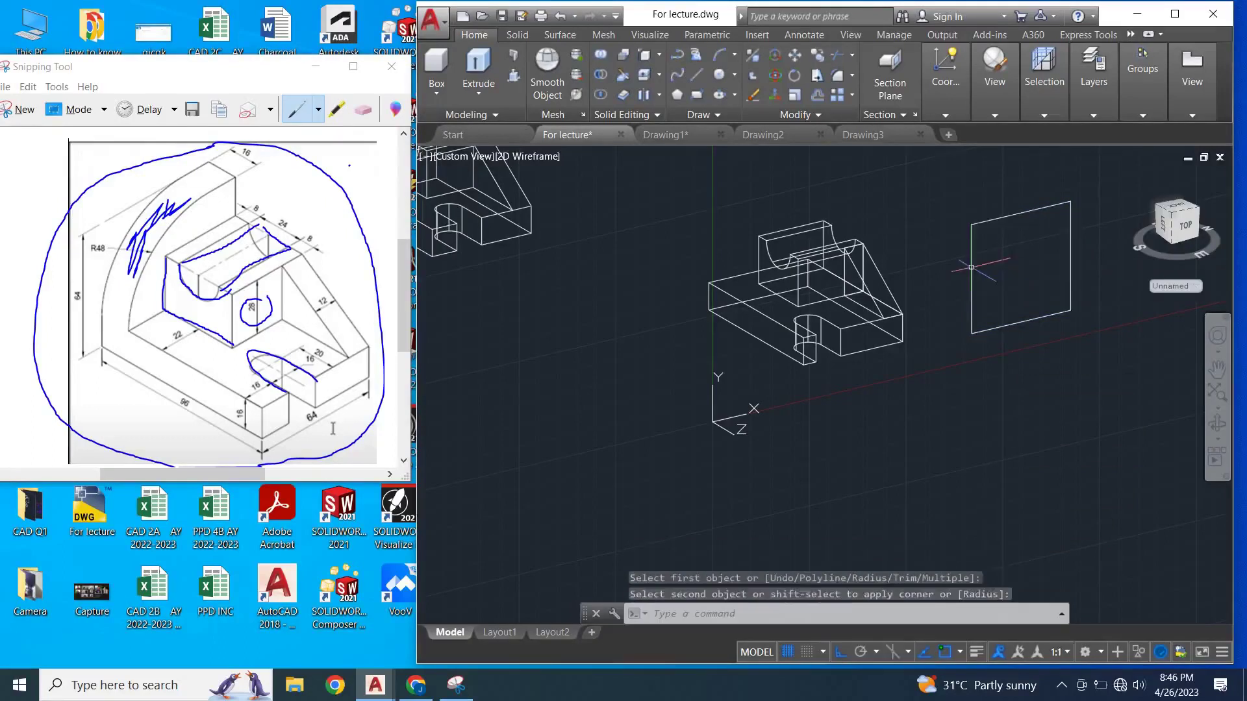
click(971, 266)
key(Escape)
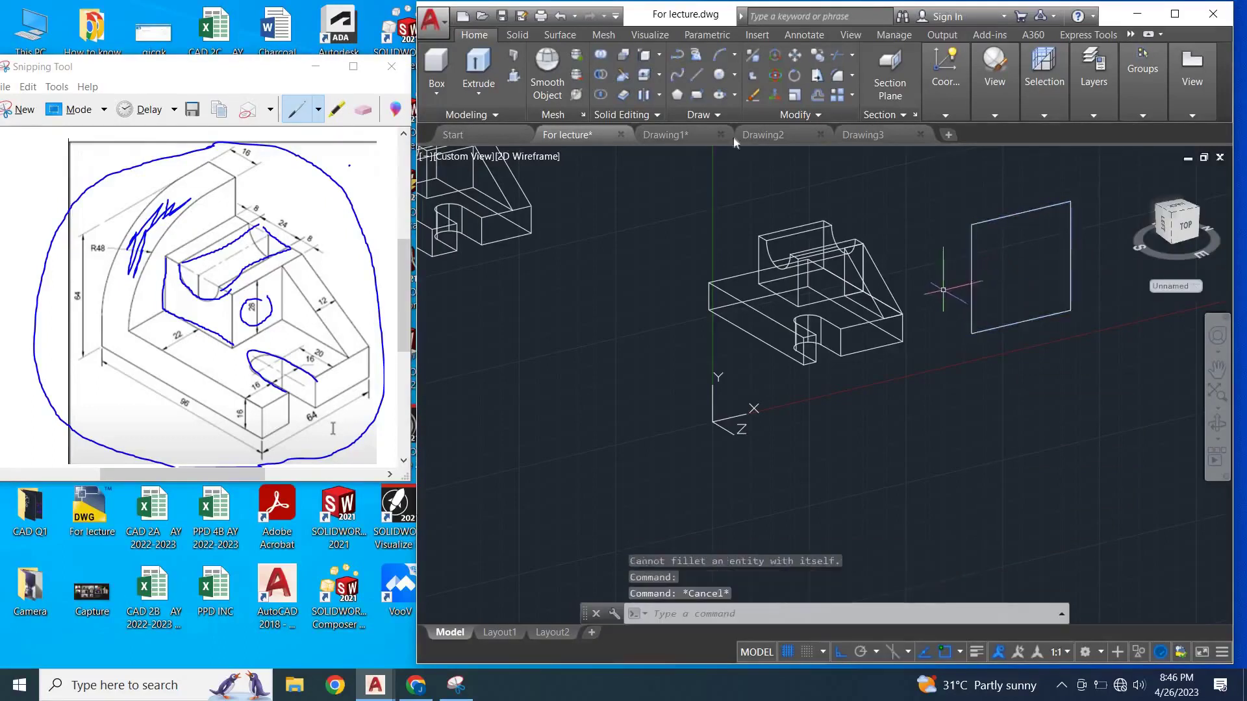
- Fillet the square's left and top edges with radius 48 into a quarter-round profile
click(838, 80)
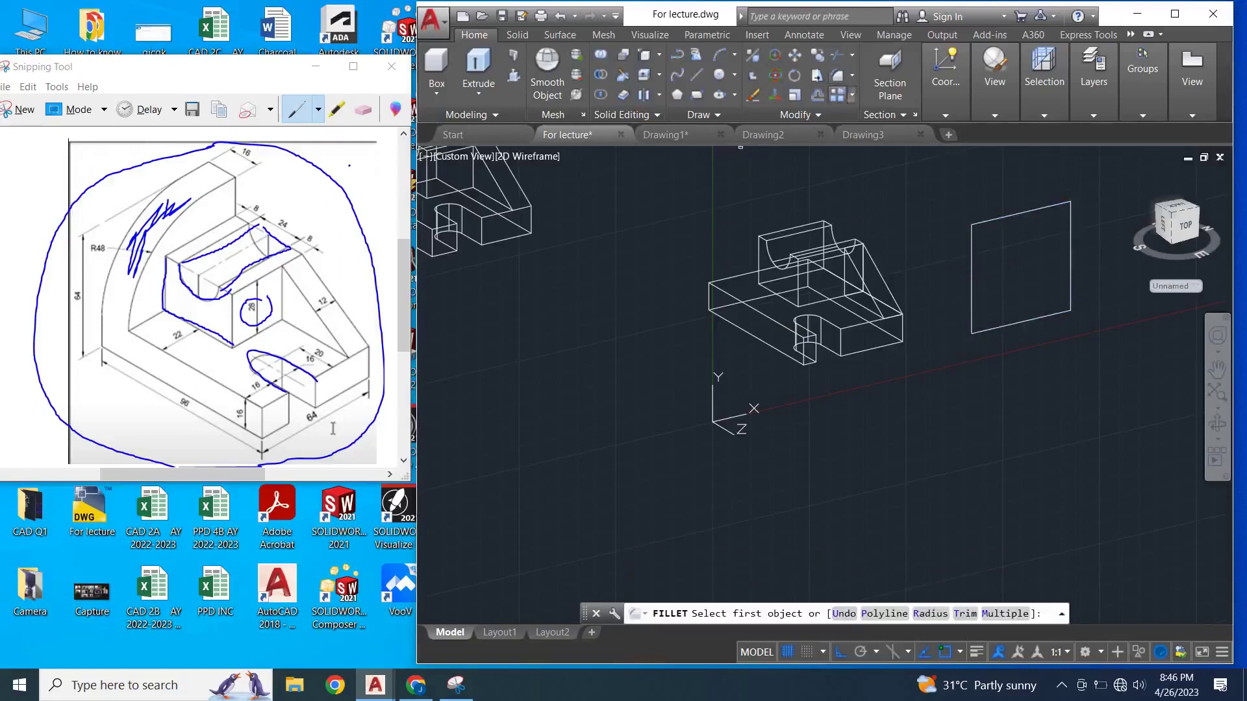
click(934, 613)
text(48)
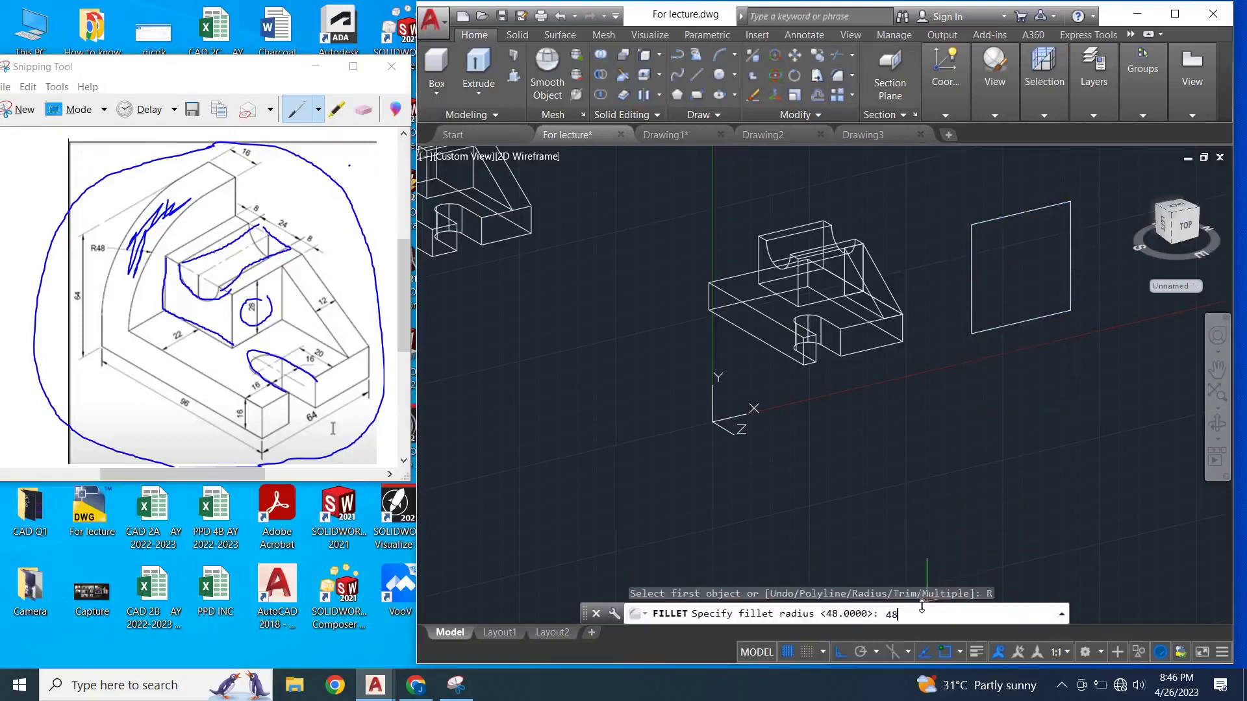
key(Return)
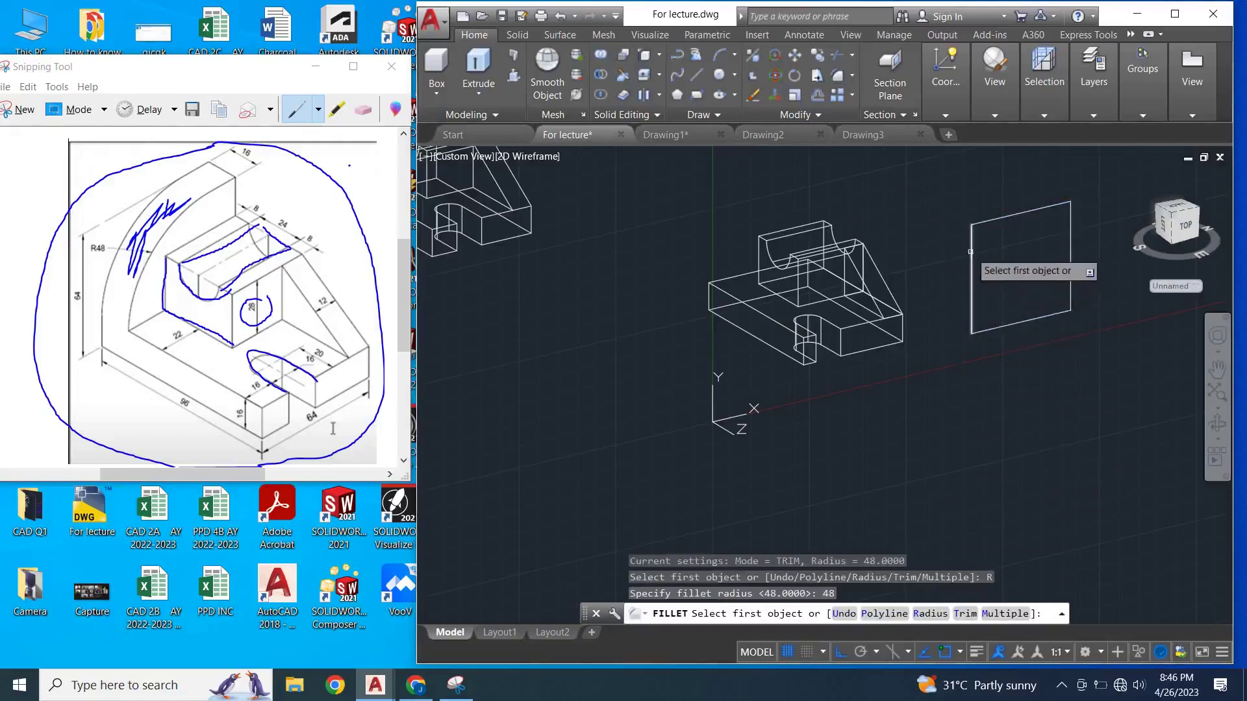
click(971, 252)
click(1023, 212)
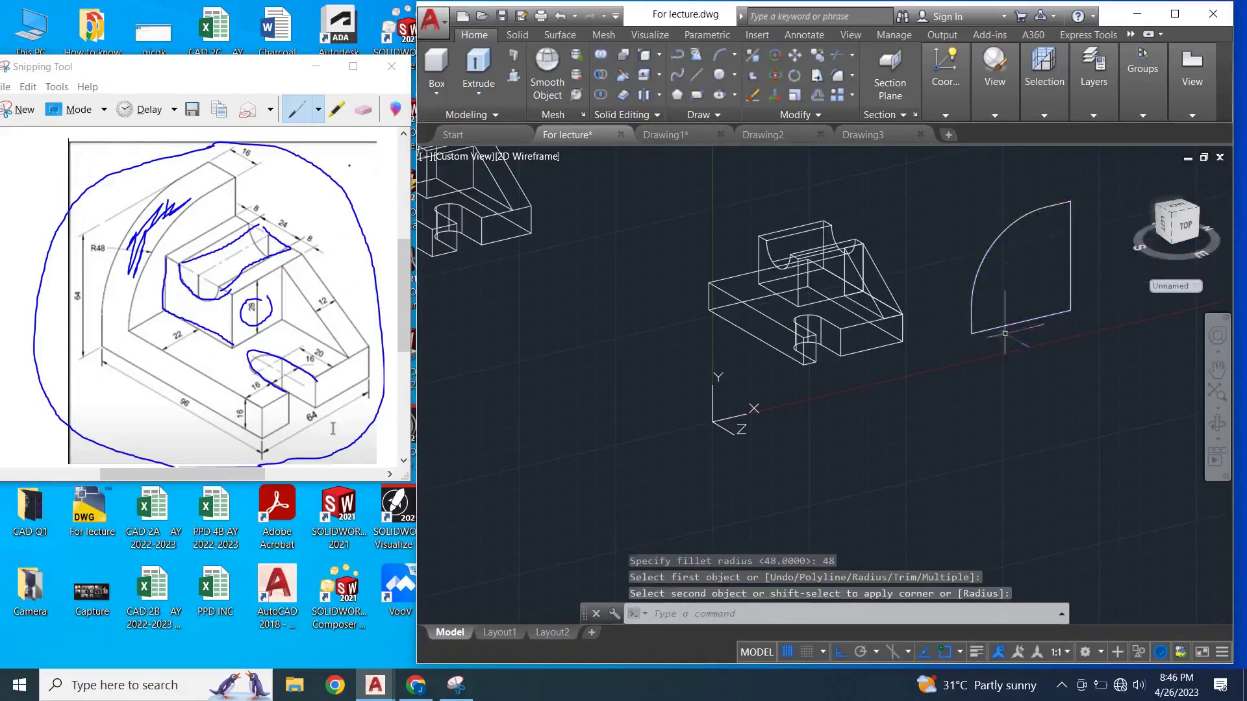
click(1042, 317)
key(Escape)
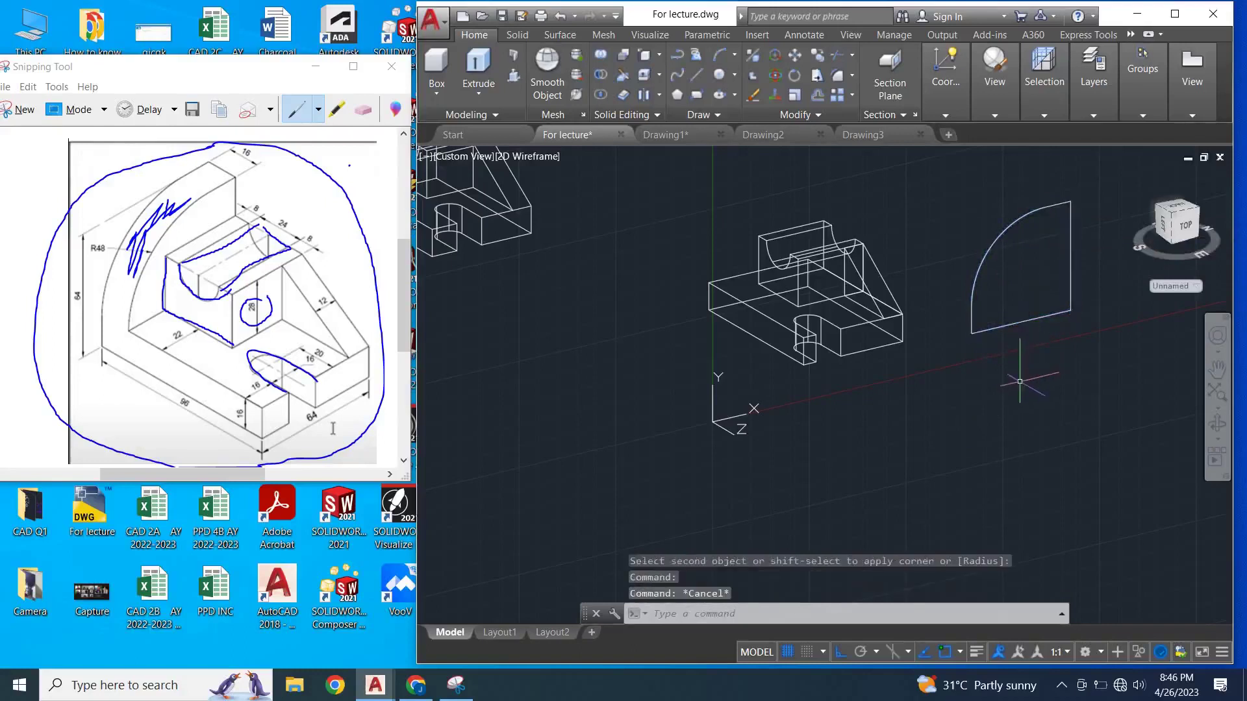
- Extrude the quarter-round profile 16 units into a solid curved wall
click(479, 72)
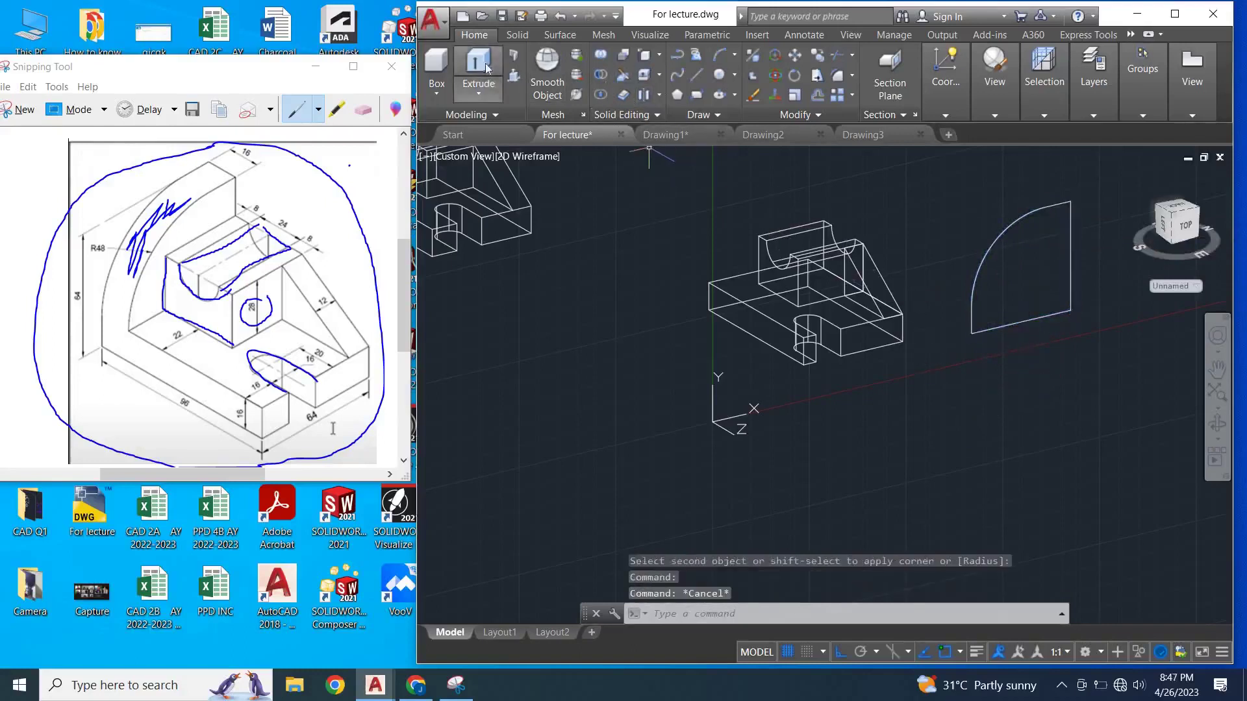
click(992, 328)
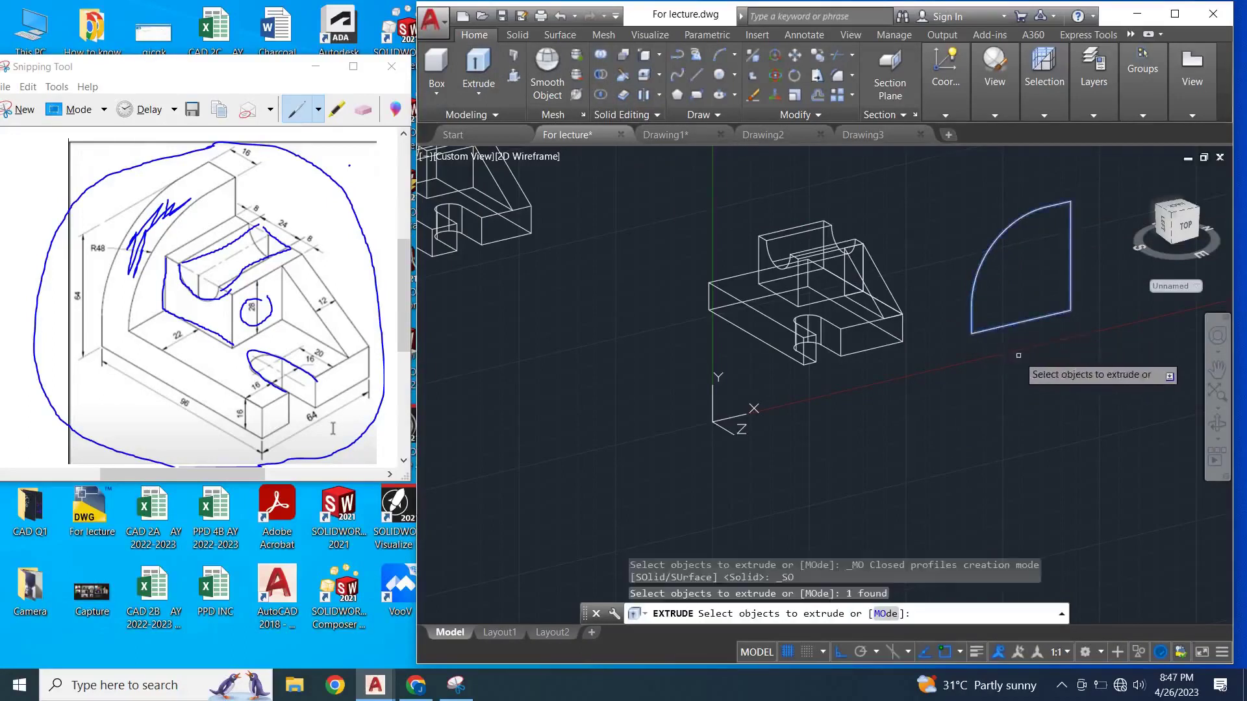
key(Return)
text(16)
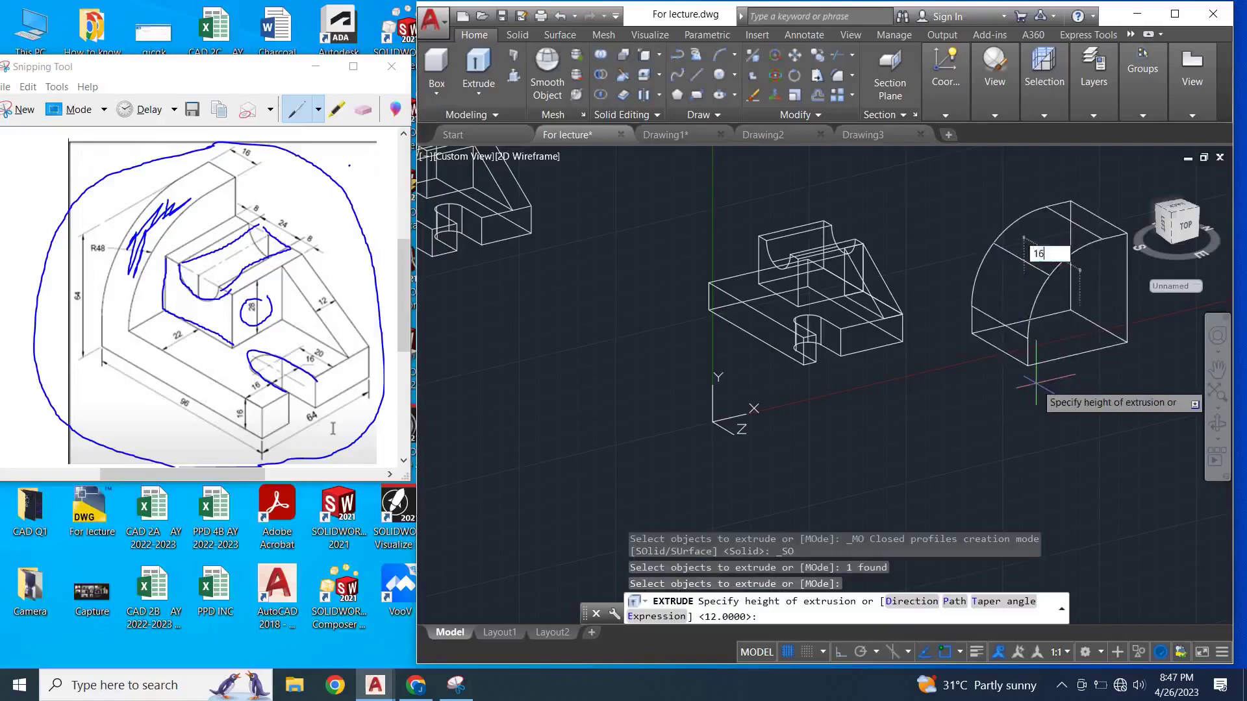
key(Return)
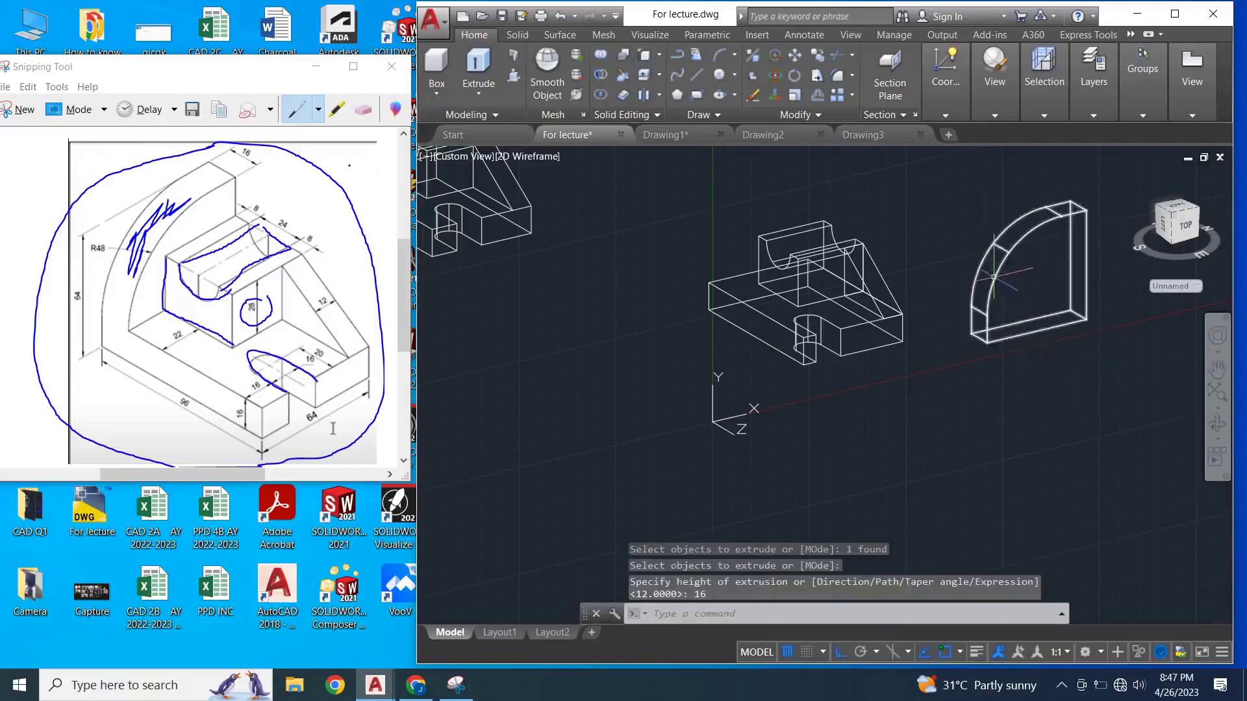
click(988, 283)
- Move the quarter-round solid onto the base block's left corner, behind the cradle block
right_click(1034, 365)
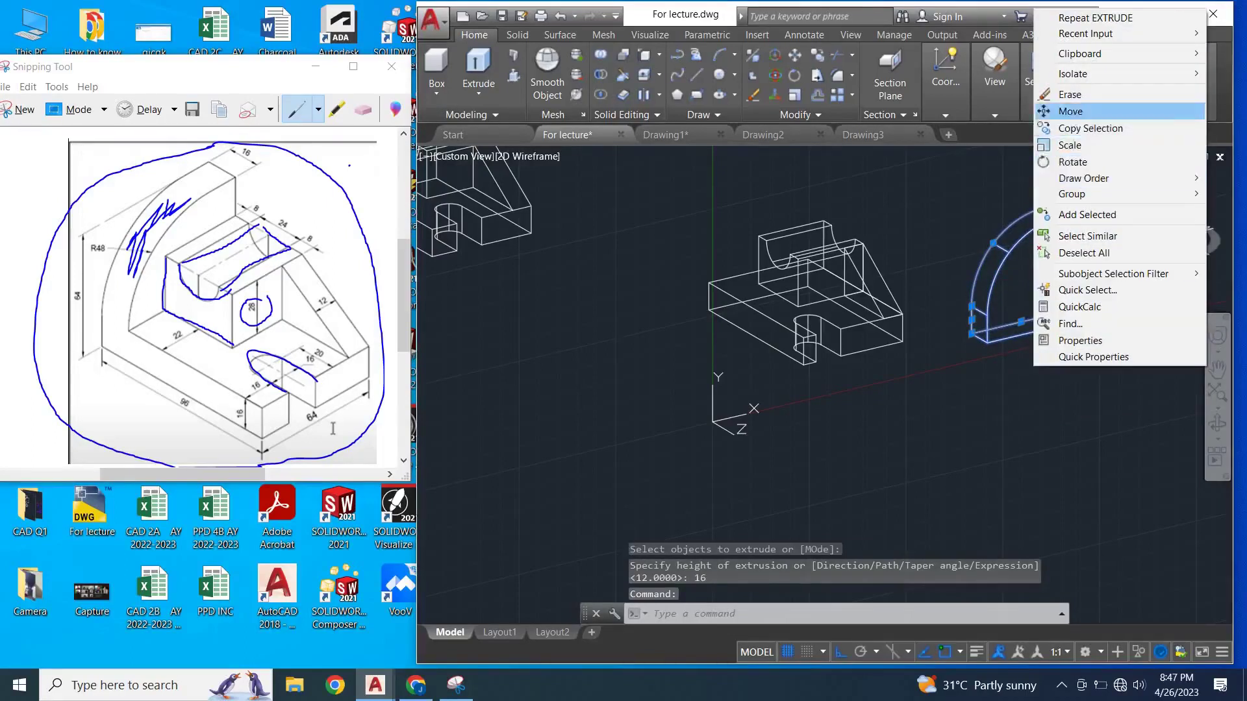
click(1072, 113)
click(972, 334)
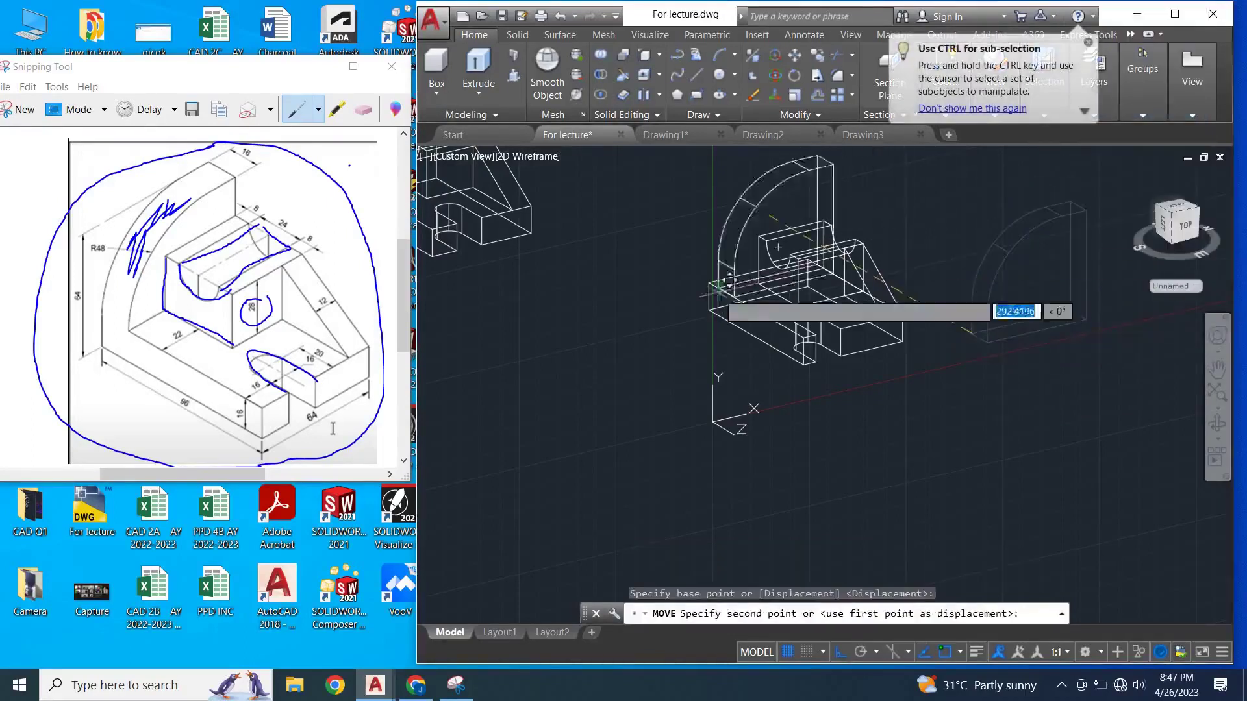
click(710, 310)
middle_drag(955, 288, 916, 334)
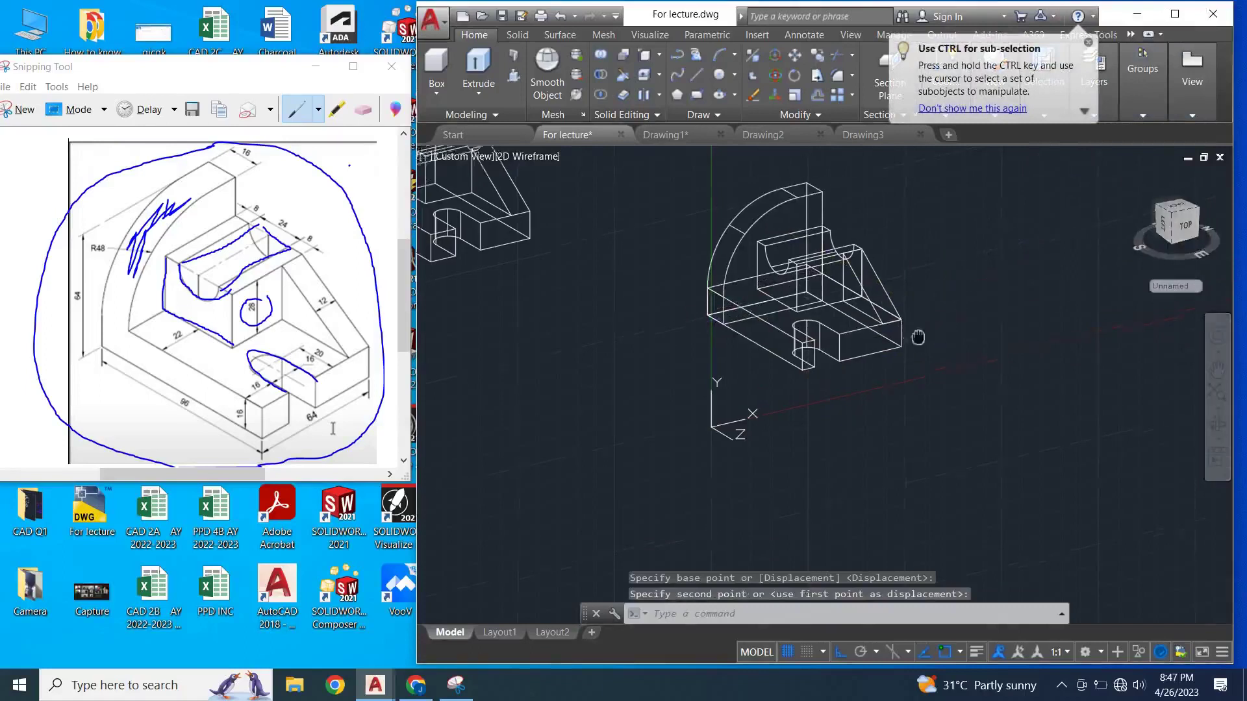
mouse_move(1043, 83)
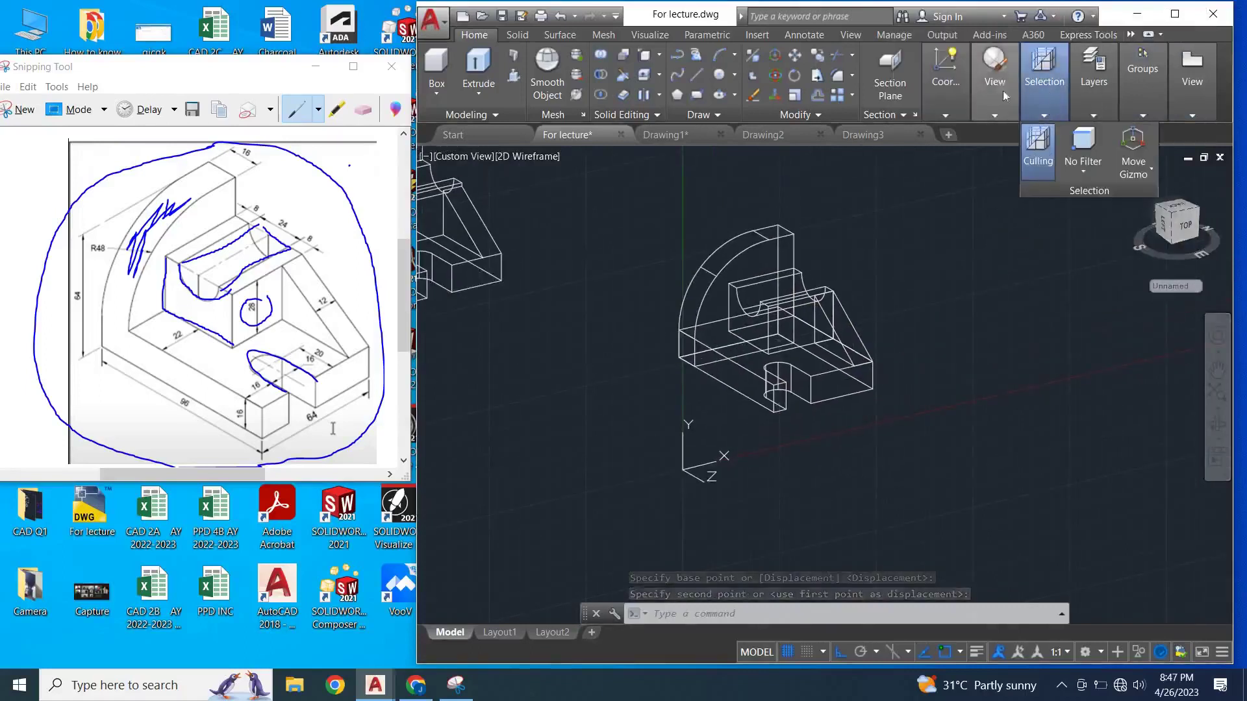
- Switch the visual style to Shades of Gray and orbit to inspect the models
mouse_move(995, 73)
click(1018, 133)
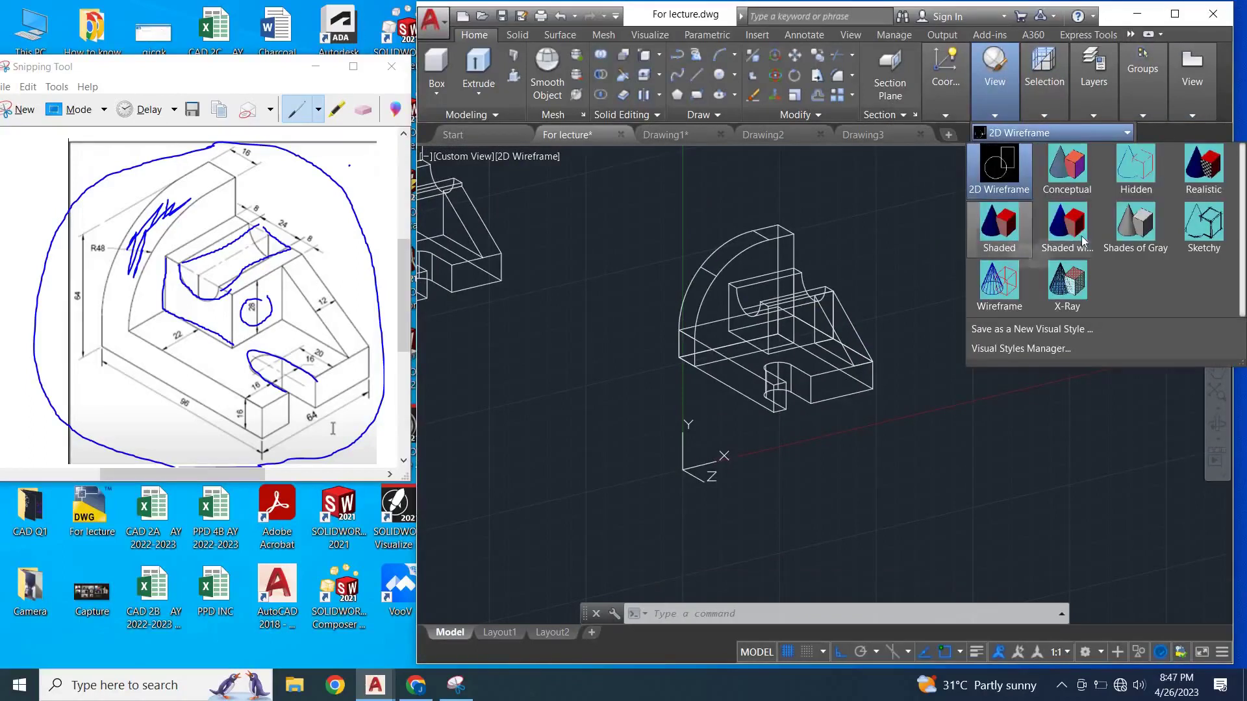
click(1136, 227)
scroll(946, 421, down, 1)
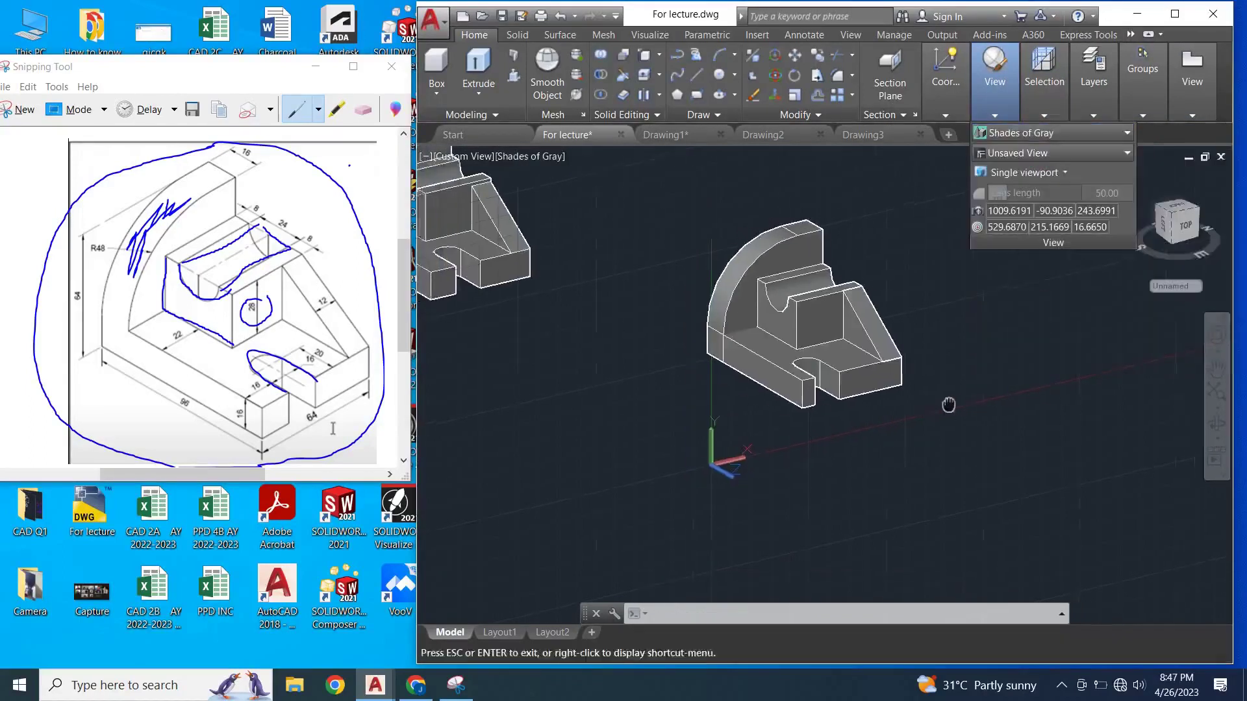
scroll(975, 361, down, 1)
scroll(954, 374, down, 1)
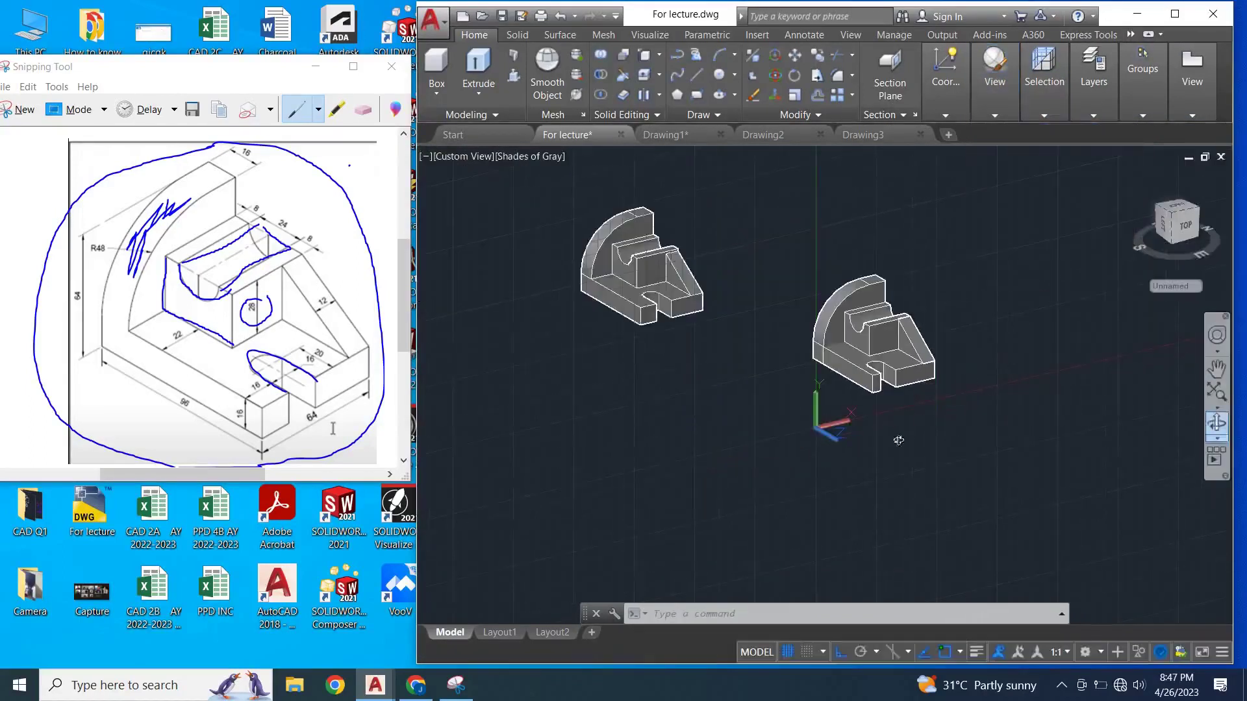
drag(905, 437, 905, 448)
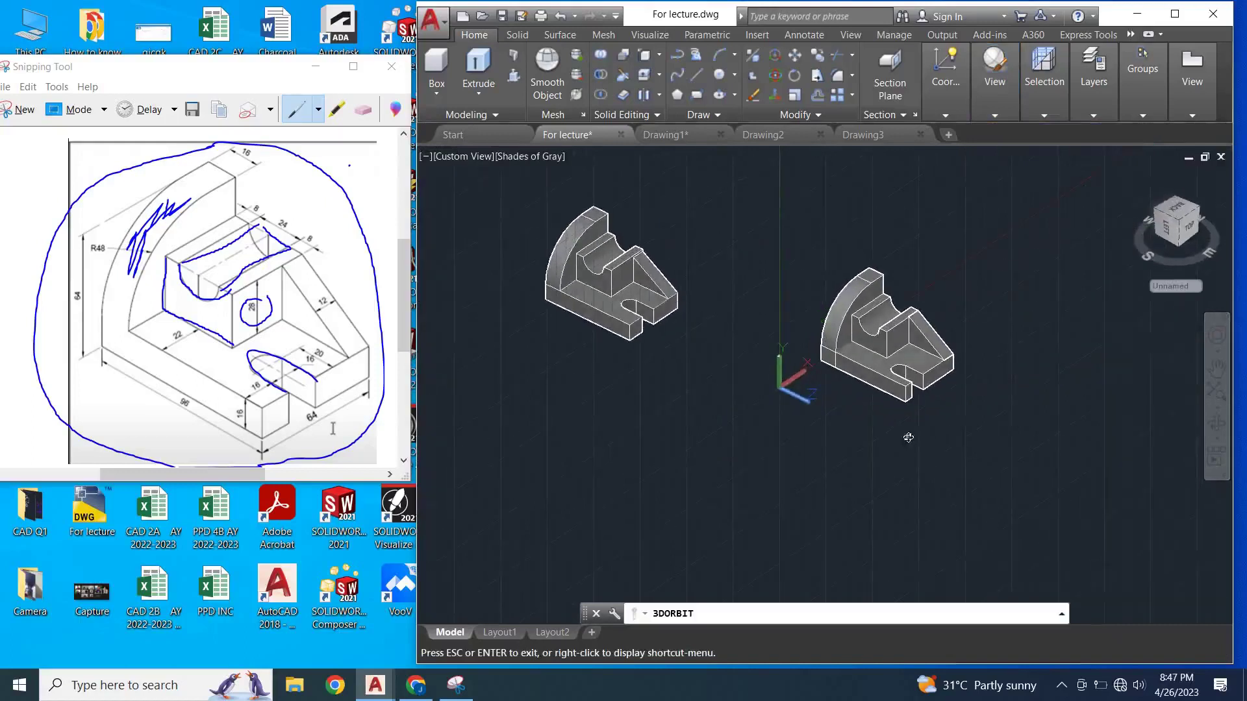
key(Escape)
scroll(856, 373, up, 3)
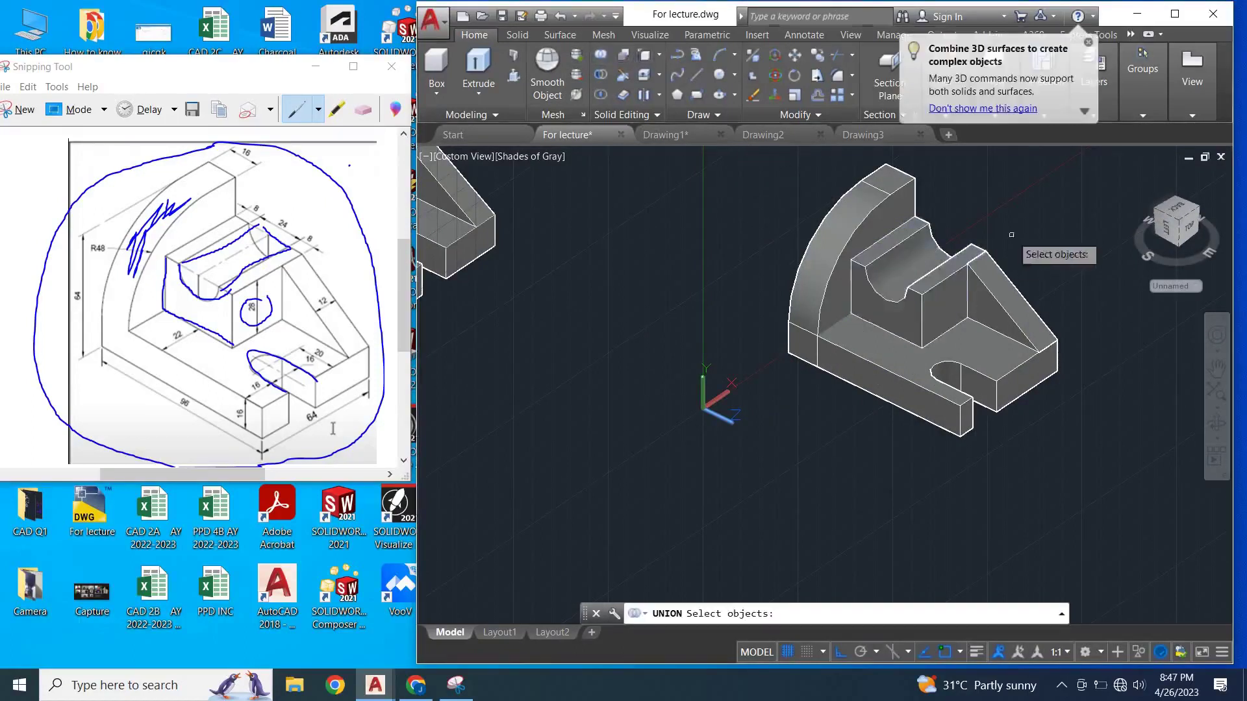
- Crossing-select every bracket solid and union them into one combined solid
drag(1051, 211, 878, 458)
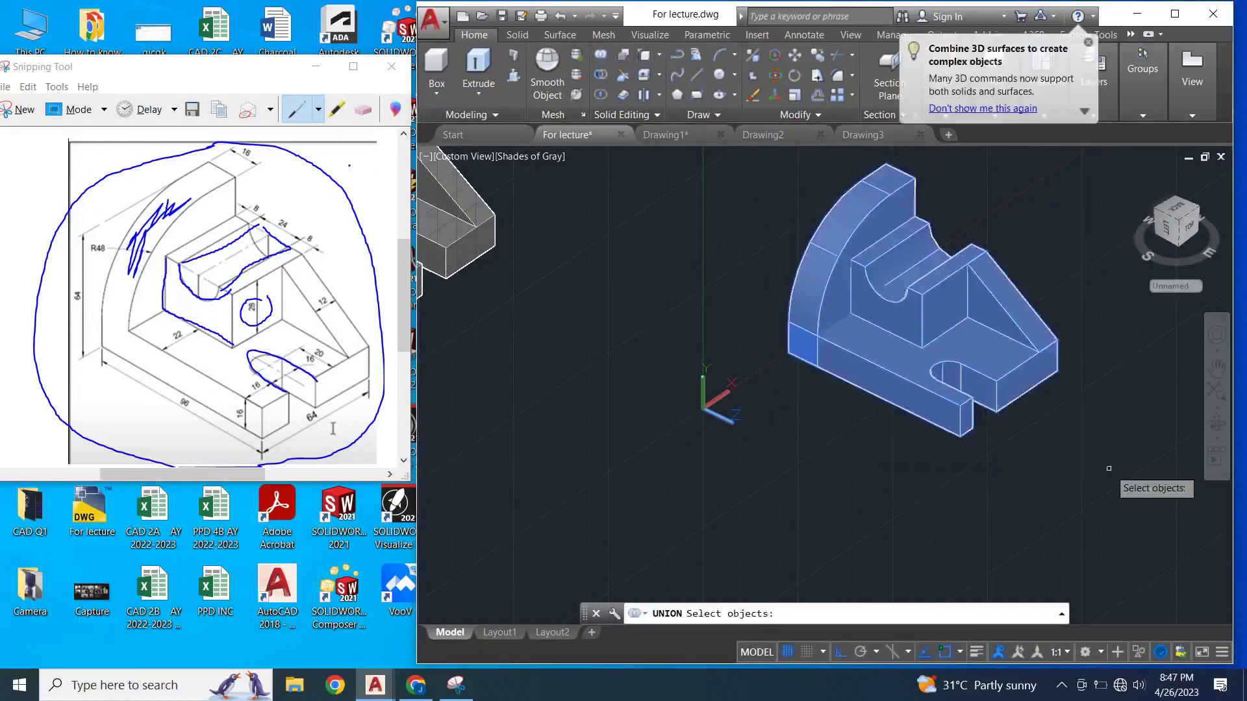
key(Return)
scroll(982, 305, up, 2)
scroll(865, 328, down, 5)
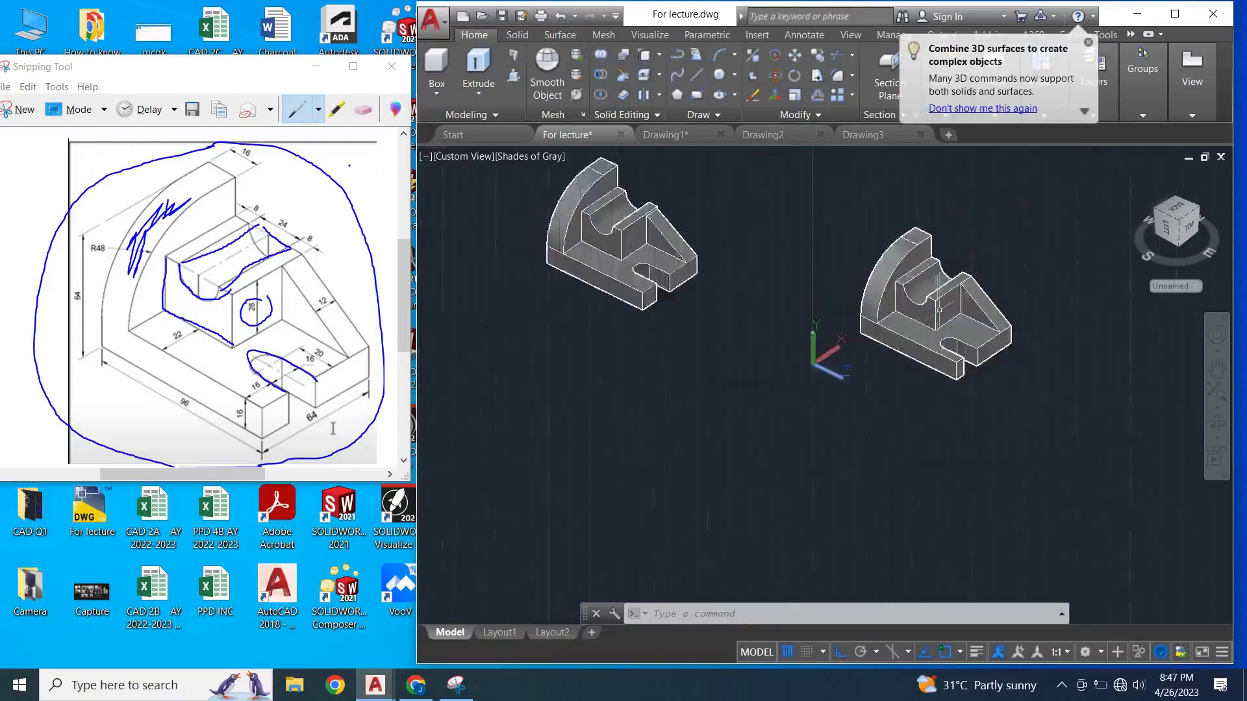
scroll(865, 328, up, 1)
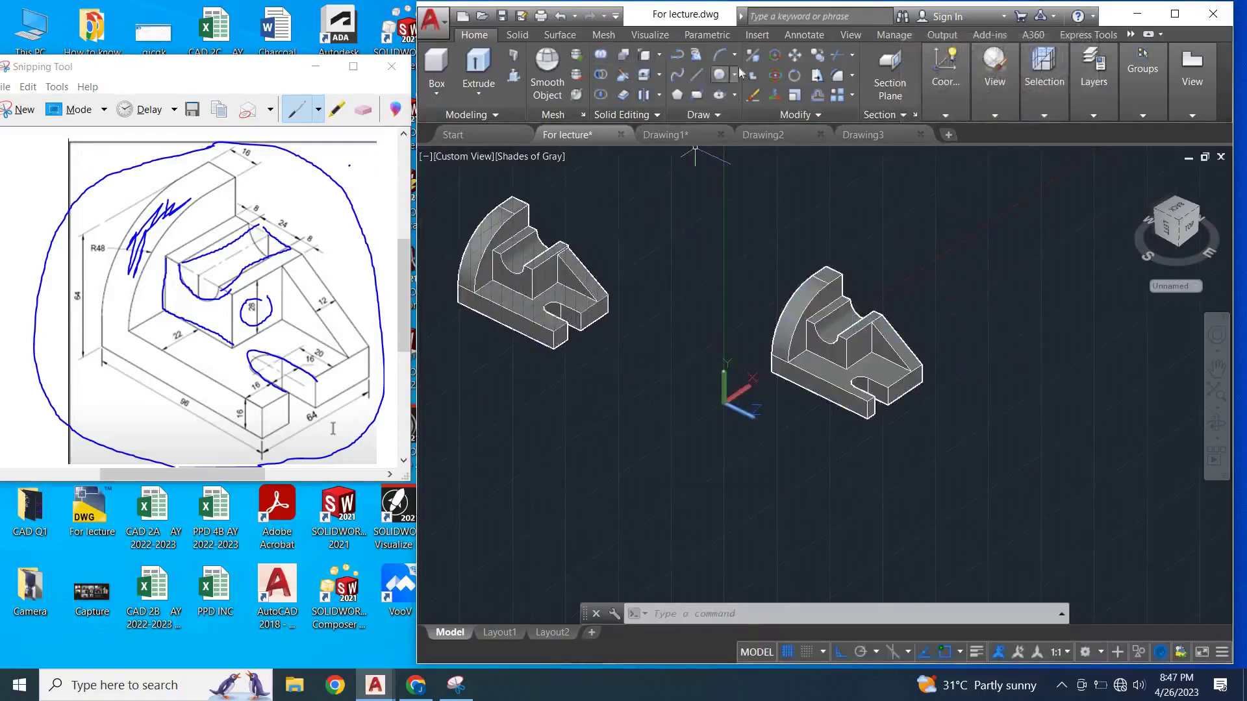
click(850, 80)
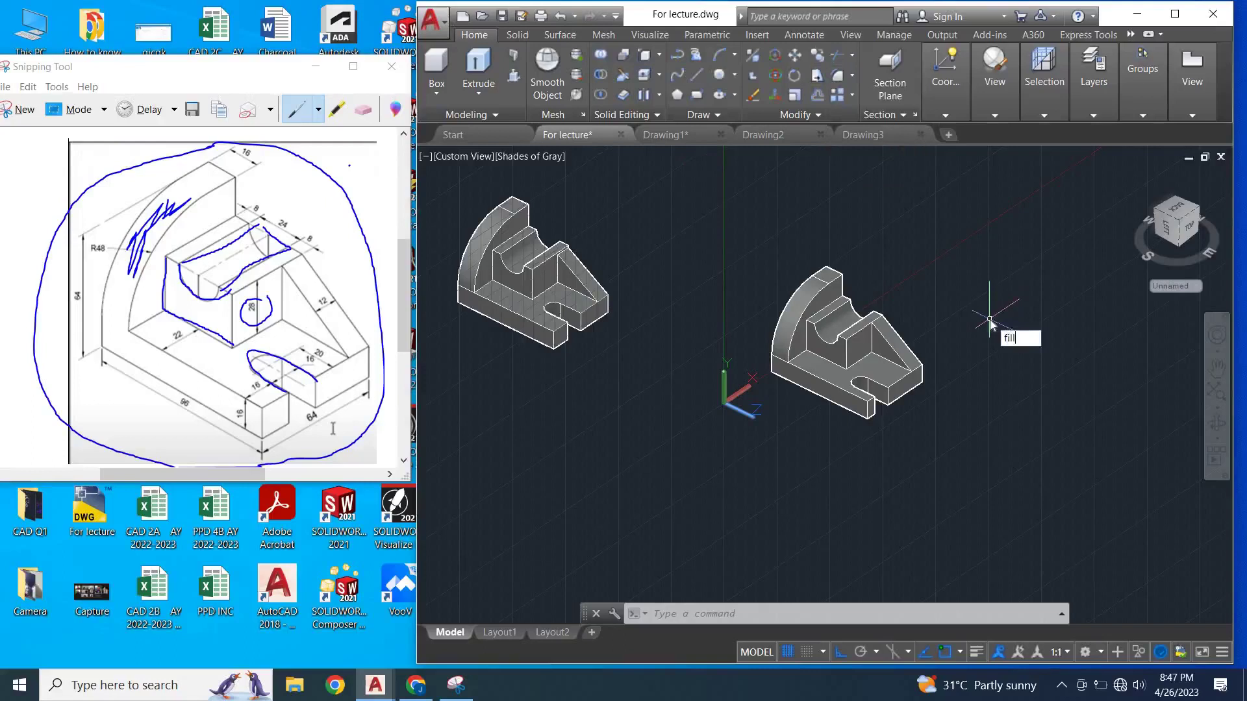
click(1046, 370)
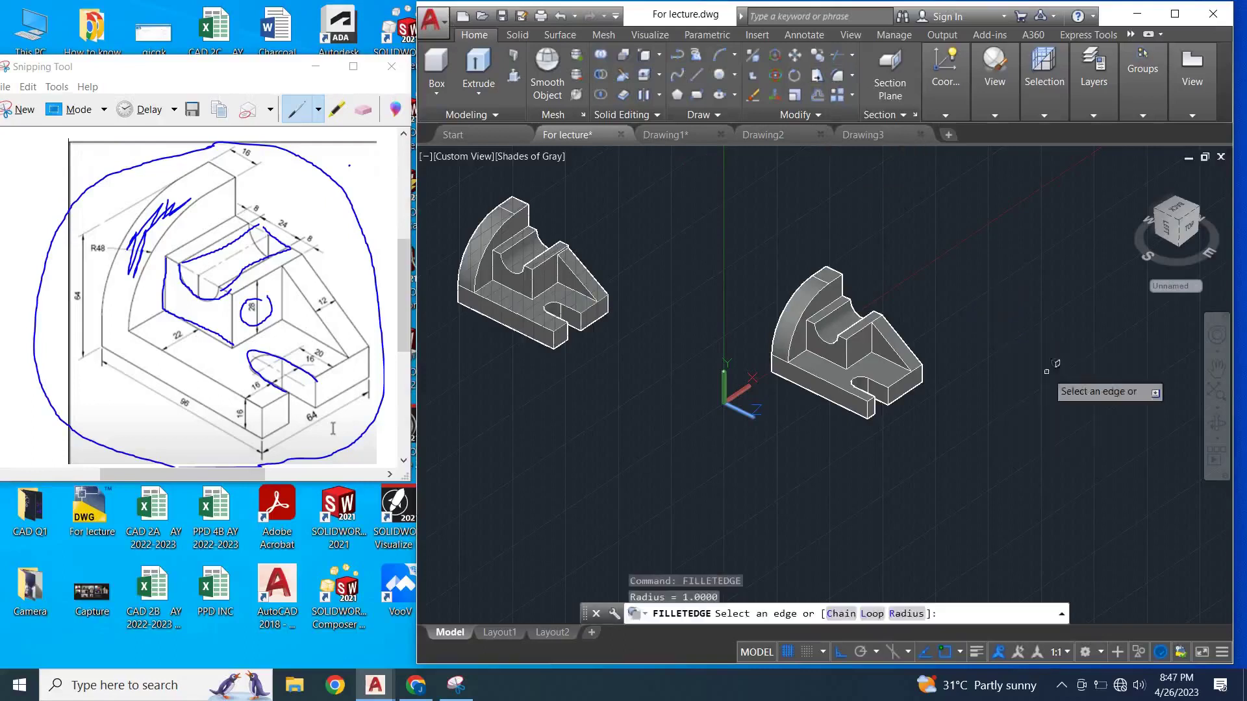
scroll(844, 364, up, 3)
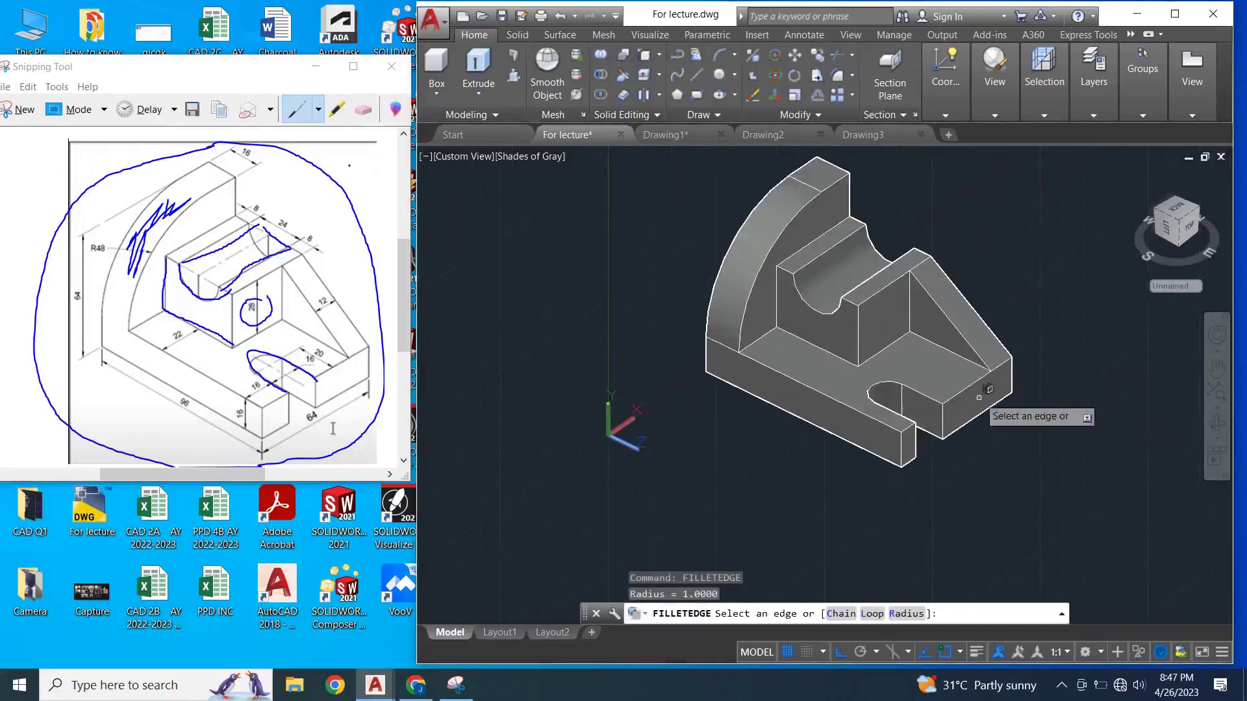
click(960, 346)
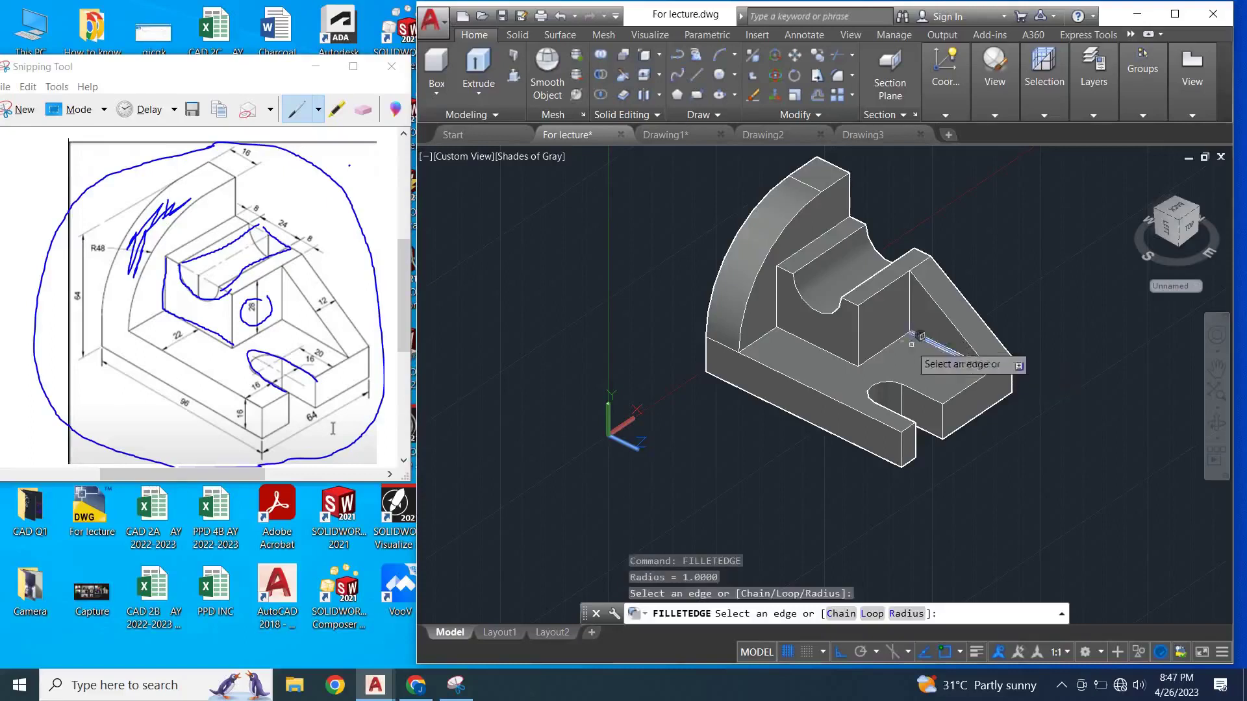
click(877, 354)
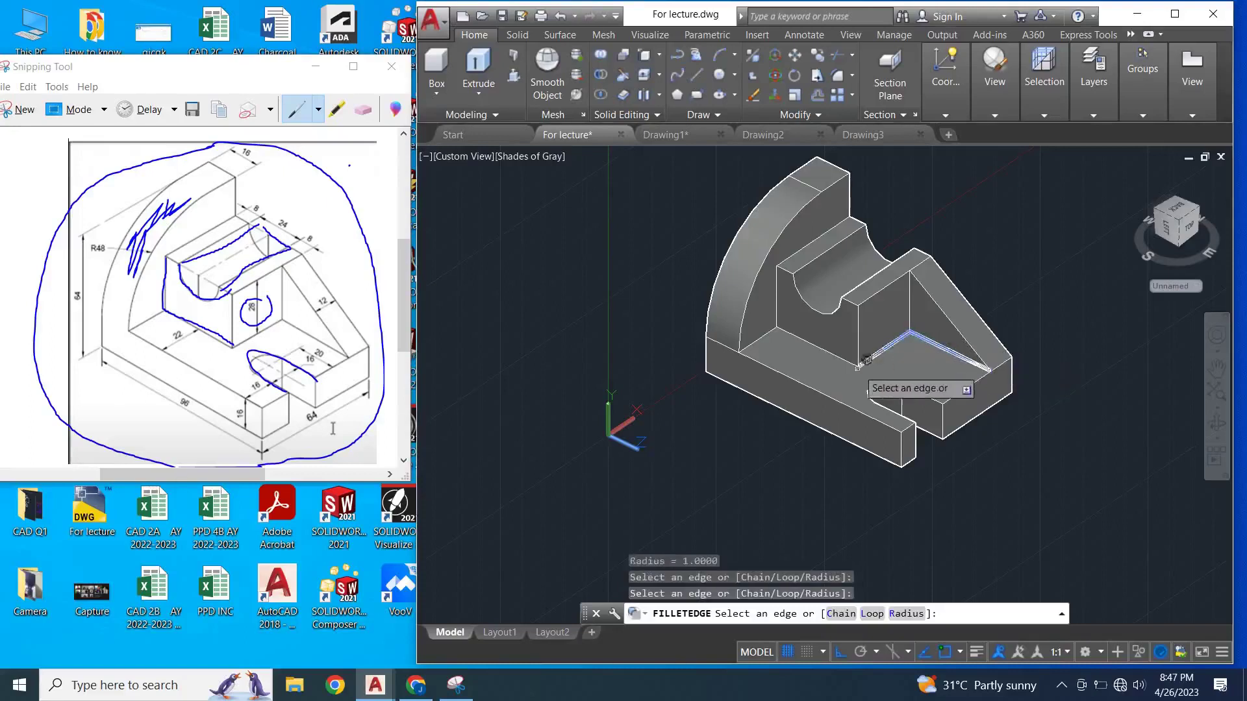
click(850, 351)
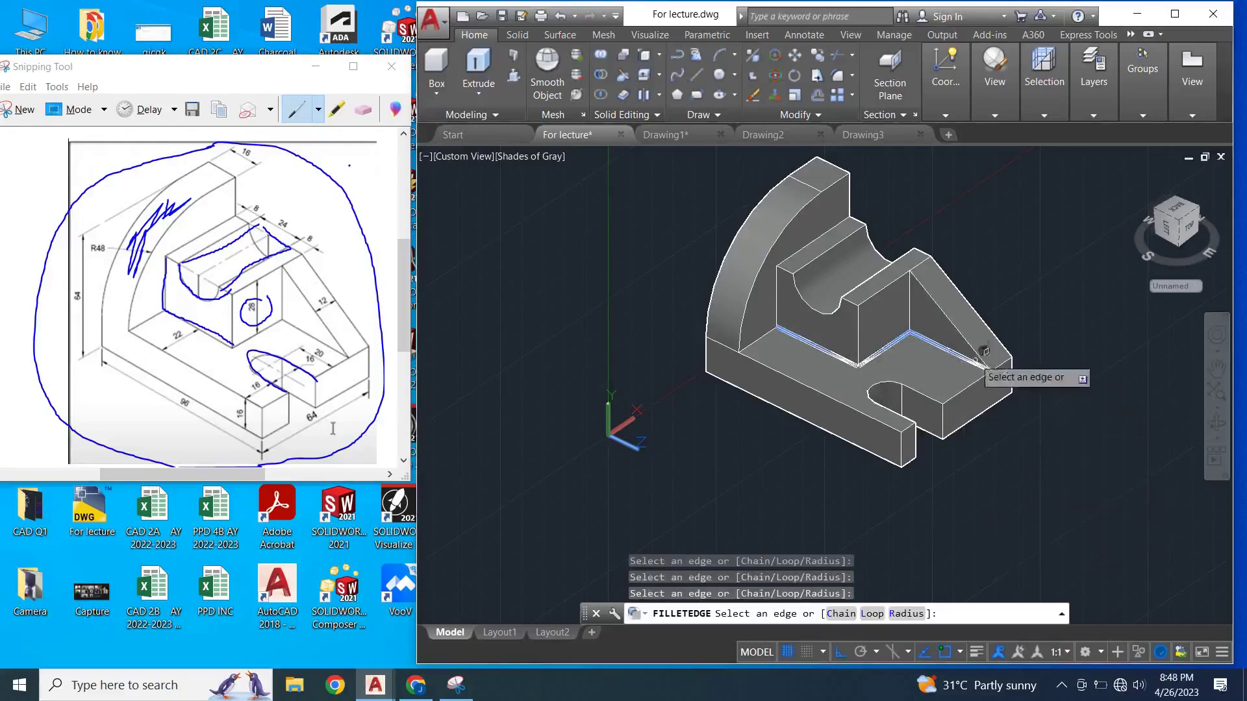
click(955, 326)
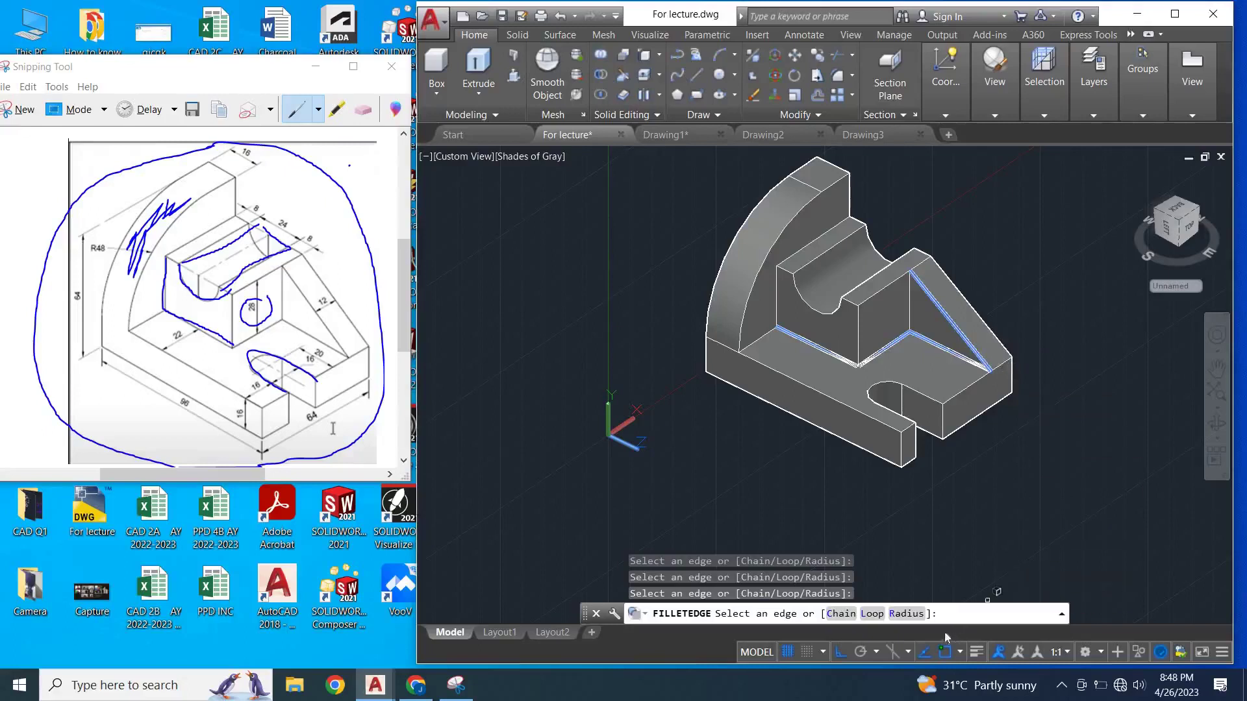
click(916, 614)
text(4)
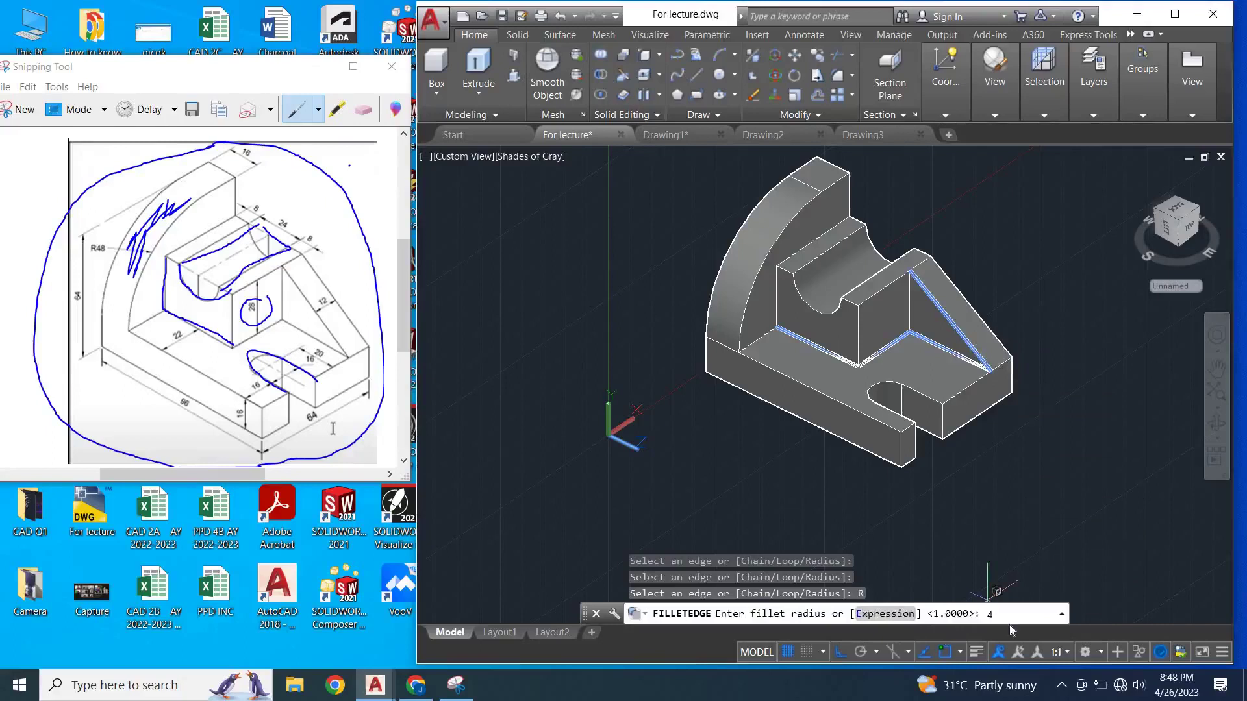
key(Return)
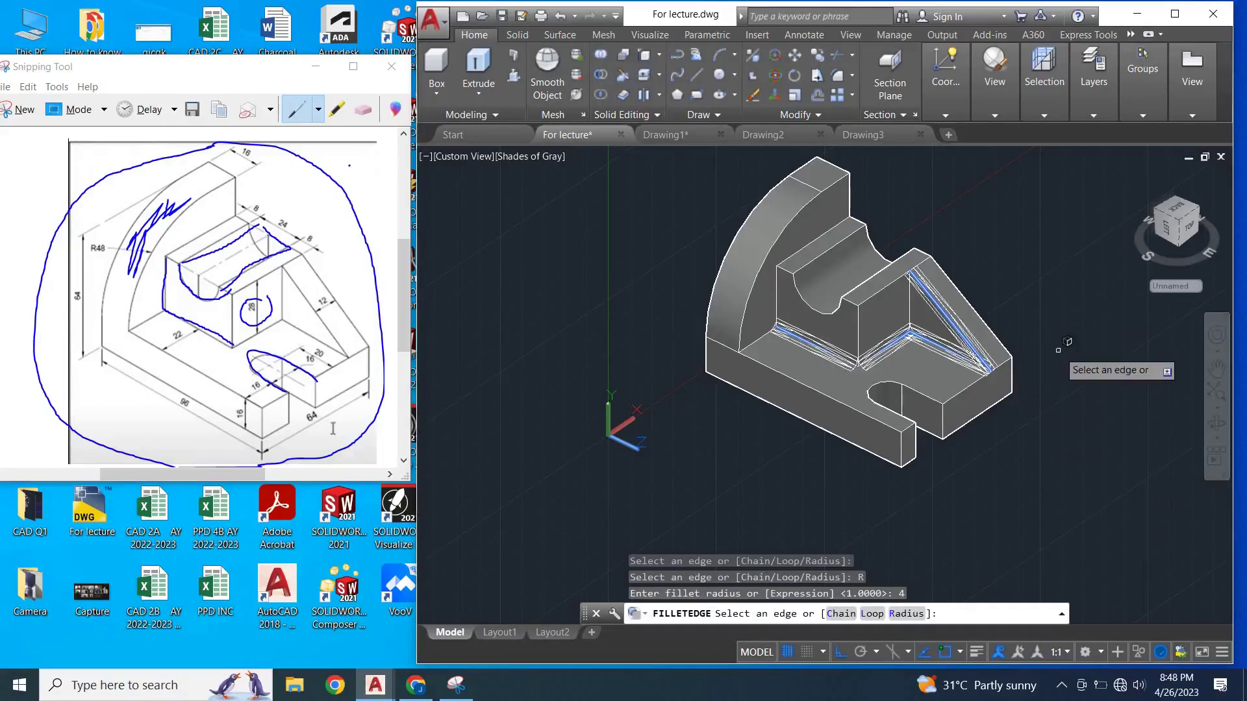
key(Return)
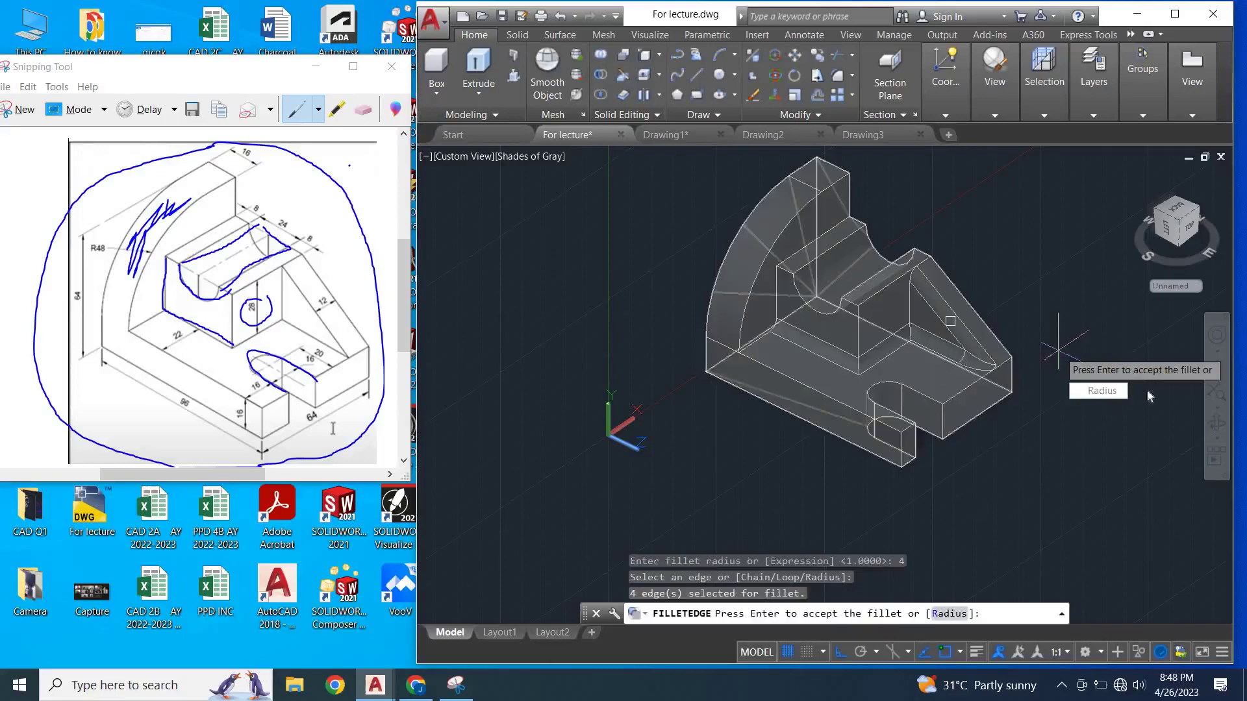
click(1218, 426)
drag(1017, 425, 1200, 426)
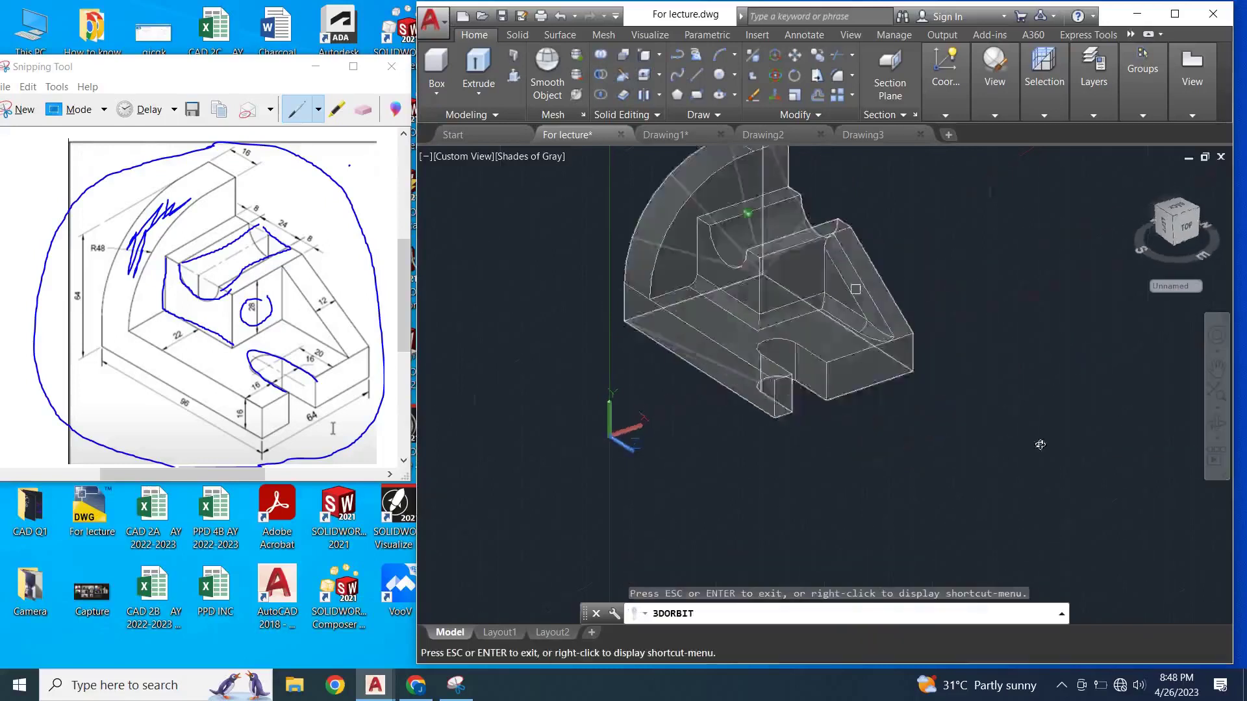
click(1217, 439)
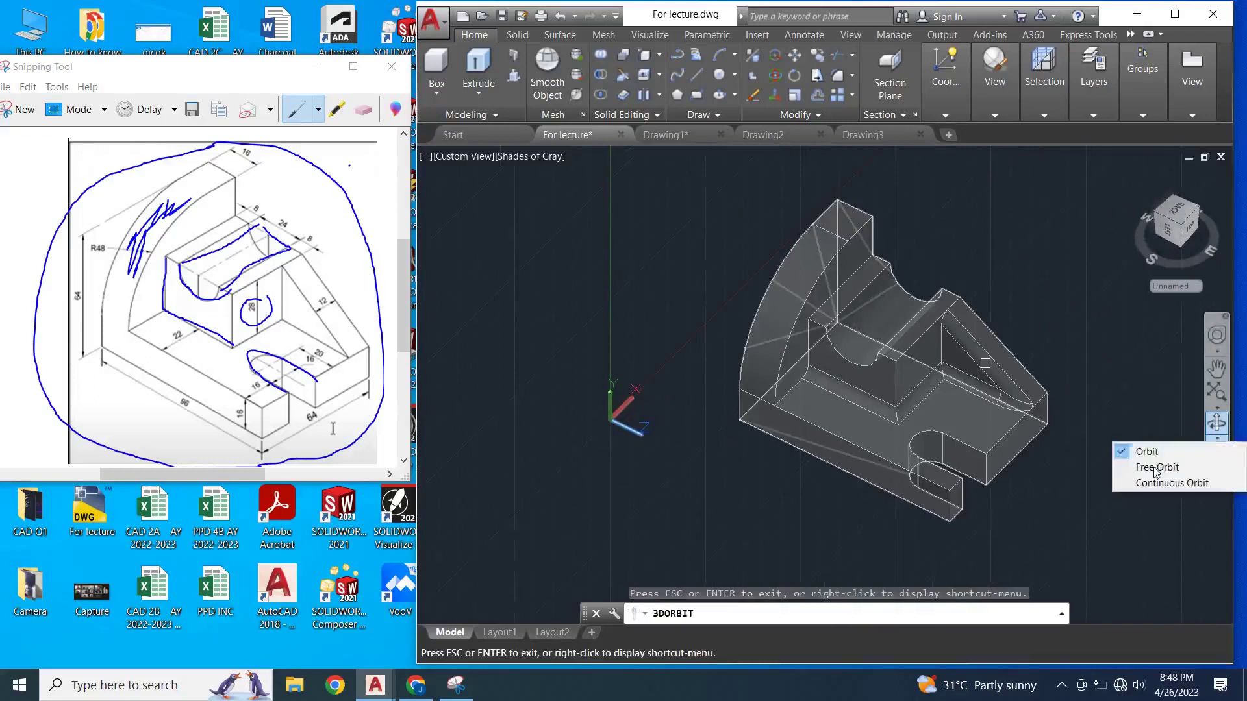
click(1158, 467)
drag(974, 389, 879, 392)
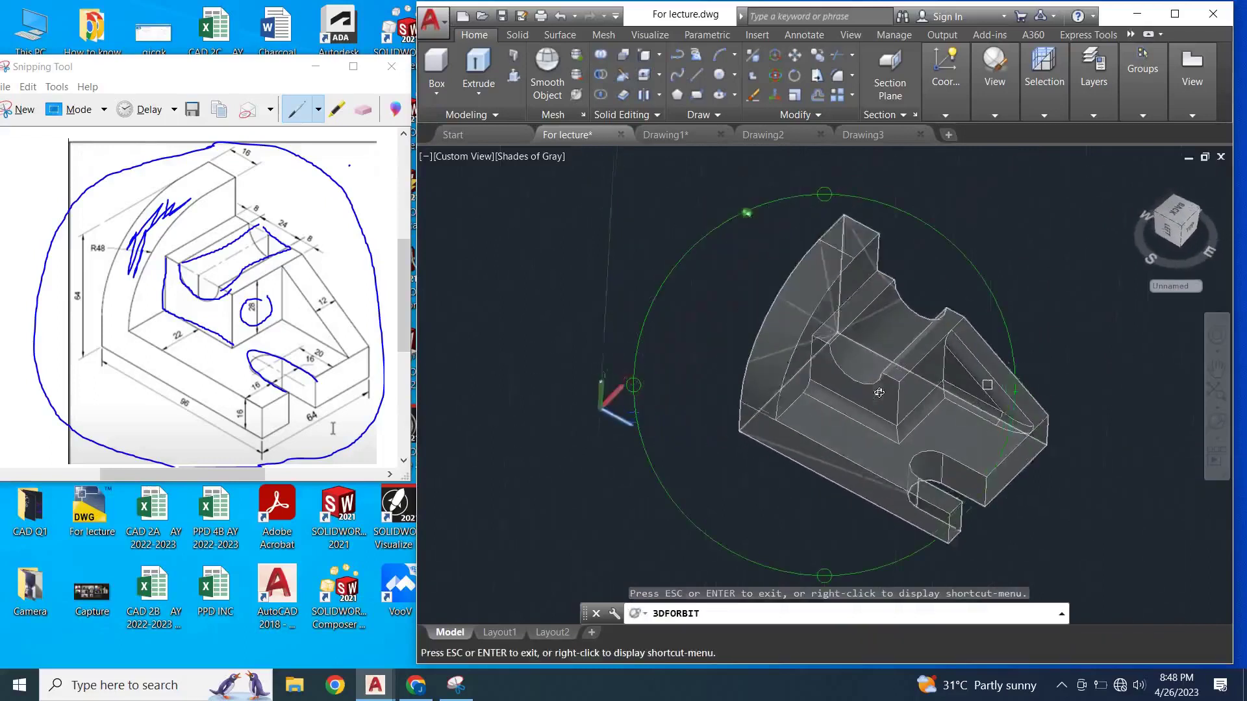
key(Escape)
key(Escape)
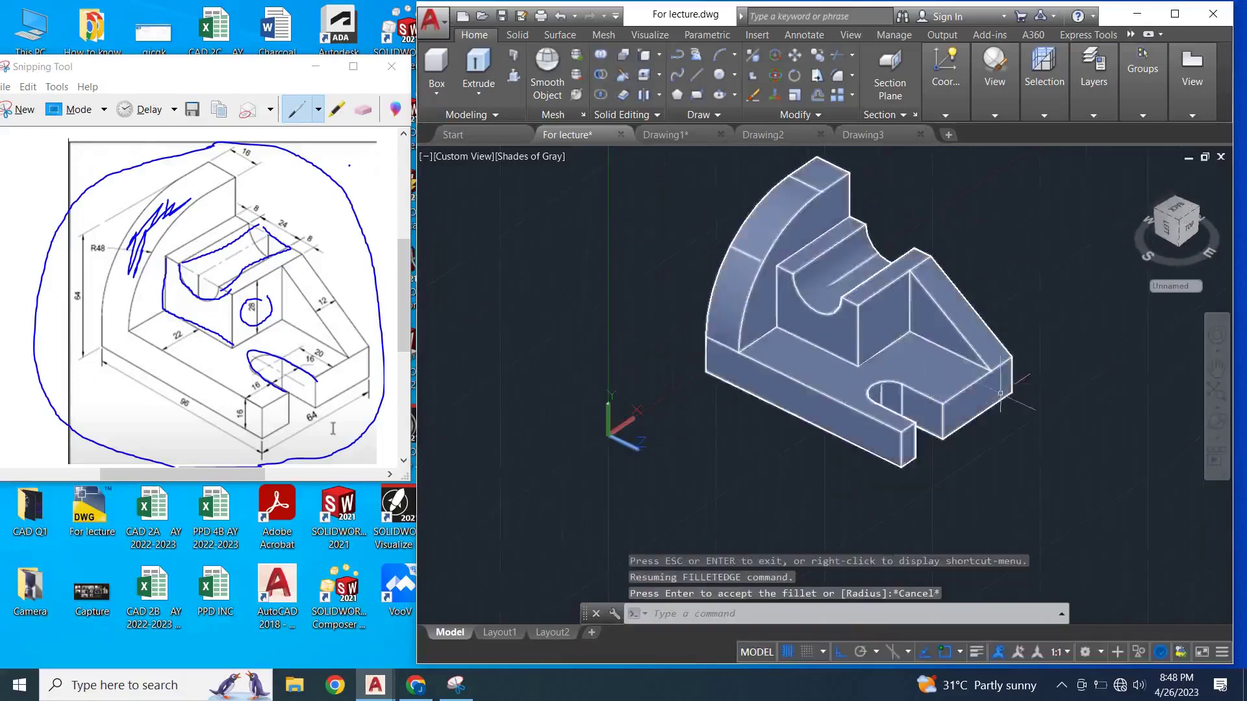
scroll(875, 383, down, 1)
scroll(874, 383, up, 2)
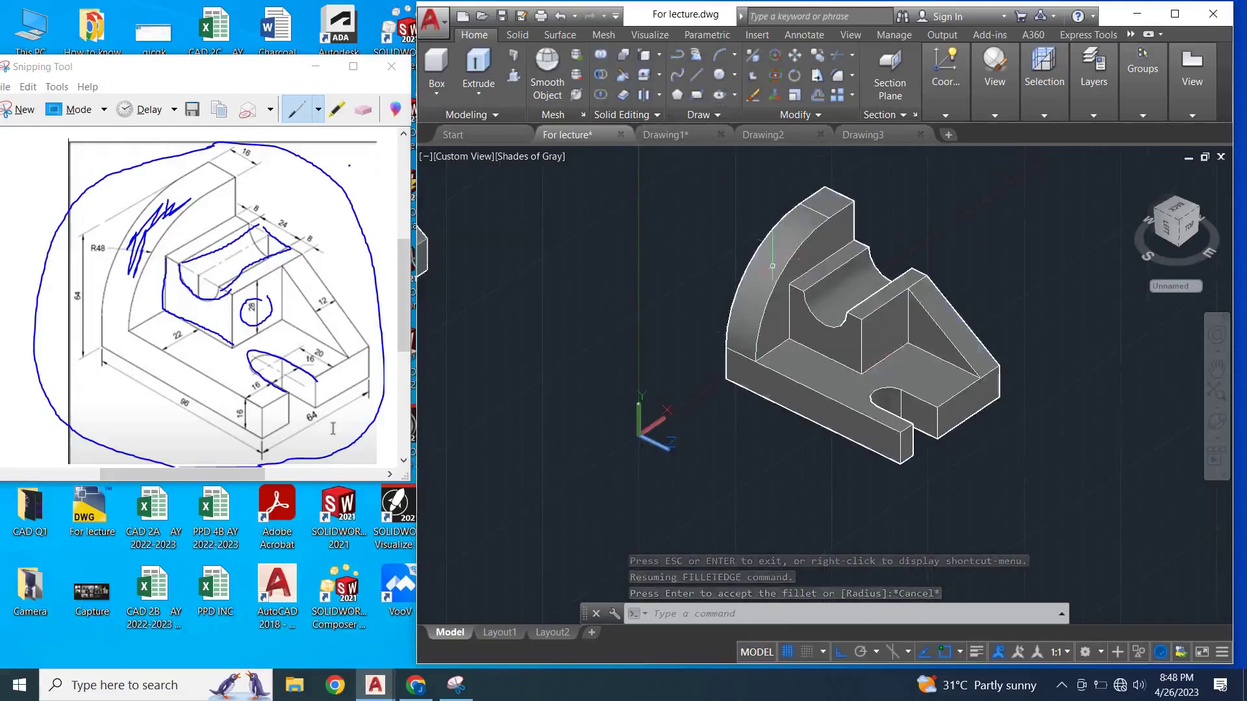
- Start FILLETEDGE on the two inner cradle-base edges with radius 4
text(fi)
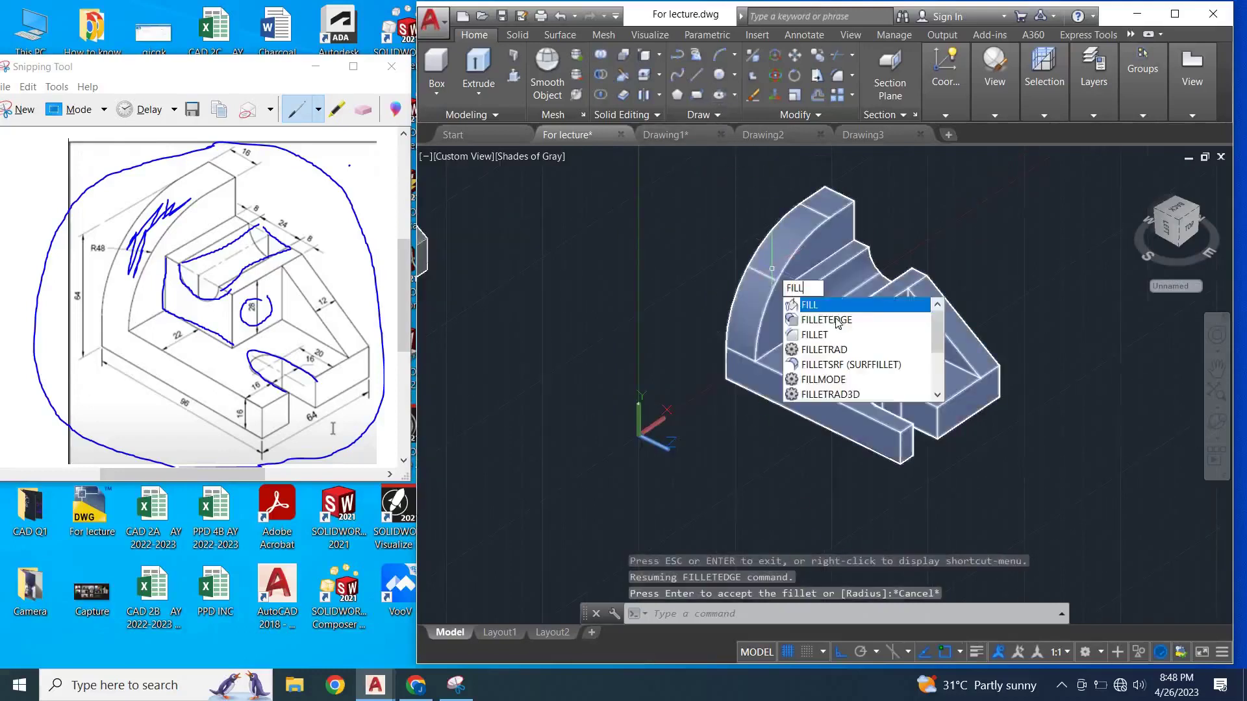
key(Down)
key(Return)
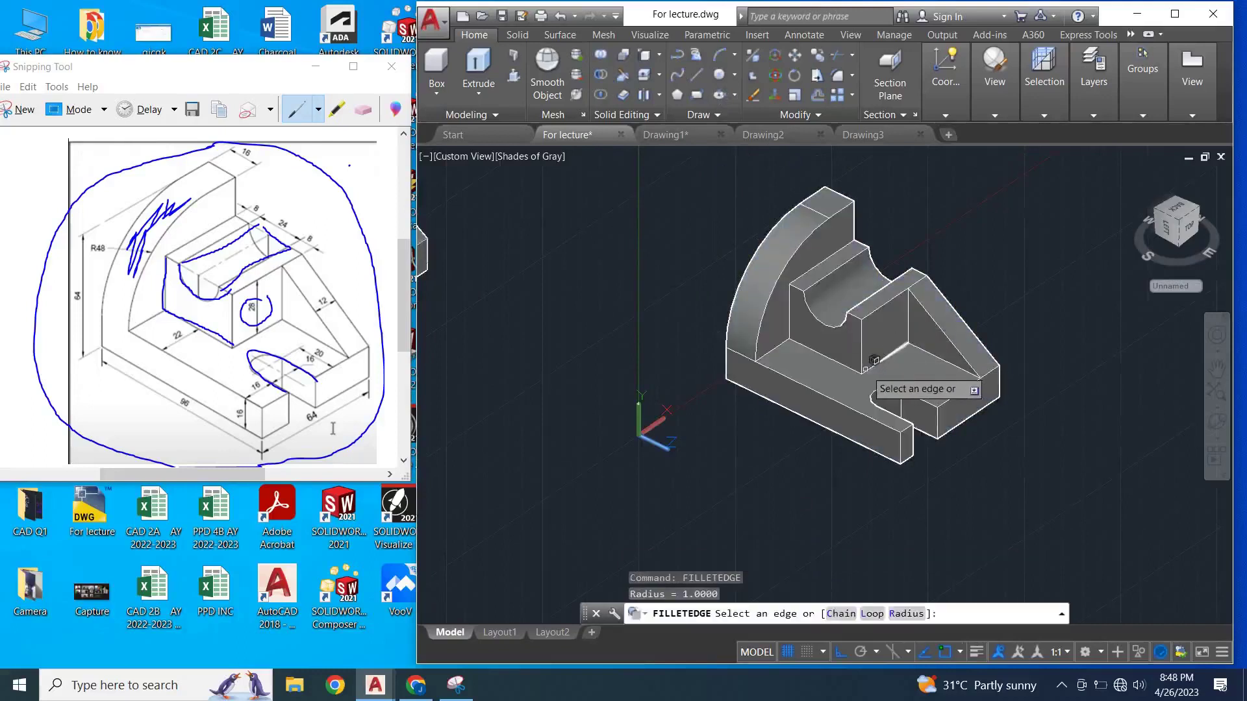
click(877, 360)
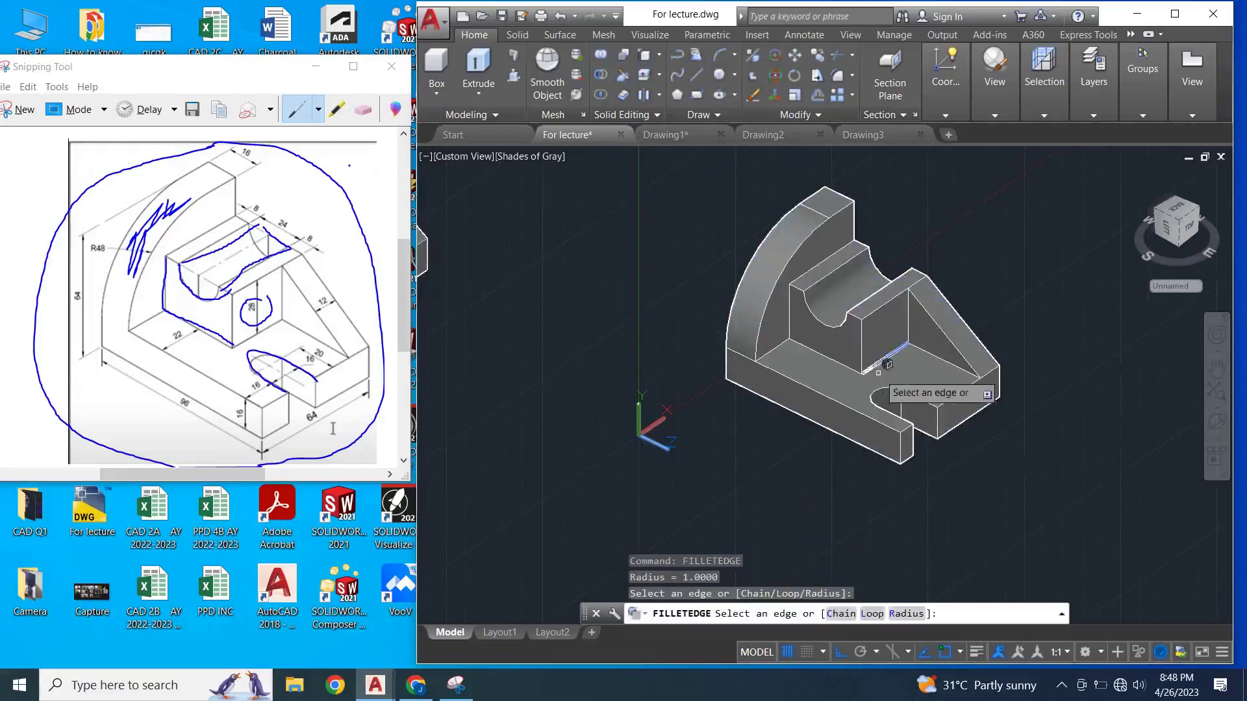
click(843, 365)
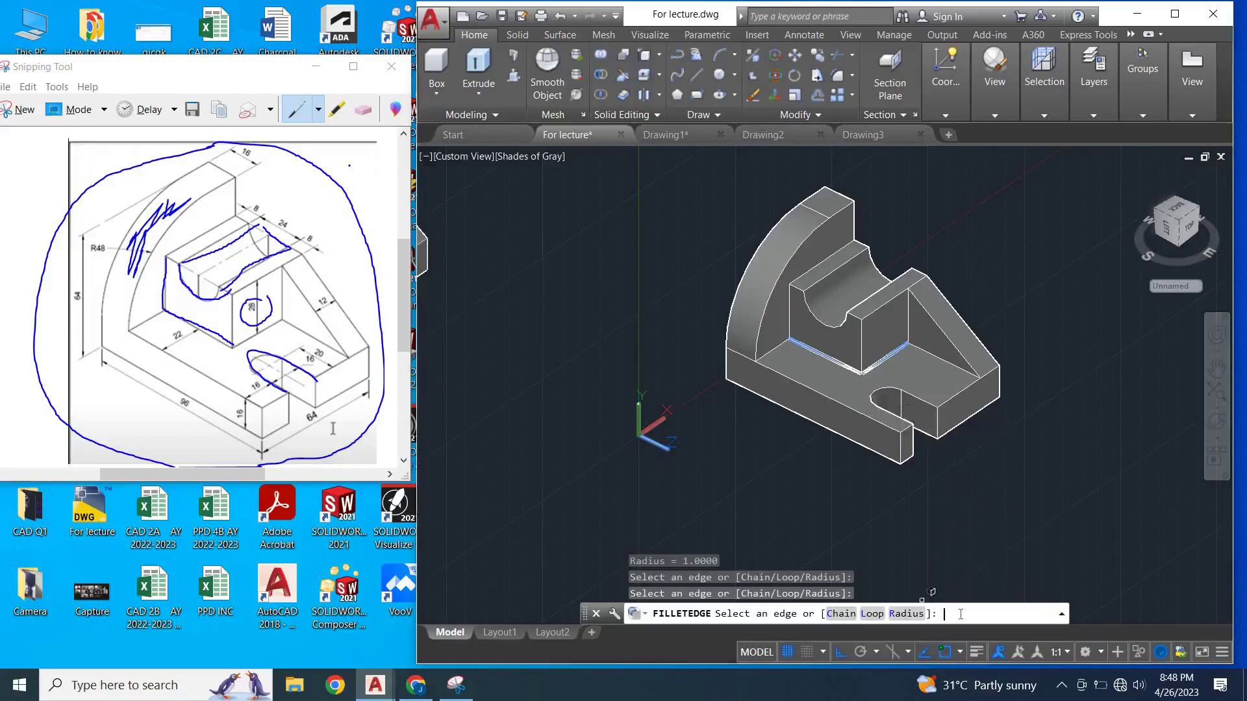
text(r)
key(Return)
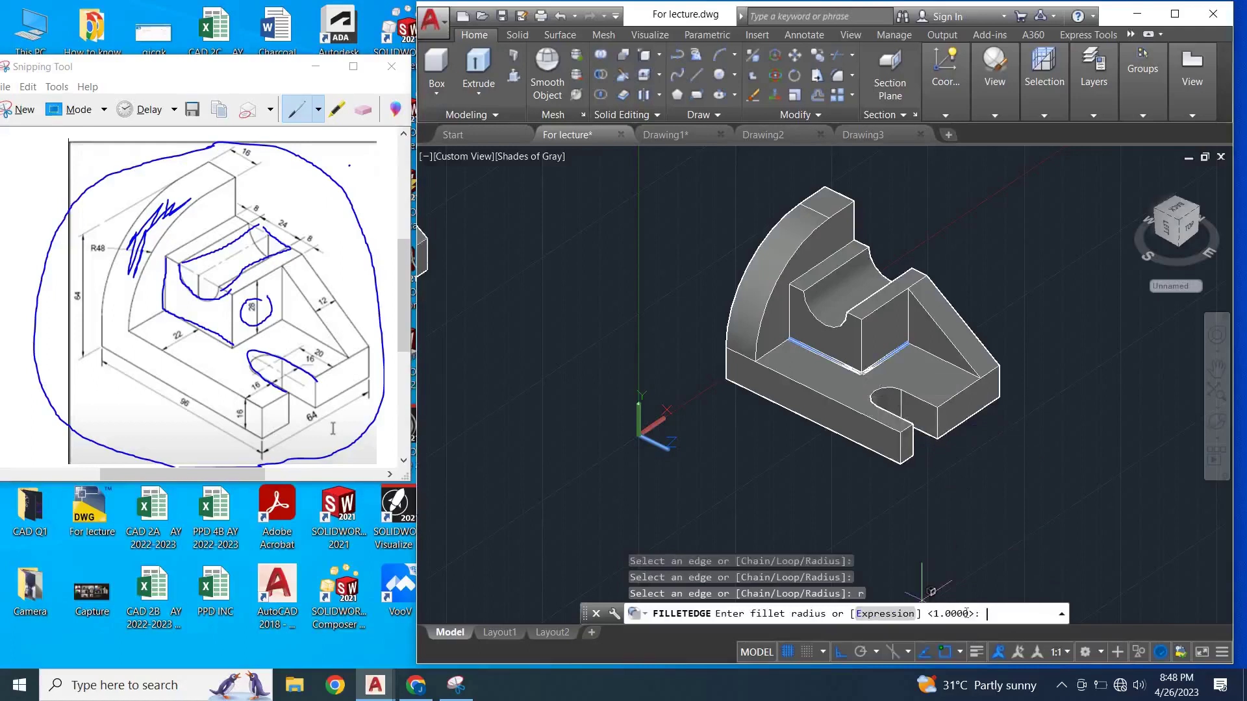
text(4)
key(Return)
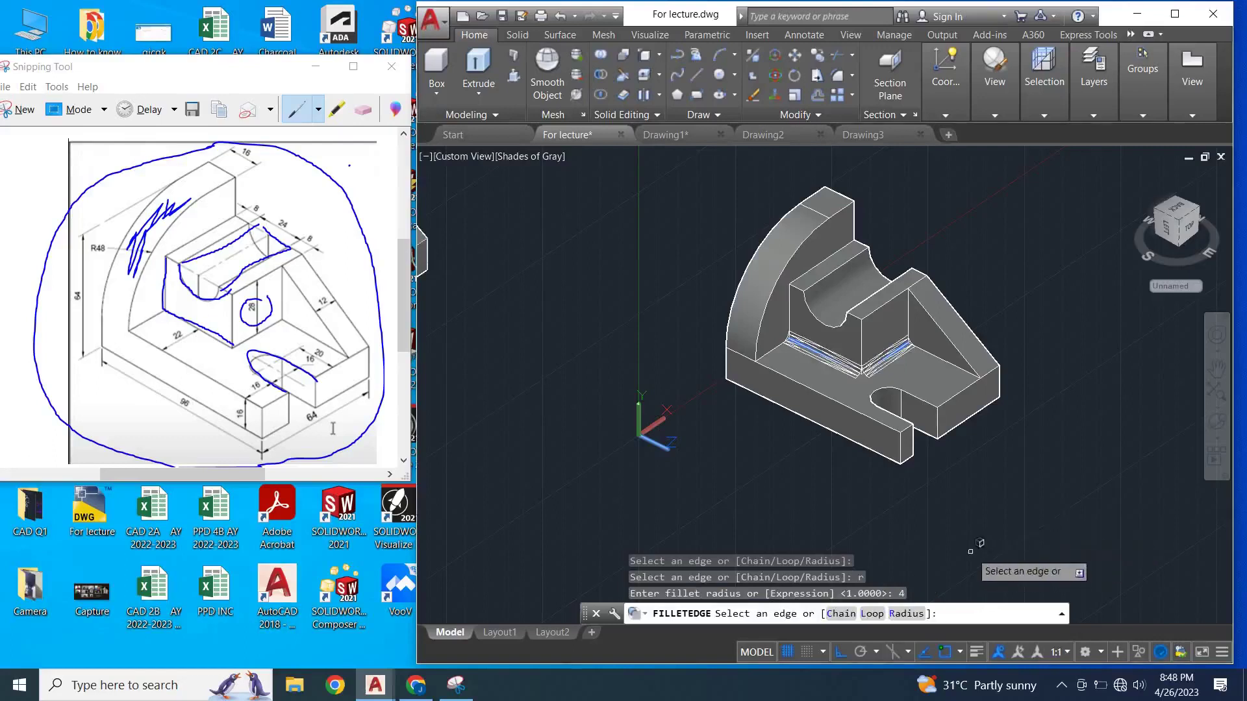
key(Return)
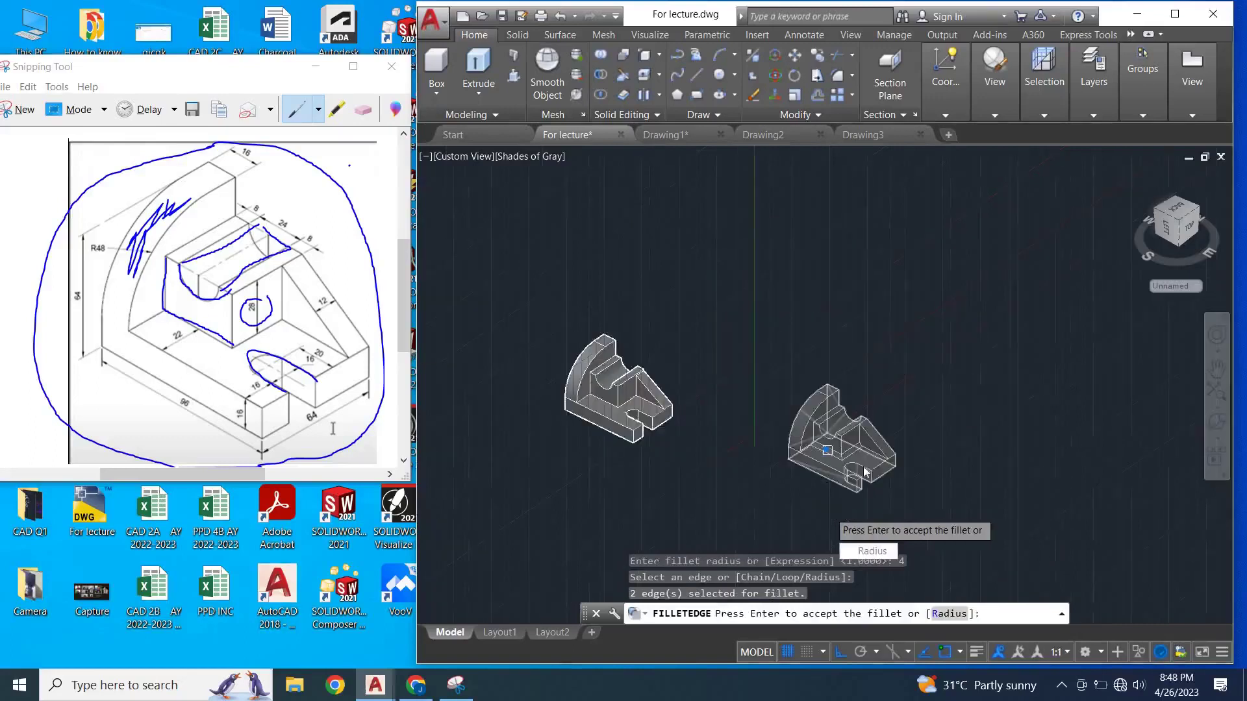
- Reposition the view and accept the radius-4 fillet on both inner edges
scroll(829, 510, down, 2)
middle_drag(1068, 397, 863, 466)
scroll(862, 466, down, 3)
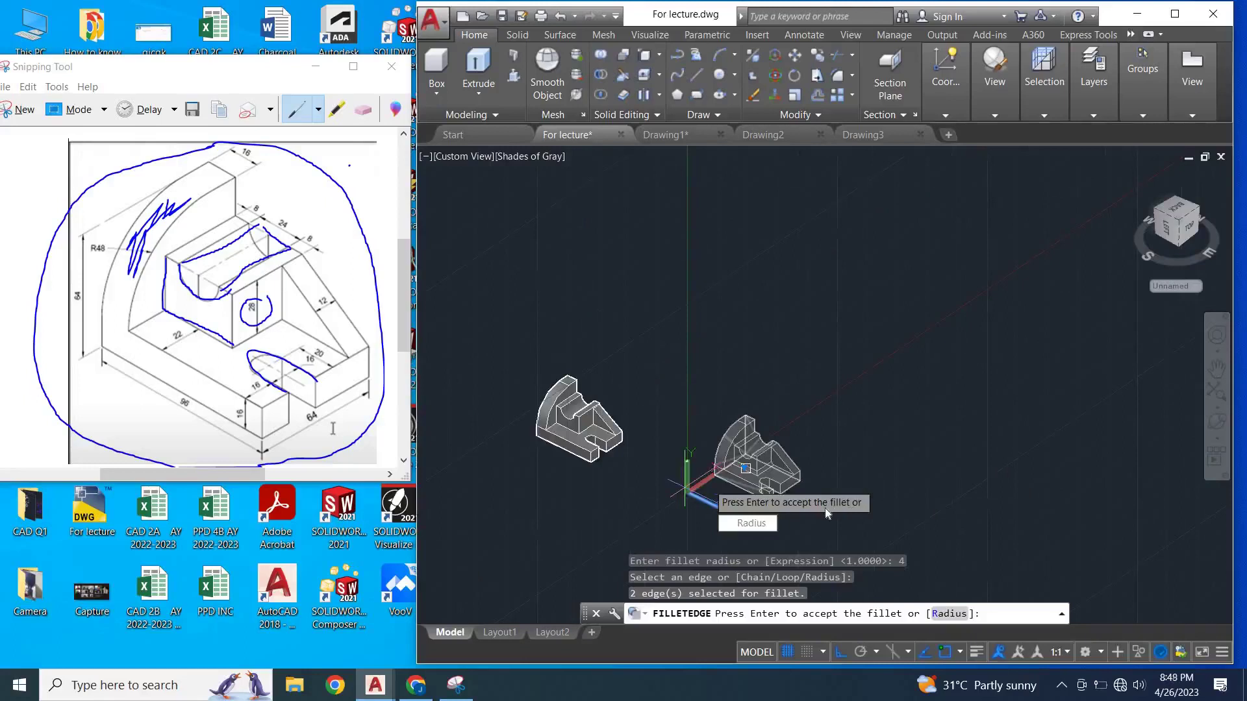
key(Return)
scroll(828, 497, up, 2)
scroll(759, 470, up, 2)
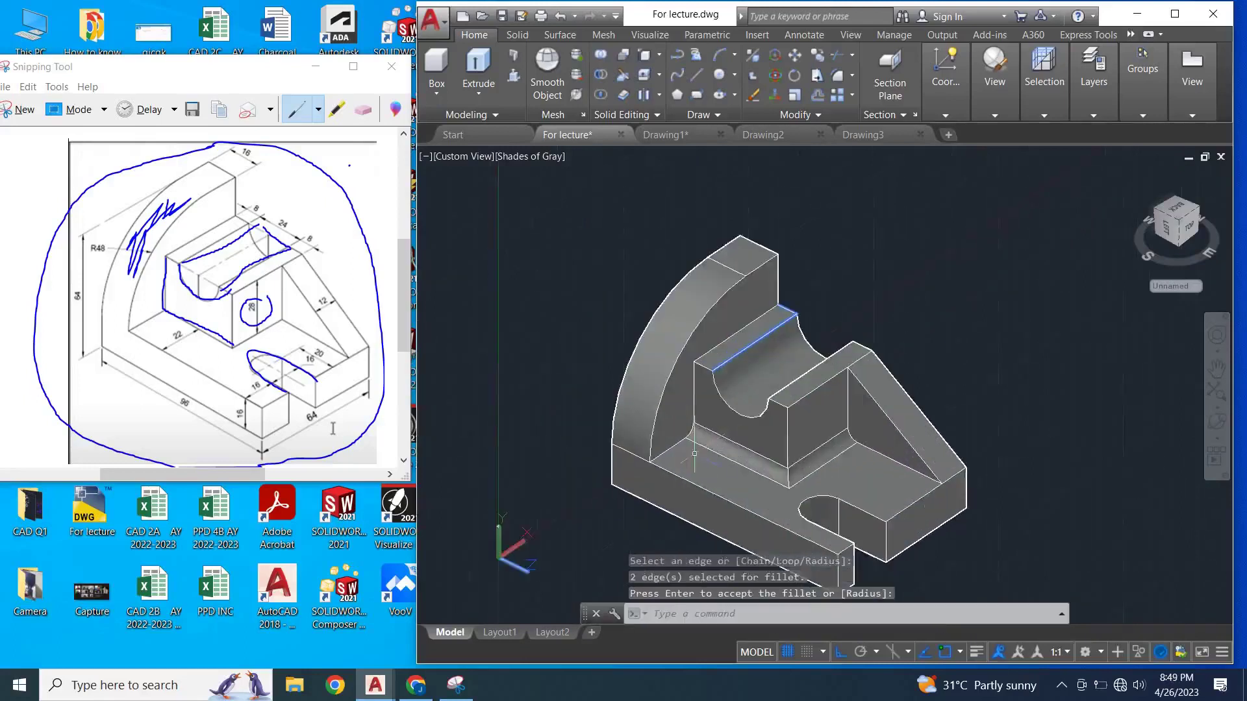
scroll(856, 422, up, 2)
scroll(1040, 341, down, 3)
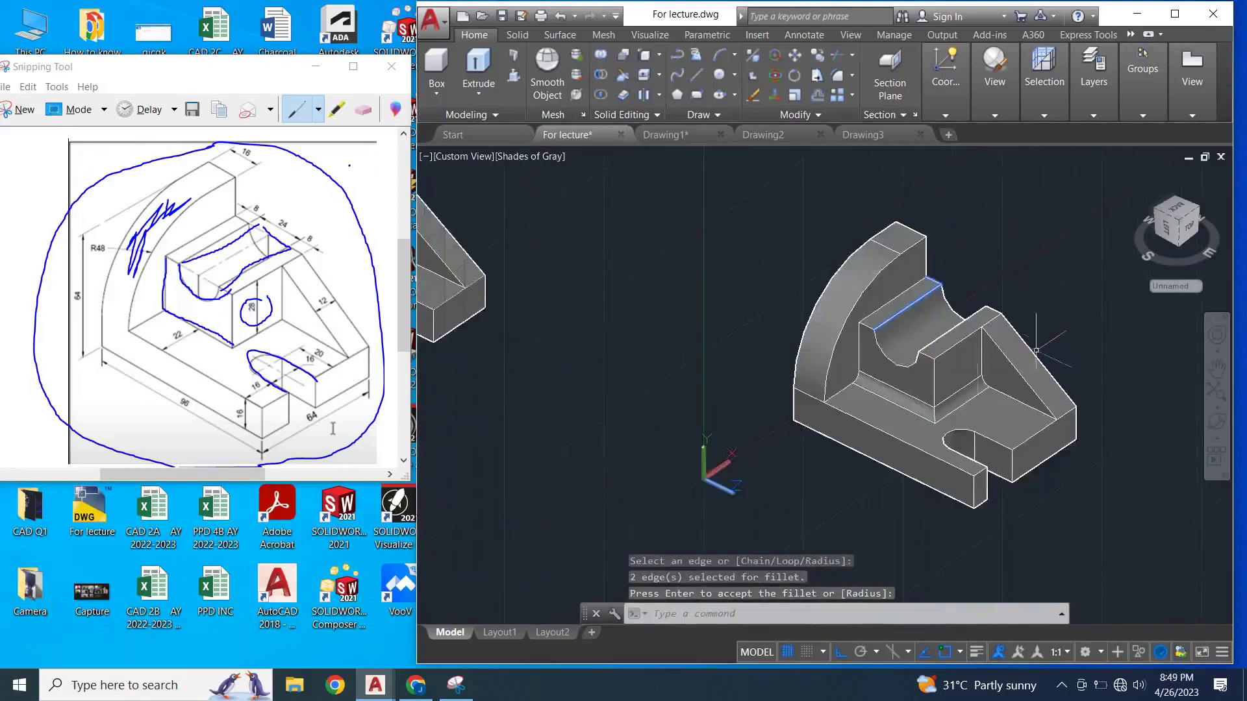
scroll(930, 437, down, 2)
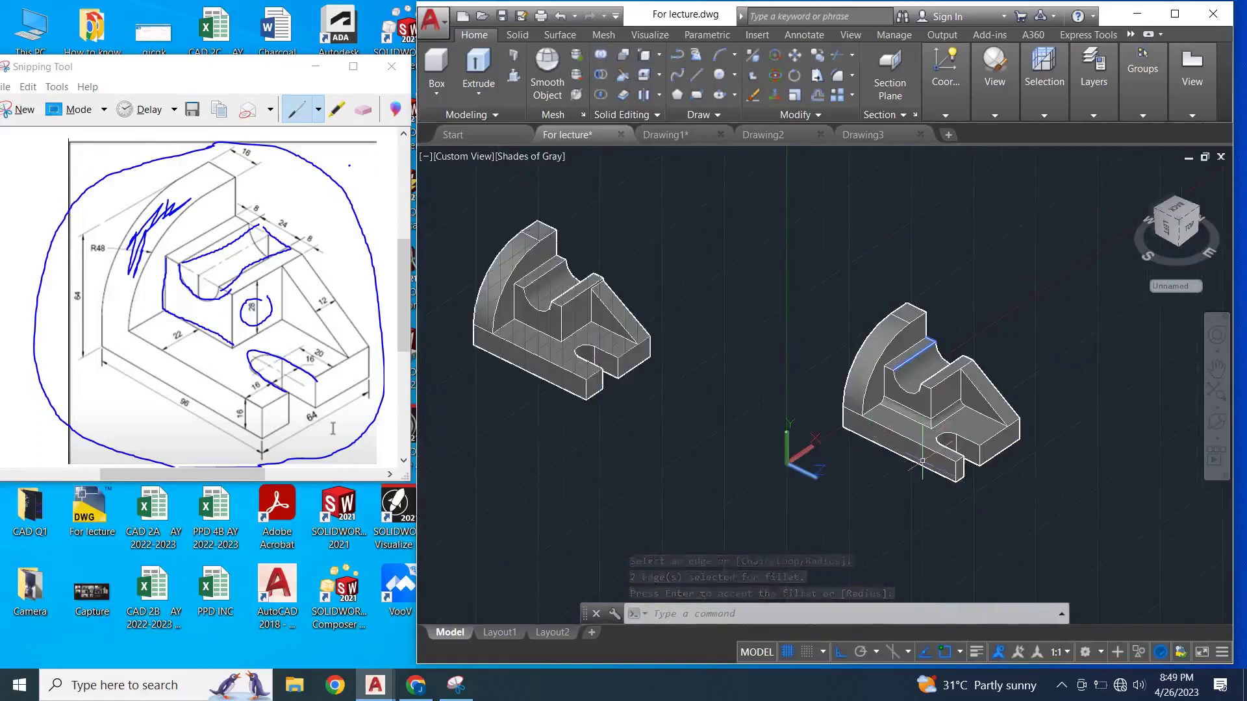